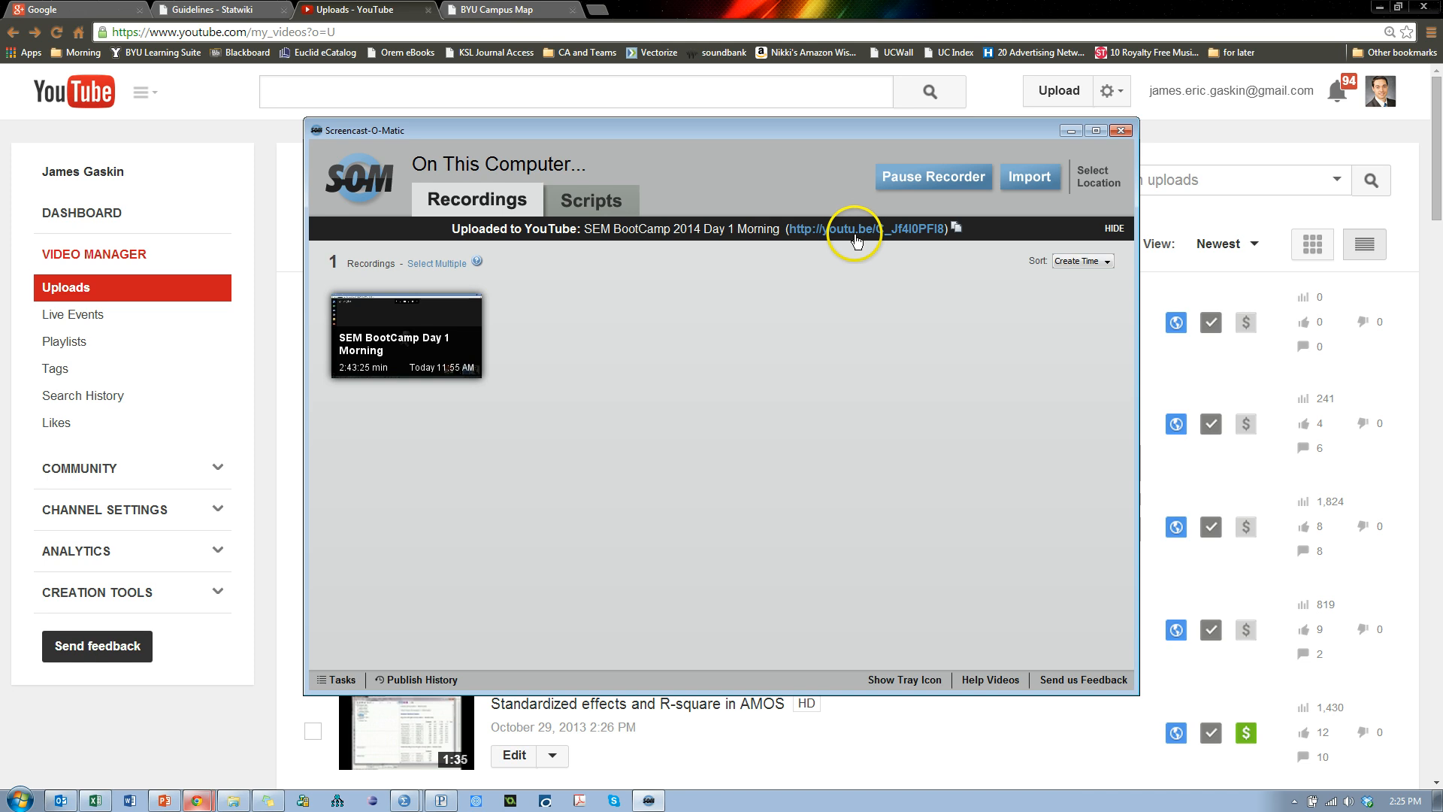
- Switch to the SPSS Statistics Data Editor showing BootCamp.sav and save the dataset
left_click(1068, 132)
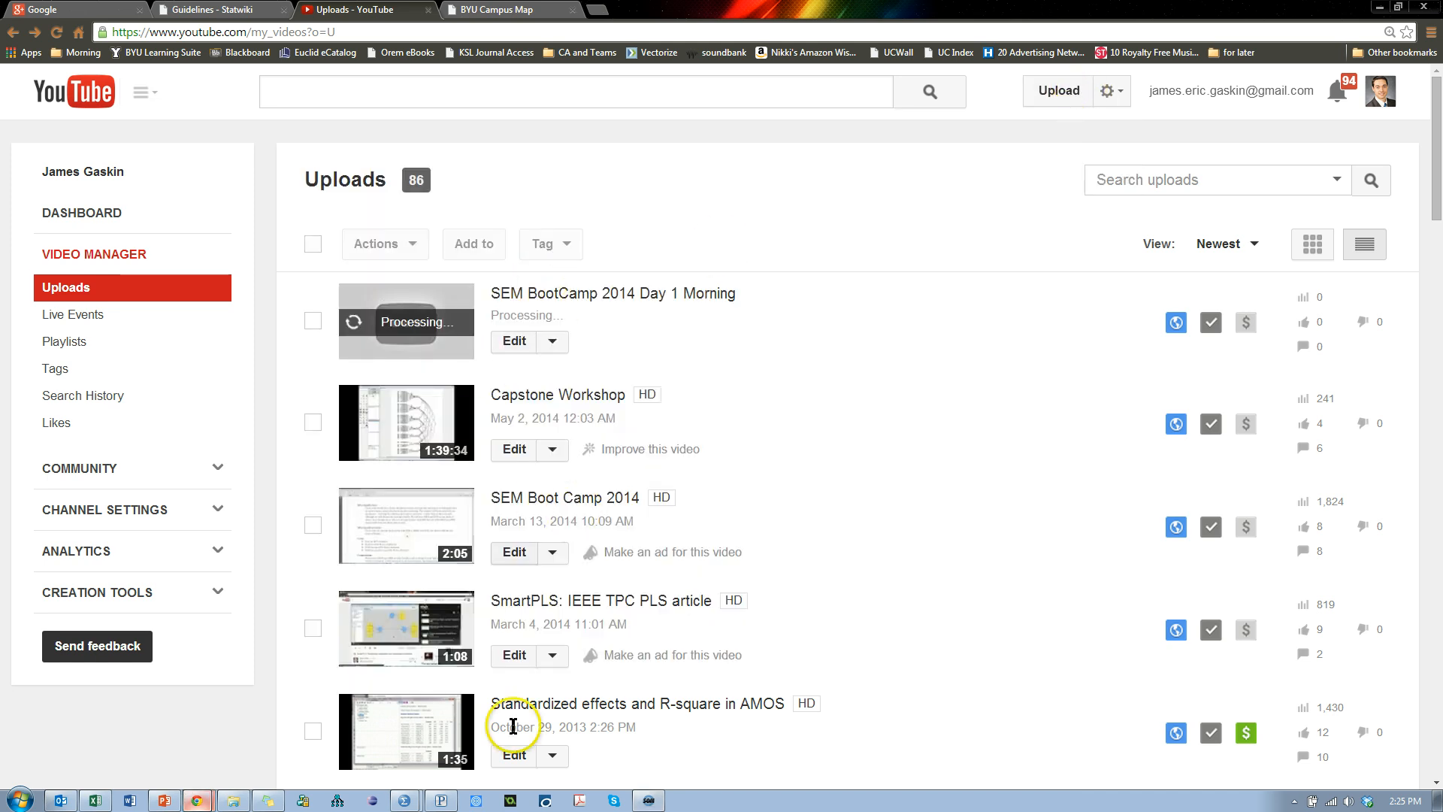
mouse_move(404, 799)
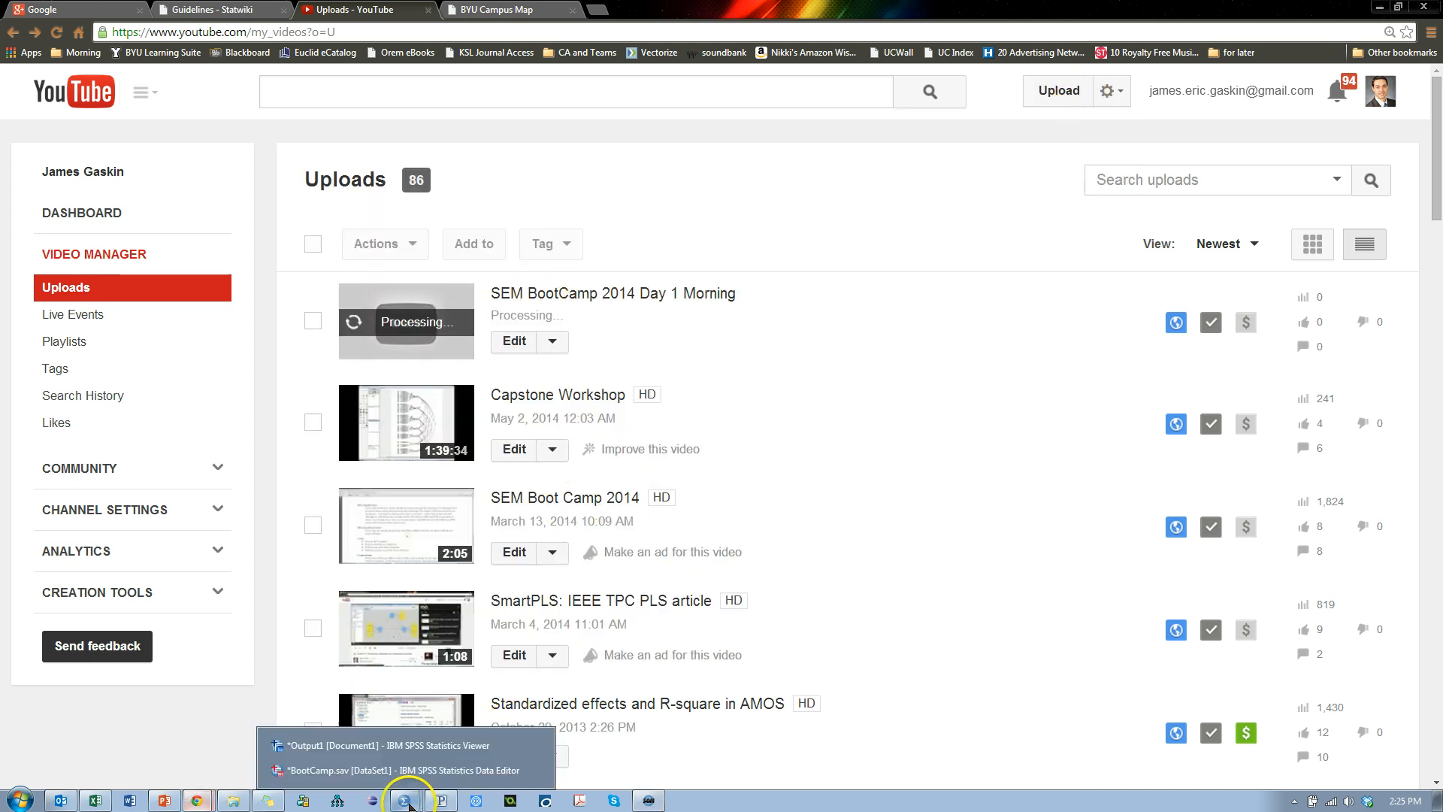
left_click(383, 764)
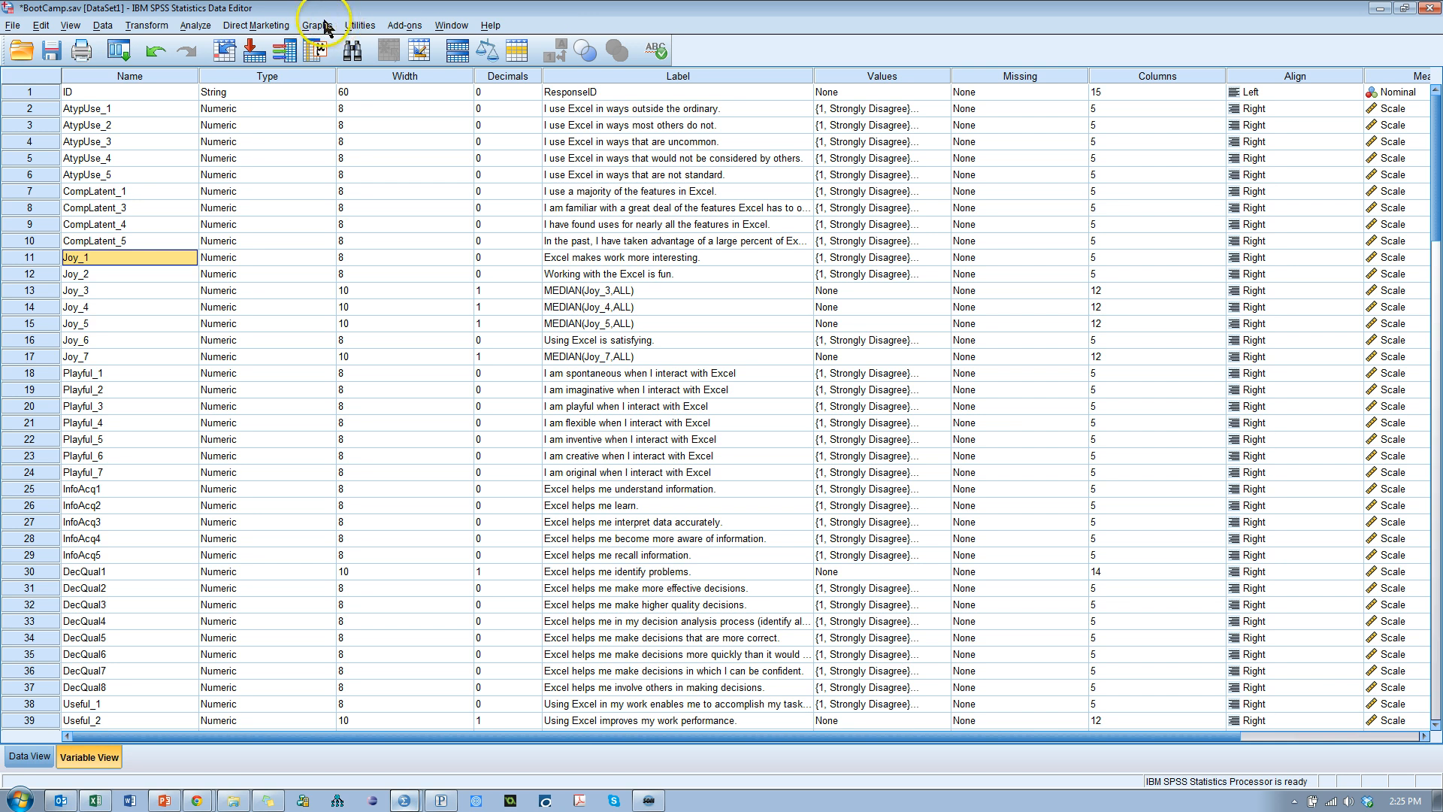
left_click(52, 57)
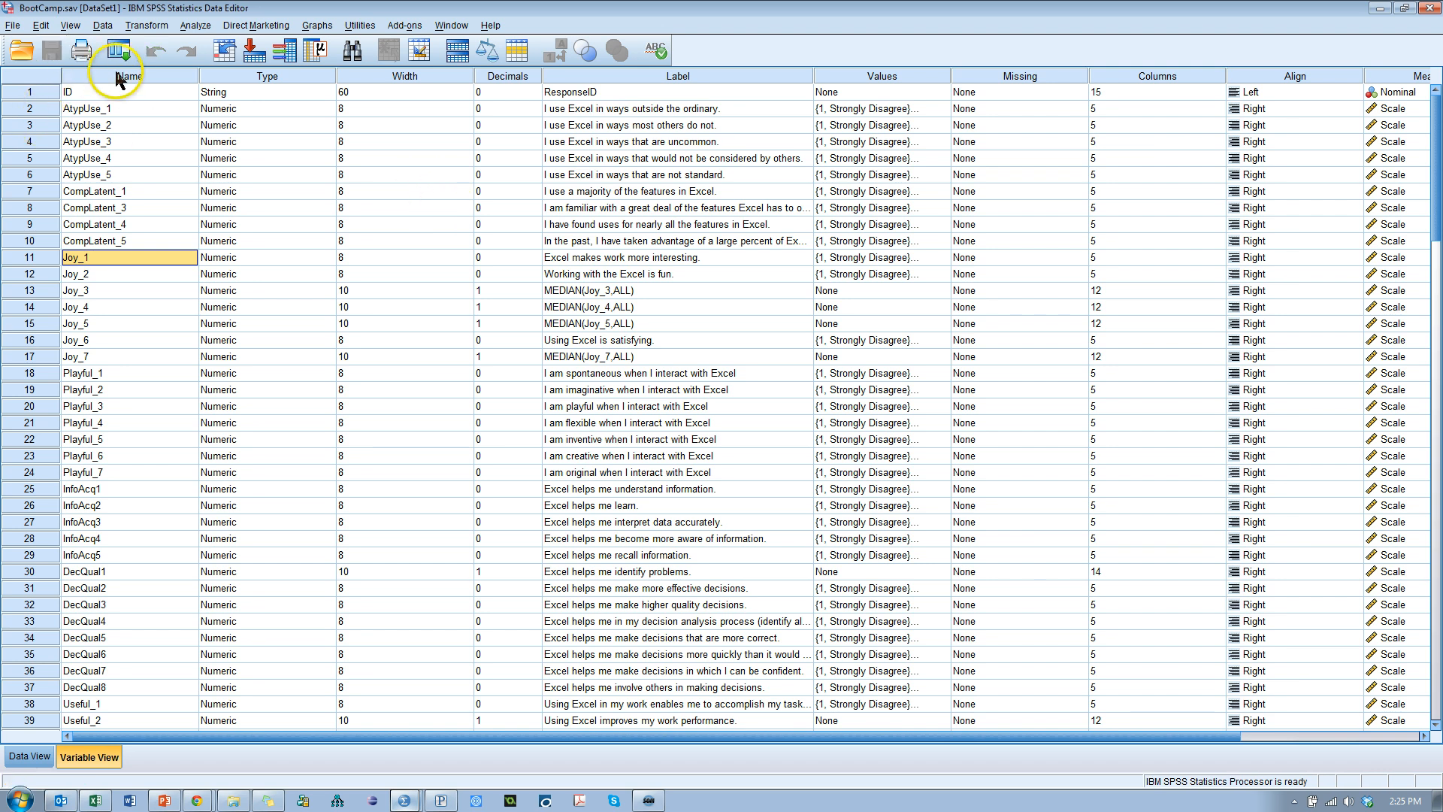
left_click(196, 25)
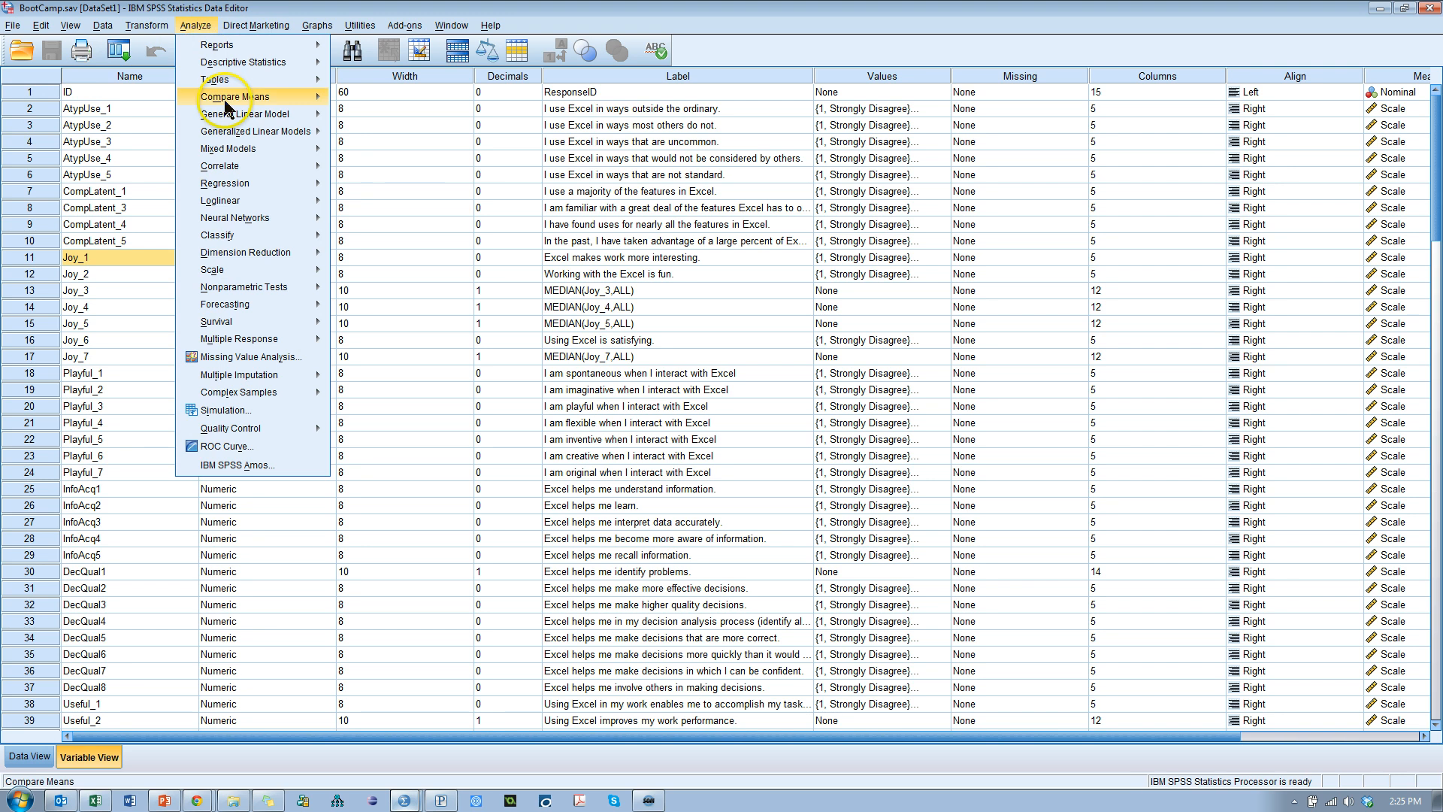
mouse_move(279, 255)
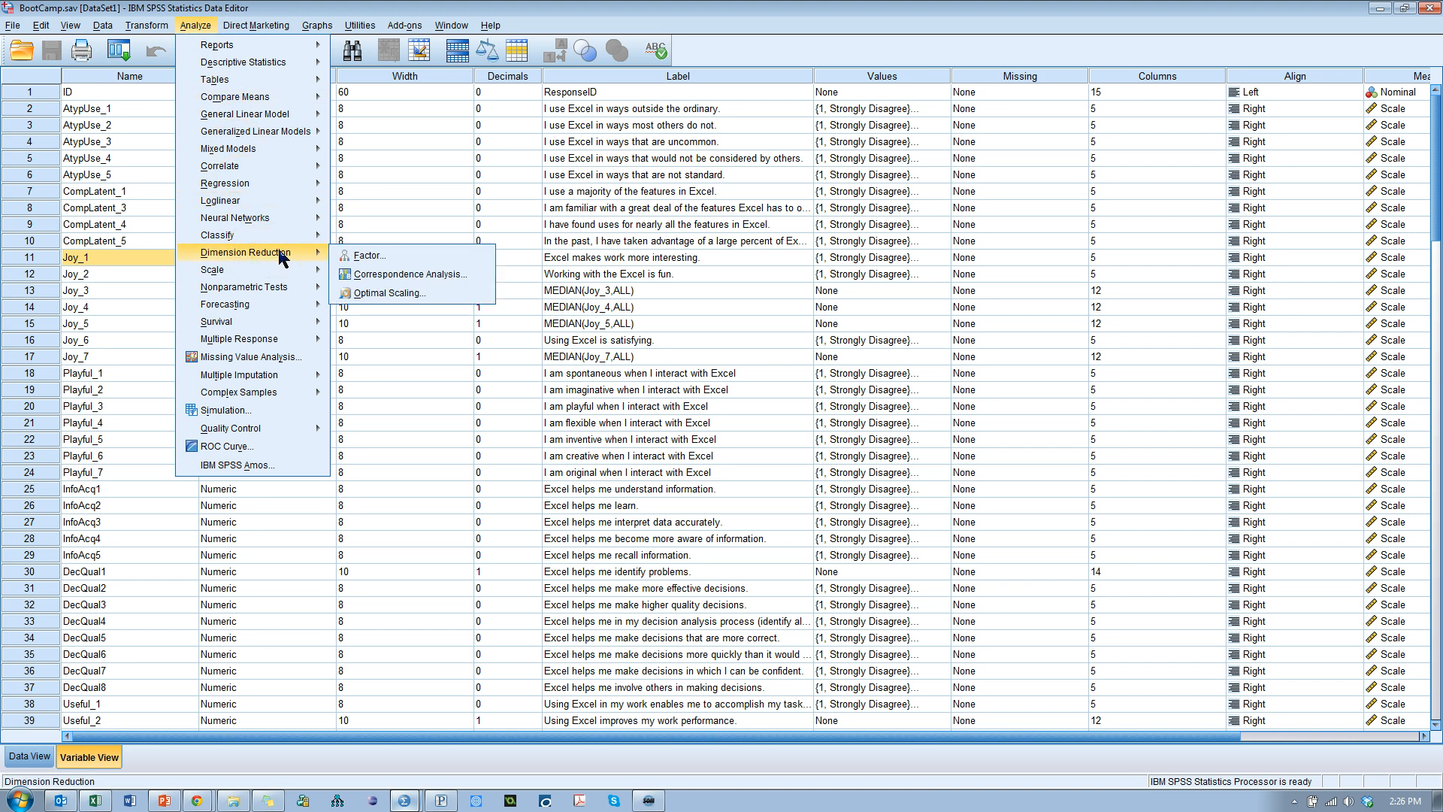
left_click(407, 256)
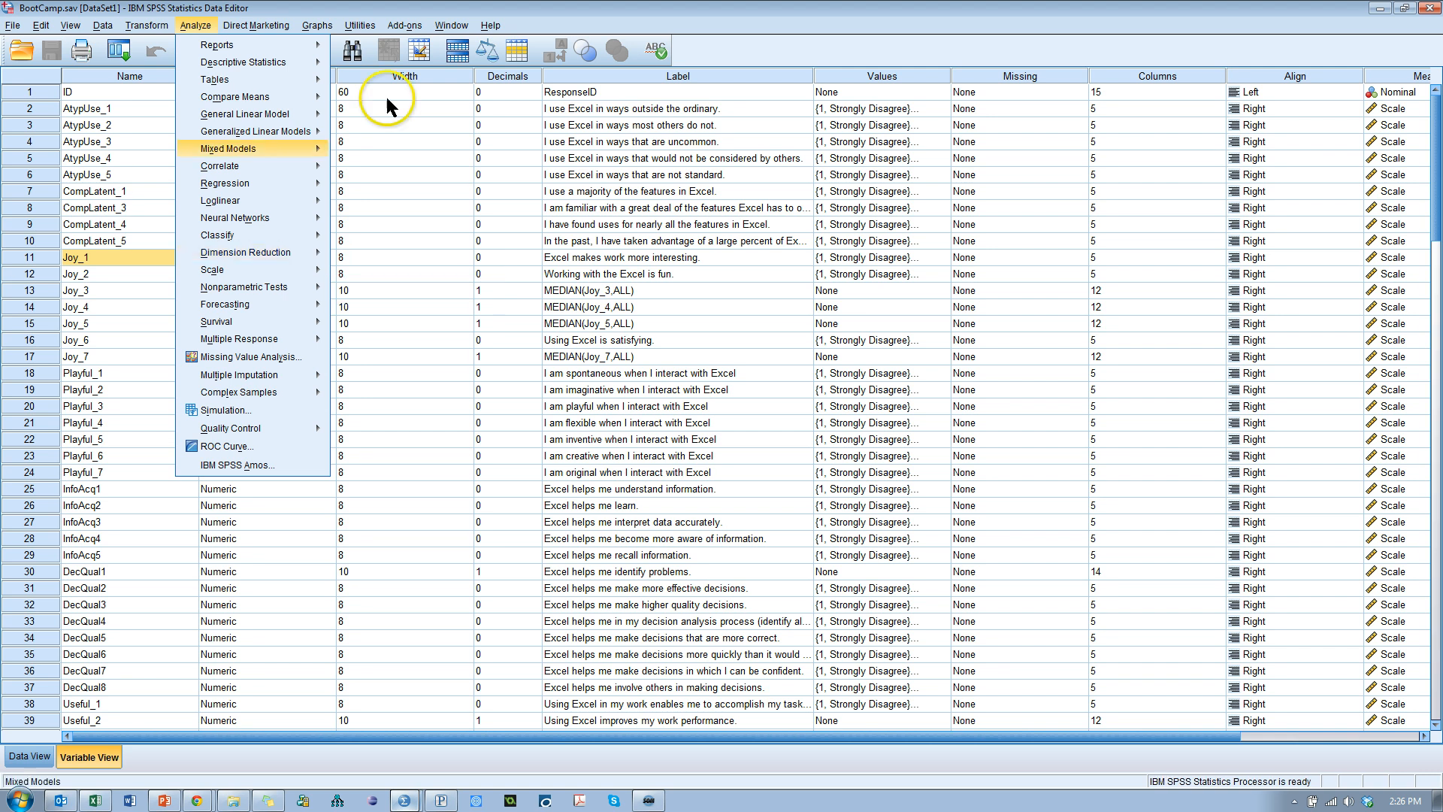
left_click(576, 54)
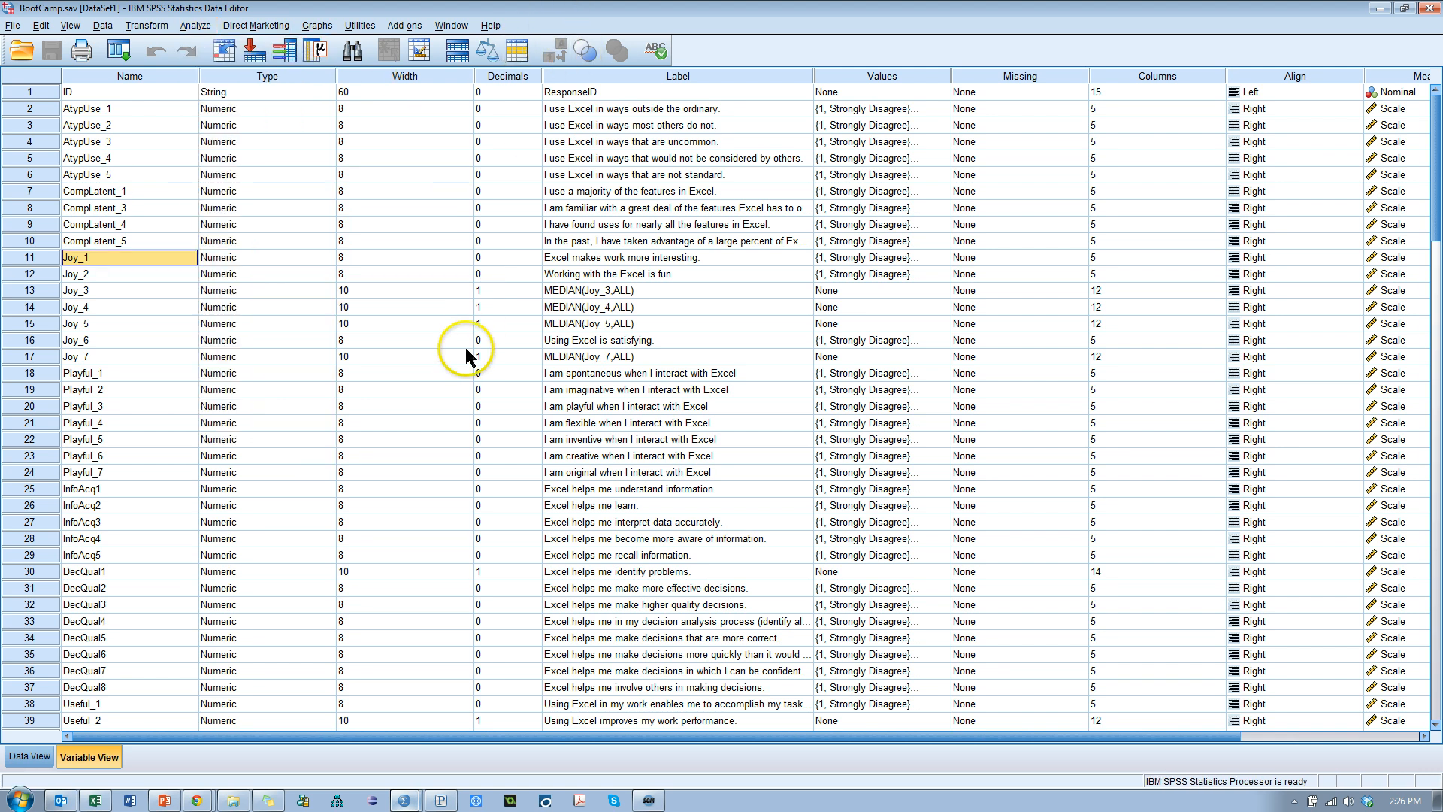
key("super+p")
key("super+p")
key("super+p")
key("super+p")
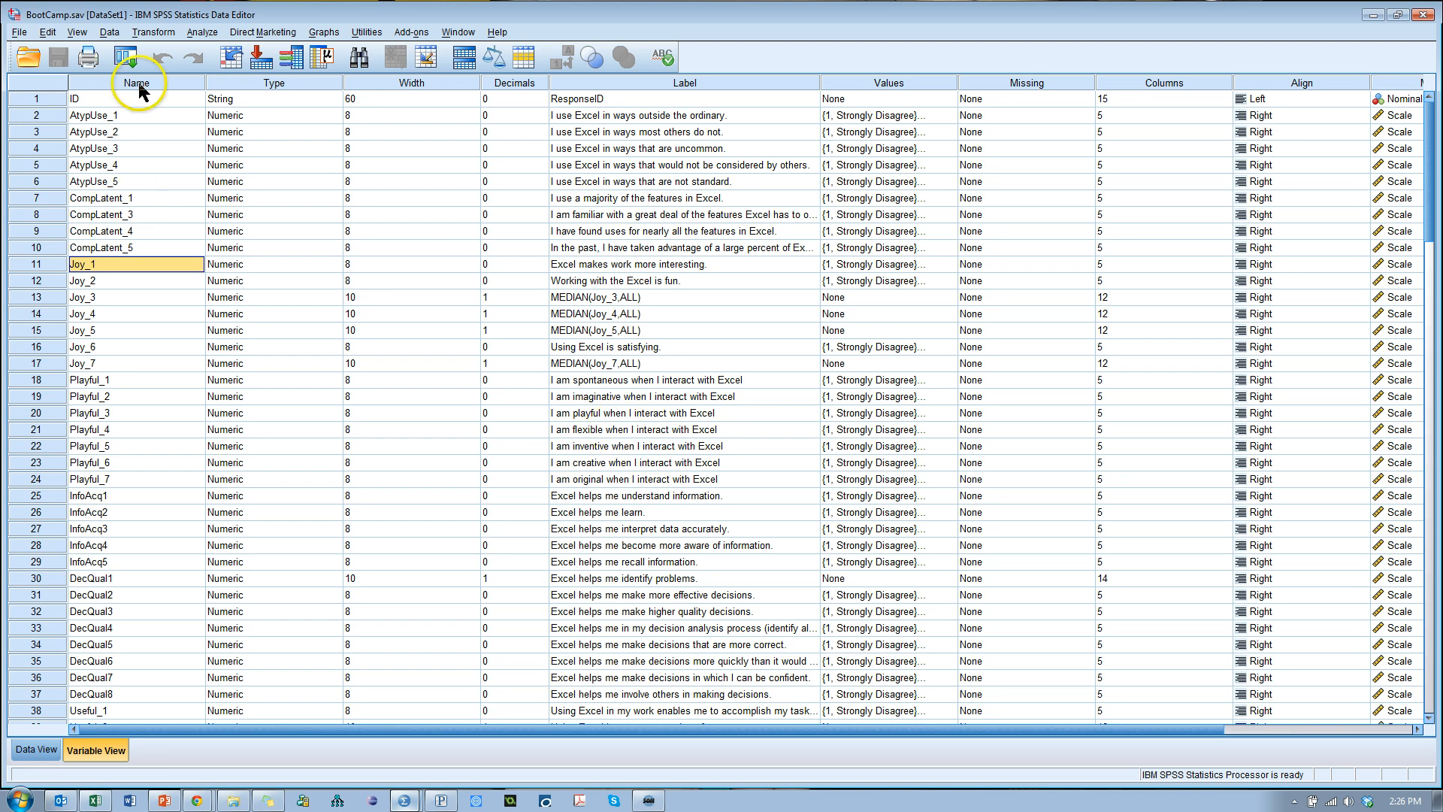
- Start a dimension-reduction factor analysis and add AtypUse_1 through Useful_7 as its variables
left_click(210, 34)
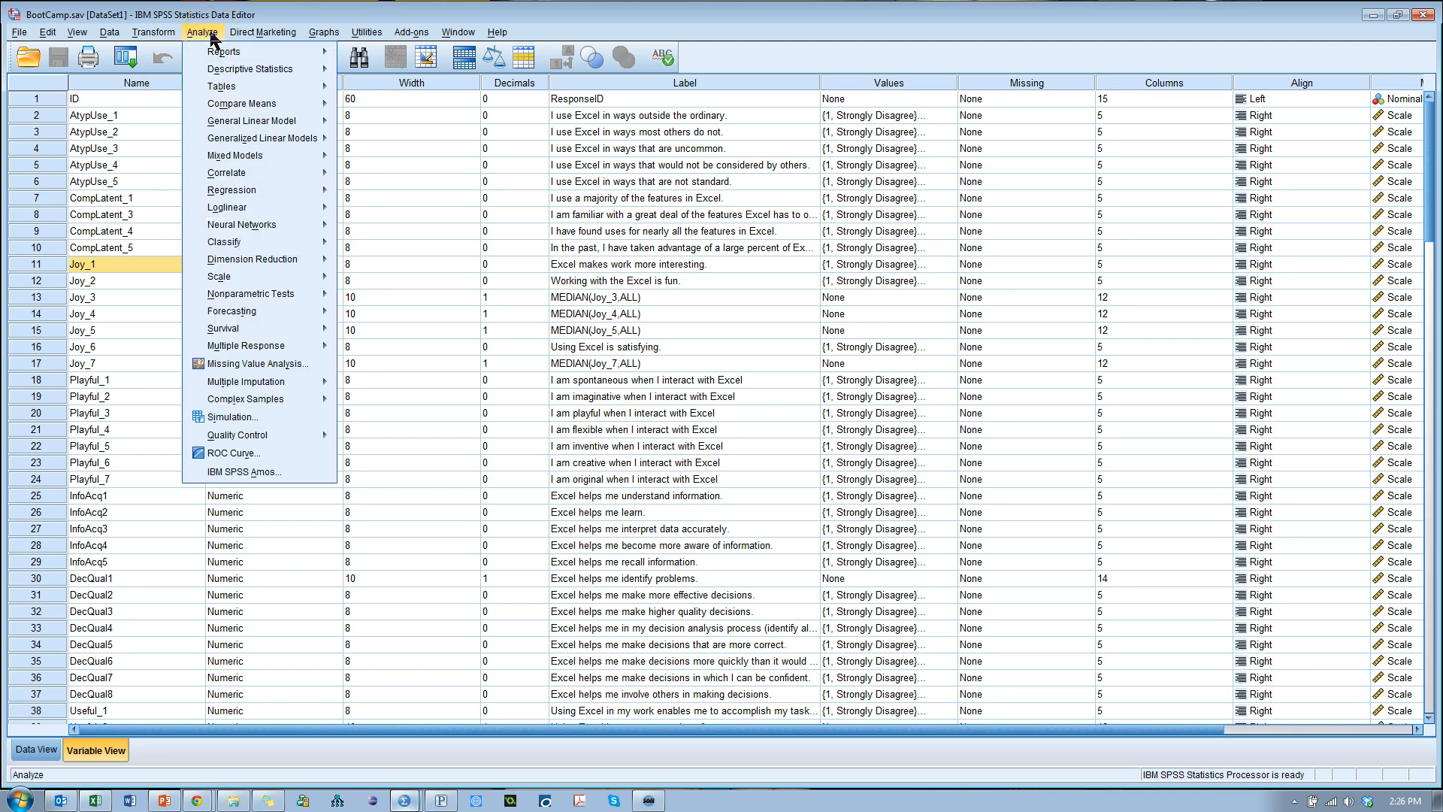
mouse_move(279, 259)
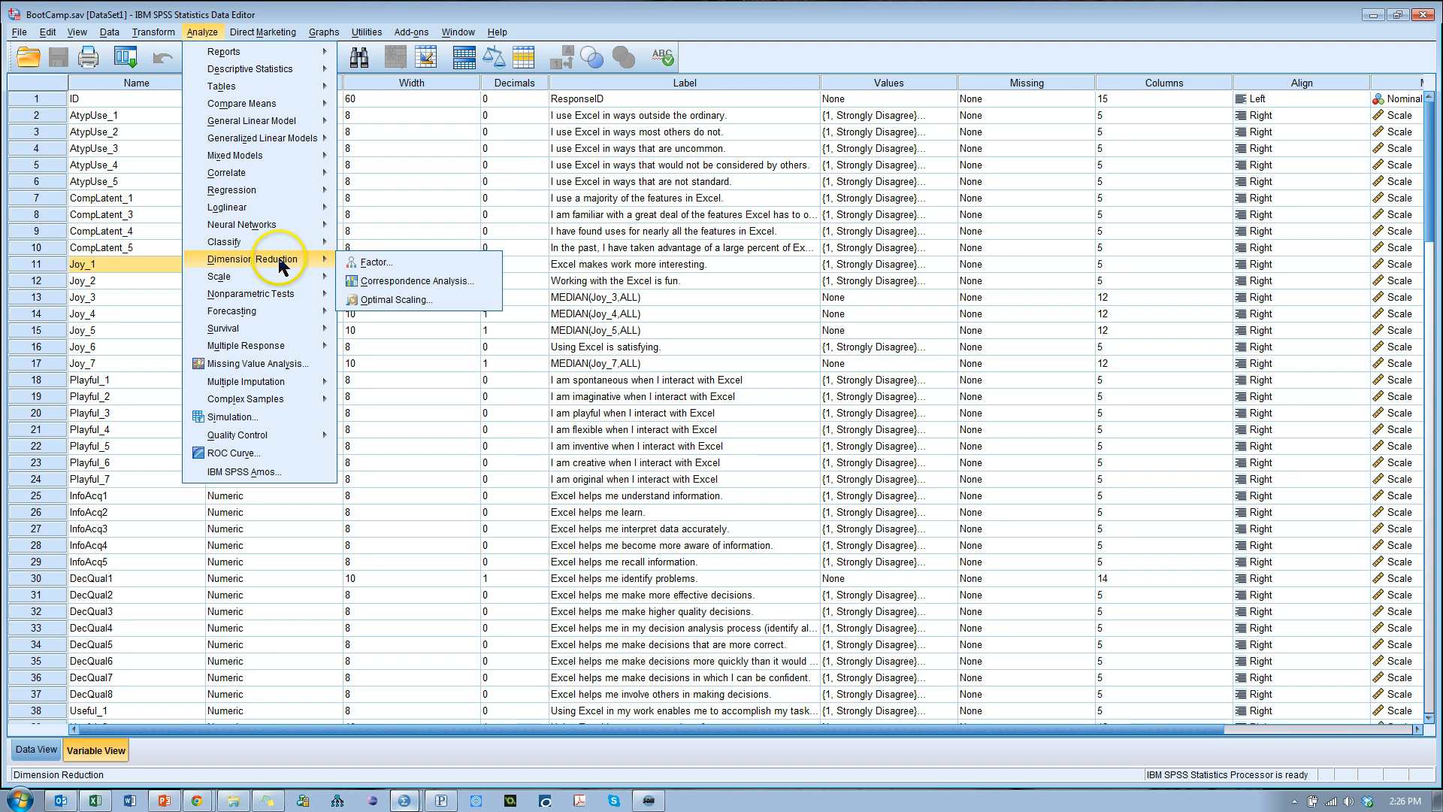
left_click(433, 274)
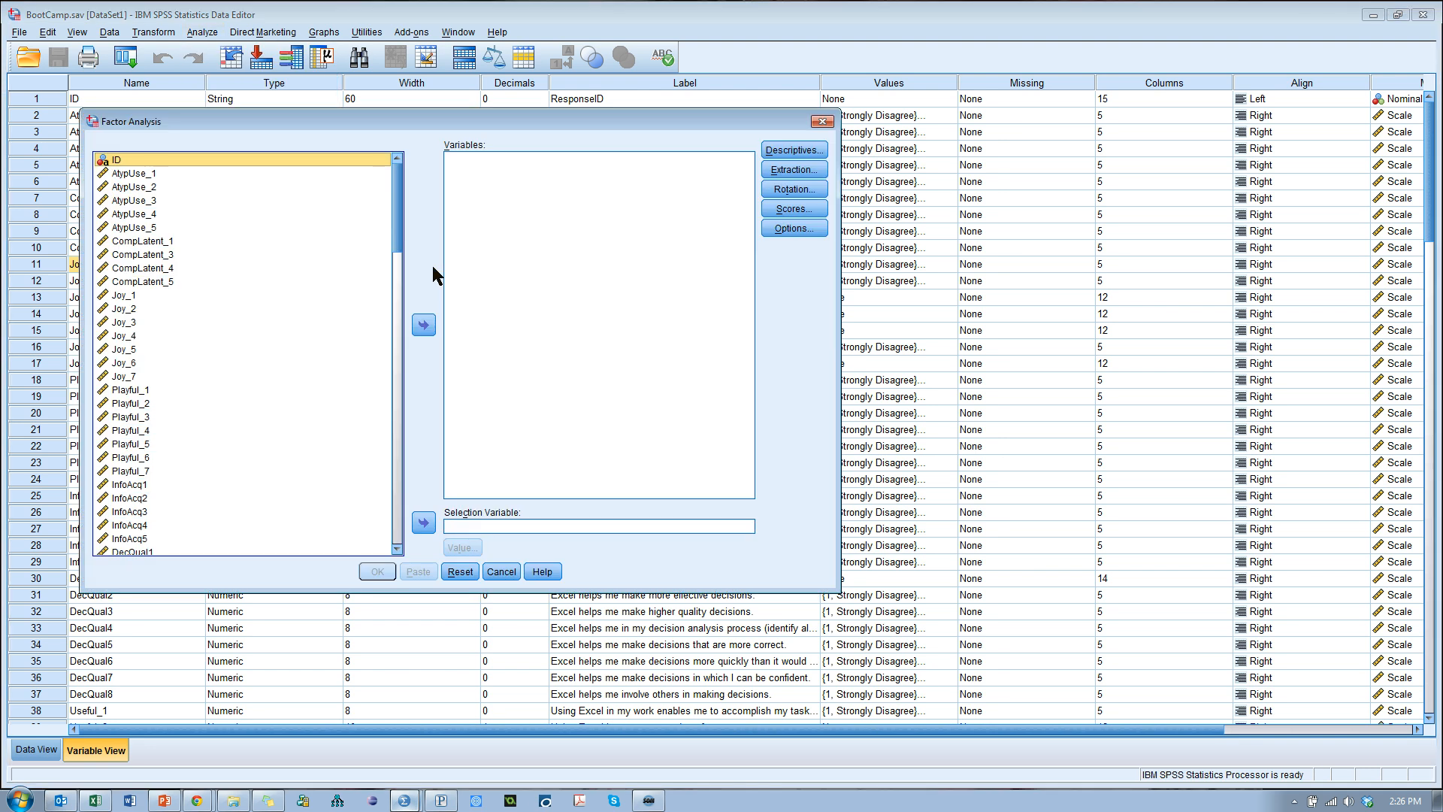
left_click(130, 173)
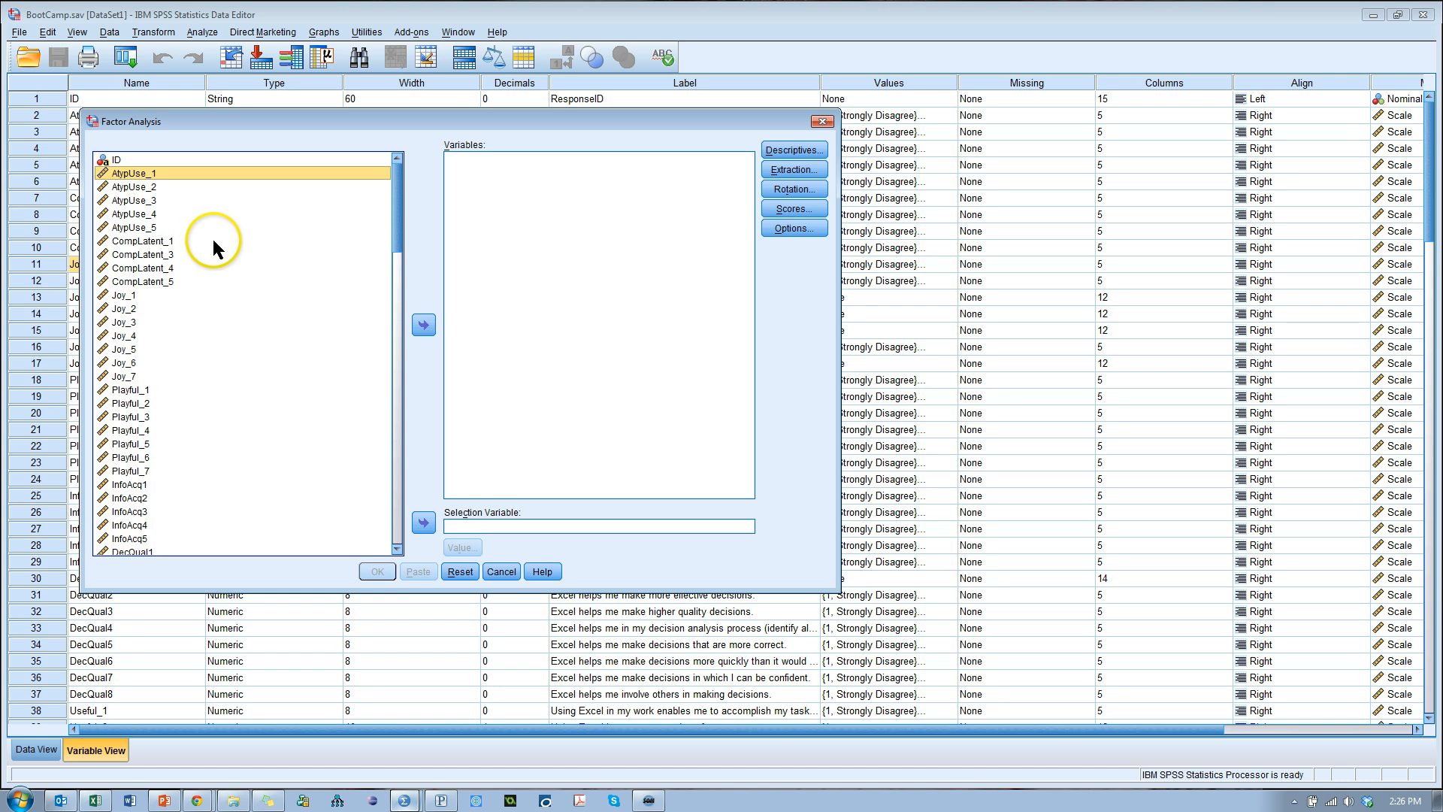
scroll(211, 250, "down", 9)
left_click(154, 376, "shift")
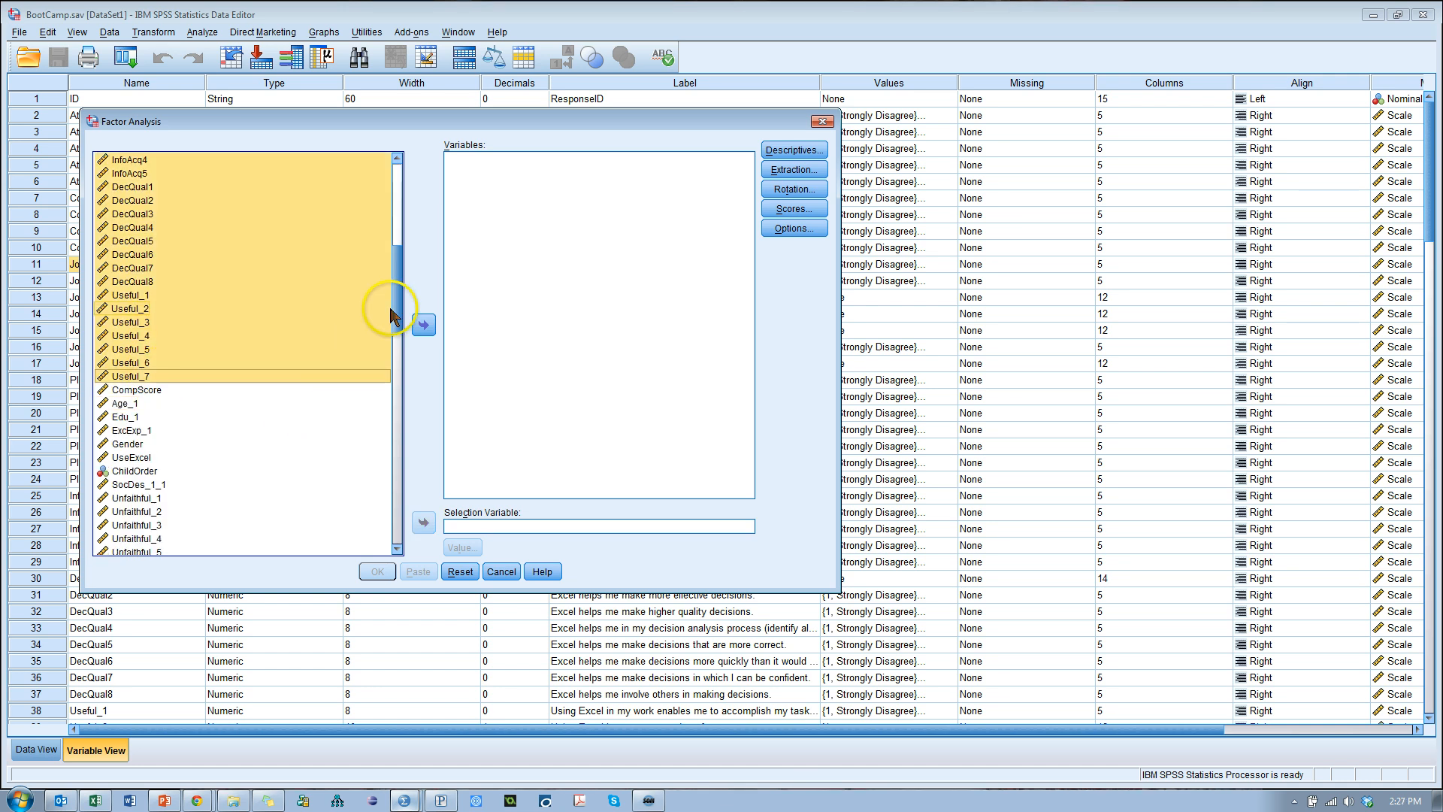
left_click_drag(399, 314, 399, 222)
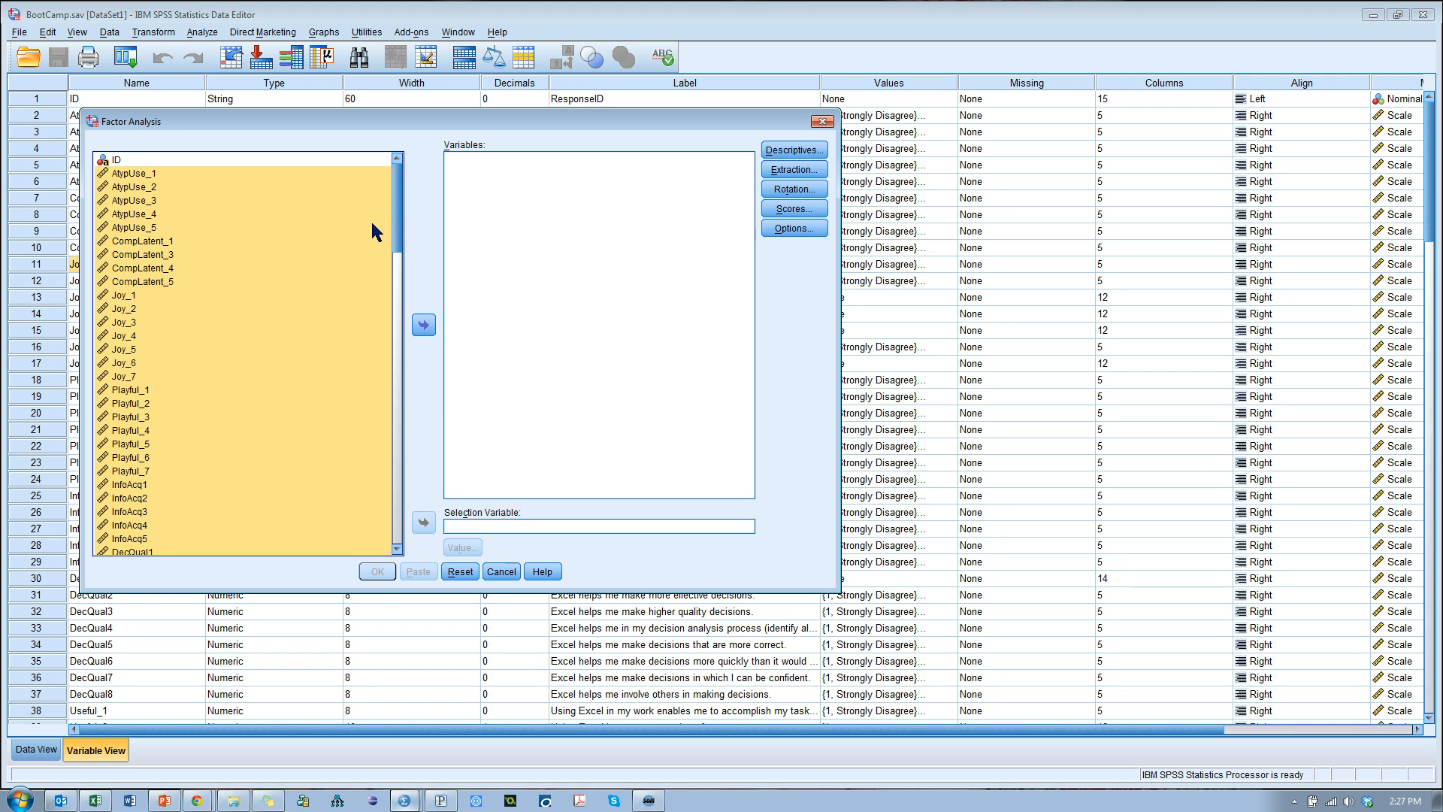
scroll(370, 222, "down", 5)
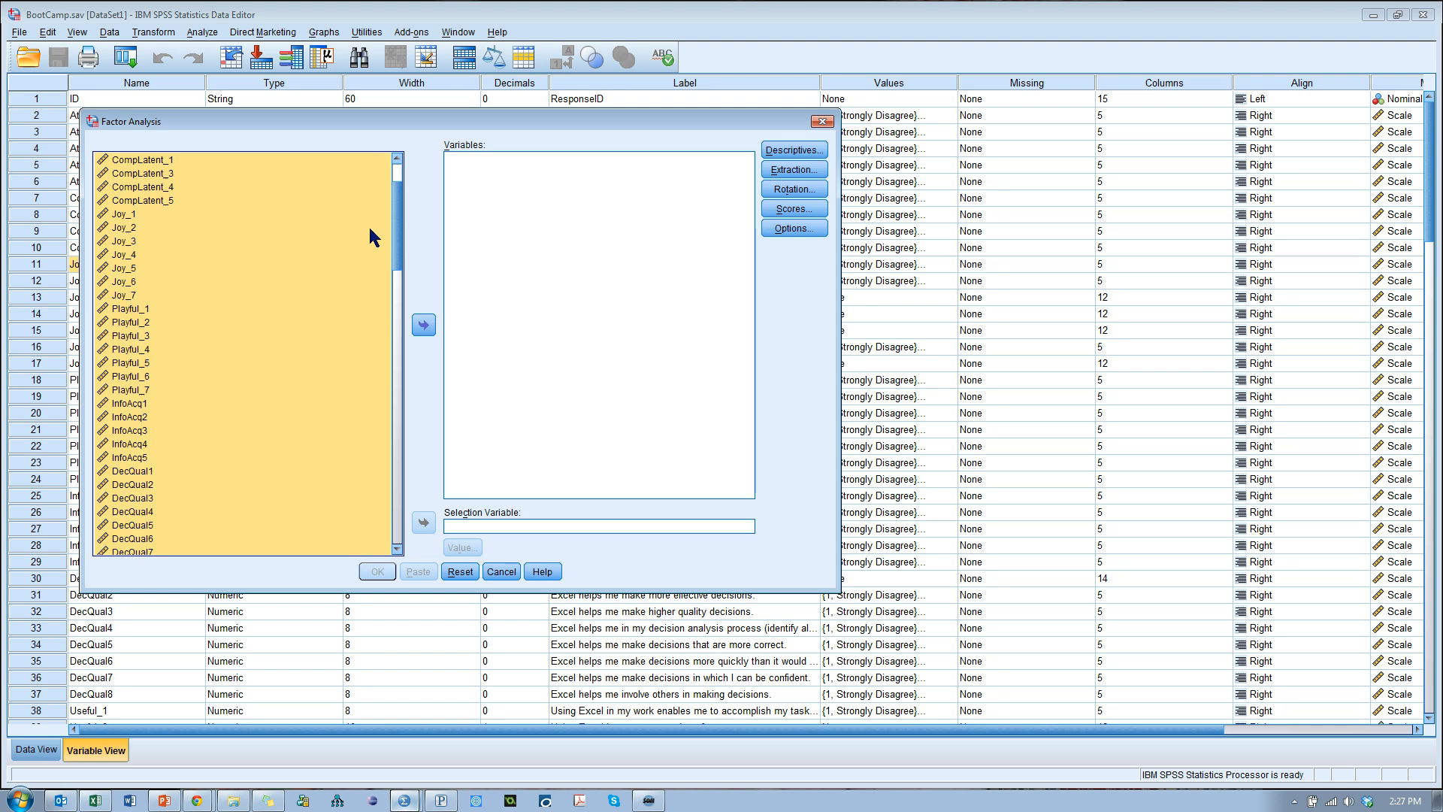
left_click(423, 325)
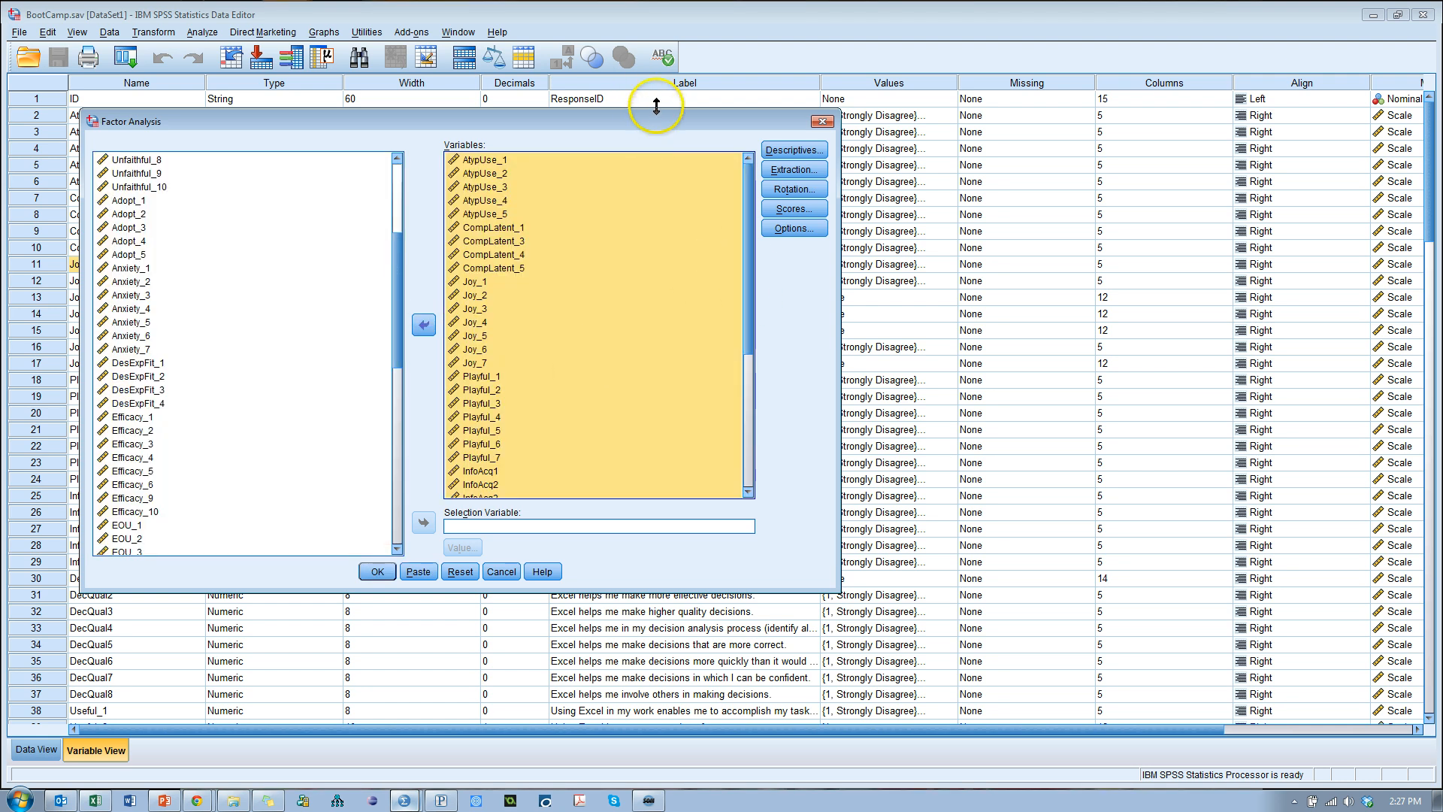
- Include the reproduced correlation matrix and the KMO and Bartlett's test of sphericity in the factor analysis descriptives
left_click_drag(656, 109, 656, 44)
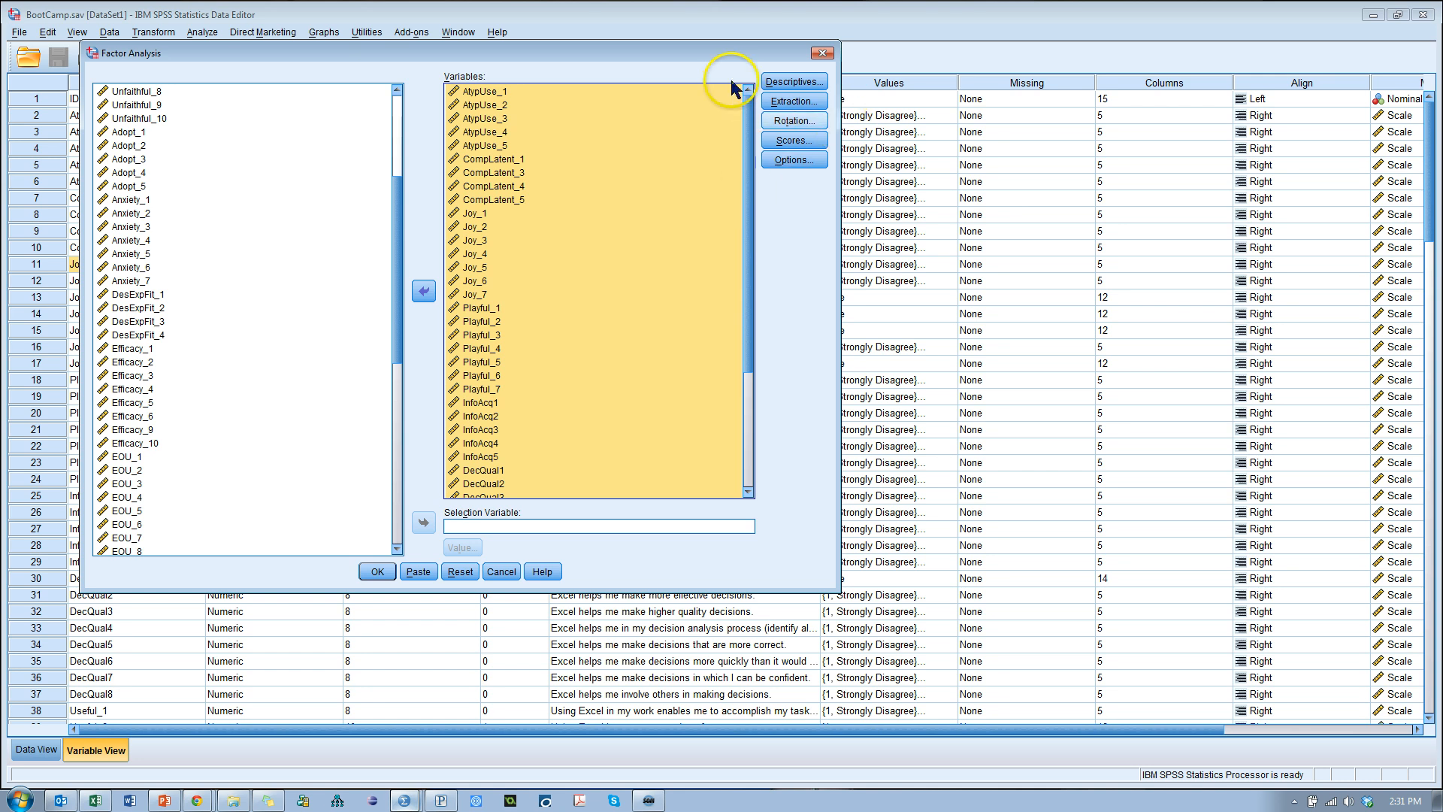
left_click(797, 82)
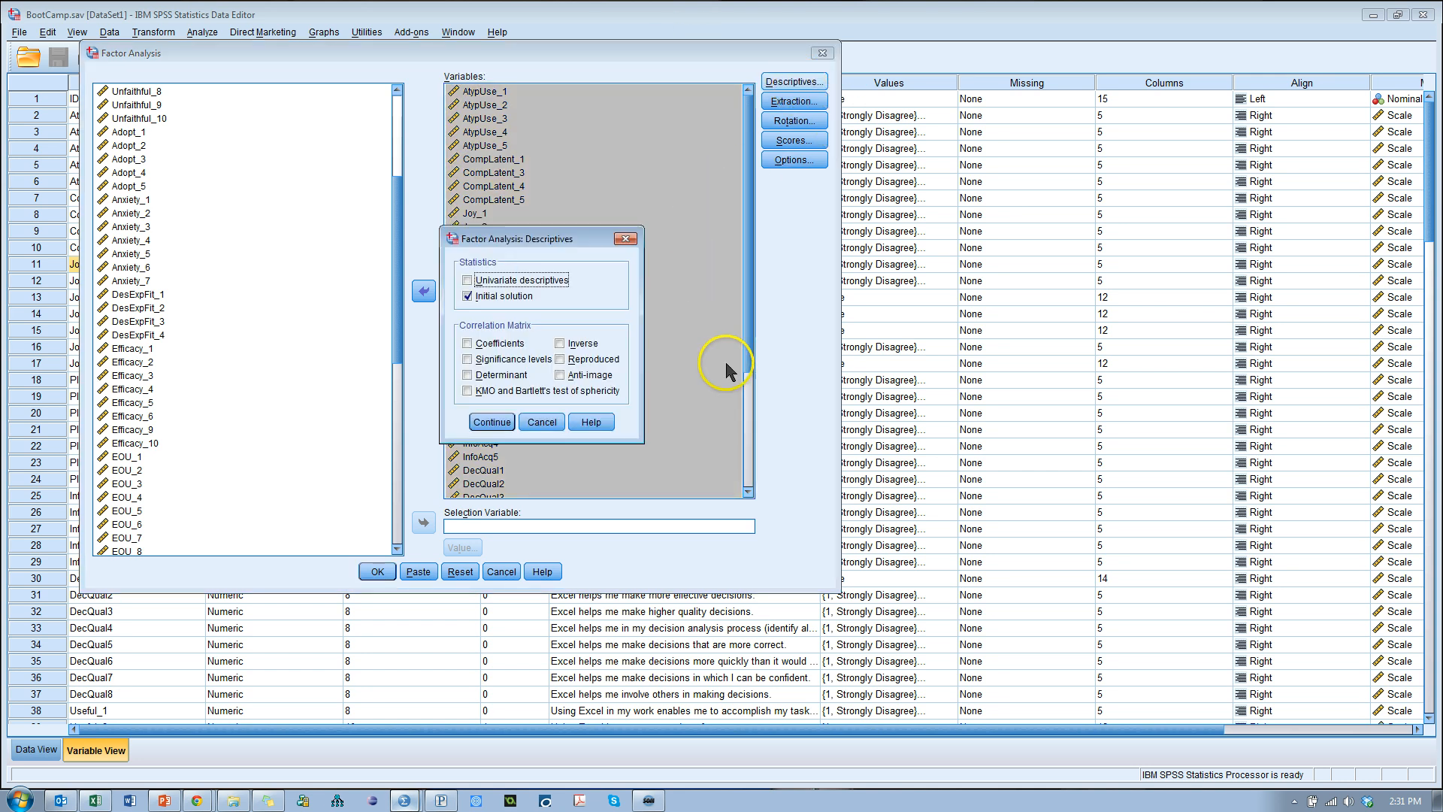
left_click(583, 359)
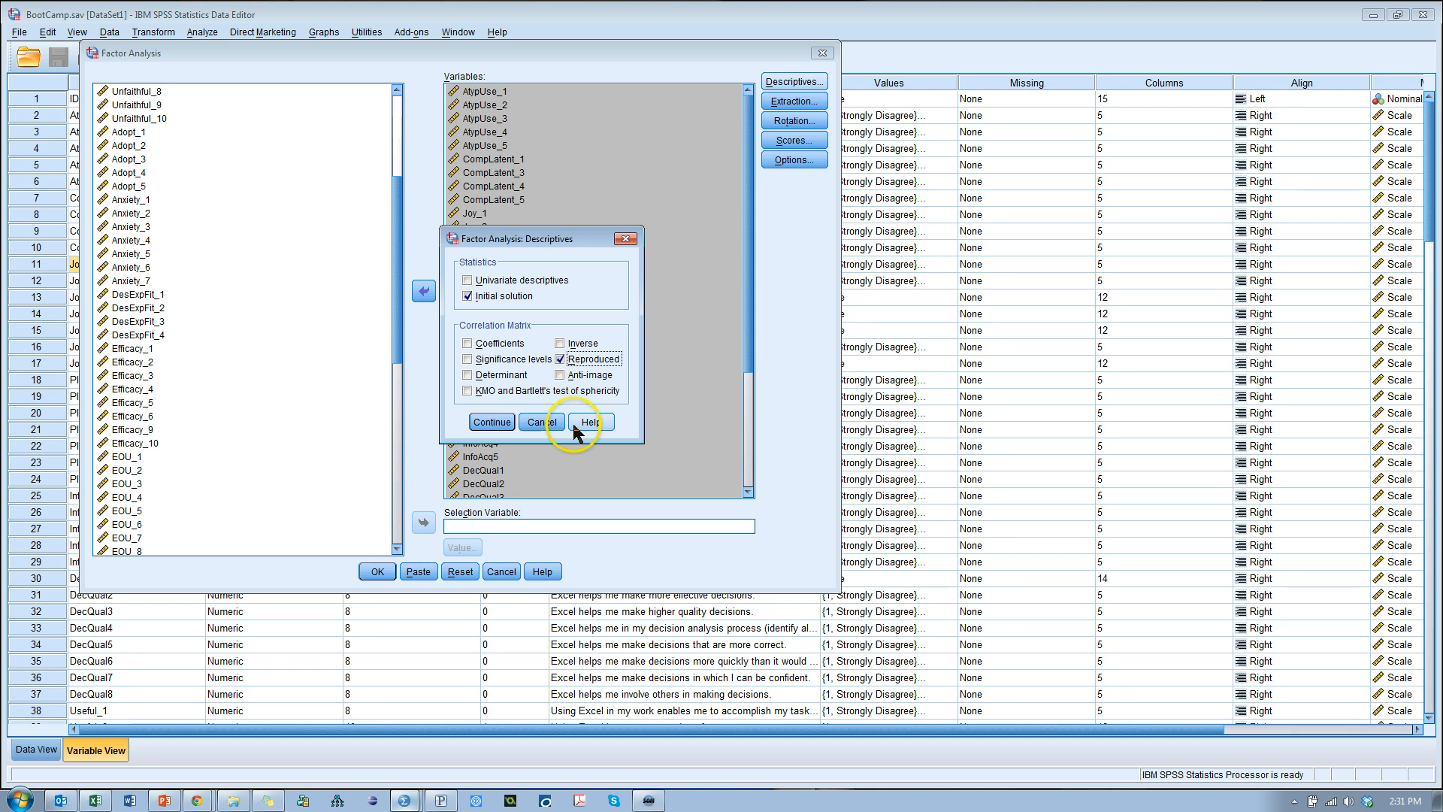
left_click(467, 391)
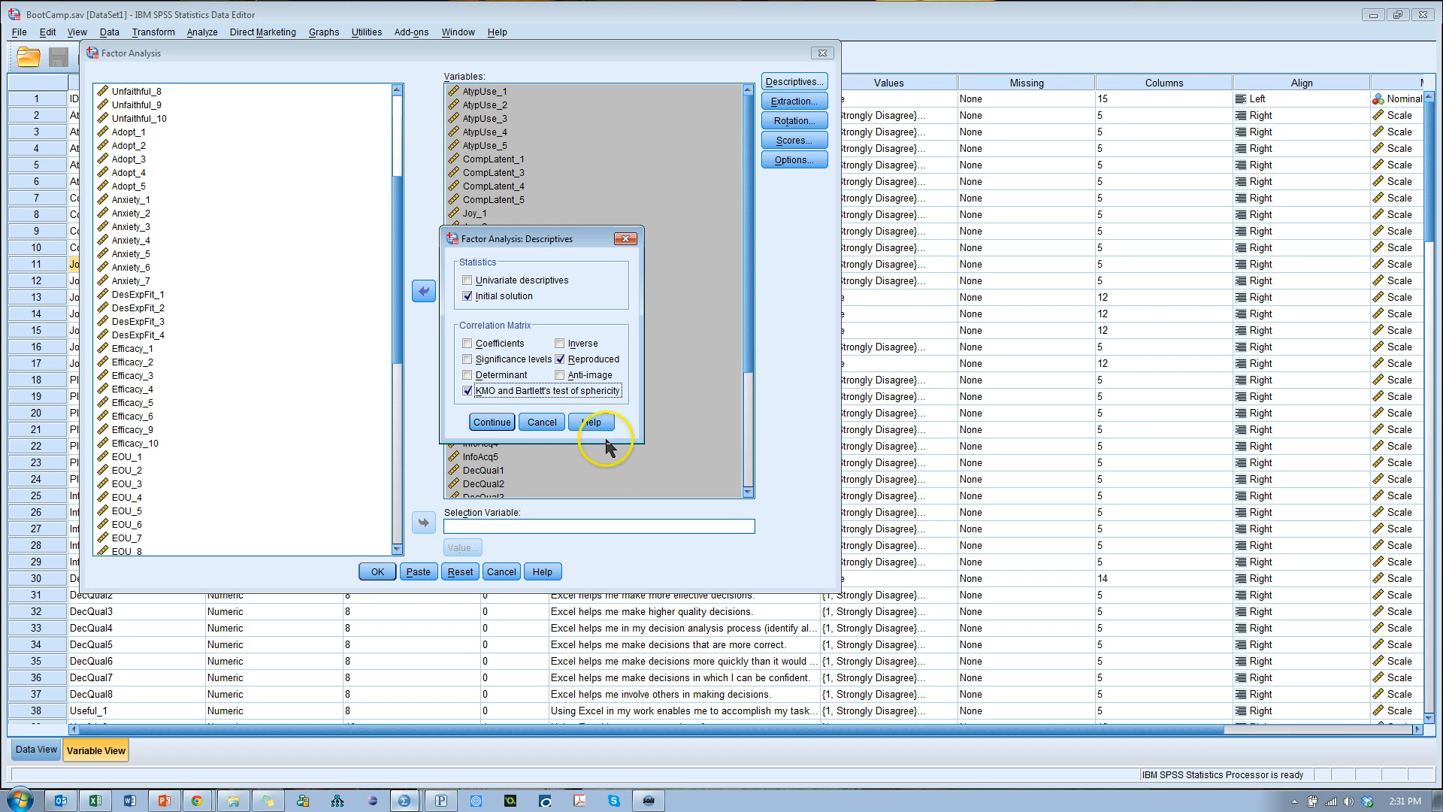
left_click(490, 422)
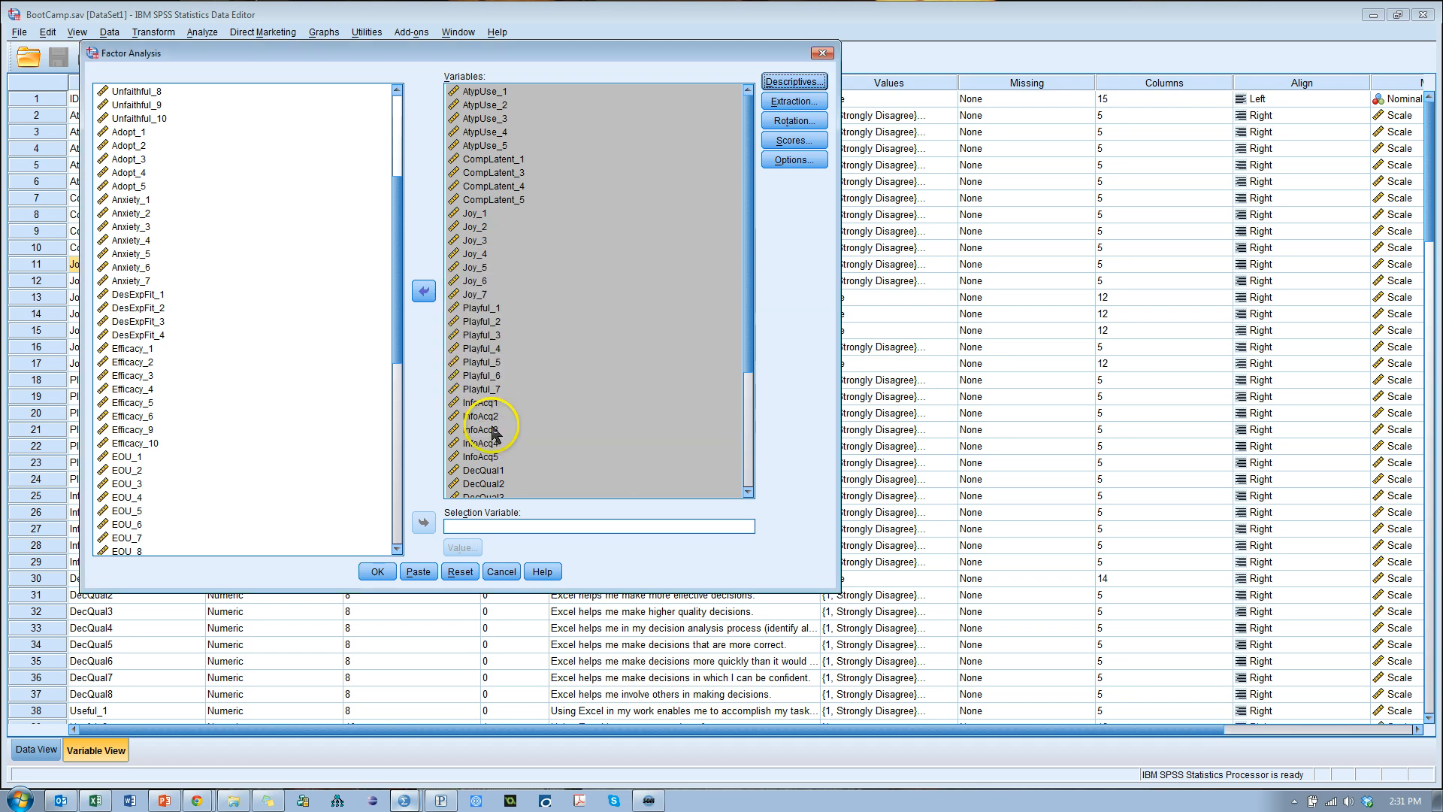
- Set the extraction method to Maximum likelihood and include a scree plot in the output
left_click(793, 100)
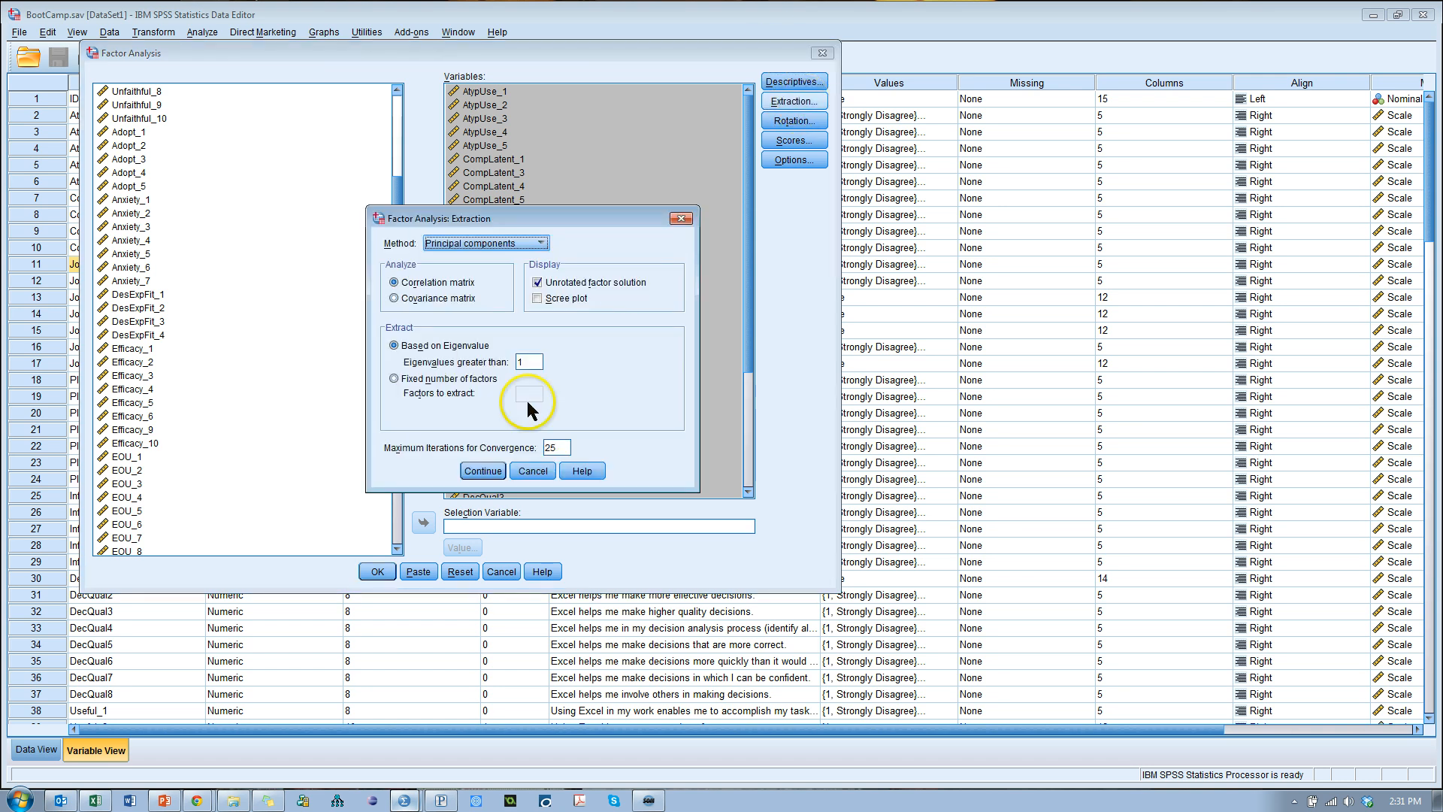
left_click(540, 242)
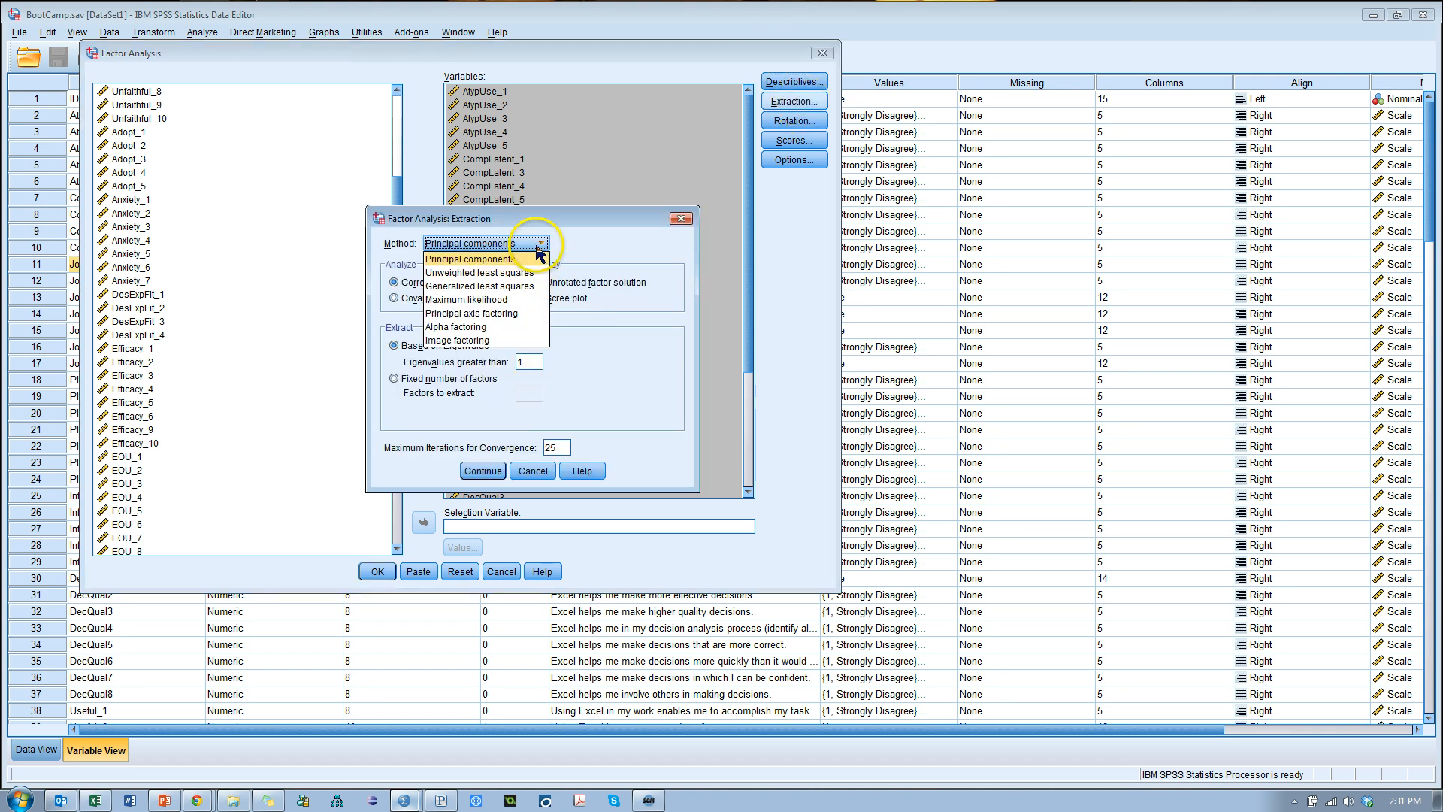
left_click(509, 299)
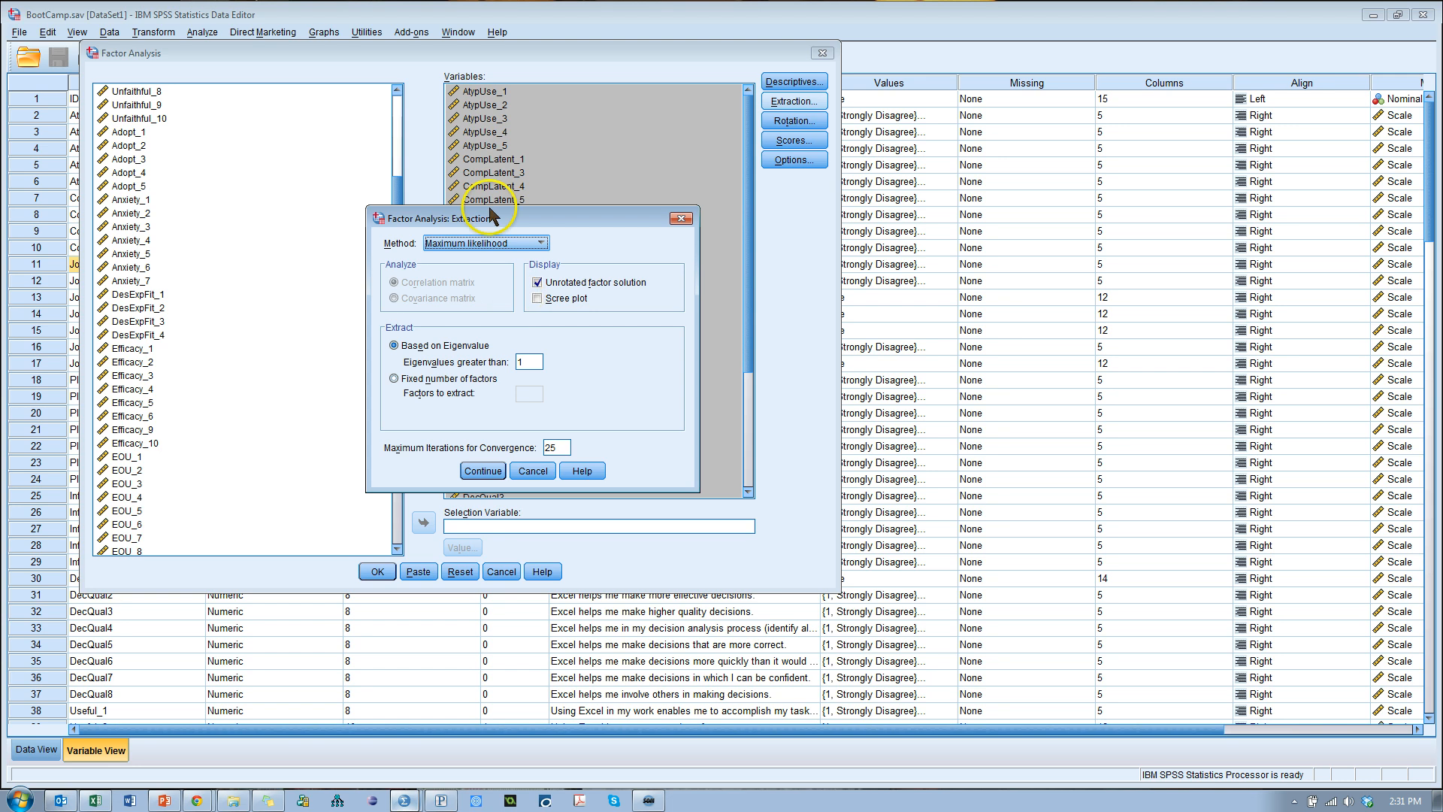
left_click(541, 209)
left_click_drag(548, 218, 590, 162)
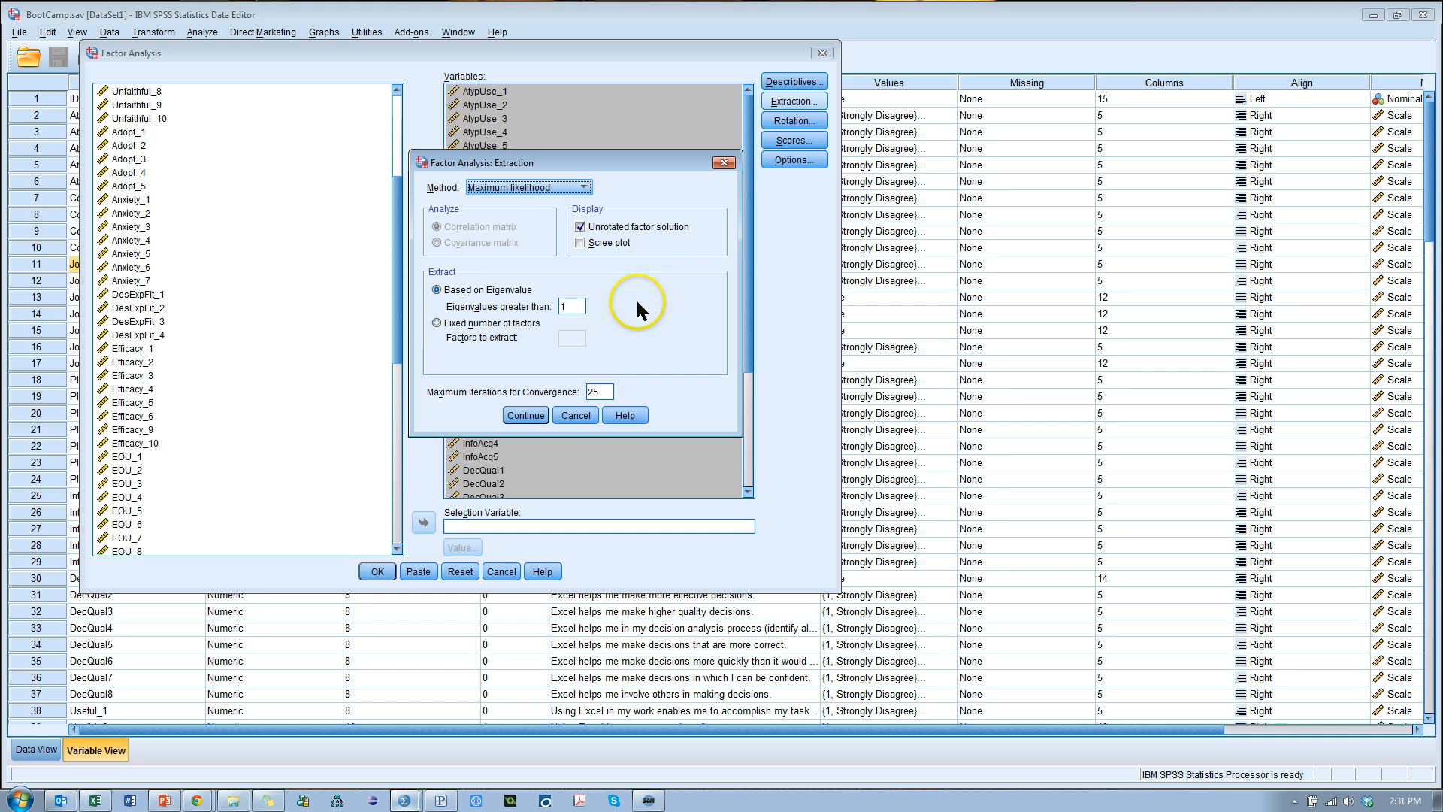
left_click(583, 187)
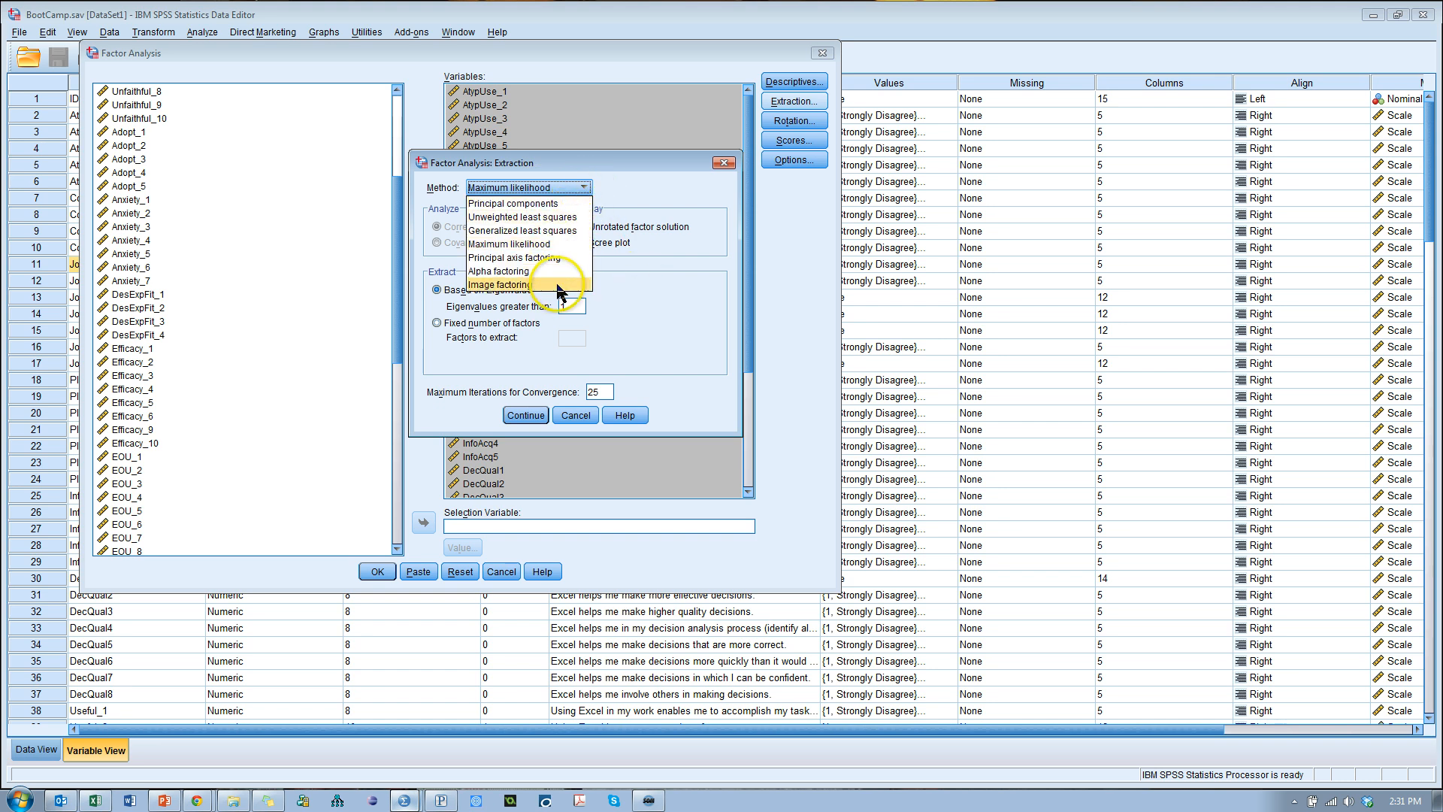
left_click(556, 240)
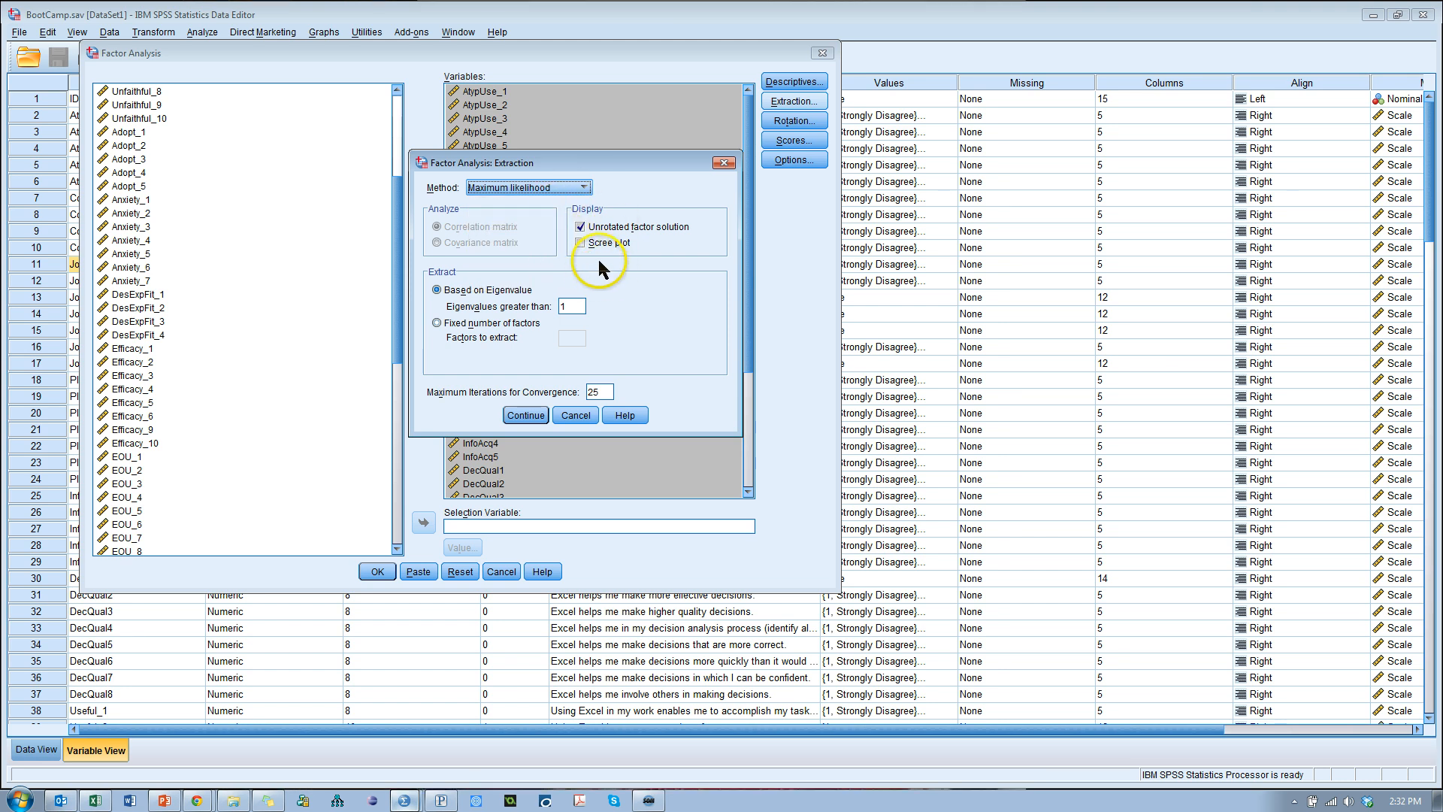
left_click(580, 242)
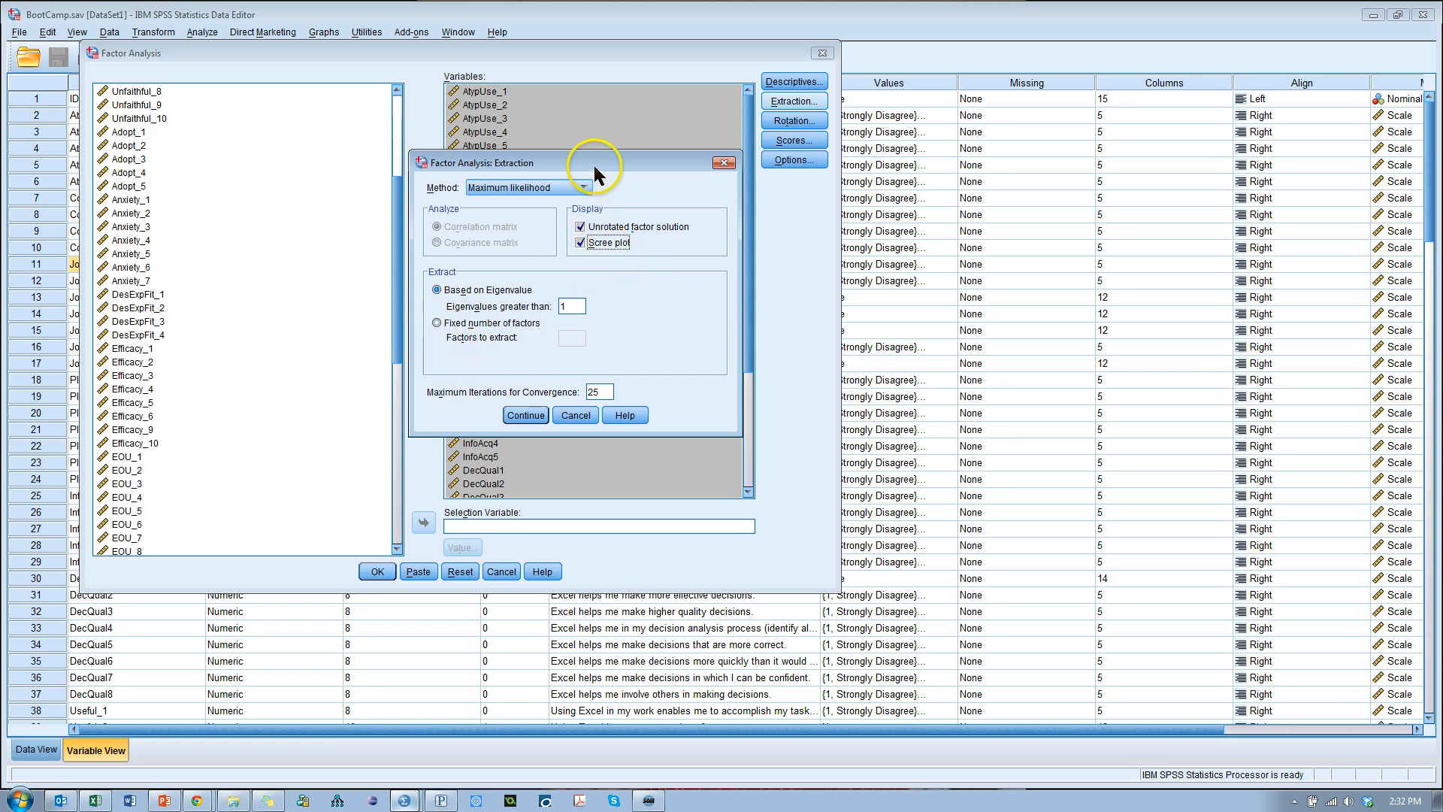
- Try extracting a fixed number of 7 factors
left_click_drag(595, 162, 535, 110)
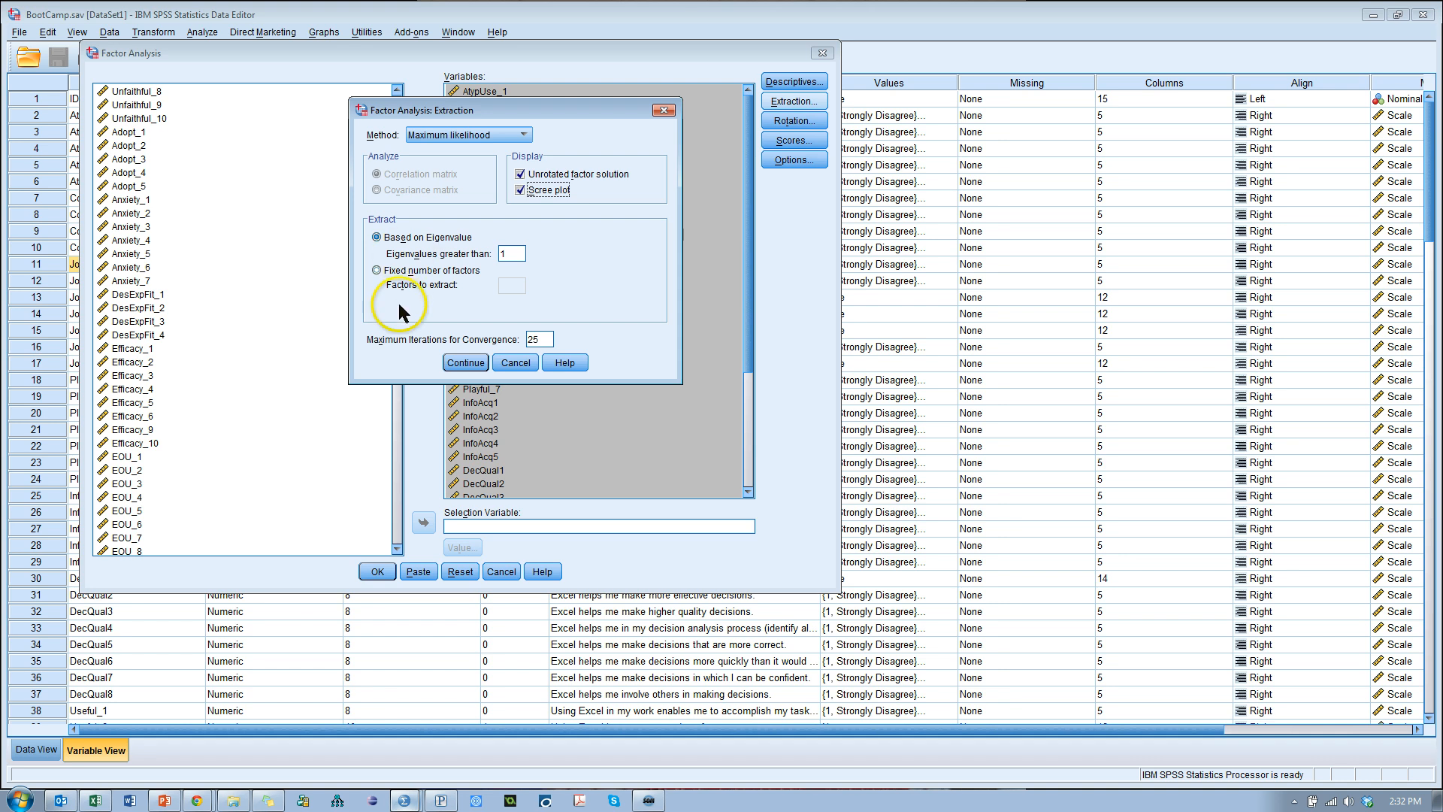
left_click(379, 273)
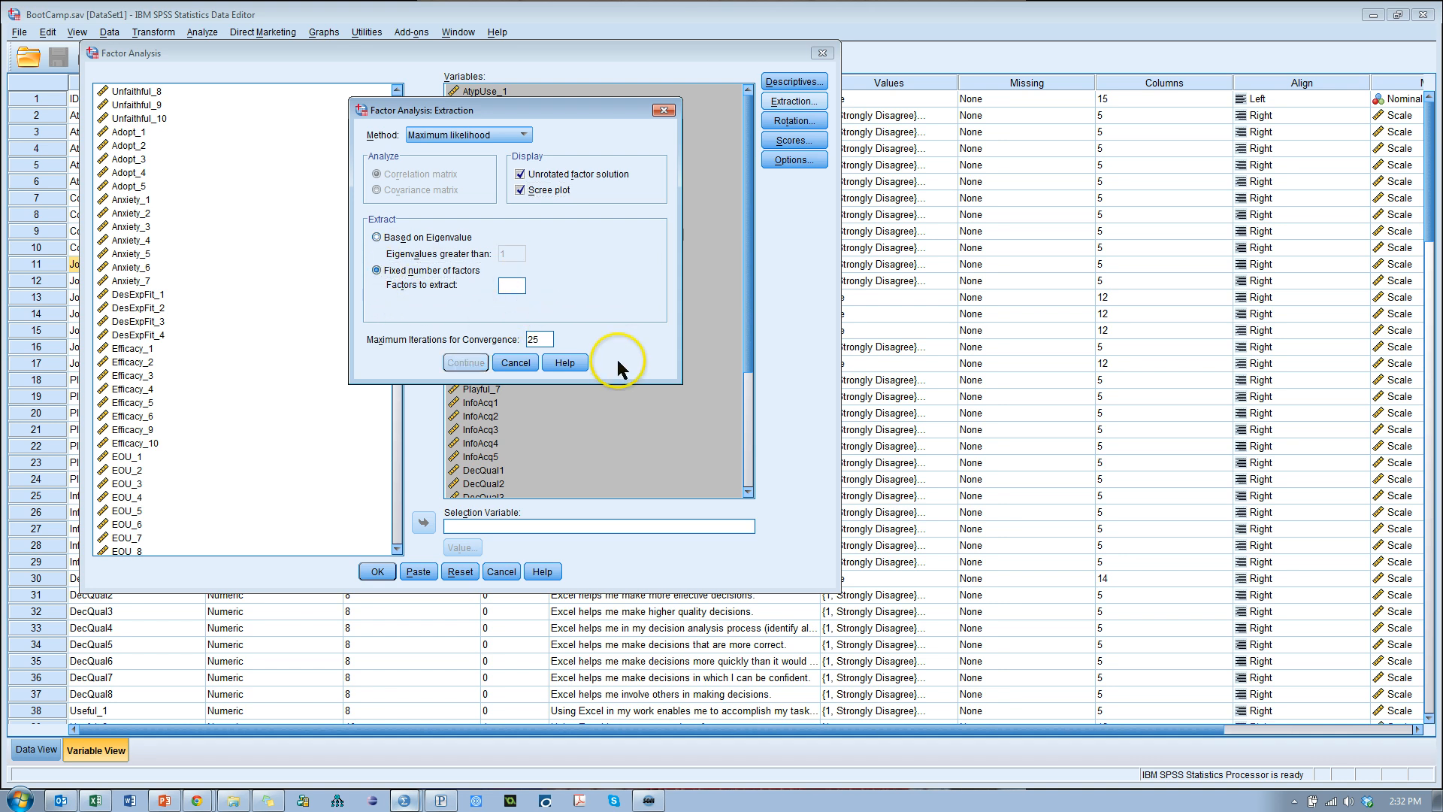
type("7")
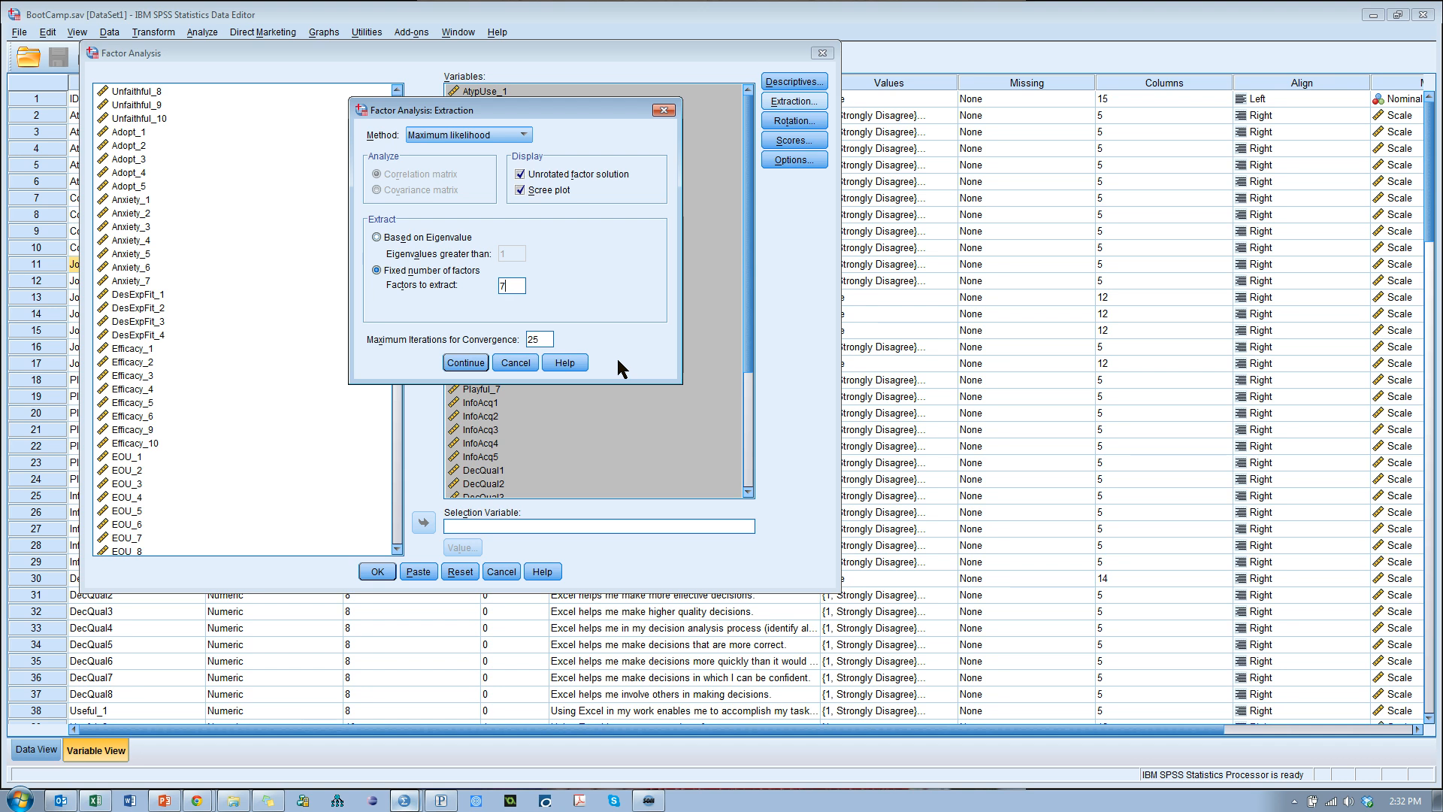
- Base the factor extraction on eigenvalues greater than 1 and accept the extraction settings
left_click(377, 237)
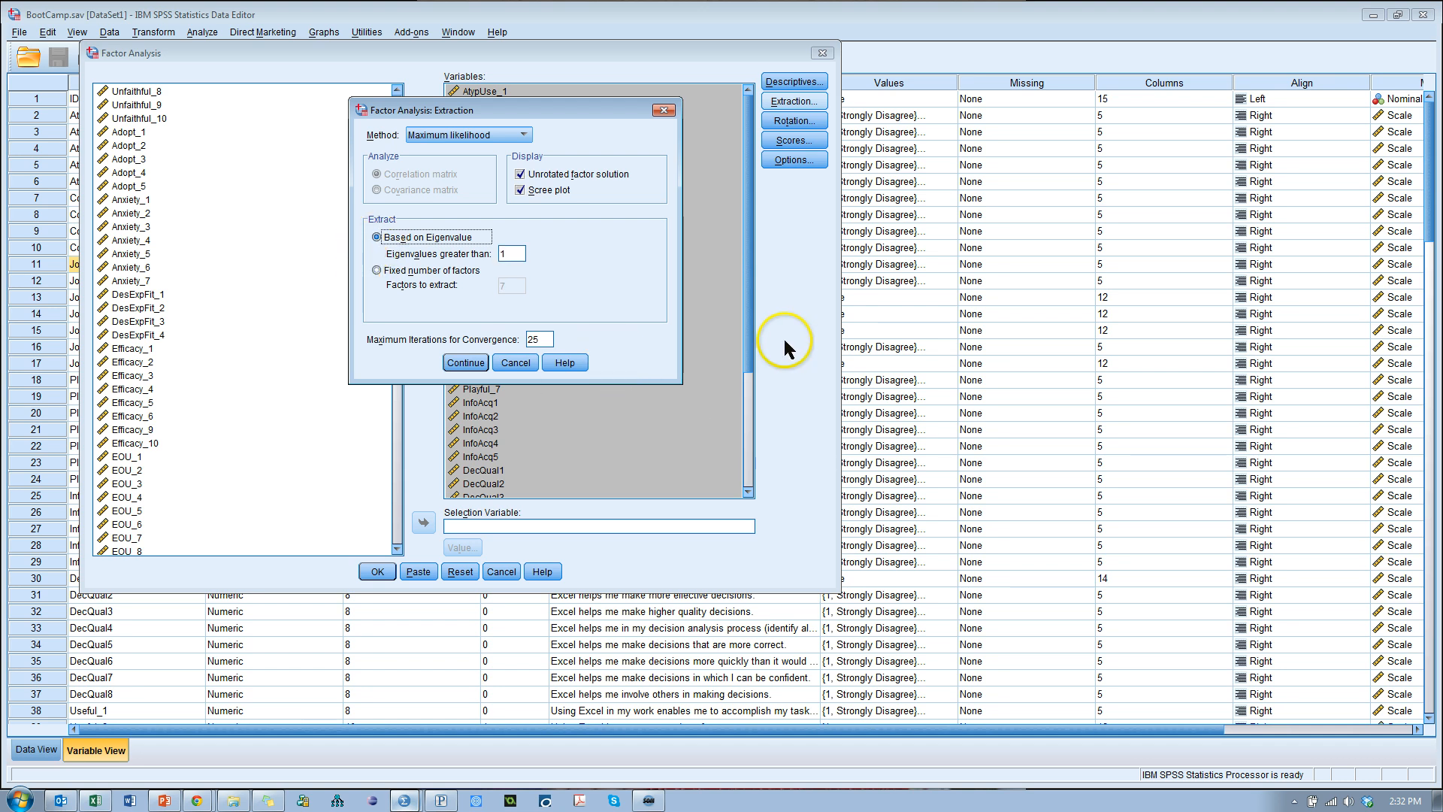
left_click(465, 363)
- Set the factor rotation method to Promax with the default kappa of 4 and accept the rotation settings
left_click(795, 120)
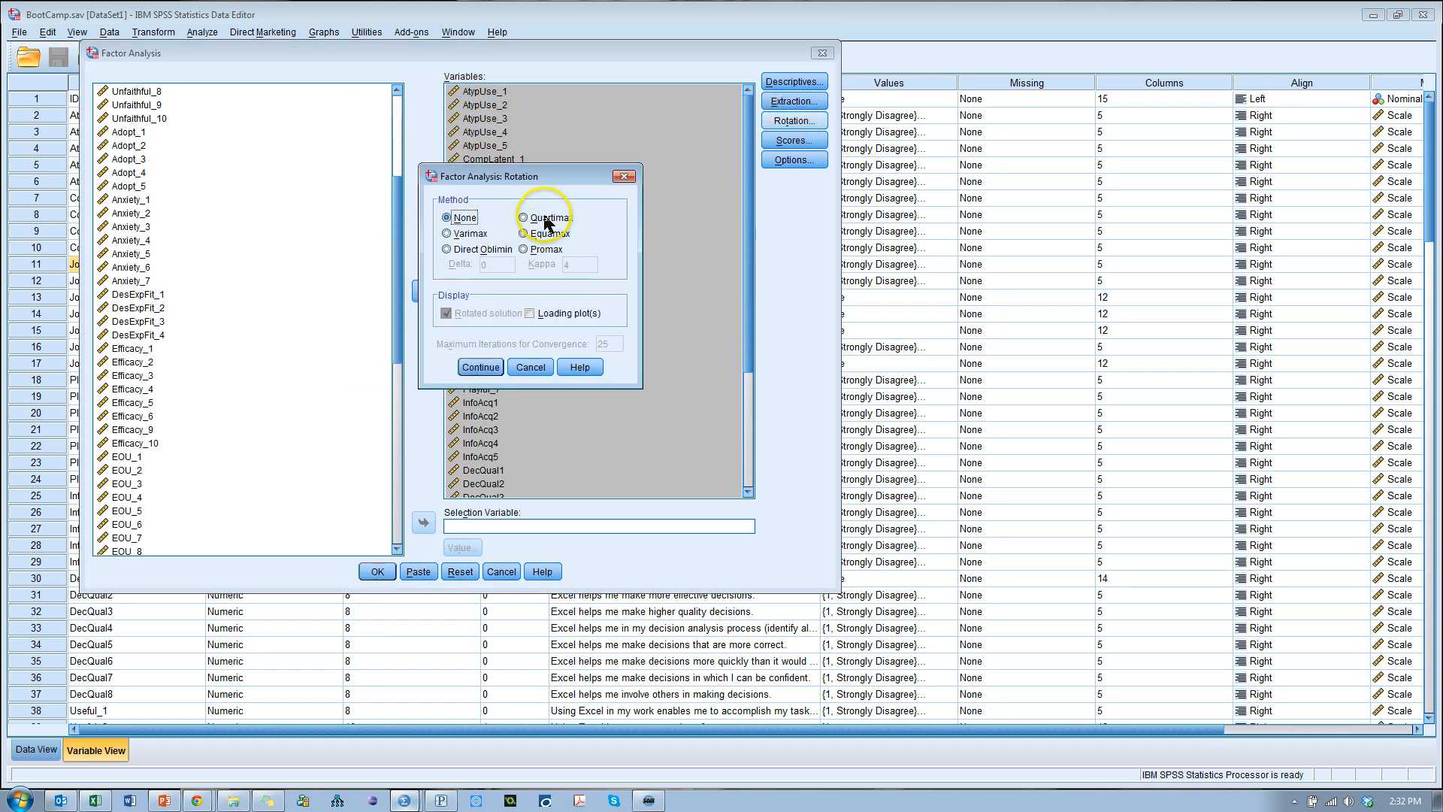
left_click(533, 251)
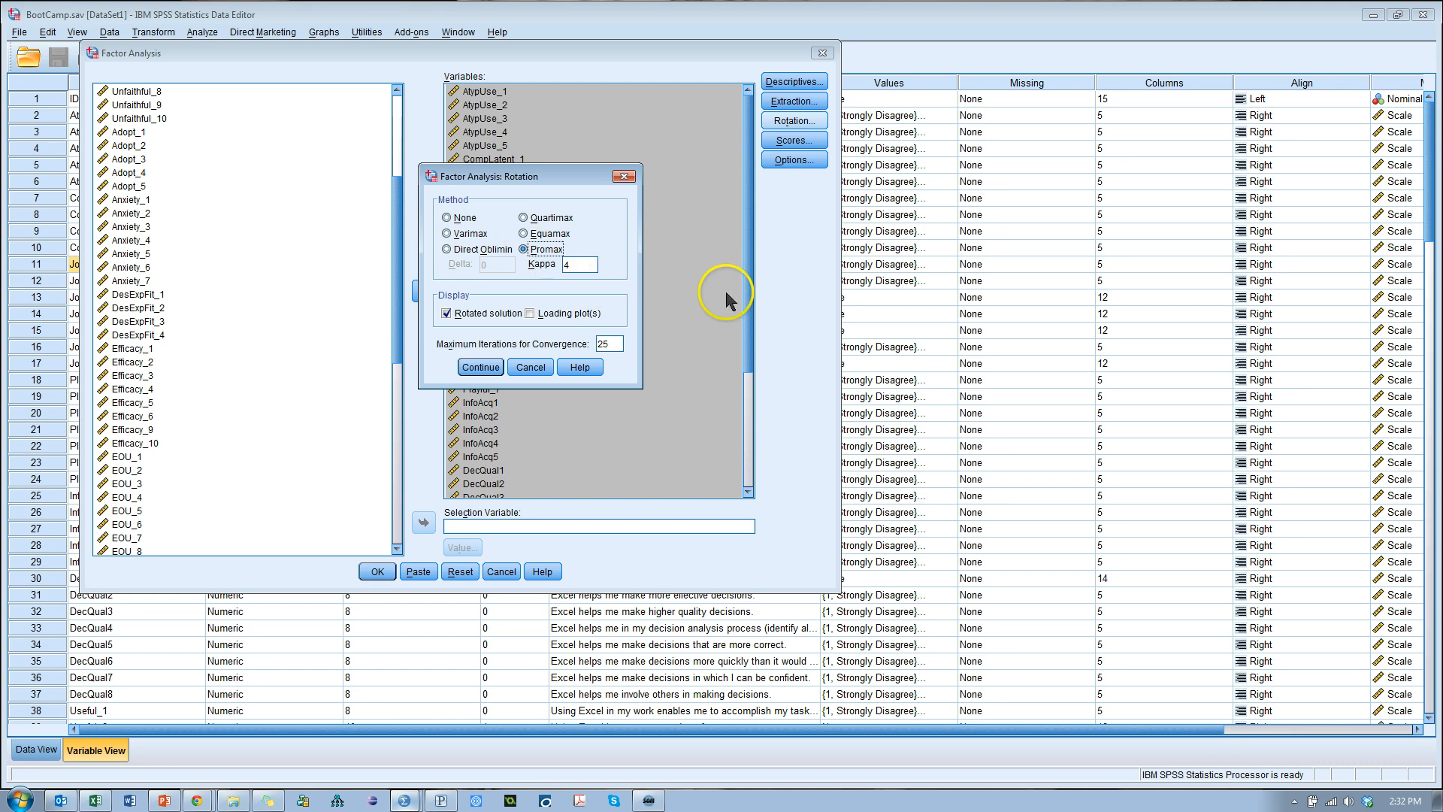
left_click(480, 368)
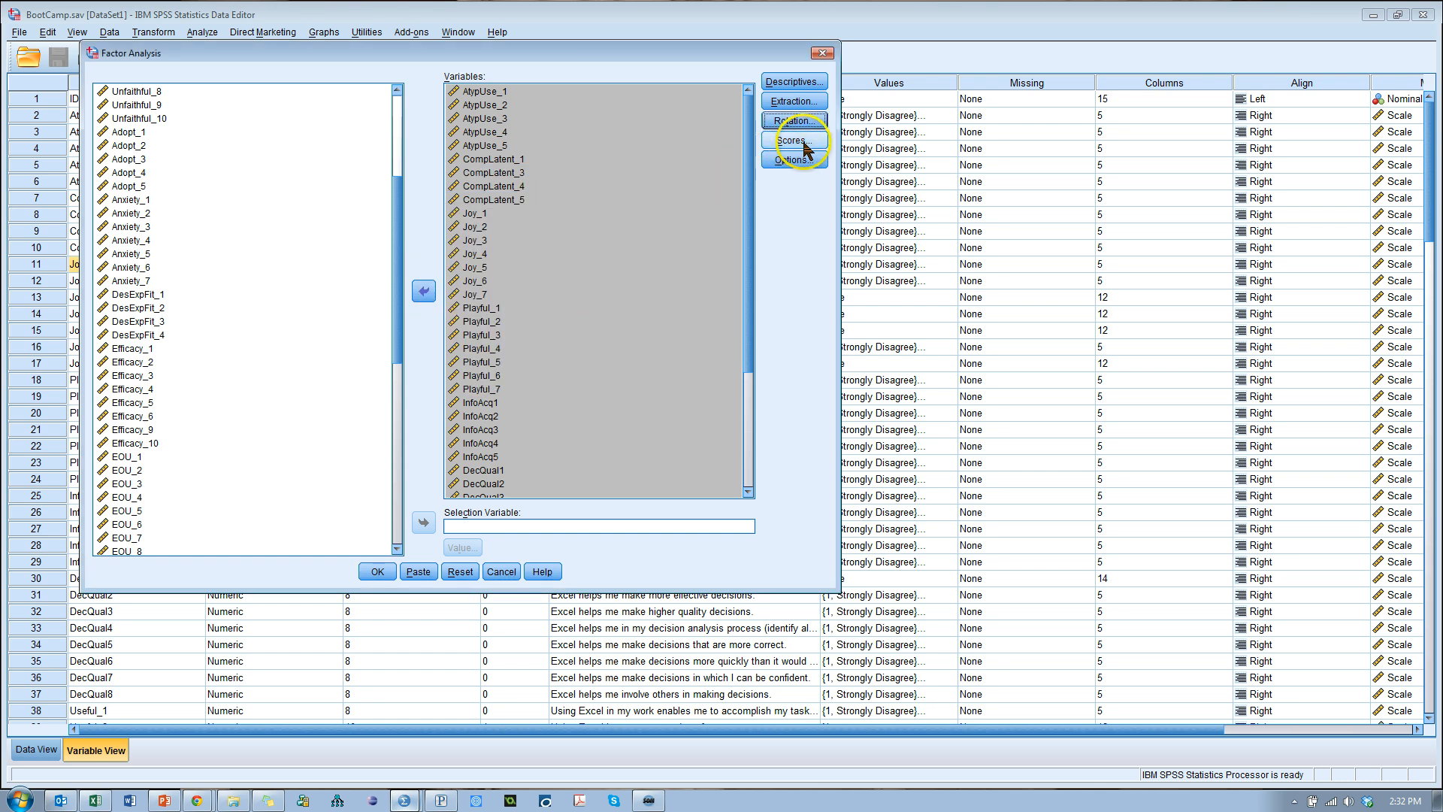
- Suppress small coefficients with an absolute value below .3, sort the coefficients by size, and accept the display options
left_click(810, 164)
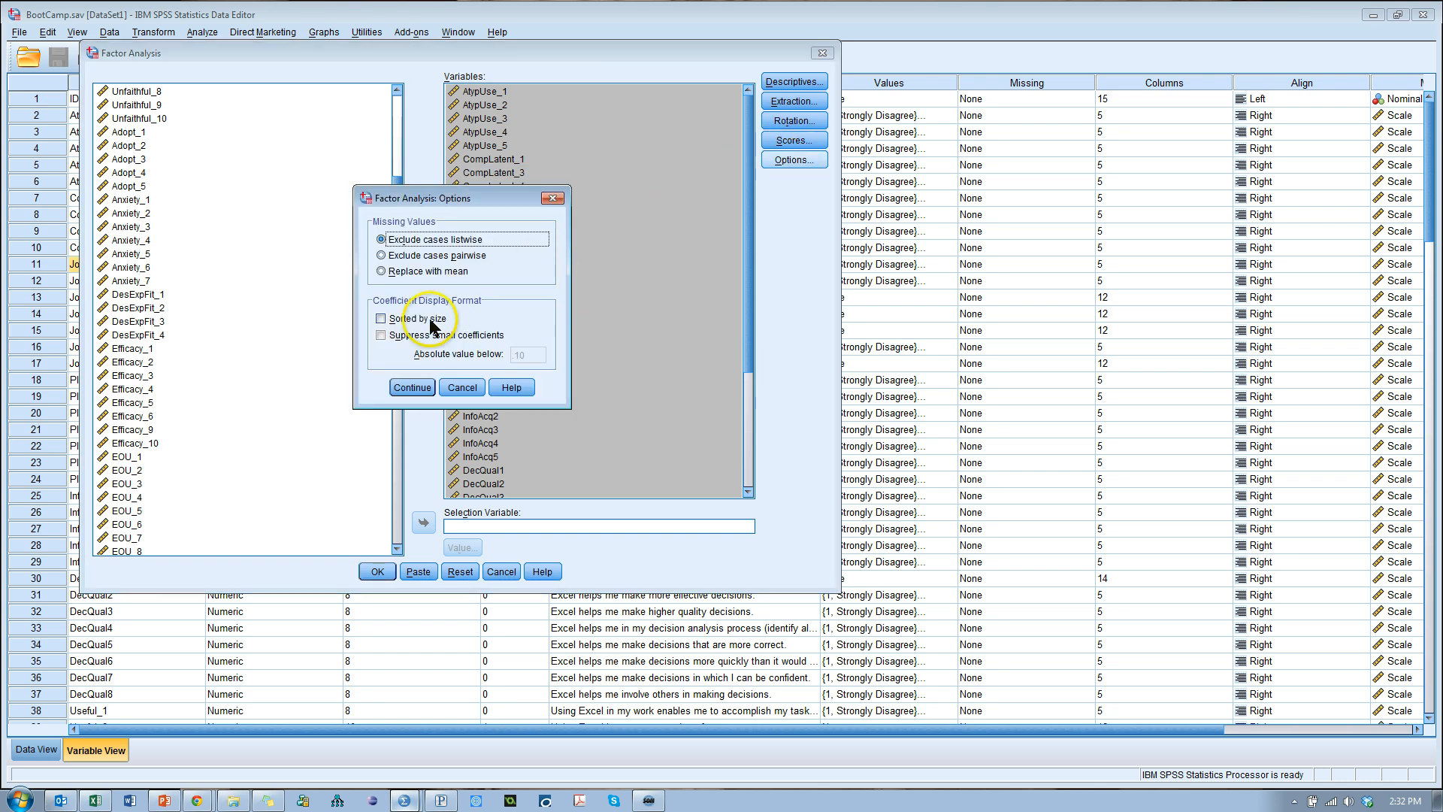
left_click(419, 337)
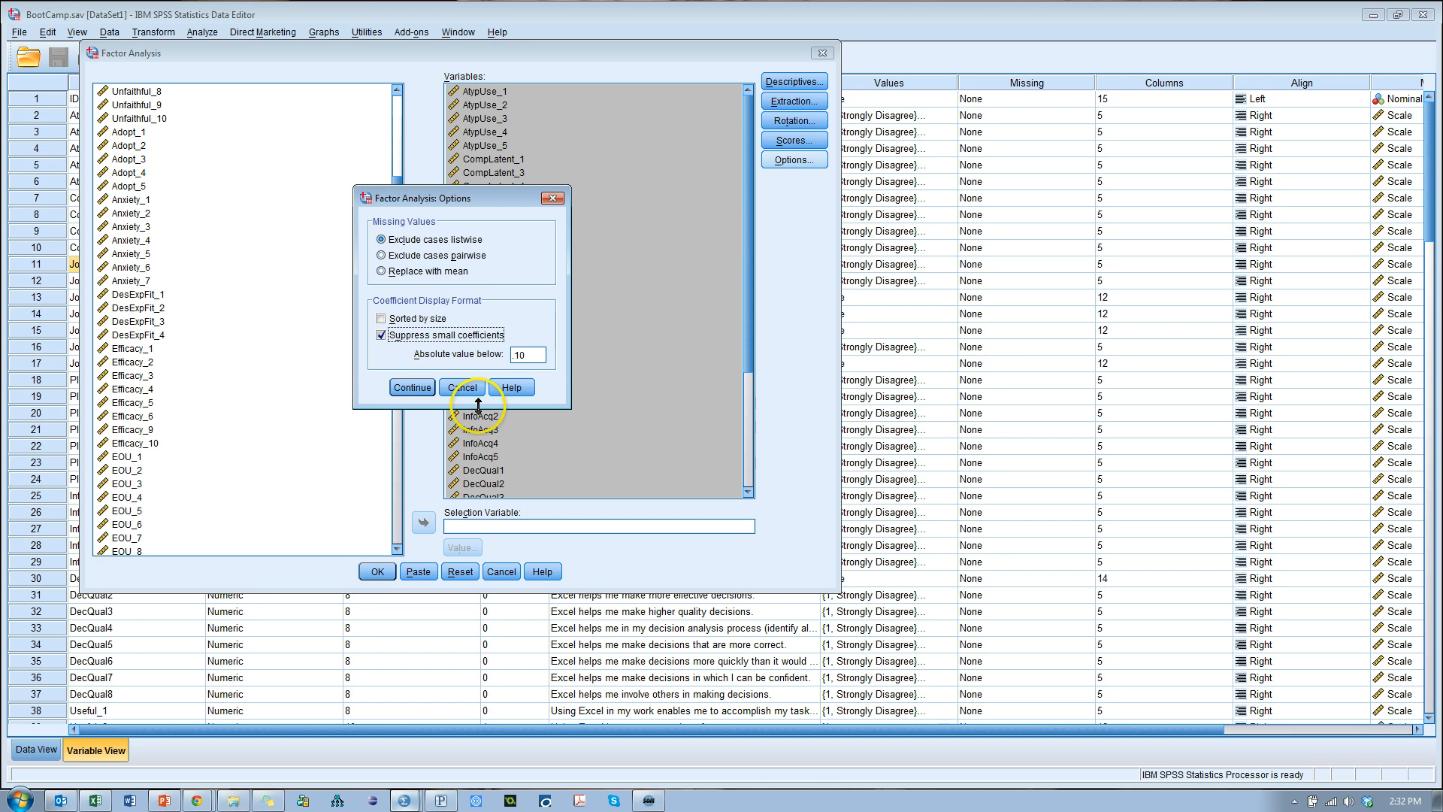
double_click(538, 355)
key("BackSpace")
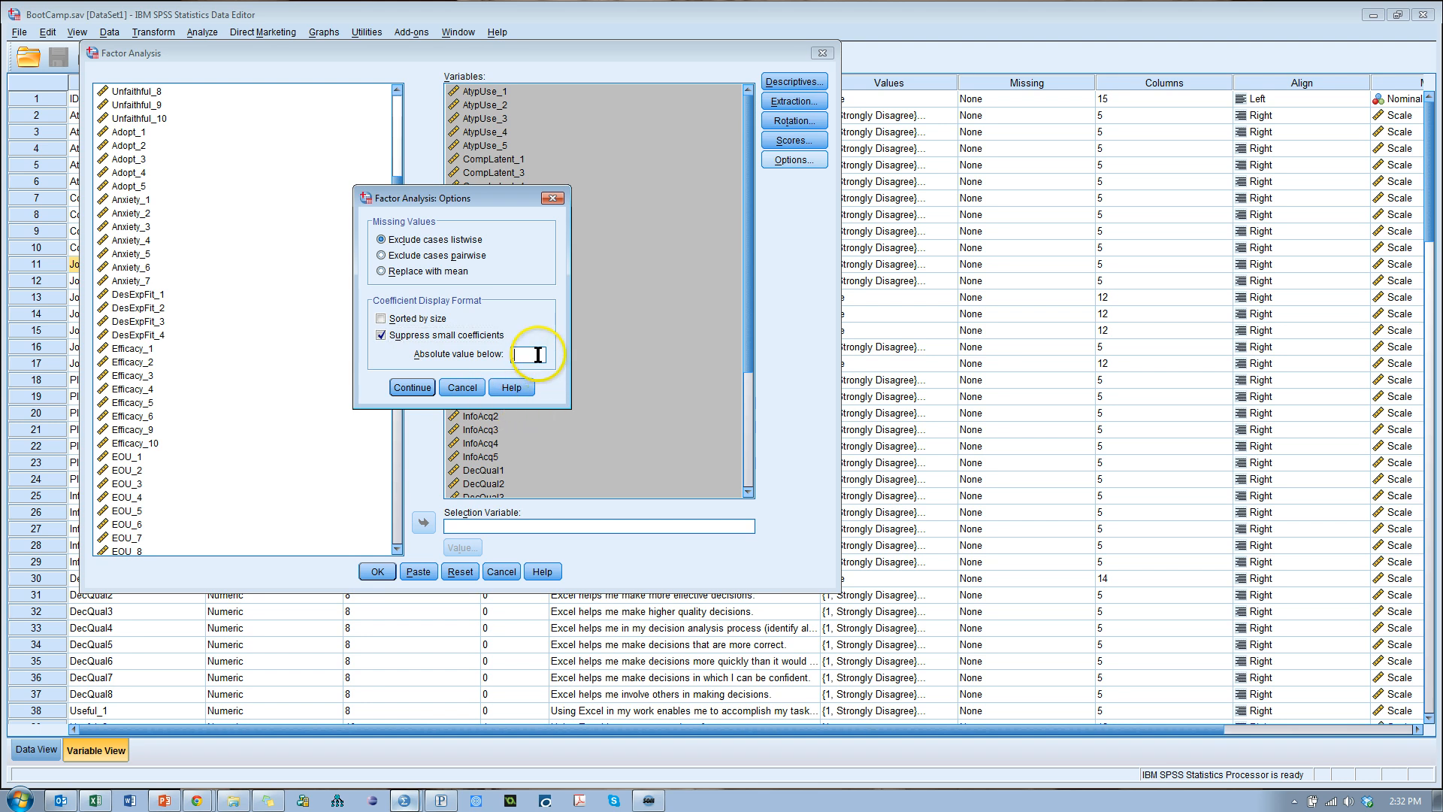
type(".3")
left_click(400, 319)
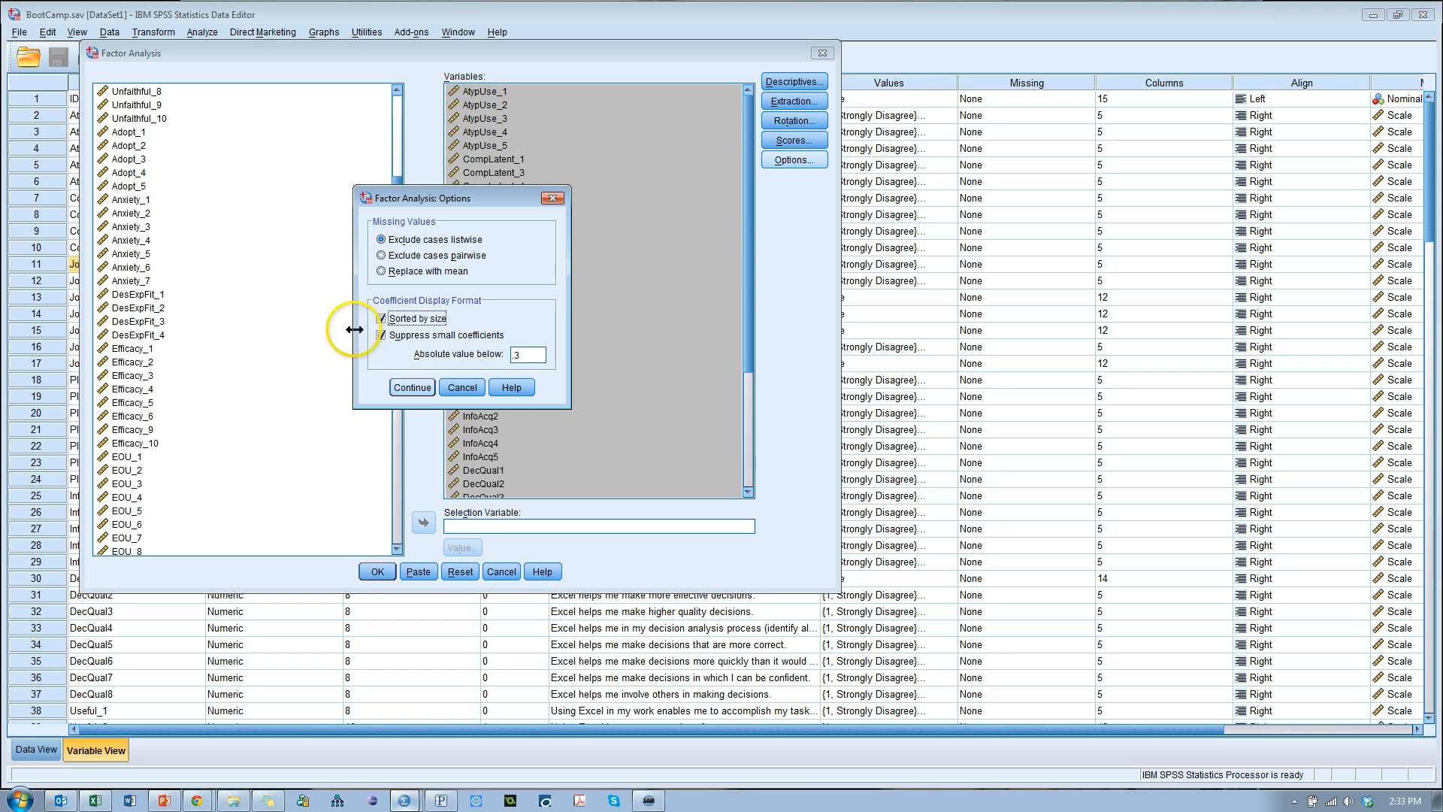
left_click(415, 388)
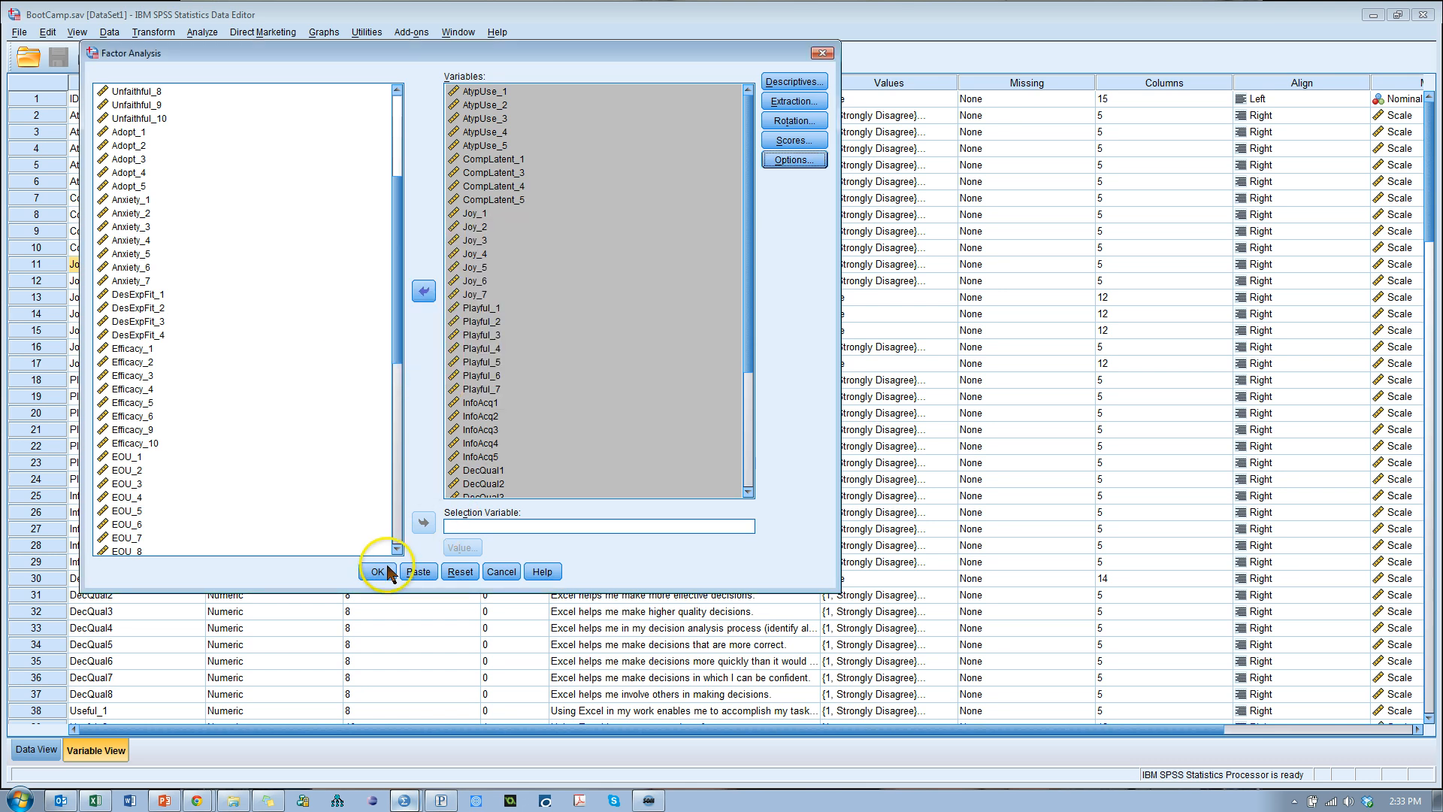
- Run the factor analysis with the chosen variables and settings
left_click(598, 267)
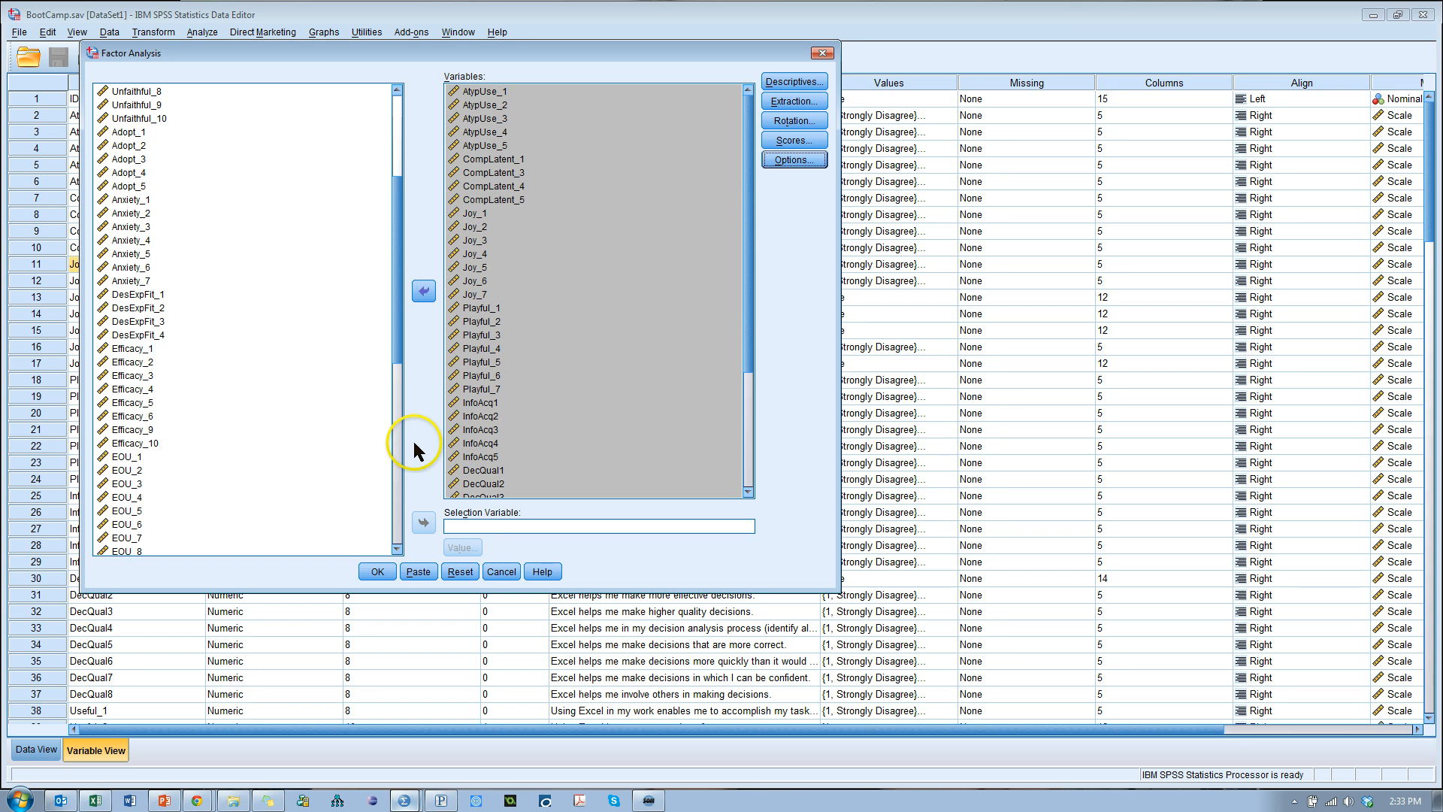
left_click(373, 581)
left_click(377, 575)
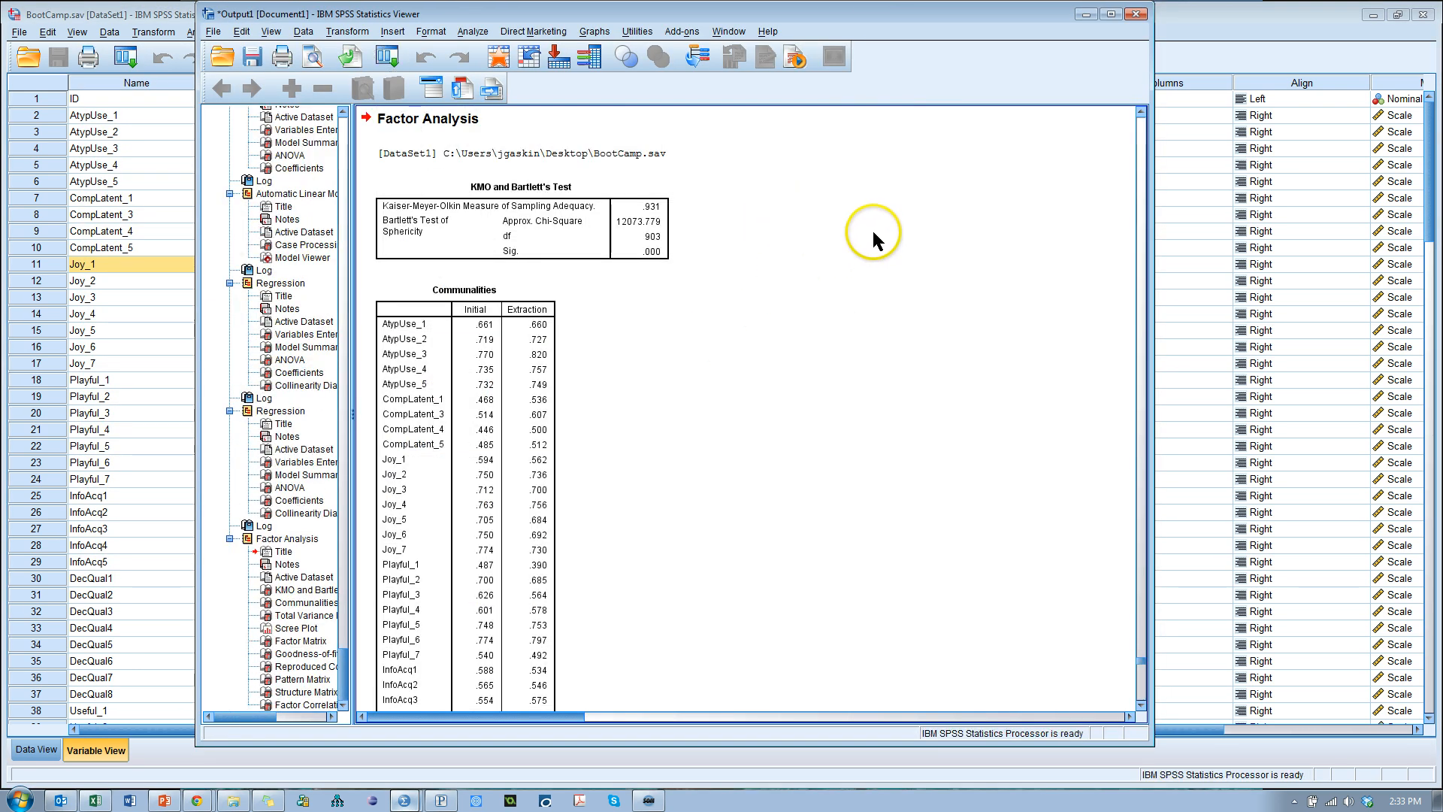
- Examine the KMO measure of sampling adequacy and Bartlett's test of sphericity in the factor analysis output
left_click(662, 248)
left_click(799, 220)
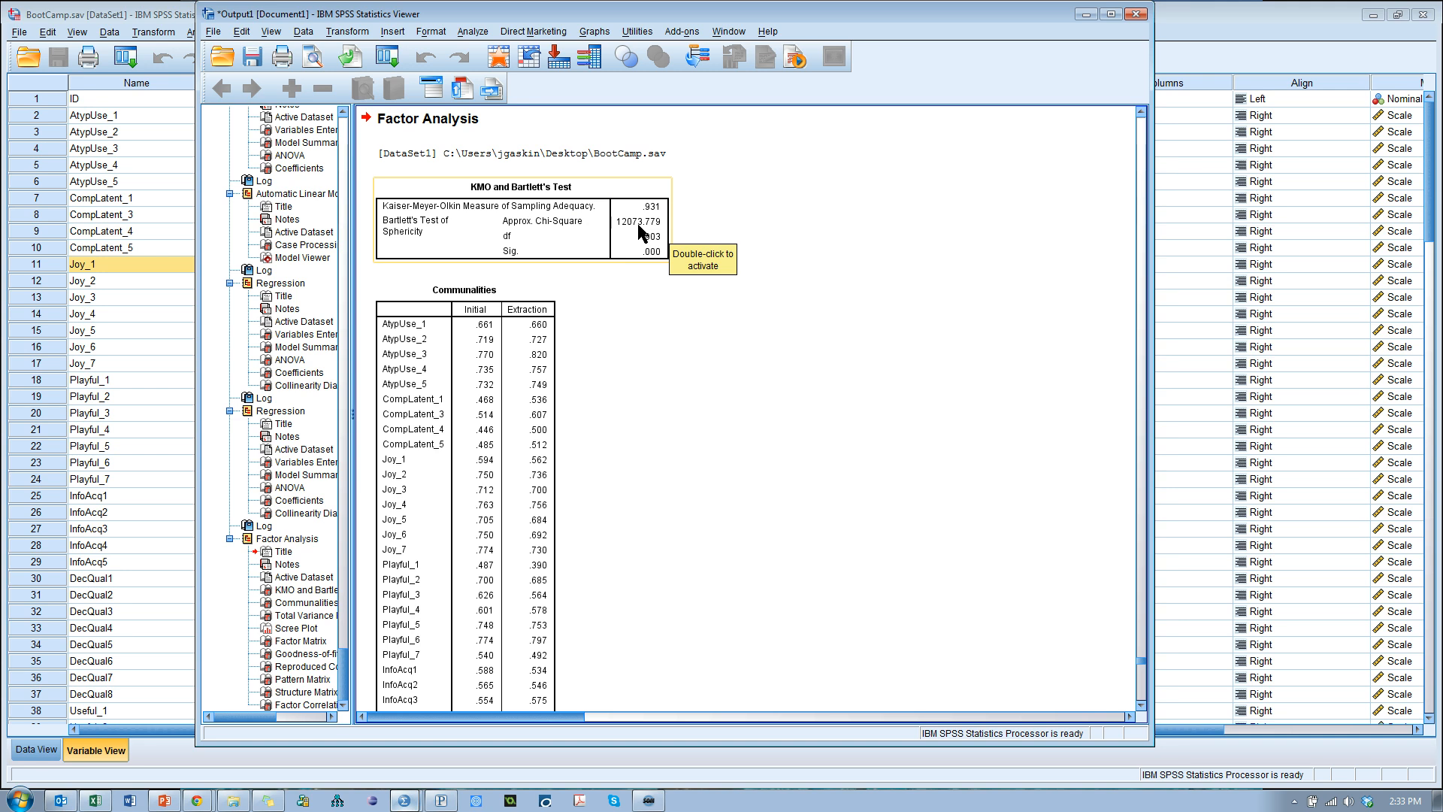
scroll(396, 336, "down", 1)
left_click(413, 331)
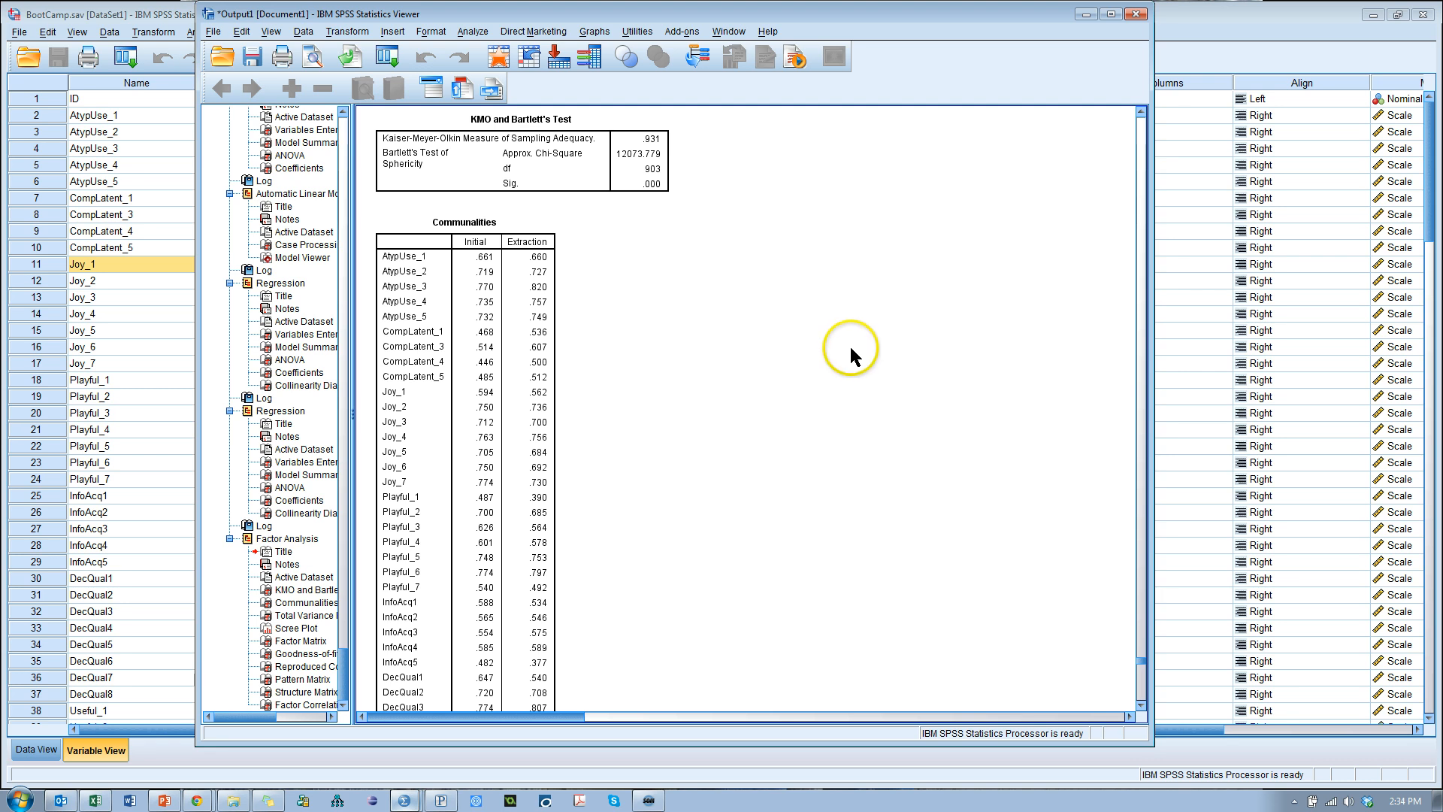
left_click(656, 140)
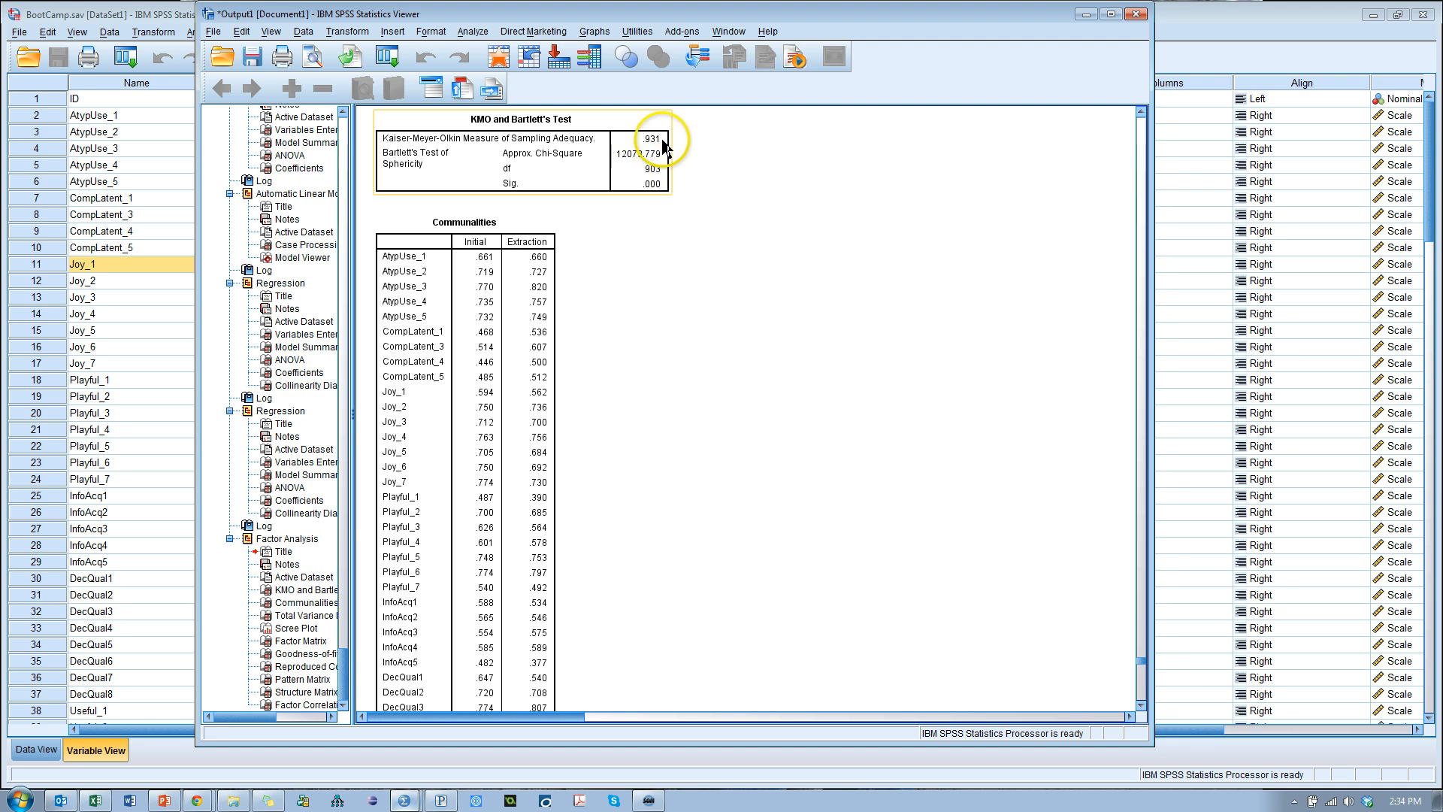
left_click(762, 146)
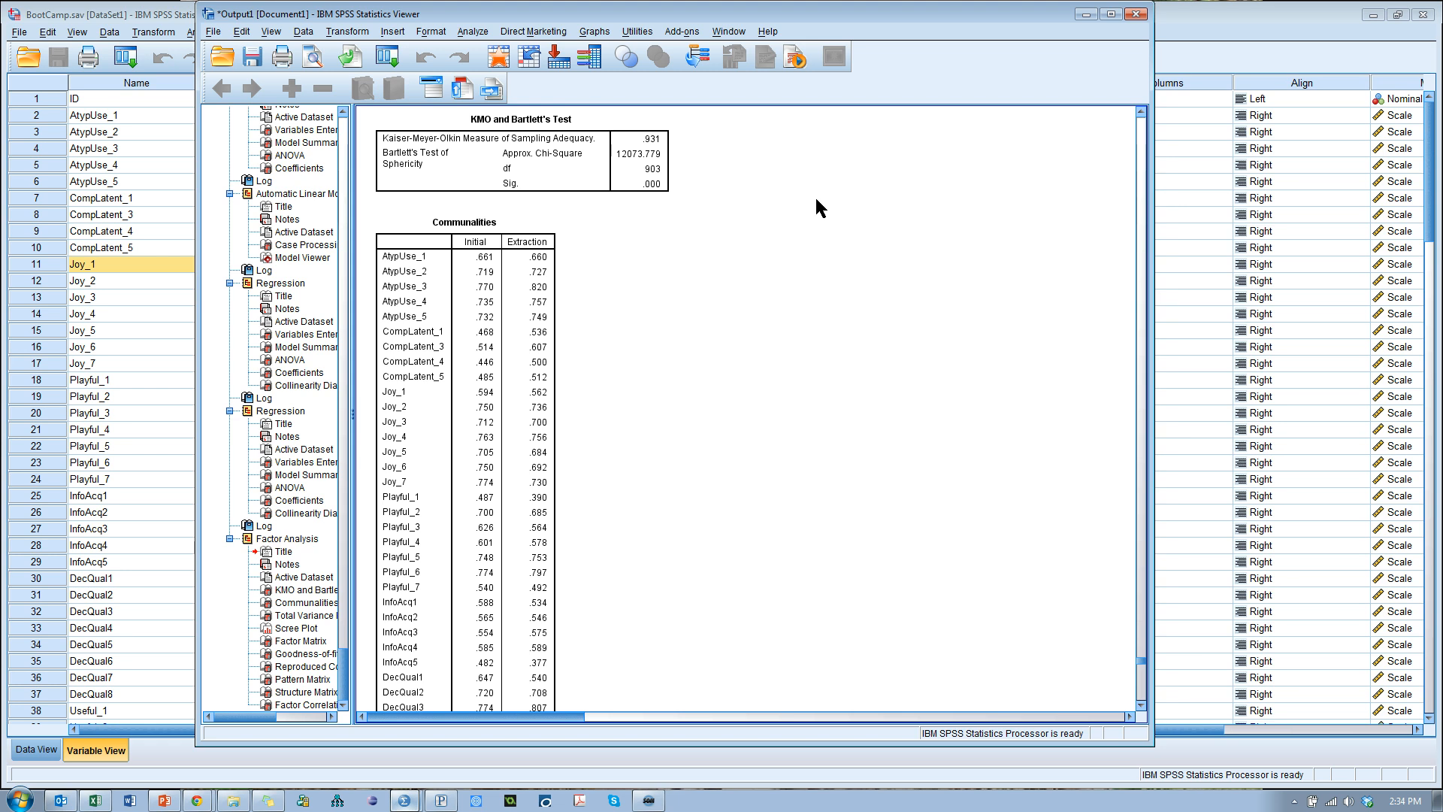
left_click(387, 57)
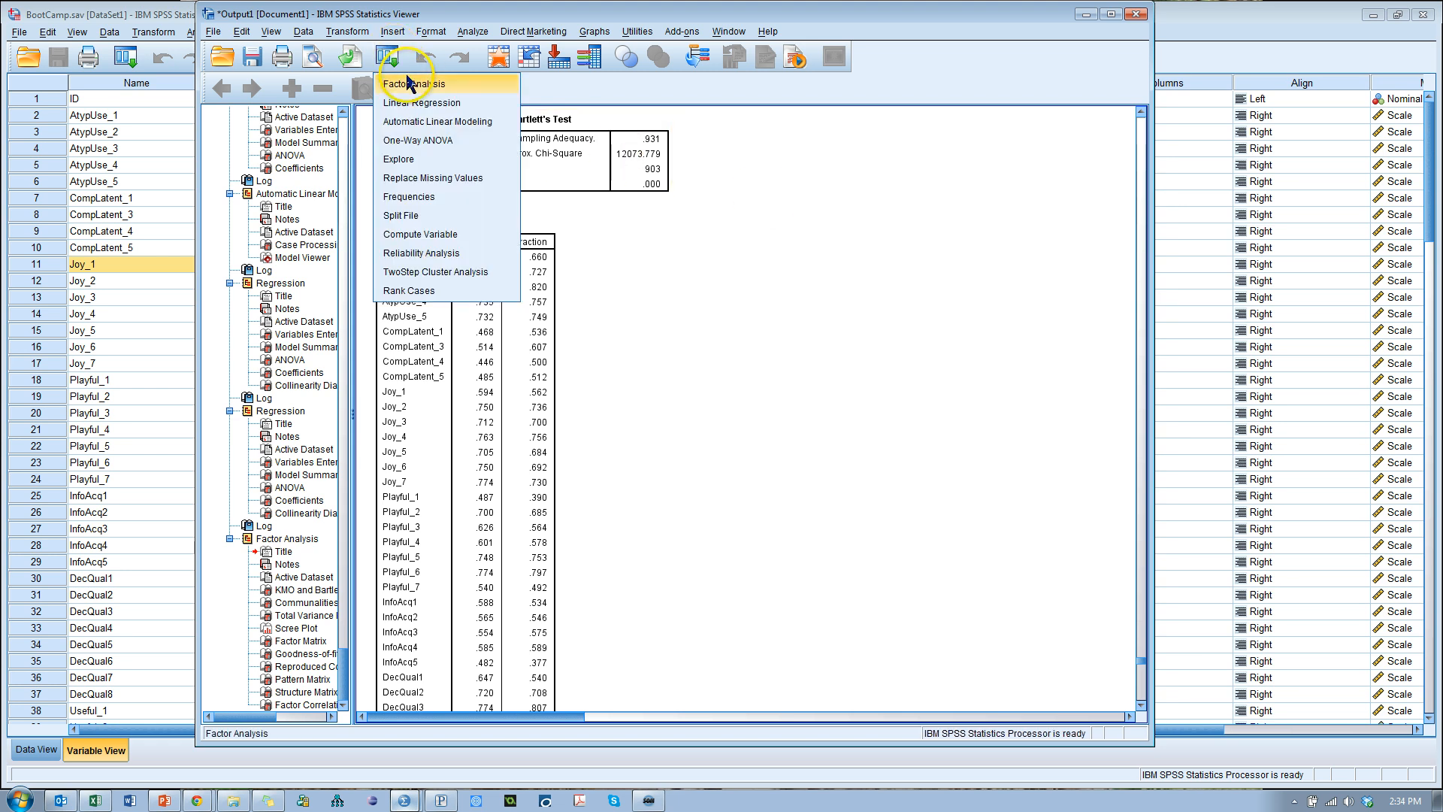
left_click(410, 84)
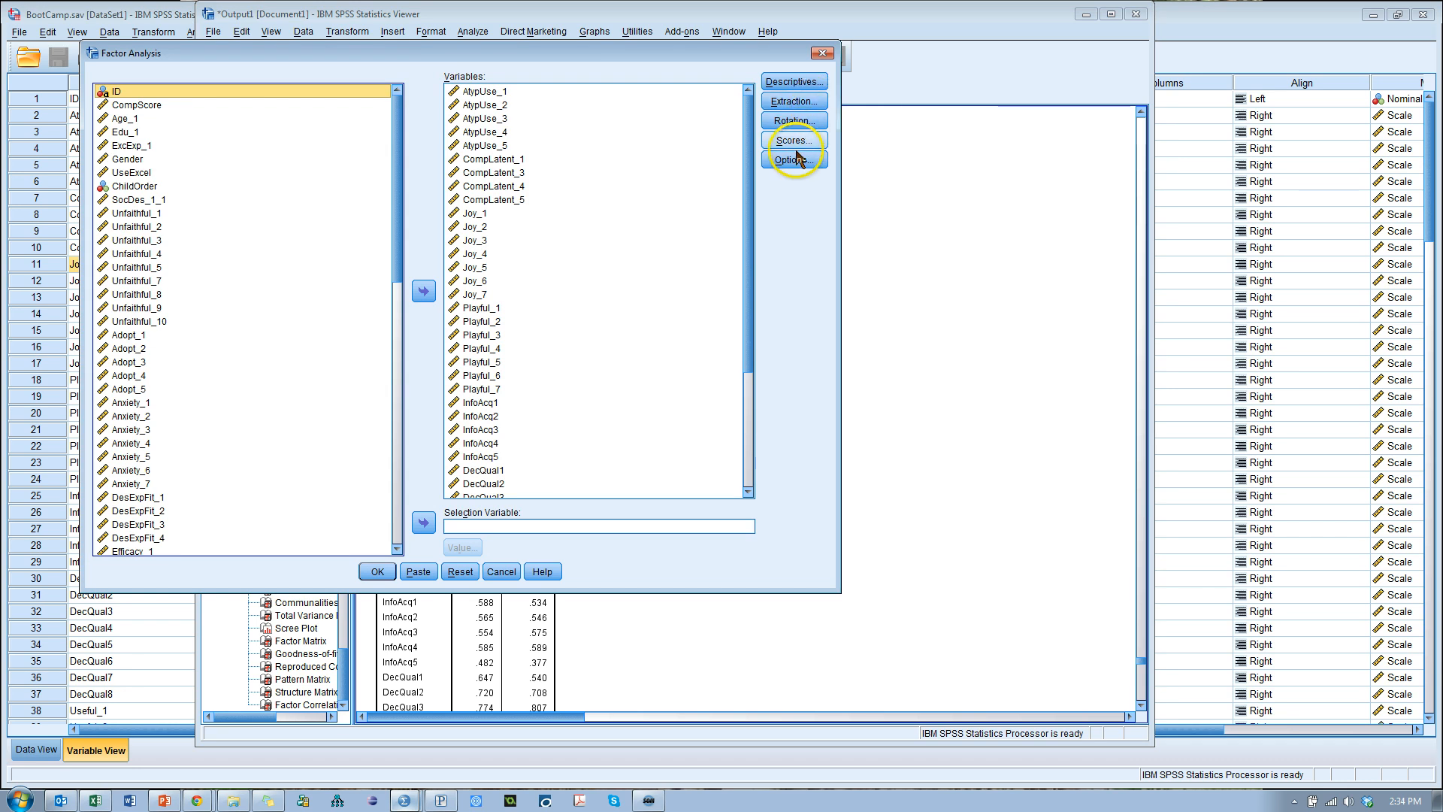
left_click(807, 84)
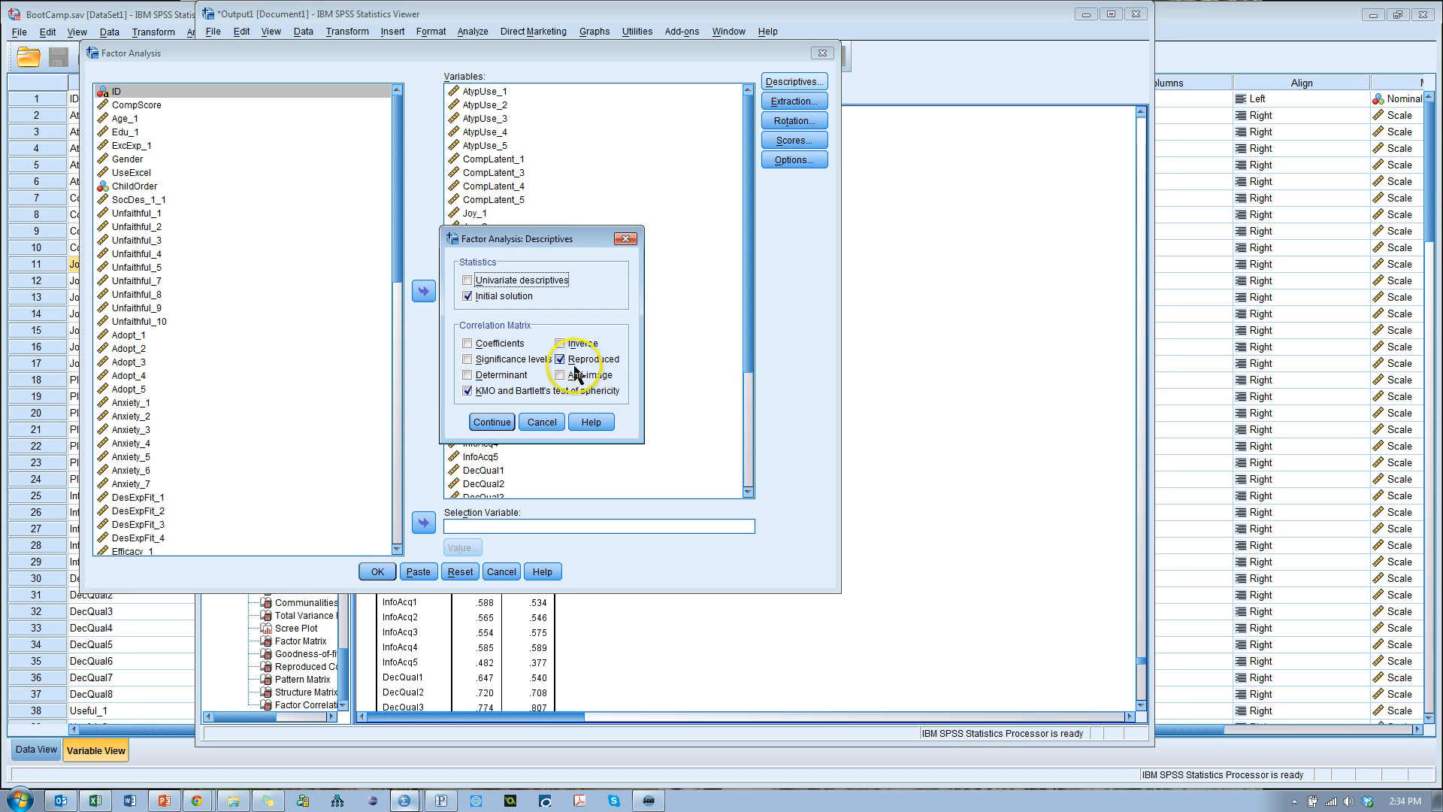
left_click(469, 359)
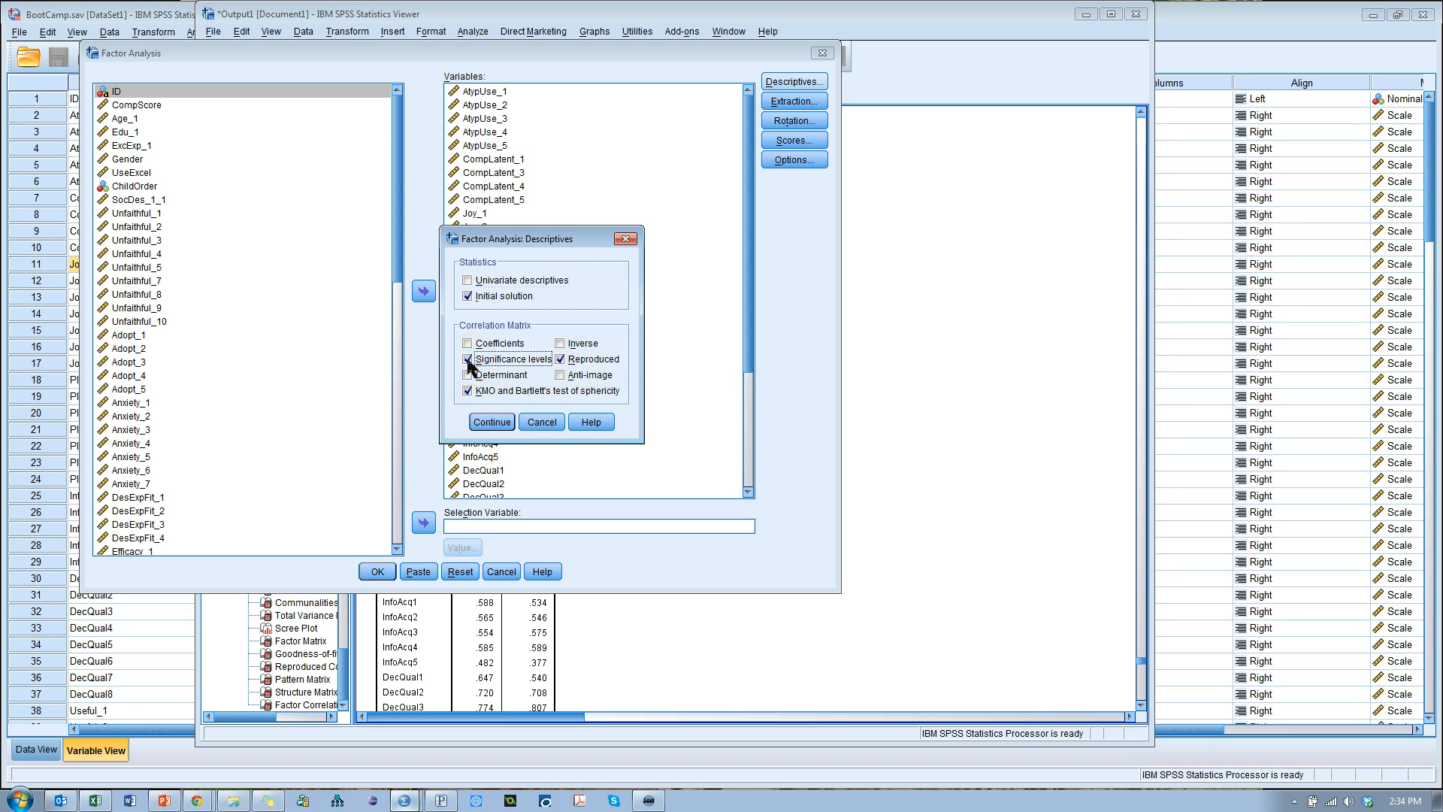
left_click(546, 423)
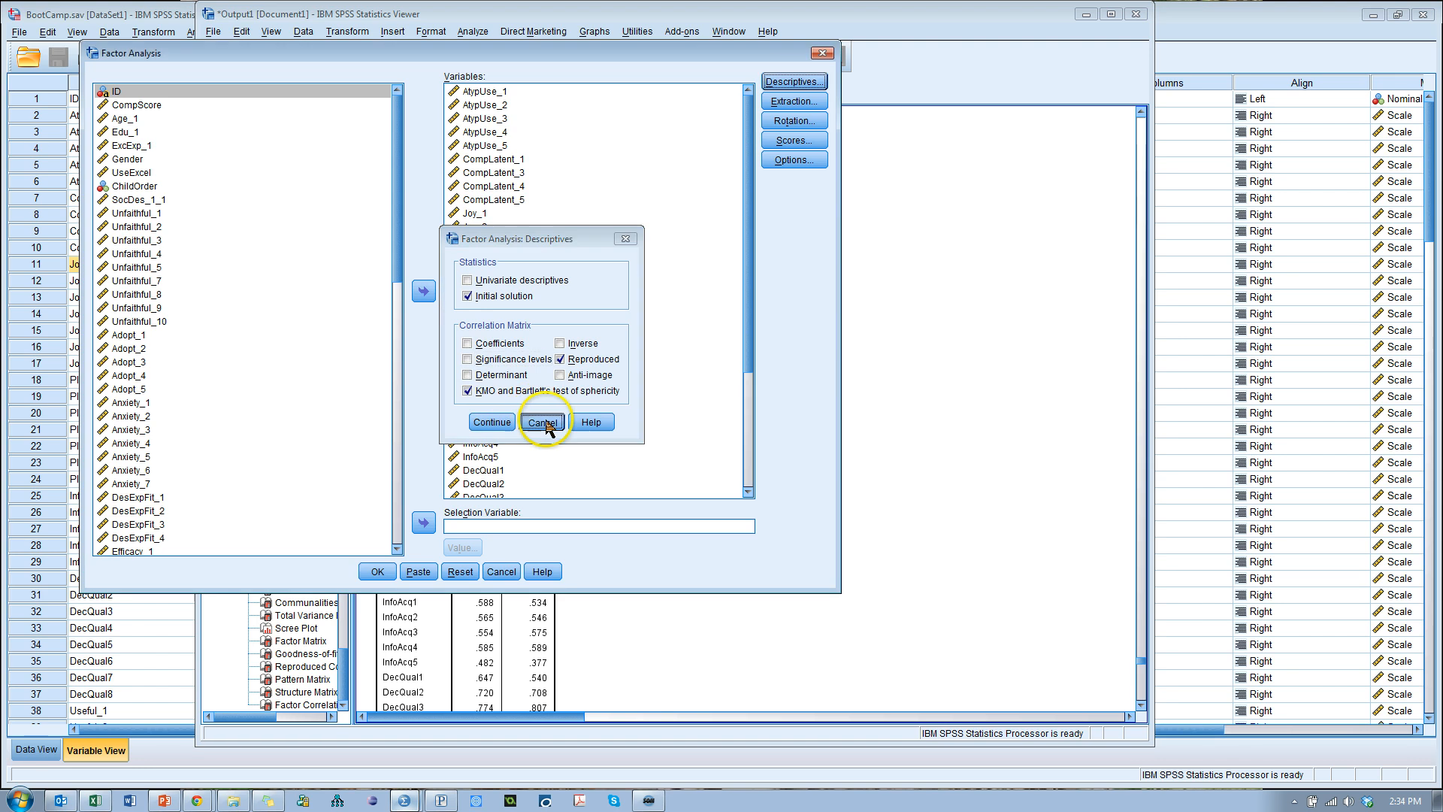
left_click(501, 571)
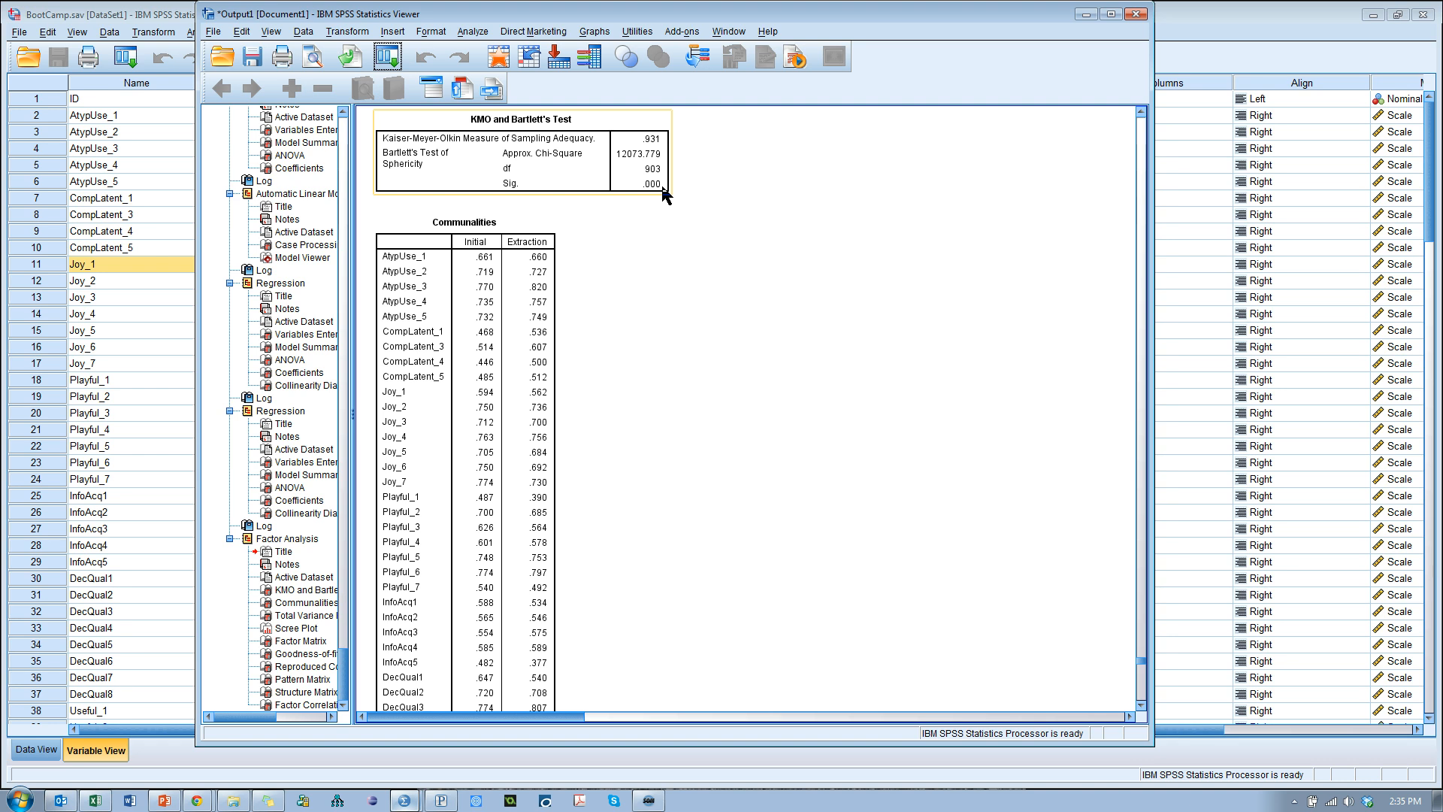
- Review the Communalities table and recheck the KMO value and Bartlett's test significance at the start of the factor analysis output
left_click(760, 364)
scroll(760, 362, "down", 3)
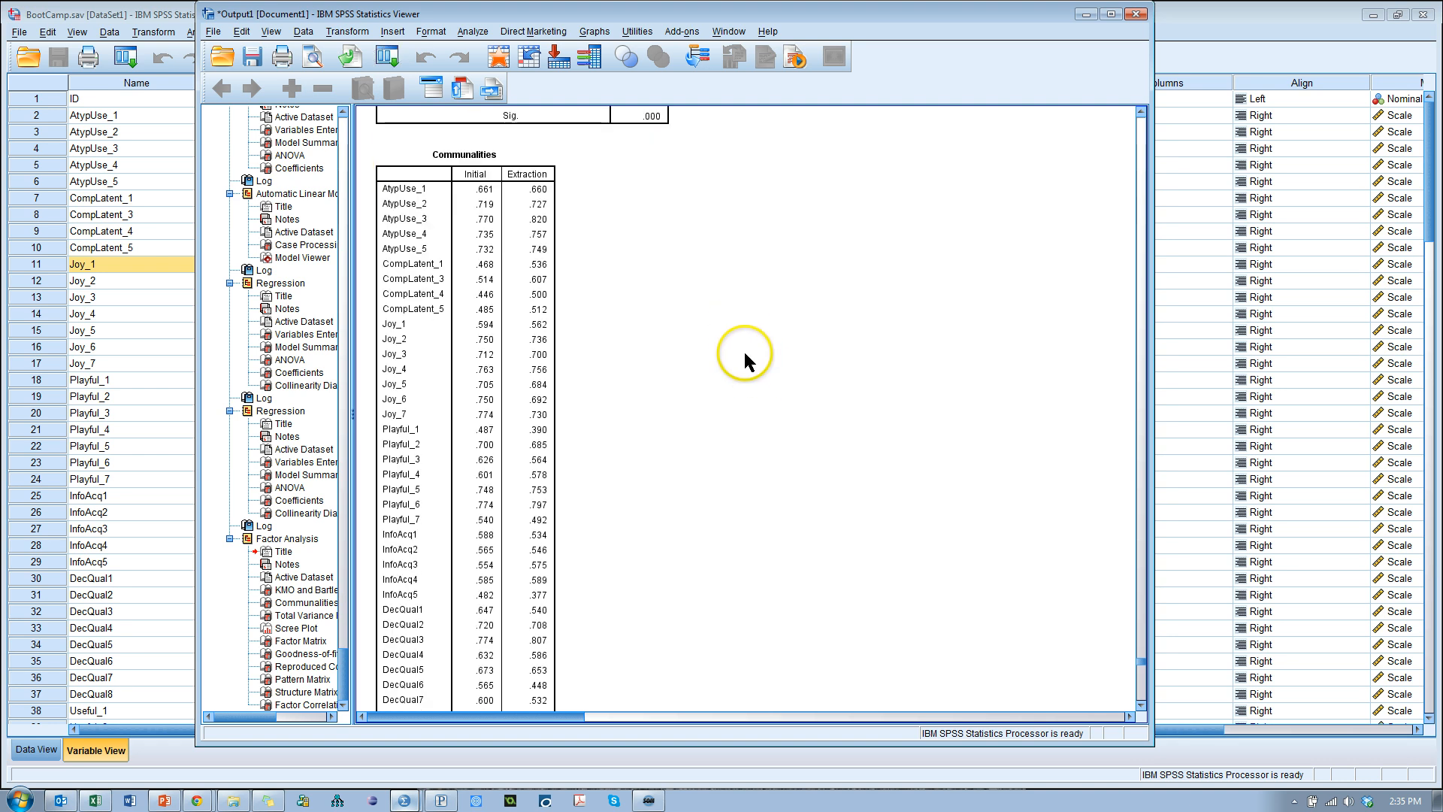
scroll(720, 364, "up", 3)
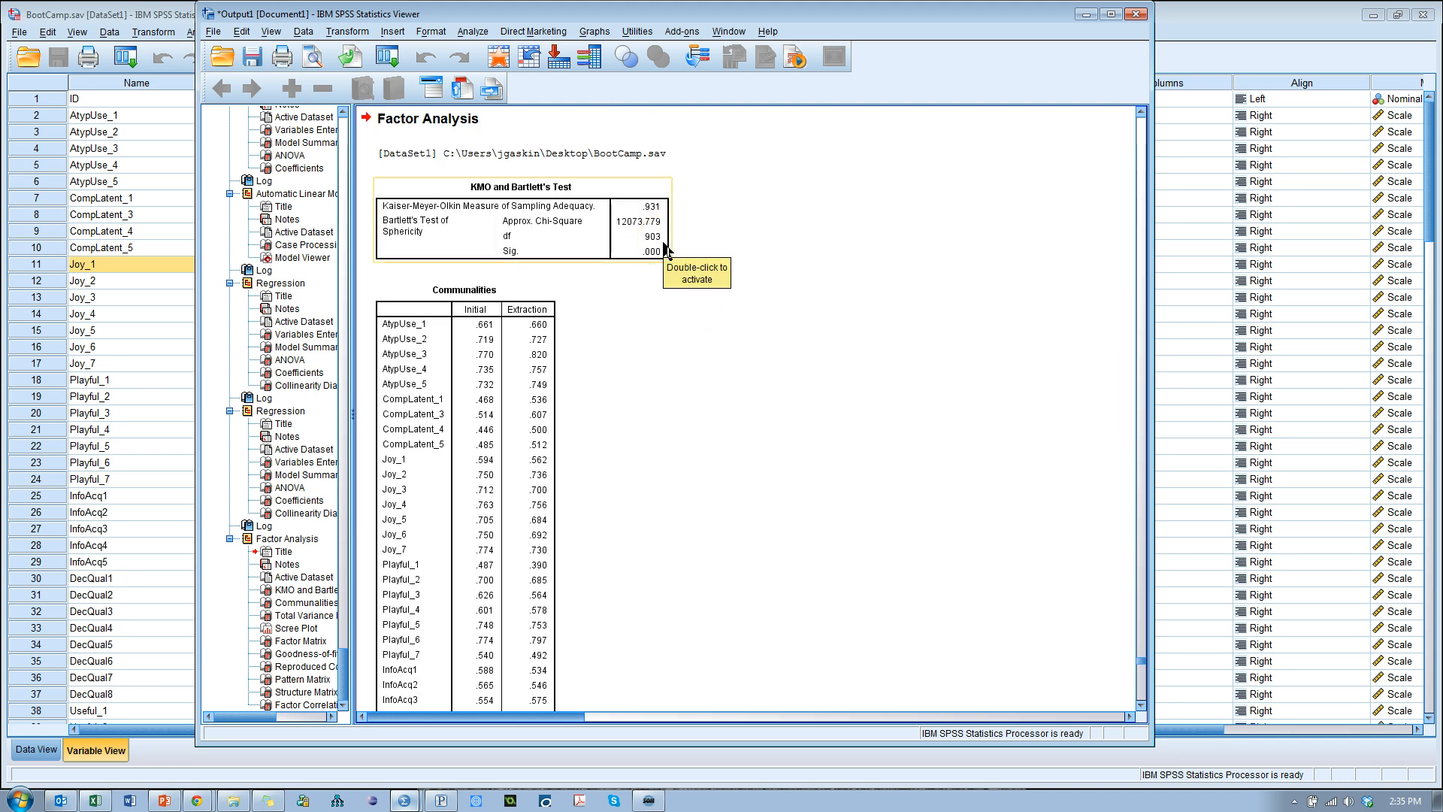
left_click(648, 218)
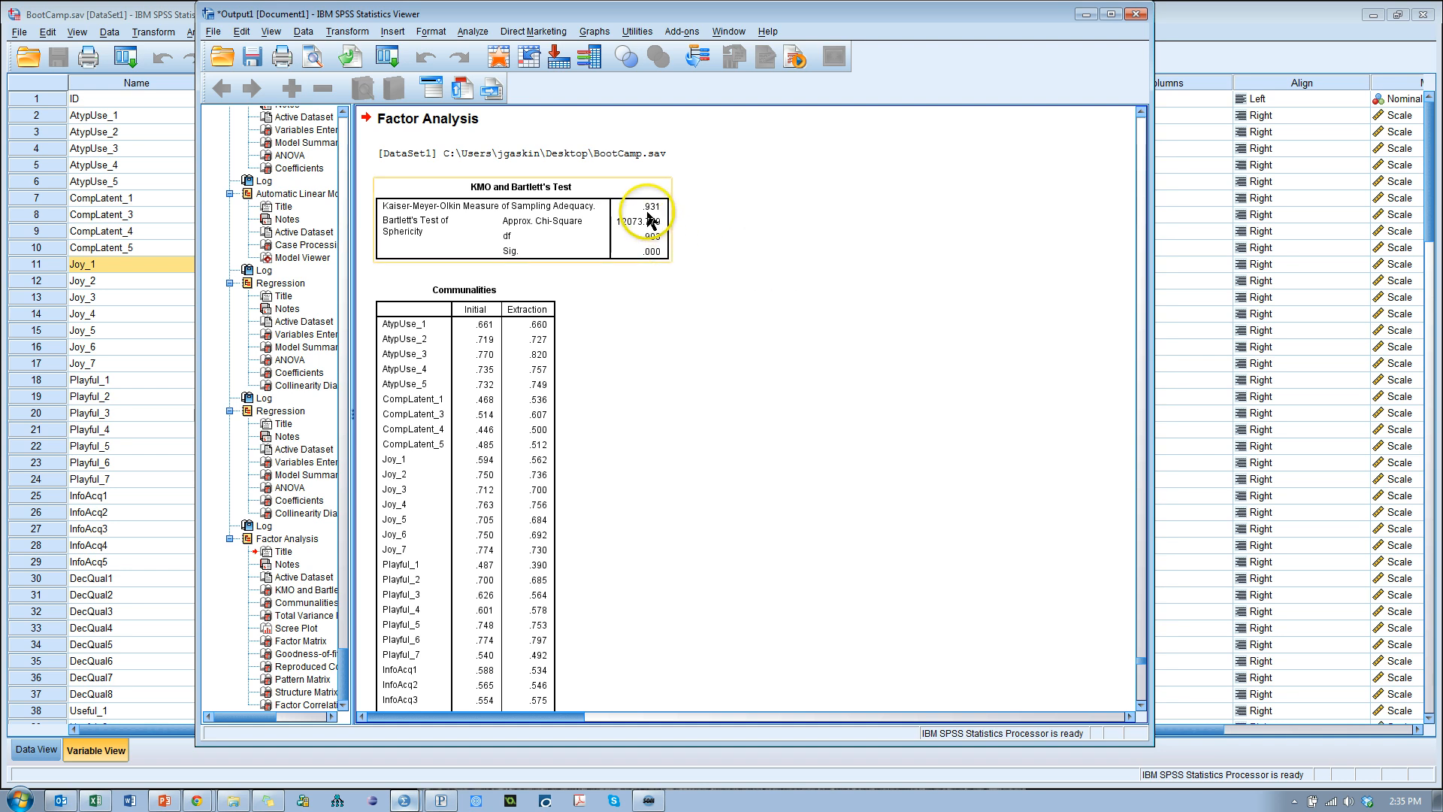
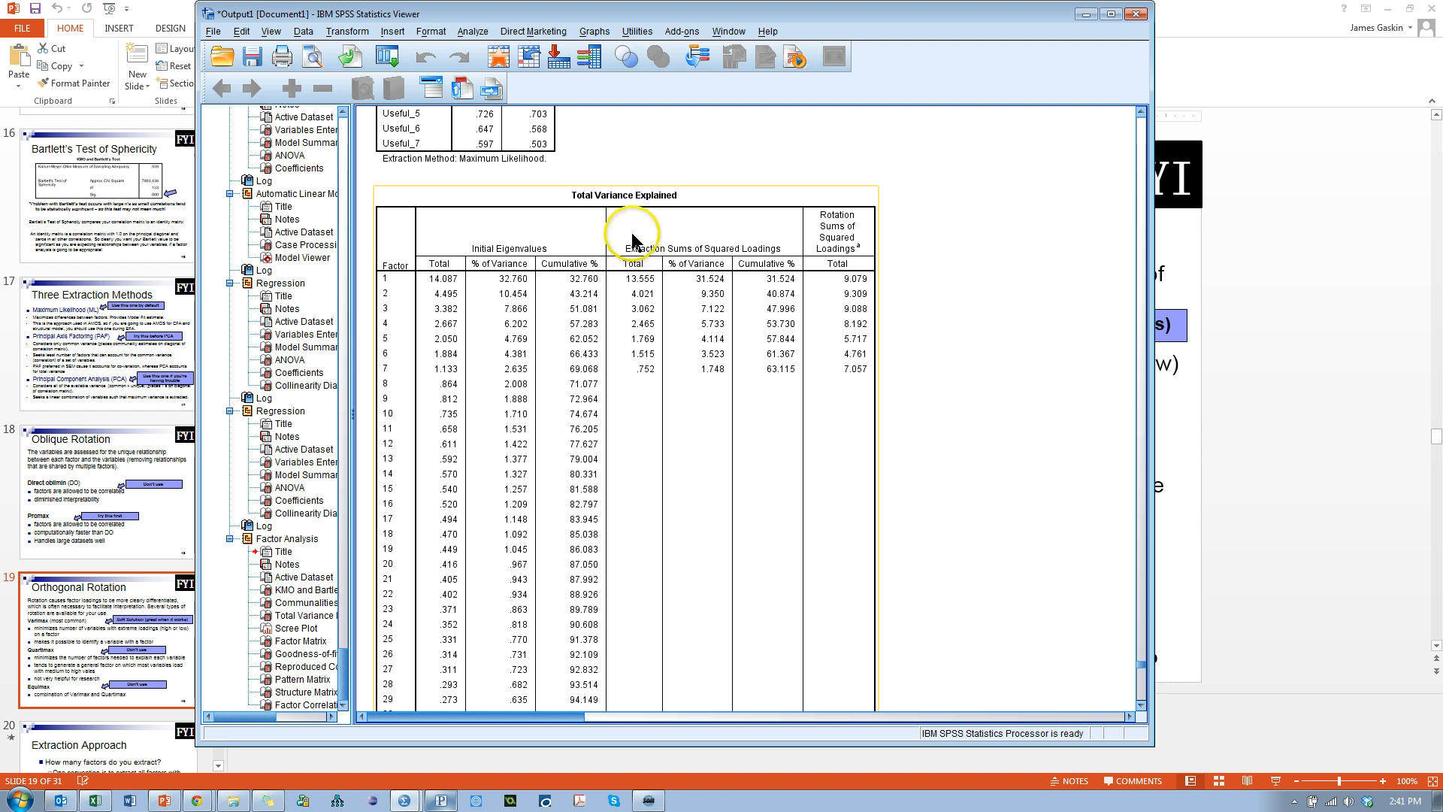
left_click(505, 139)
left_click(602, 182)
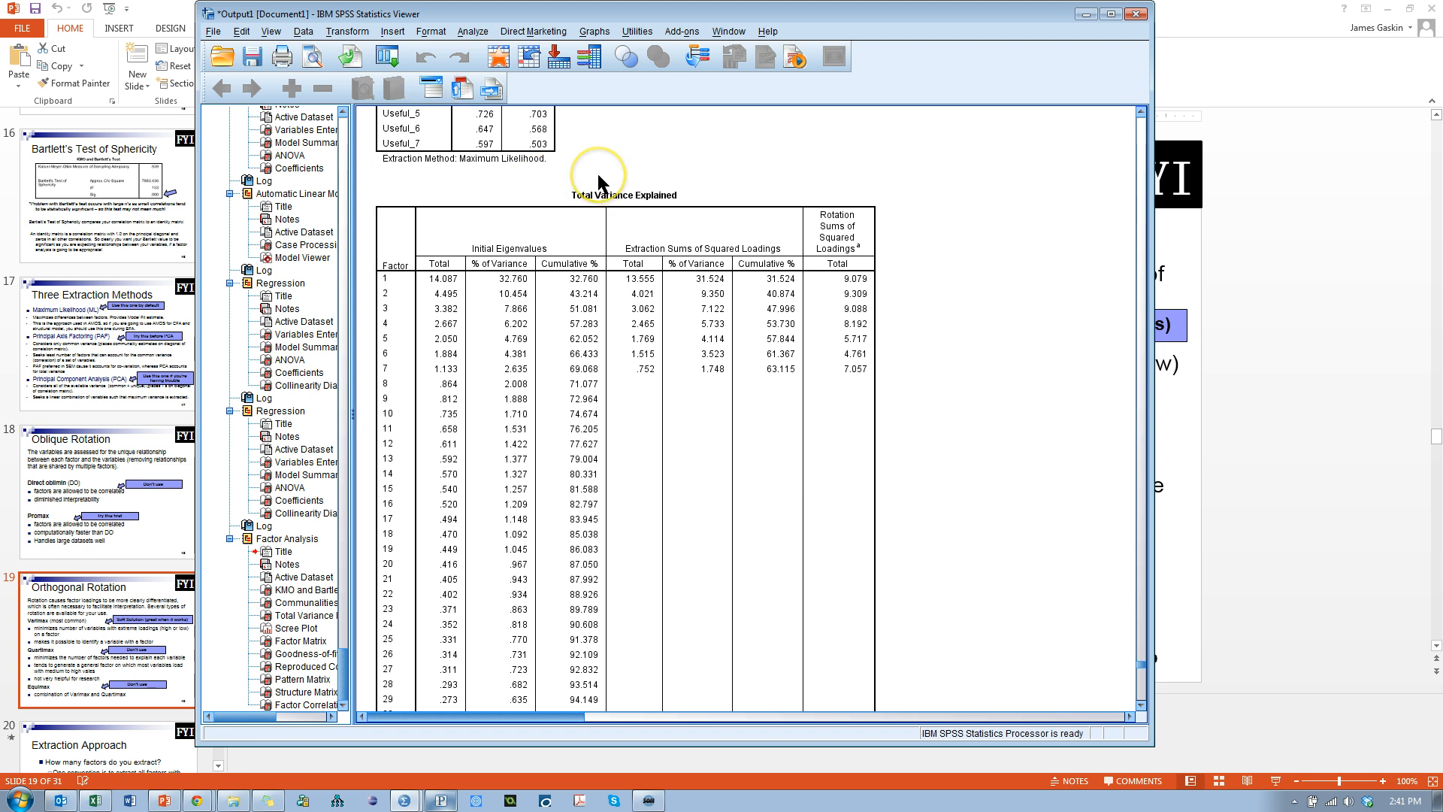
scroll(656, 229, "up", 15)
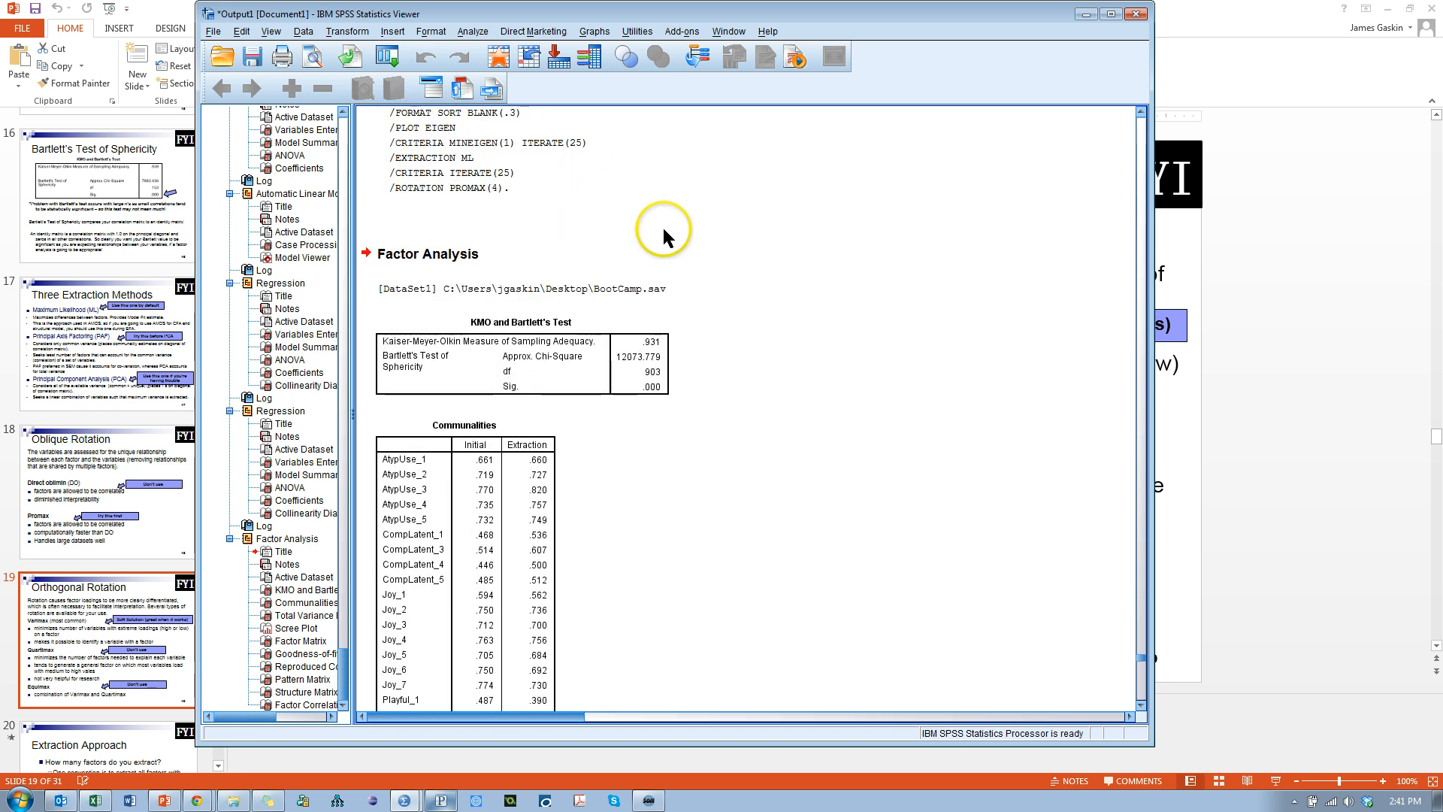
left_click(666, 249)
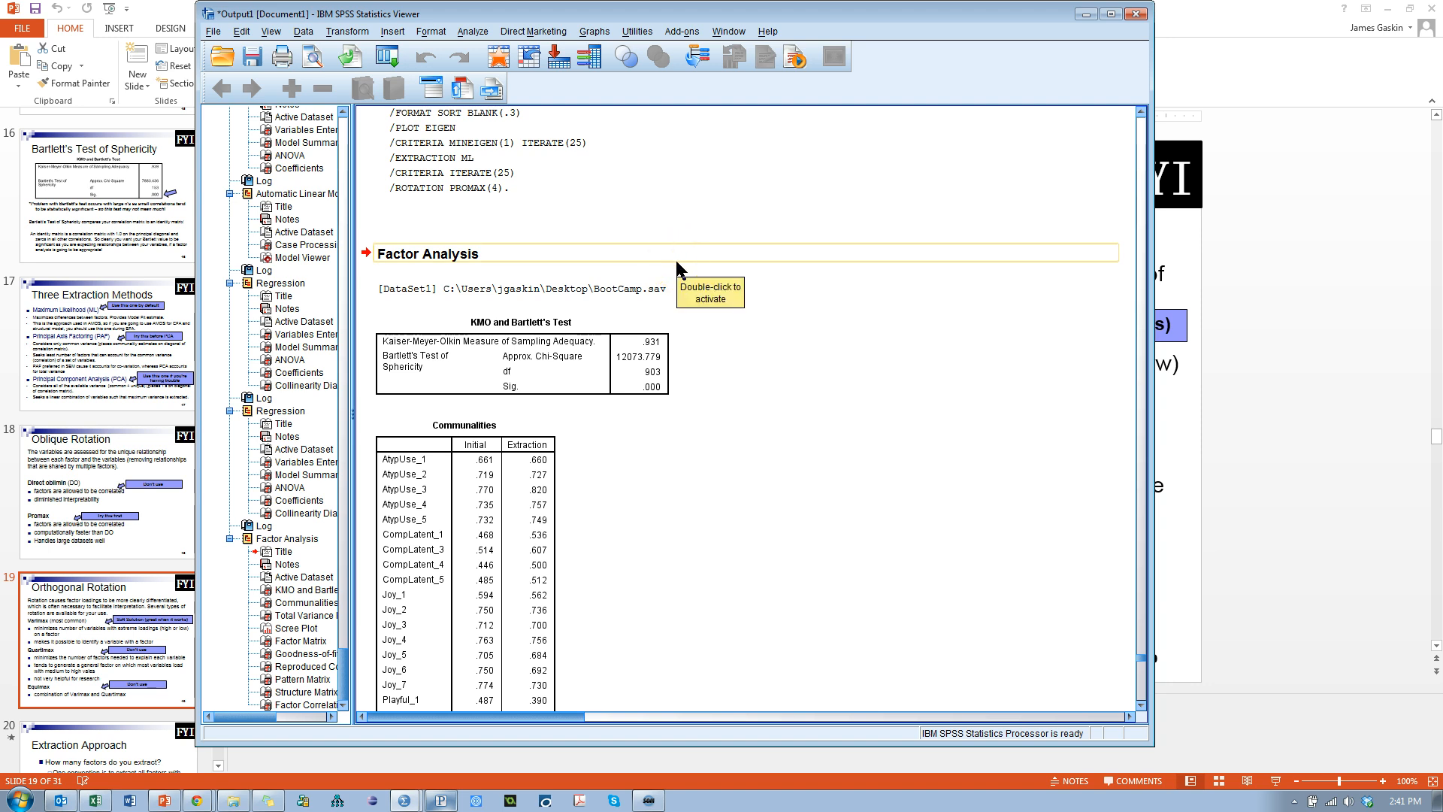
left_click(778, 394)
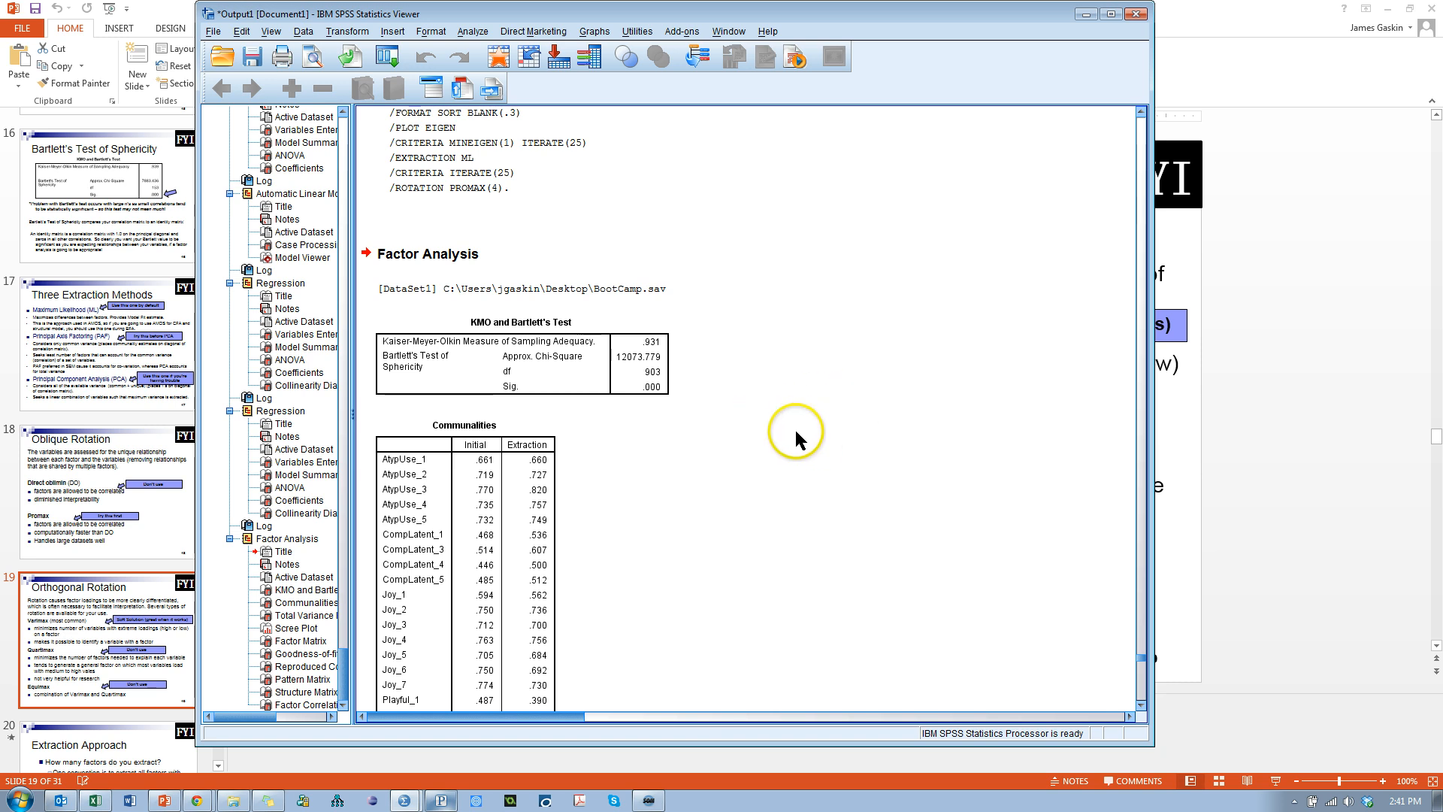
- Examine the Total Variance Explained table for the factors' initial eigenvalues and the cumulative variance after extraction
scroll(797, 432, "down", 3)
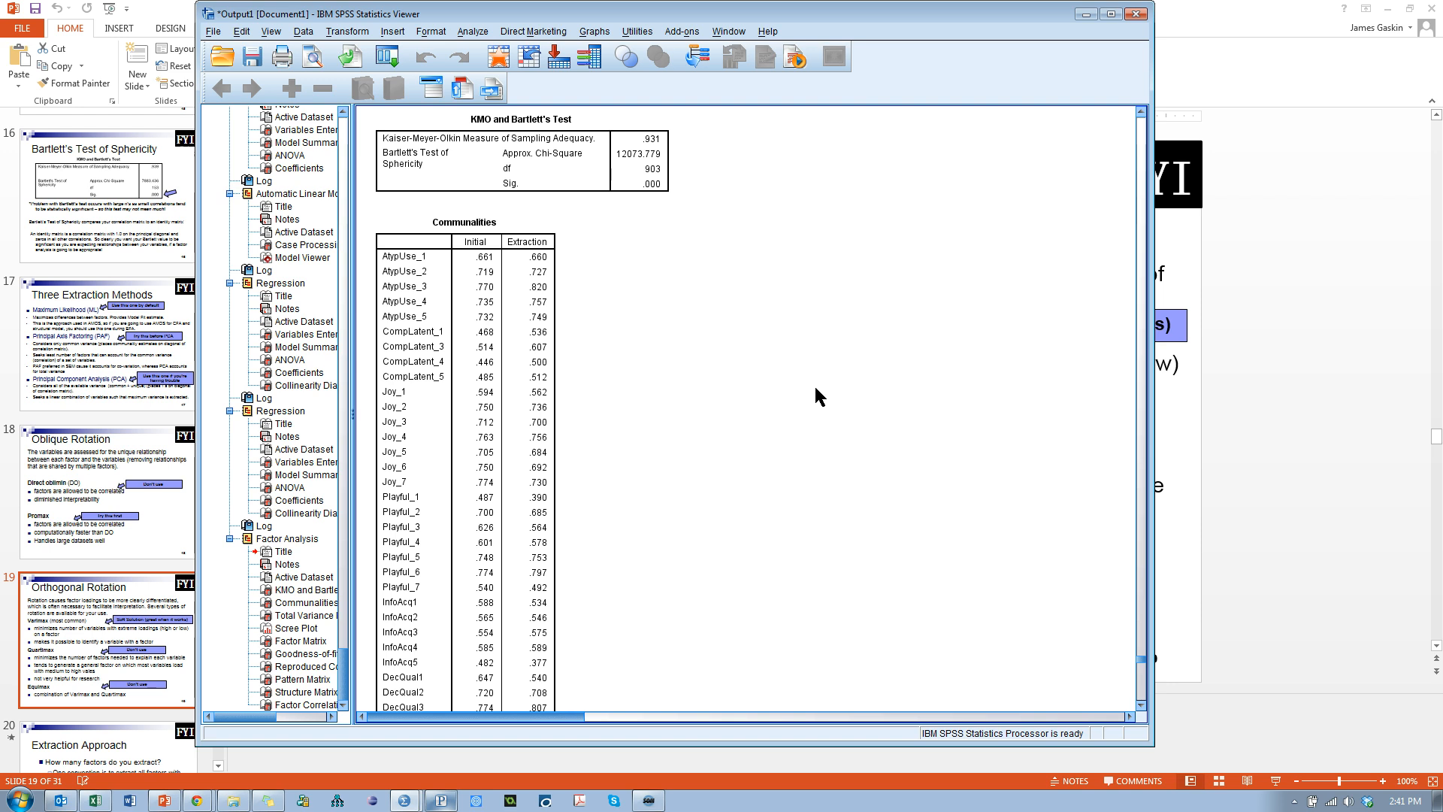
scroll(752, 379, "down", 10)
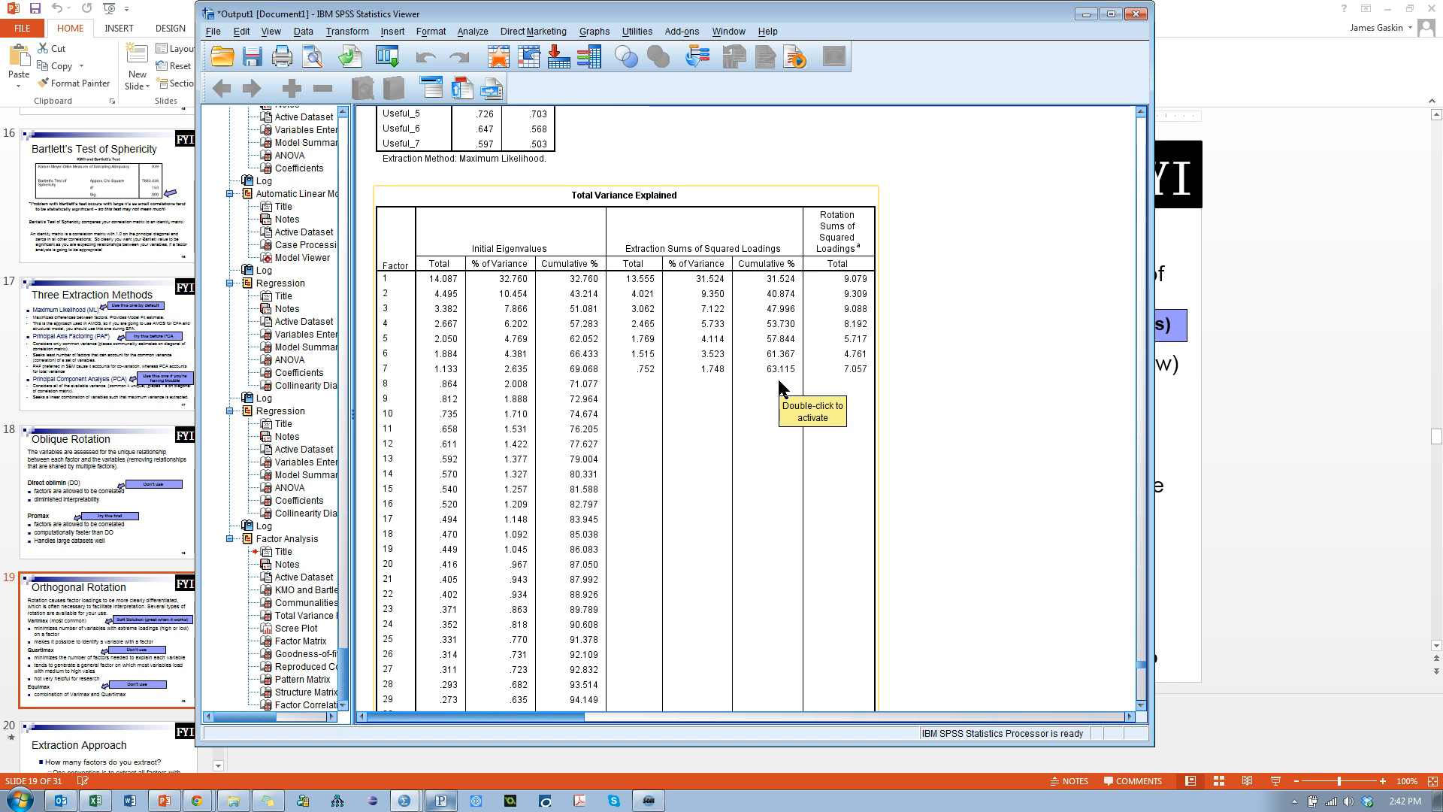
scroll(777, 380, "down", 5)
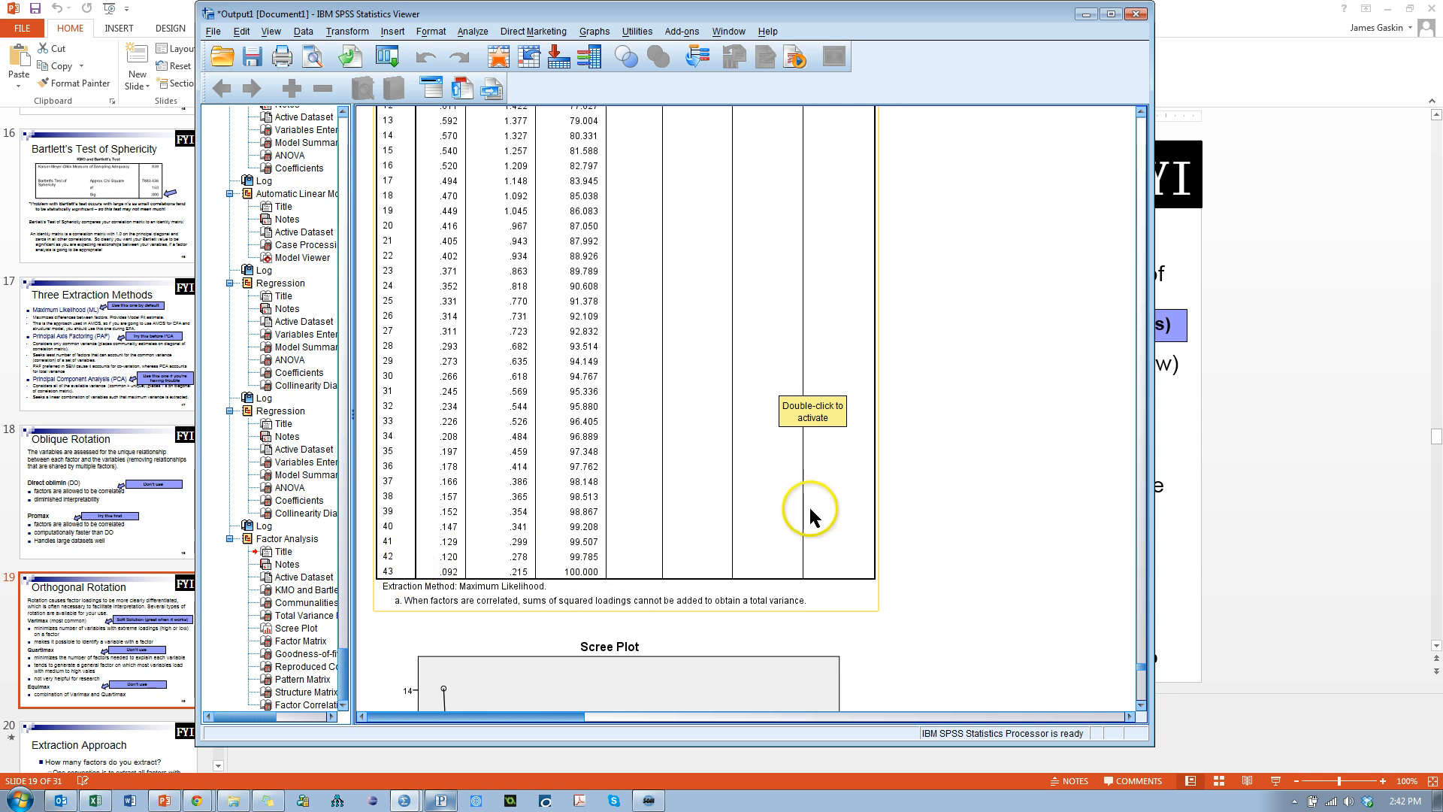
scroll(797, 602, "up", 8)
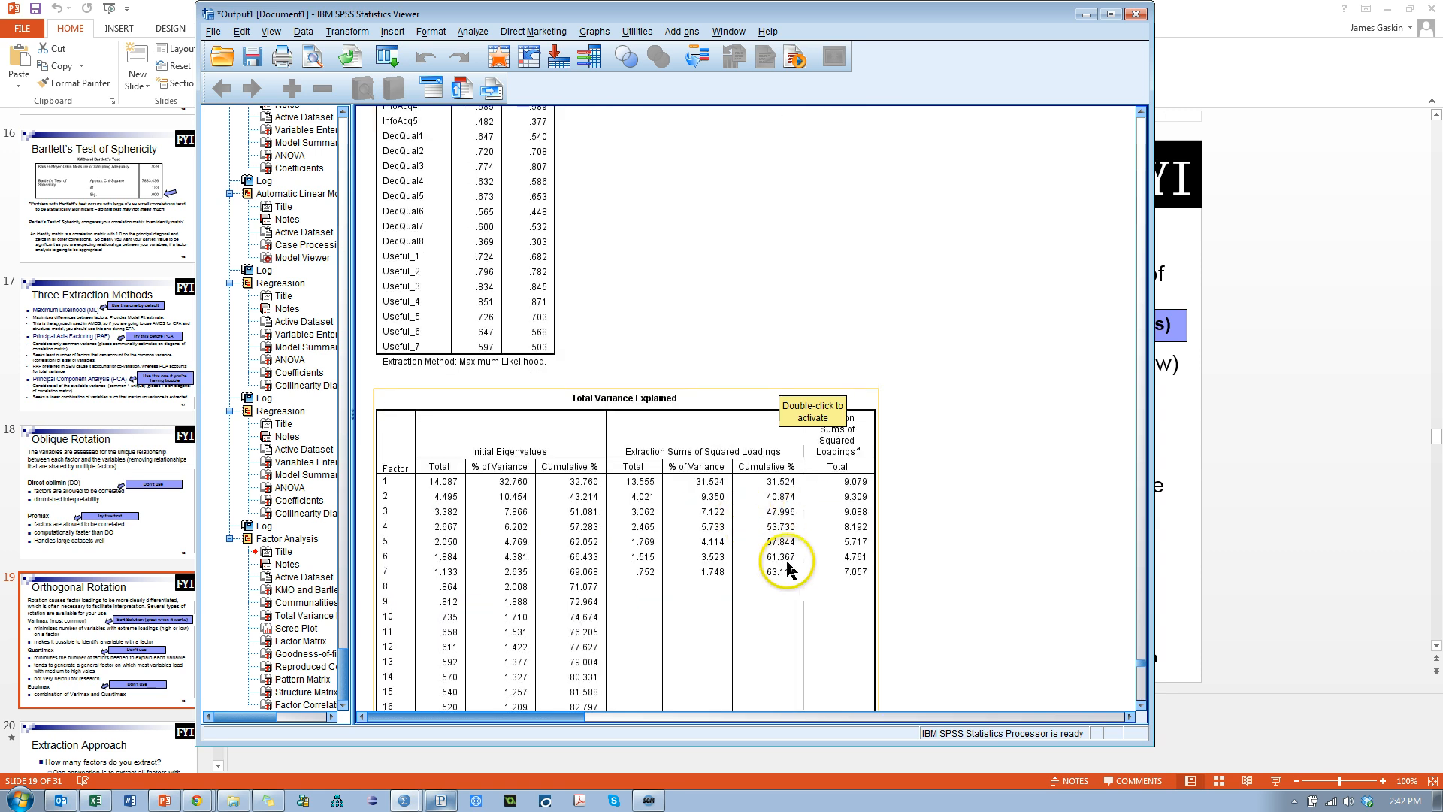
scroll(786, 567, "down", 1)
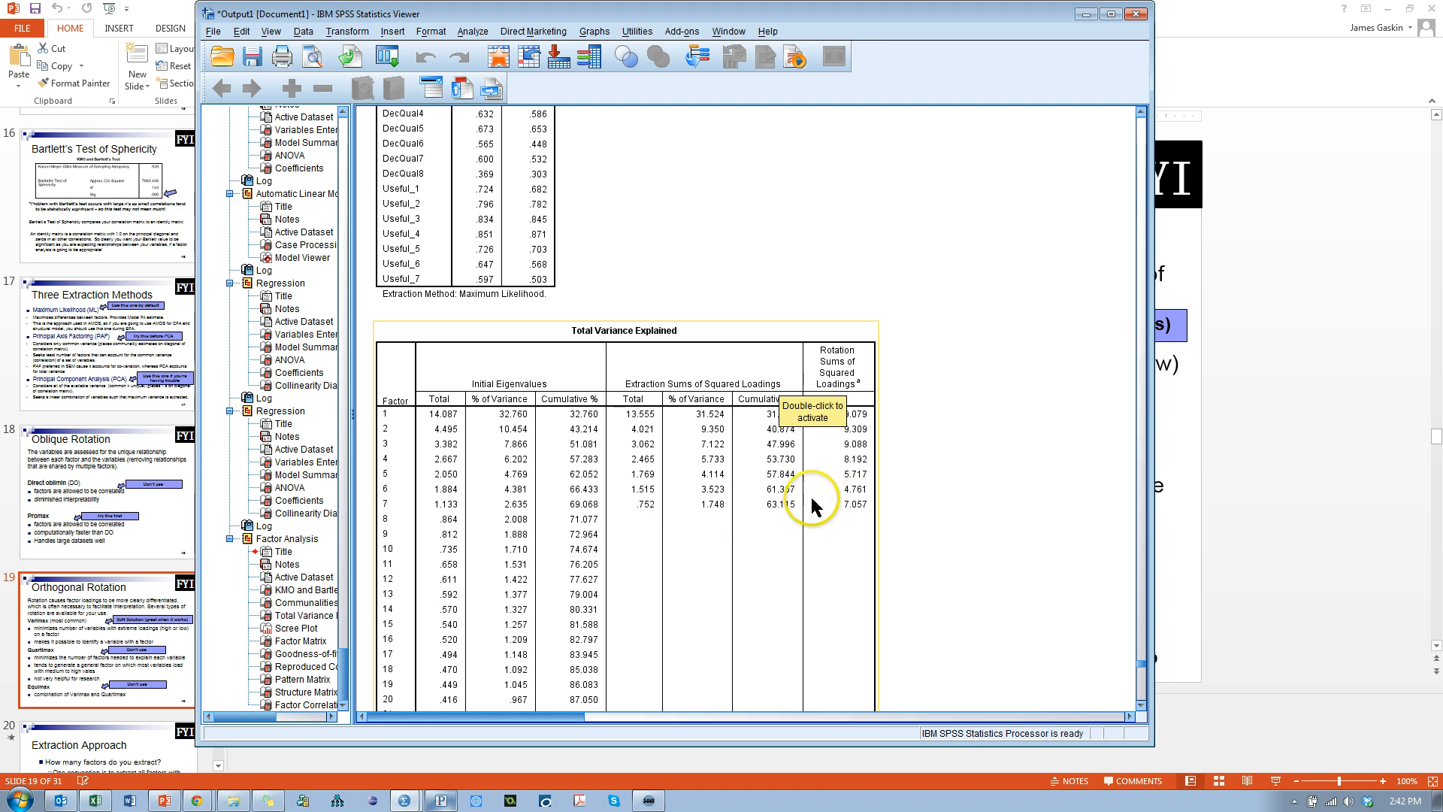
left_click(475, 515)
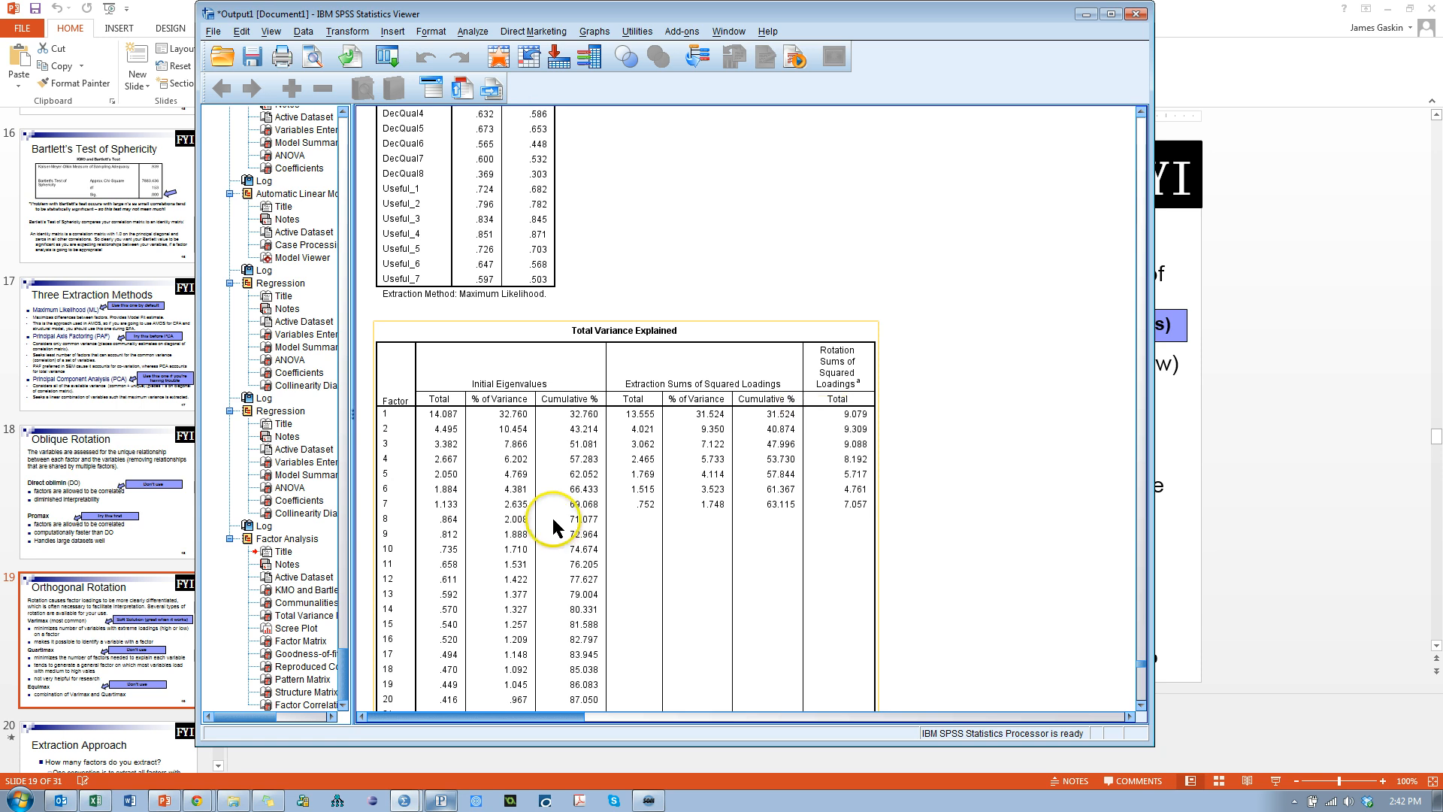
scroll(805, 481, "down", 1)
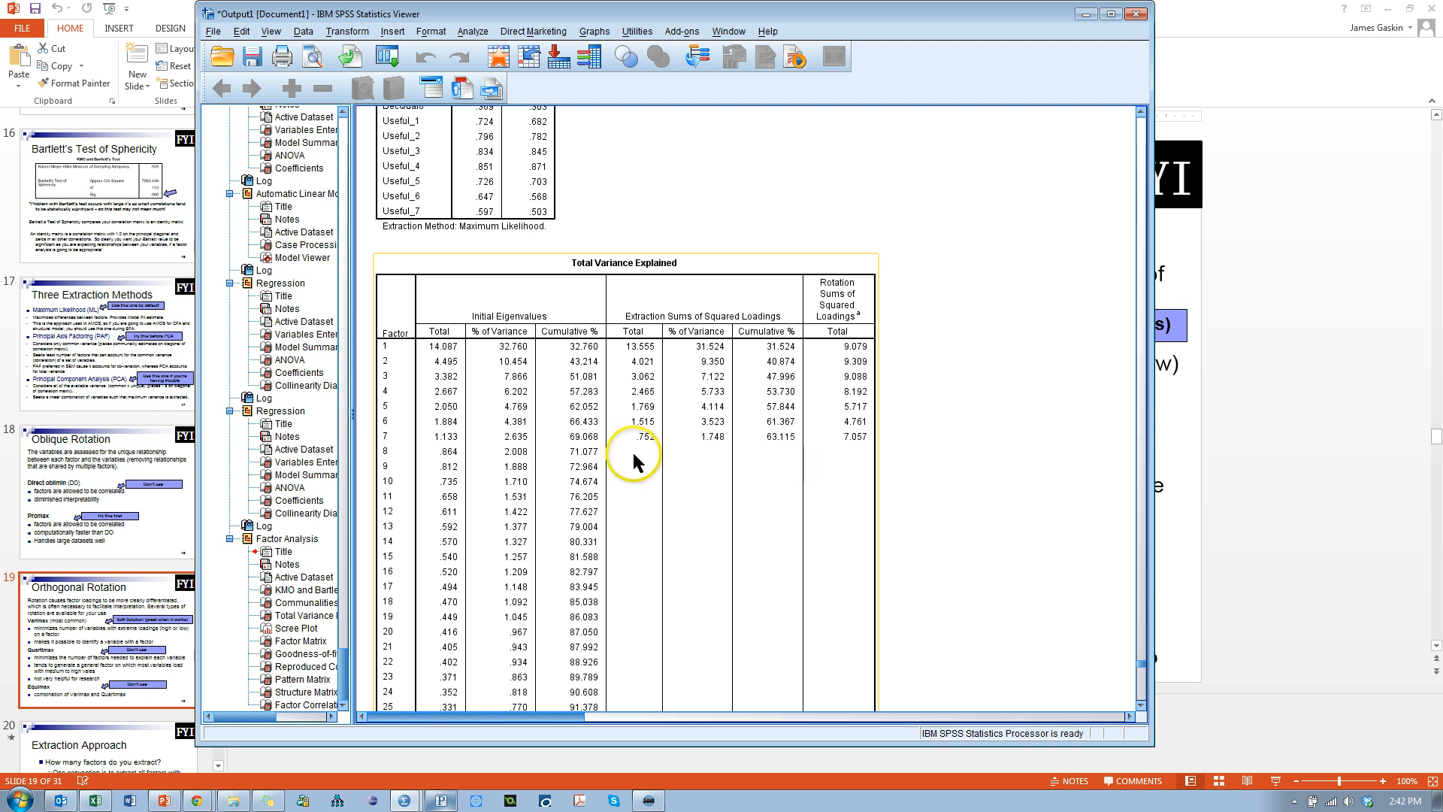
- Examine the scree plot for the point where the eigenvalues level off, and look over the unrotated Factor Matrix
scroll(677, 447, "down", 10)
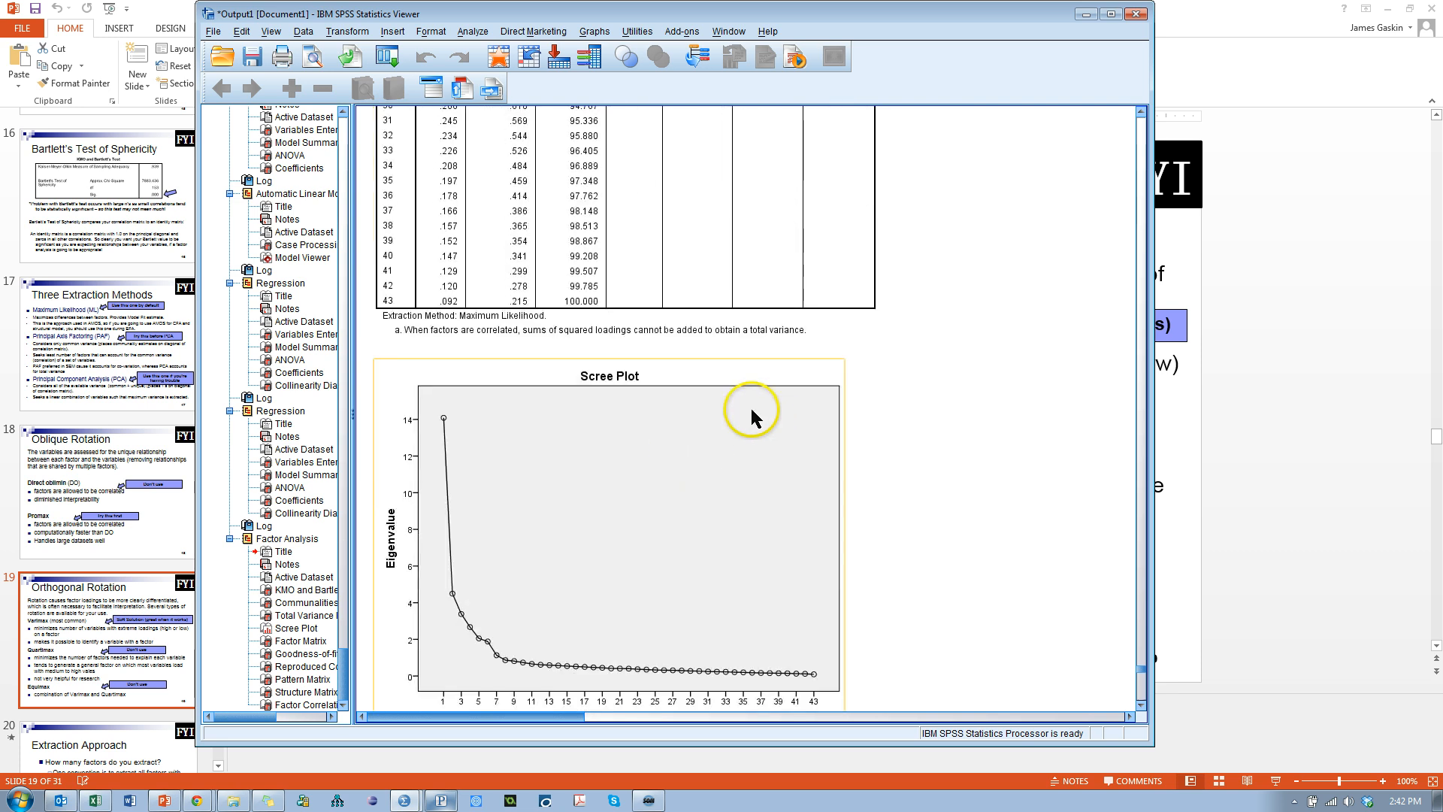
scroll(661, 326, "down", 3)
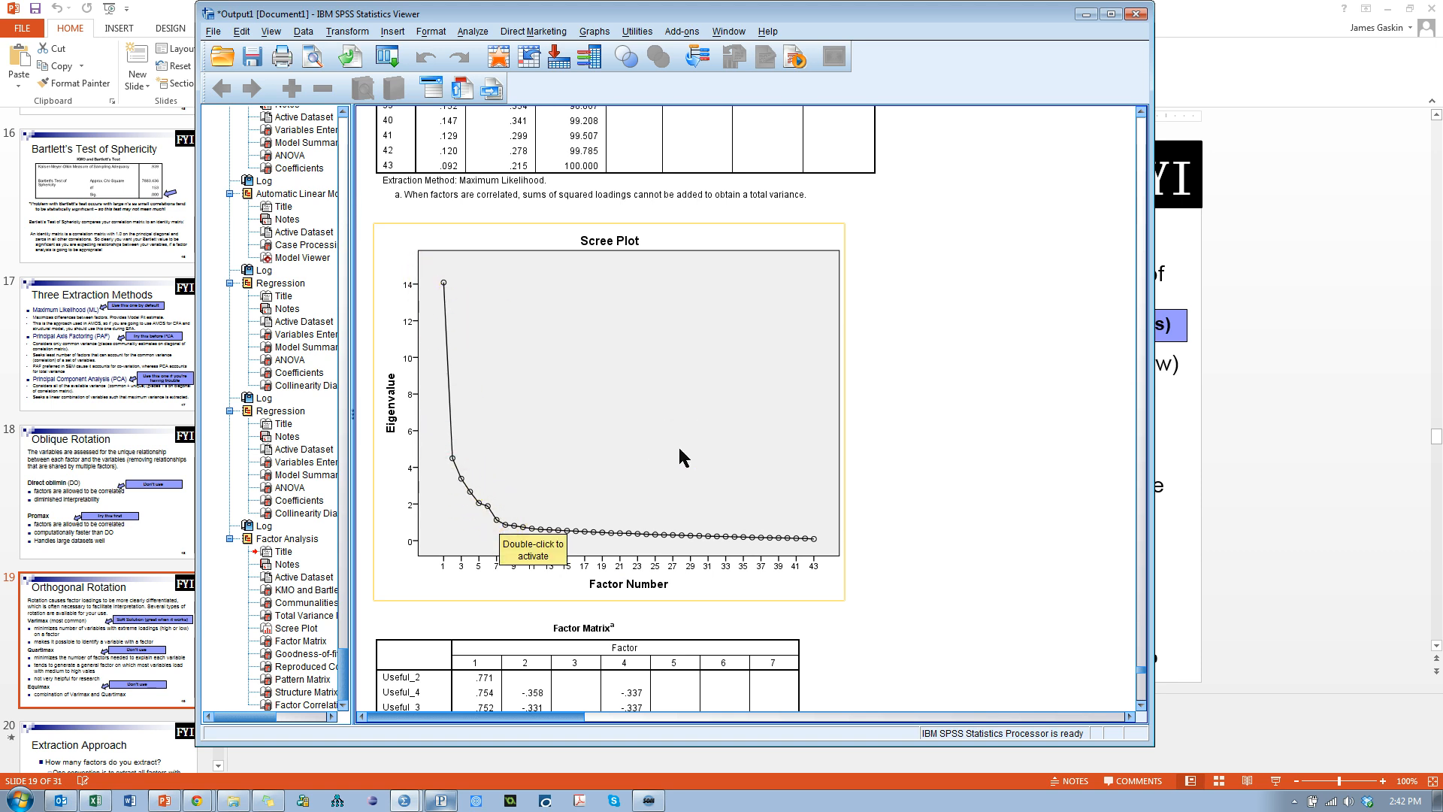
scroll(745, 412, "down", 6)
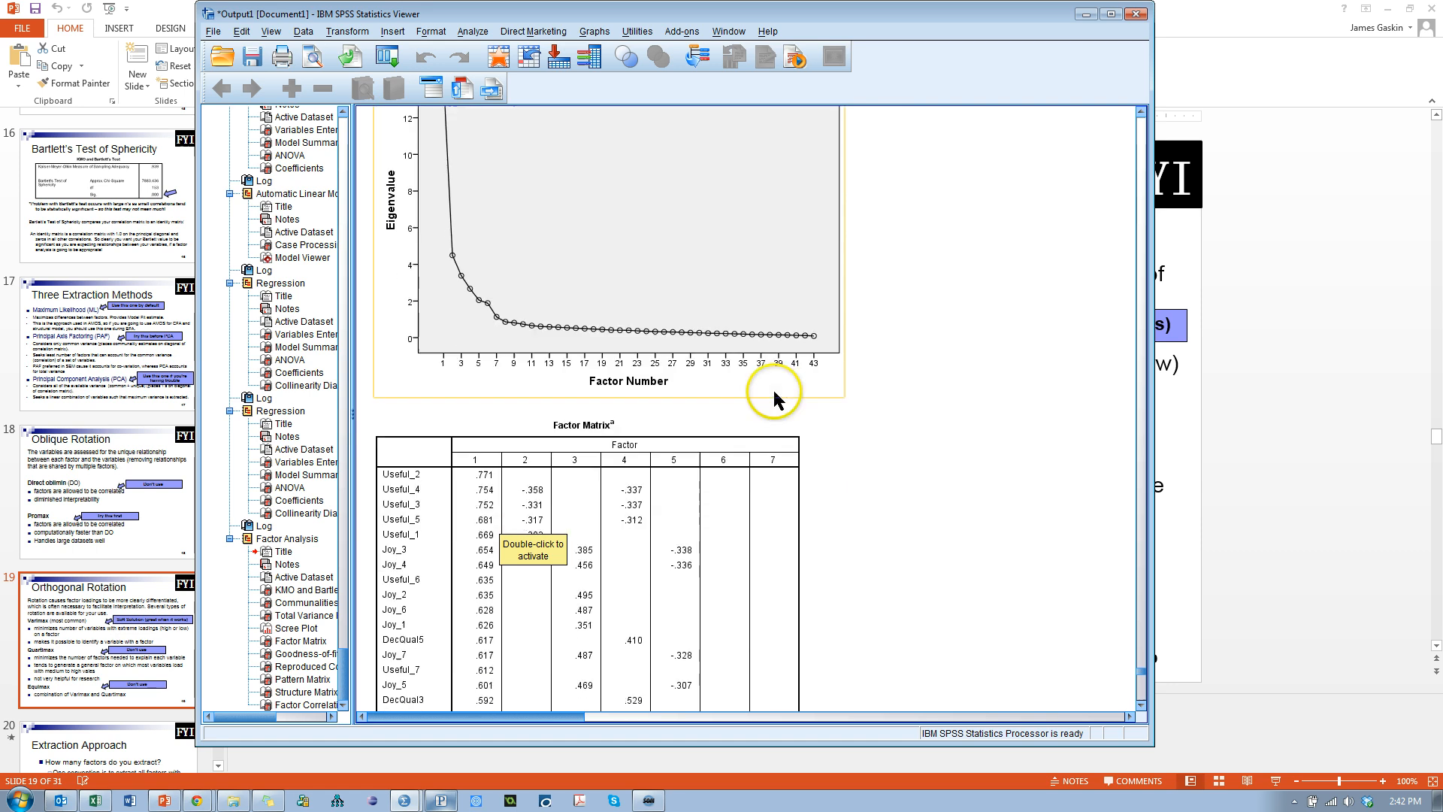
left_click(657, 336)
scroll(872, 376, "down", 3)
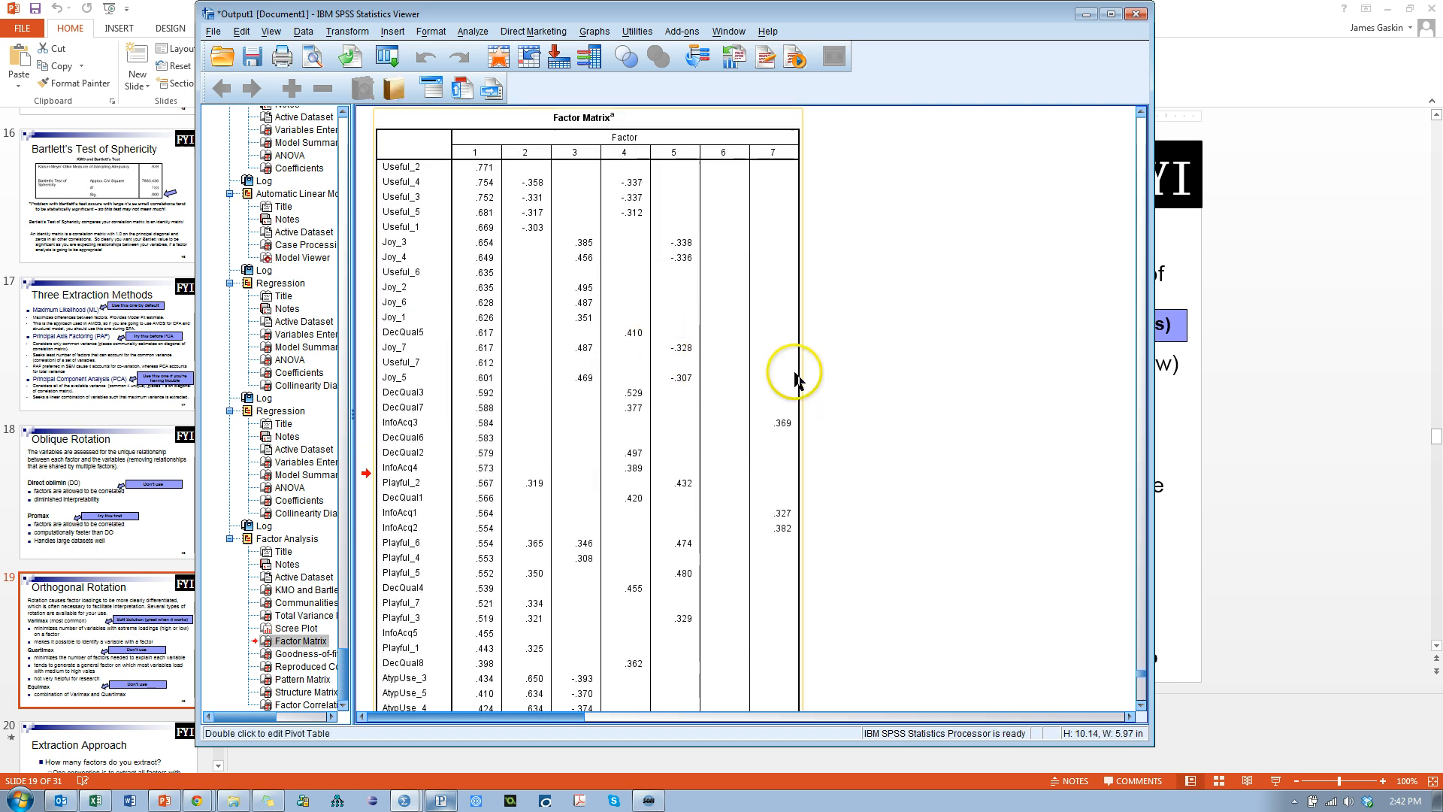
scroll(755, 386, "down", 8)
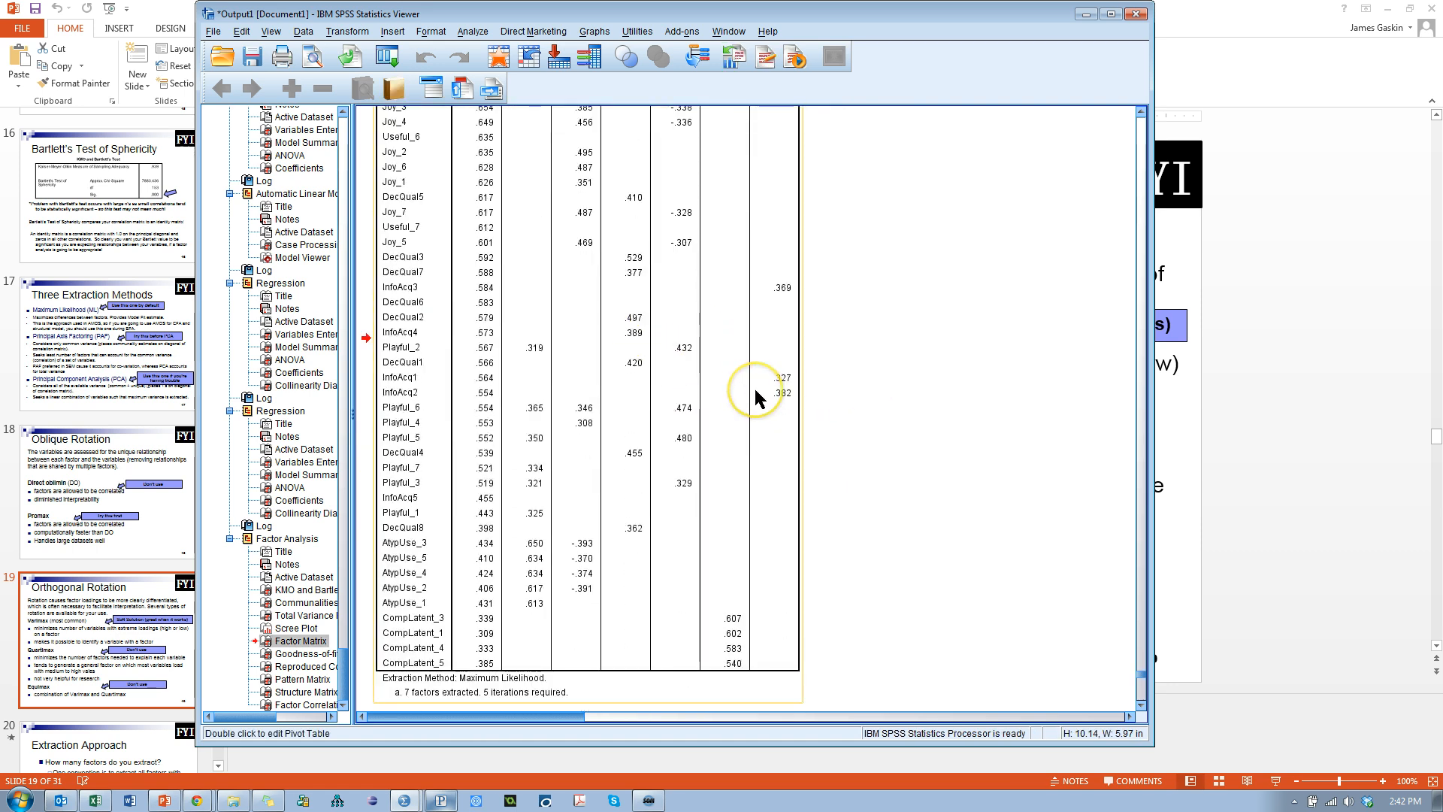
scroll(755, 386, "down", 2)
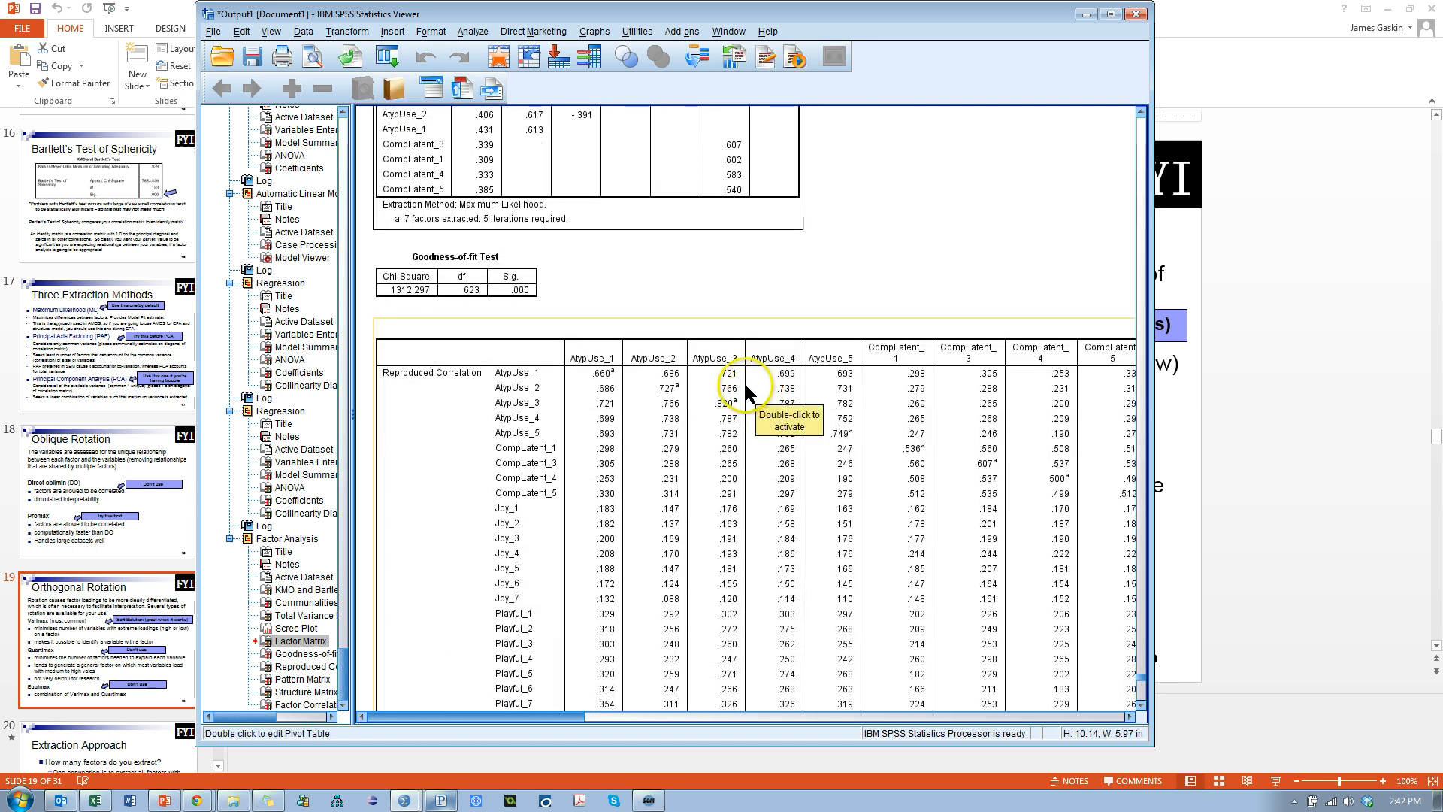
- Examine the Goodness-of-fit Test table's chi-square, degrees of freedom and significance
left_click(476, 295)
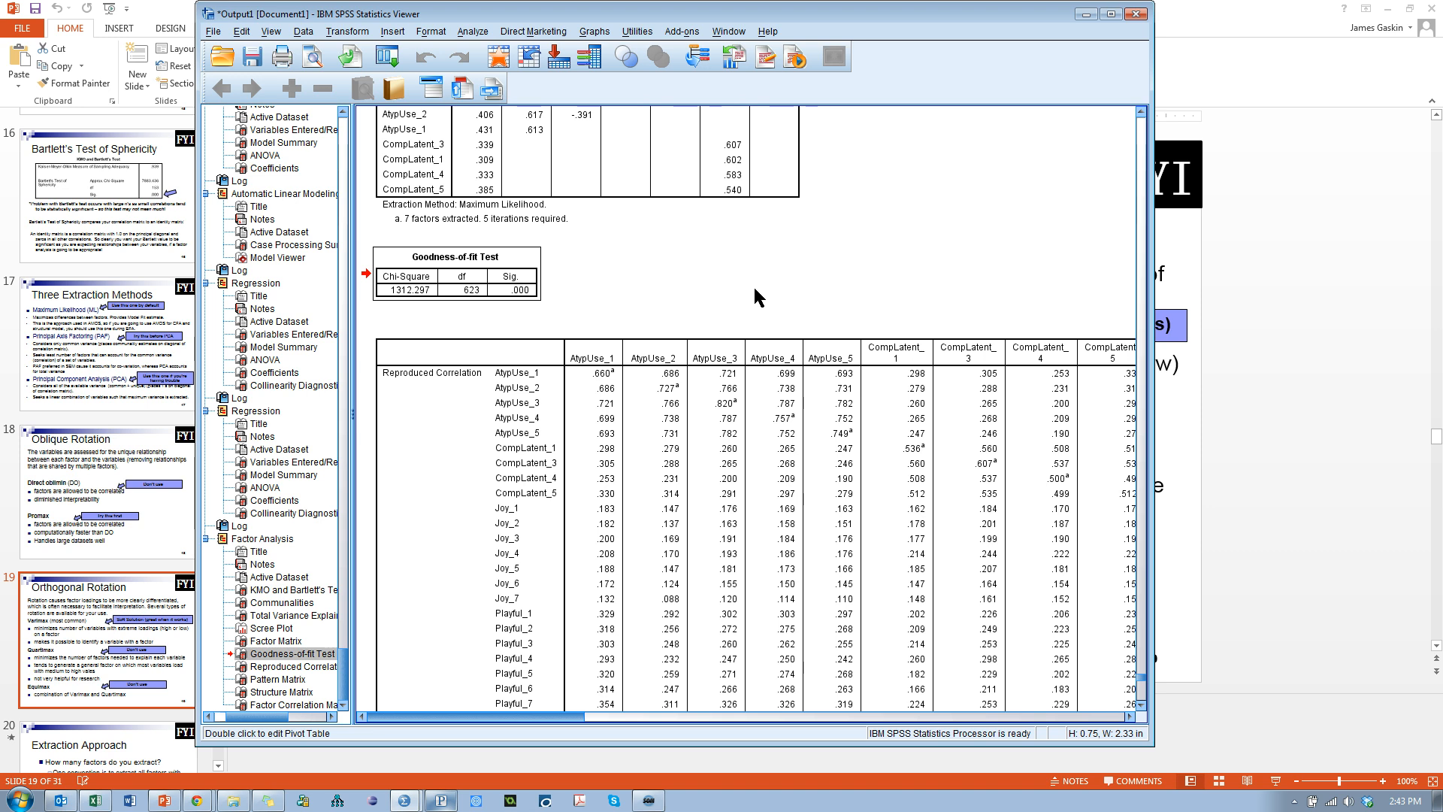
left_click(410, 295)
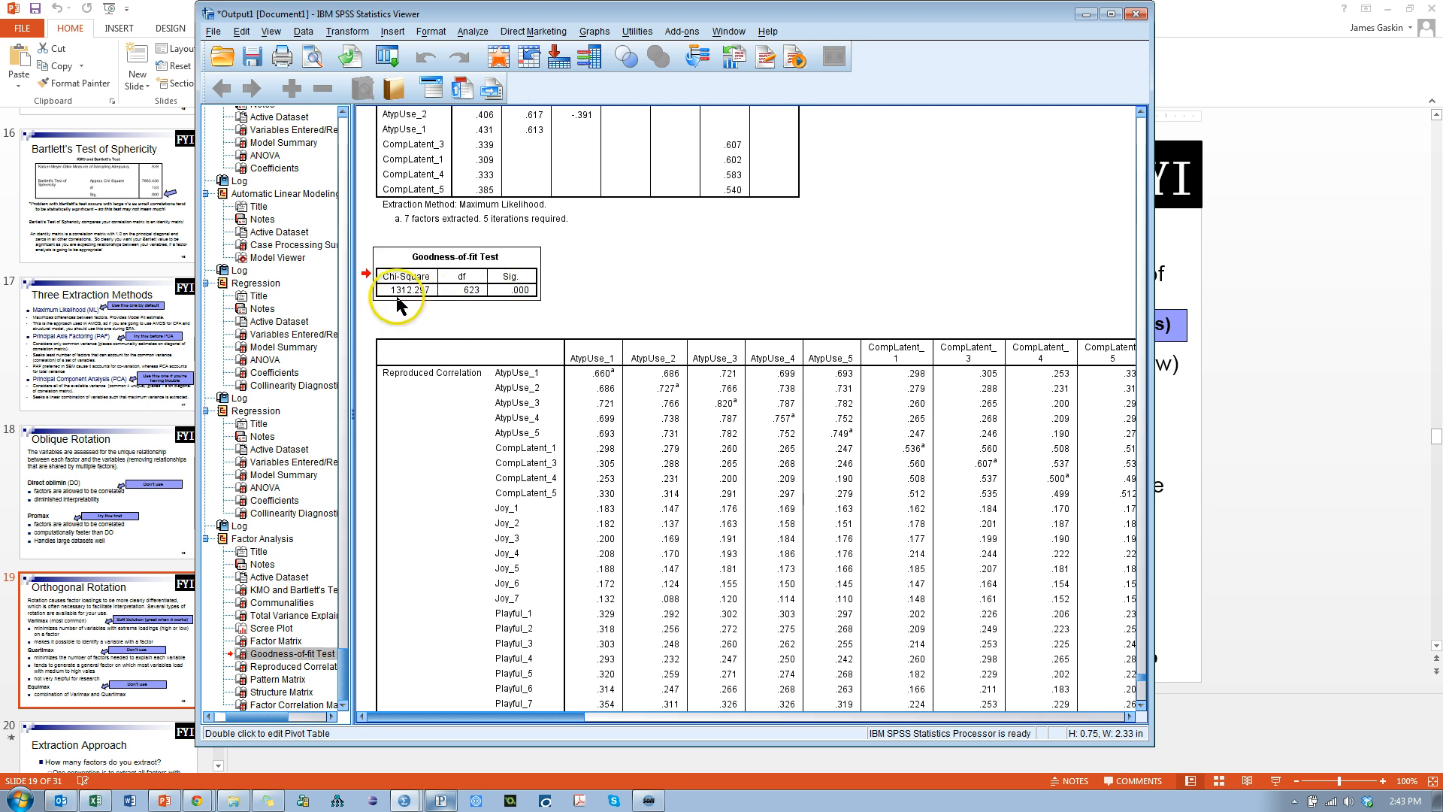
left_click(464, 297)
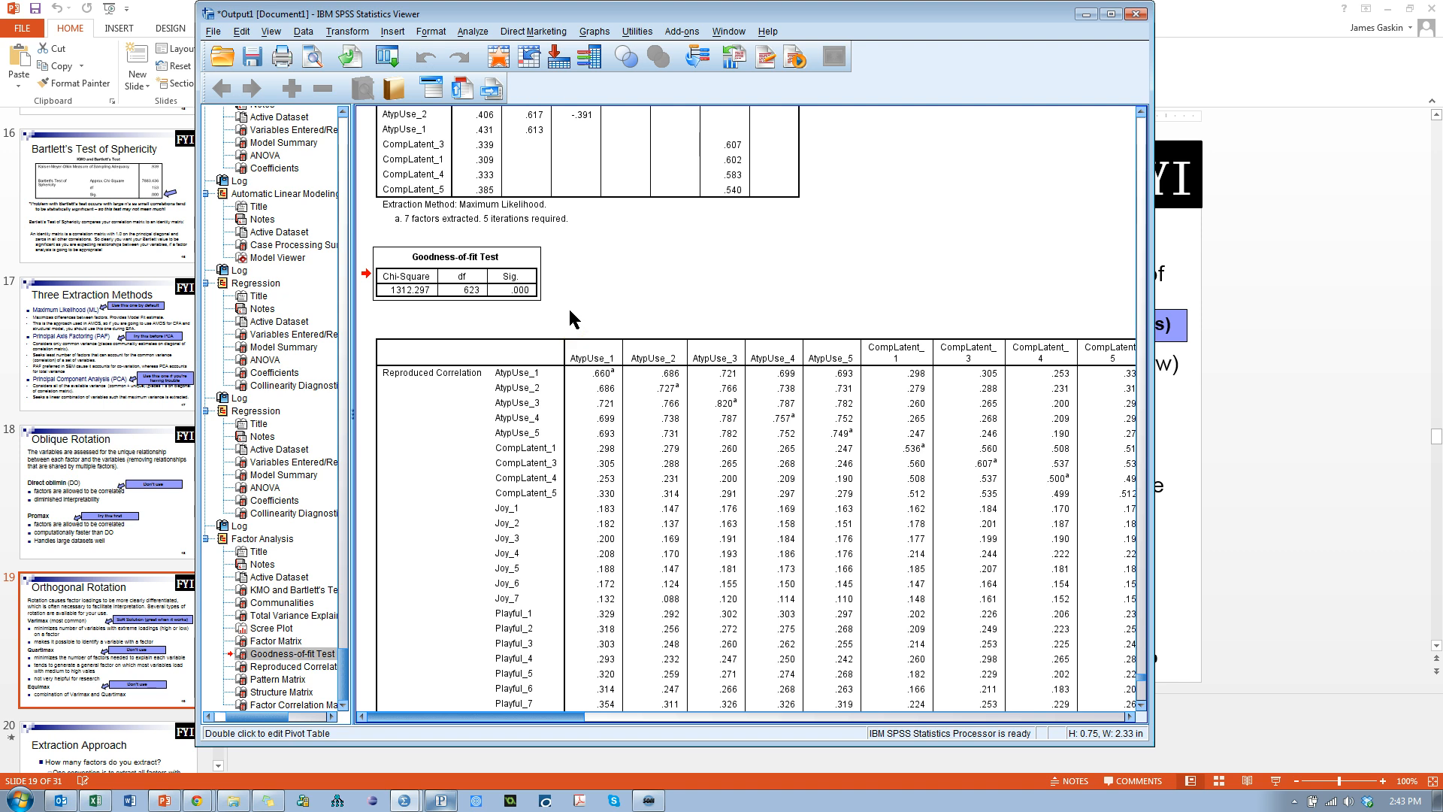
left_click(458, 279)
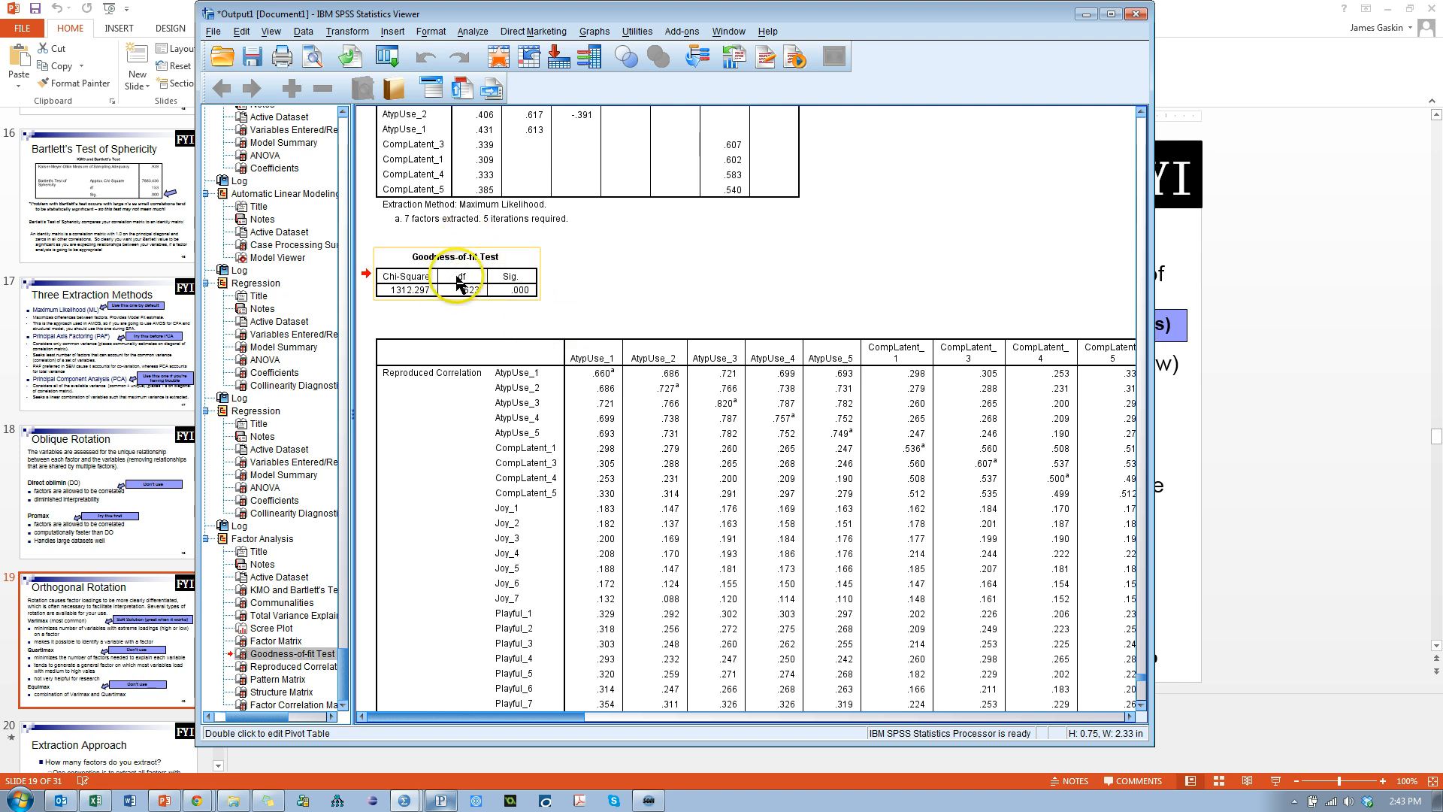
left_click(568, 263)
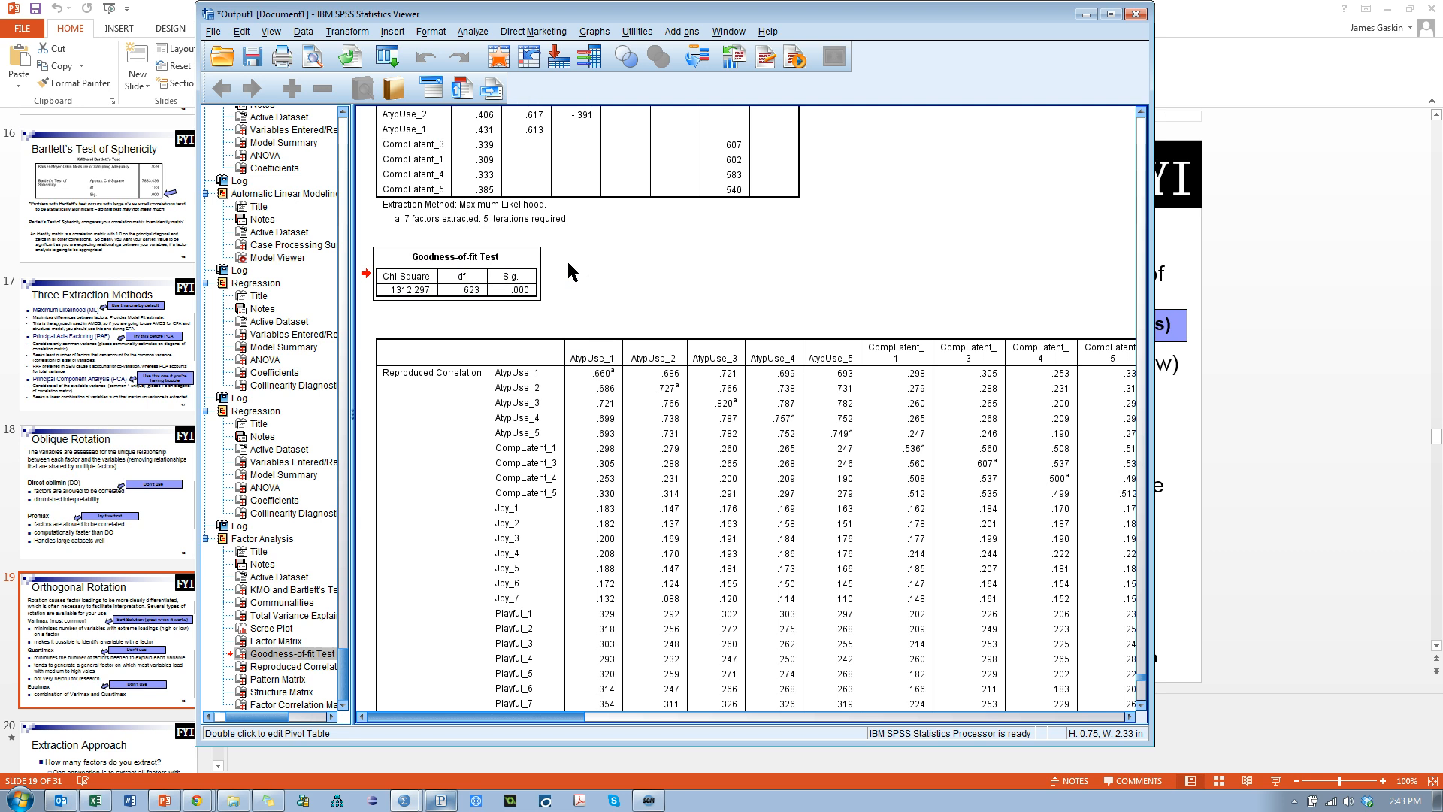
- Look through the Reproduced Correlations table, including its residual section
left_click(687, 354)
scroll(714, 376, "down", 15)
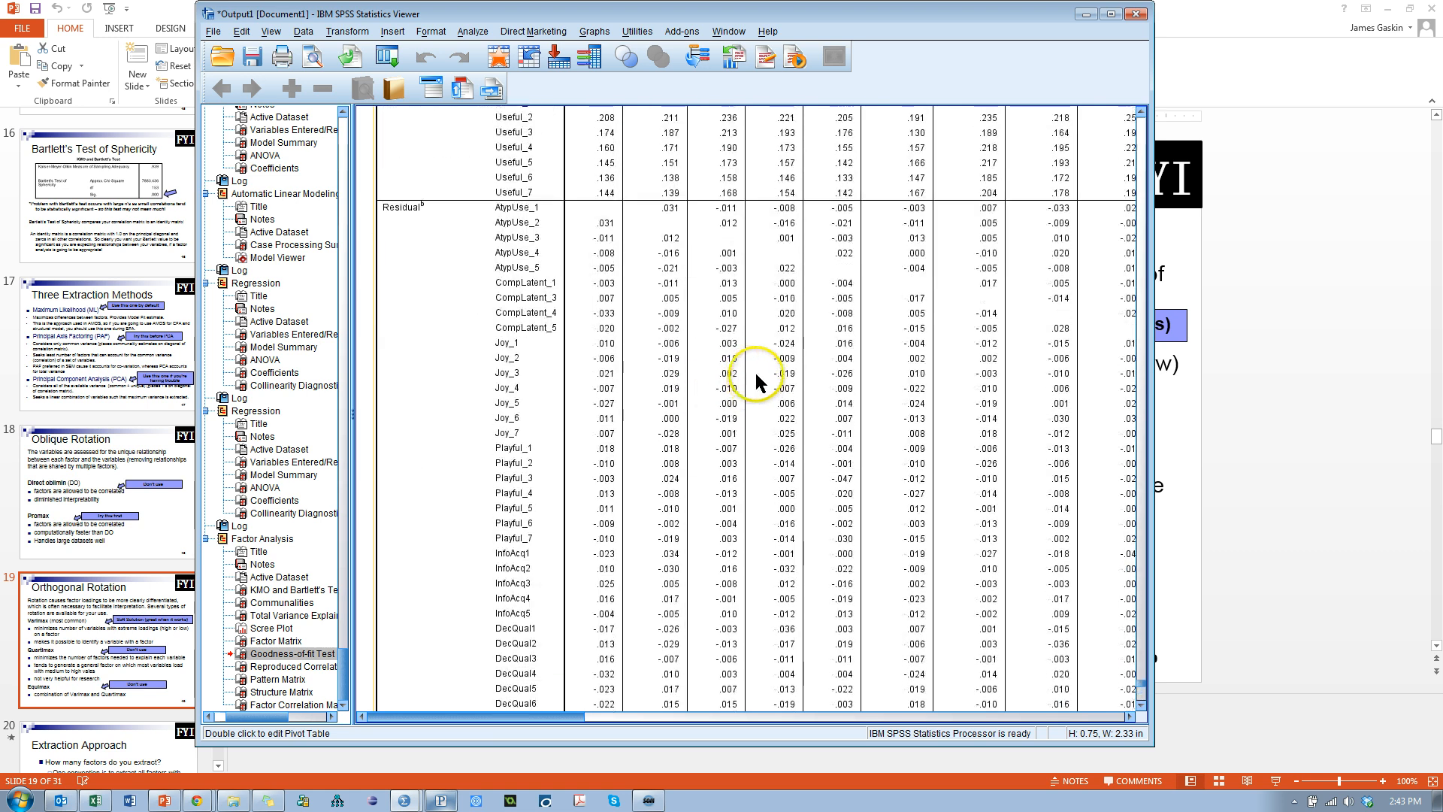
scroll(756, 370, "down", 5)
scroll(763, 366, "up", 20)
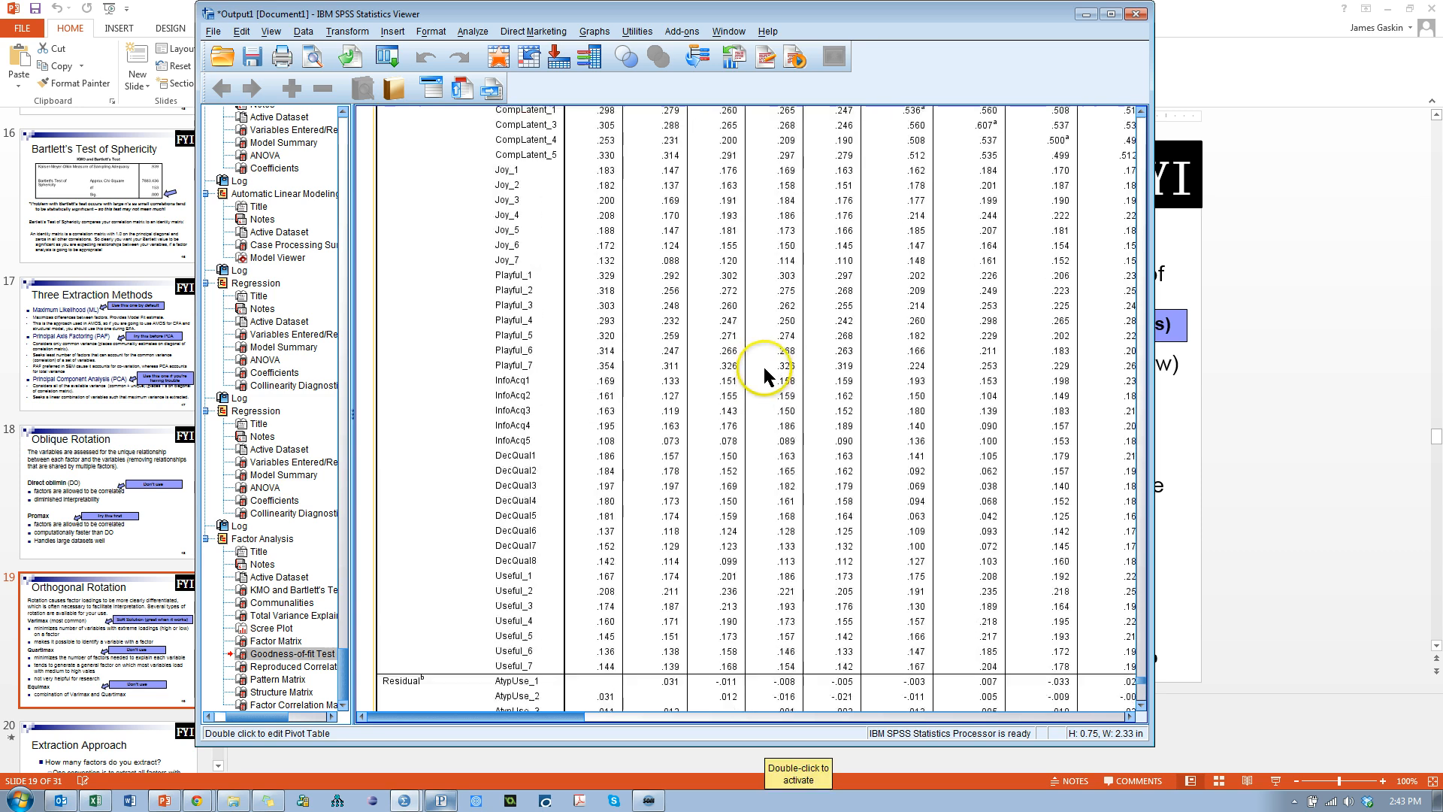
- Return to the Goodness-of-fit Test and compare its chi-square with the degrees of freedom and significance
scroll(762, 370, "up", 10)
left_click(524, 419)
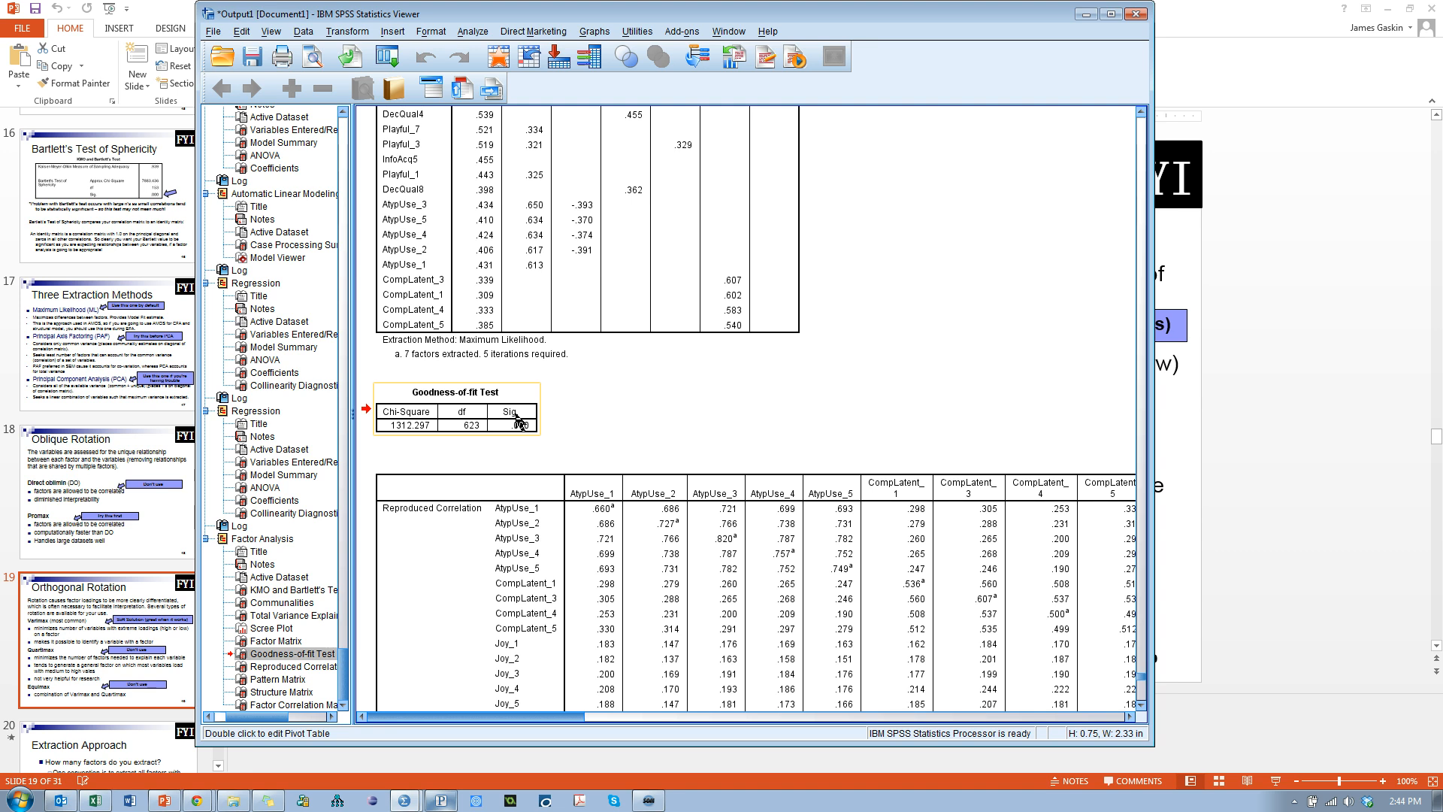
left_click(724, 332)
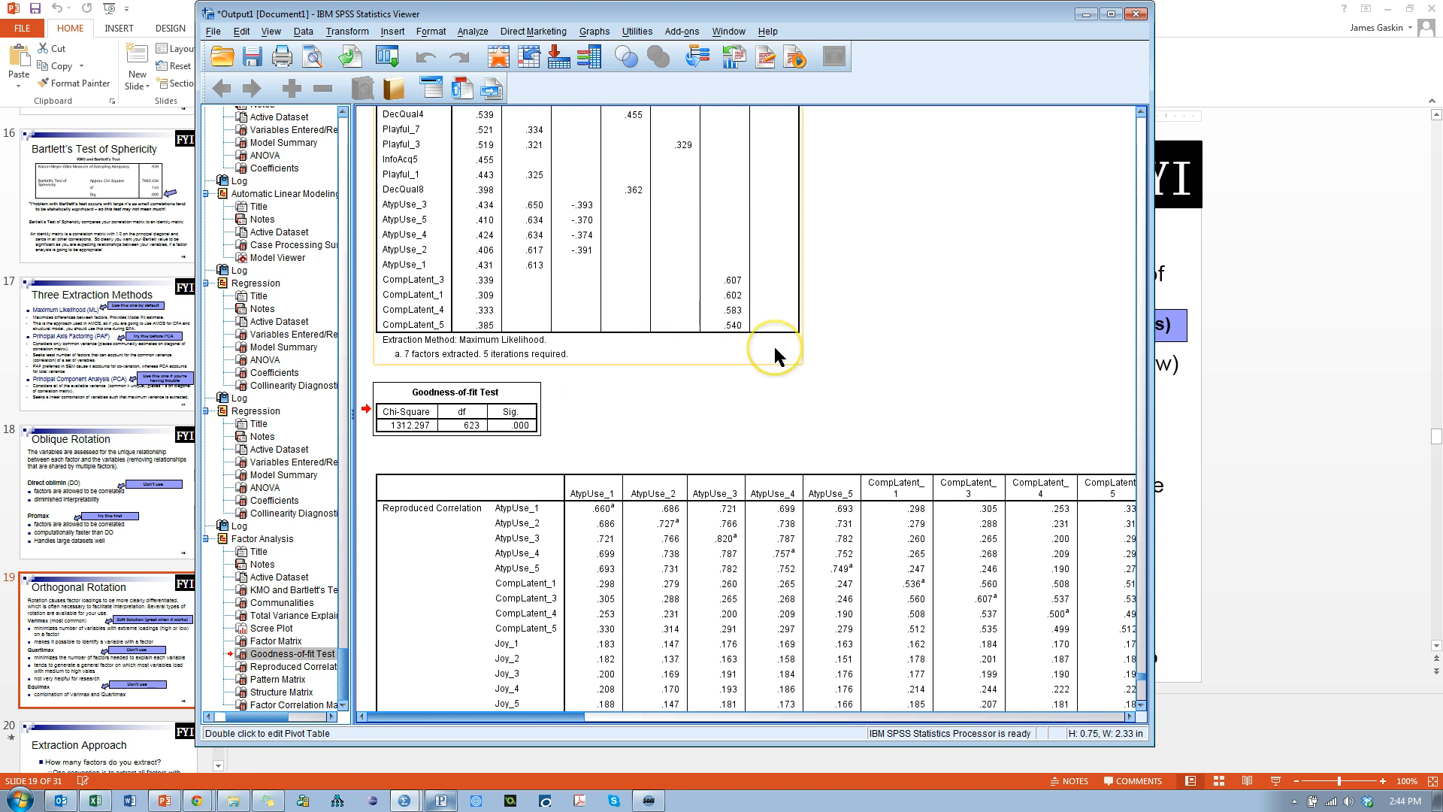
left_click(410, 421)
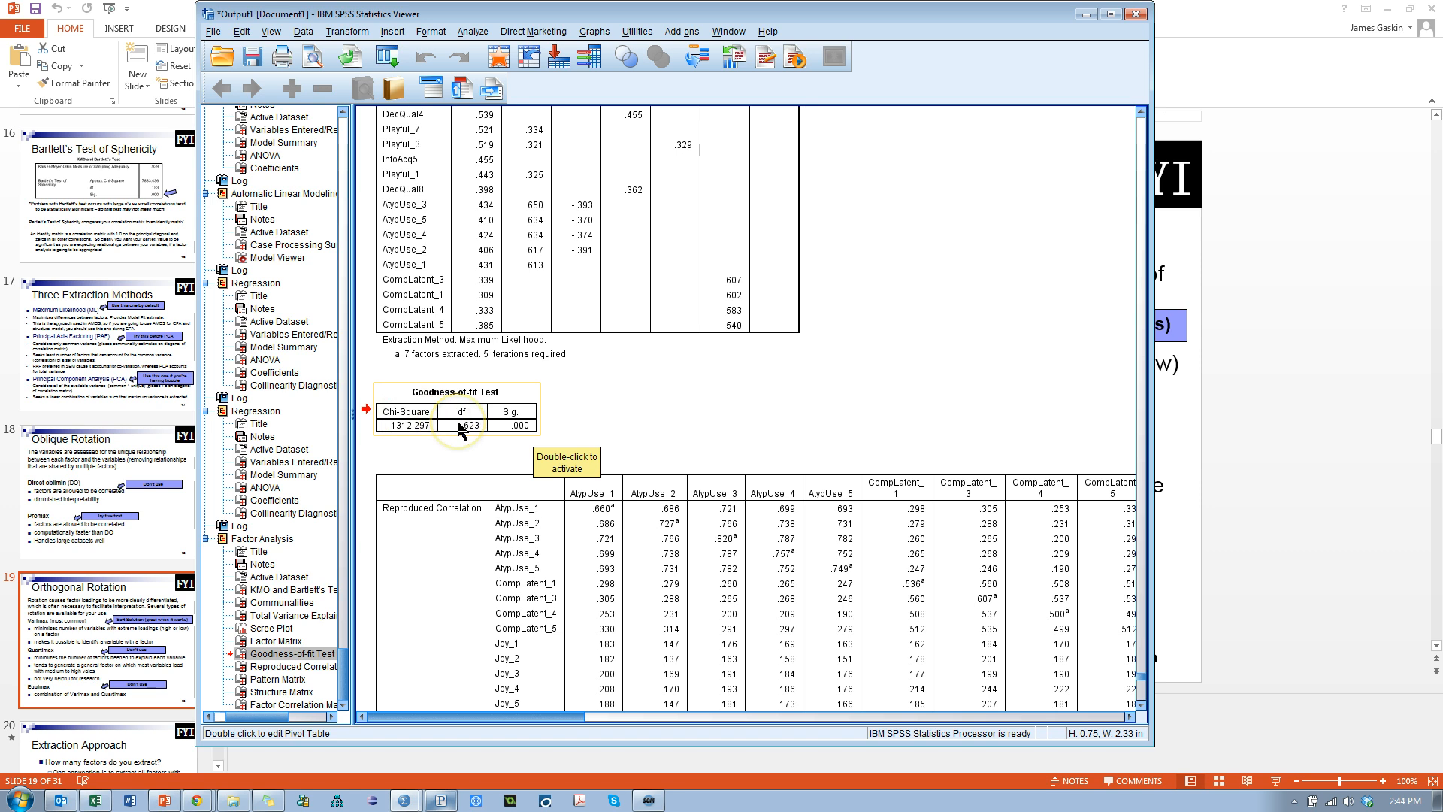
left_click(830, 361)
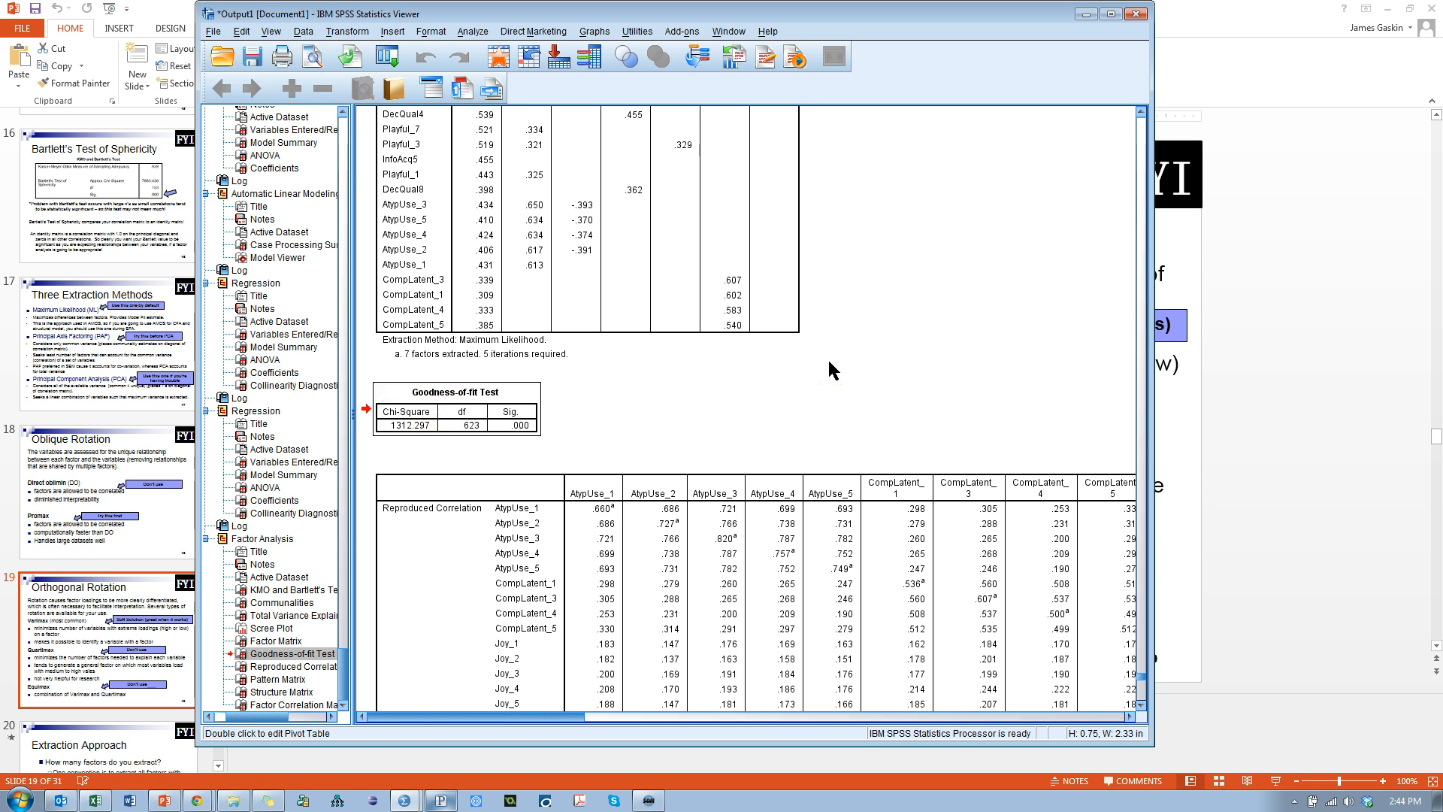
- Read the Reproduced Correlations footnote on nonredundant residuals with absolute values greater than 0.05
scroll(872, 361, "down", 20)
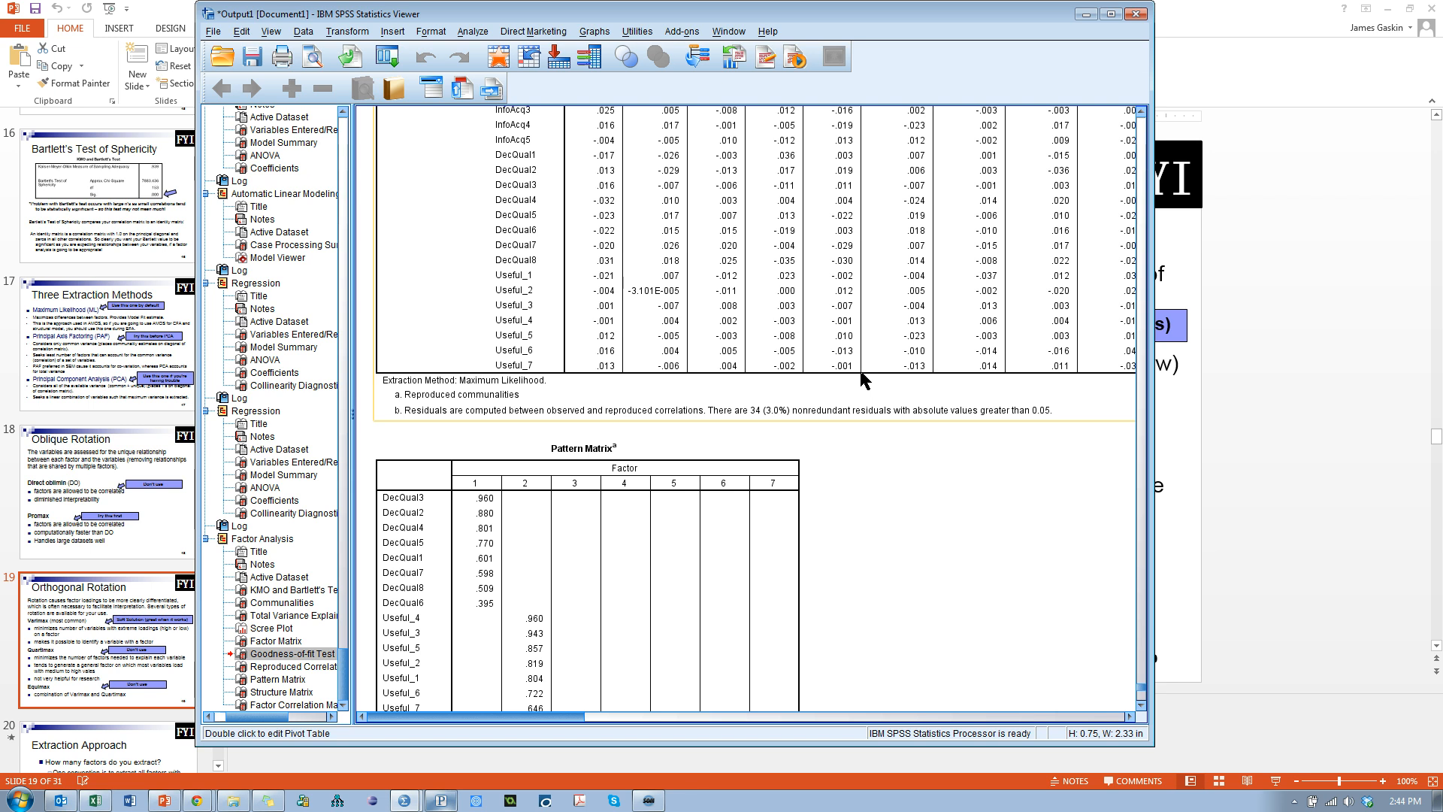
scroll(861, 284, "up", 3)
scroll(861, 284, "up", 5)
scroll(828, 286, "down", 10)
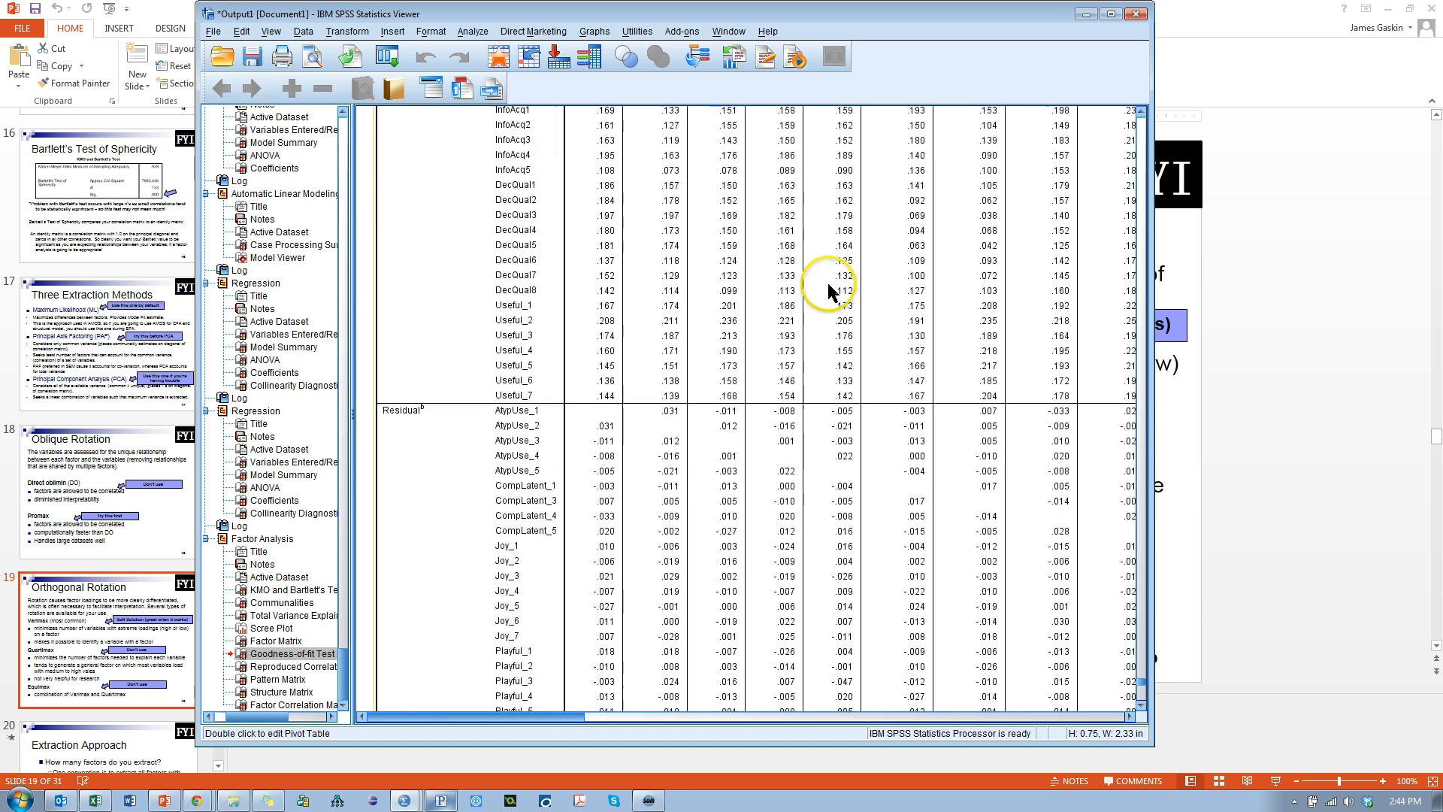
left_click(775, 286)
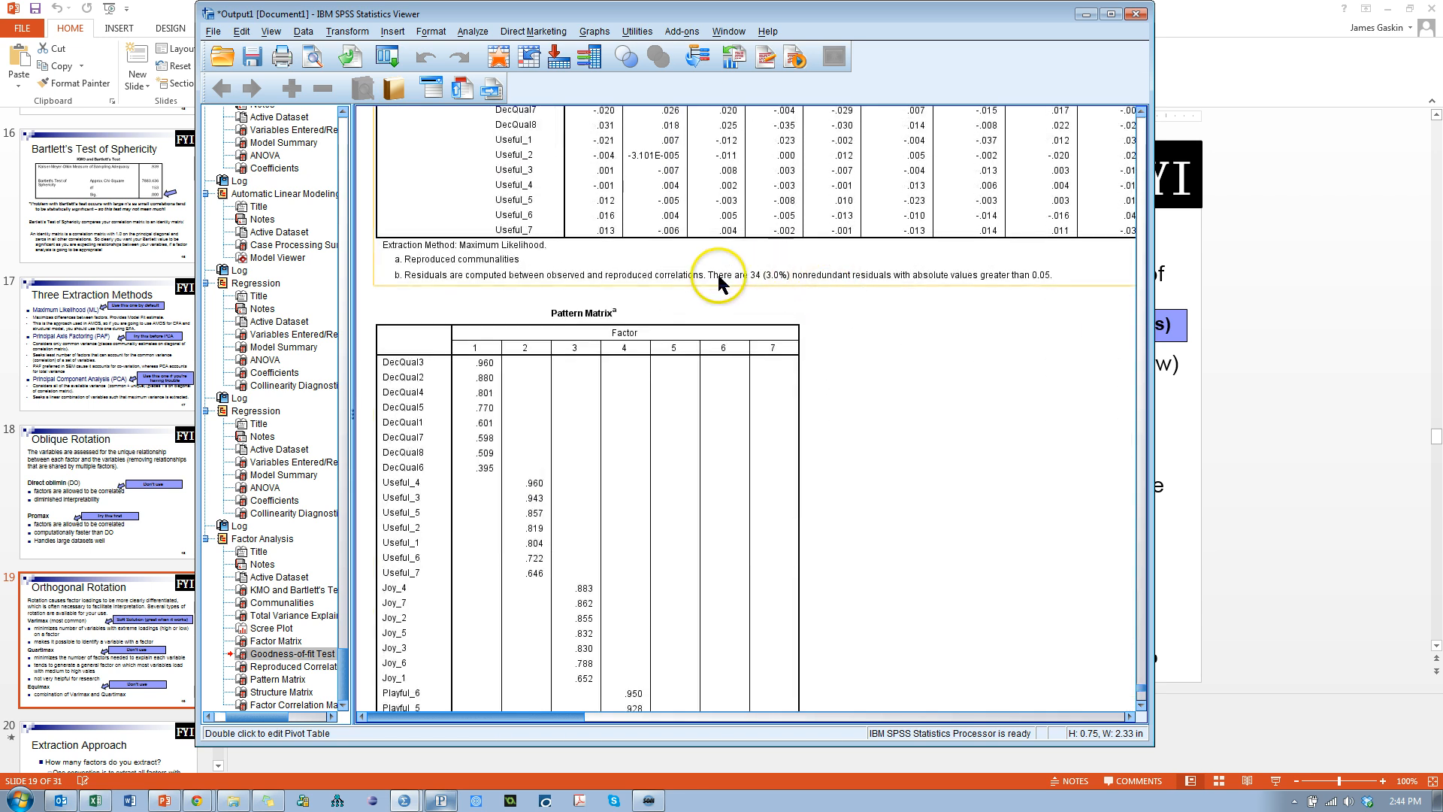
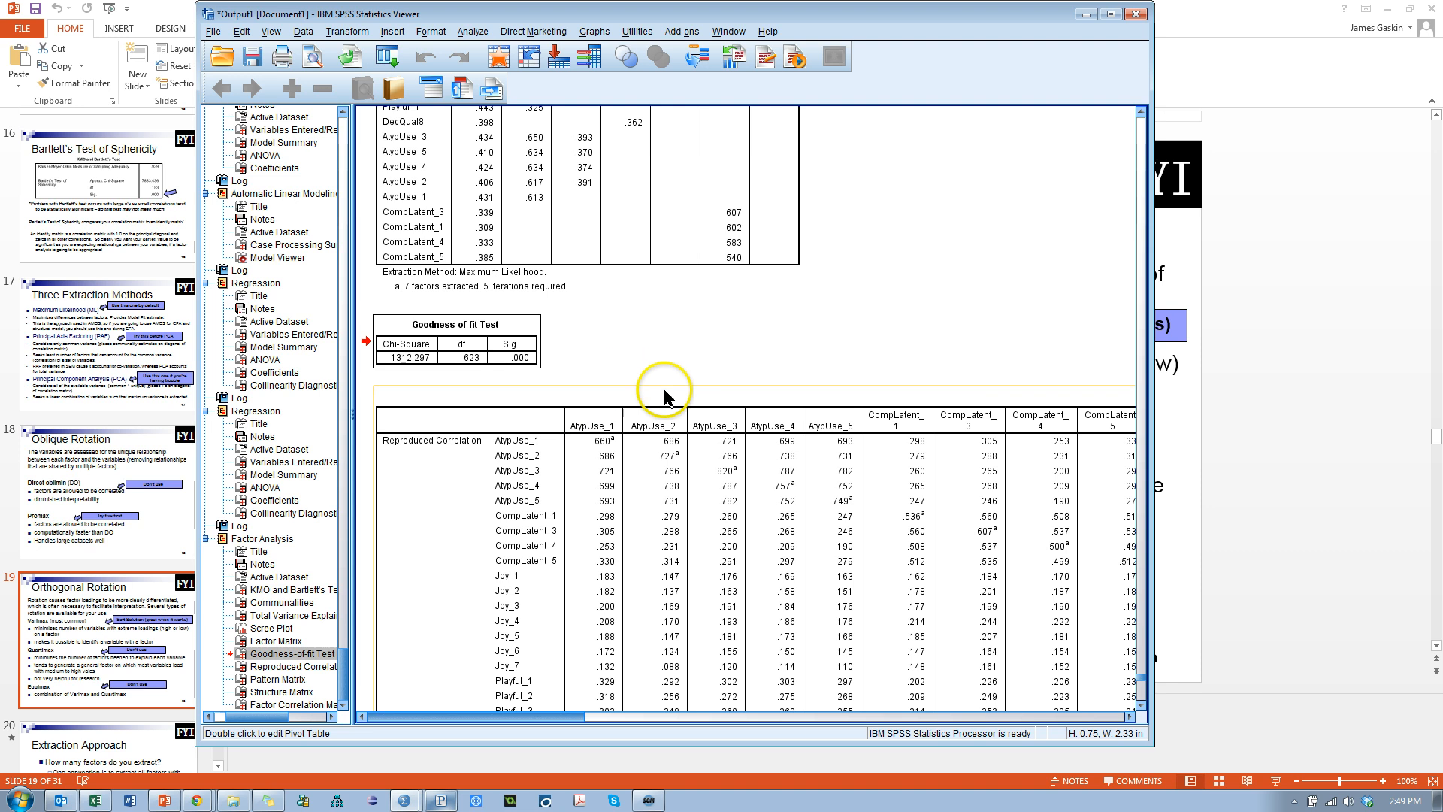
- Review the reproduced correlations among the items and the start of the residual section below them
scroll(654, 380, "down", 3)
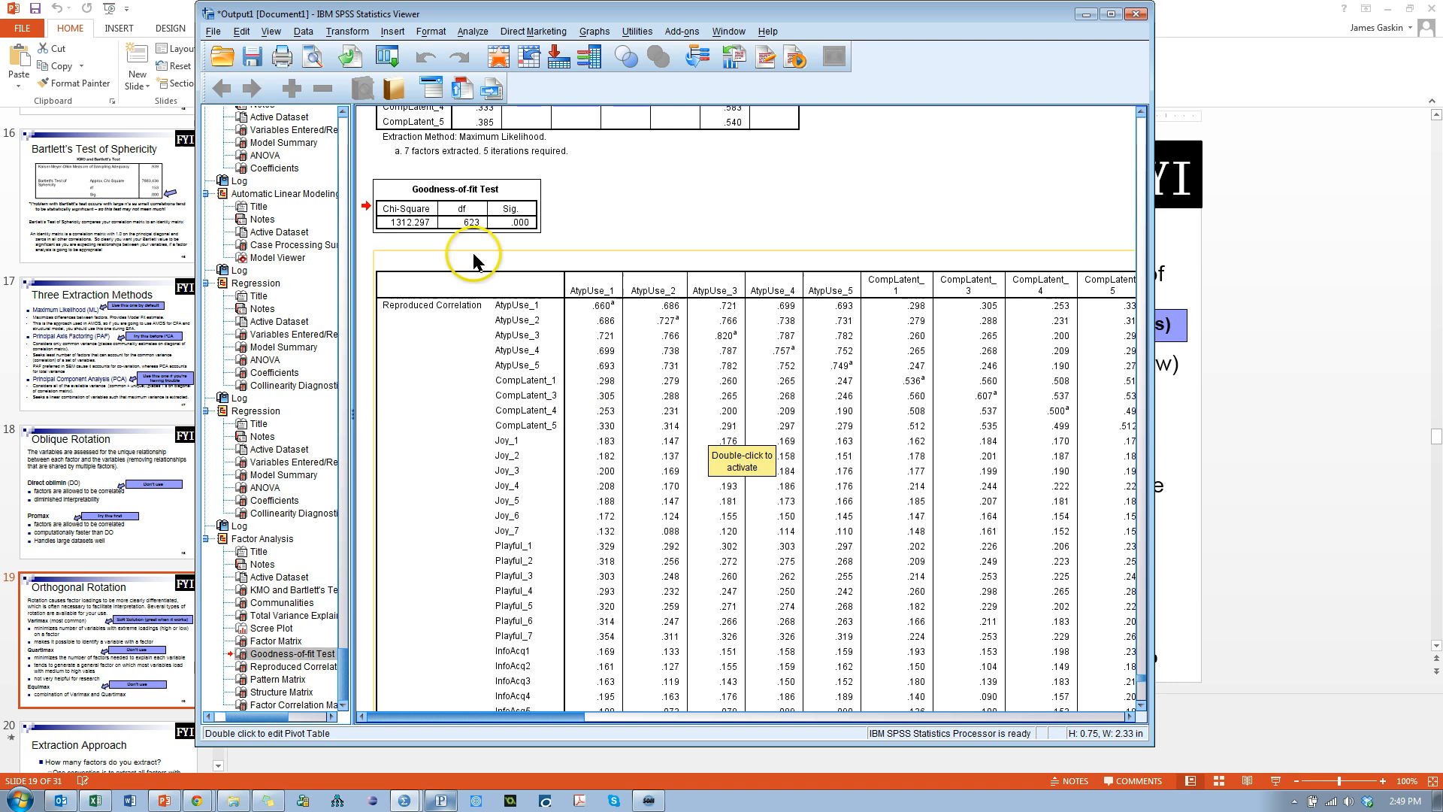
left_click(728, 361)
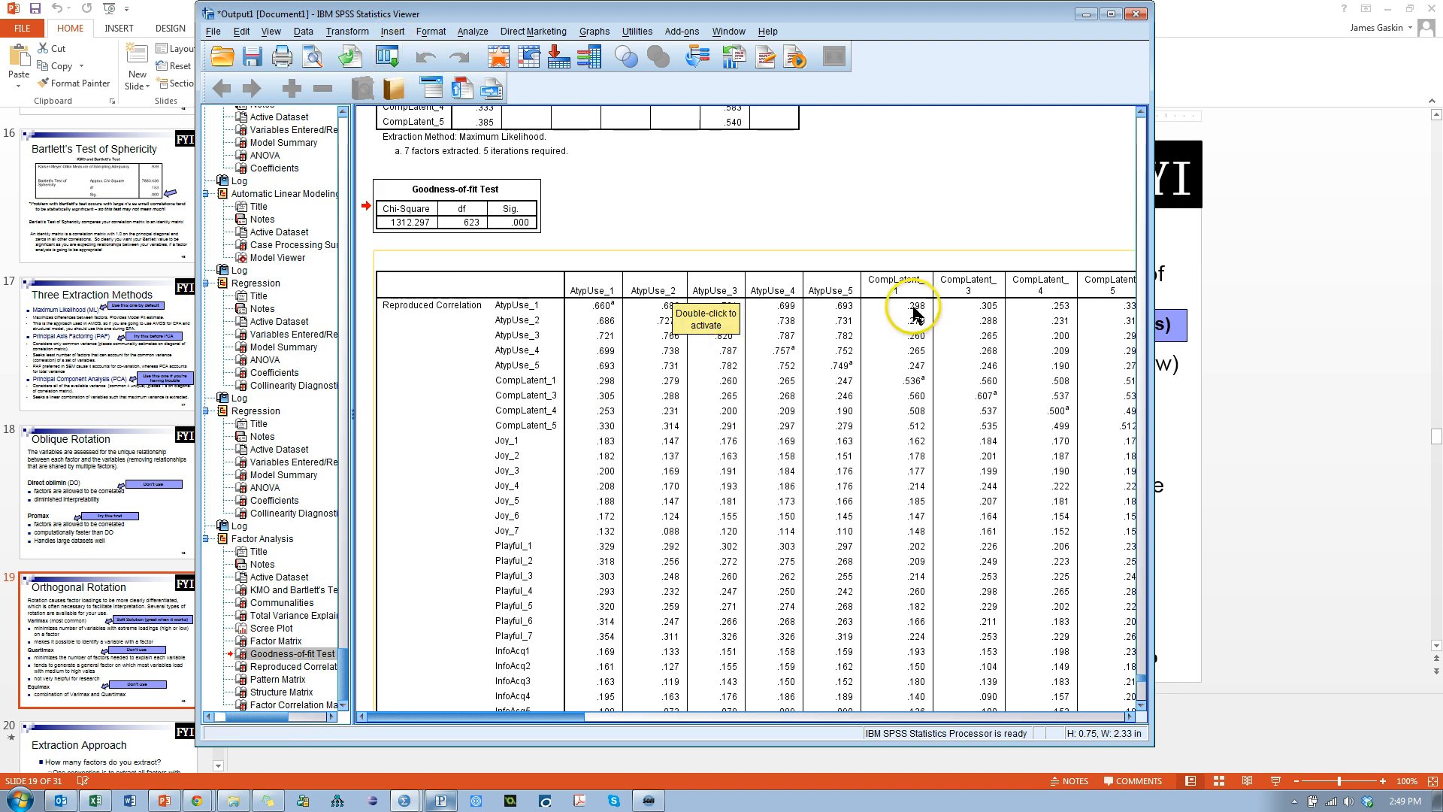
scroll(825, 343, "down", 10)
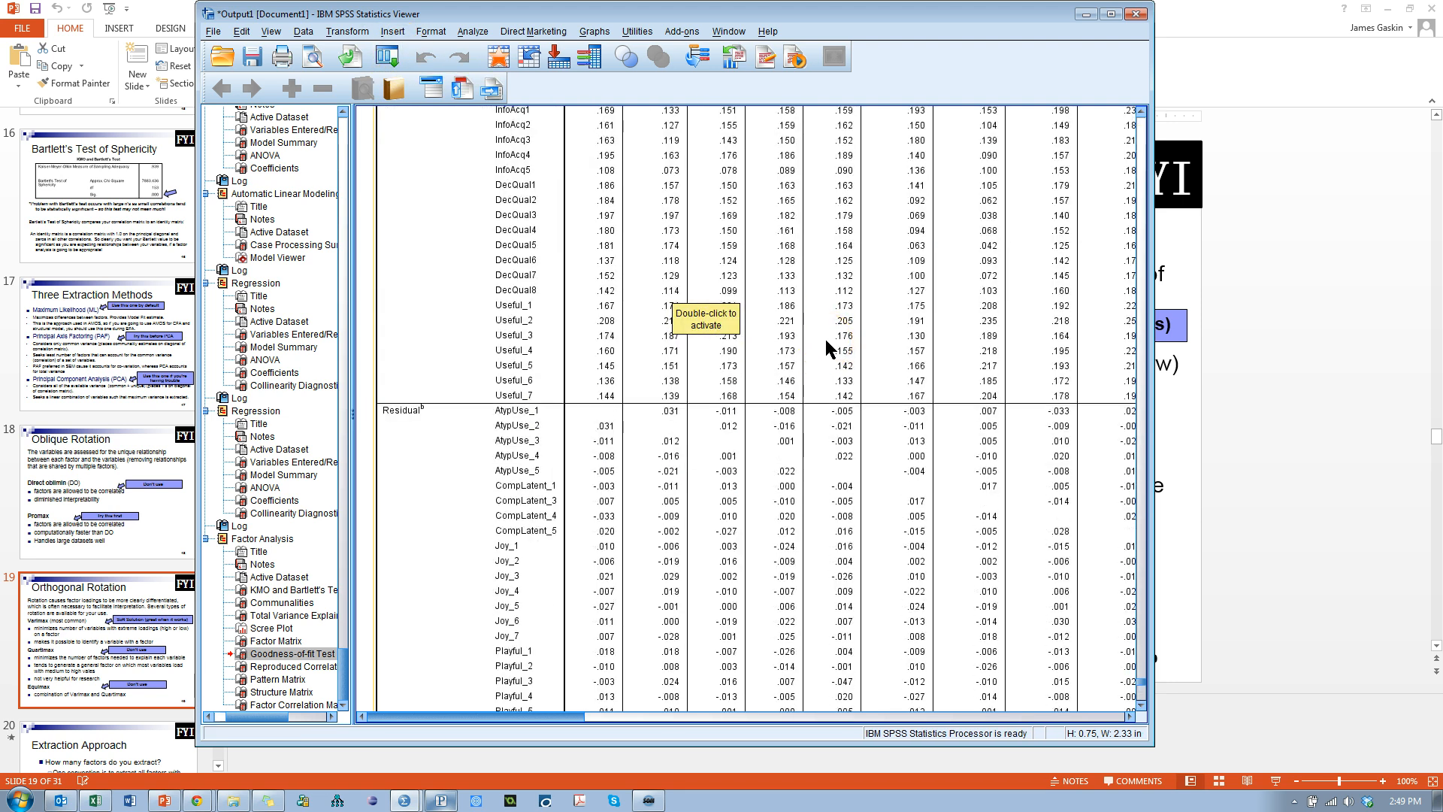
- Recheck the Total Variance Explained table for the seven extracted factors' eigenvalues and variance percentages
scroll(823, 338, "up", 20)
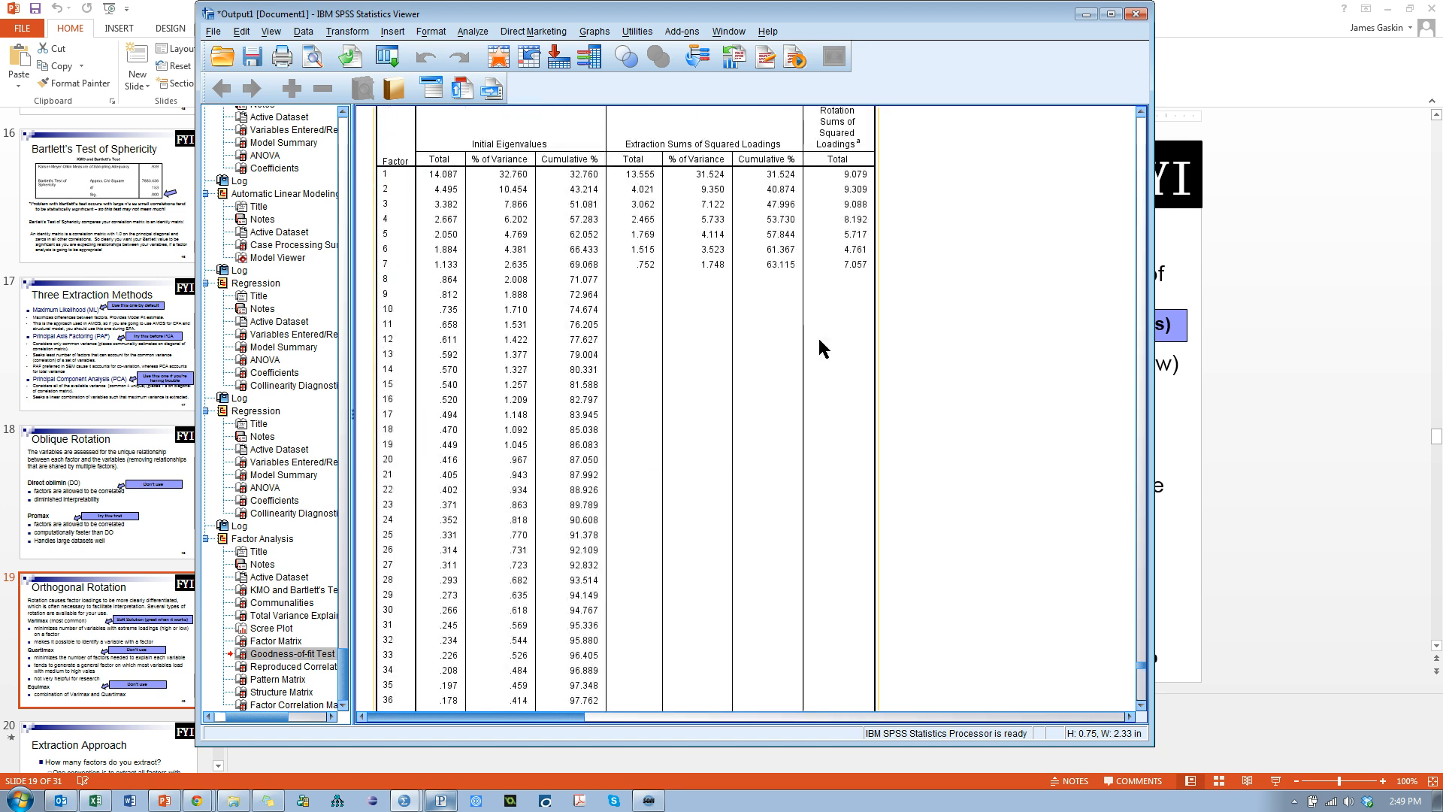
scroll(387, 189, "up", 1)
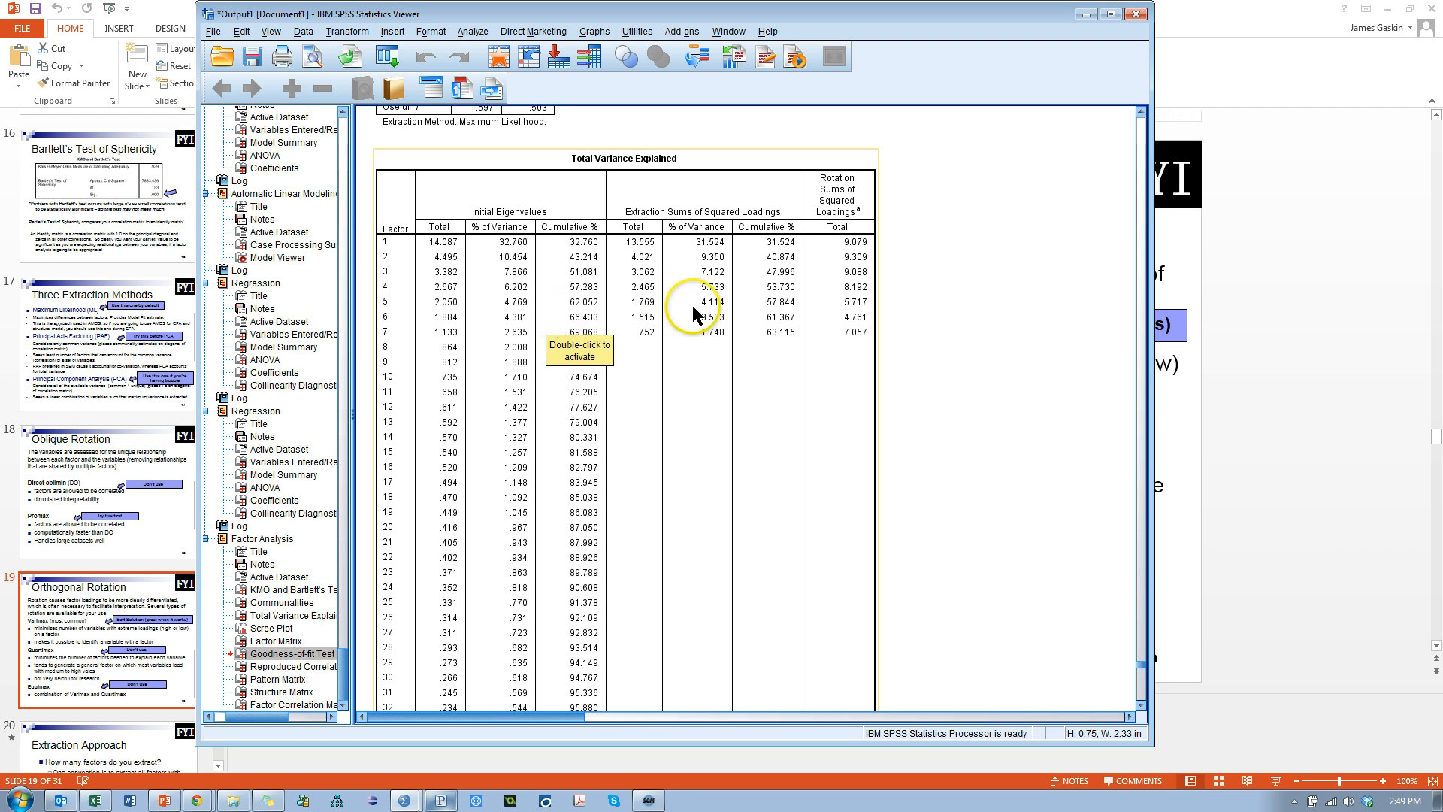
left_click(993, 340)
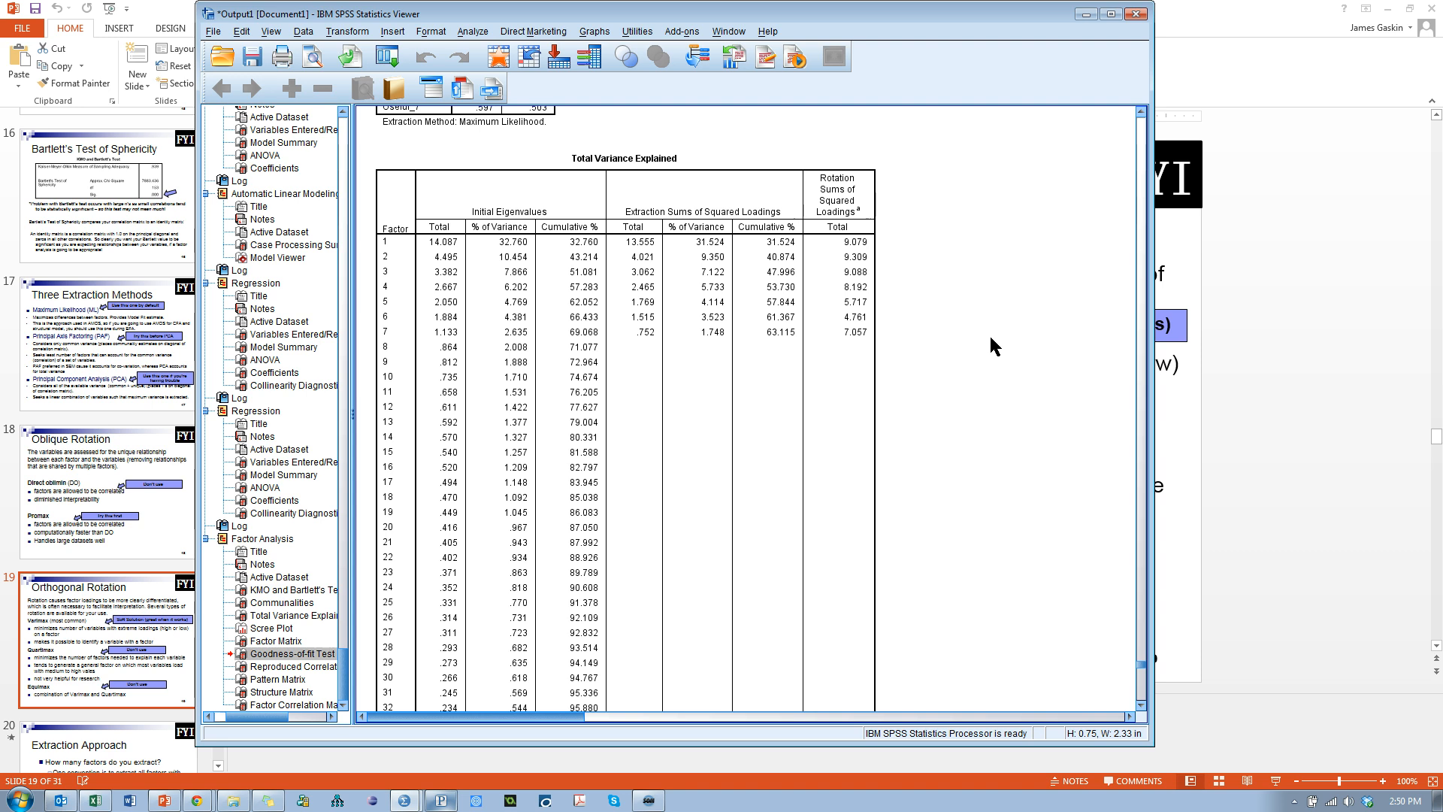
left_click(520, 335)
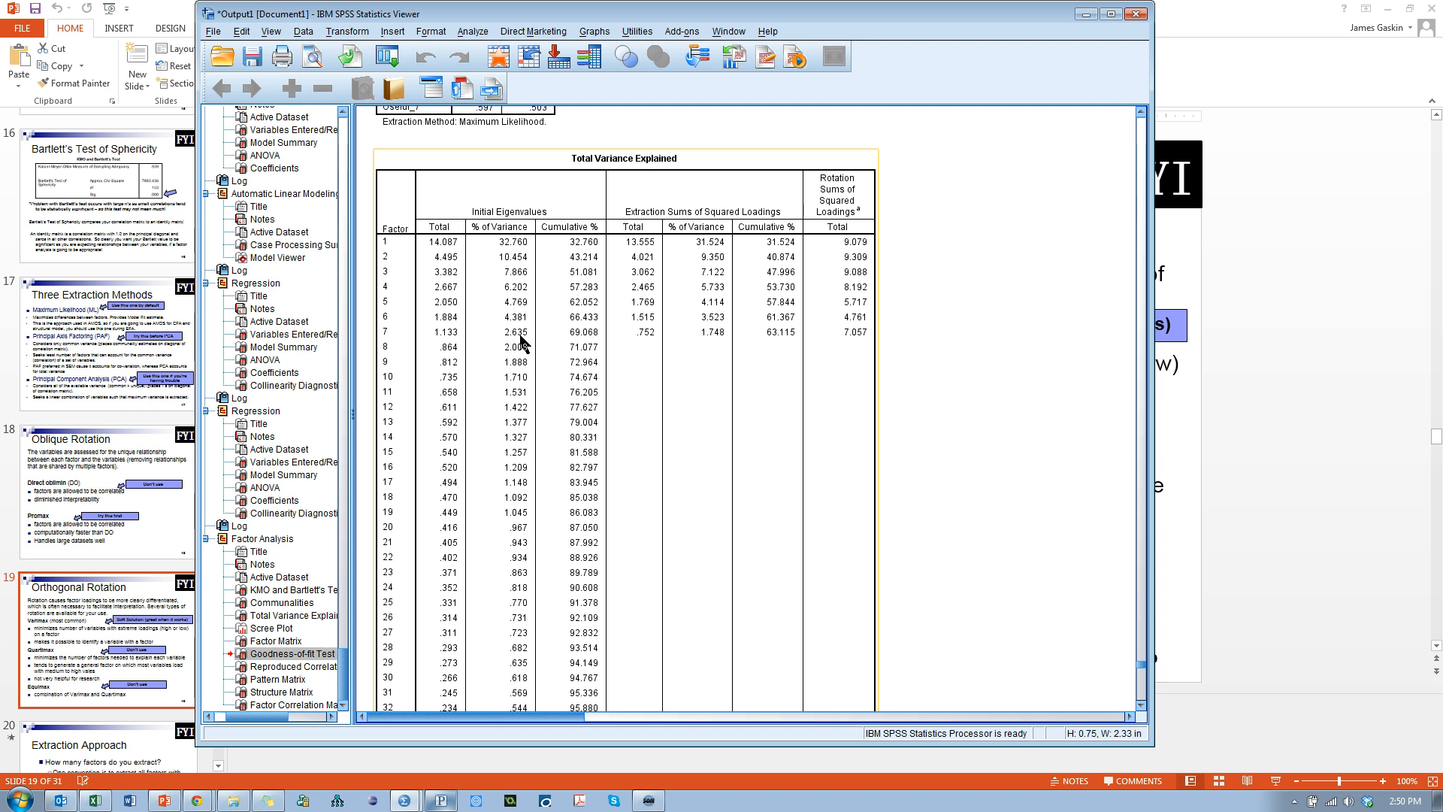
- Bring the Pattern Matrix into view and make the output window taller to show more of its rows
scroll(601, 372, "down", 10)
left_click(603, 373)
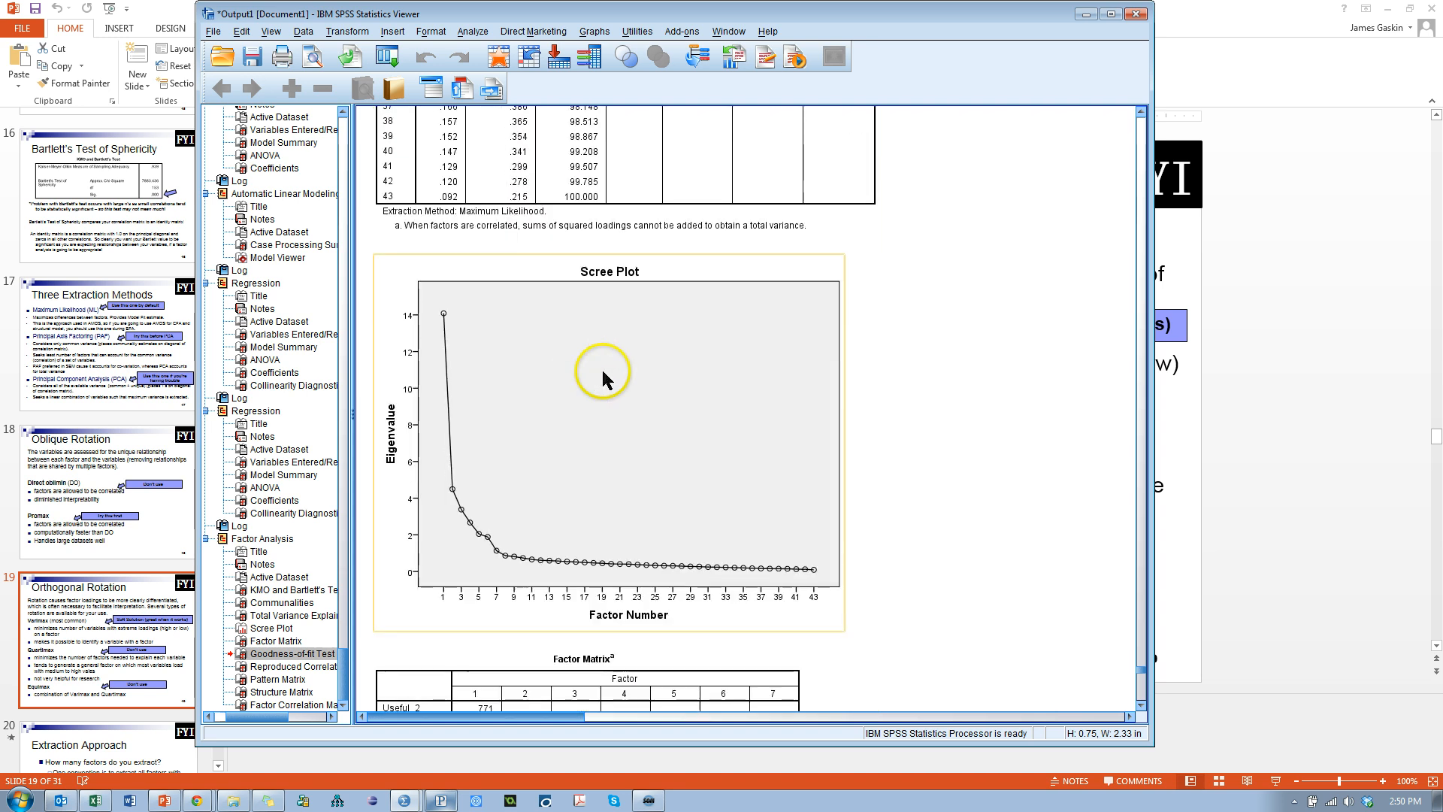
scroll(617, 376, "down", 20)
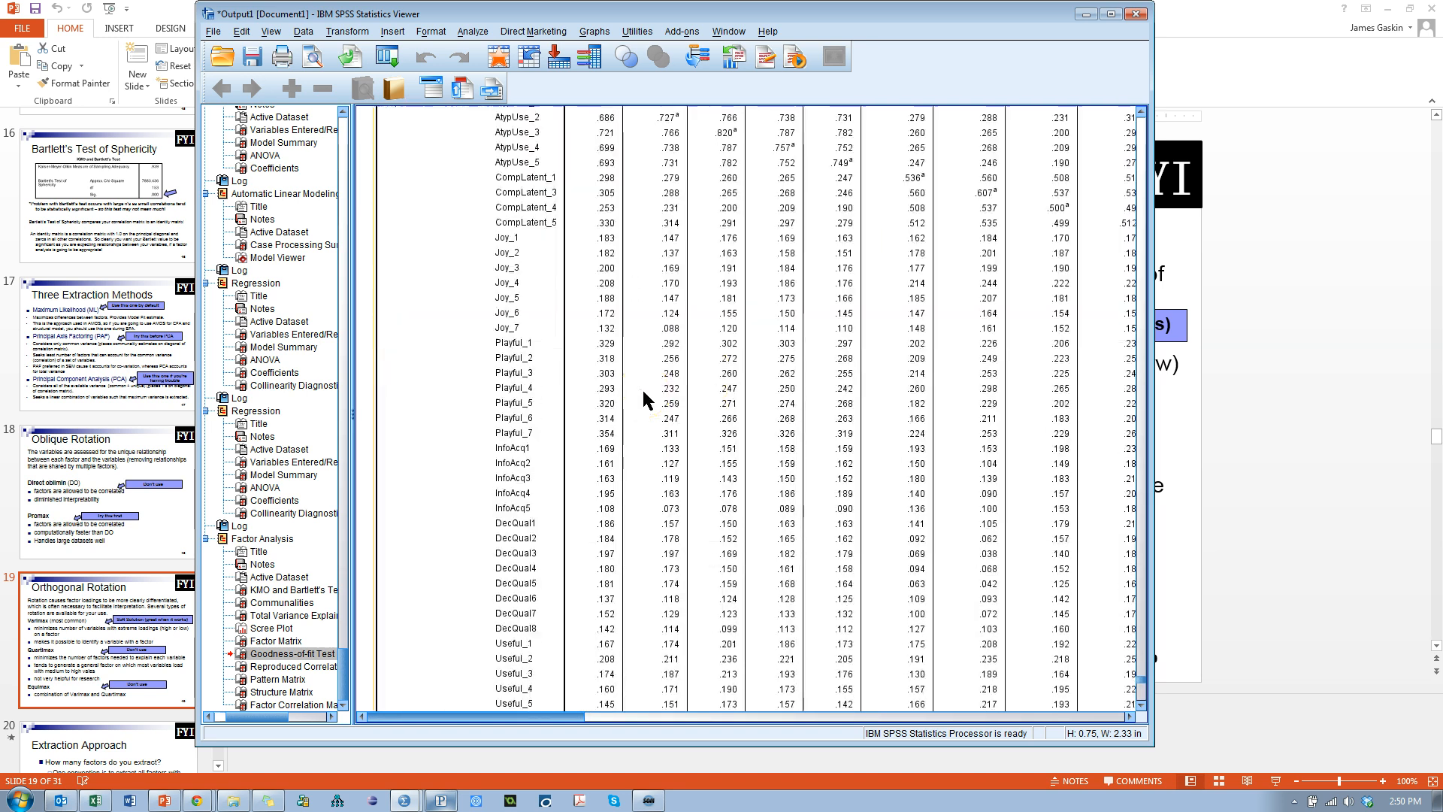
scroll(643, 391, "down", 15)
left_click(745, 385)
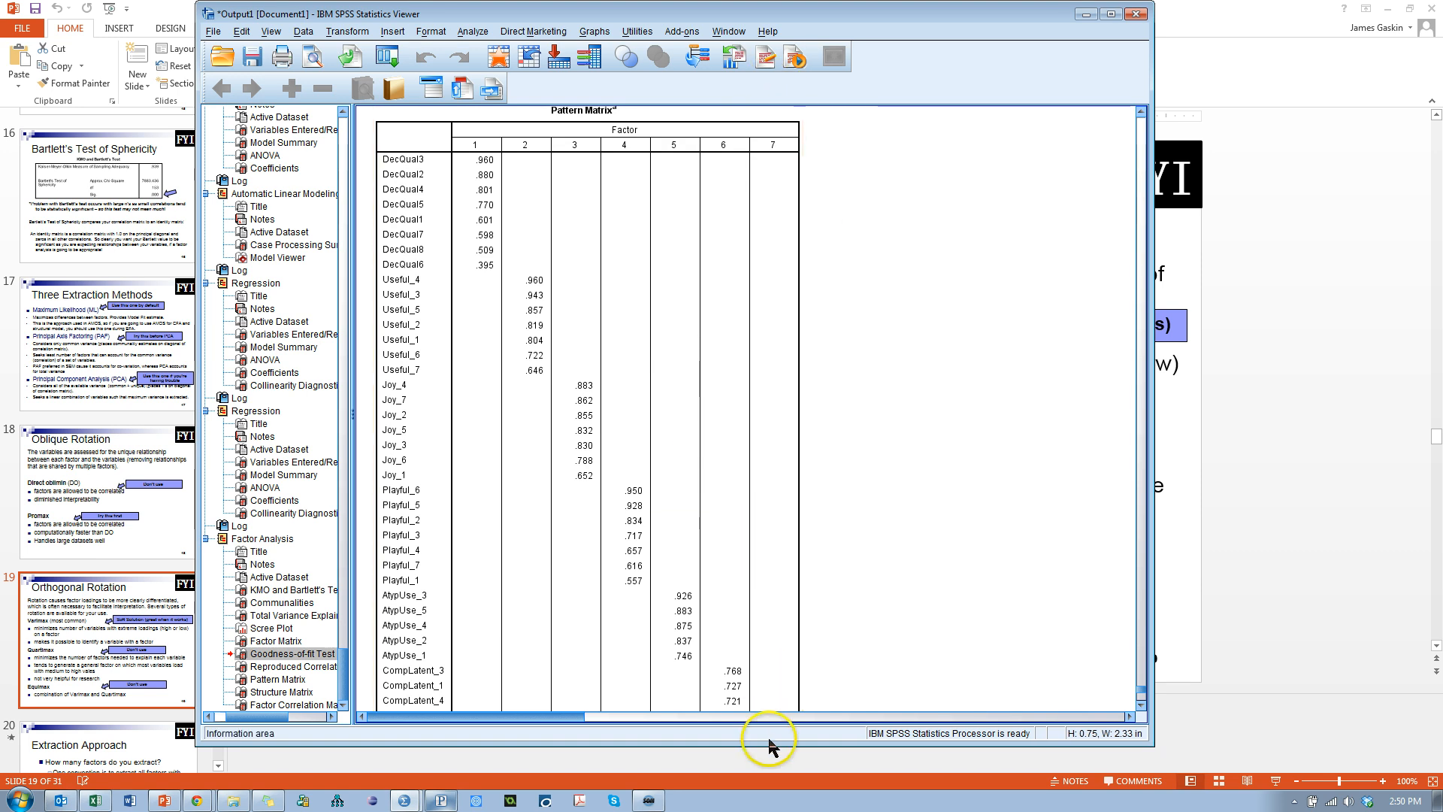
mouse_move(768, 747)
left_mouse_down()
mouse_move(768, 784)
mouse_move(763, 770)
left_mouse_up()
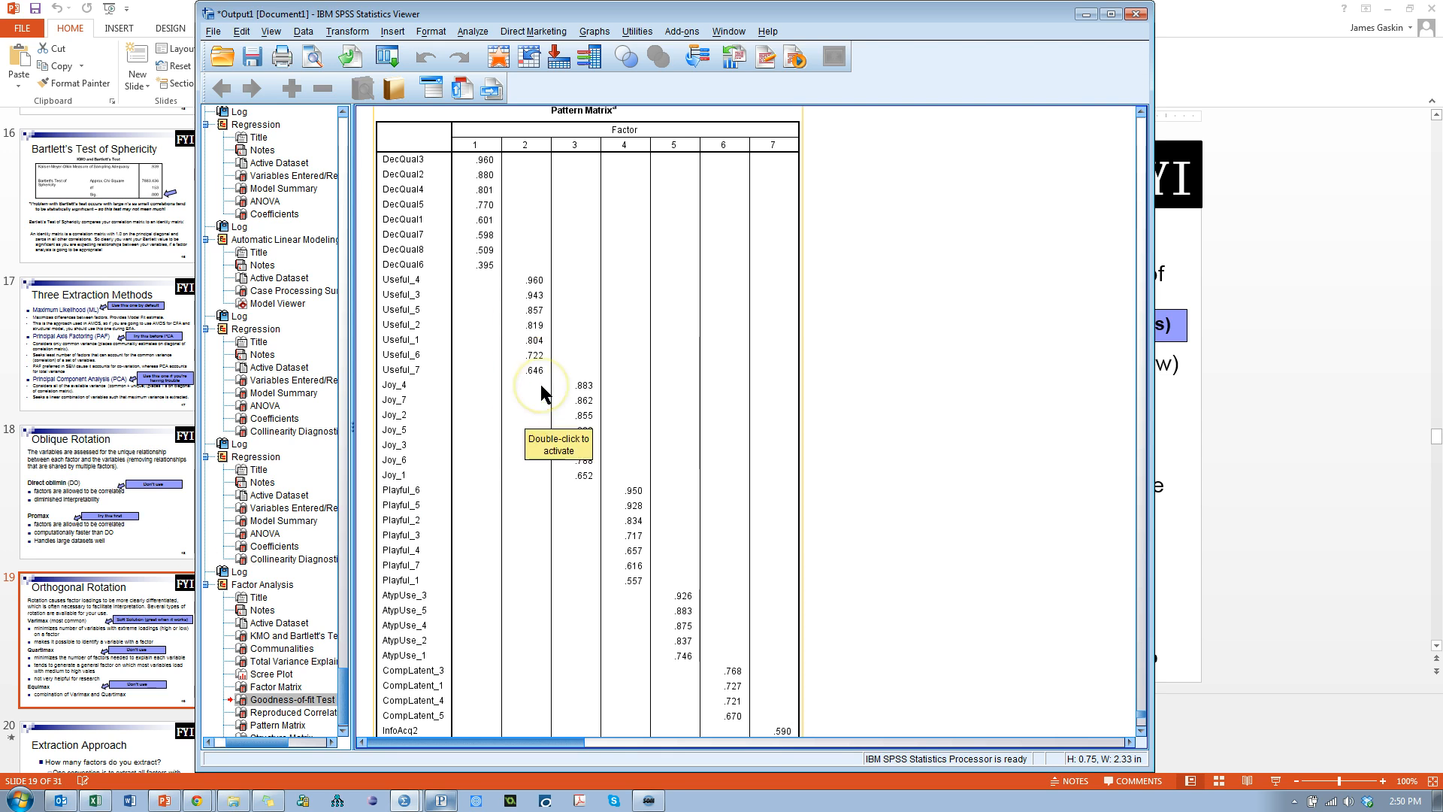
- Examine the Pattern Matrix for how the items load on each factor, including any cross-loadings of the InfoAcq items
scroll(751, 413, "down", 5)
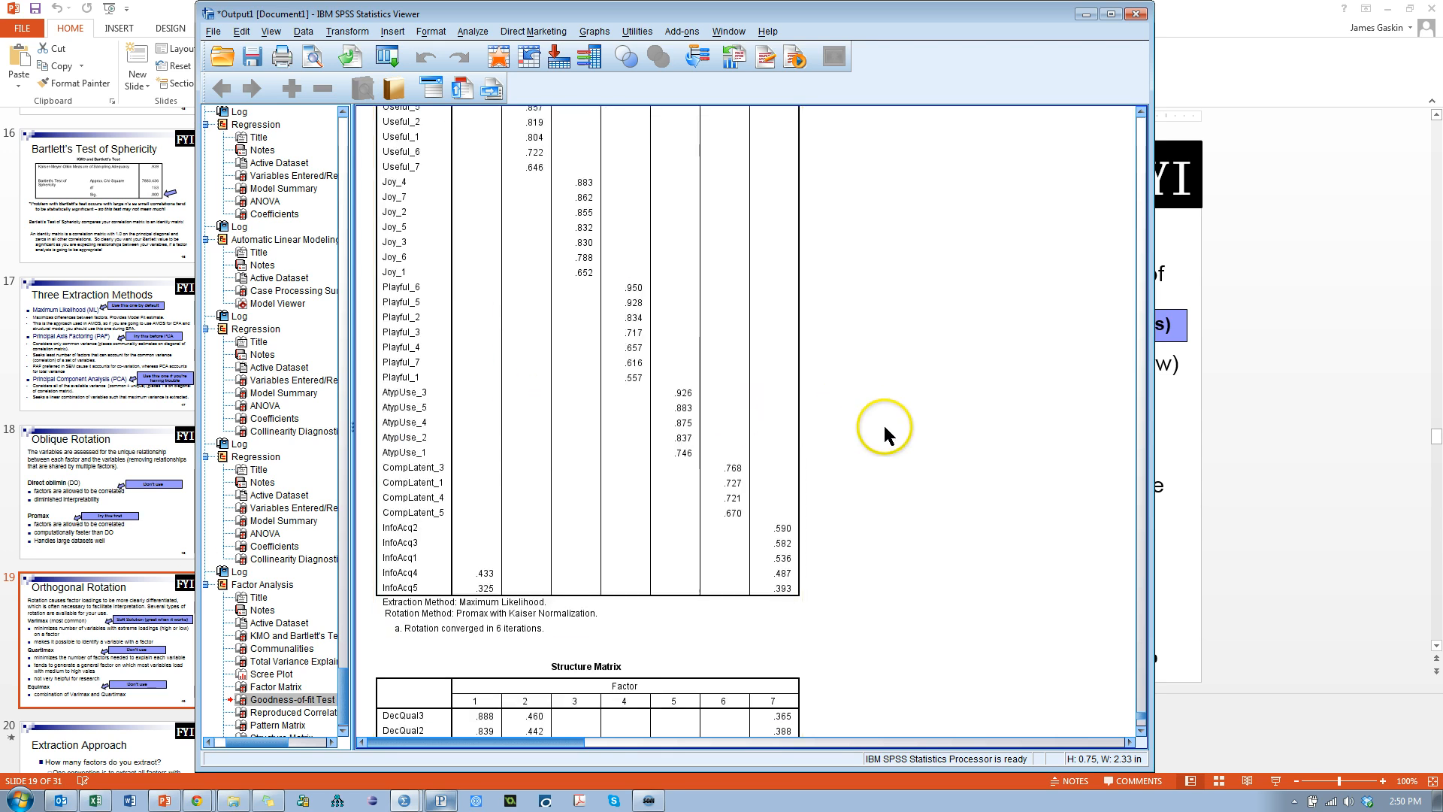
scroll(884, 424, "up", 2)
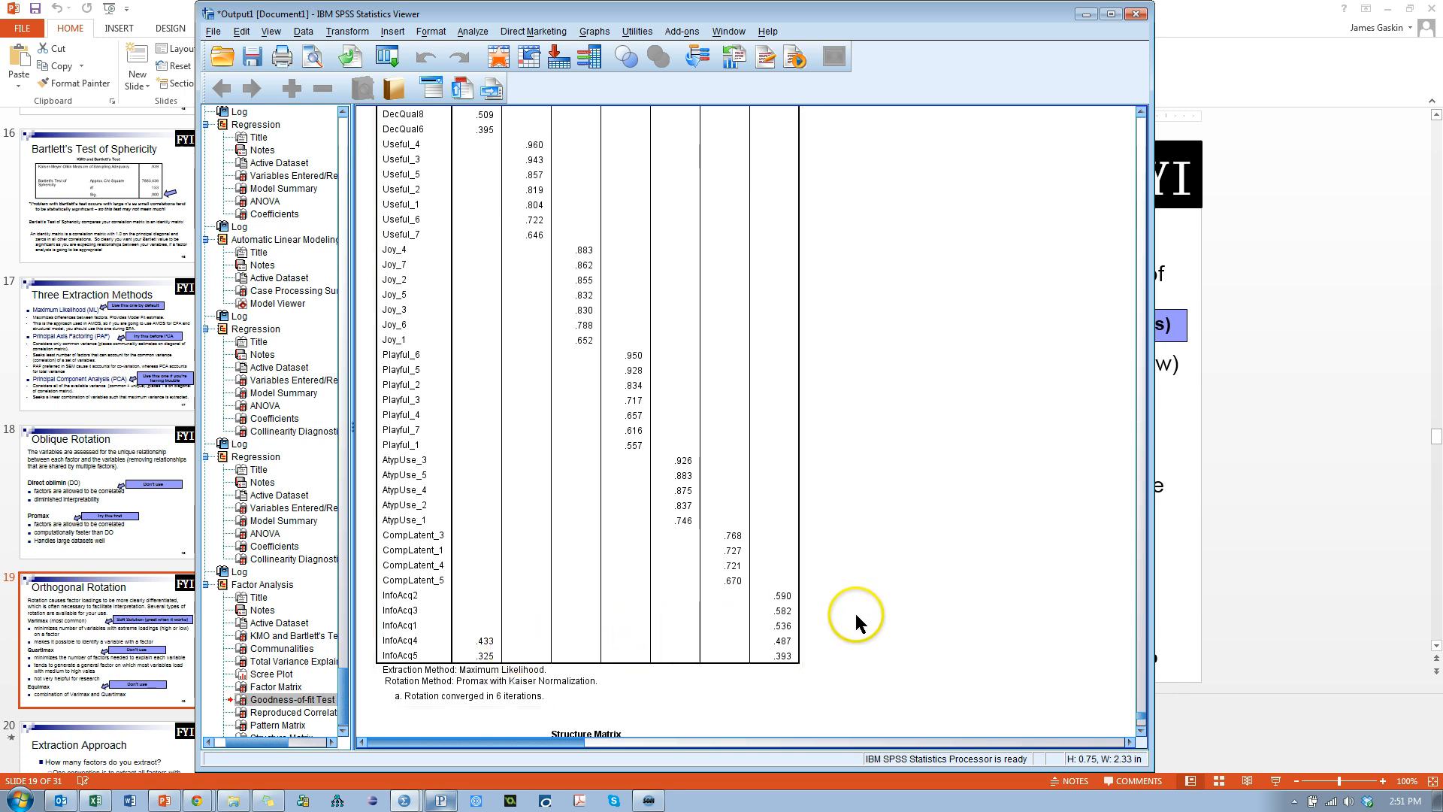
scroll(854, 607, "up", 3)
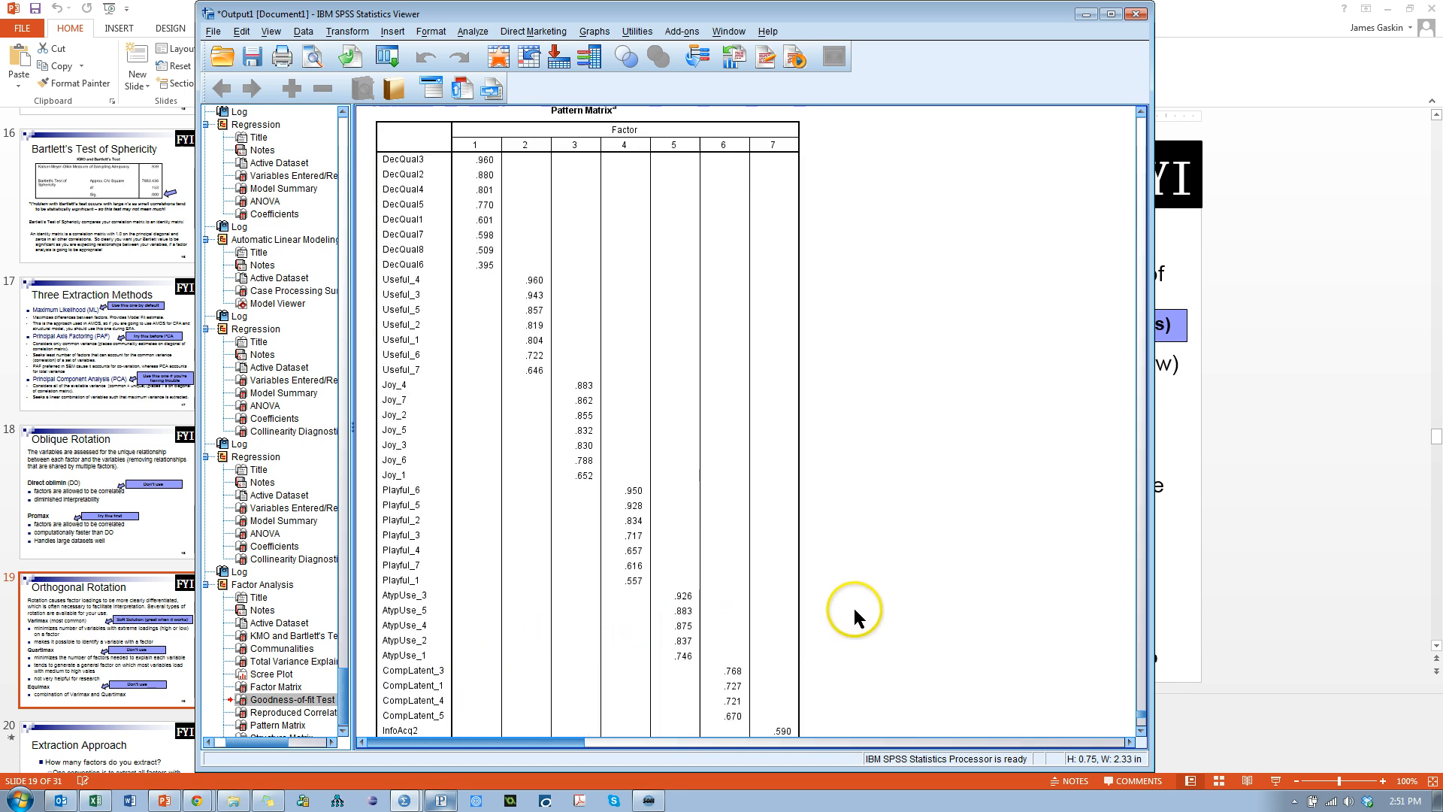
- Check the Pattern Matrix for convergent validity, comparing how strongly the items of each construct load together on their own factor
left_click(487, 164)
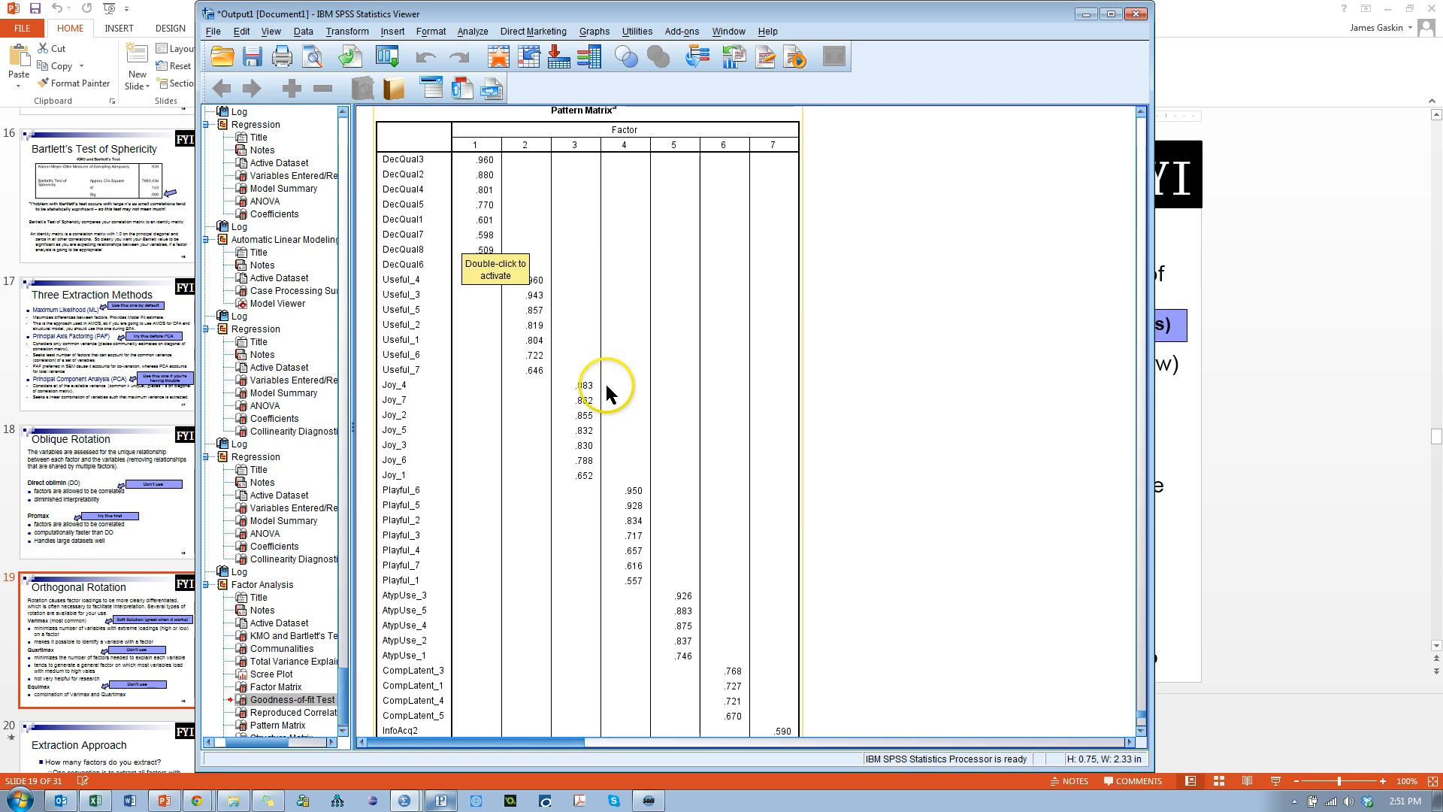
left_click(1033, 321)
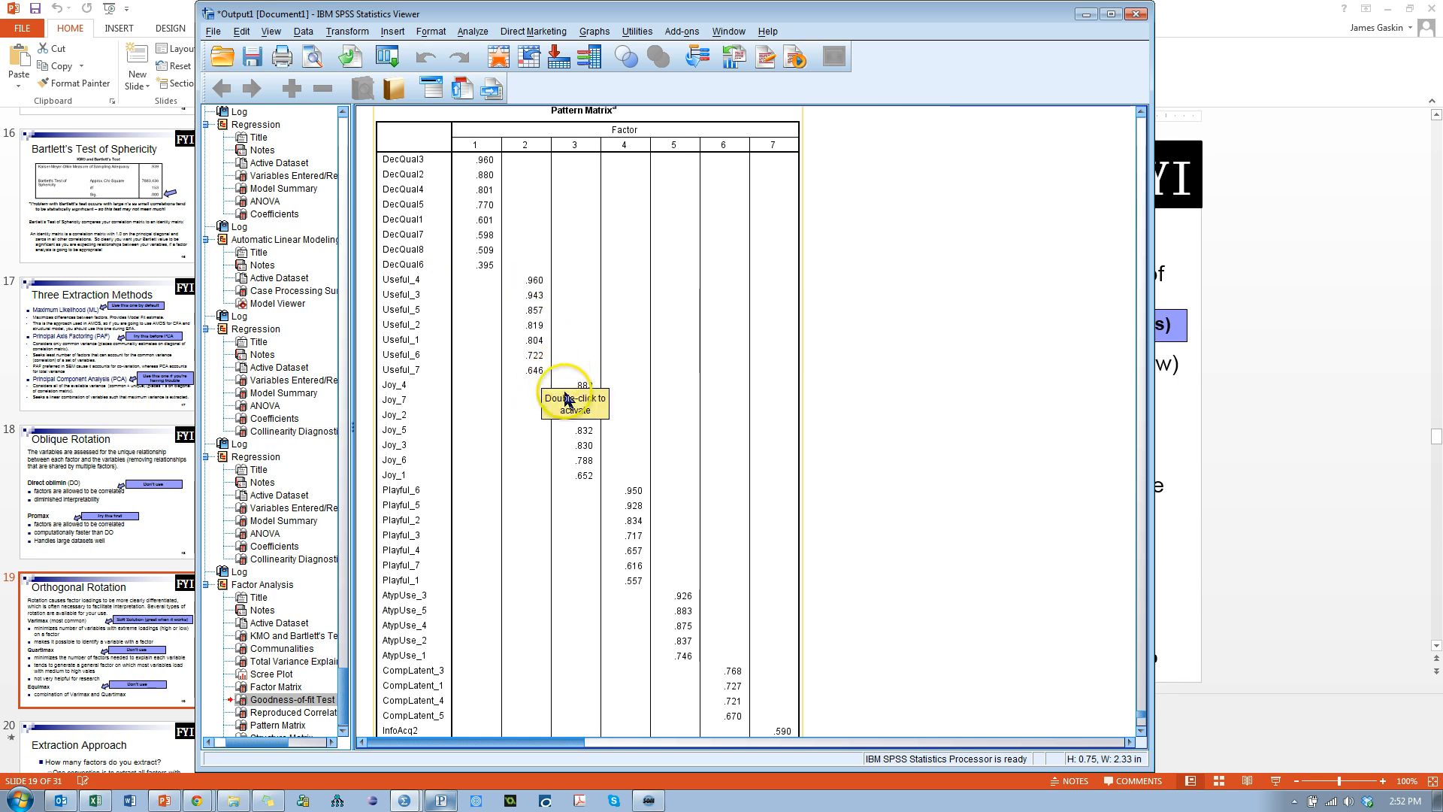
scroll(629, 413, "down", 3)
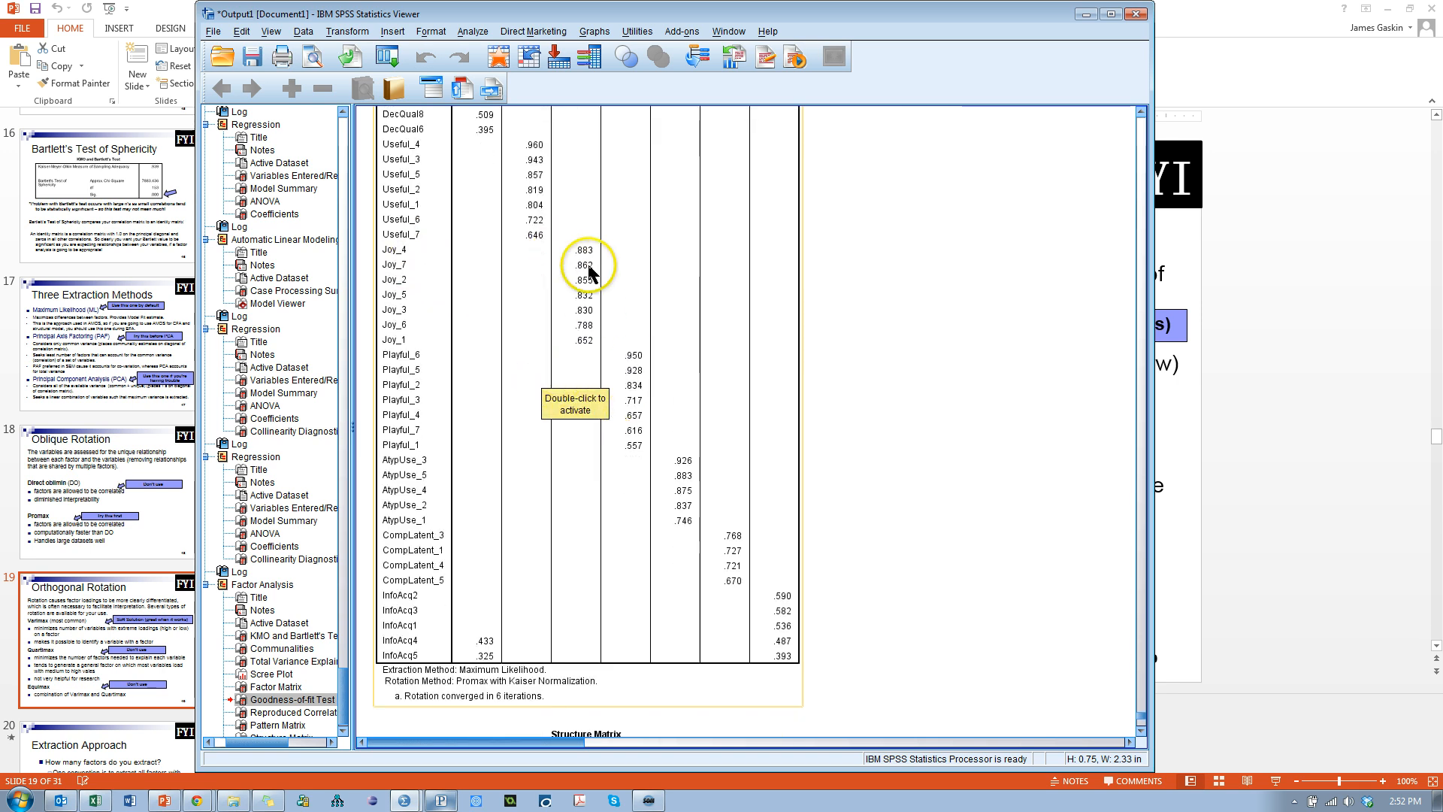
scroll(686, 335, "down", 1)
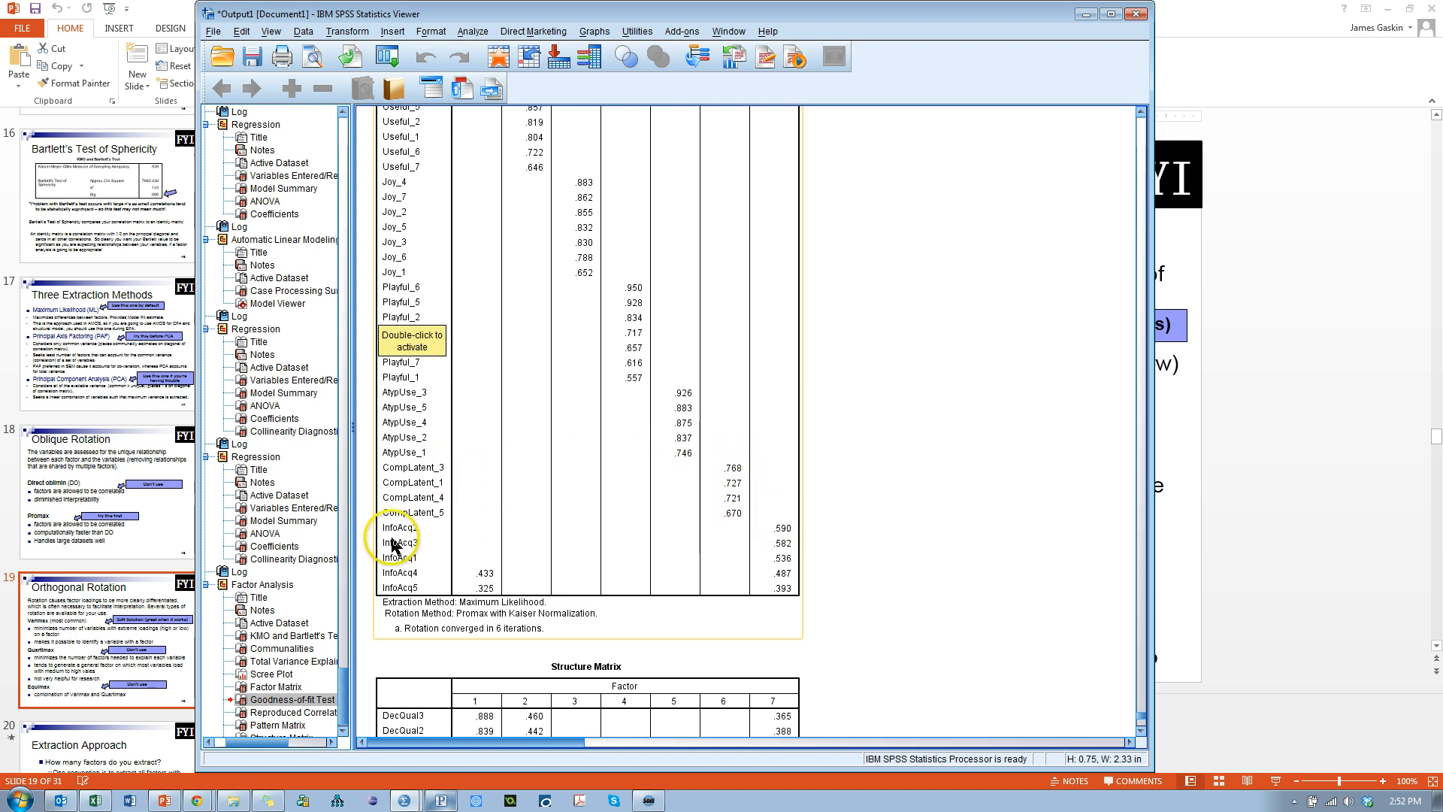
scroll(793, 534, "down", 2)
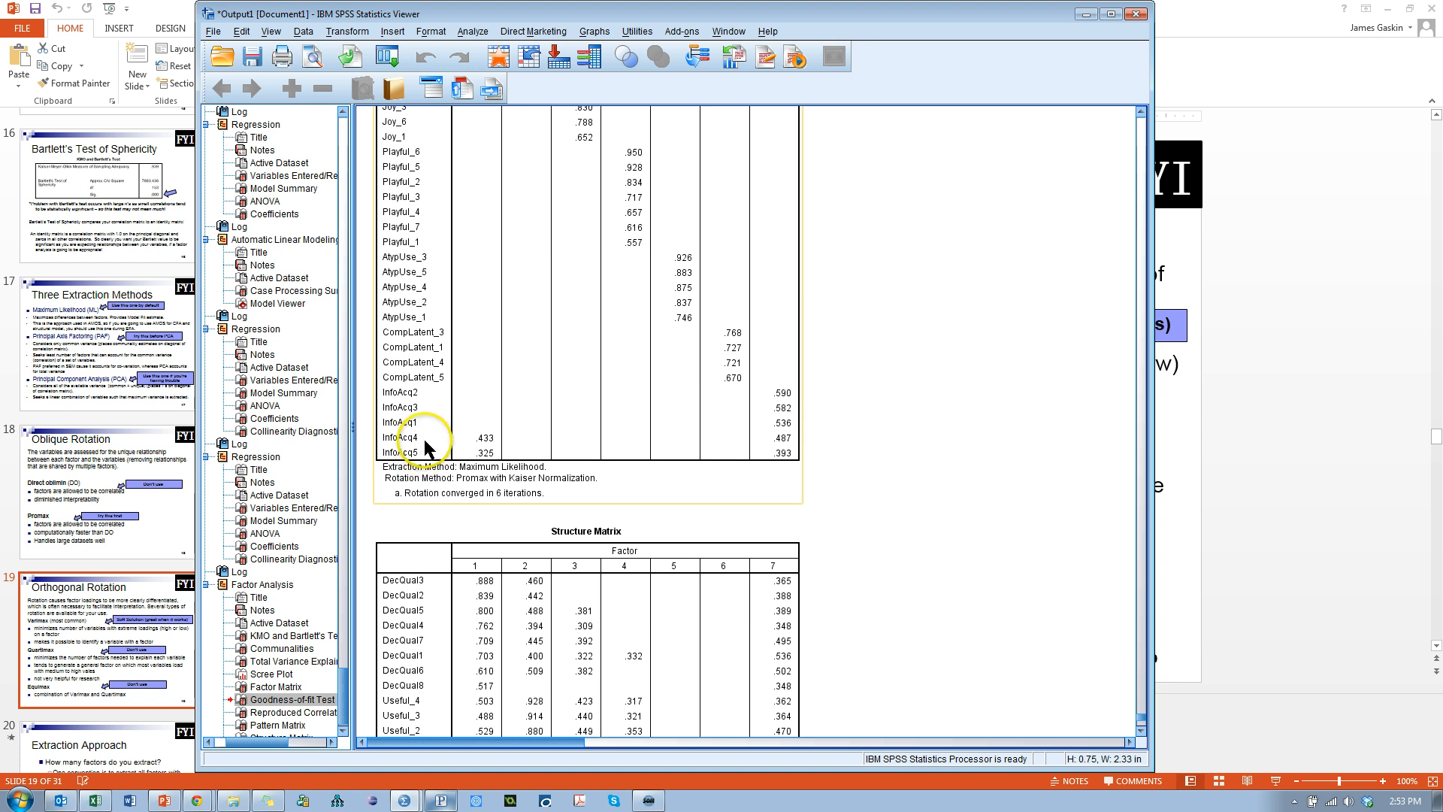
left_click(849, 428)
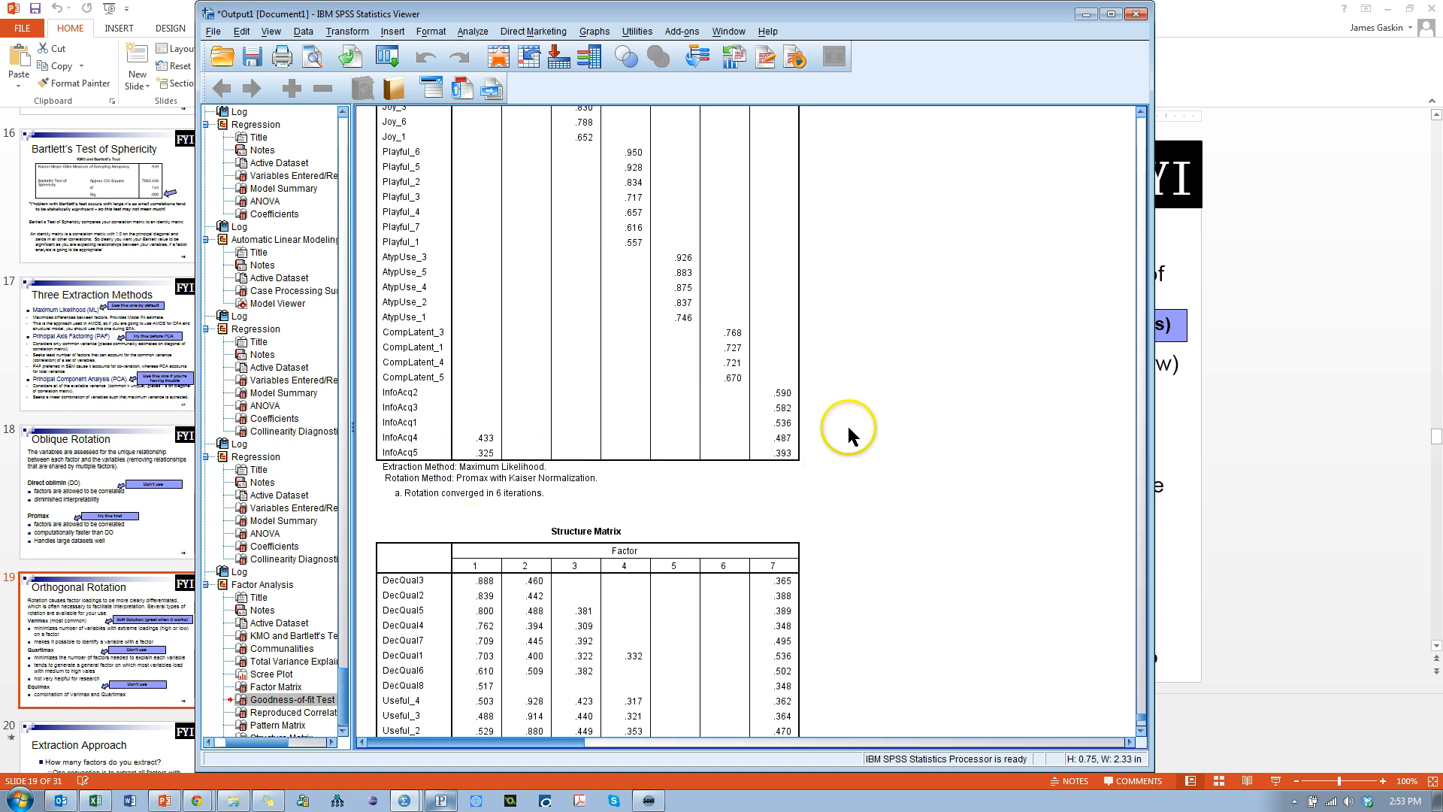
left_click(541, 418)
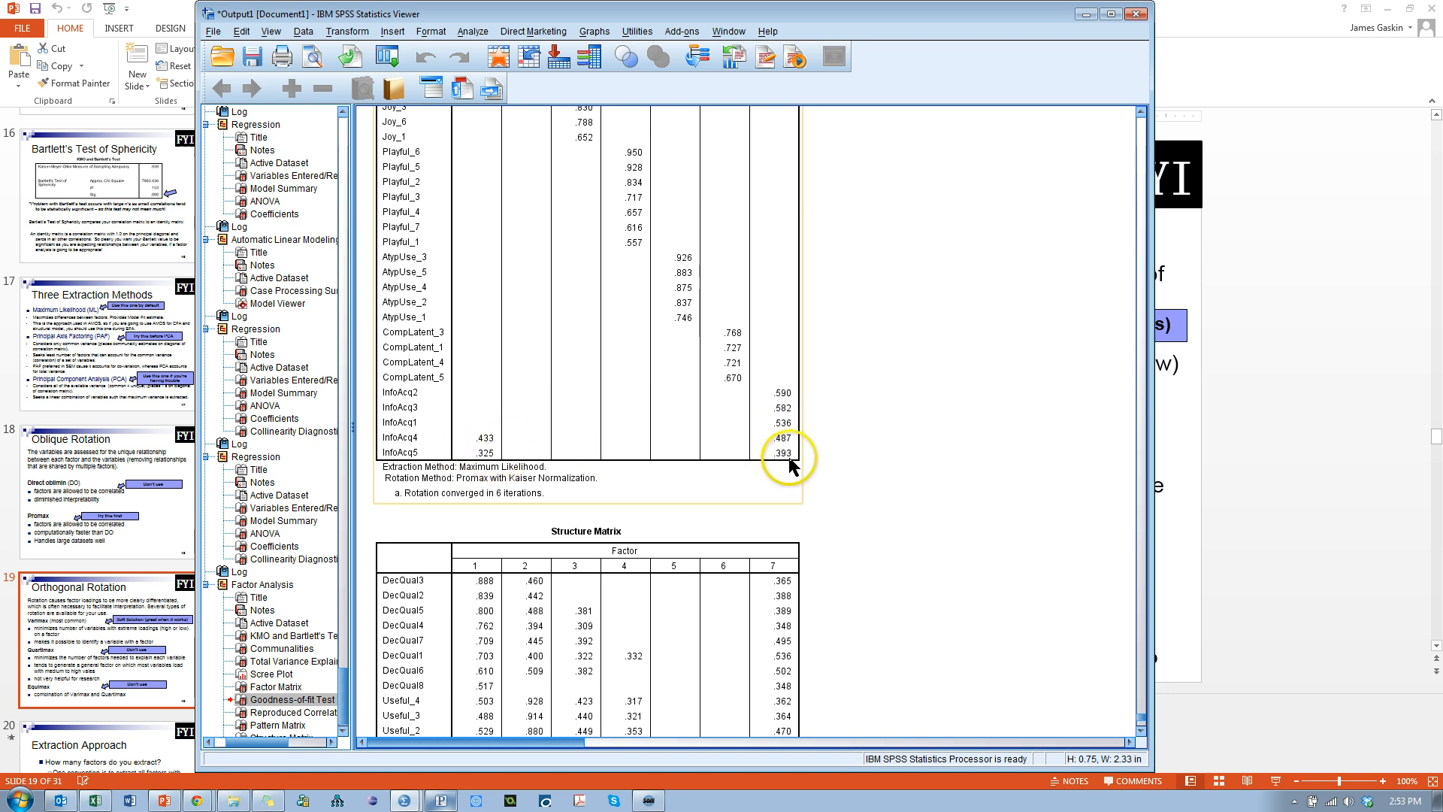
scroll(506, 445, "up", 5)
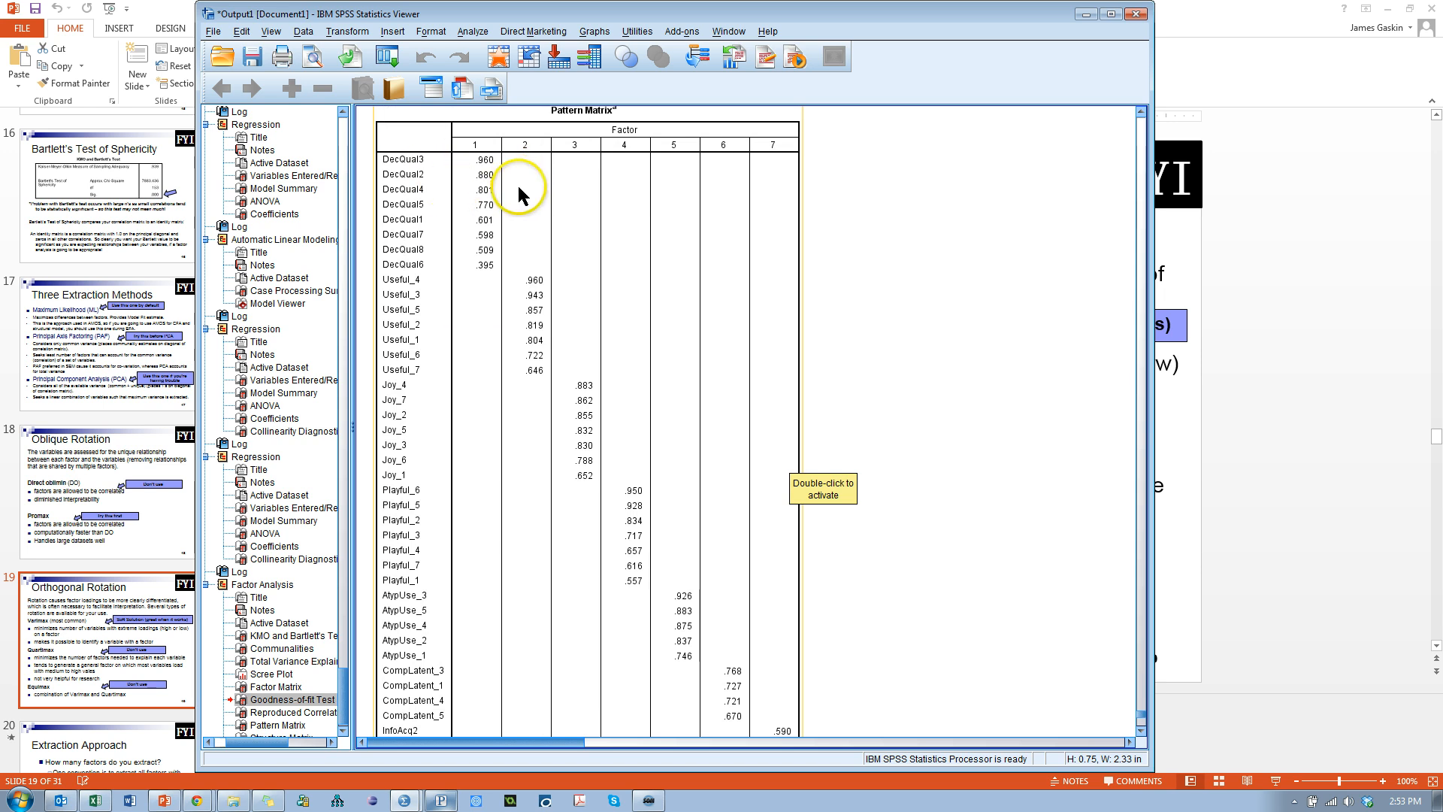
- Compare the InfoAcq4 and InfoAcq5 loadings on factors 1 and 7 with the DecQual loadings in the Pattern Matrix
scroll(590, 286, "down", 4)
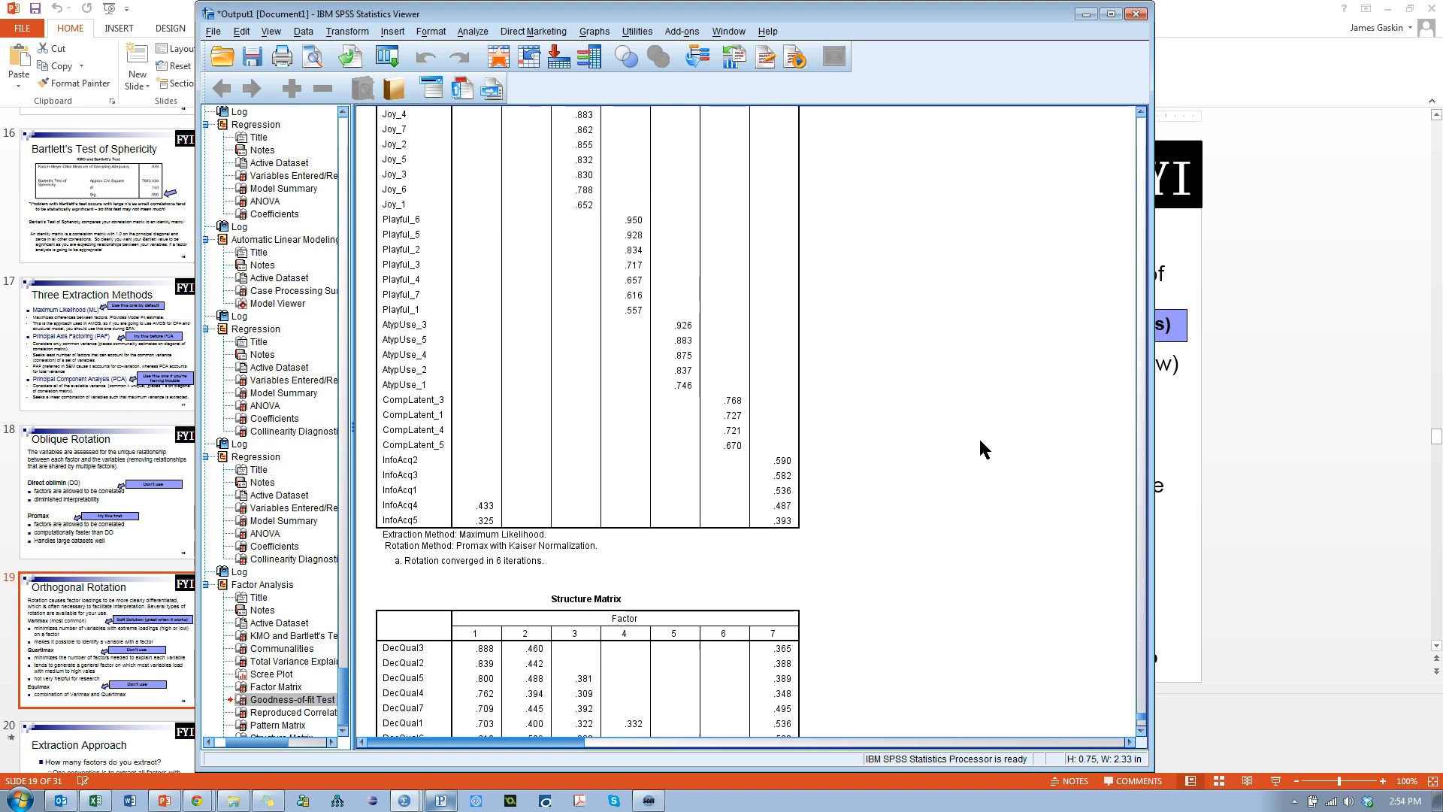
scroll(979, 436, "up", 5)
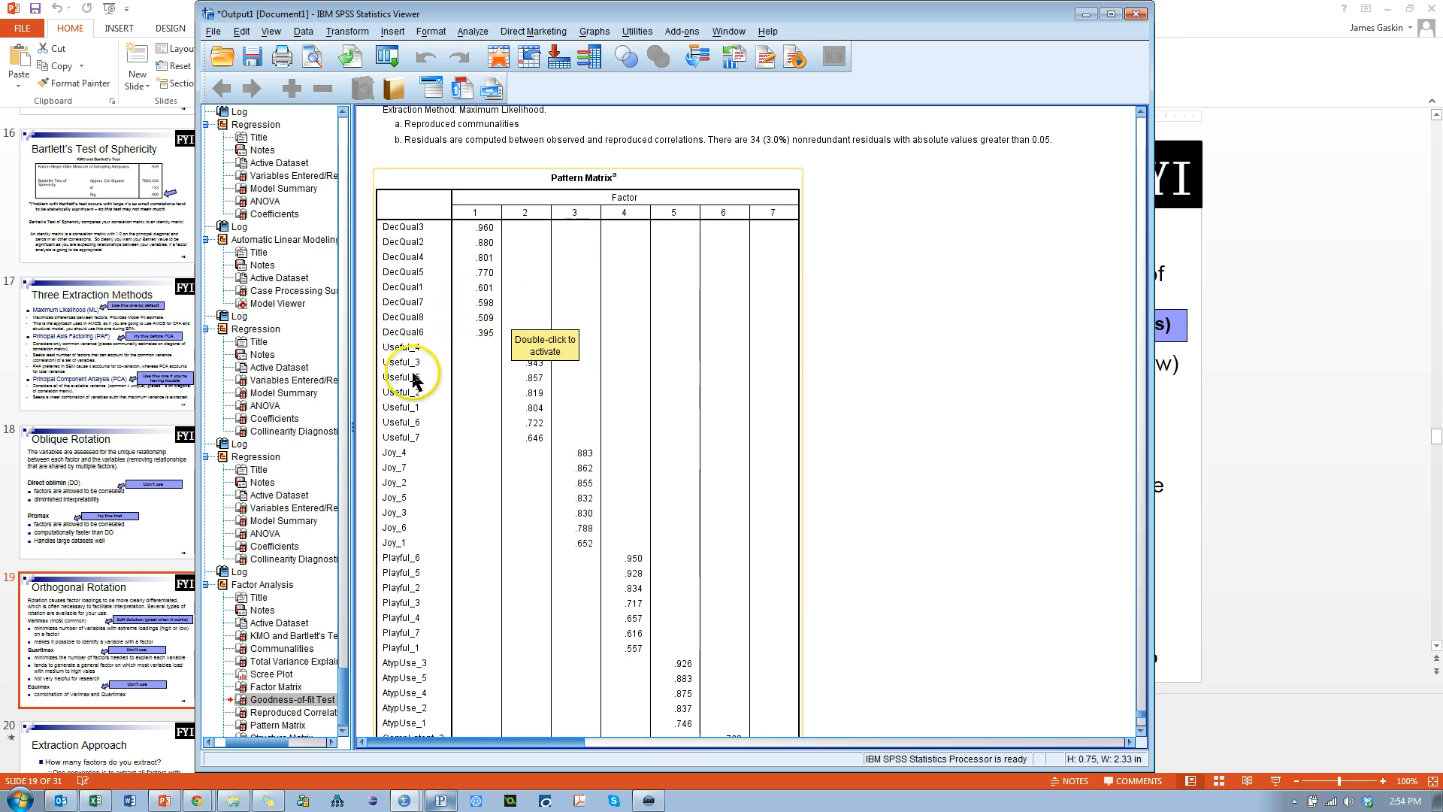
scroll(415, 338, "down", 3)
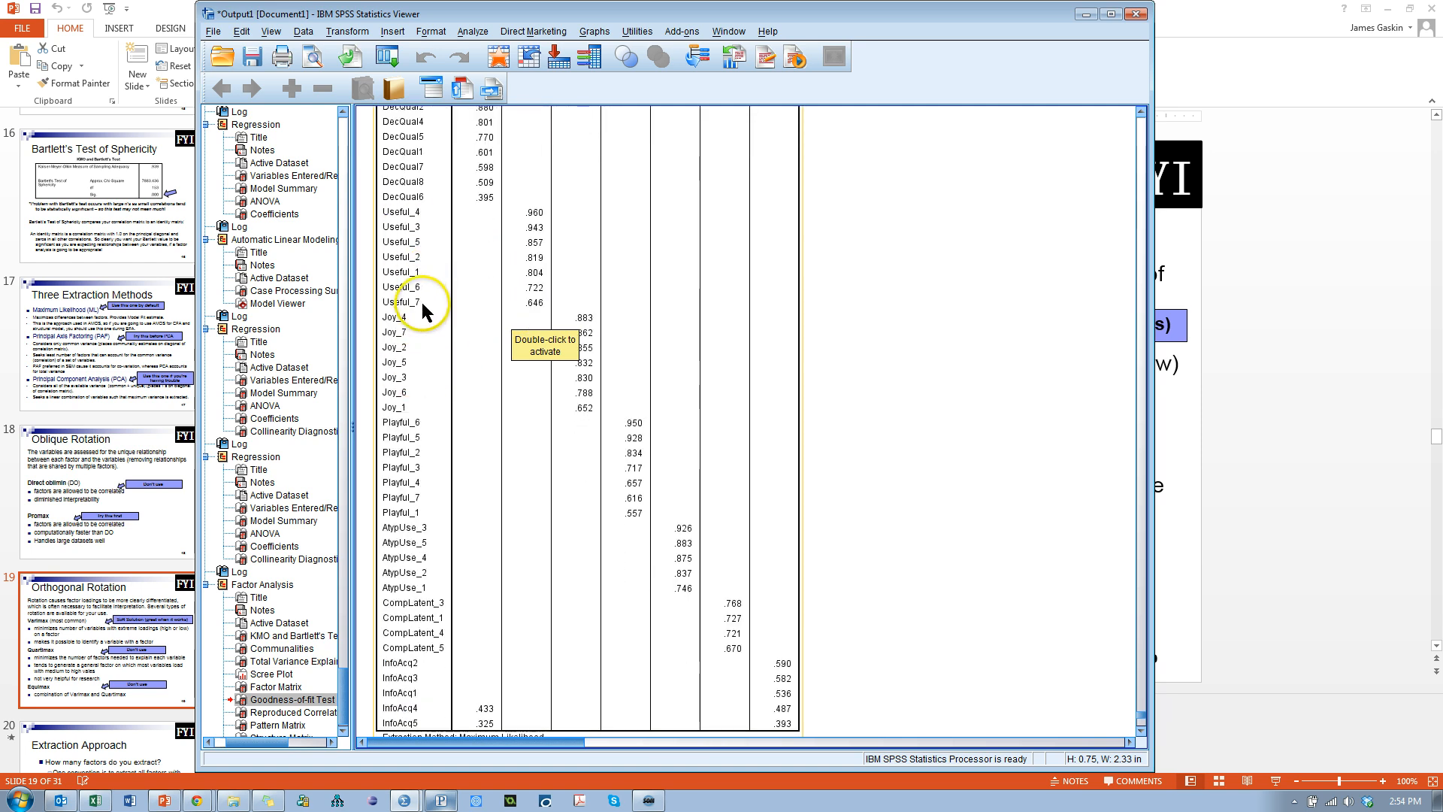
scroll(421, 300, "down", 3)
scroll(421, 354, "down", 2)
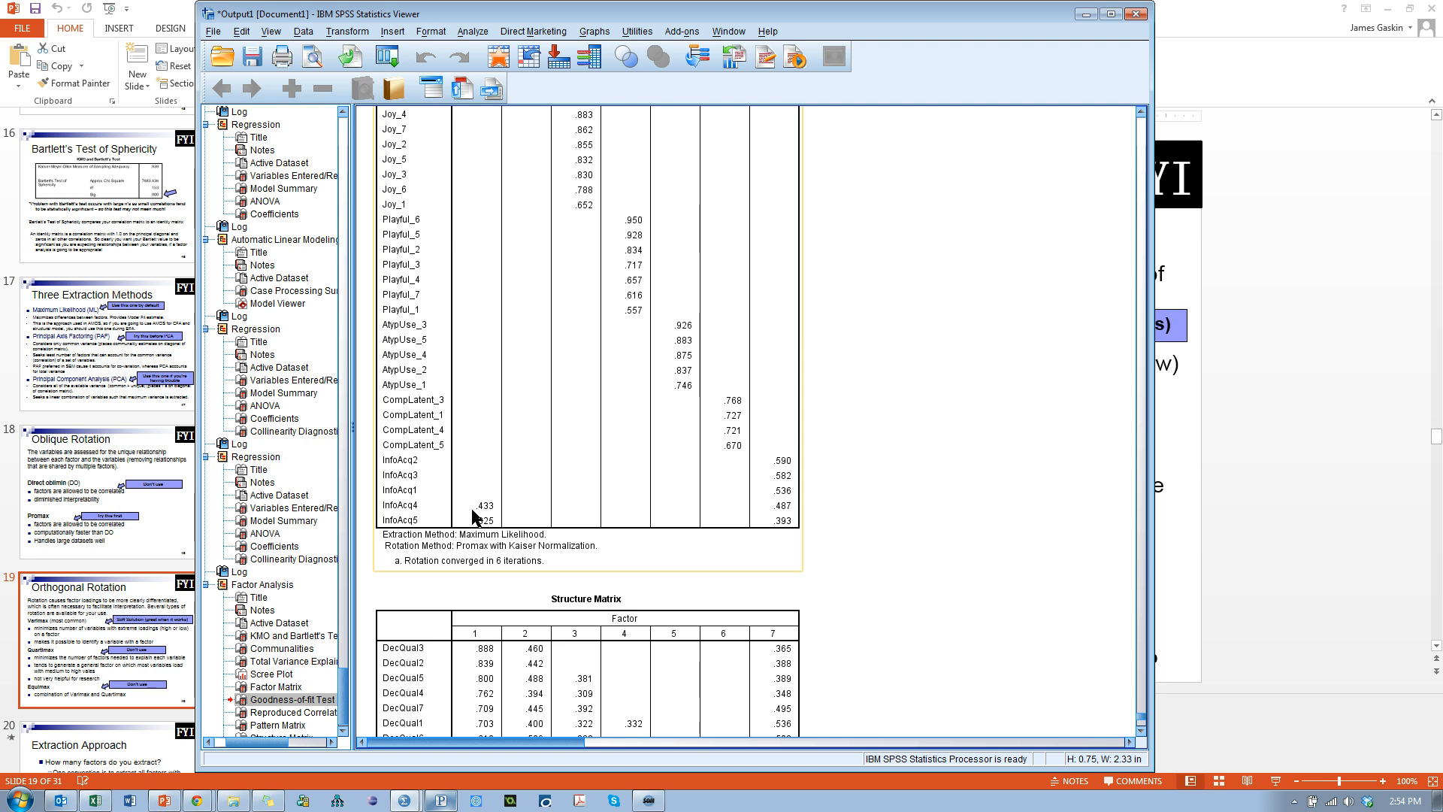
scroll(473, 514, "up", 3)
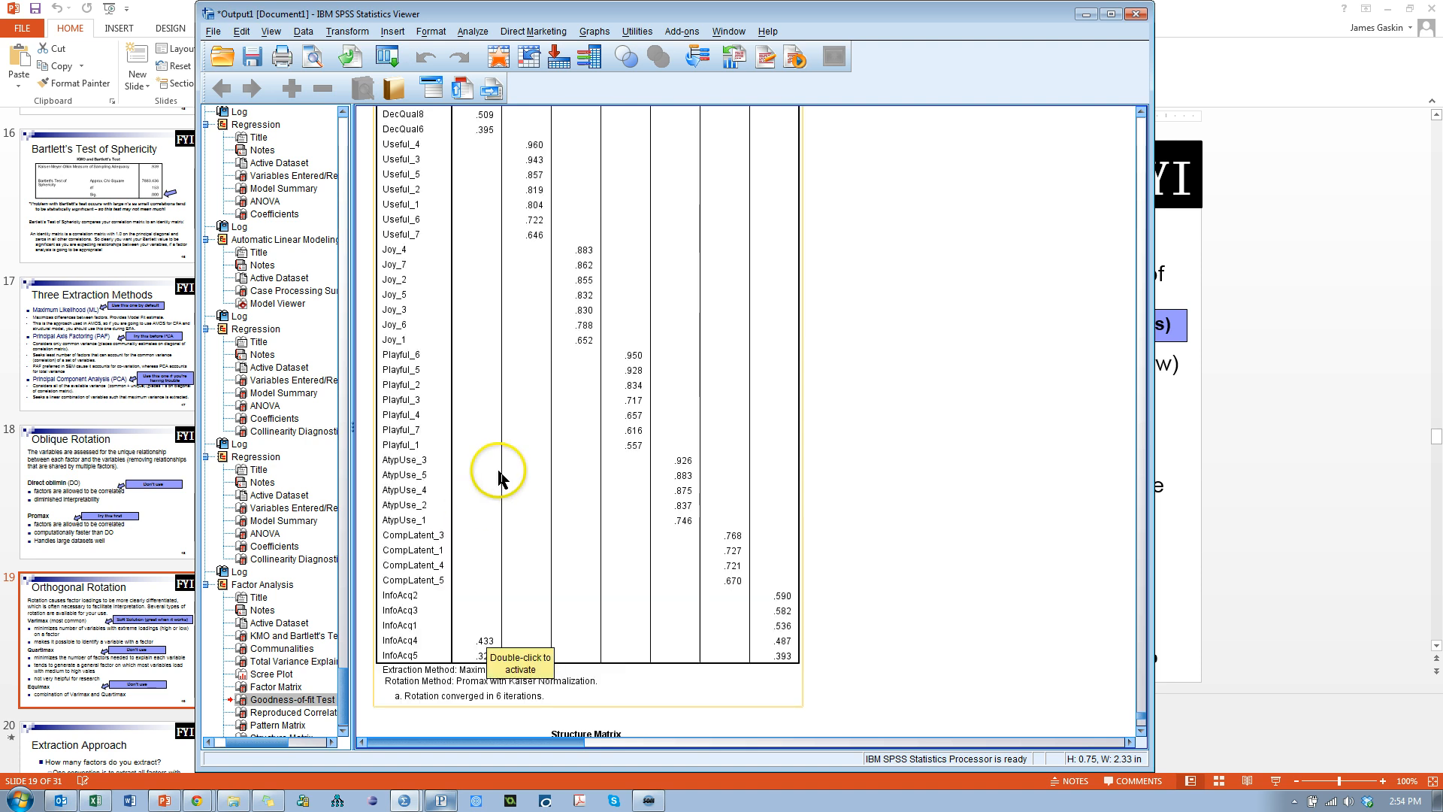
left_click(577, 483)
scroll(841, 485, "up", 3)
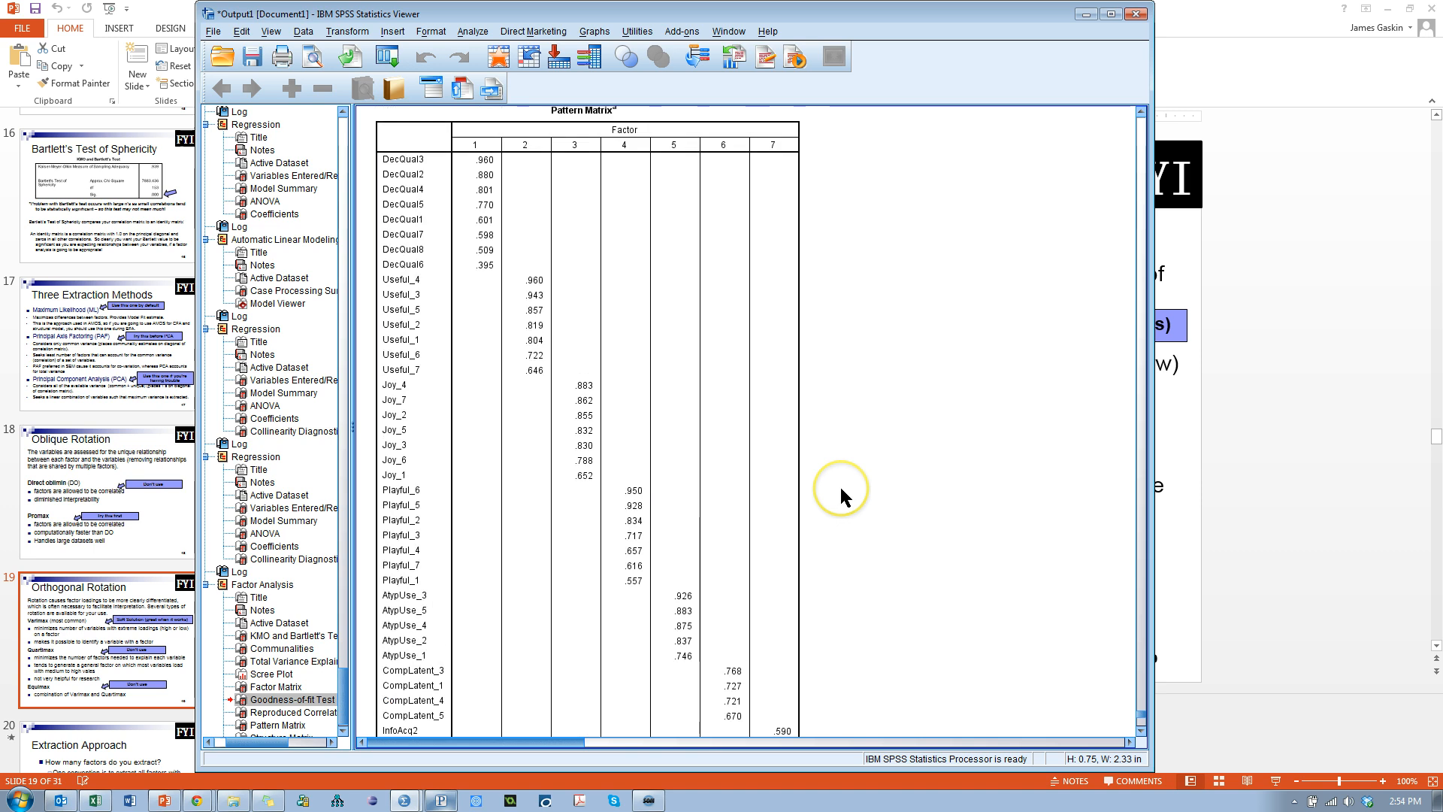
left_click(754, 471)
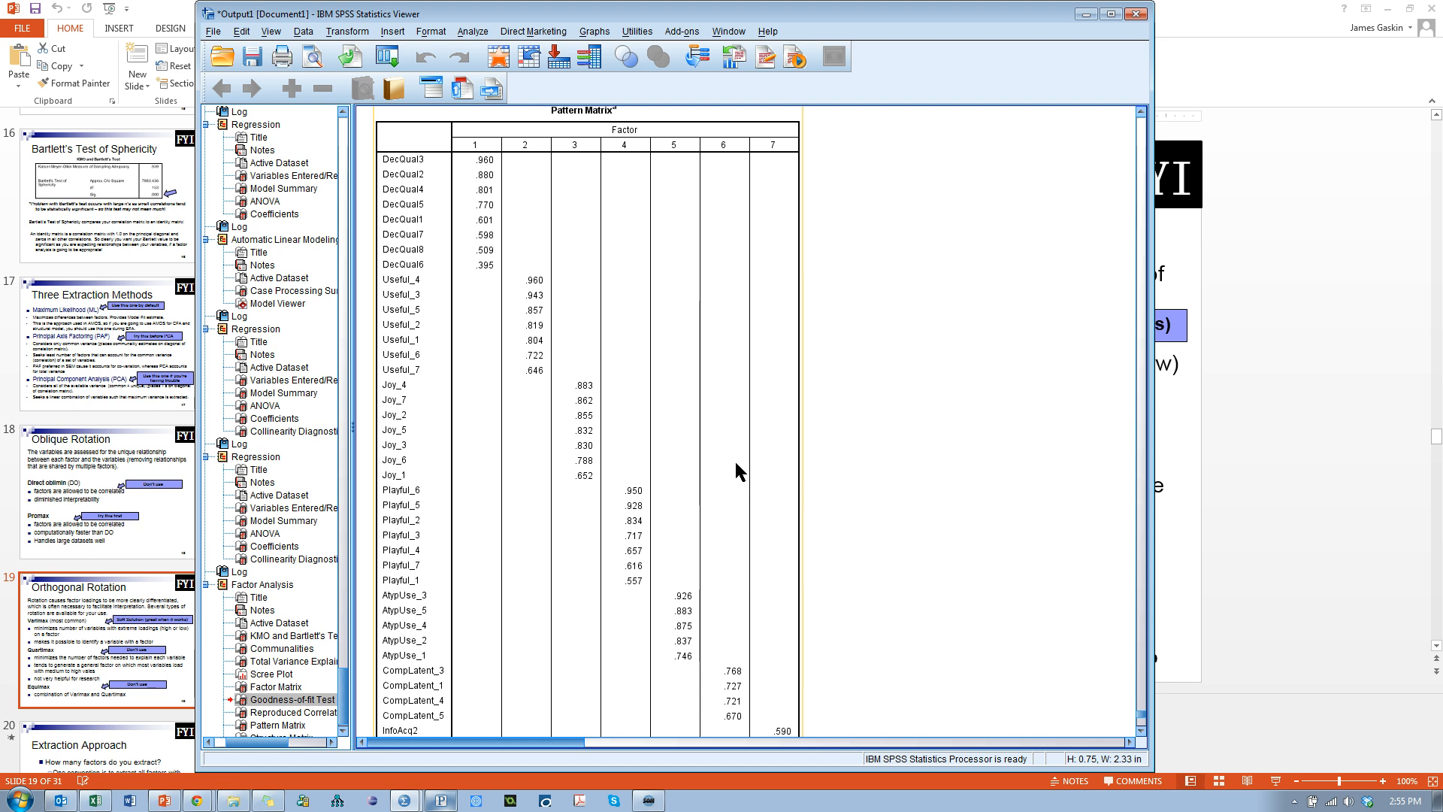
scroll(779, 529, "down", 6)
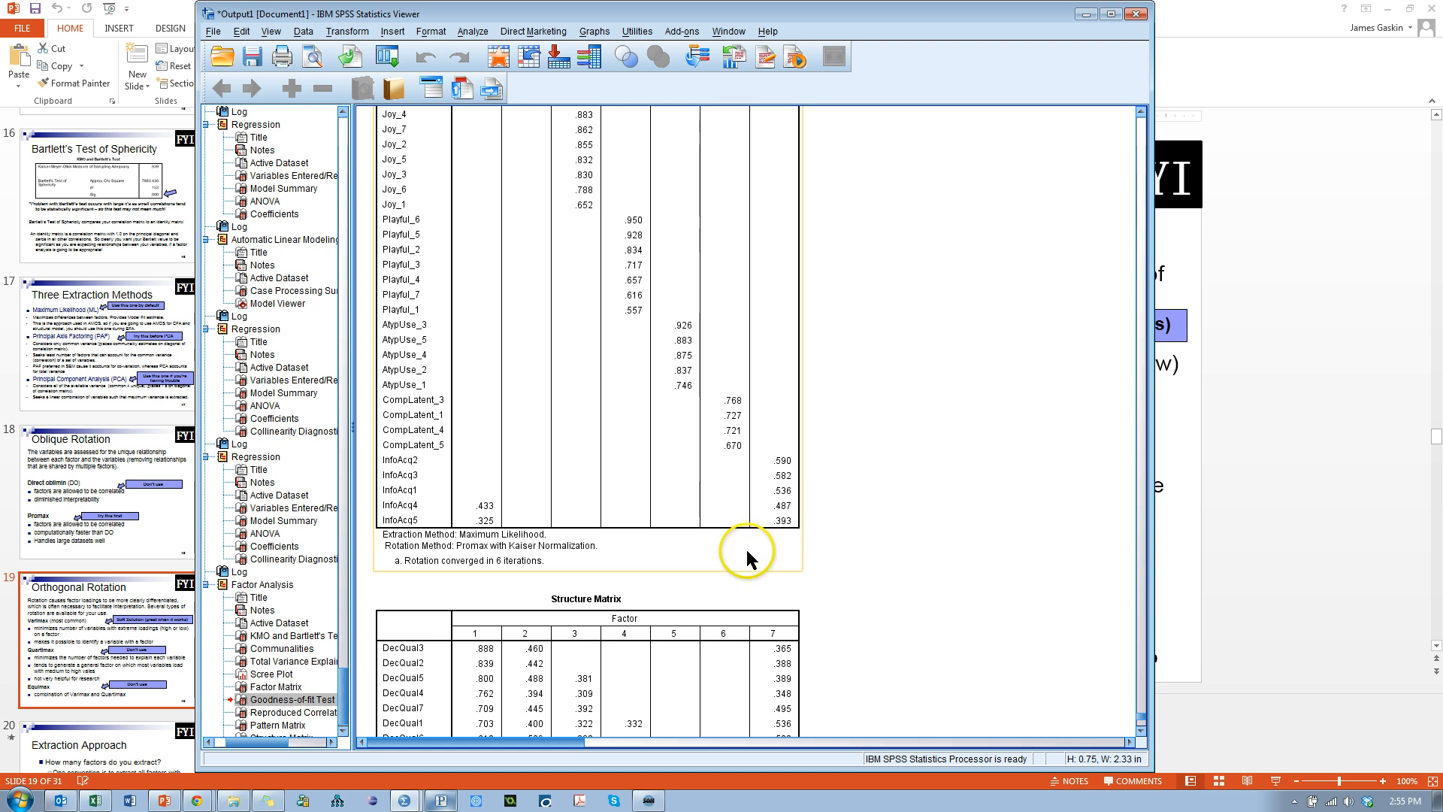
- Remove the AtypUse, CompLatent, Joy, Playful and Useful items from the factor analysis and rerun it with only the InfoAcq and DecQual items
left_click(386, 57)
left_click(417, 85)
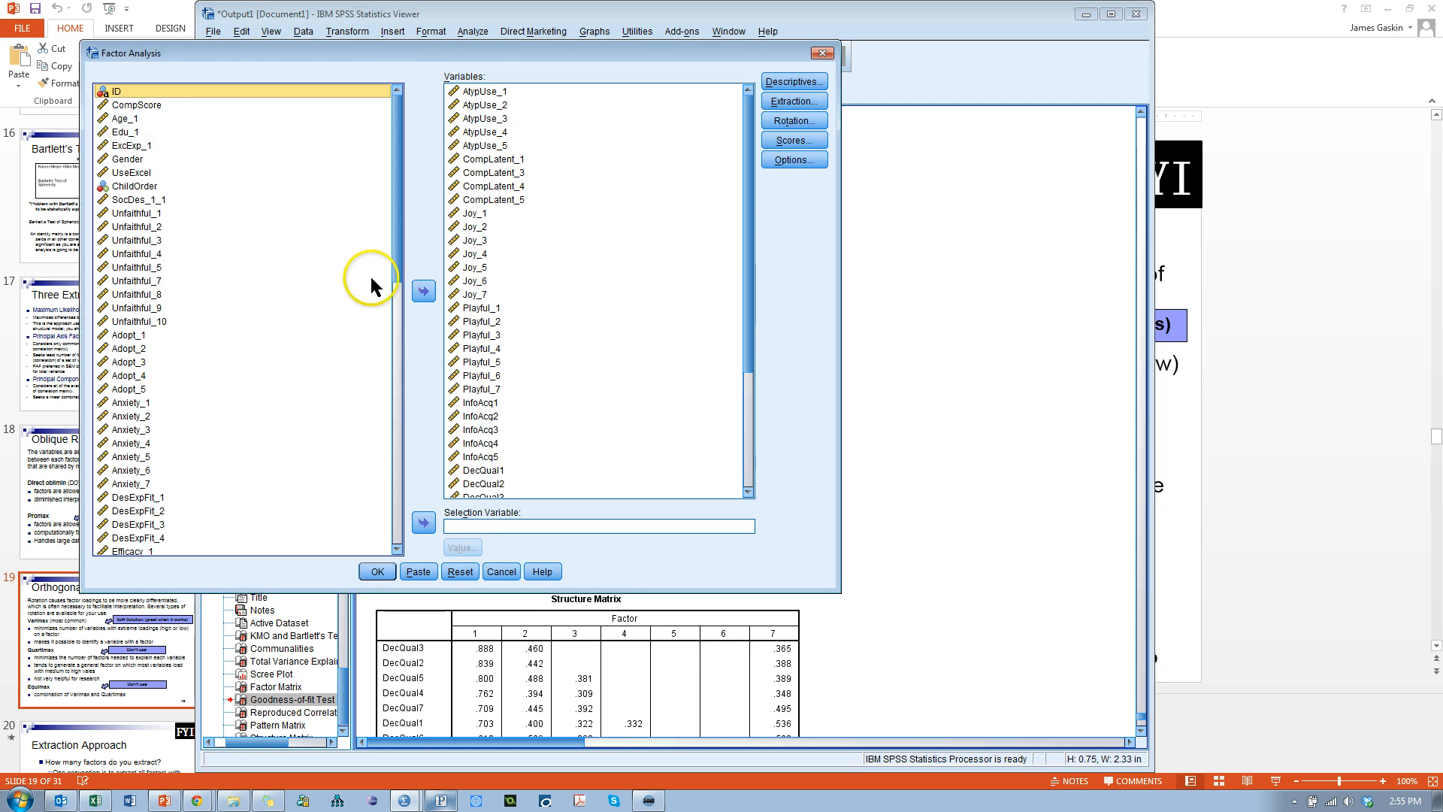
left_click(496, 92)
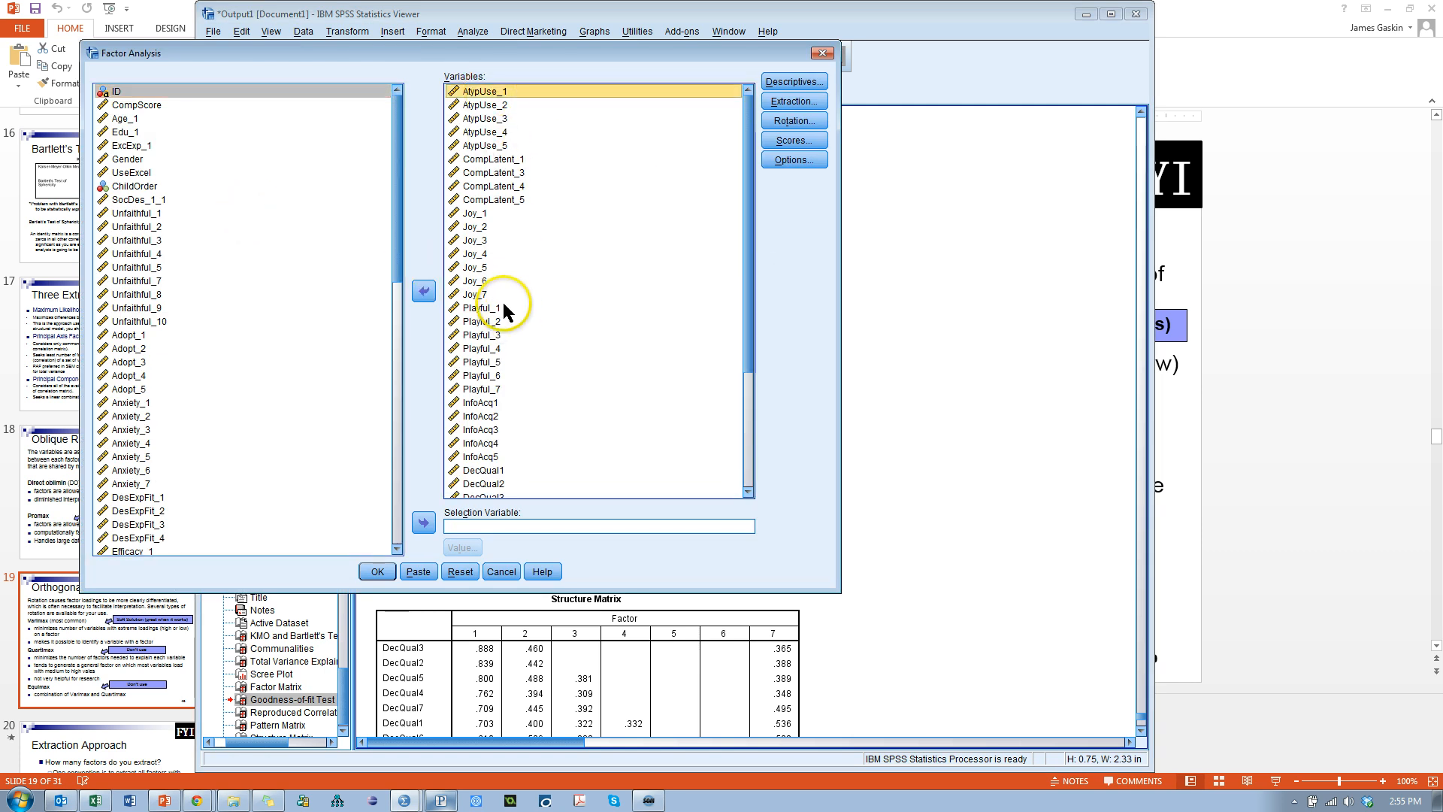
left_click(503, 387, "shift")
left_click(423, 291)
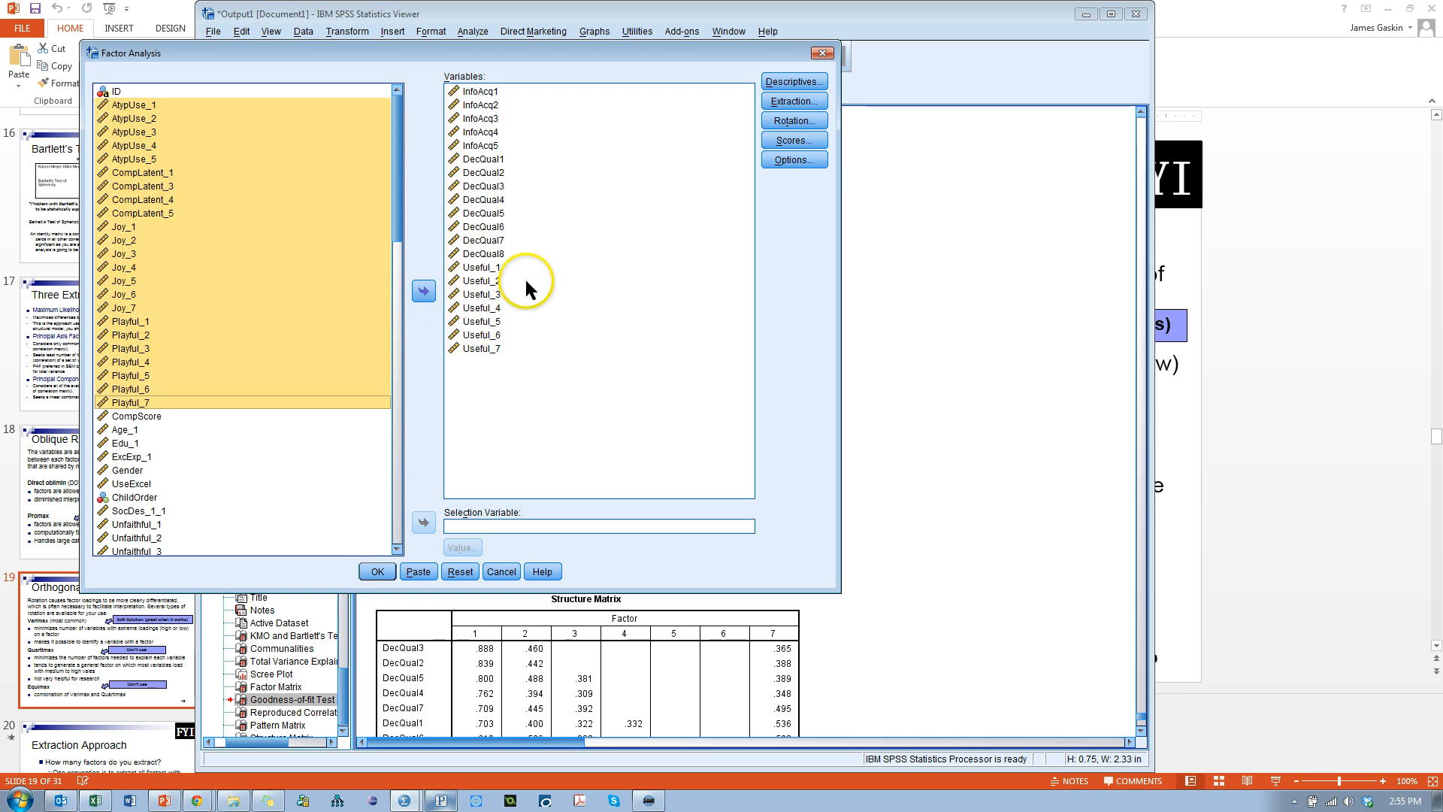
left_click(496, 268)
left_click(483, 347, "shift")
left_click(424, 291)
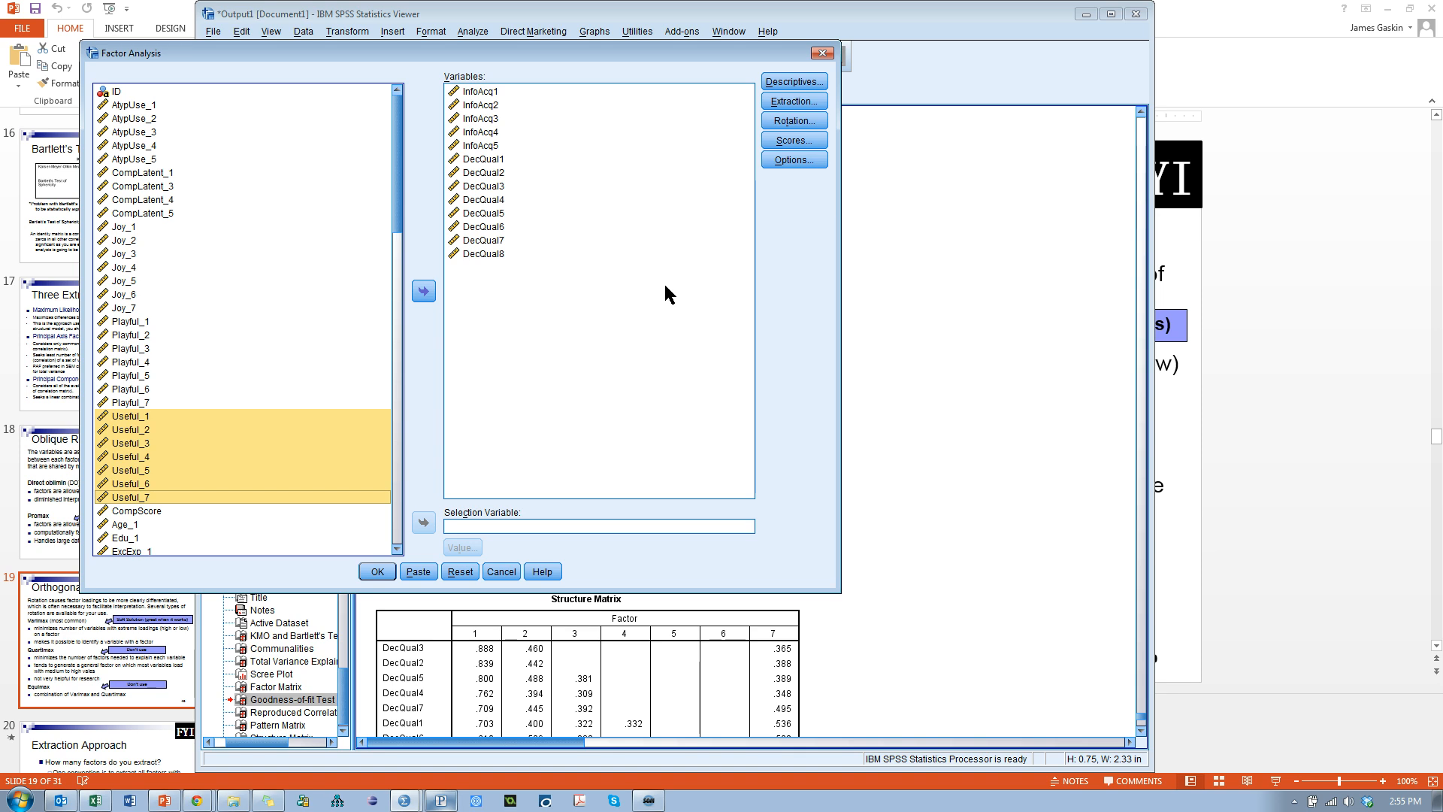
left_click(378, 571)
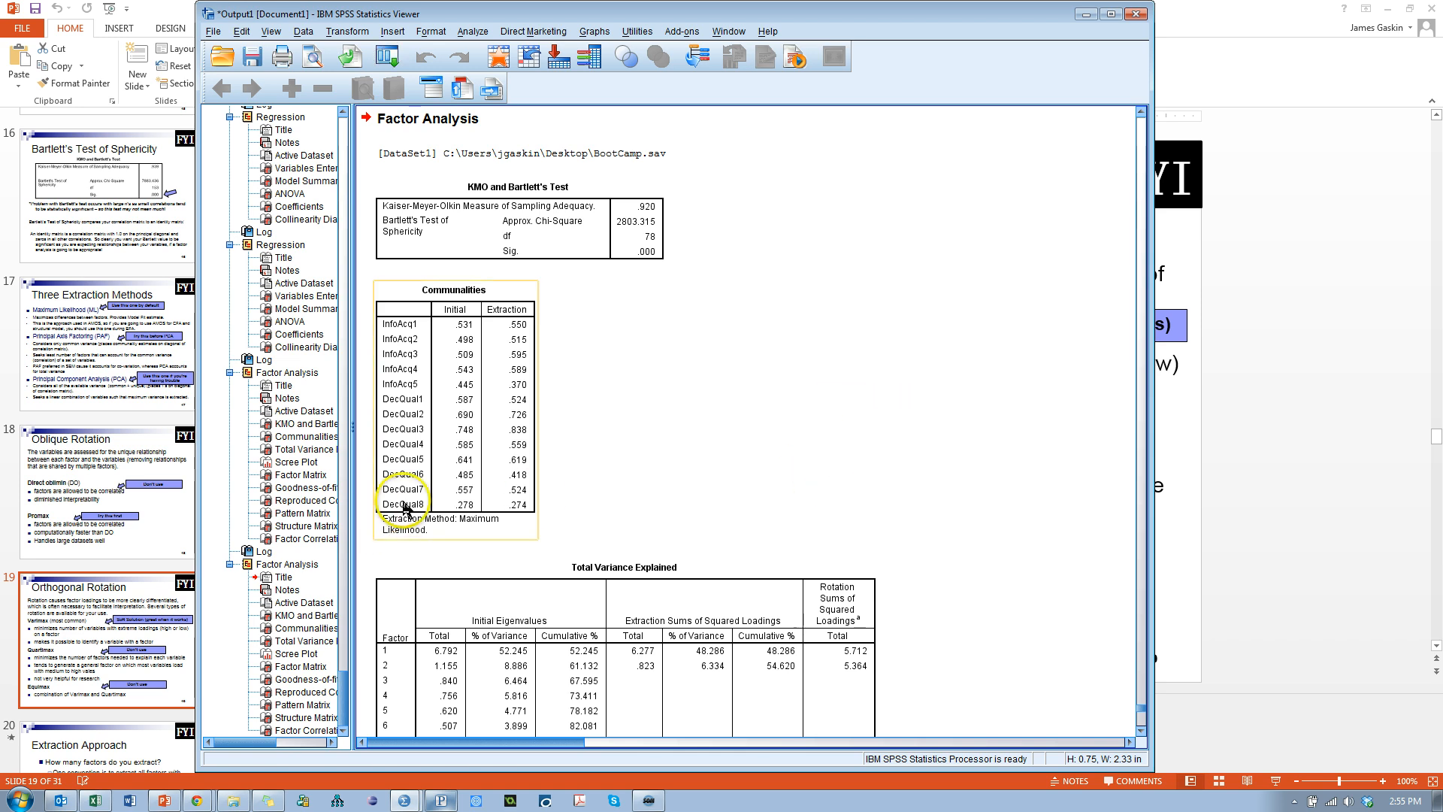
- Review the reduced analysis output from the communalities and total variance through the scree plot, goodness-of-fit and residuals to the Pattern Matrix
scroll(489, 512, "down", 3)
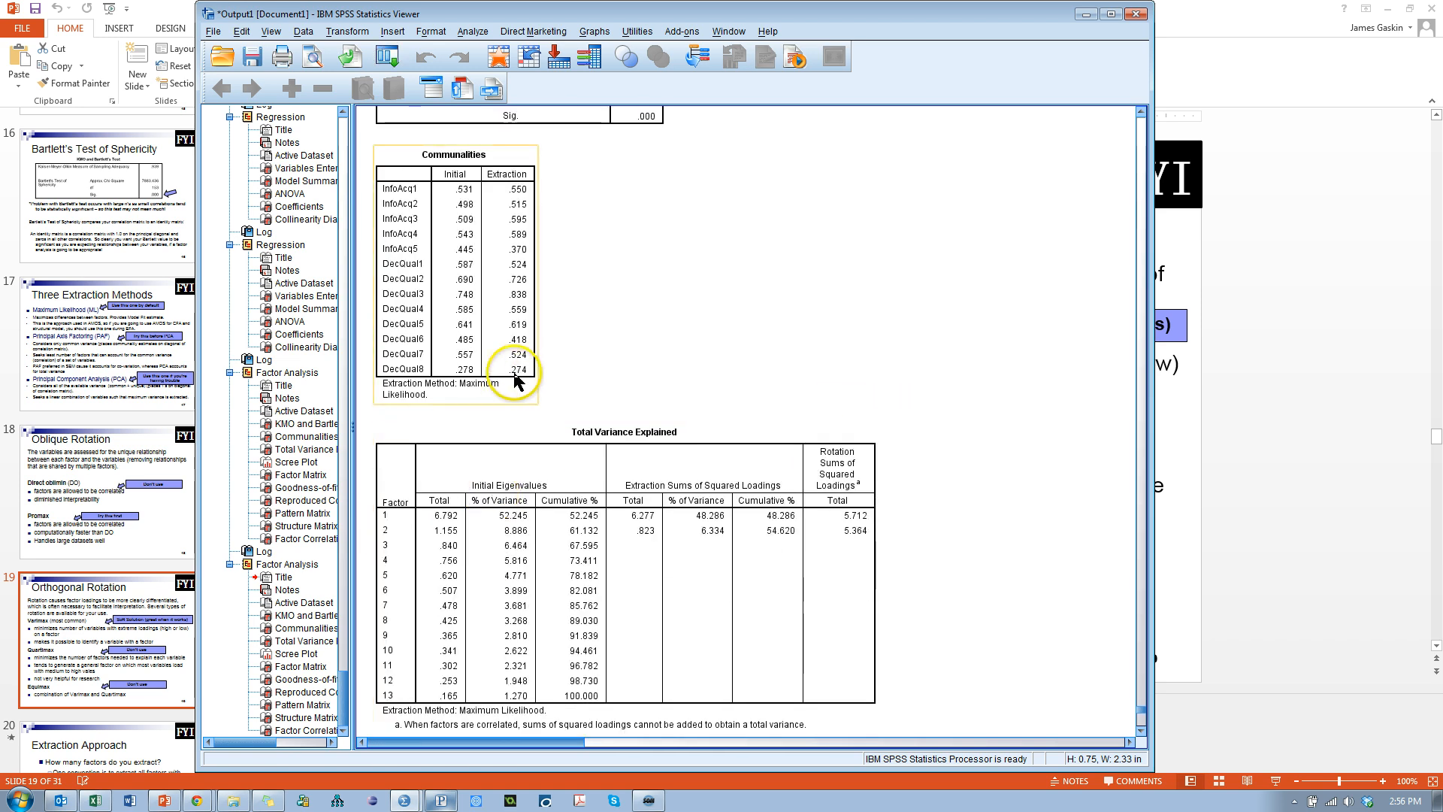
scroll(777, 382, "down", 2)
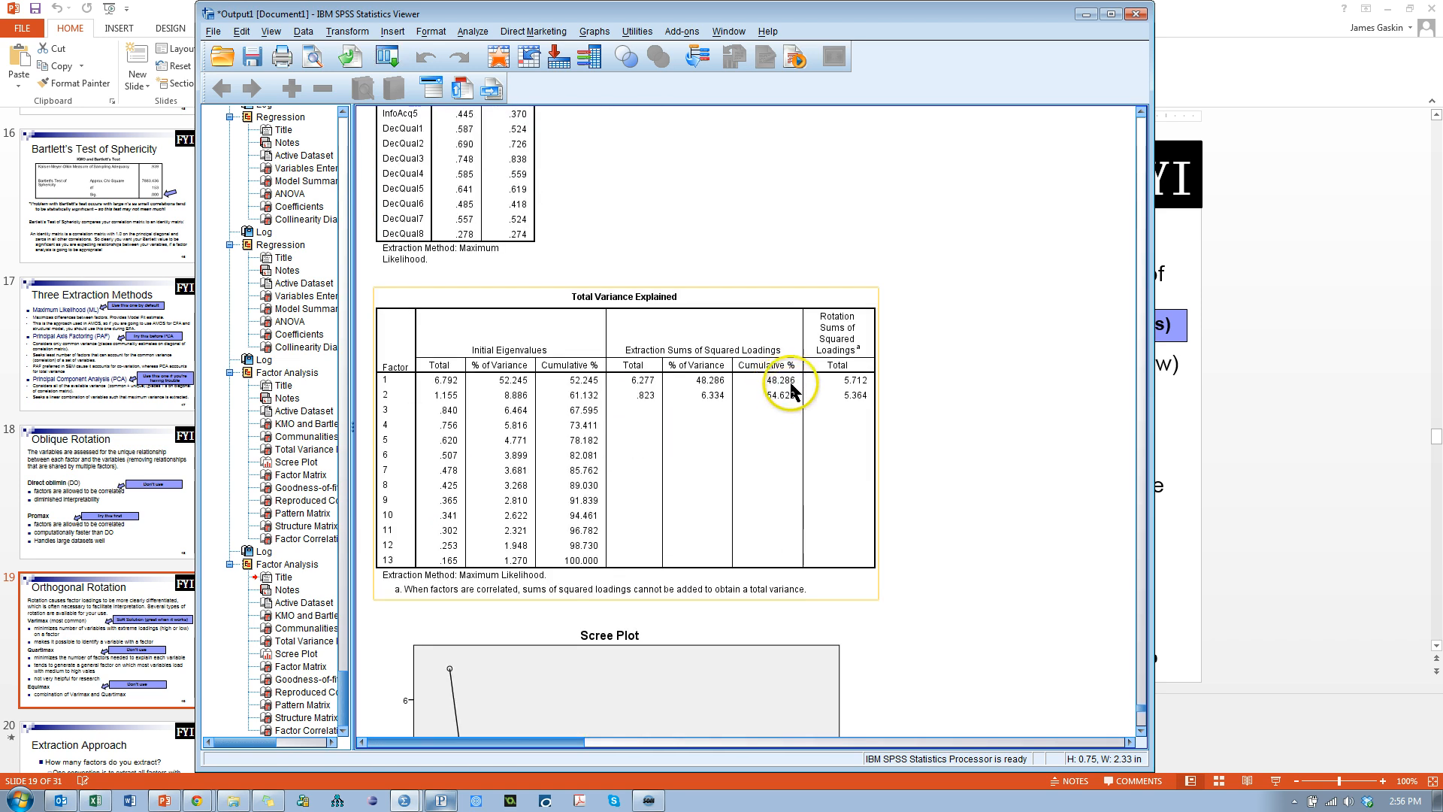
scroll(783, 390, "down", 1)
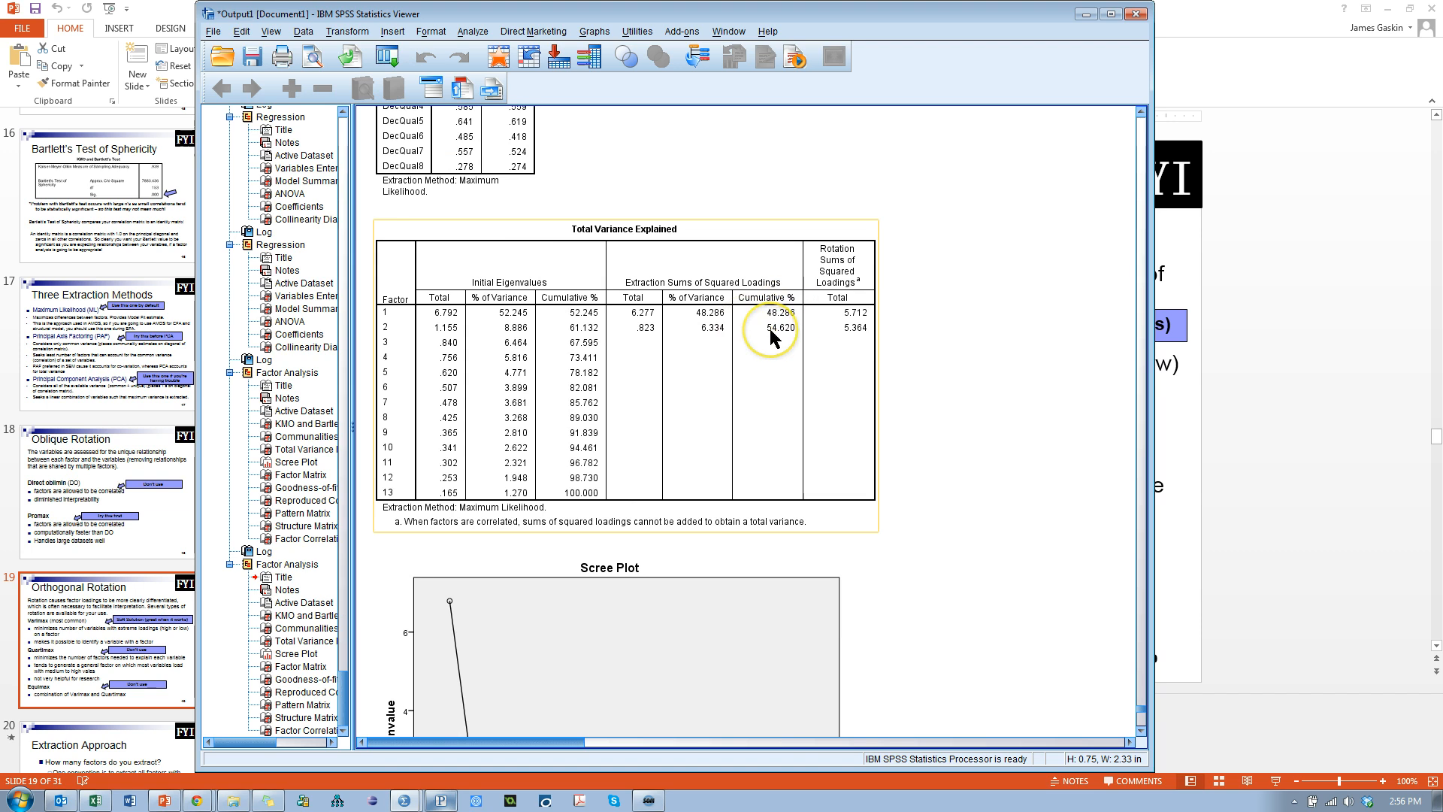
scroll(857, 367, "down", 15)
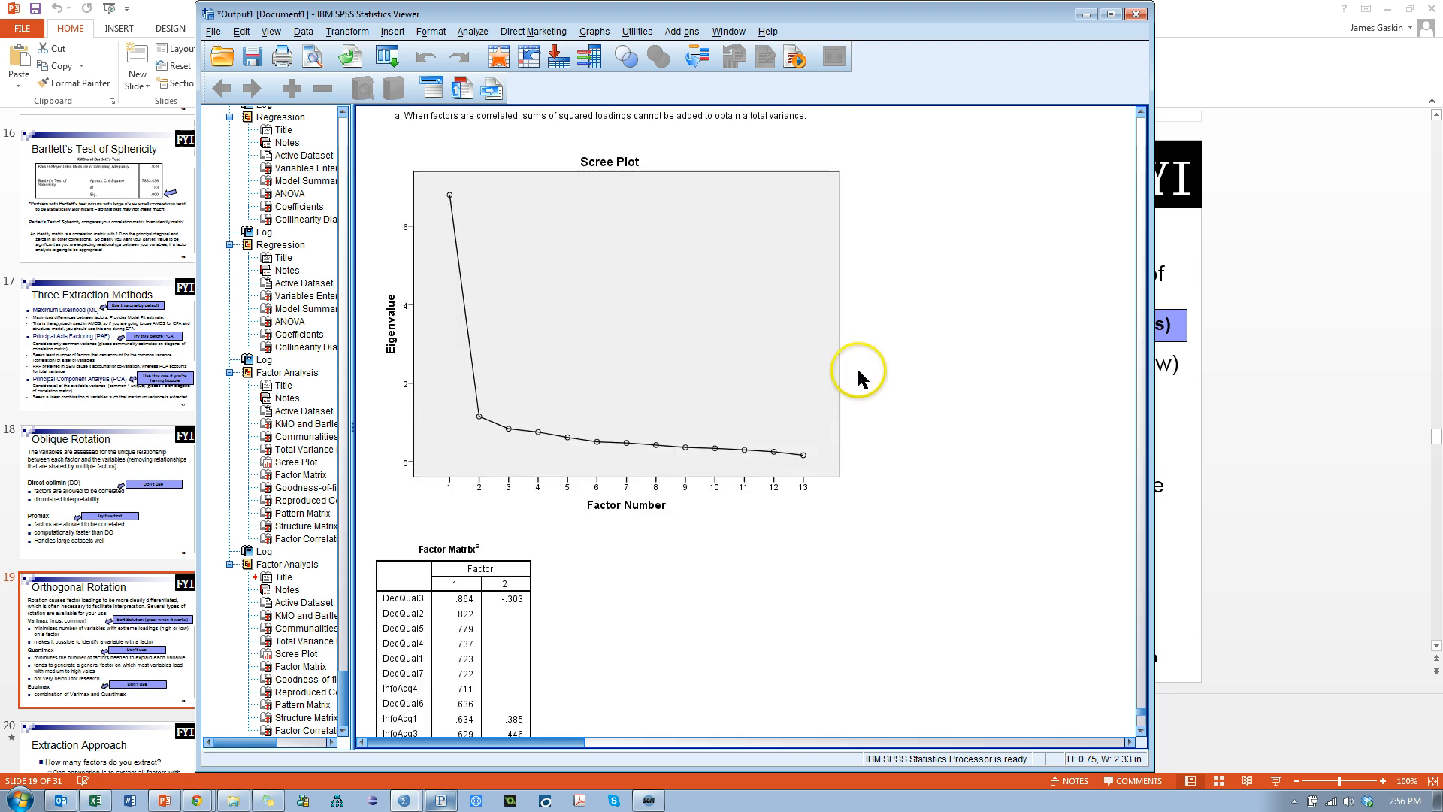
left_click(862, 366)
scroll(814, 363, "down", 1)
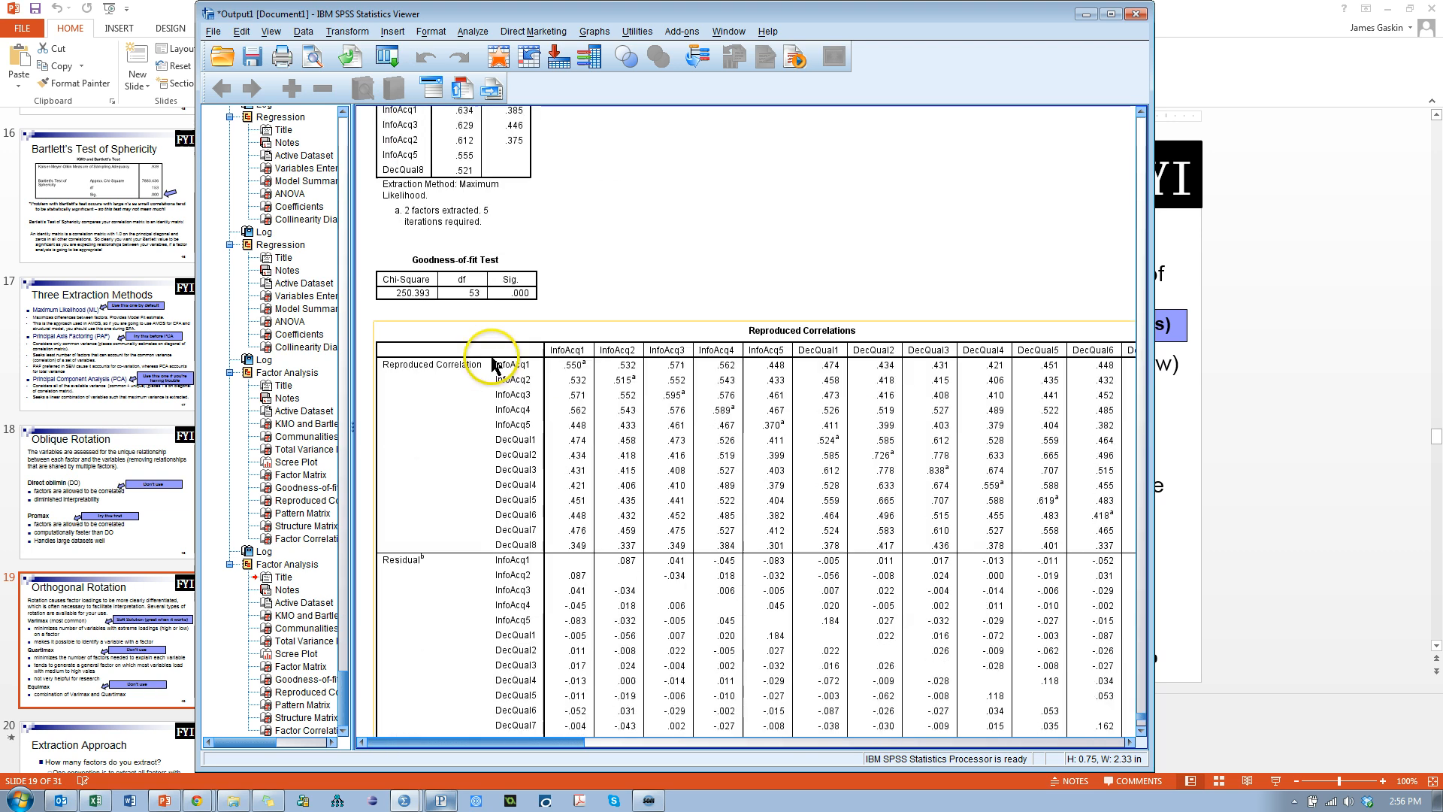
left_click(468, 295)
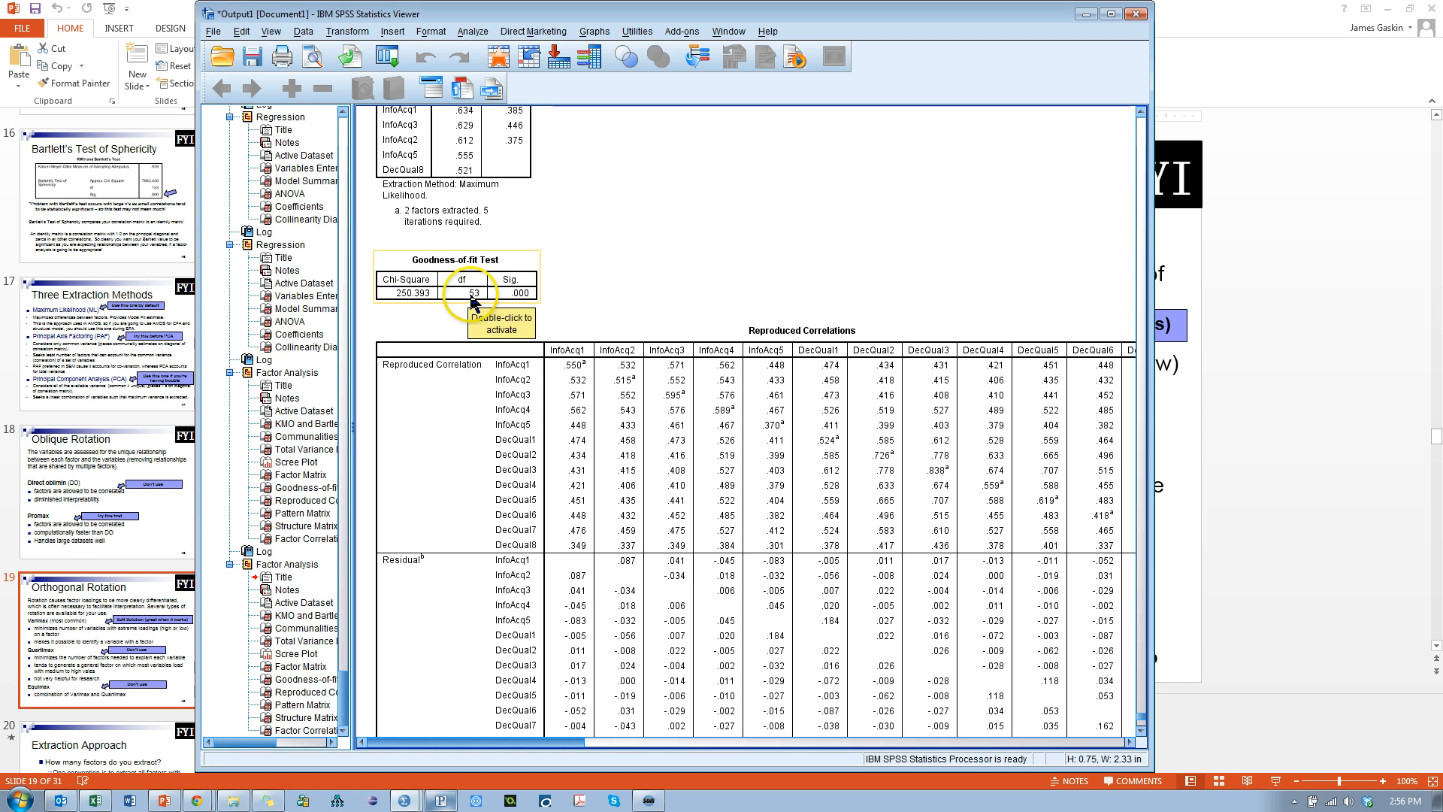
left_click(689, 273)
scroll(688, 271, "down", 7)
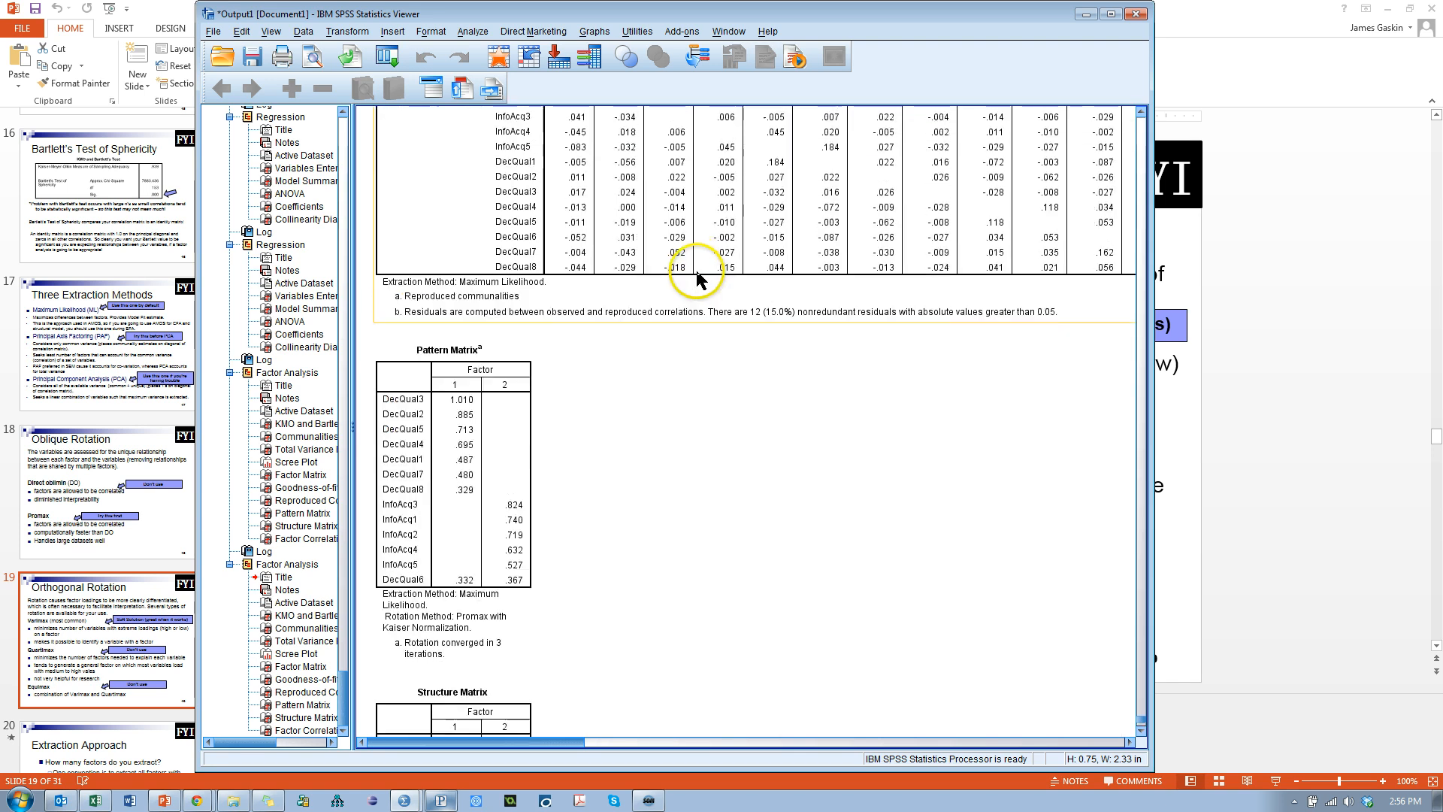
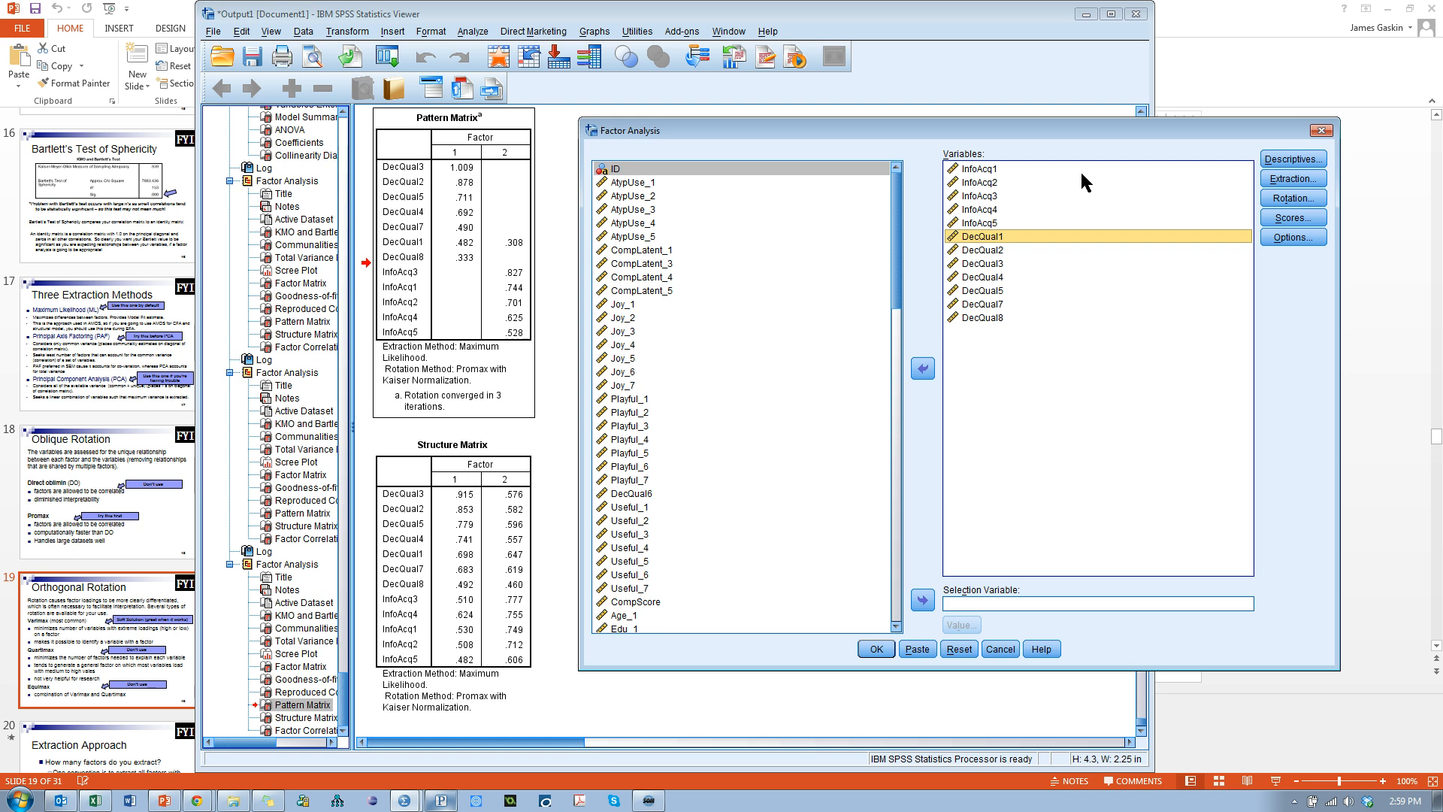
key("alt+Tab")
key("alt+Tab")
key("alt+Tab")
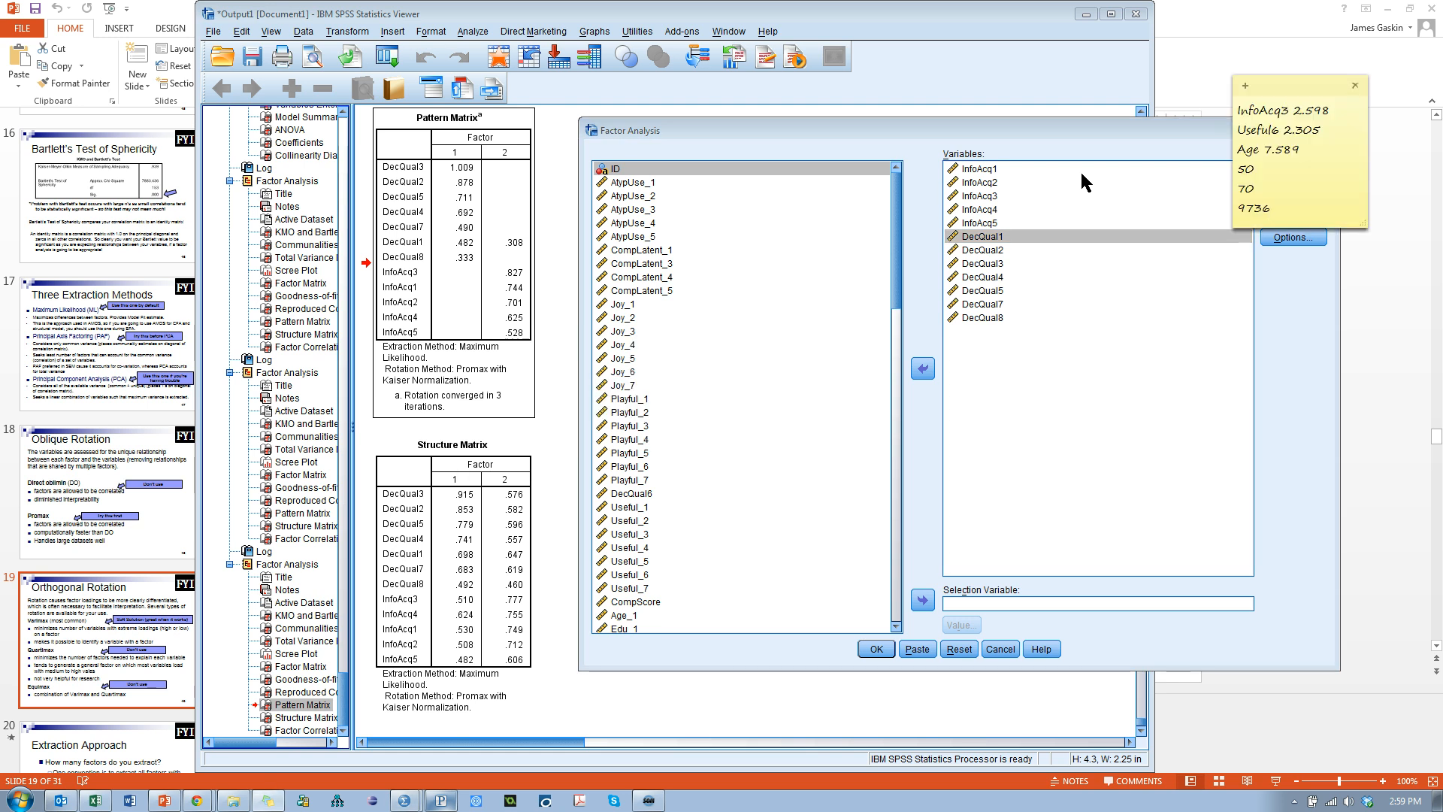
key("alt+Tab")
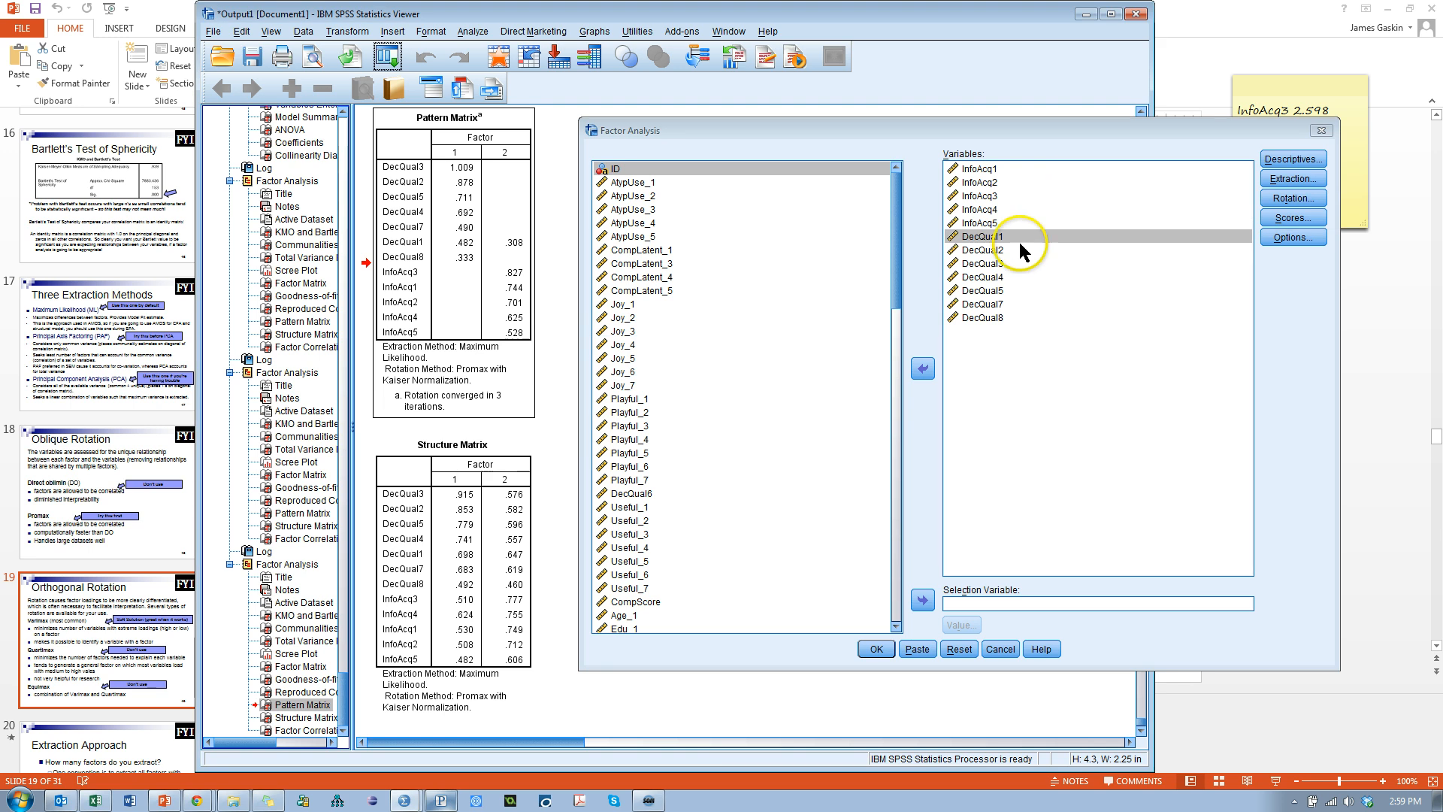
- Remove DecQual1 from the factor analysis, rerun it, and bring the new Pattern Matrix into view
left_click(923, 369)
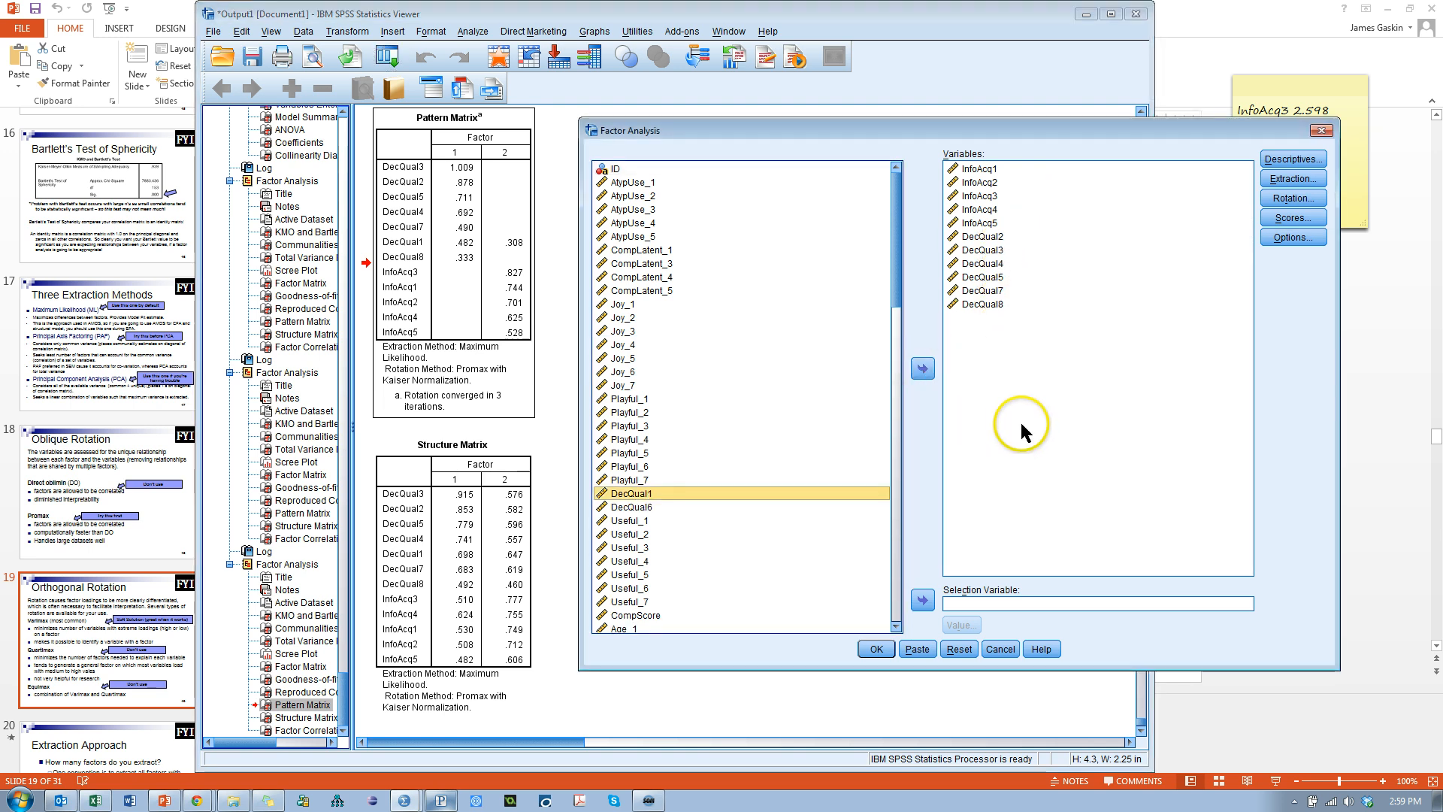
left_click(873, 648)
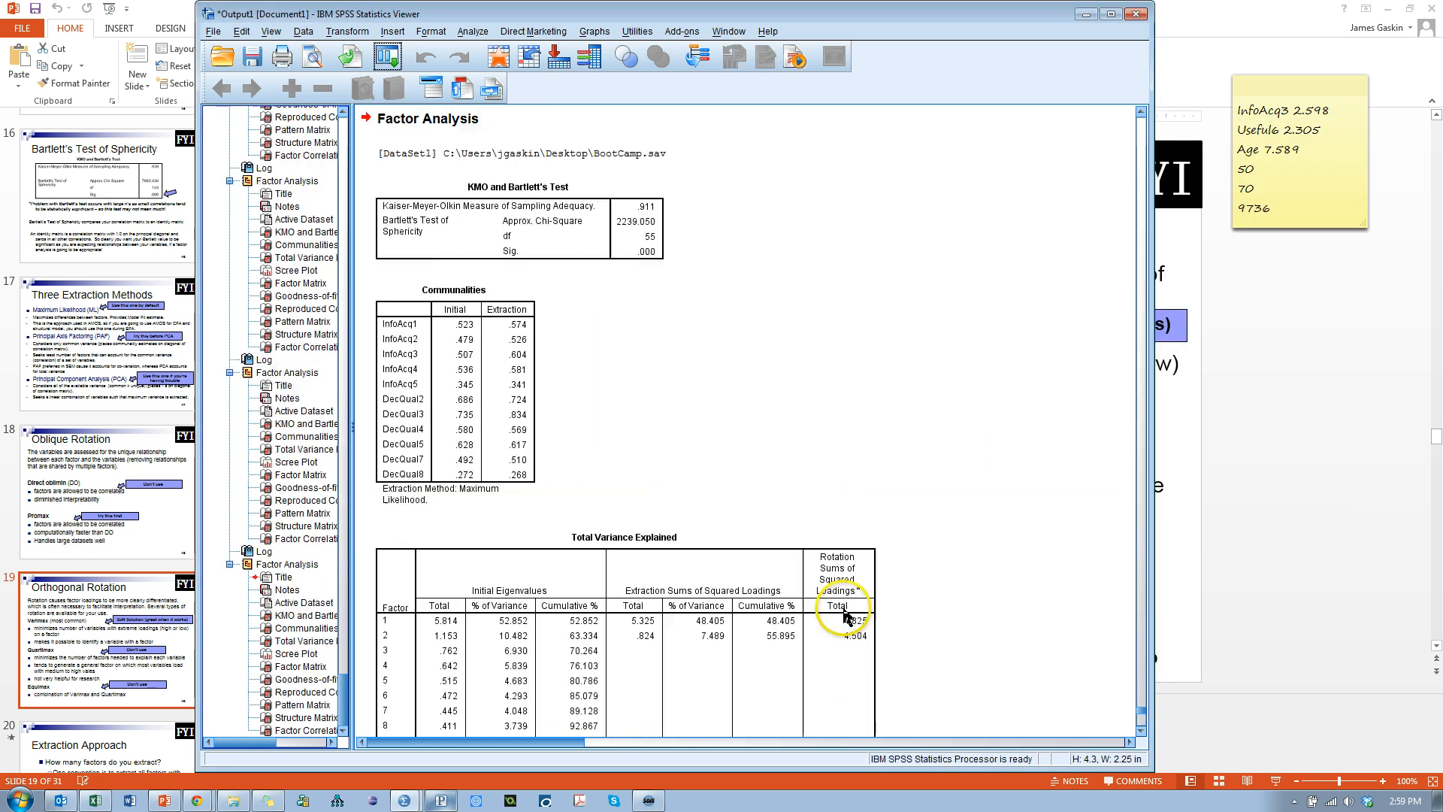
left_click(304, 705)
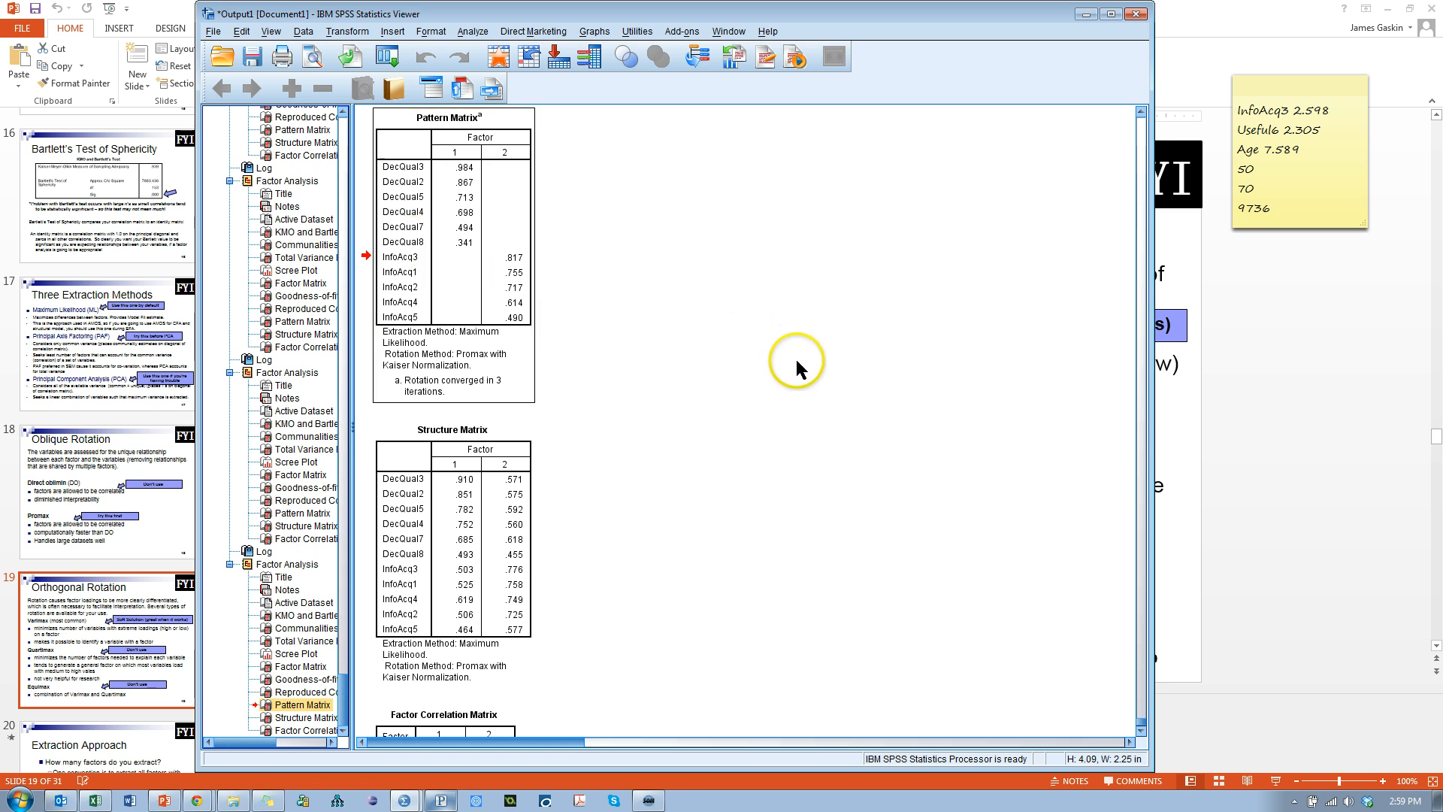
- Remove DecQual8 from the factor analysis, rerun it, and bring the resulting Pattern Matrix into view
left_click(391, 57)
left_click(444, 84)
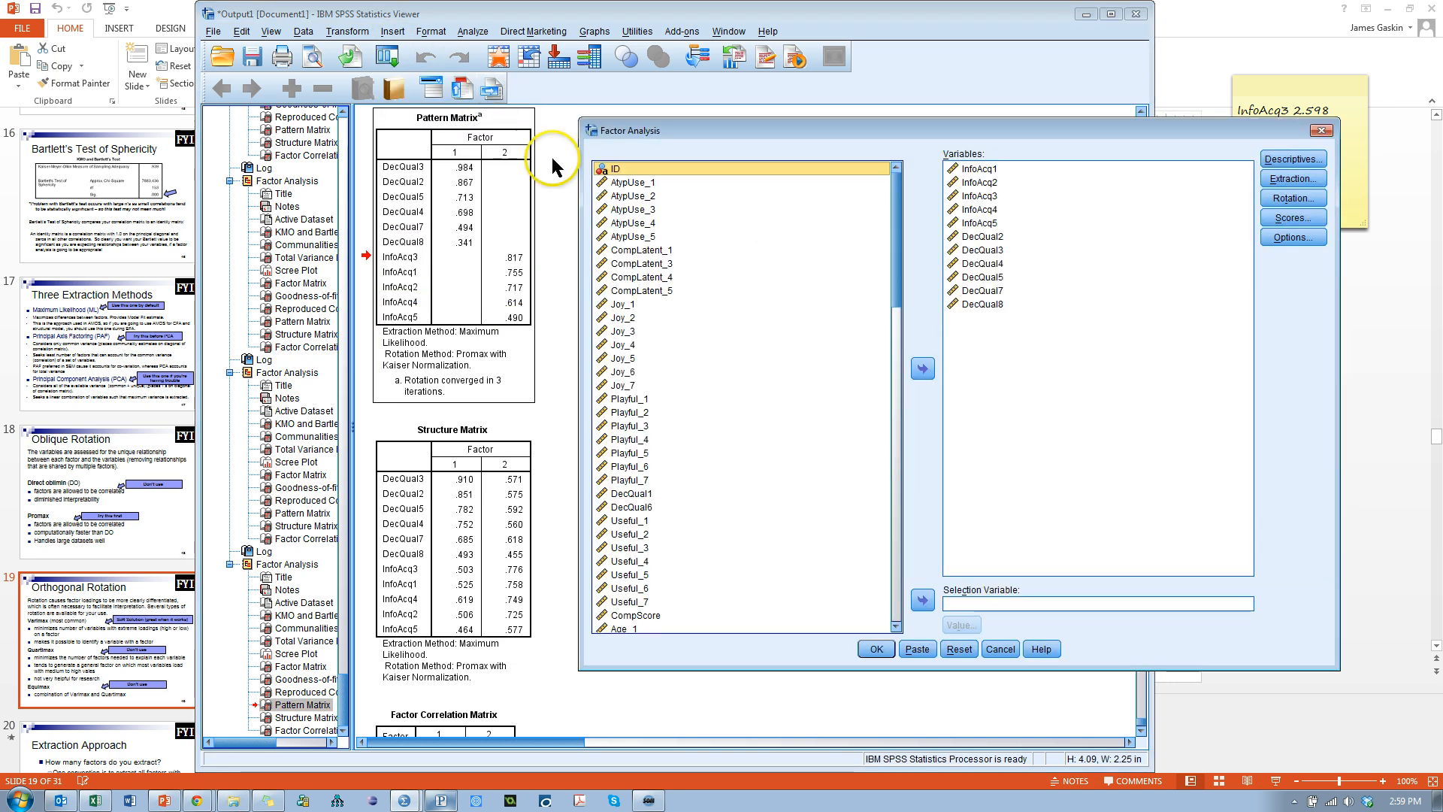
left_click(991, 304)
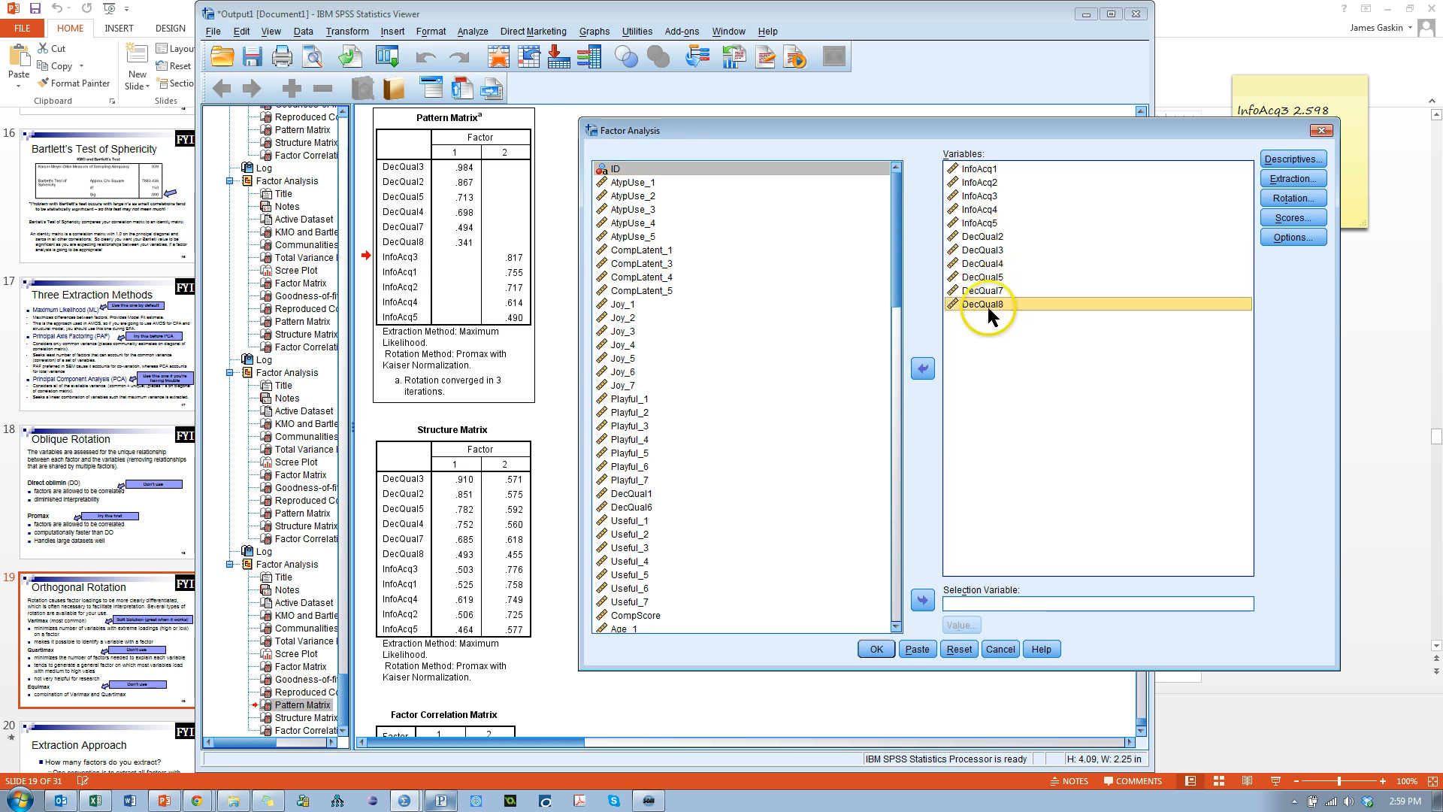
left_click(923, 379)
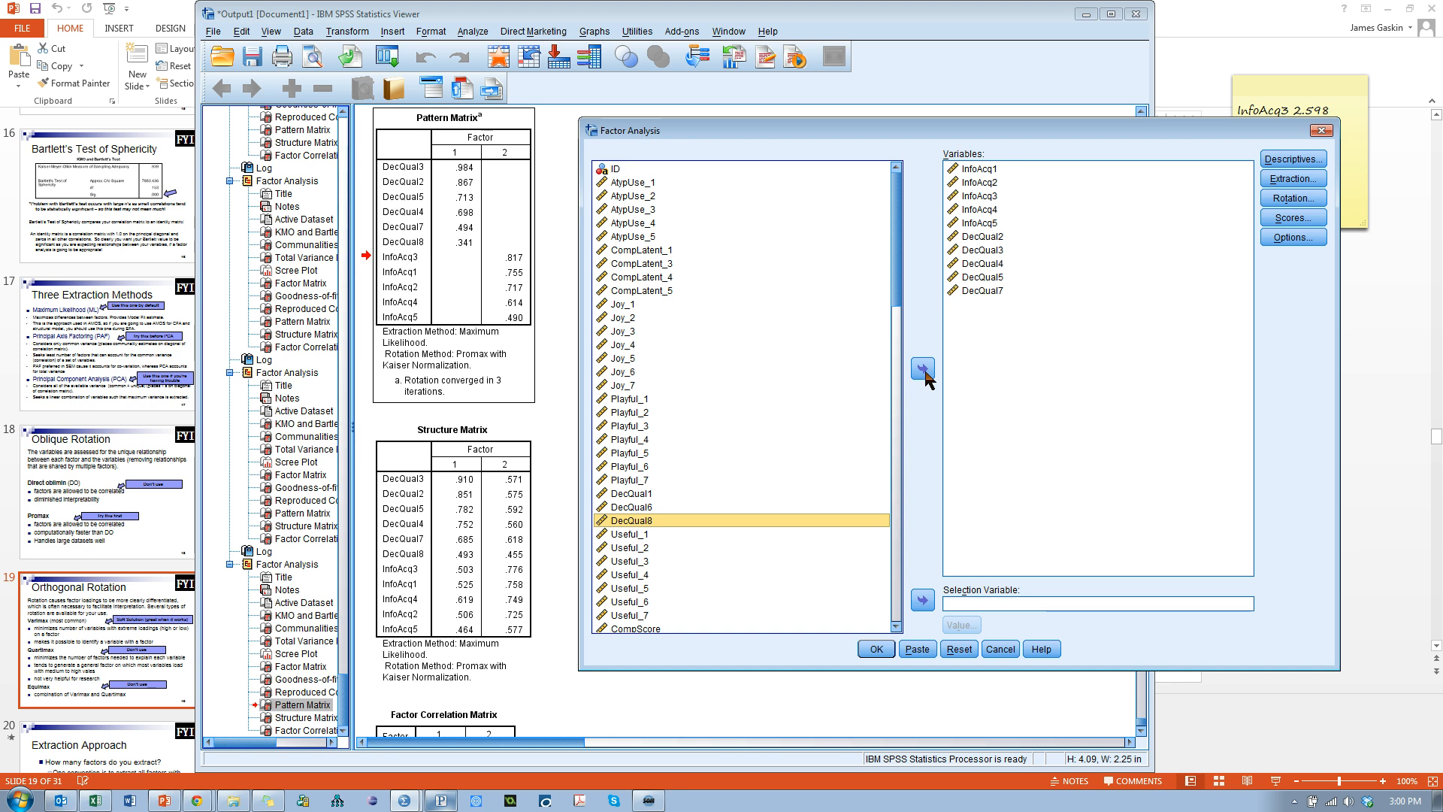
left_click(880, 651)
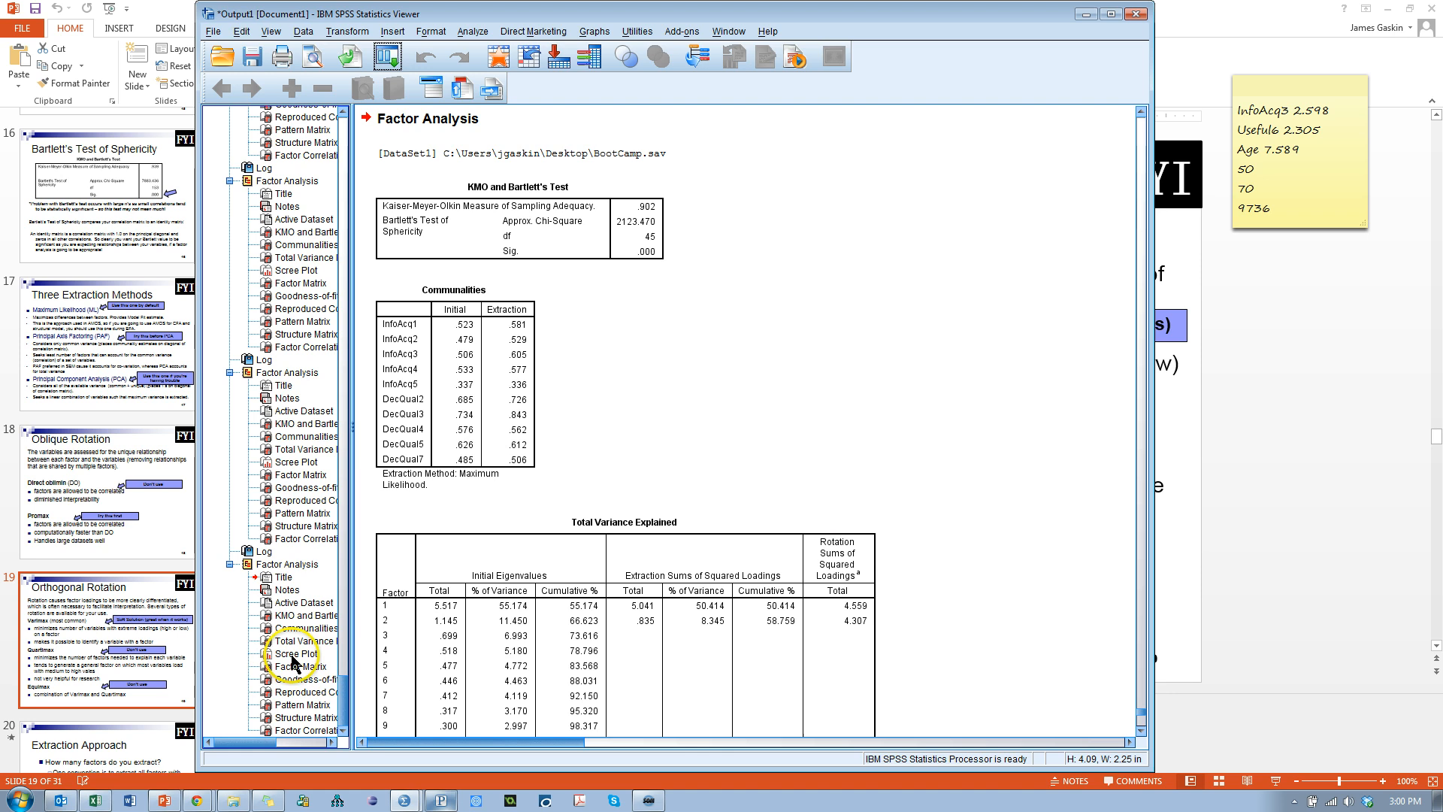
left_click(308, 707)
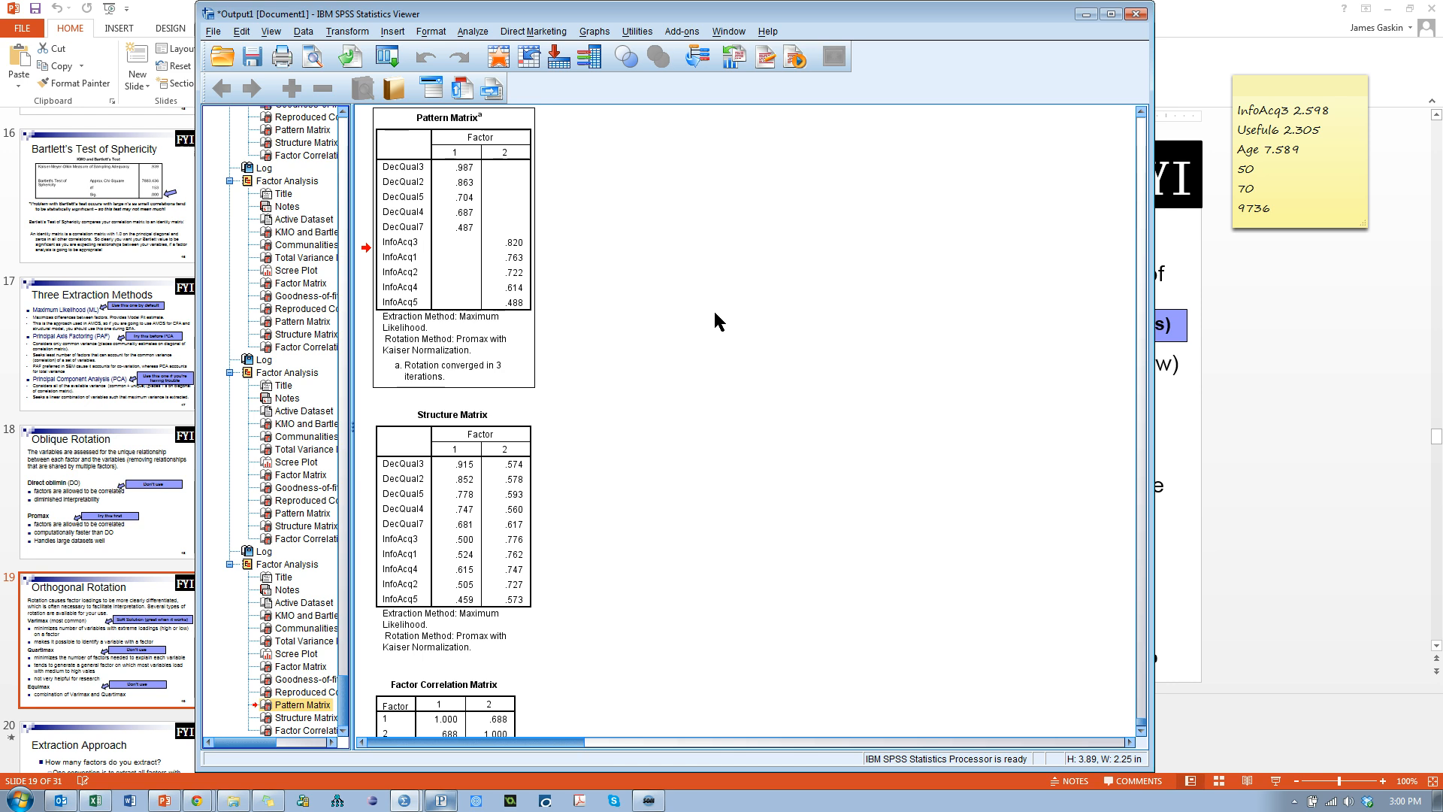
- Add the AtypUse, CompLatent, Joy and Playful items back to the factor analysis variables
left_click(389, 58)
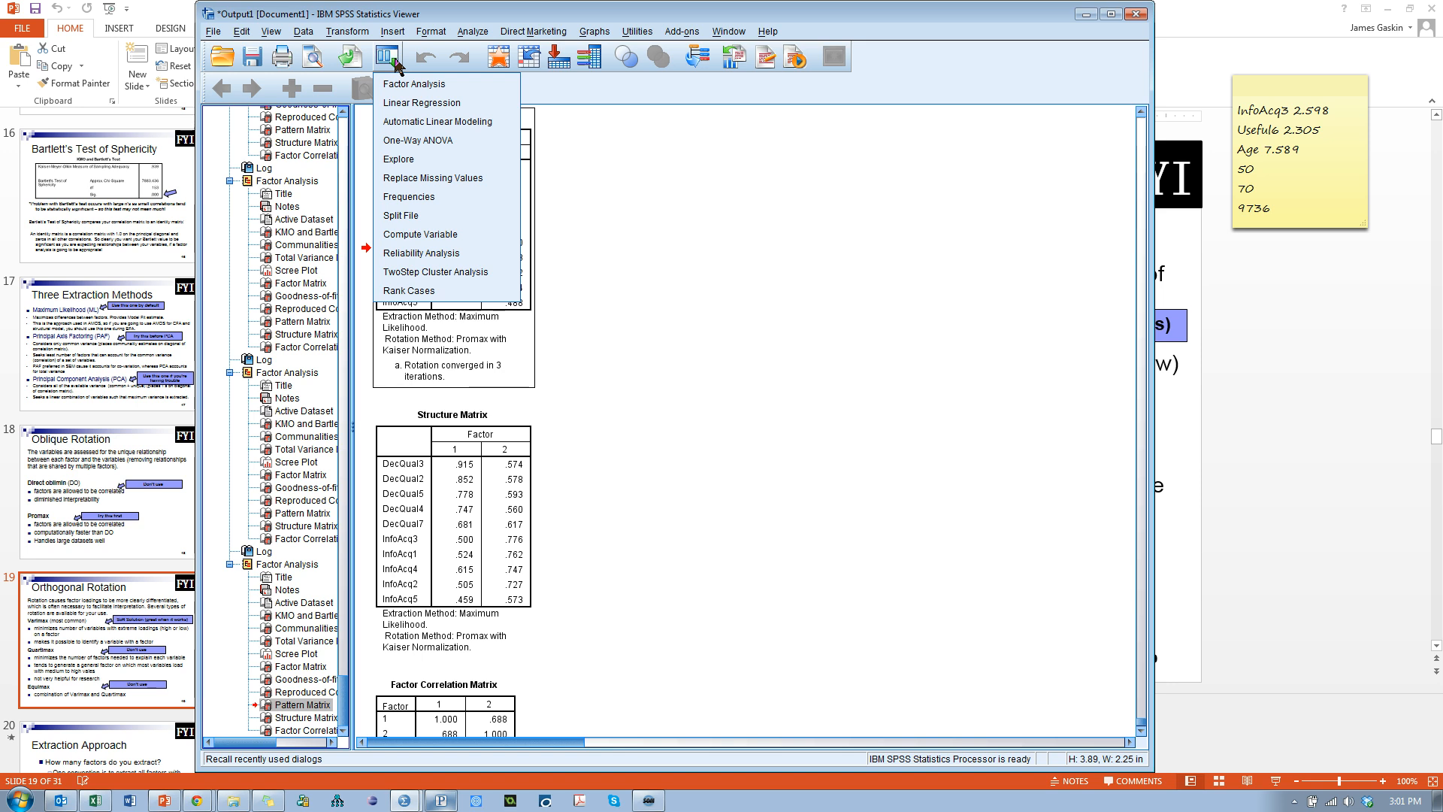
left_click(409, 84)
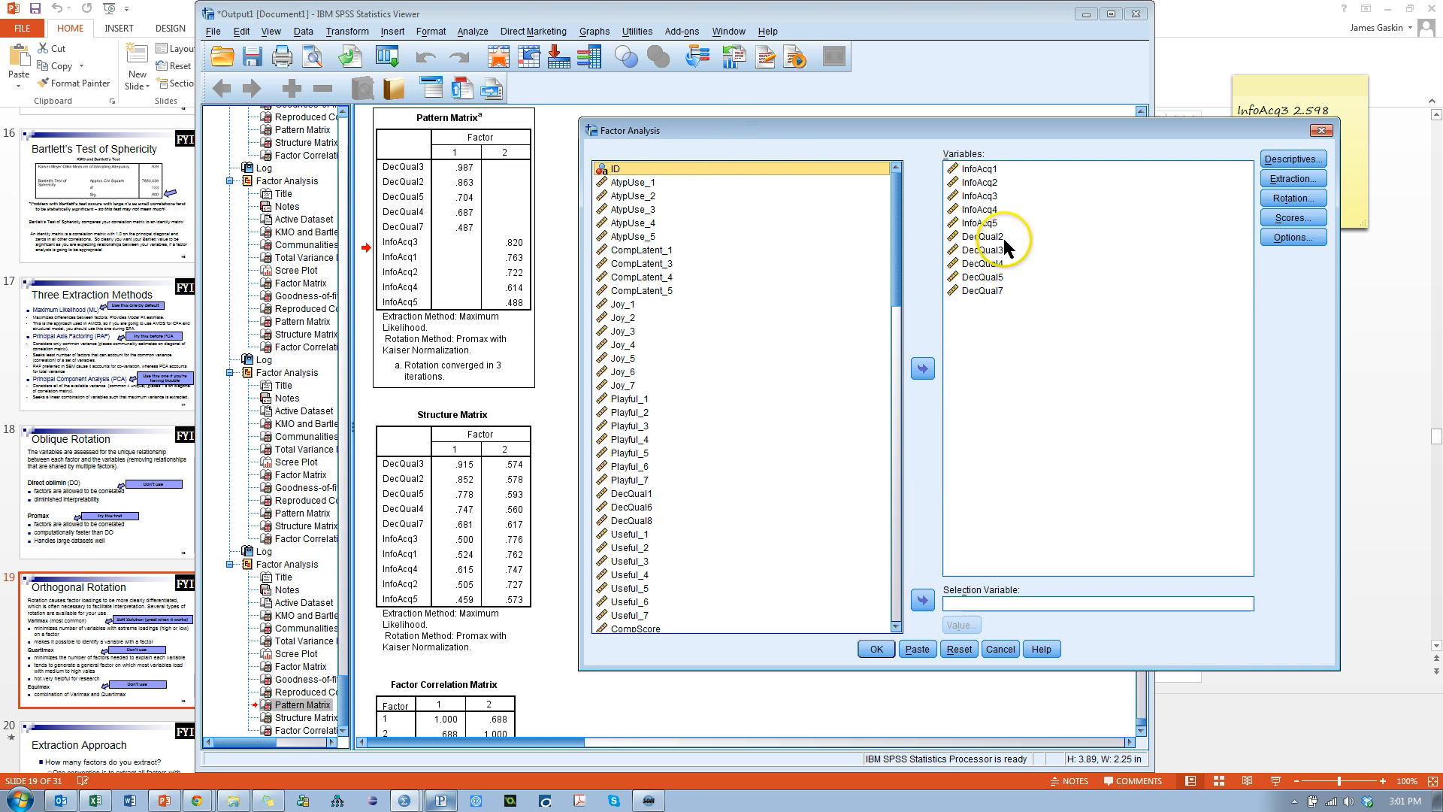
left_click(1003, 237)
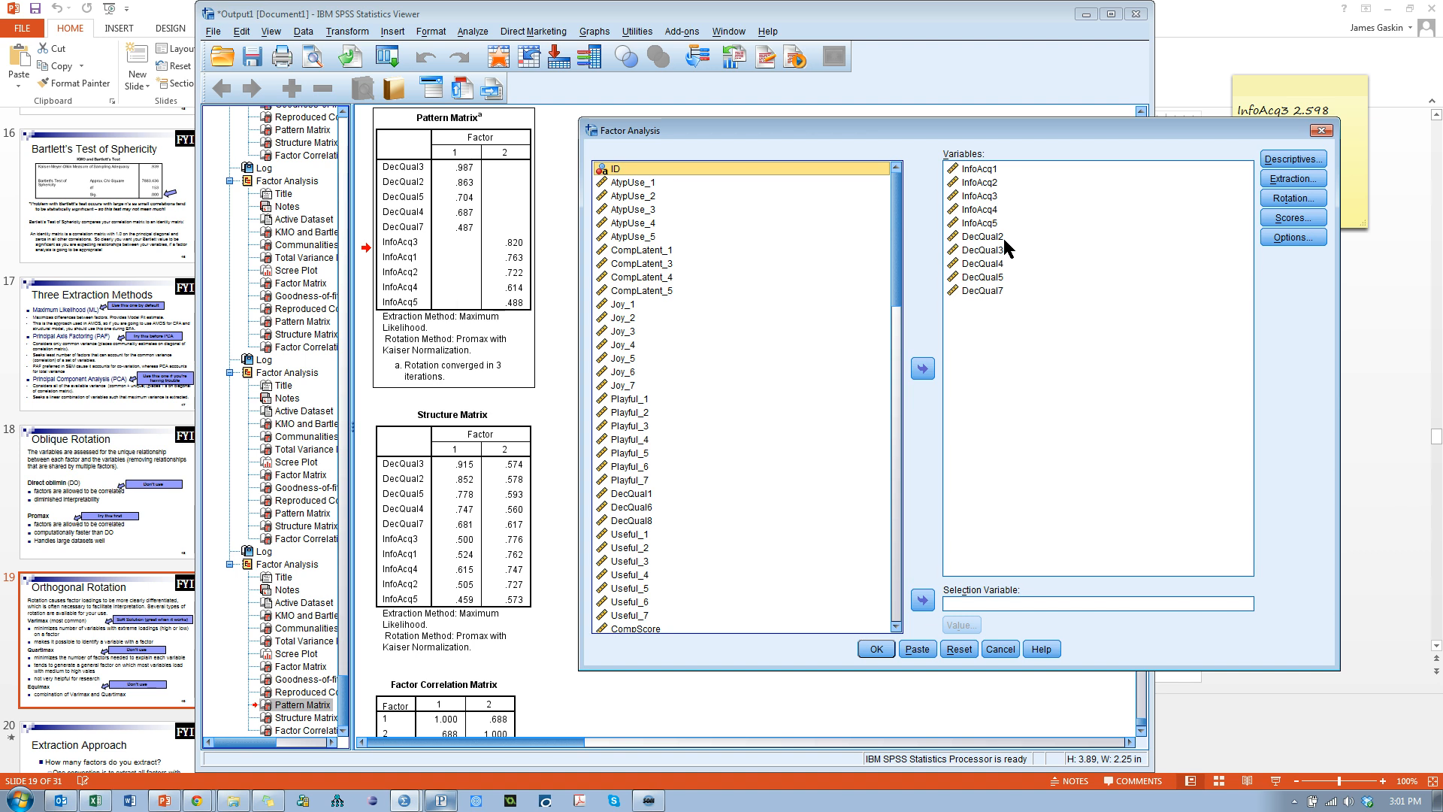
left_click(655, 181)
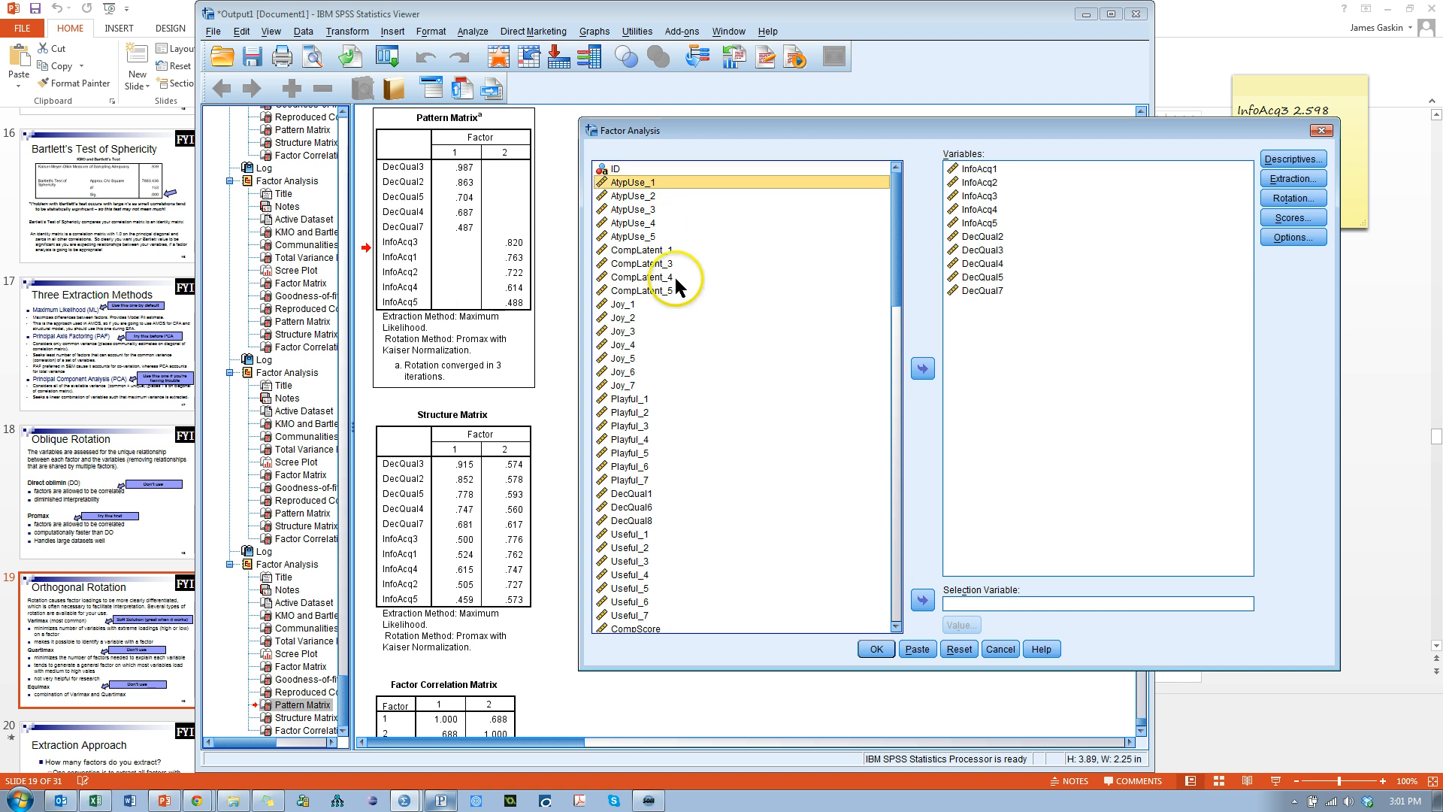
left_click(655, 478, "shift")
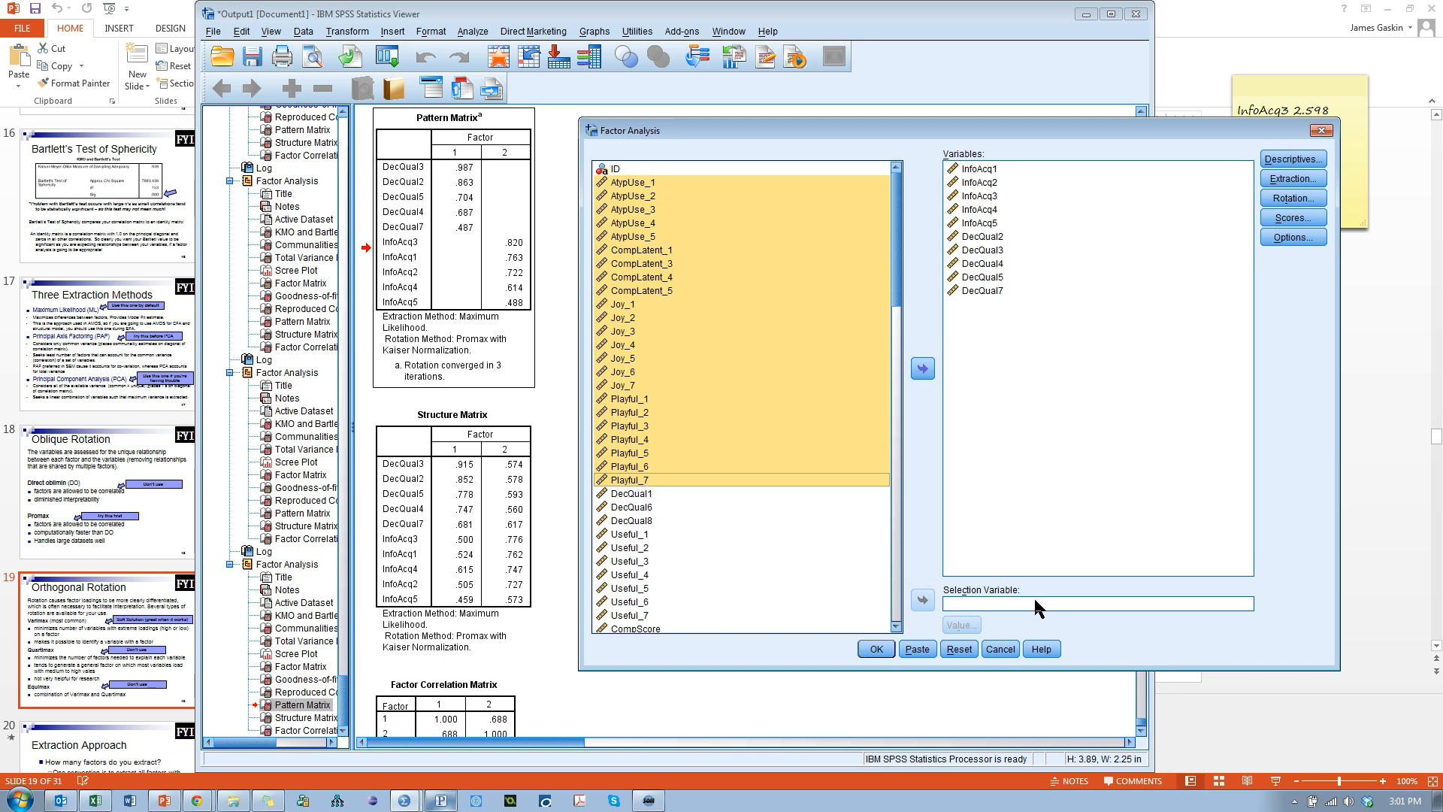
left_click(923, 369)
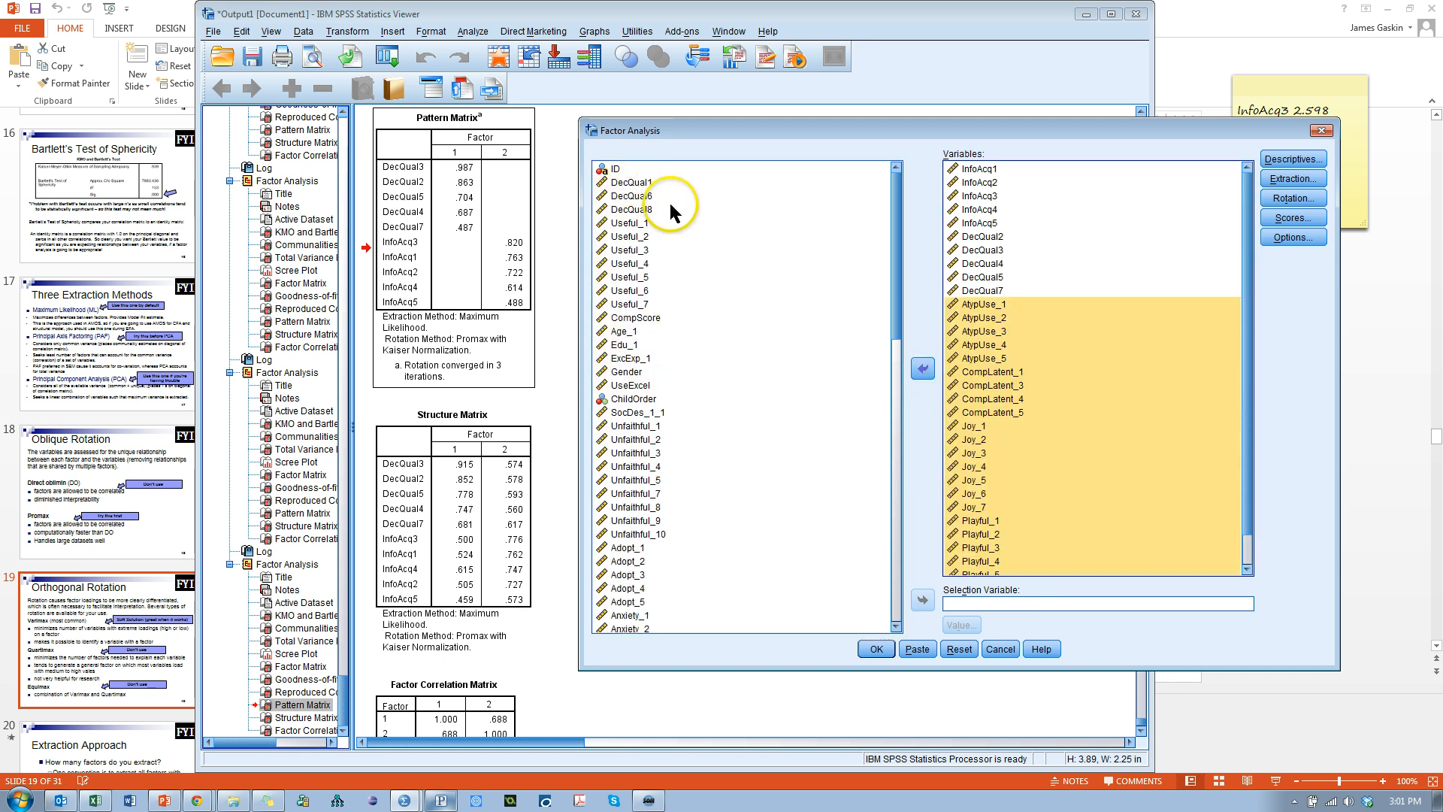
- Add Useful_1 through Useful_7 to the factor analysis variables, rerun it, and view the whole Pattern Matrix
left_click(648, 230)
left_click(651, 303, "shift")
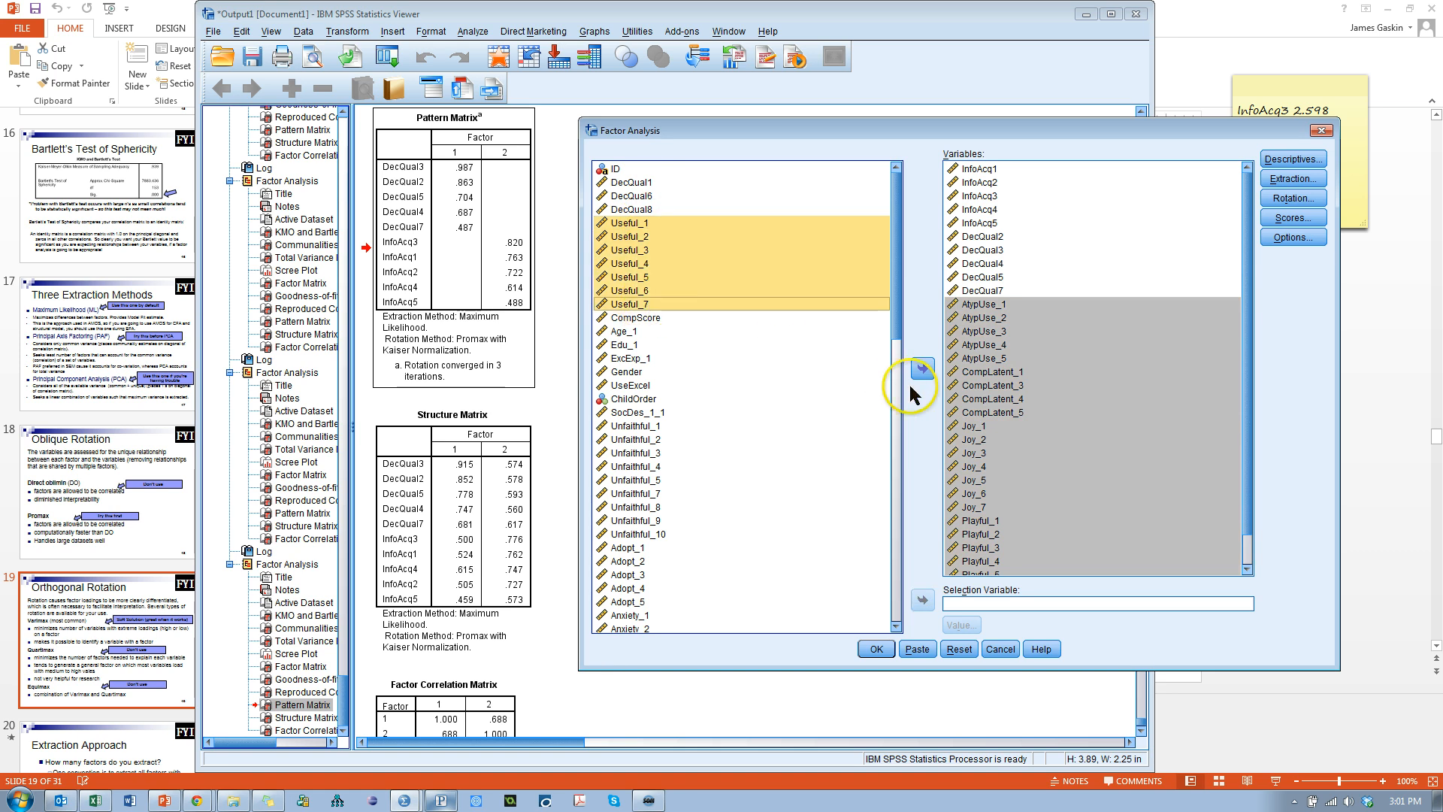
left_click(922, 369)
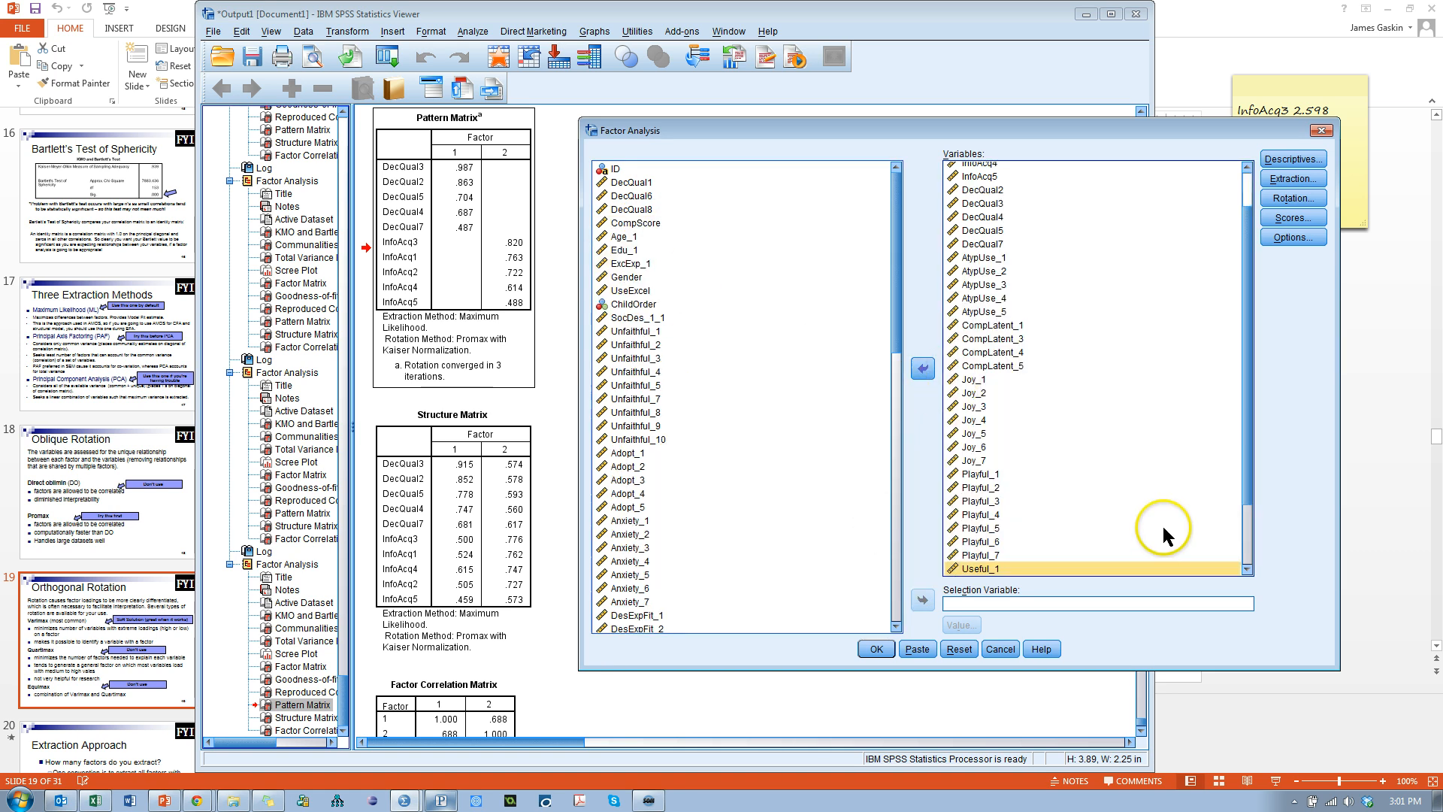
scroll(1101, 420, "up", 4)
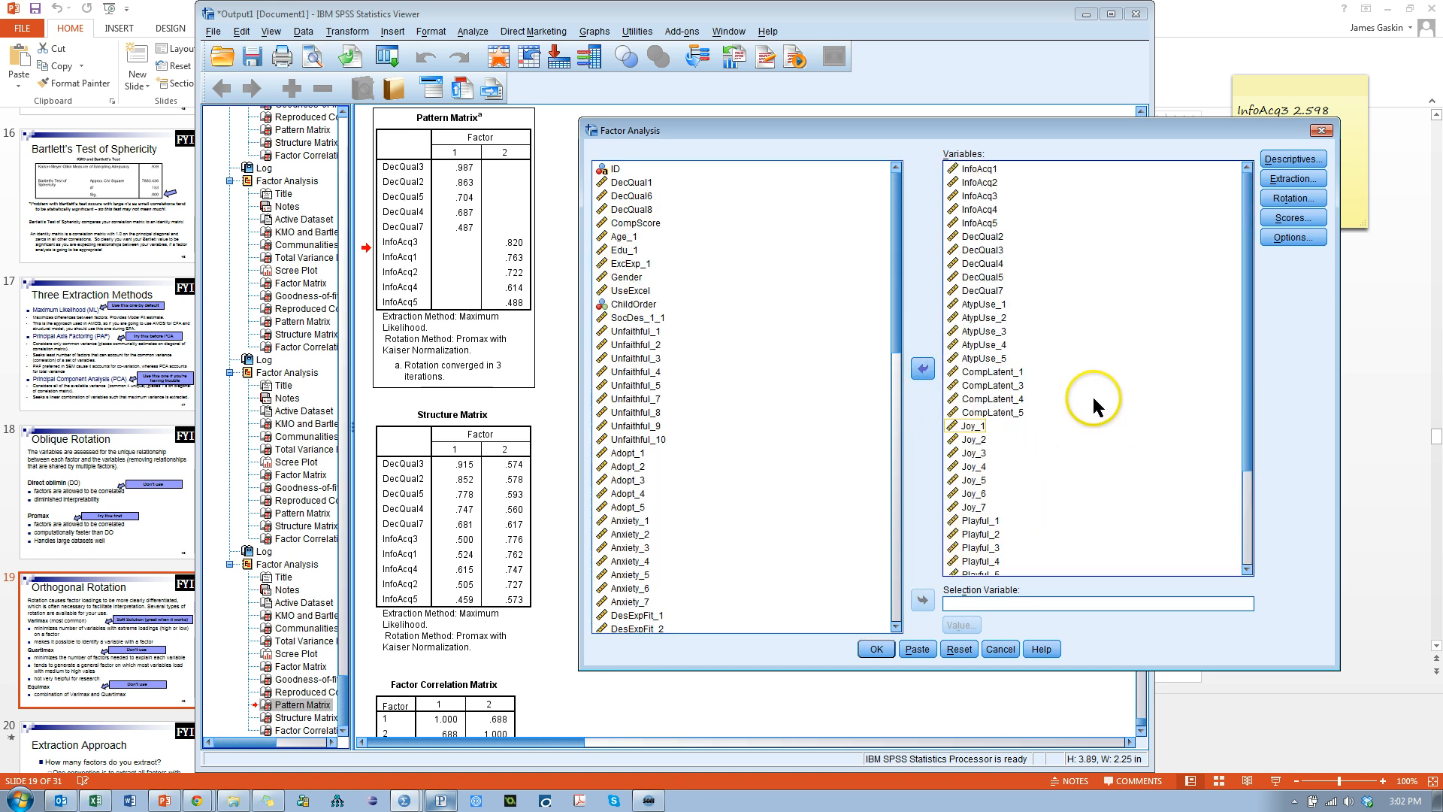
left_click(876, 648)
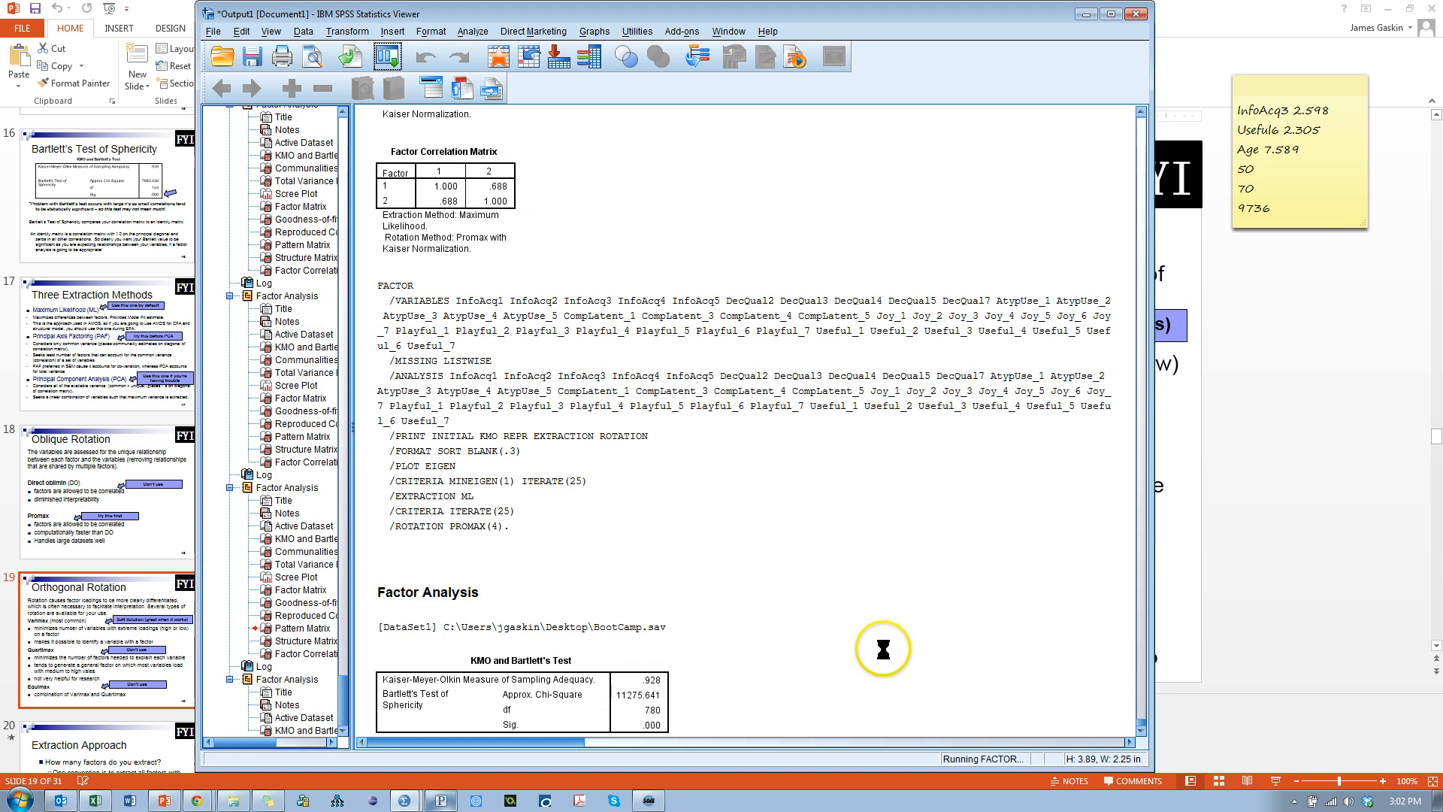
scroll(734, 354, "down", 3)
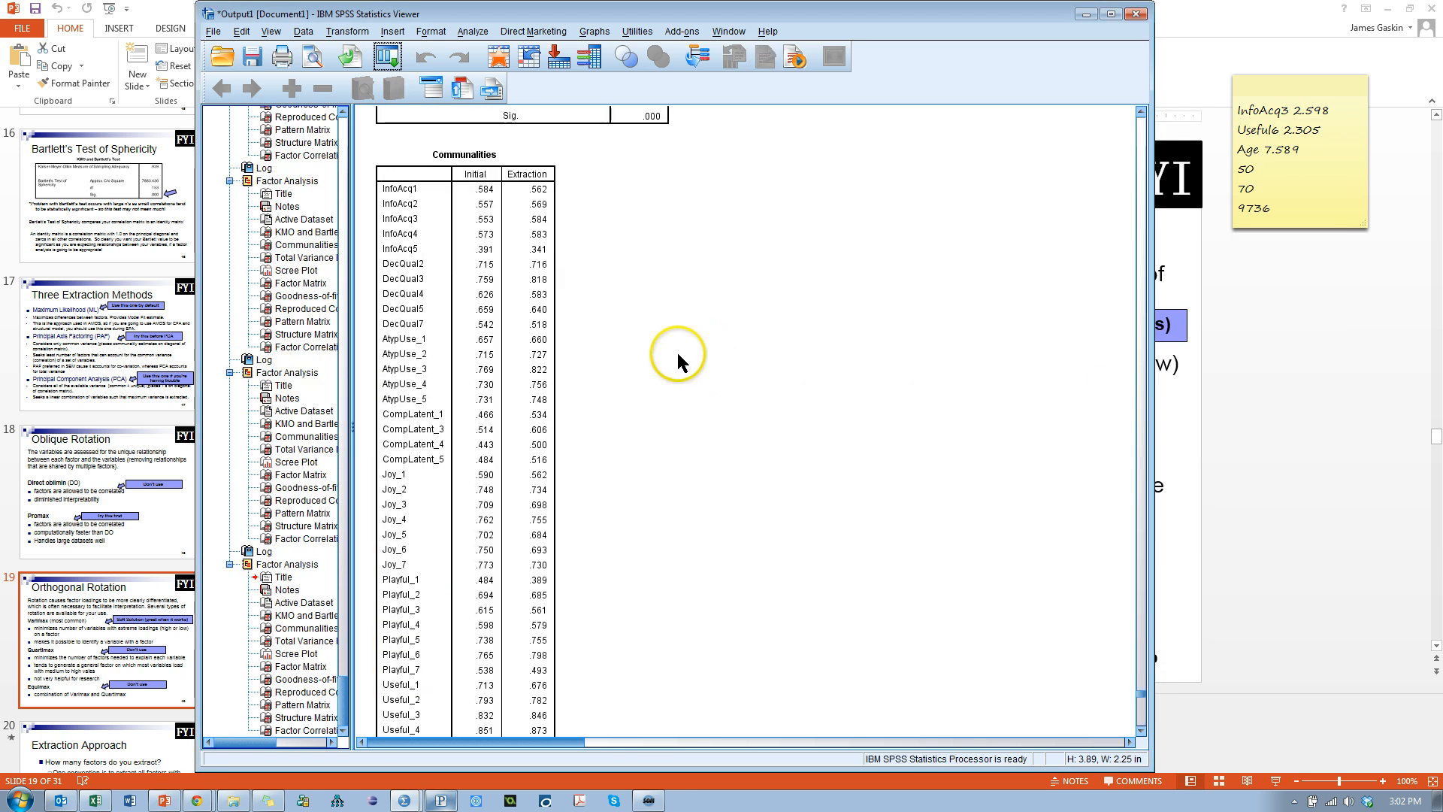
left_click(305, 704)
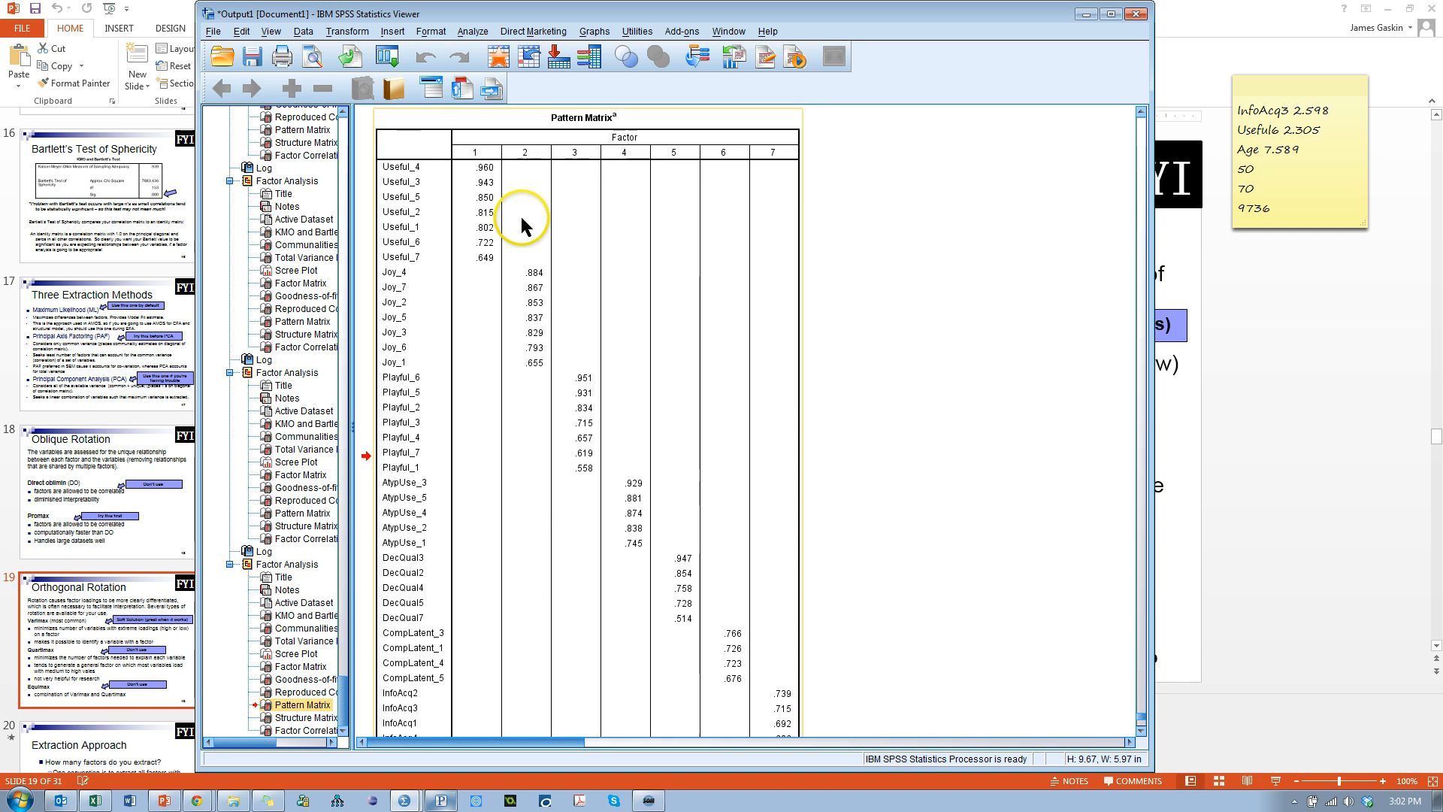
scroll(571, 459, "down", 3)
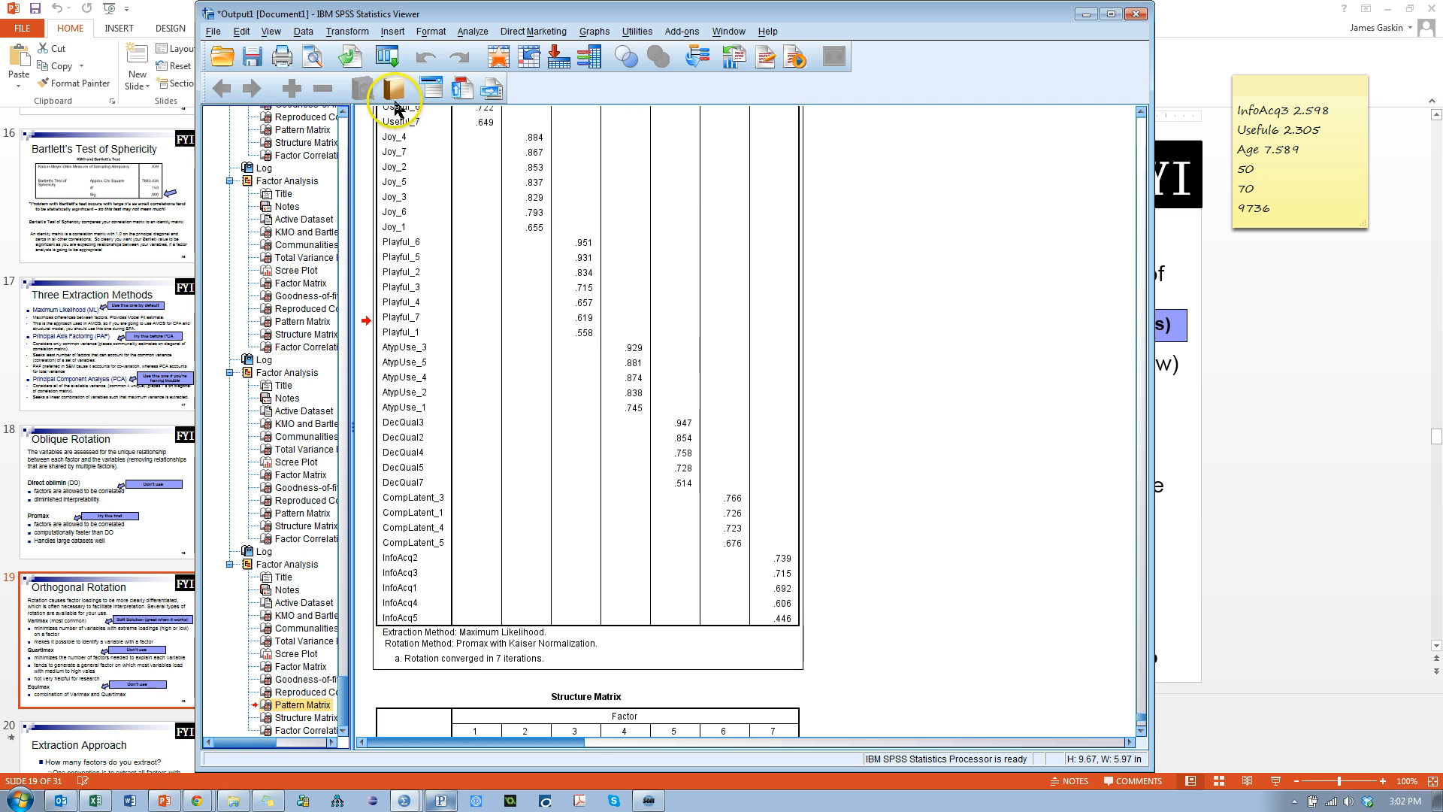
- Try the factor analysis without InfoAcq5 and view its Pattern Matrix down to the InfoAcq loadings
left_click(387, 57)
left_click(399, 84)
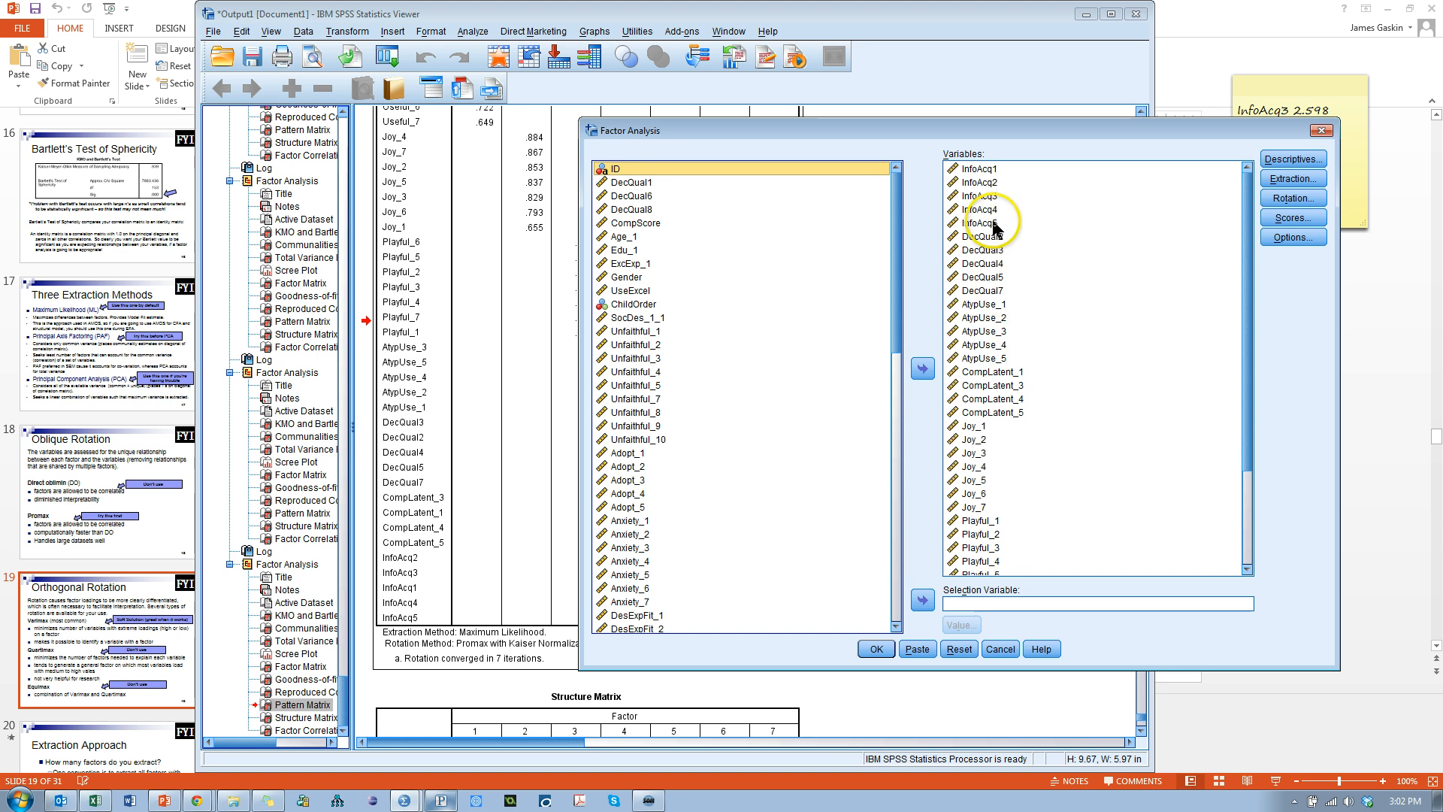
left_click(991, 222)
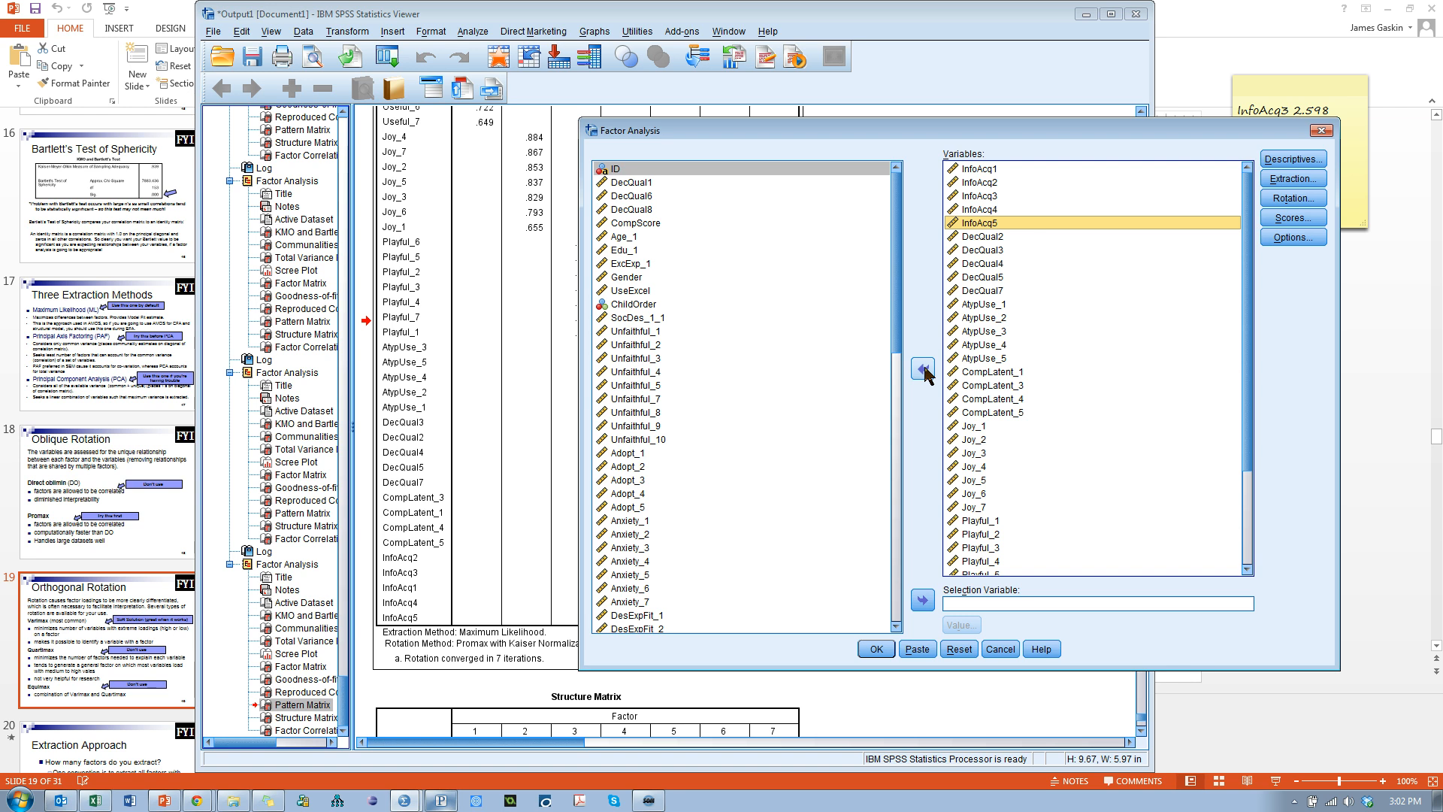
left_click(877, 649)
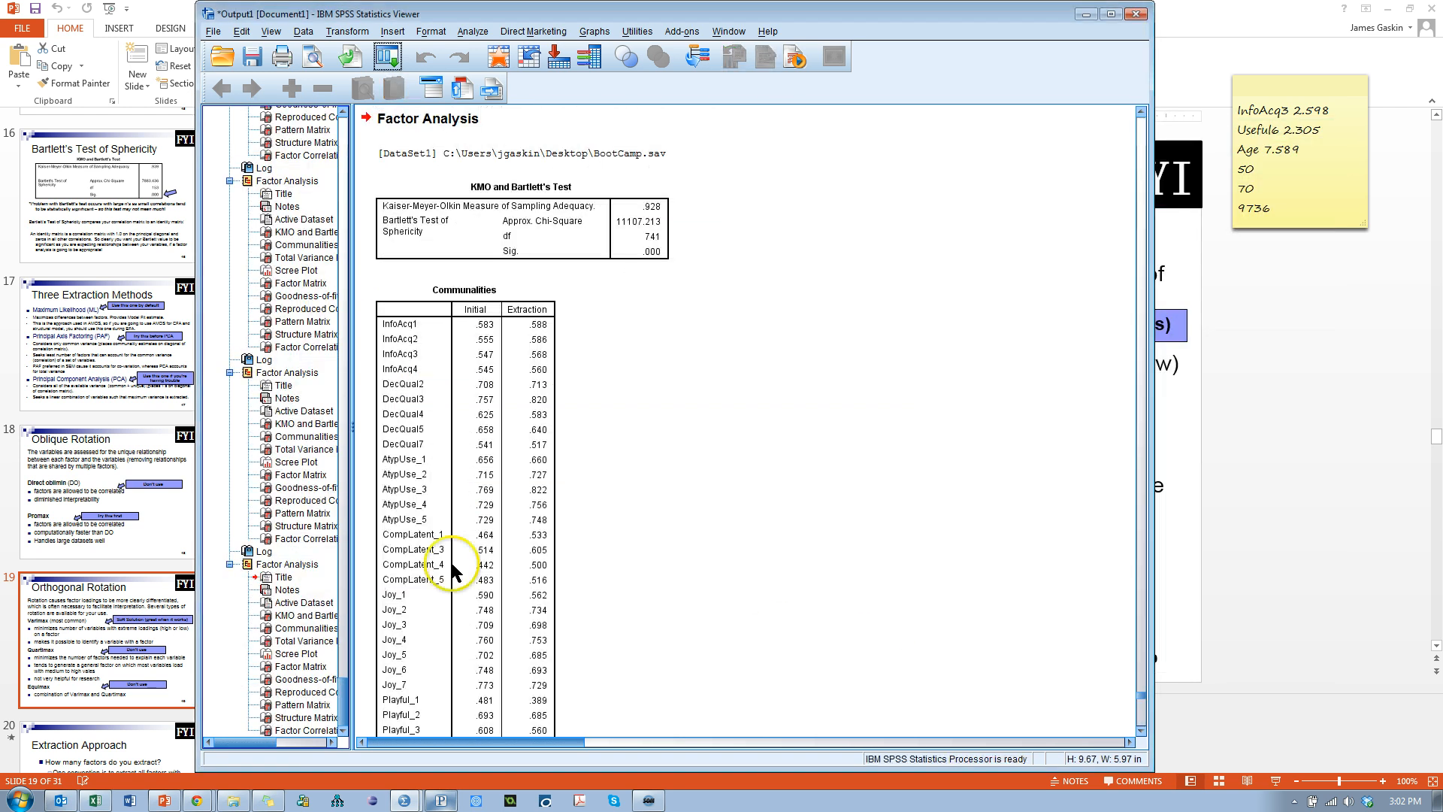
left_click(301, 705)
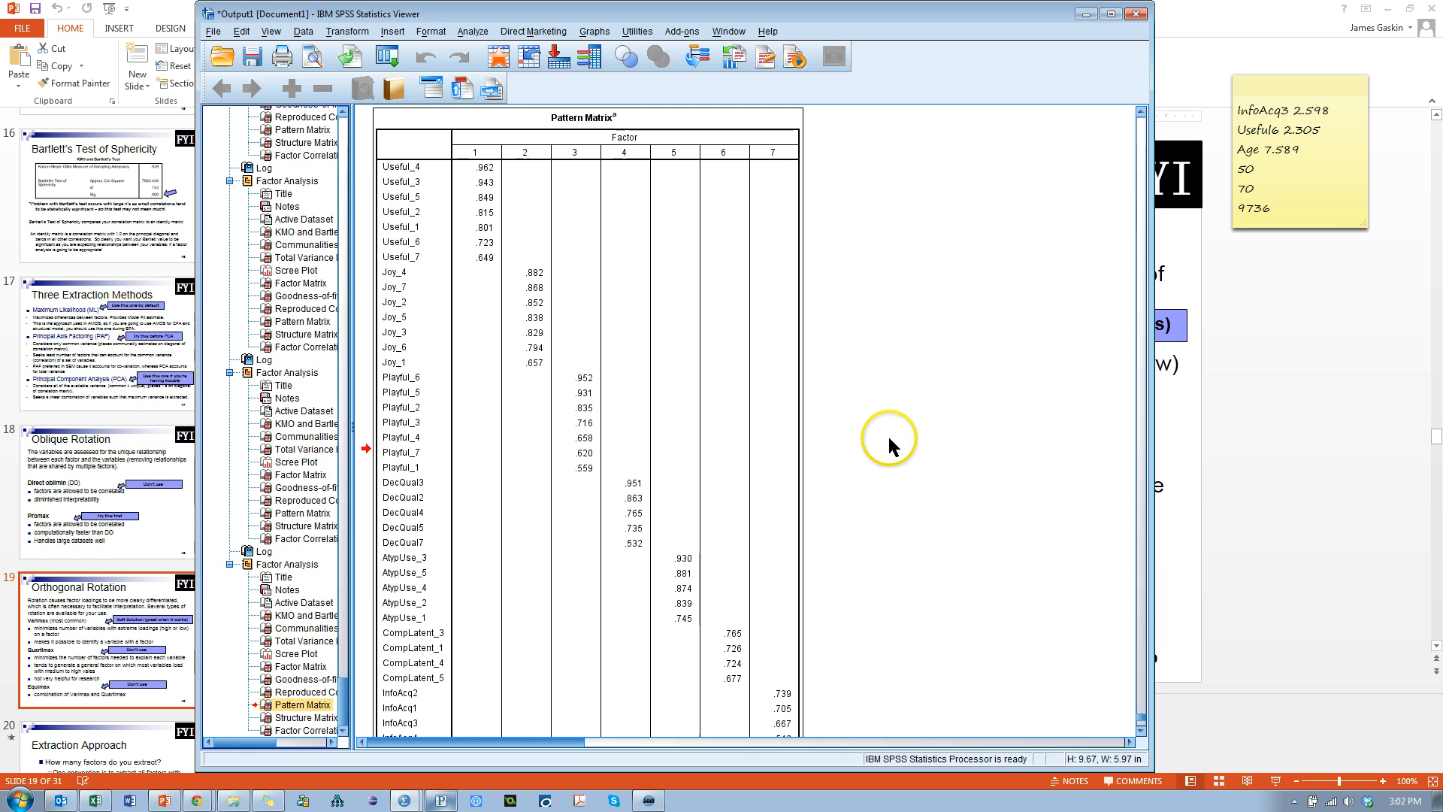
scroll(887, 435, "down", 2)
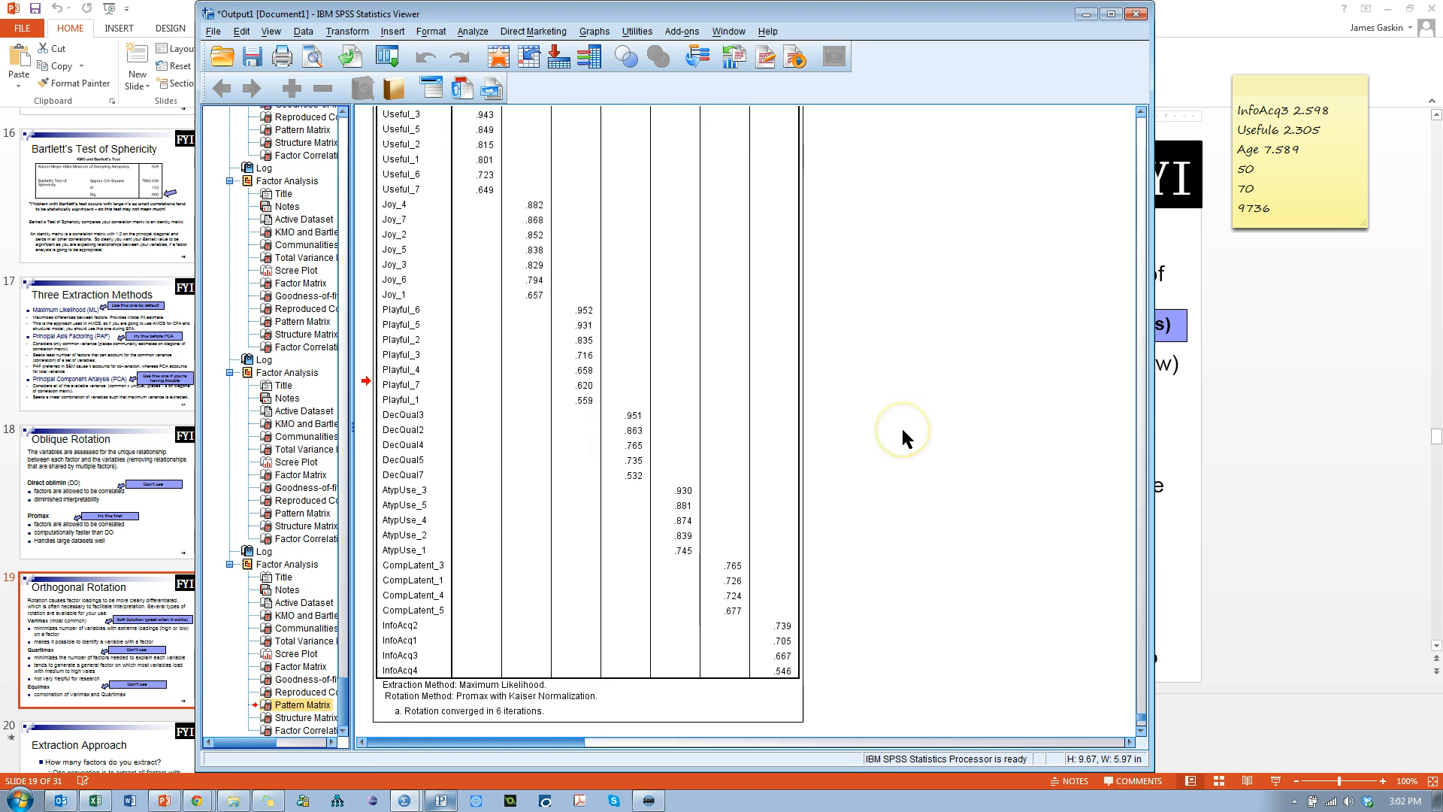
- Put InfoAcq5 back among the analysis variables after InfoAcq4 and rerun the factor analysis
left_click(386, 57)
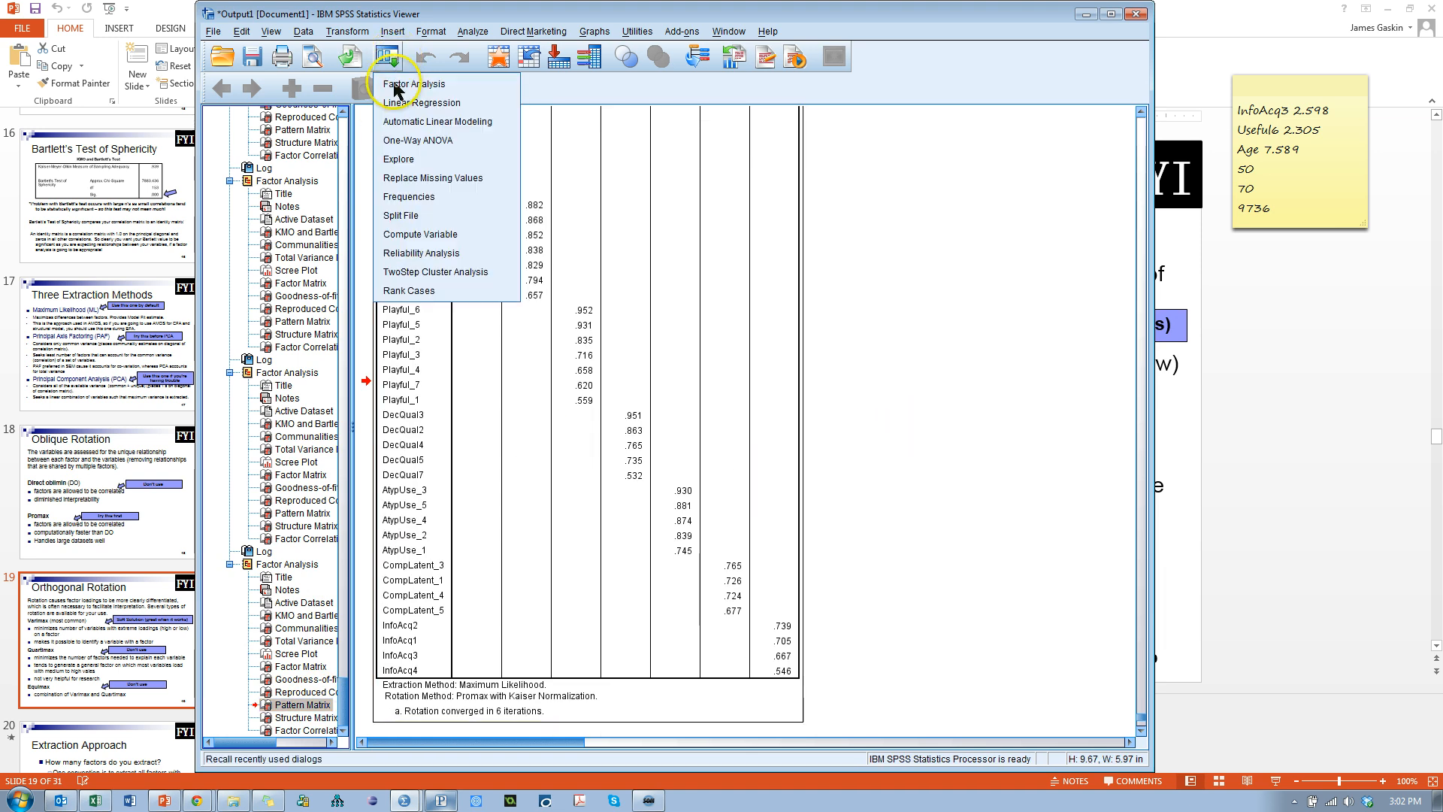
left_click(412, 85)
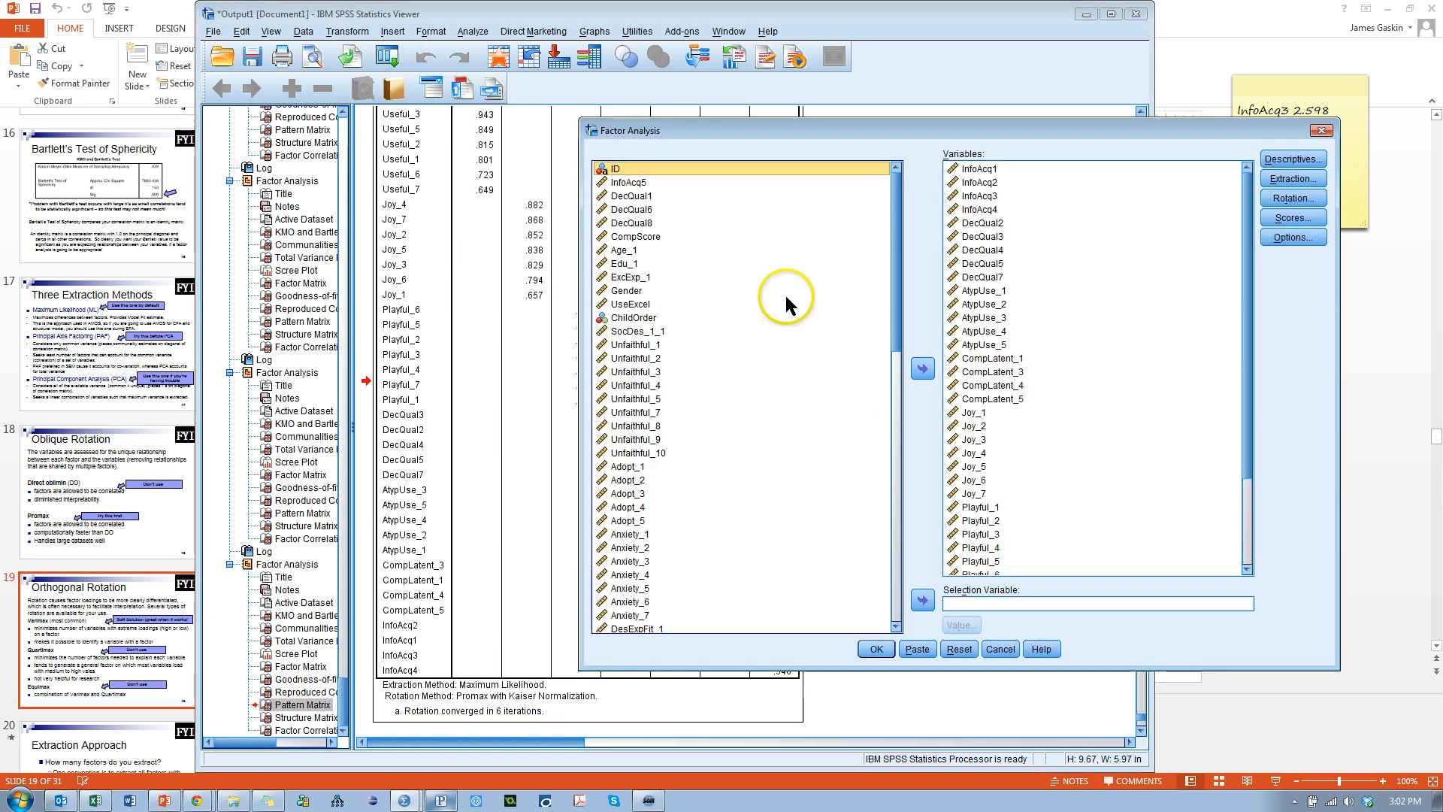
left_click(628, 184)
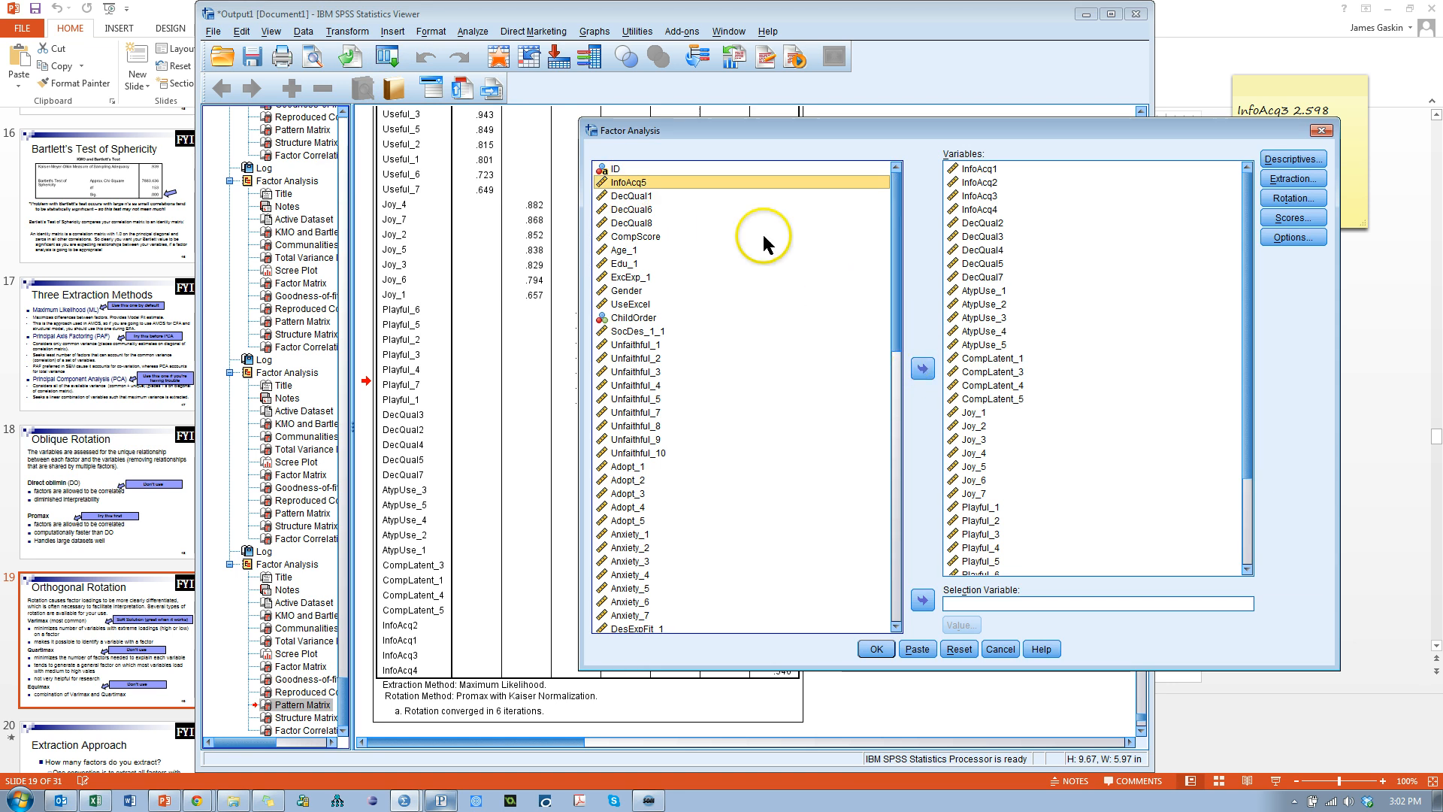
left_click_drag(724, 181, 987, 225)
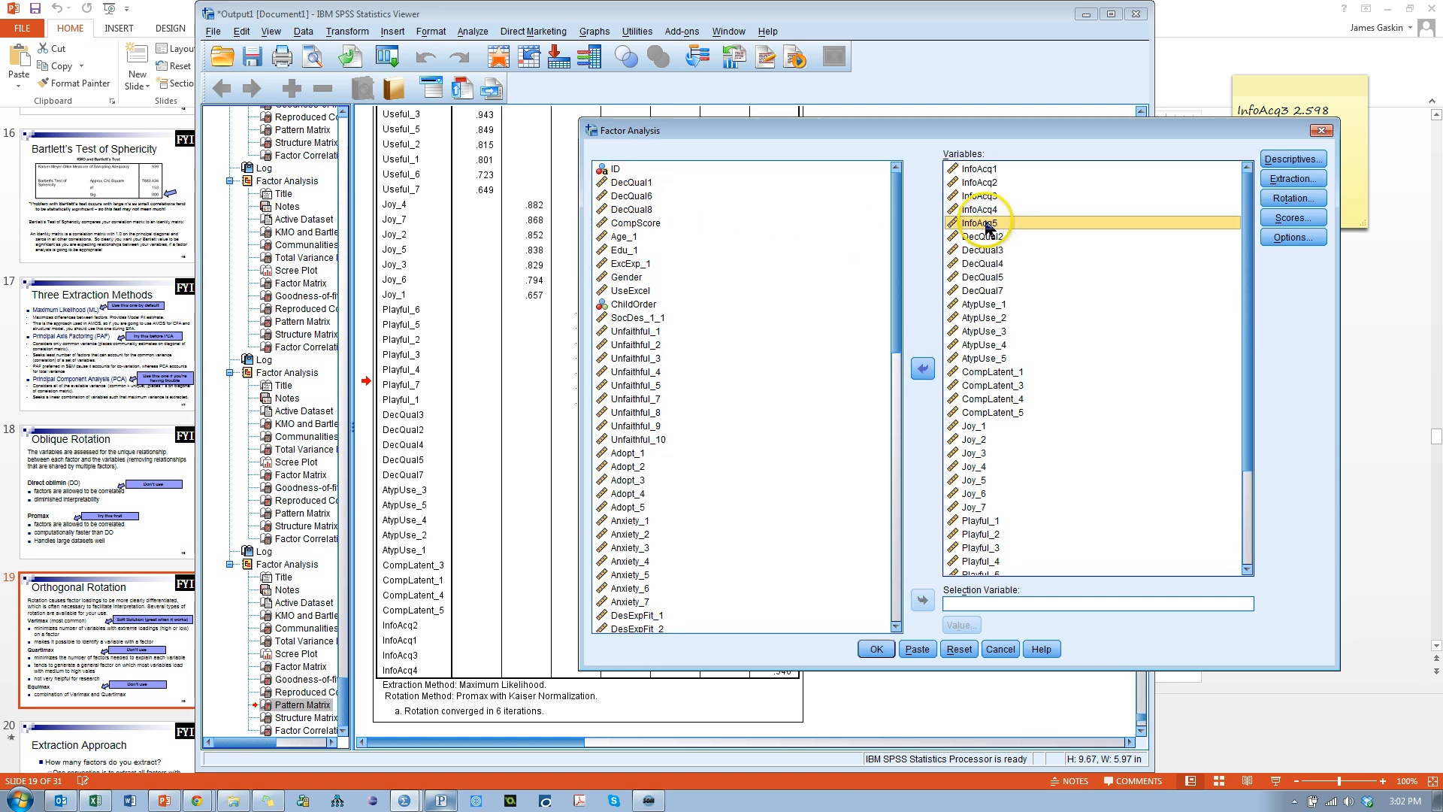
left_click(877, 648)
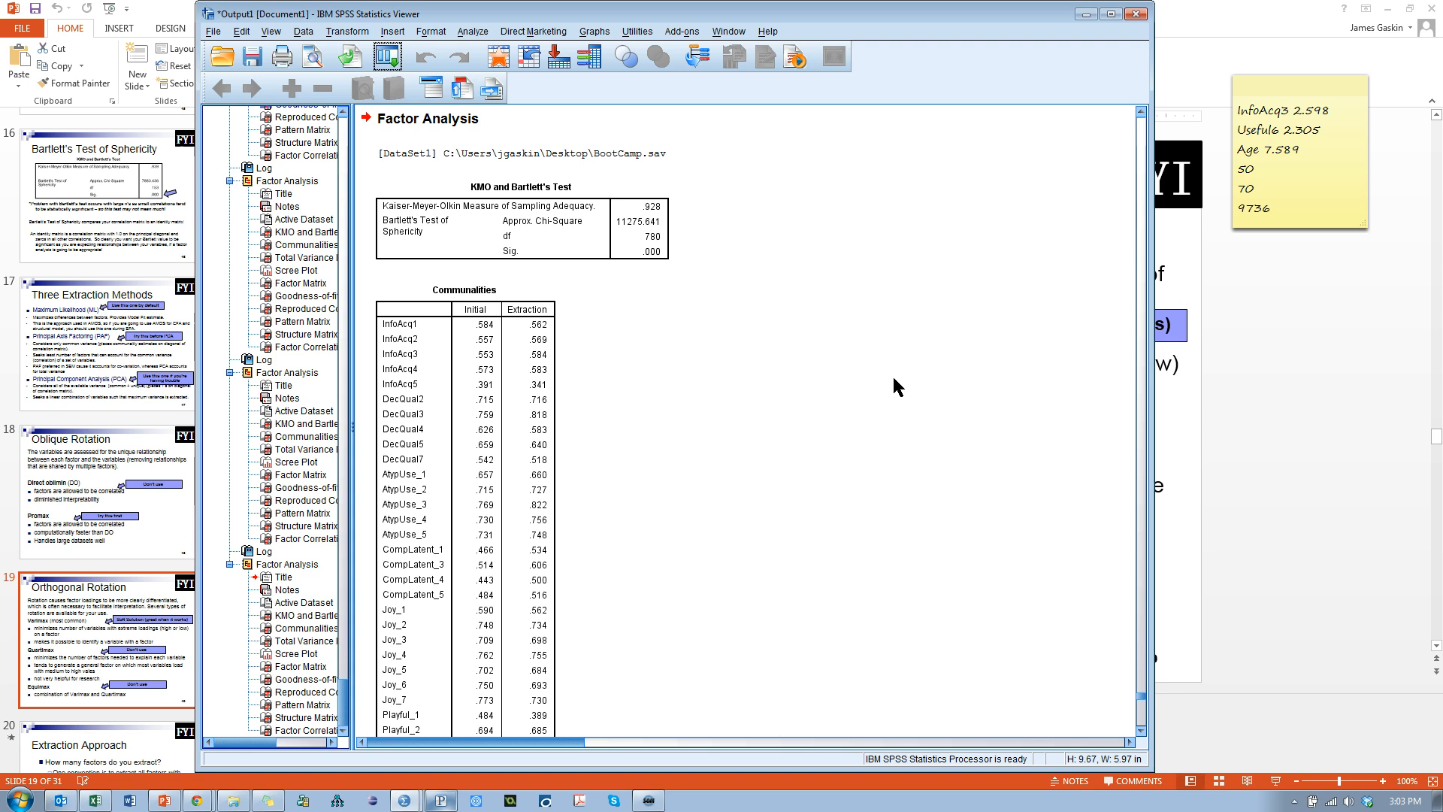
- Examine the Total Variance Explained table and the complete Pattern Matrix of the rerun analysis
scroll(752, 350, "down", 10)
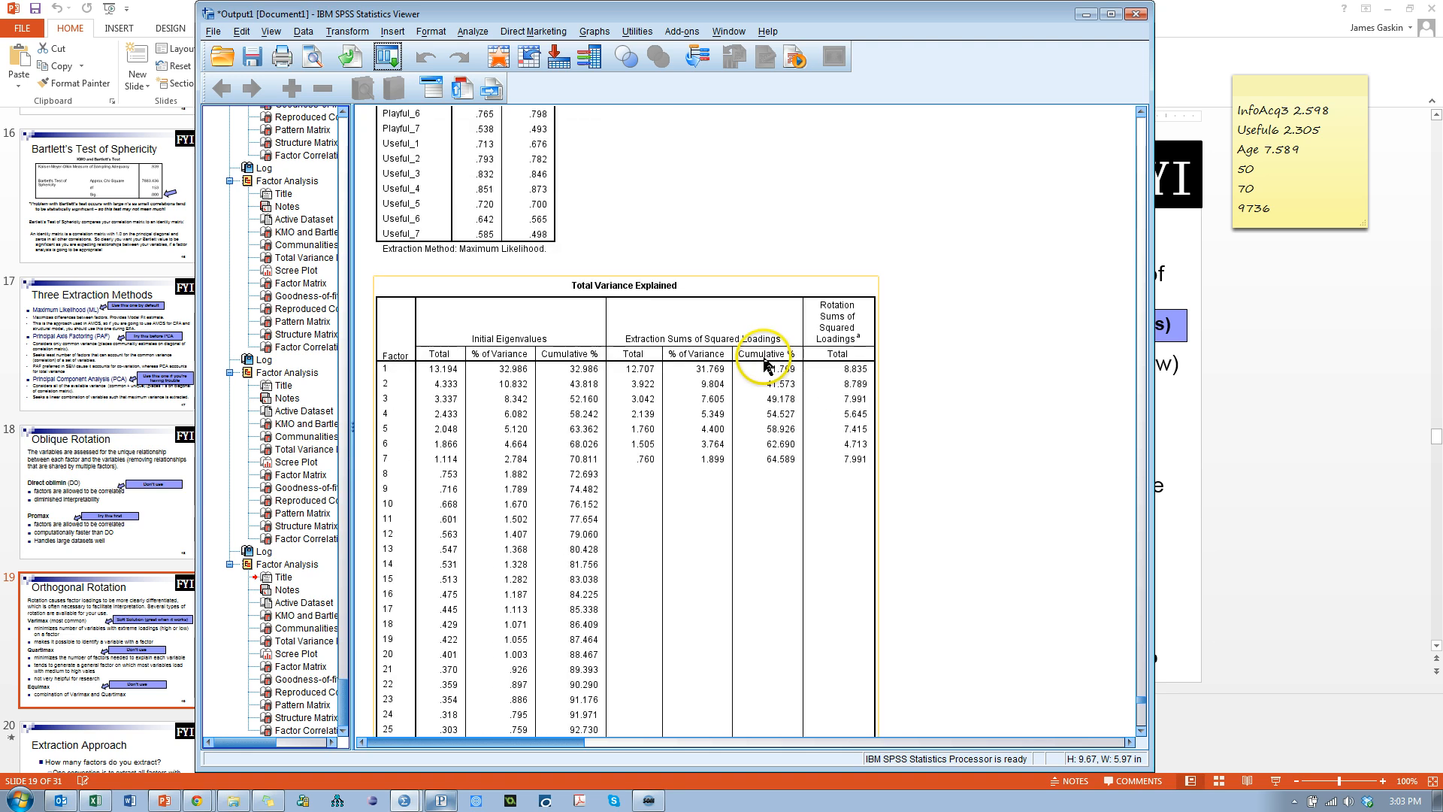
left_click(855, 370)
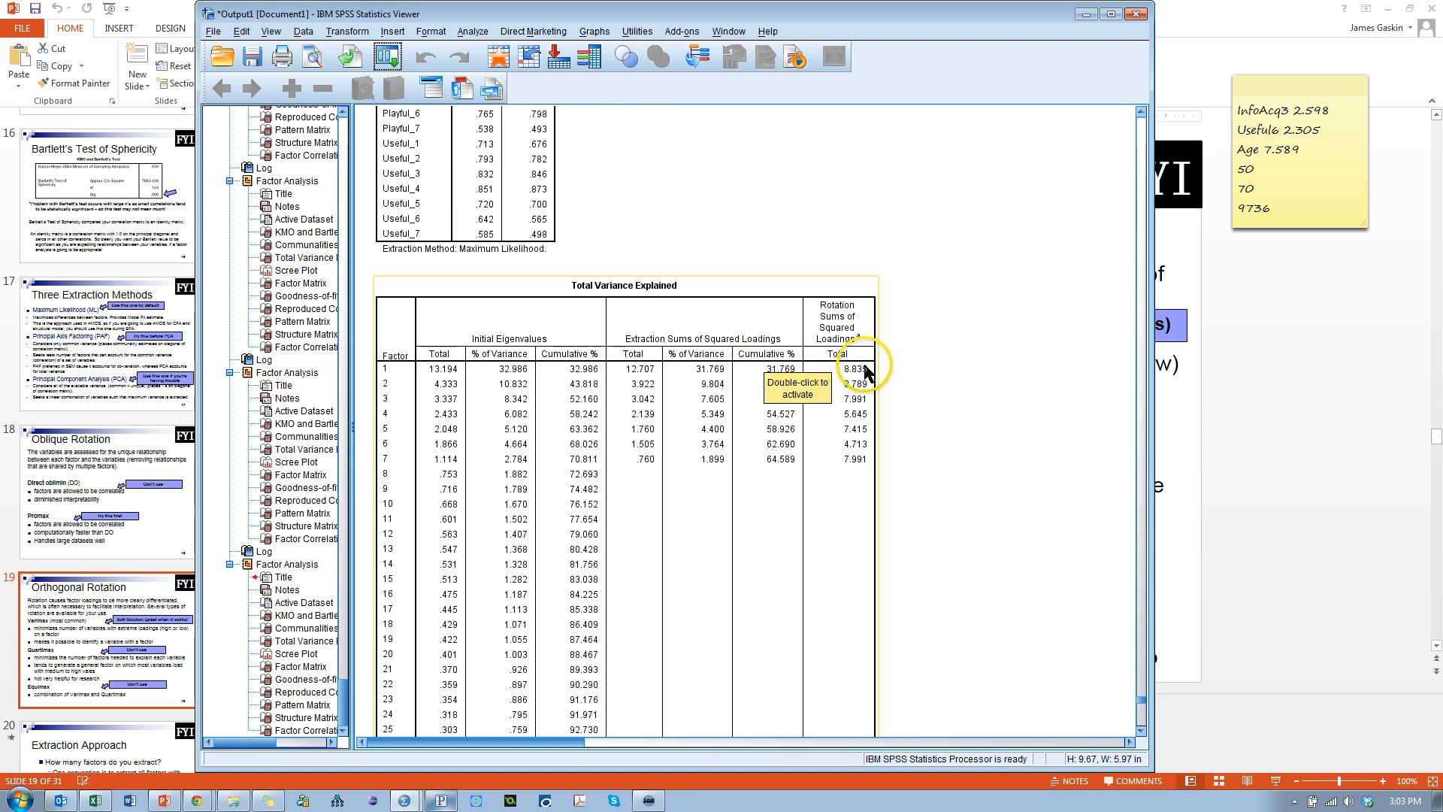
left_click(417, 308)
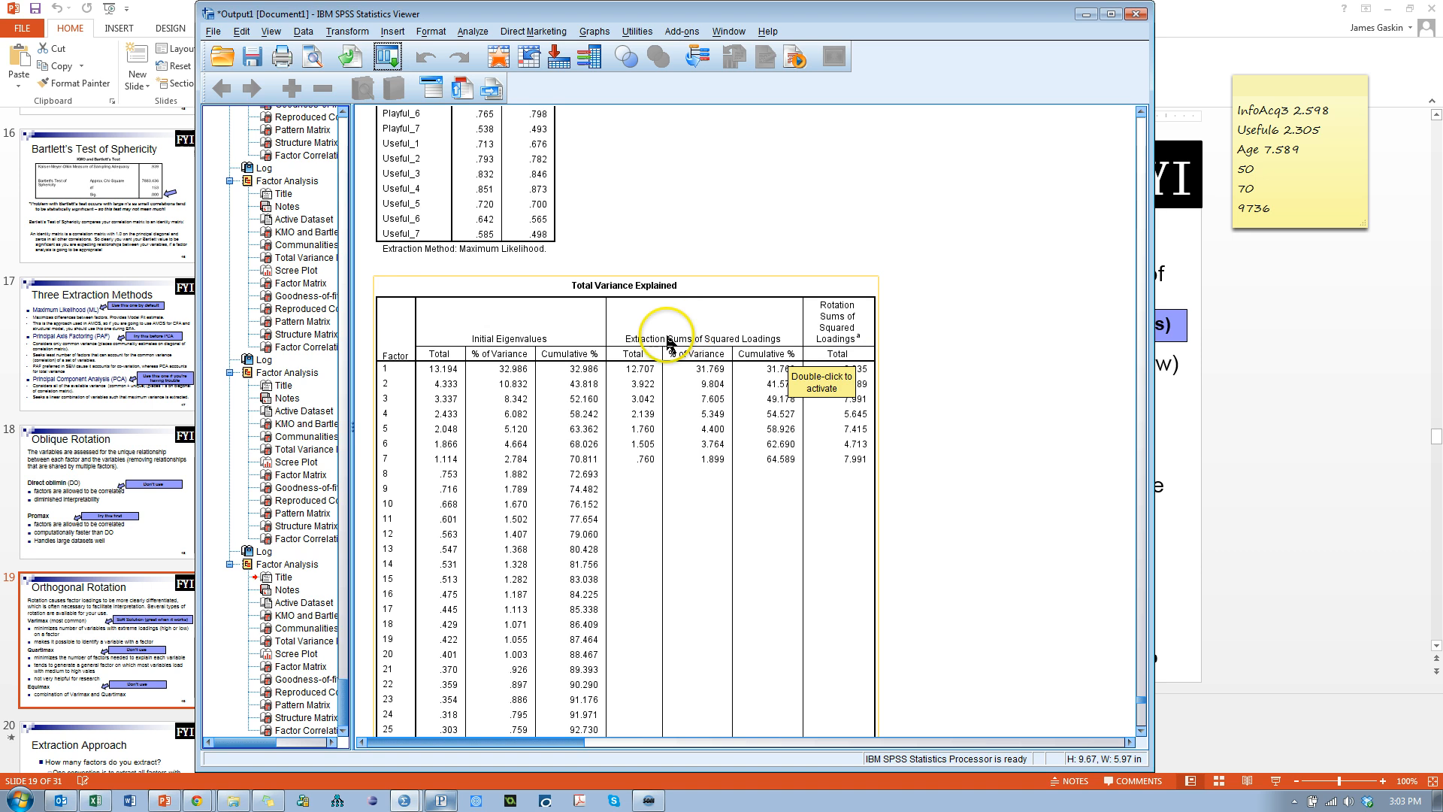
left_click(302, 704)
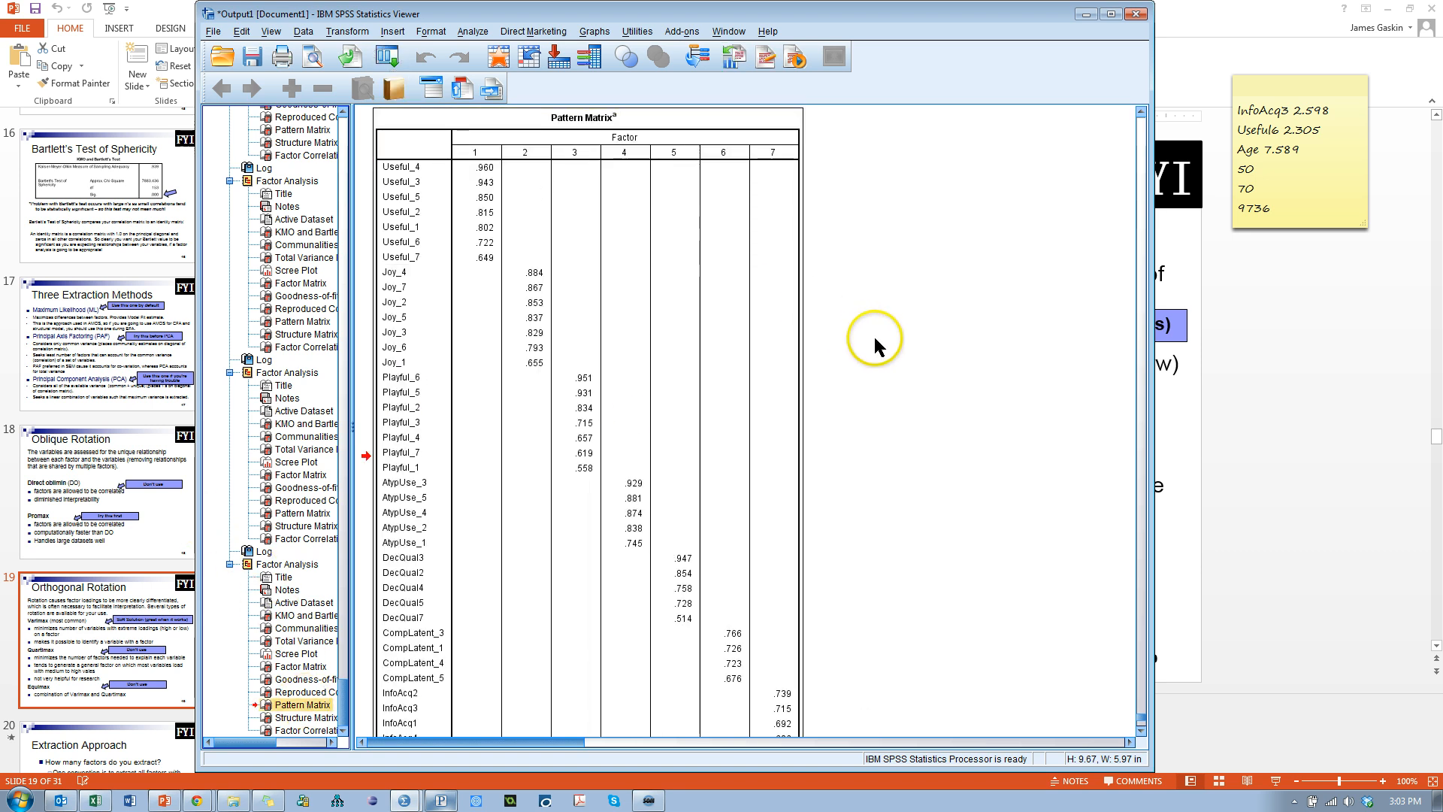
scroll(929, 328, "down", 2)
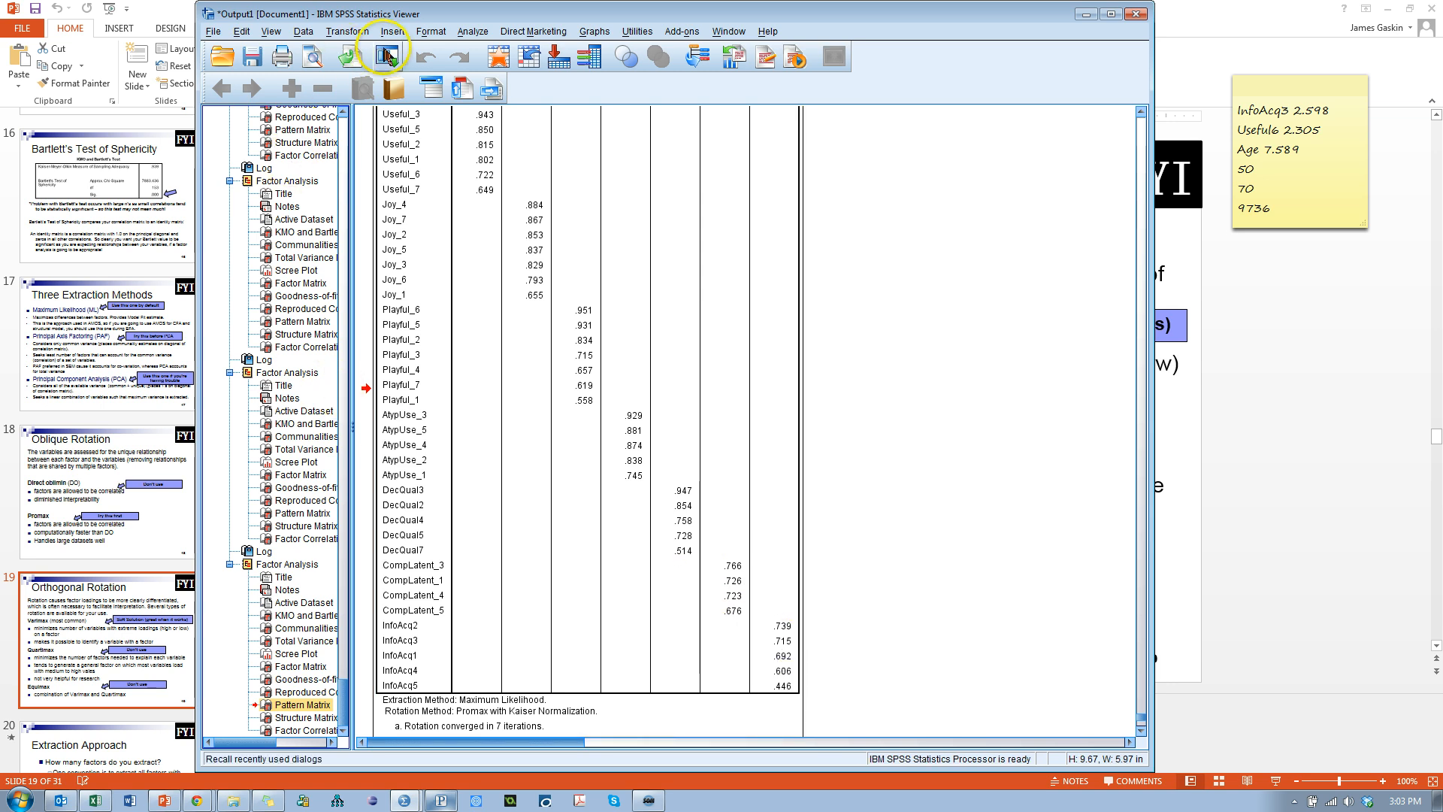
- Go back to the earlier factor analyses in the output and examine their Pattern Matrices, down to the InfoAcq loadings of the seven-factor one
left_click(387, 56)
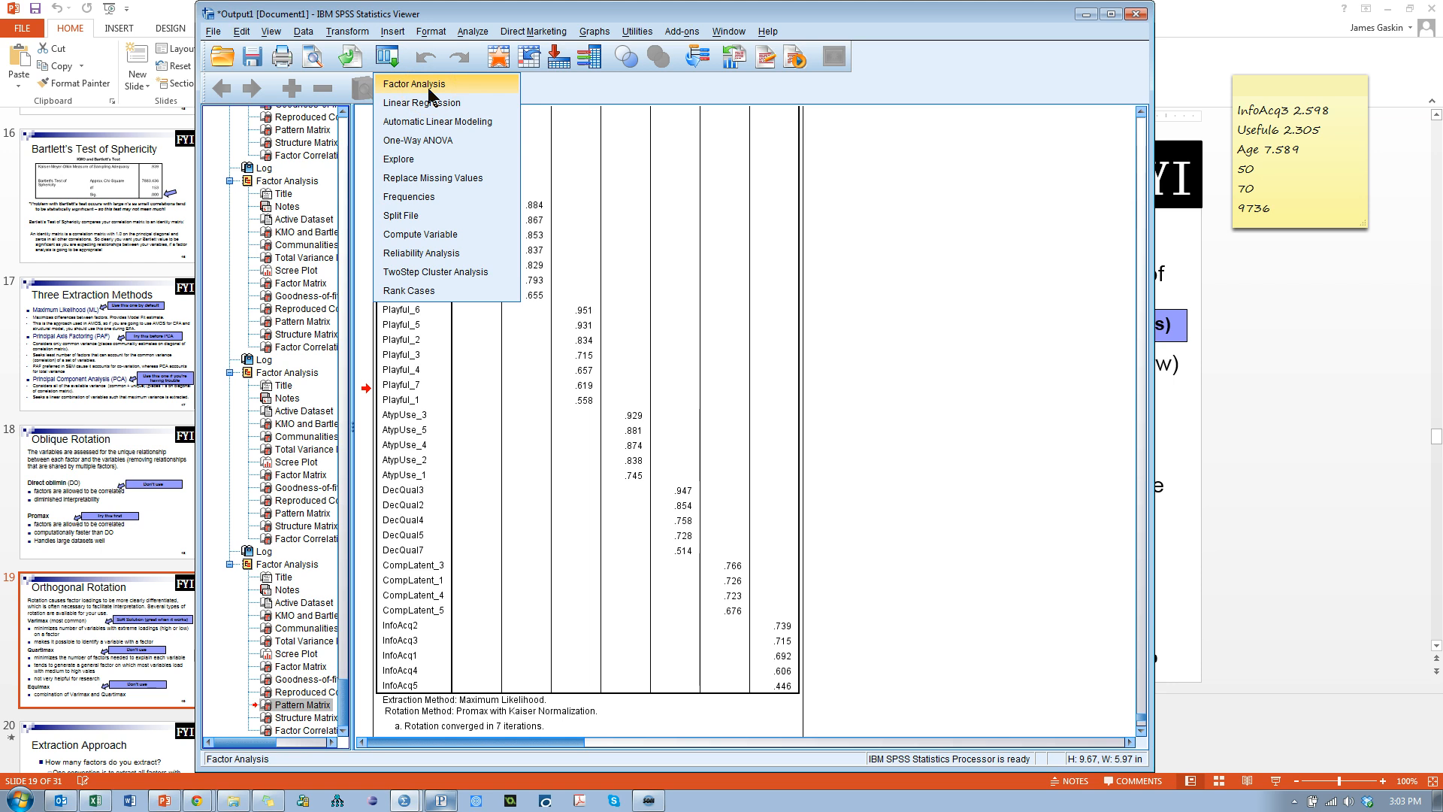
left_click(954, 300)
left_click_drag(348, 701, 390, 598)
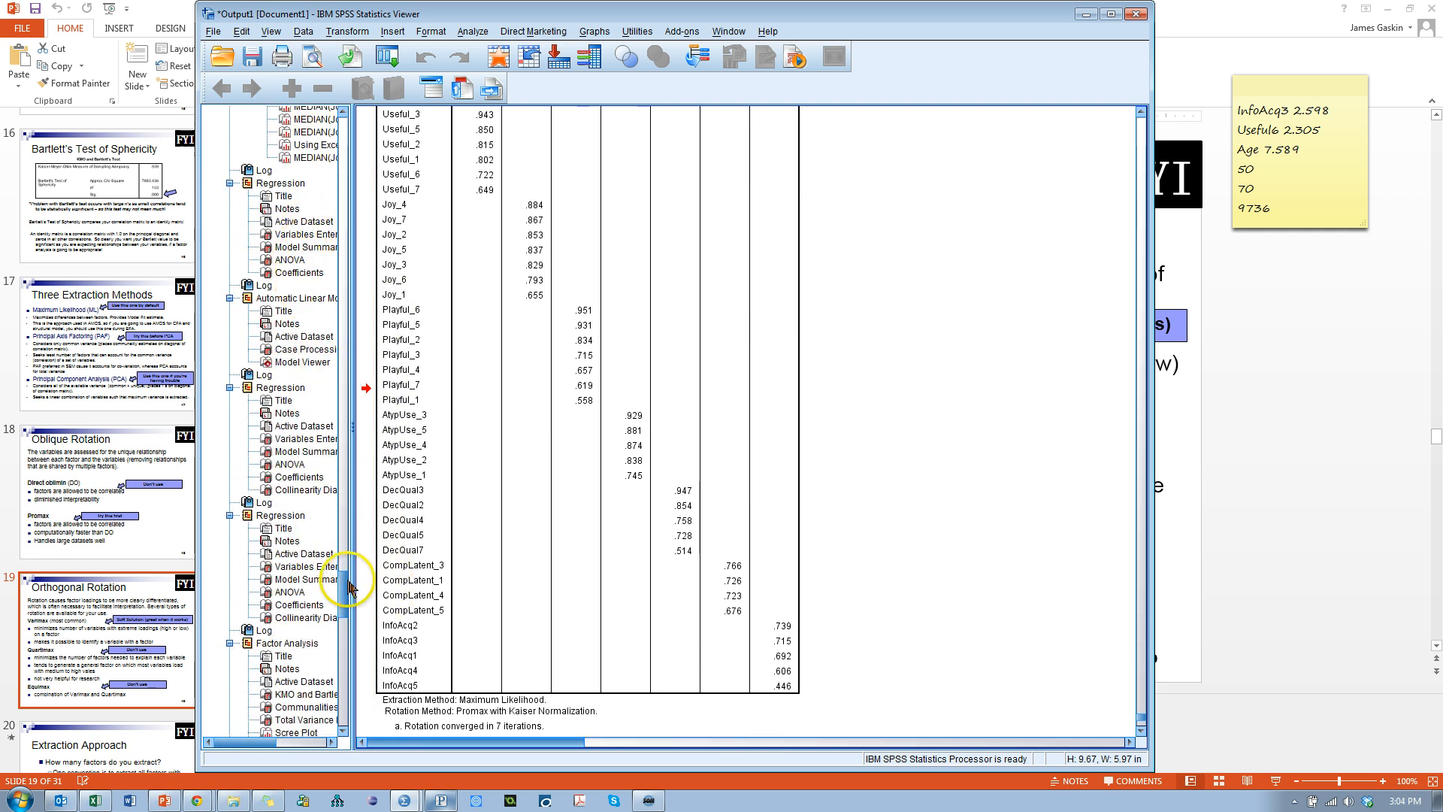
left_click_drag(349, 583, 351, 630)
left_click(319, 492)
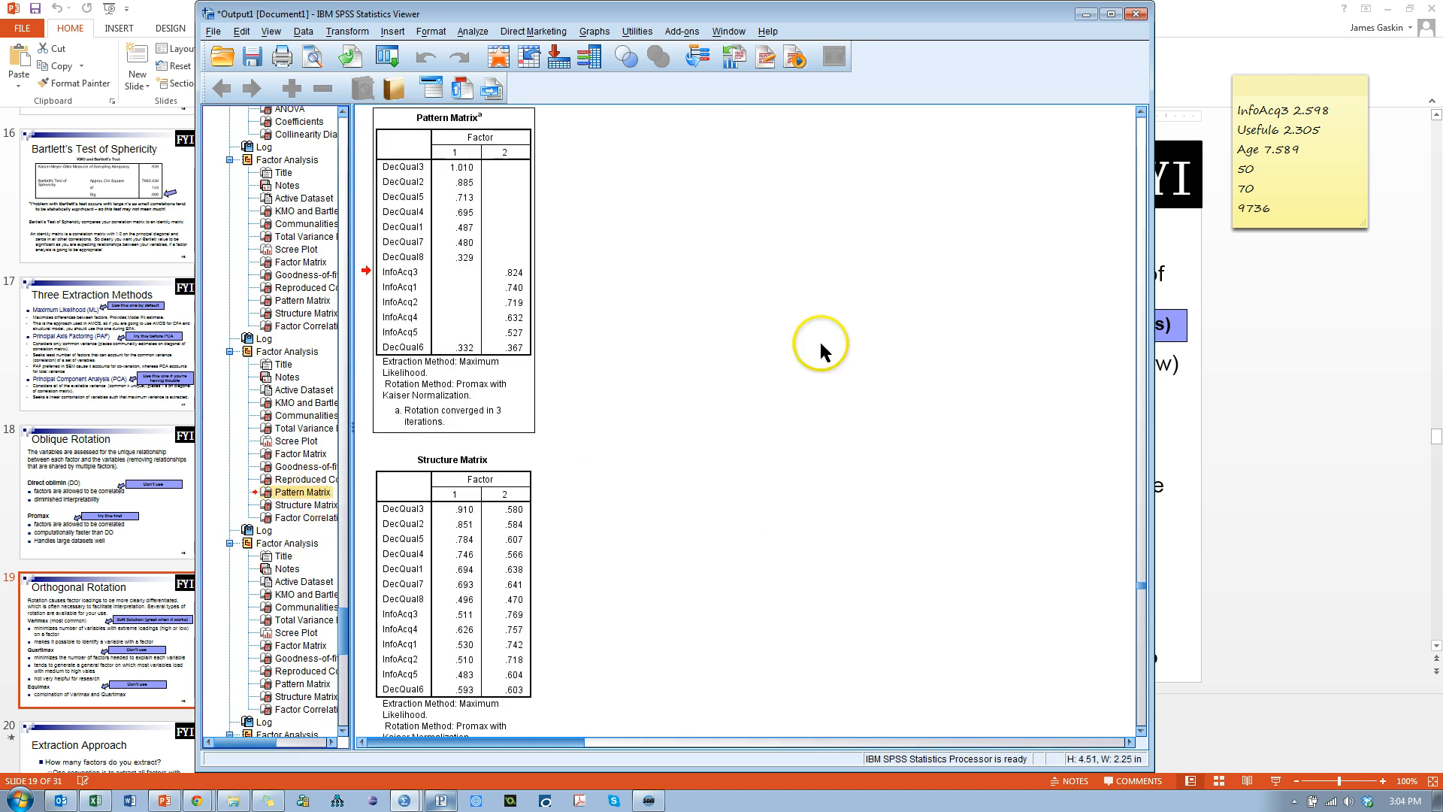
left_click(308, 301)
scroll(850, 354, "down", 3)
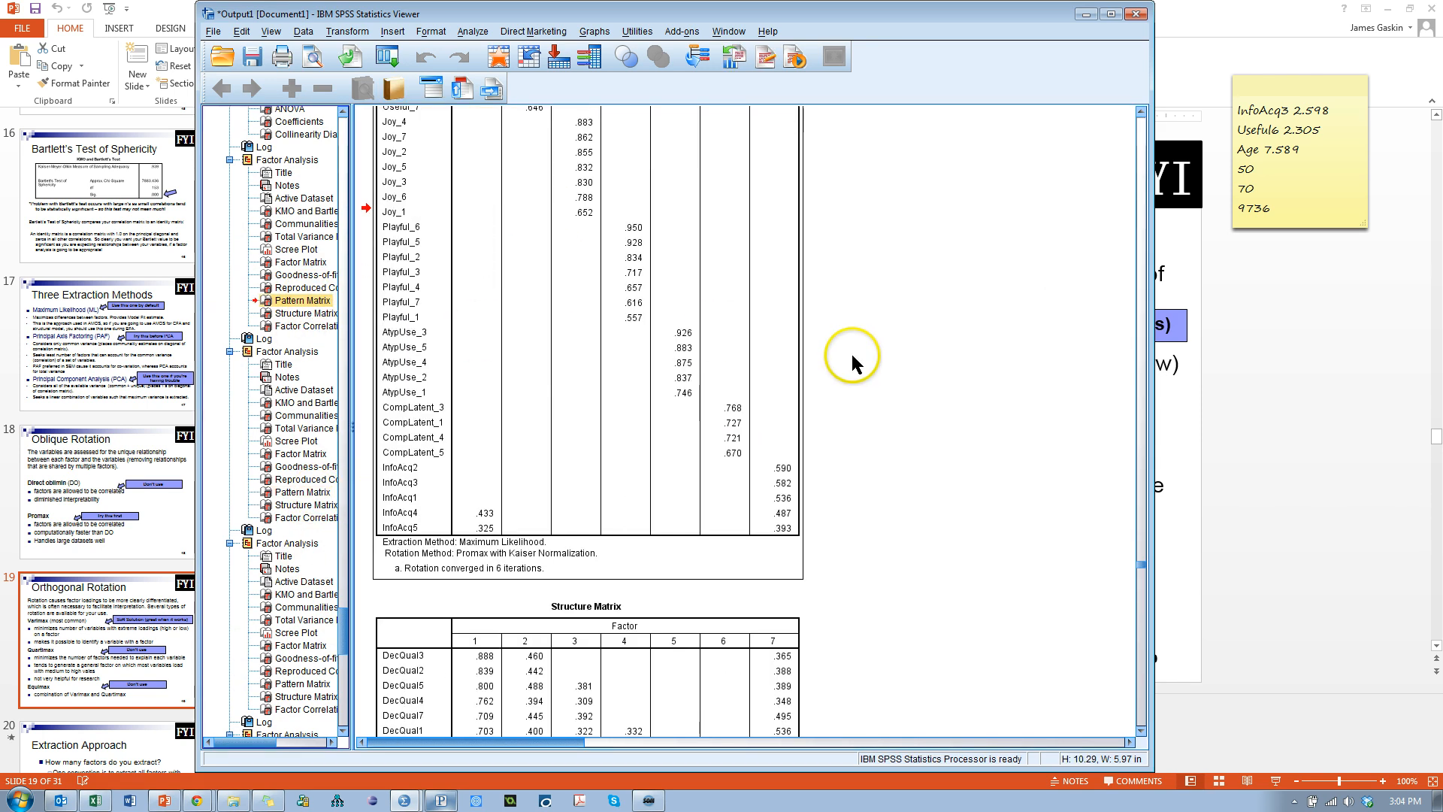
scroll(827, 527, "down", 2)
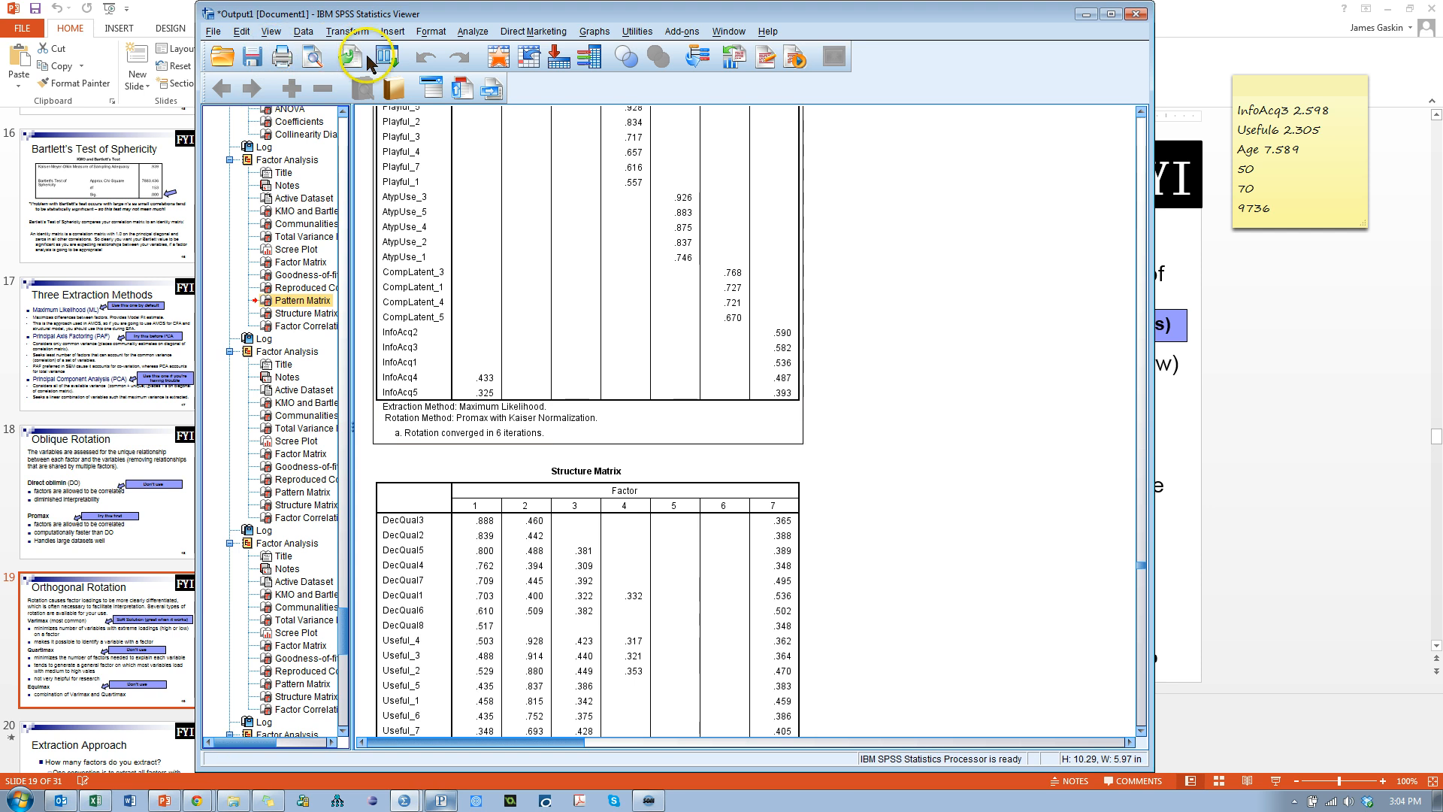
- Turn off the suppression of small coefficients, rerun the factor analysis, and view the full Pattern Matrix down to InfoAcq5
left_click(385, 58)
left_click(396, 87)
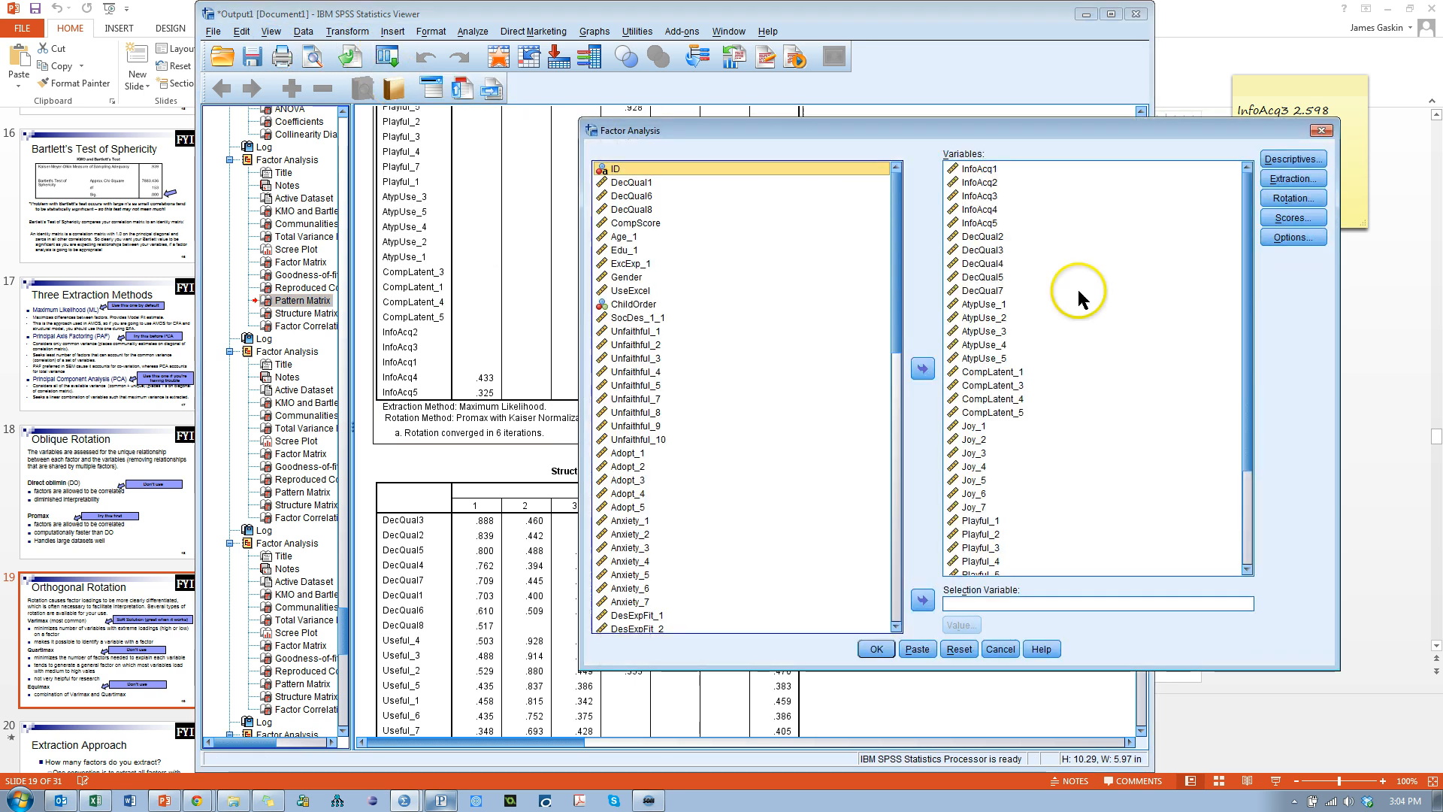
left_click(1287, 238)
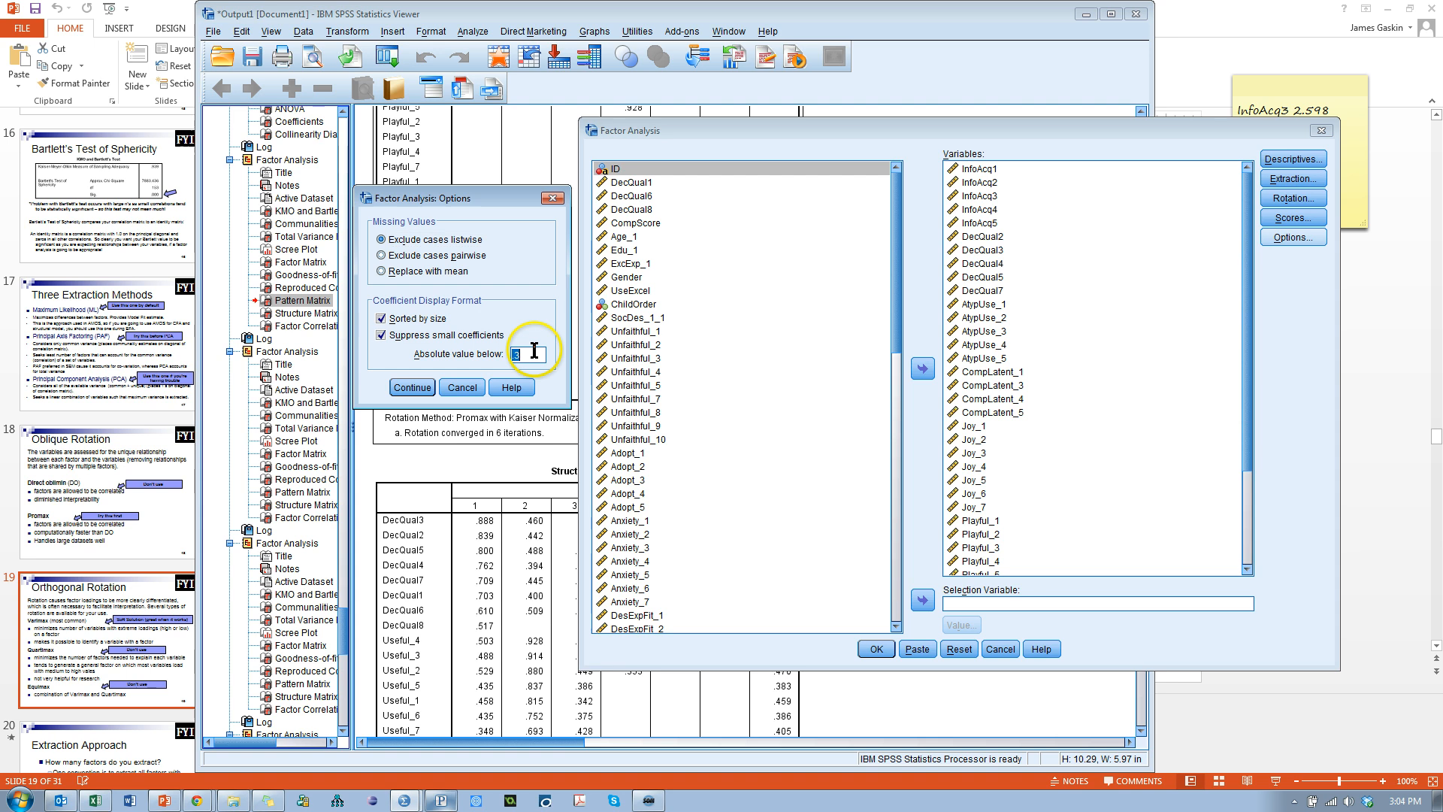
left_click(381, 335)
left_click(412, 388)
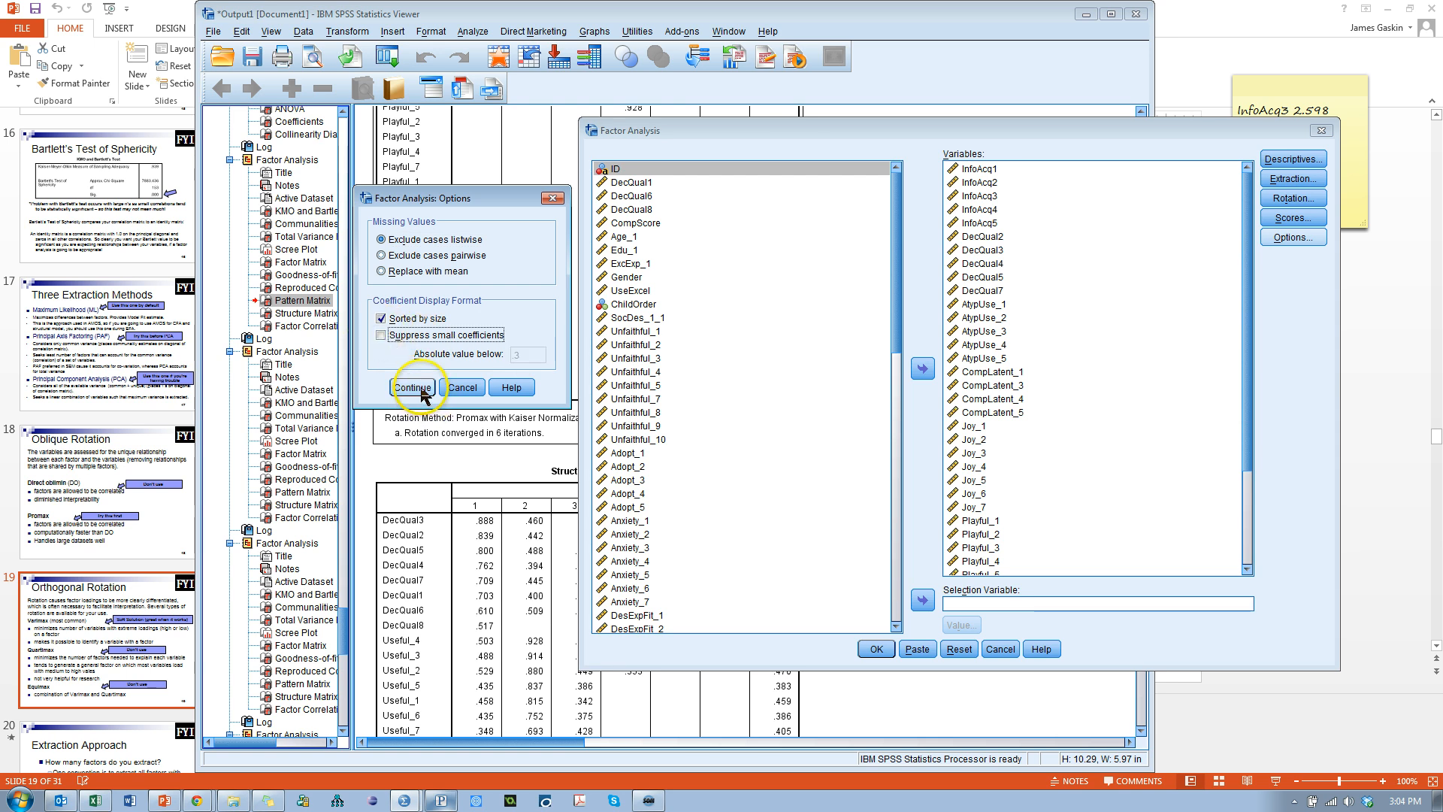
left_click(869, 651)
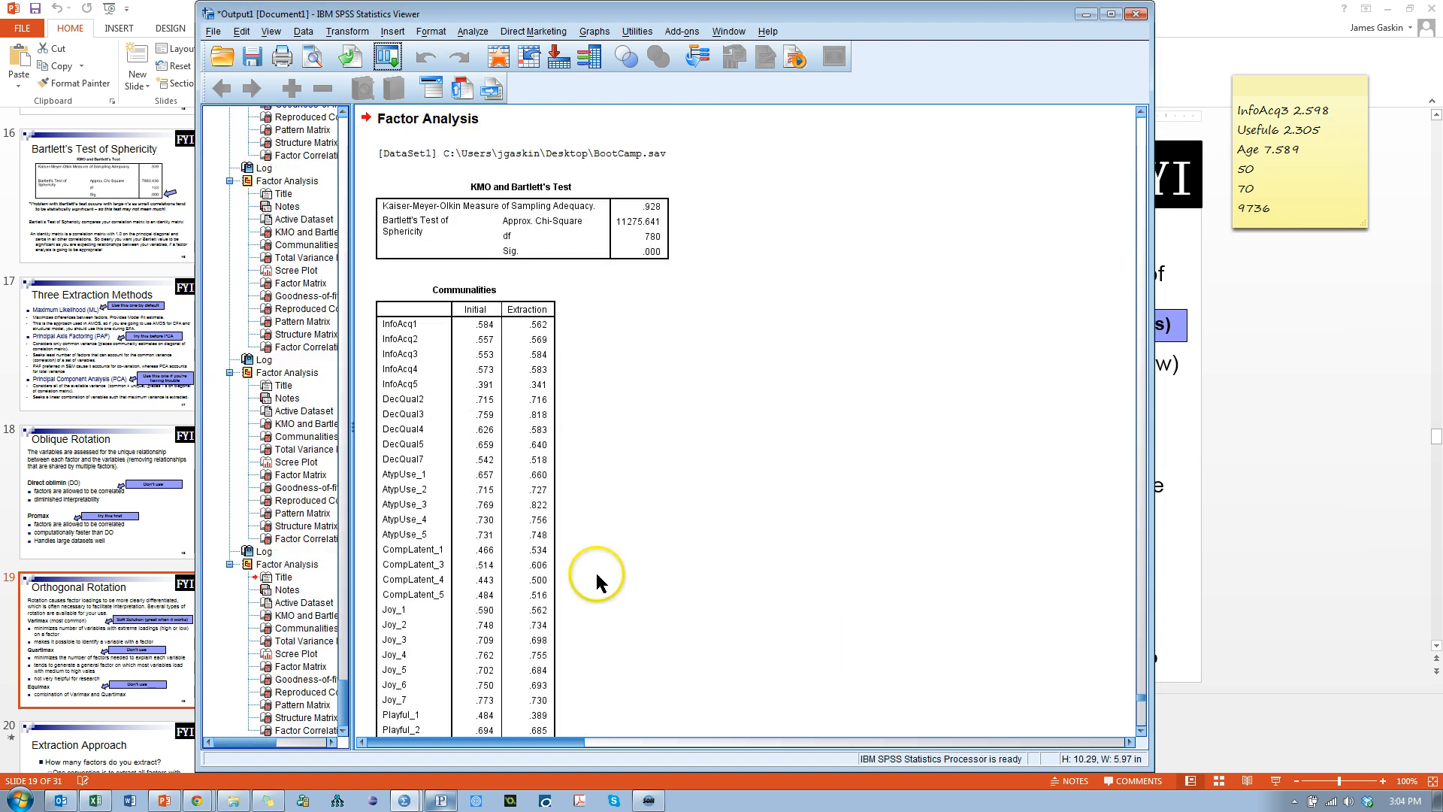
left_click(291, 705)
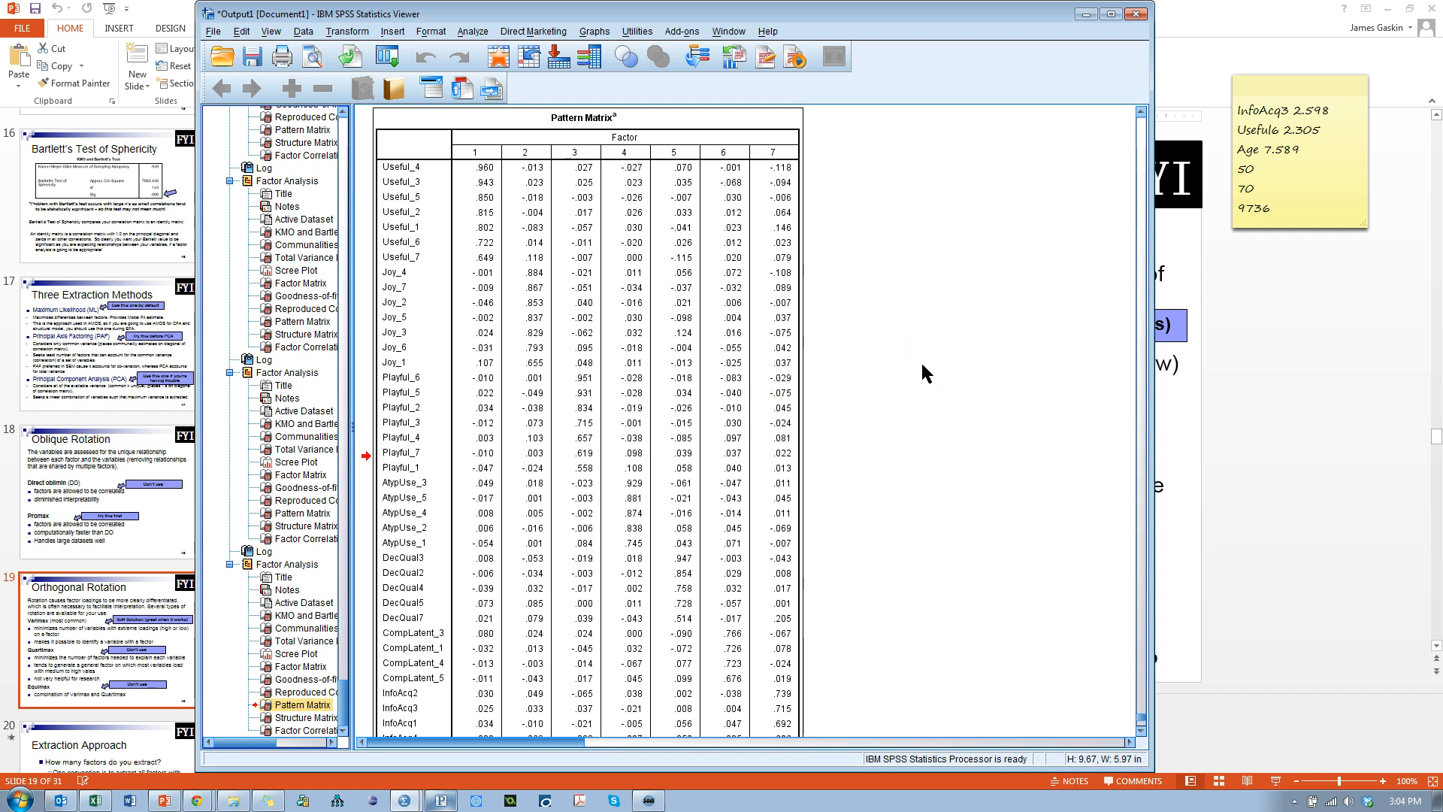
left_click(512, 246)
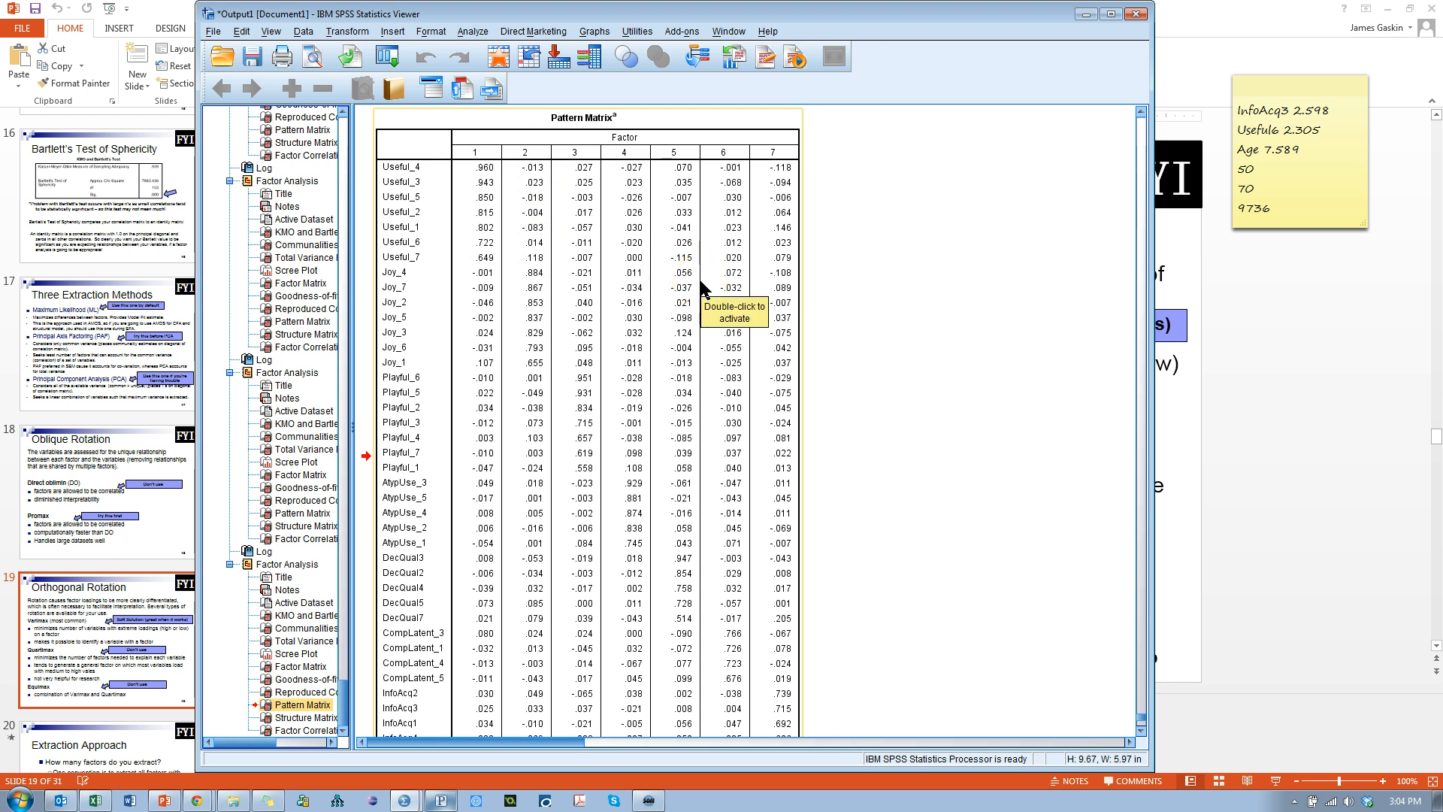
scroll(596, 413, "down", 5)
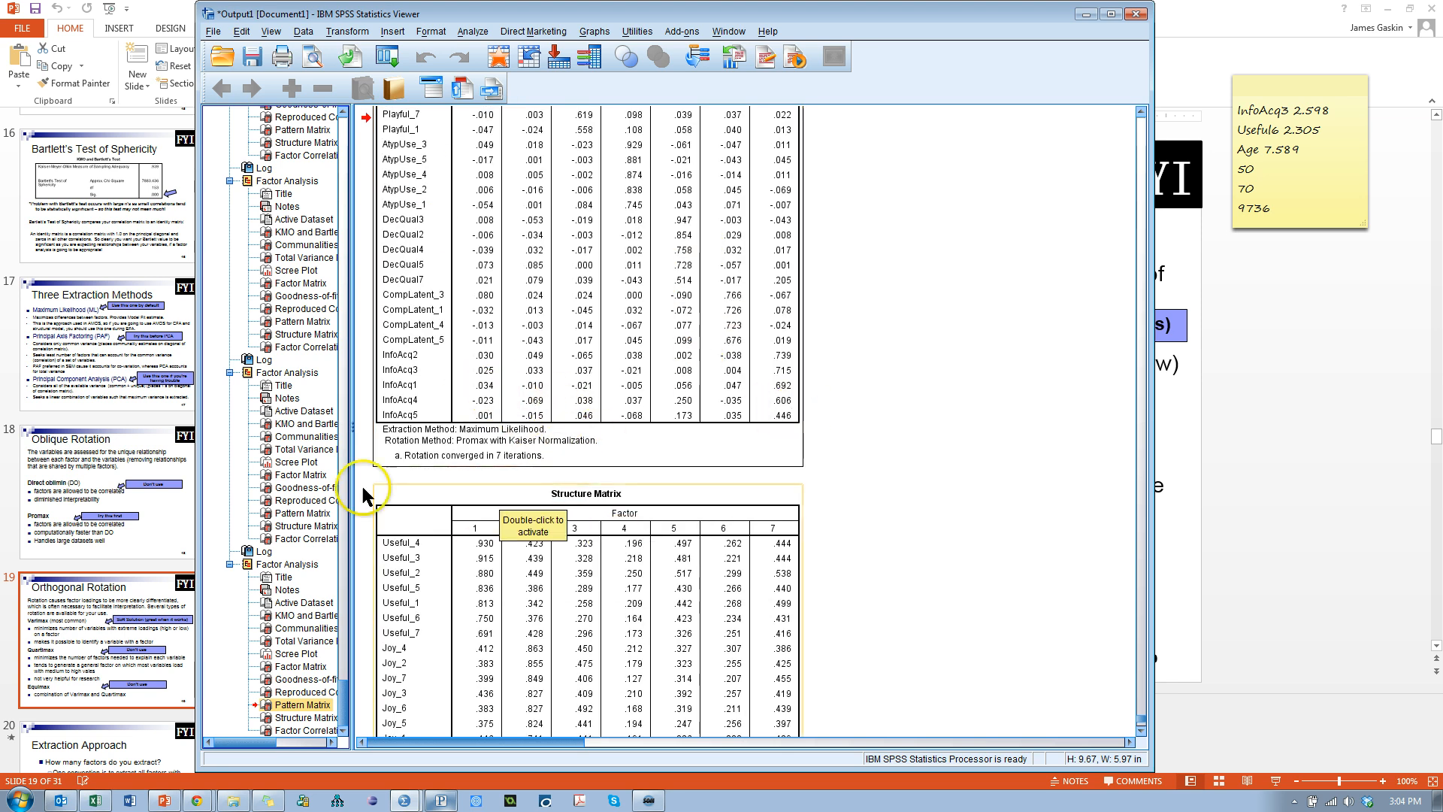
- Suppress coefficients with an absolute value below .2, rerun the factor analysis, and view its Pattern Matrix down to the InfoAcq loadings
left_click(395, 60)
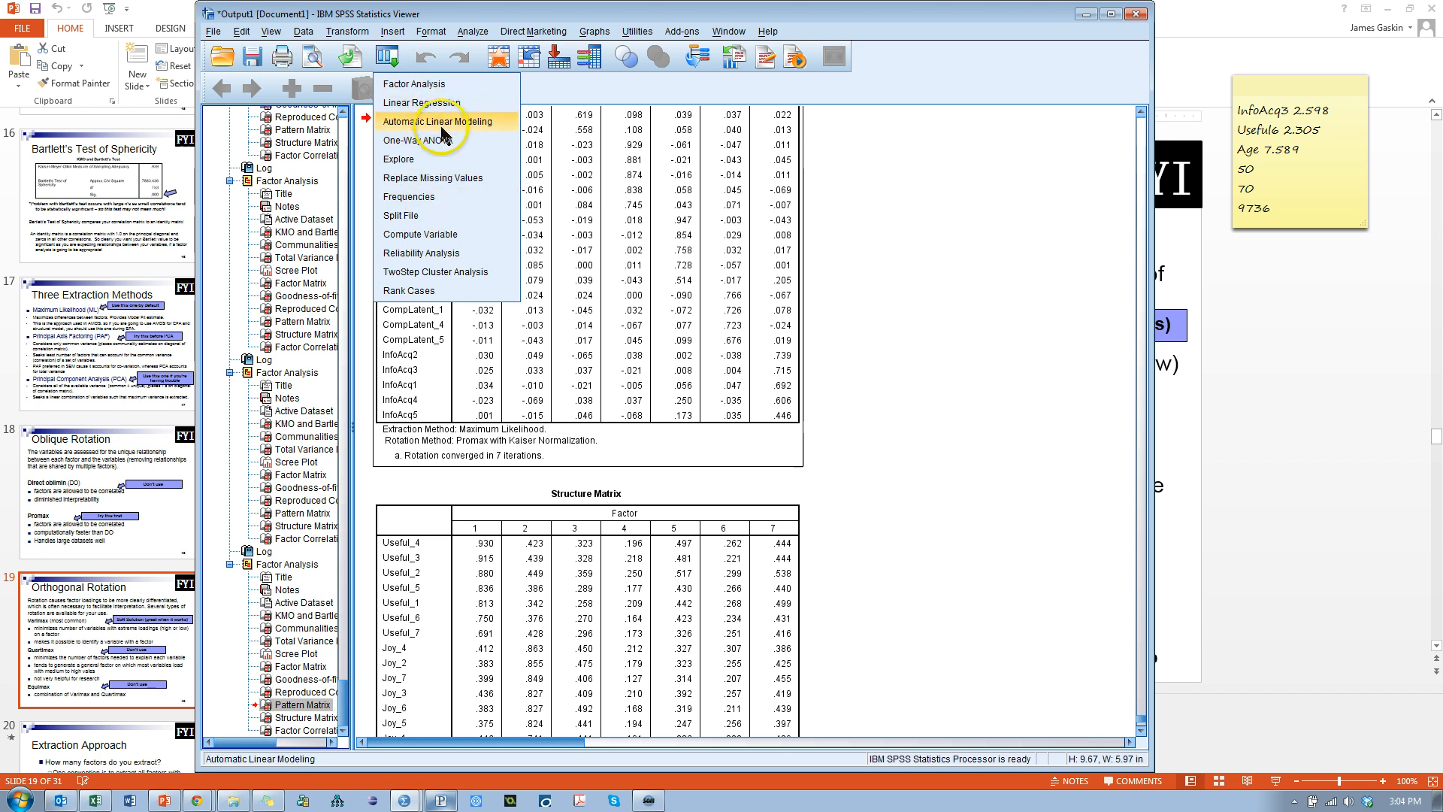
left_click(415, 85)
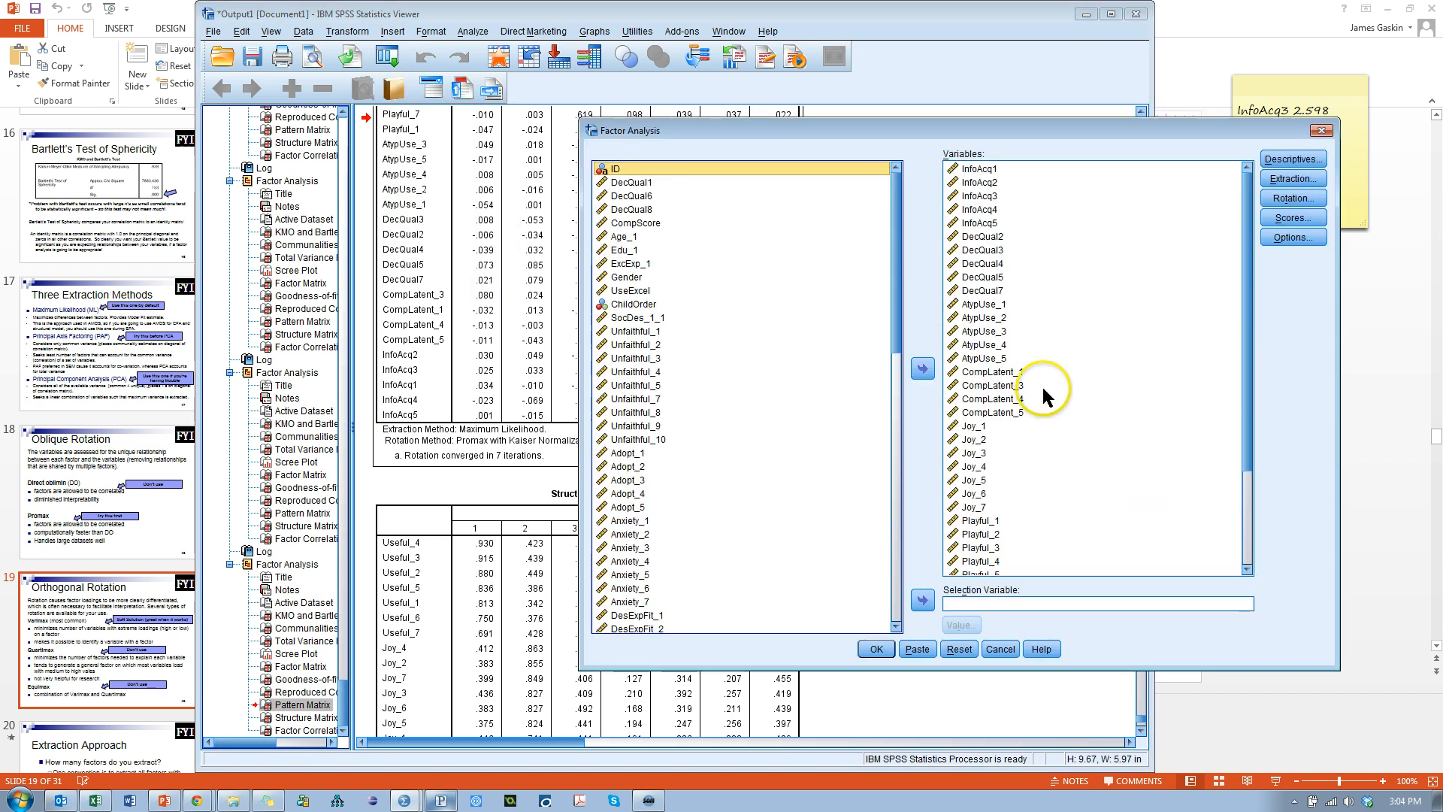
left_click(1294, 237)
left_click(454, 336)
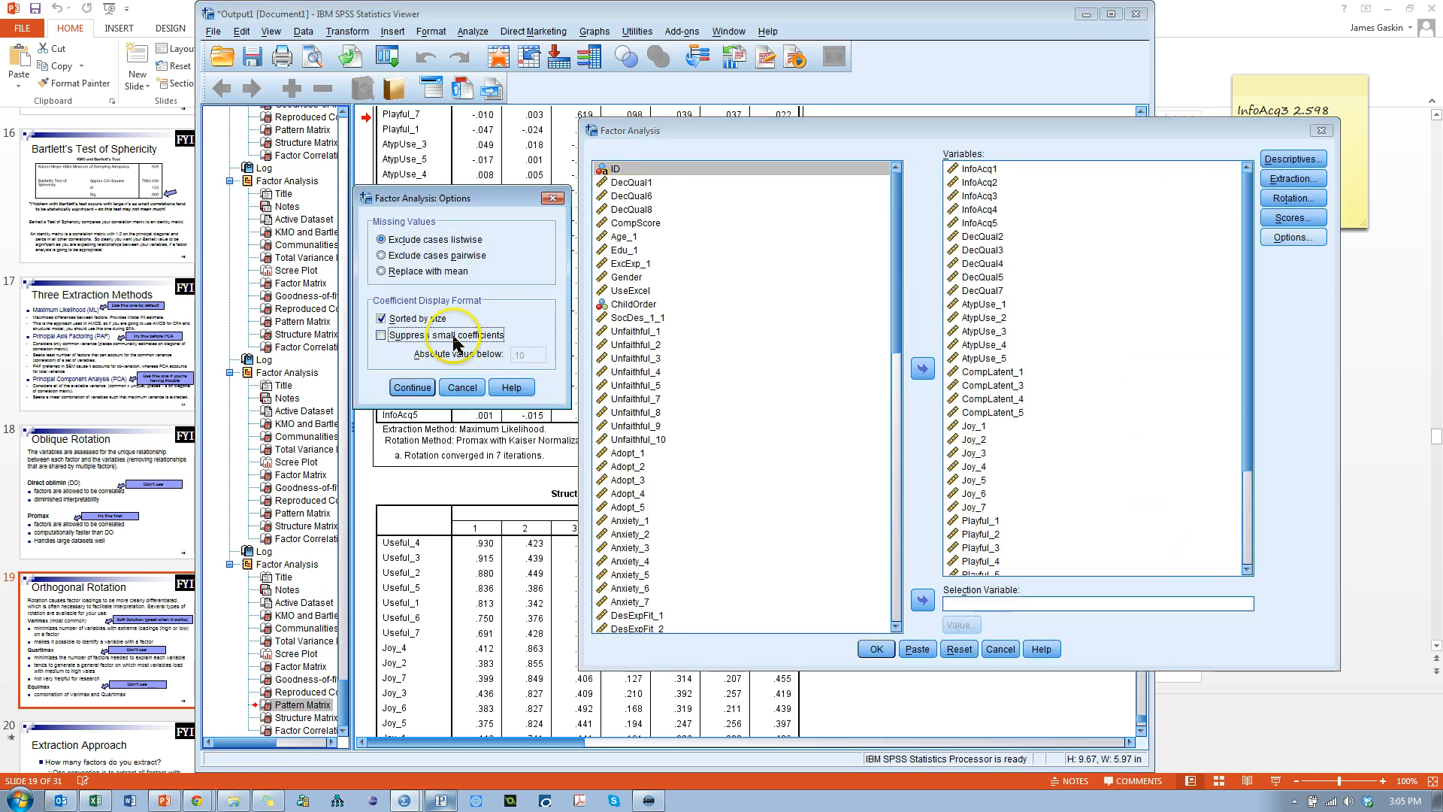
double_click(533, 359)
type(".3")
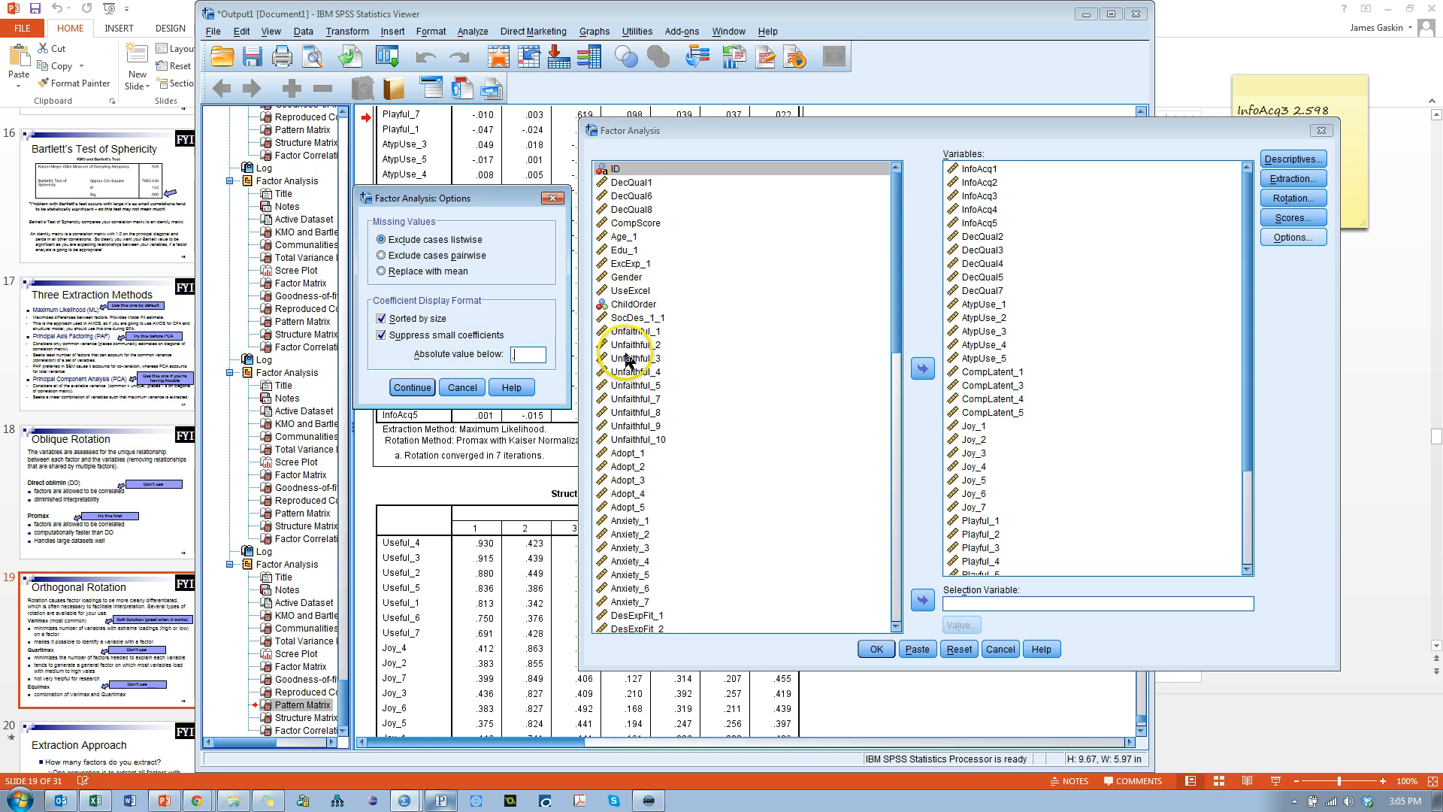
key("Return")
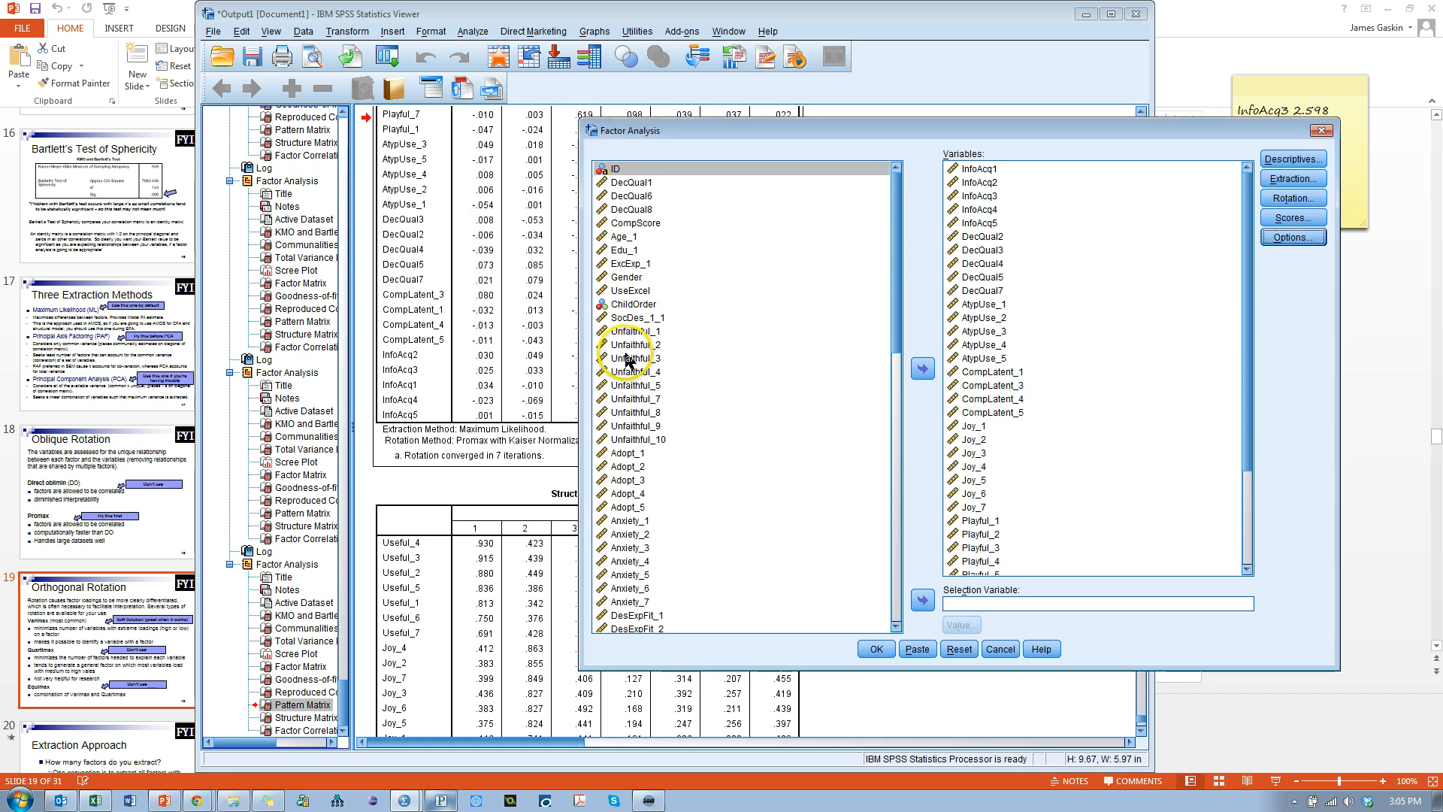
left_click(876, 649)
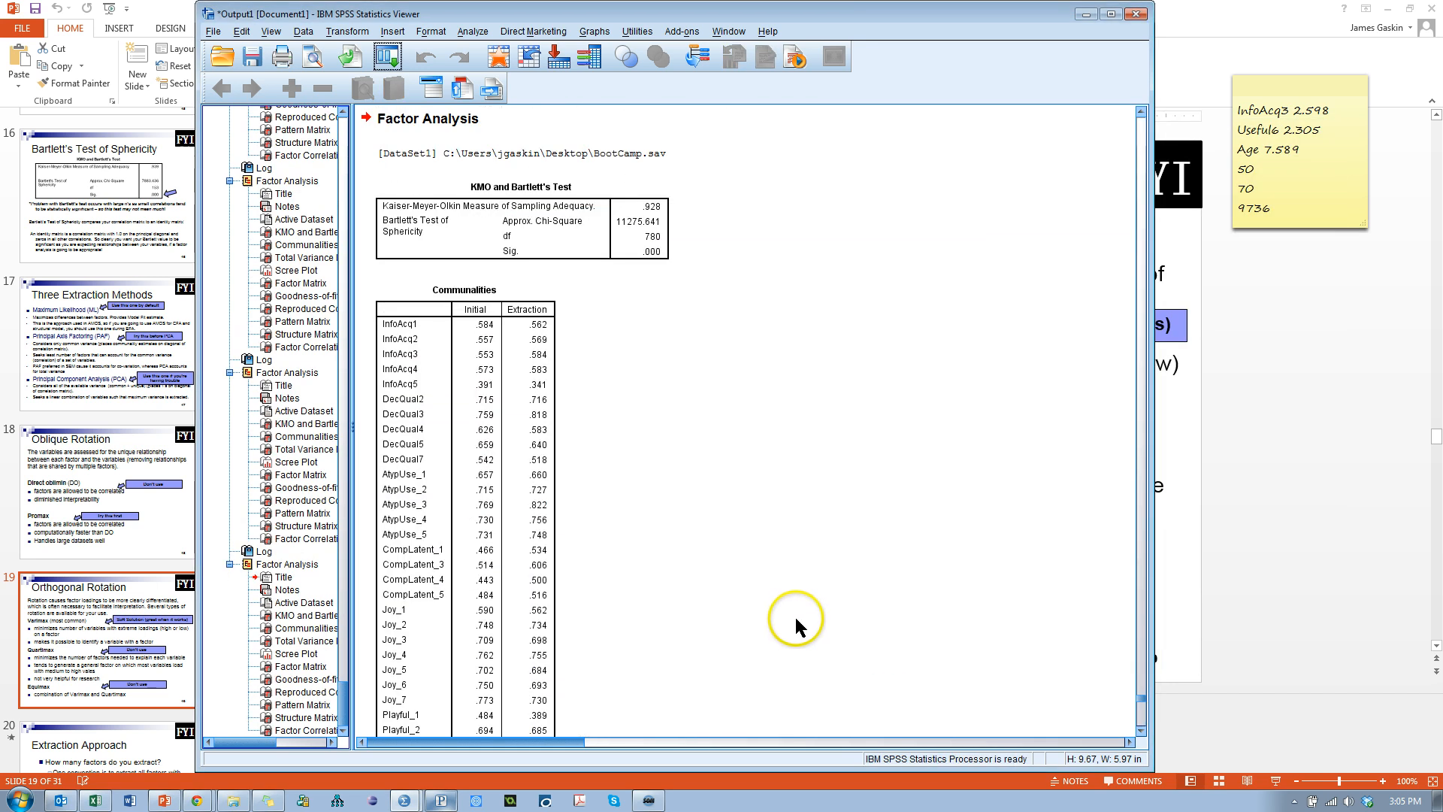
left_click(302, 704)
scroll(752, 581, "down", 3)
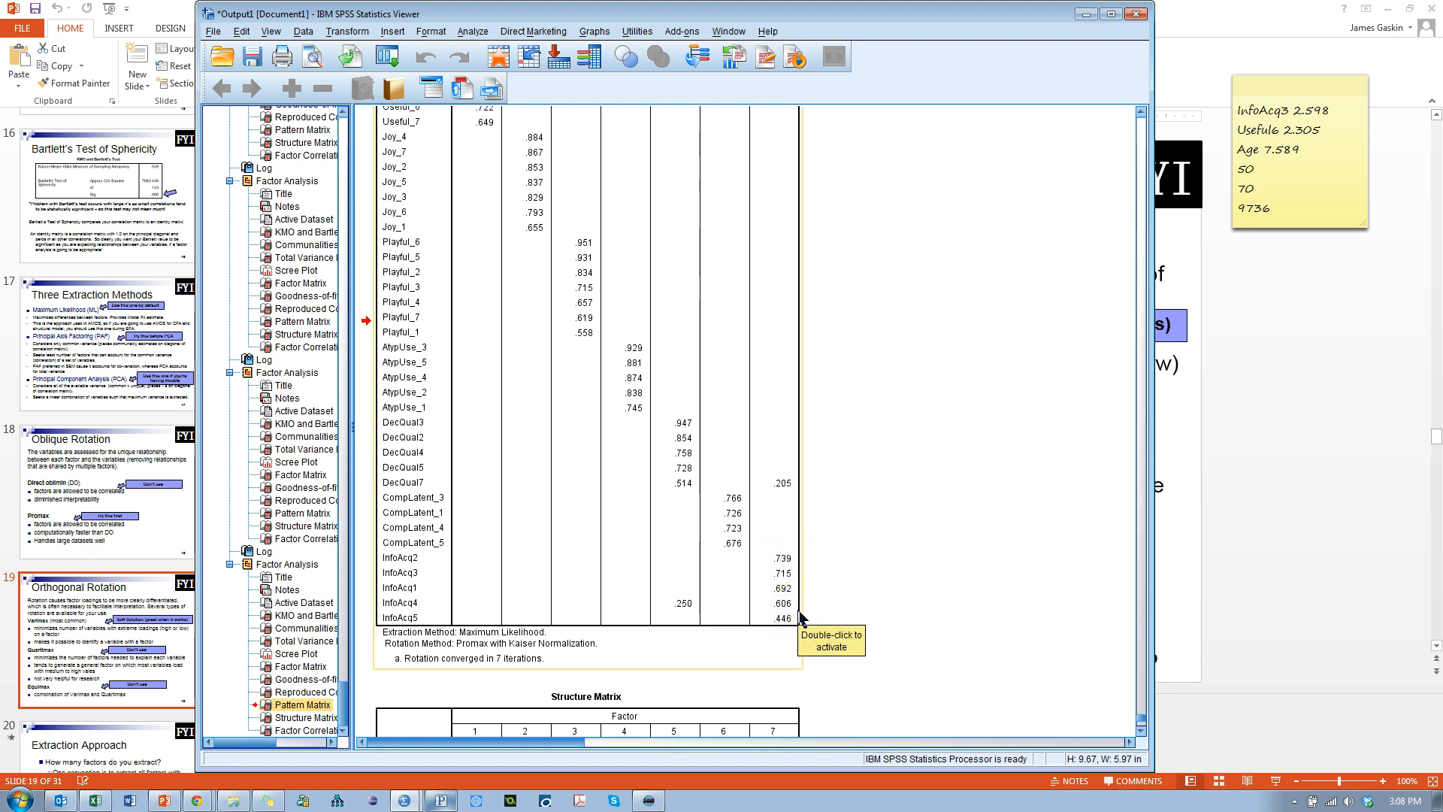
- Review the whole Pattern Matrix once more, and look at the InfoAcq reliability tables at the end of the output
left_click(865, 571)
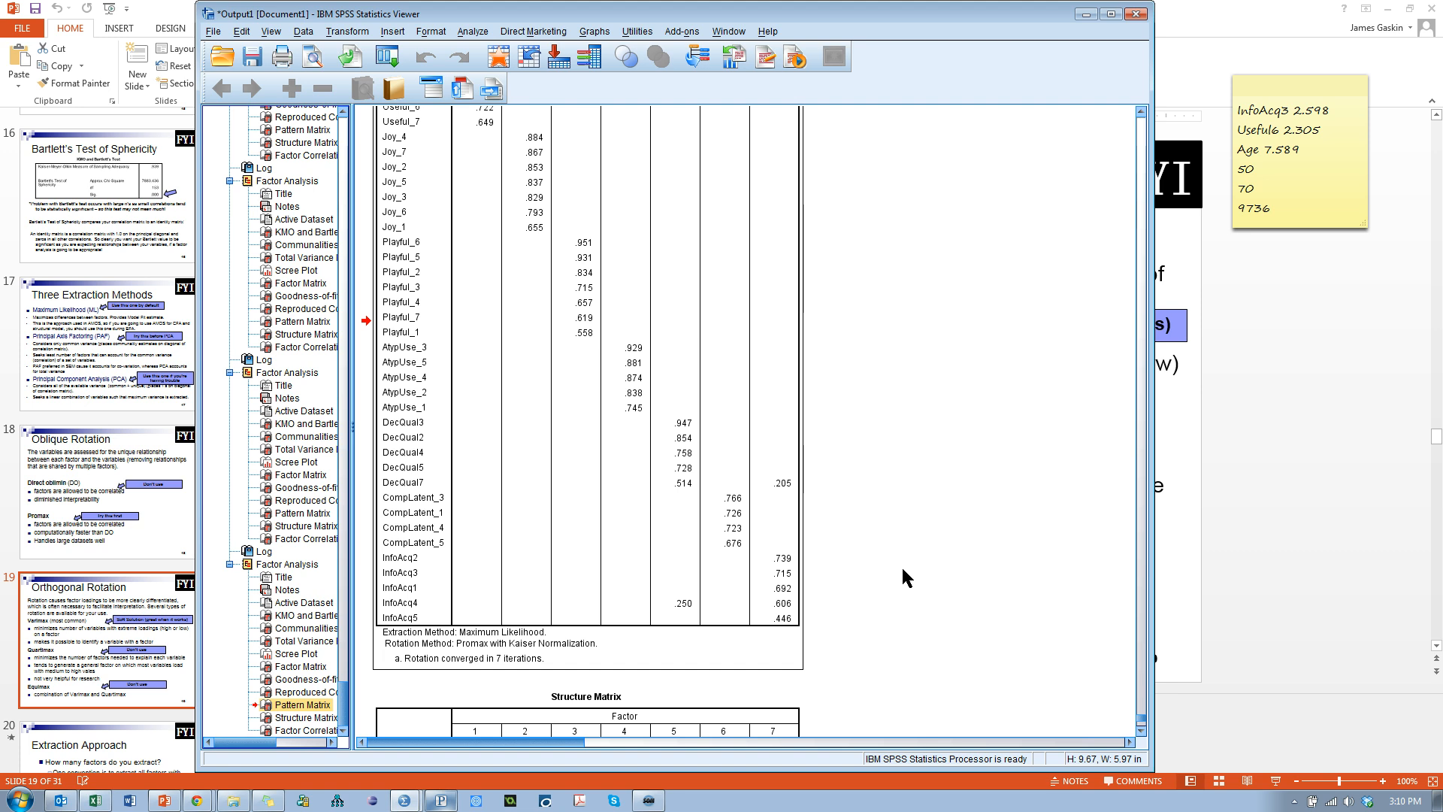
scroll(795, 542, "up", 5)
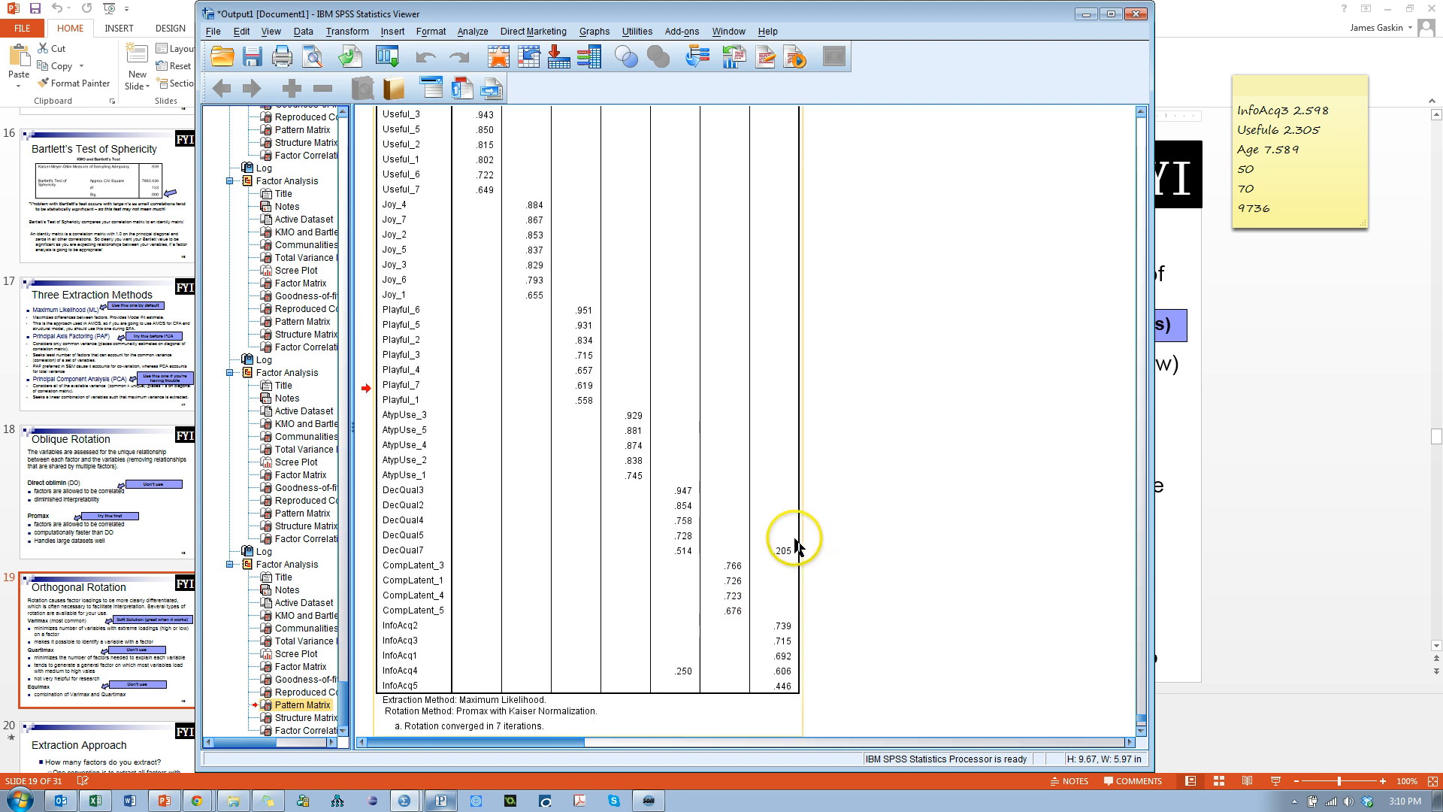
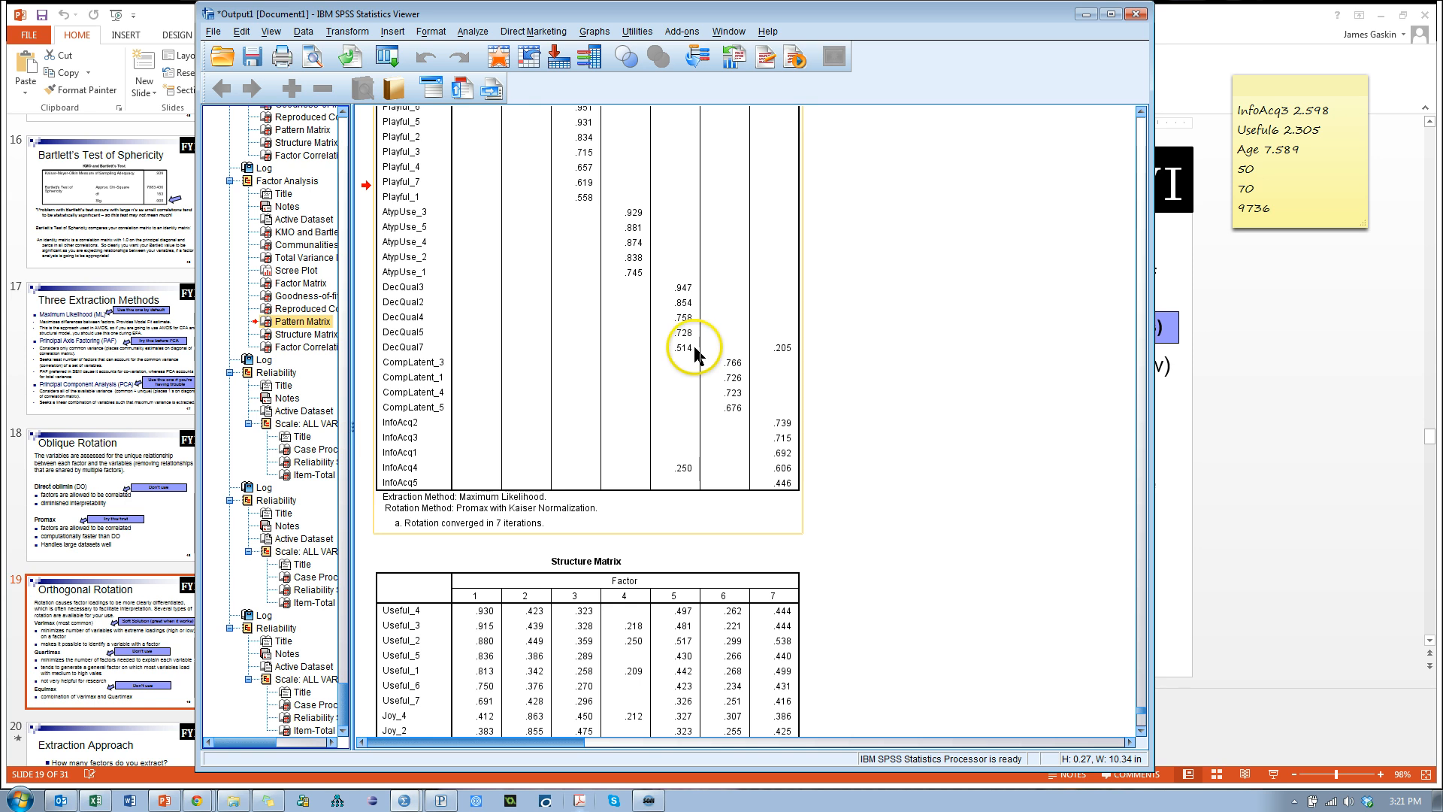
scroll(707, 301, "up", 3)
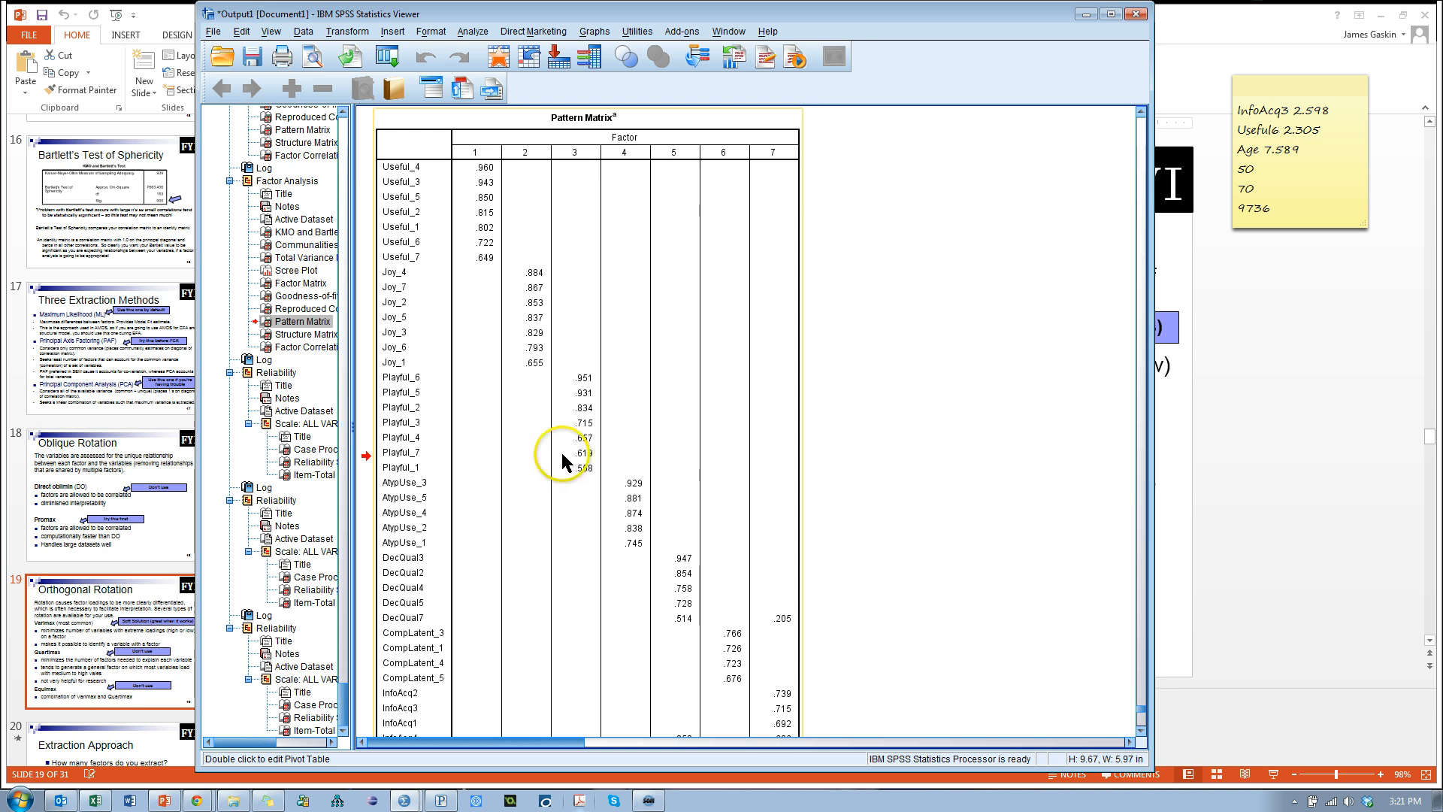
scroll(761, 496, "down", 20)
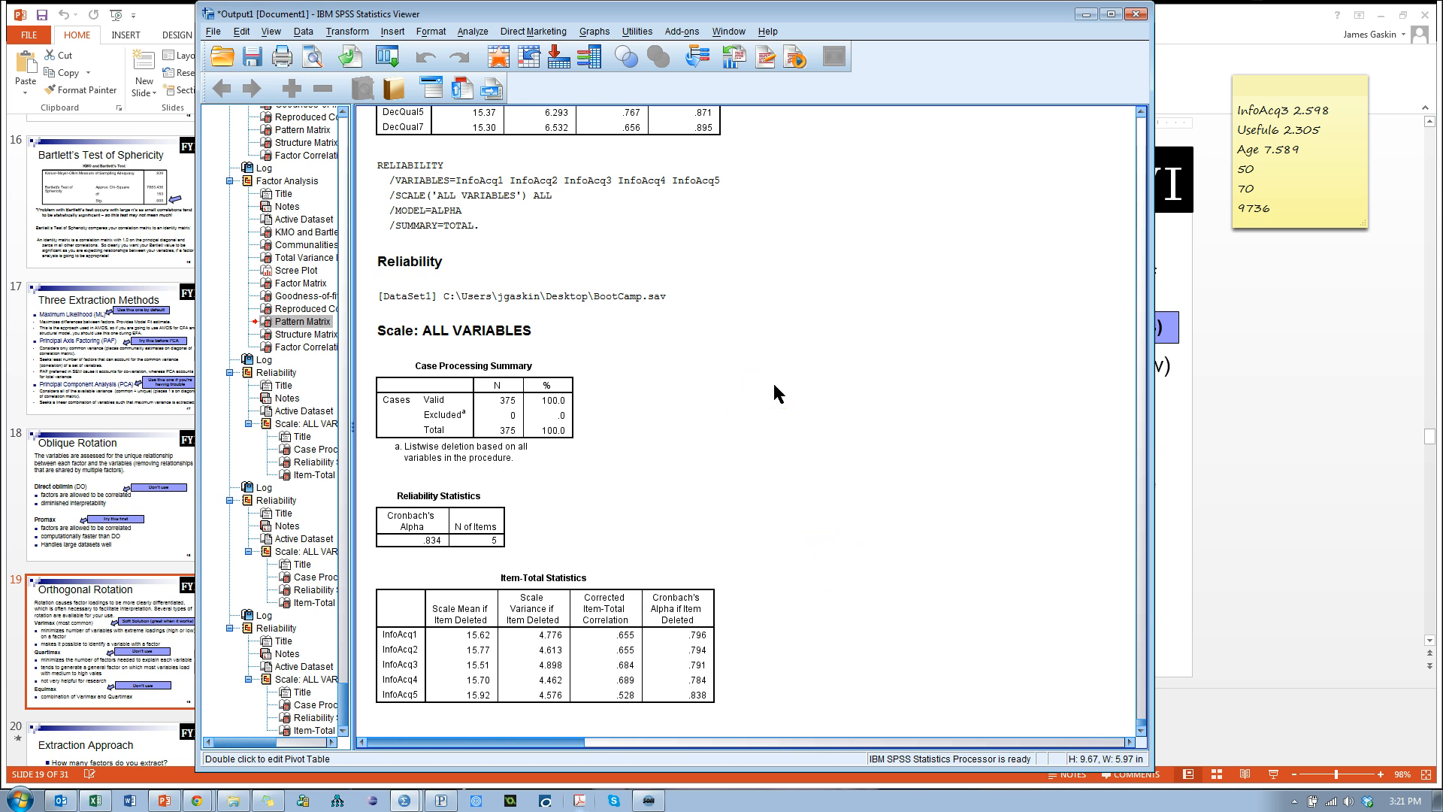
- Open the recent document "ICIS 2014 SSU submitted version.docx" in Word and go to the pattern matrix appendix on page 16
right_click(133, 803)
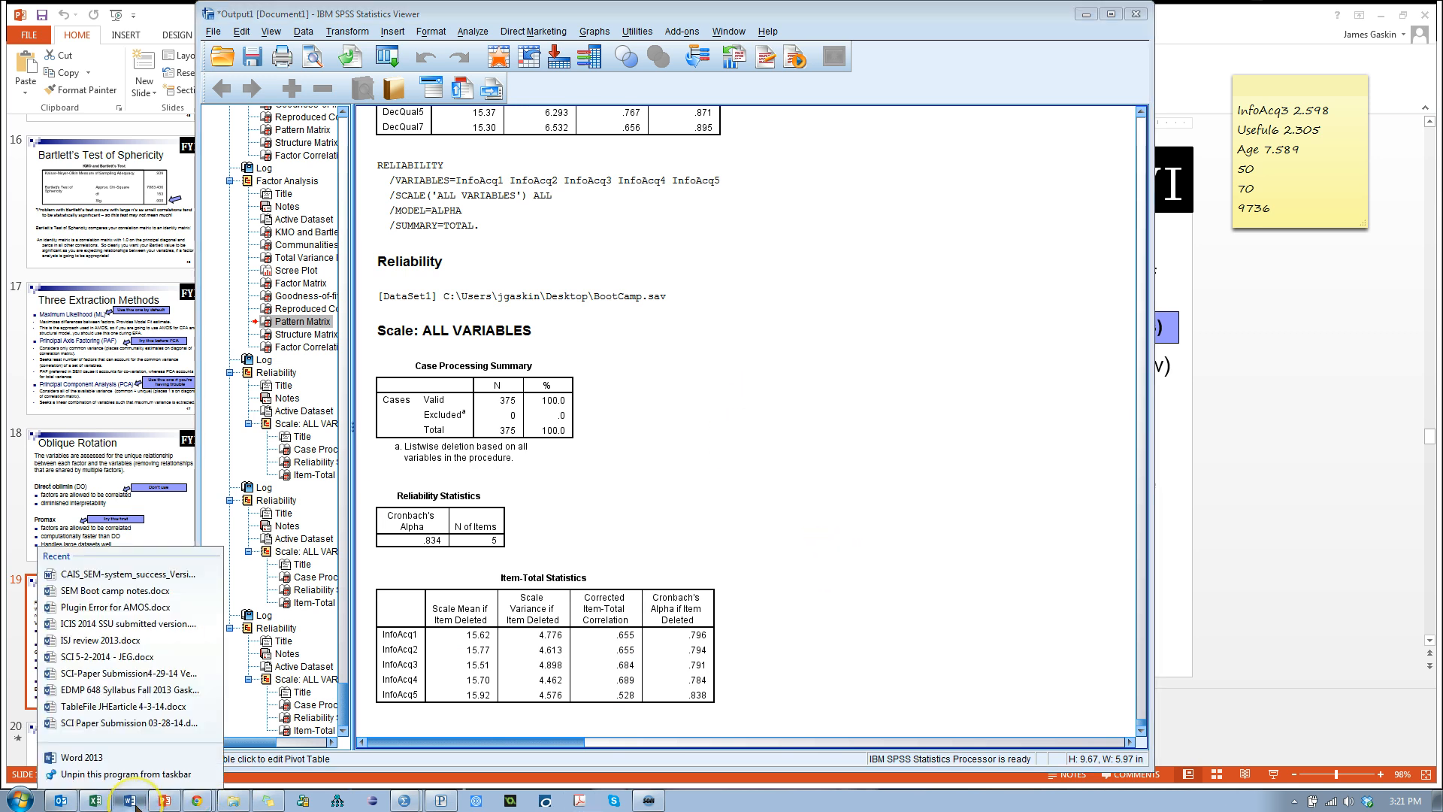
left_click(156, 626)
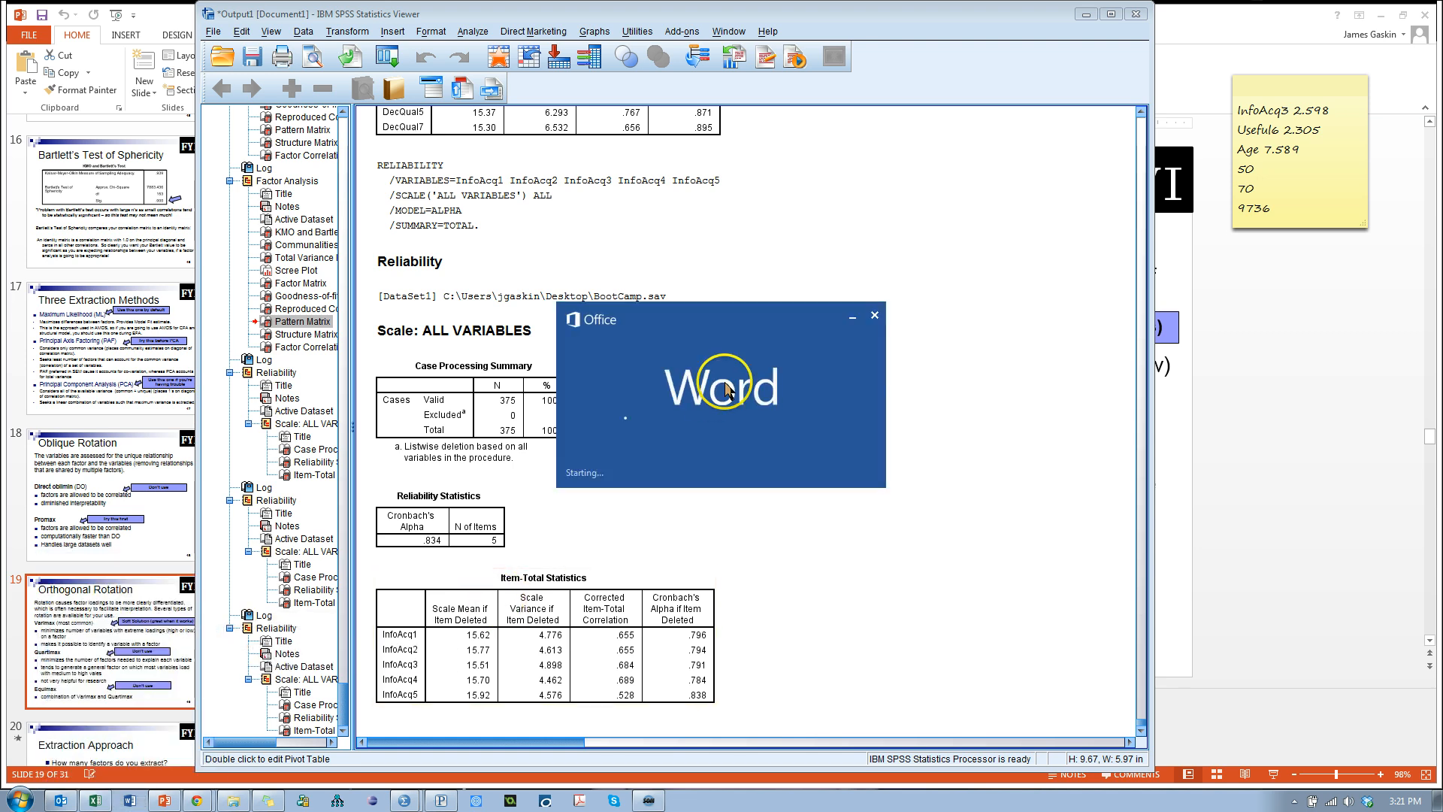
scroll(827, 391, "down", 20)
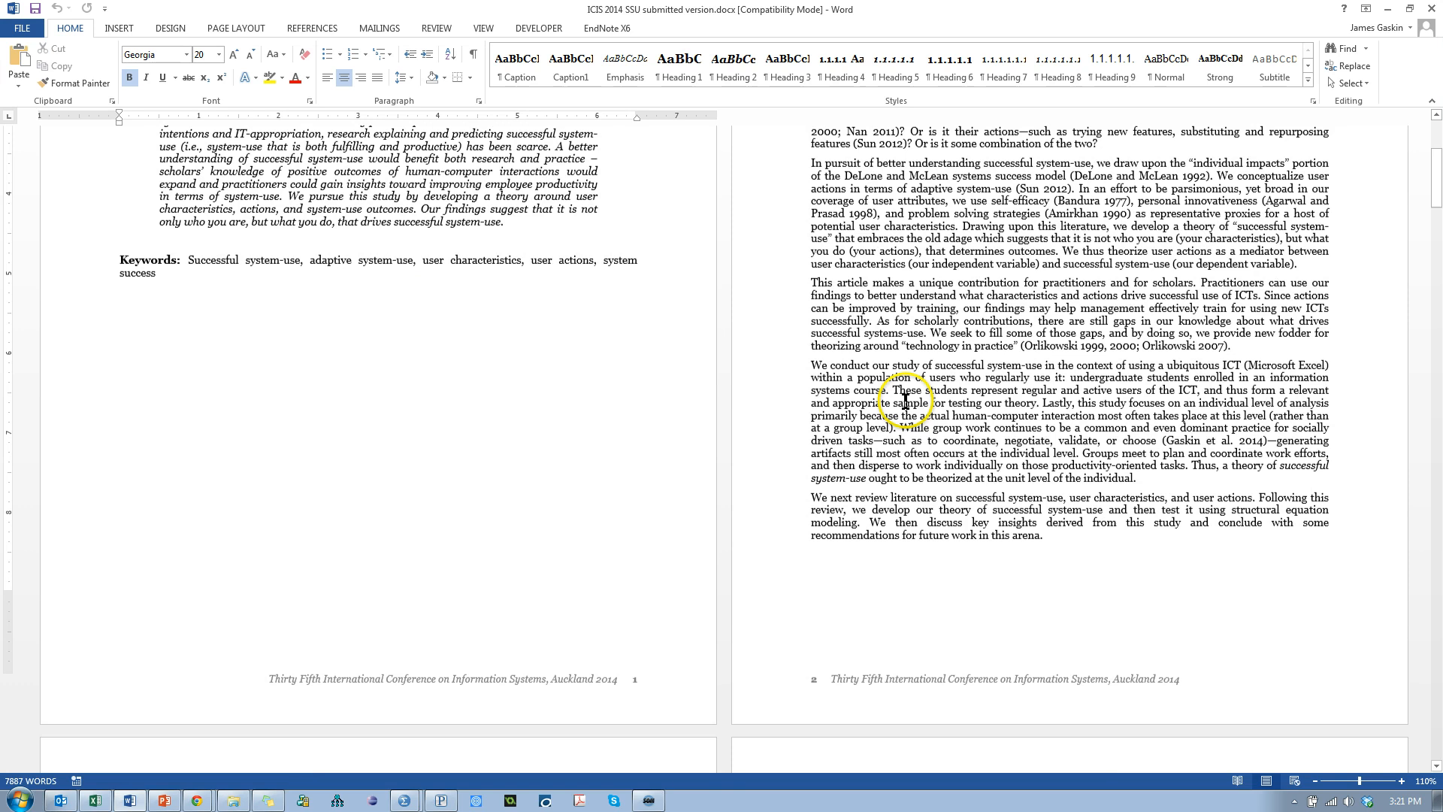
scroll(908, 403, "down", 20)
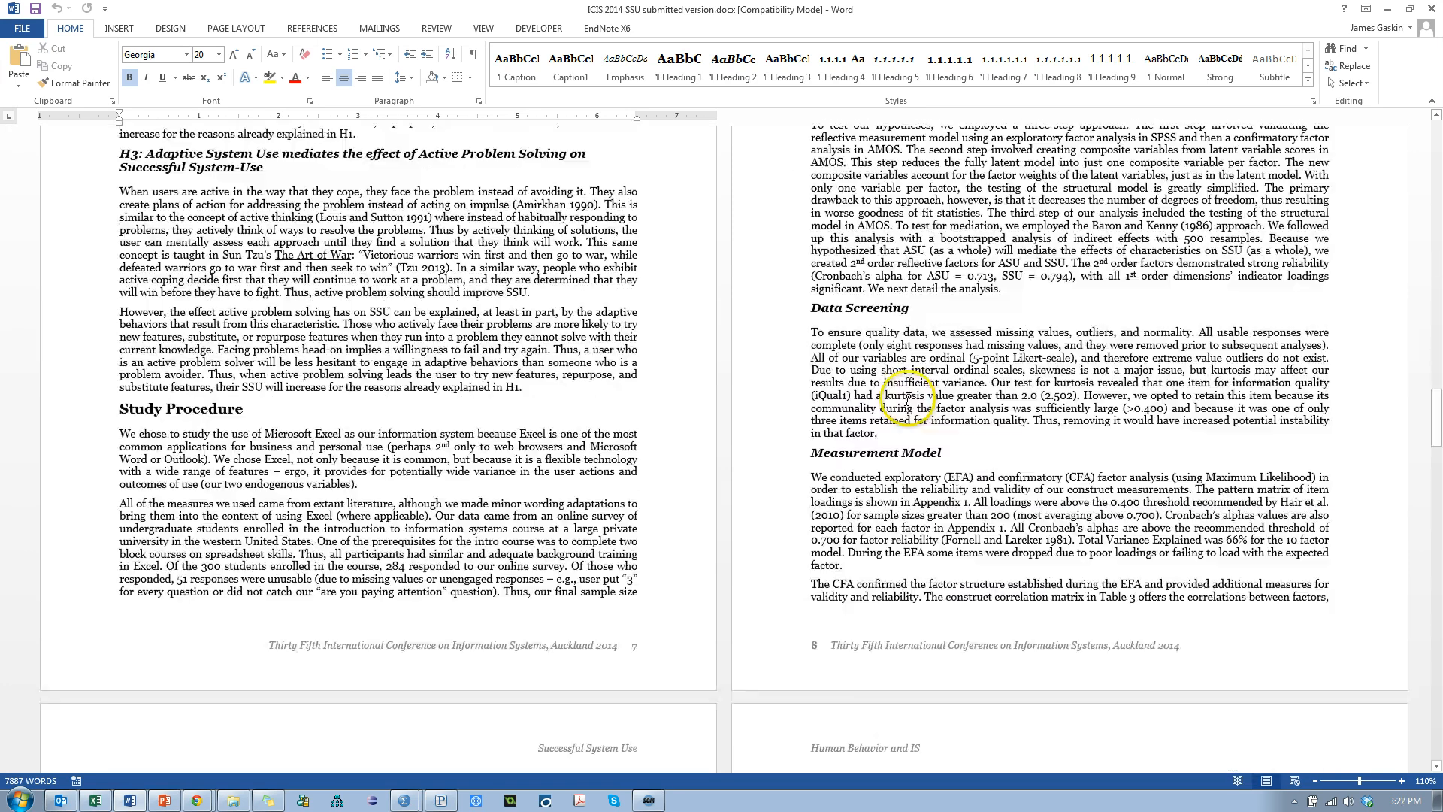
scroll(918, 399, "down", 20)
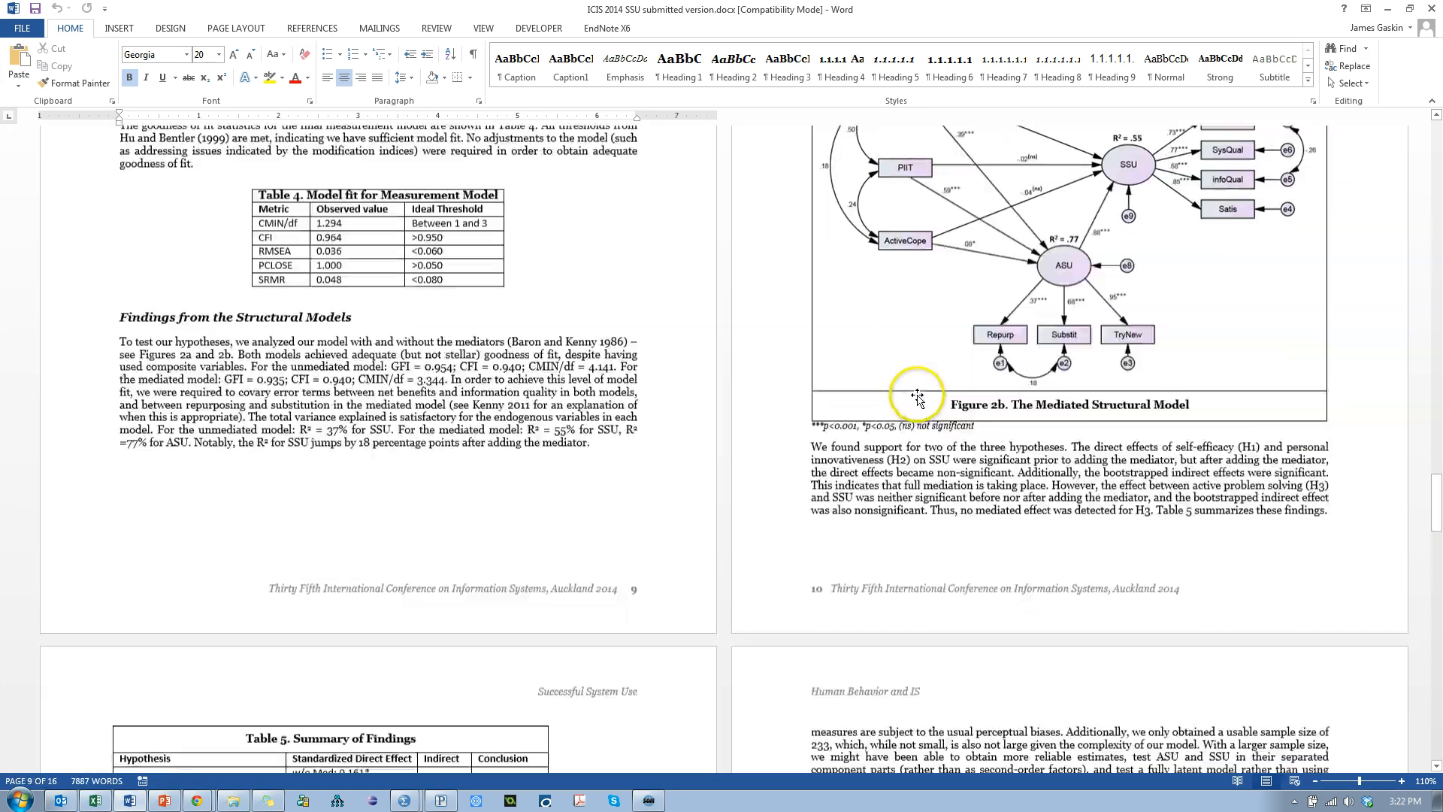
scroll(916, 396, "down", 20)
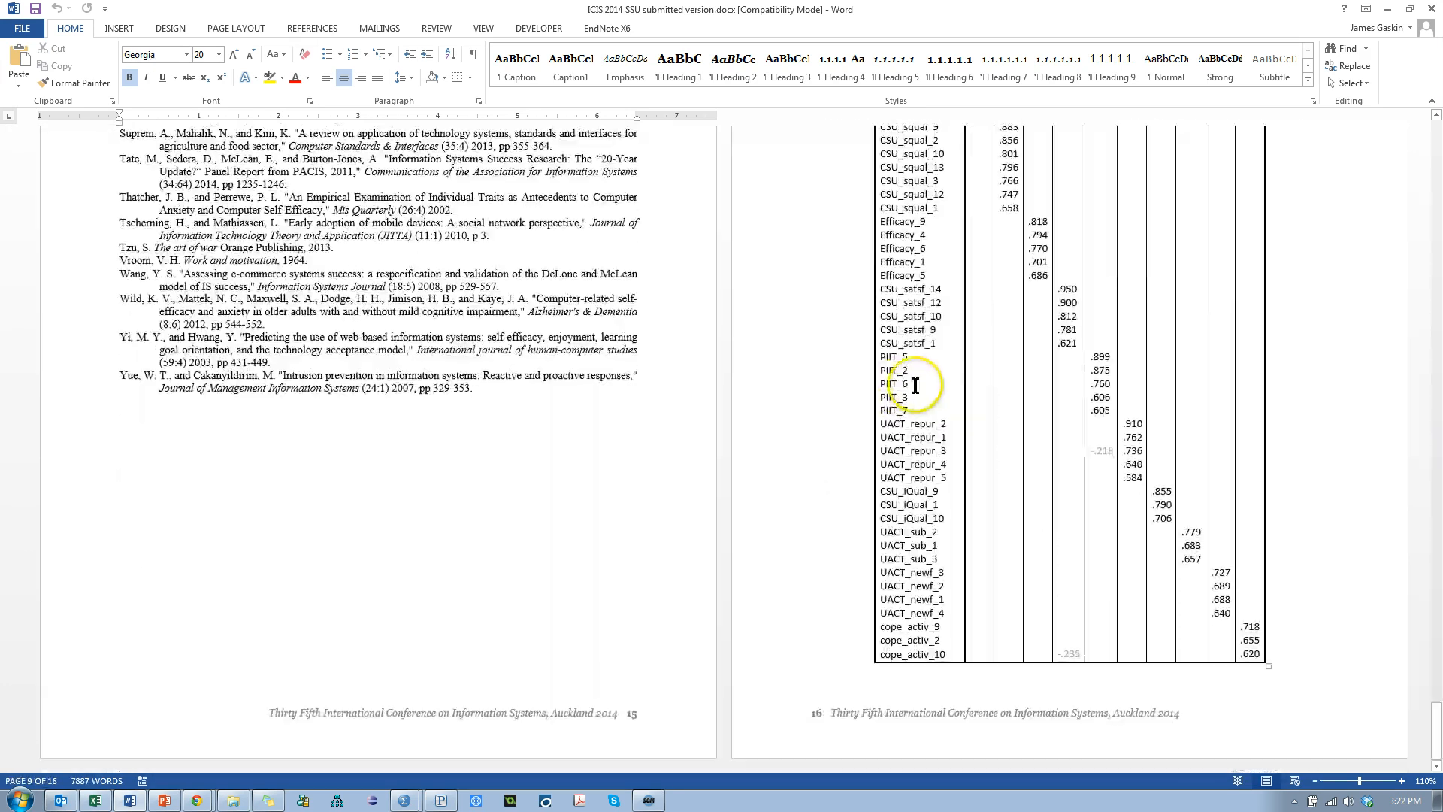
- Enlarge the page to 220%, look through the whole Appendix 1 Pattern Matrix table, and select its Cronbach's Alpha row
scroll(1066, 409, "up", 11, "ctrl")
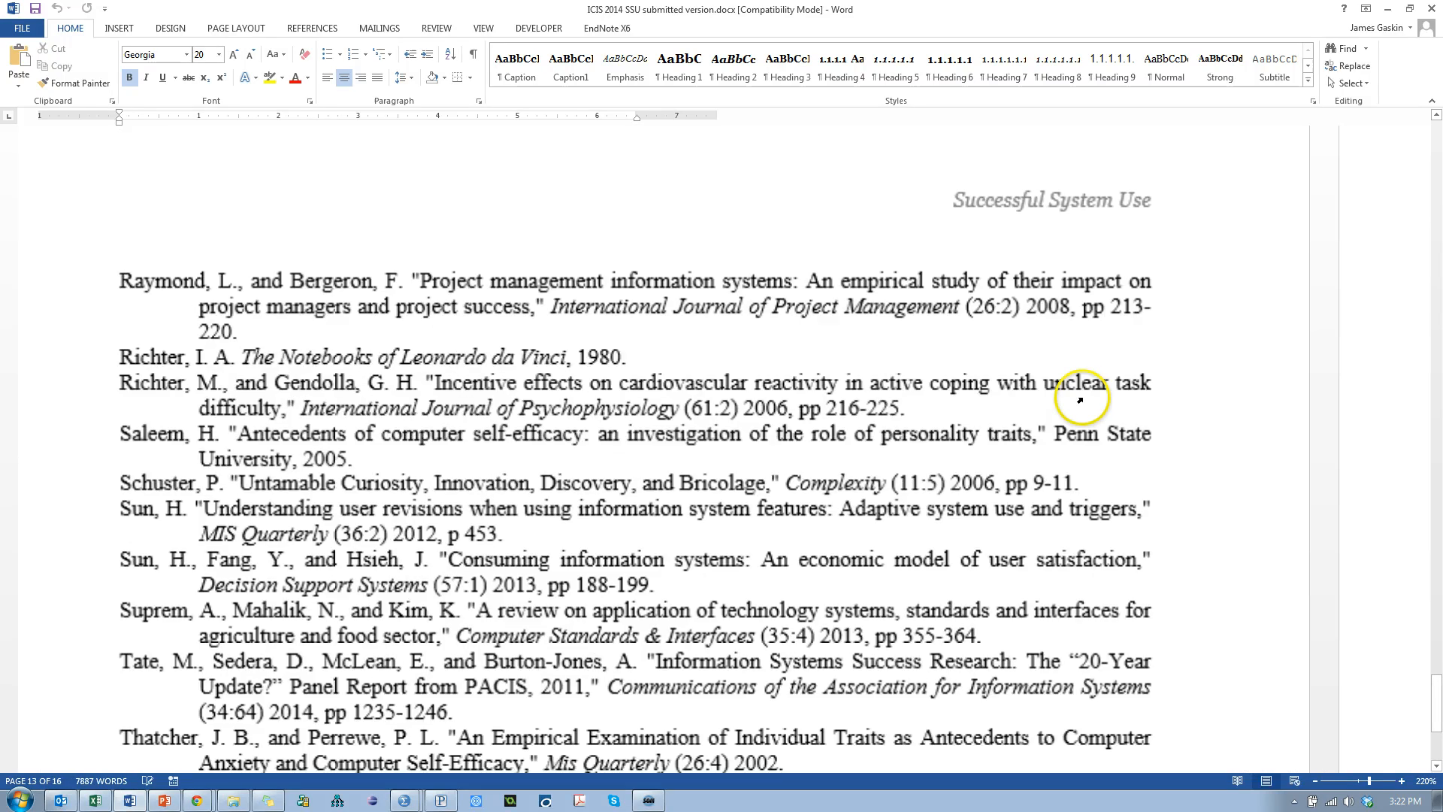
scroll(945, 411, "down", 15)
scroll(945, 411, "down", 14)
scroll(945, 411, "up", 10)
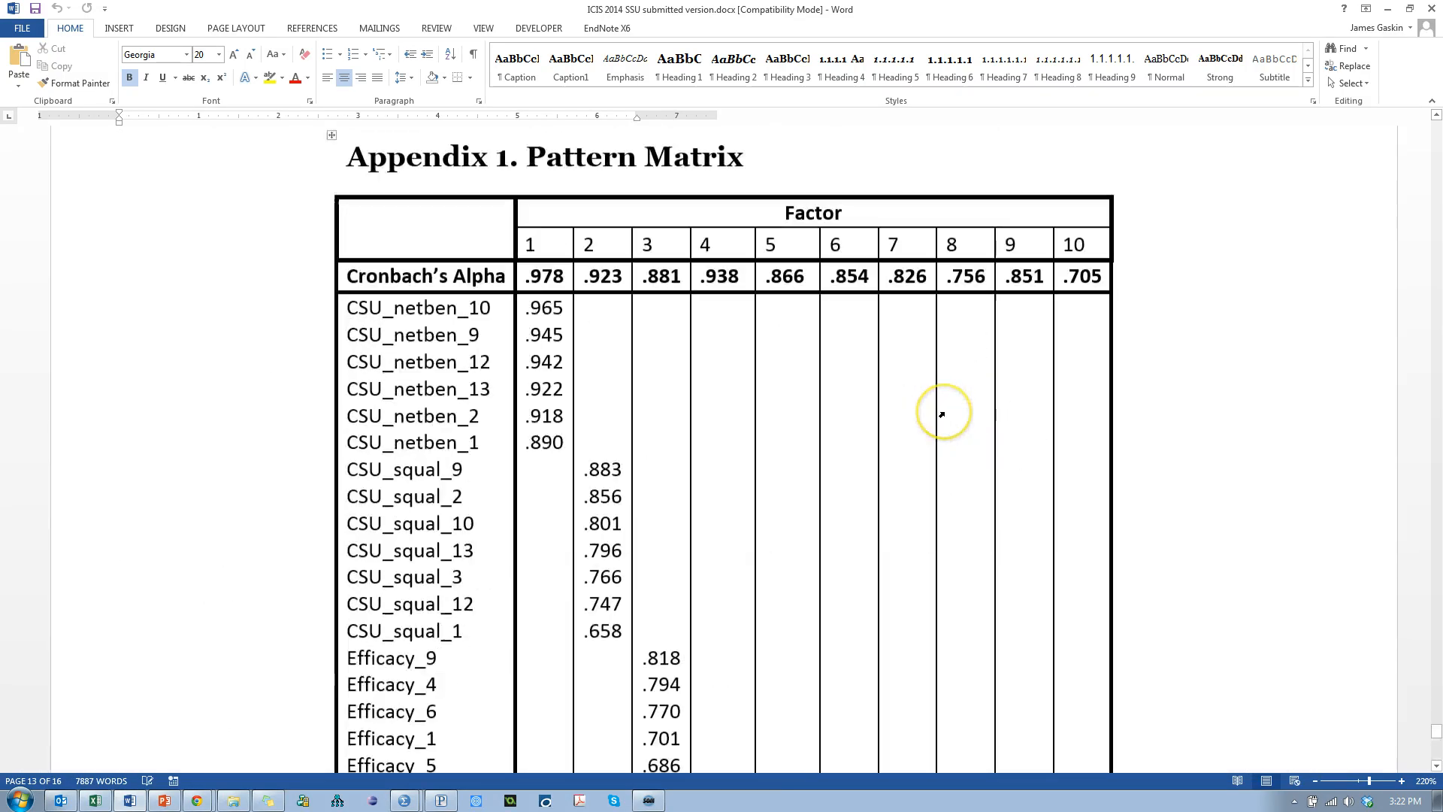
scroll(942, 413, "down", 1)
scroll(942, 413, "down", 10)
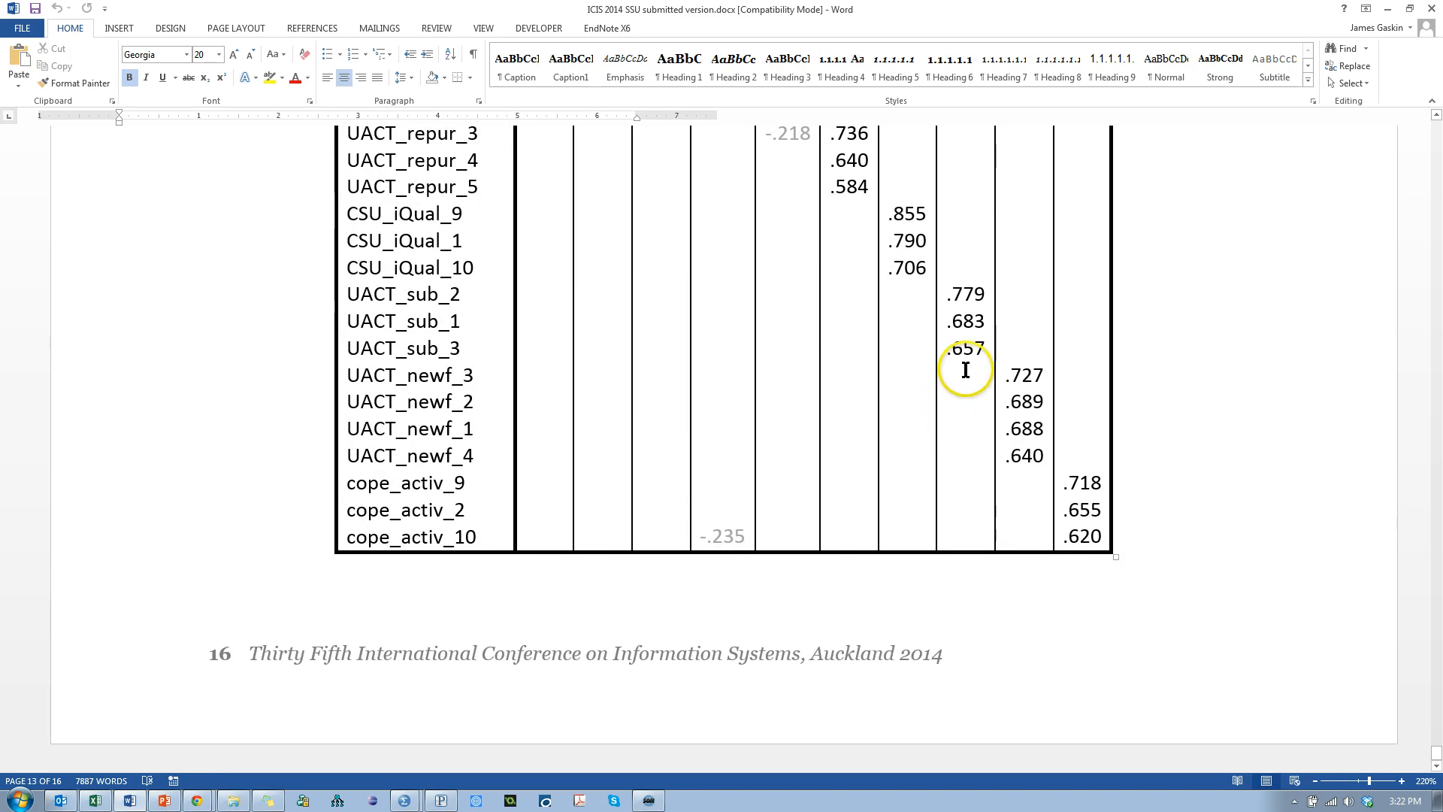
scroll(1014, 361, "up", 10)
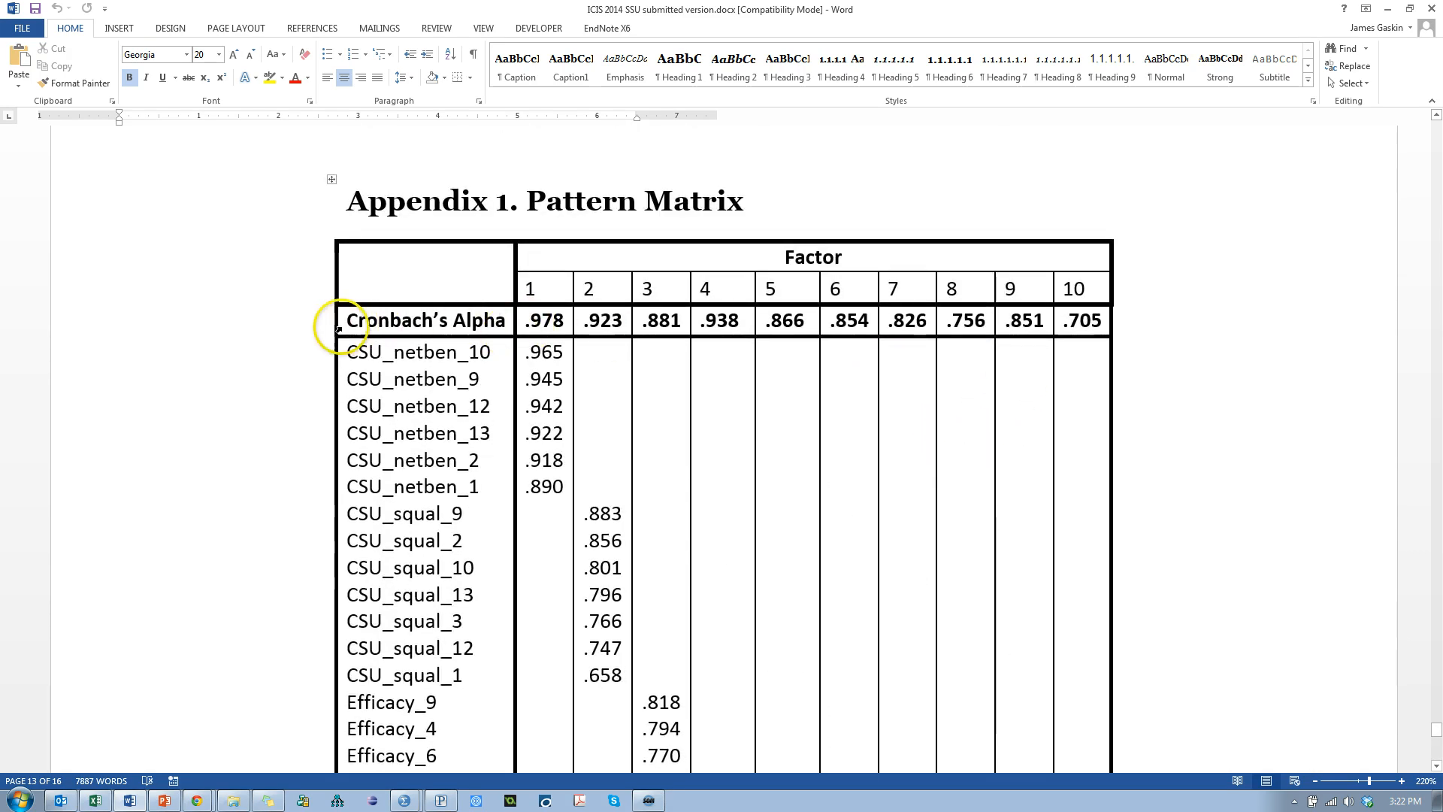
left_click(289, 331)
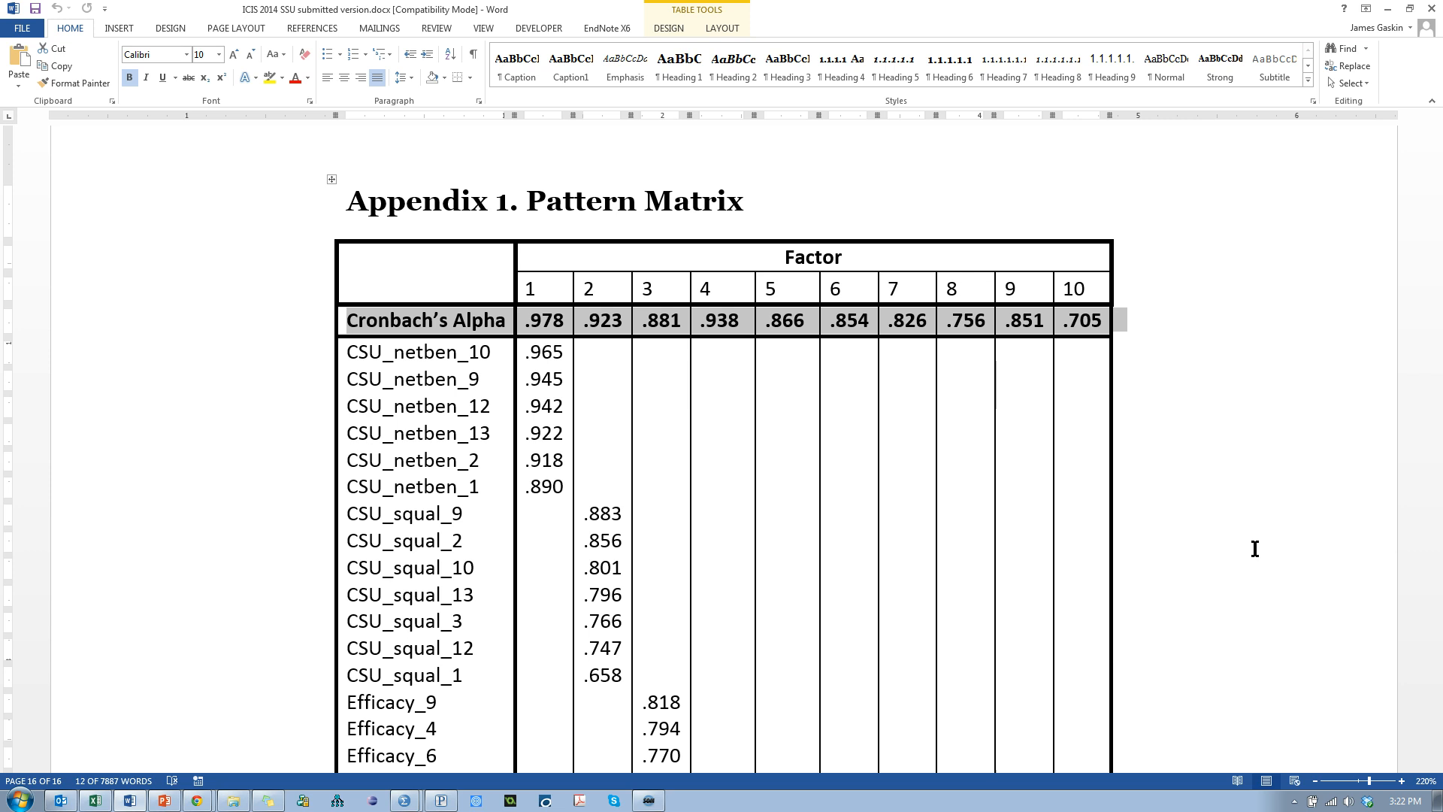
- Deselect the Cronbach's Alpha row, reduce the page zoom to 150%, and go back to Table 2, Demographics of Sample, on page 8
left_click(1148, 359)
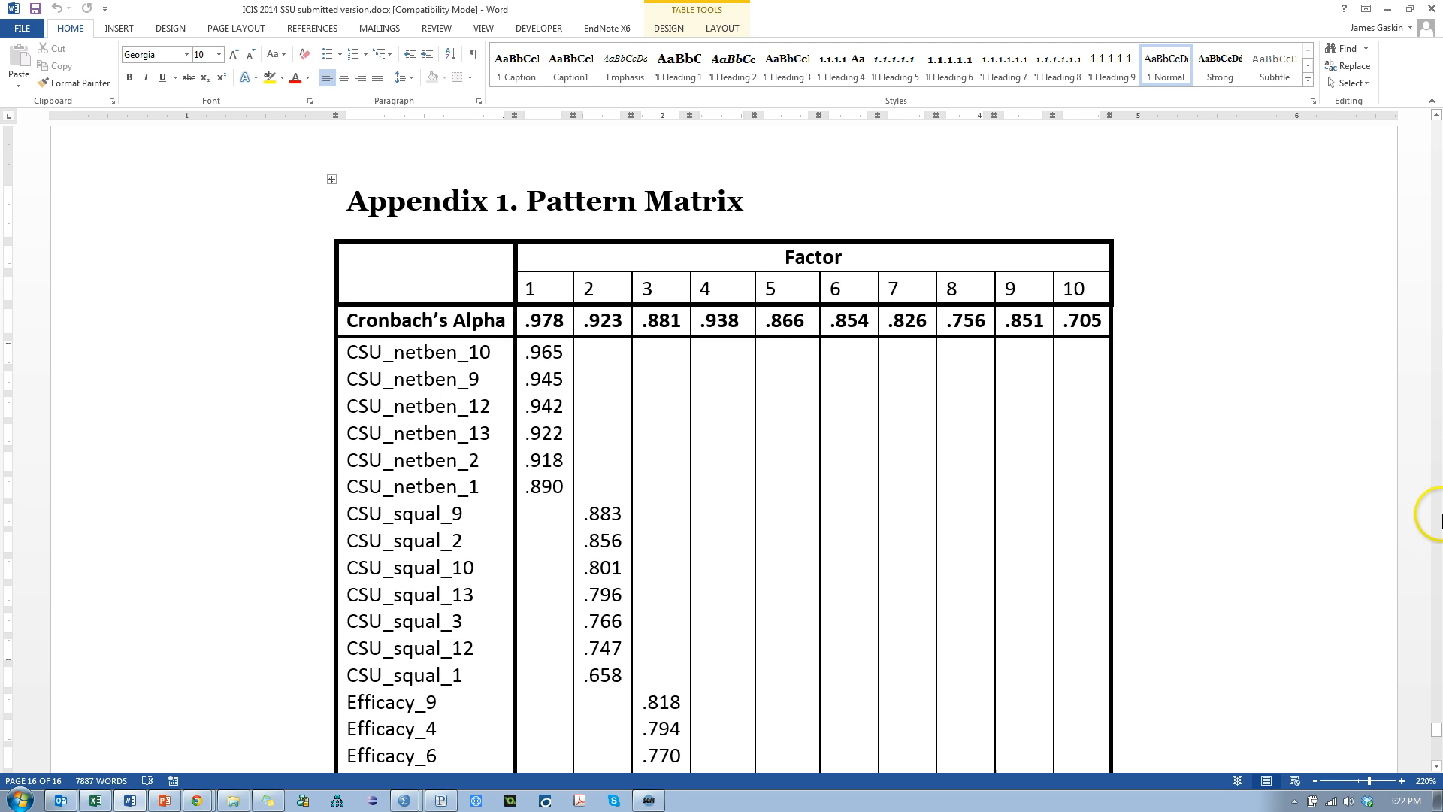
scroll(936, 365, "up", 10)
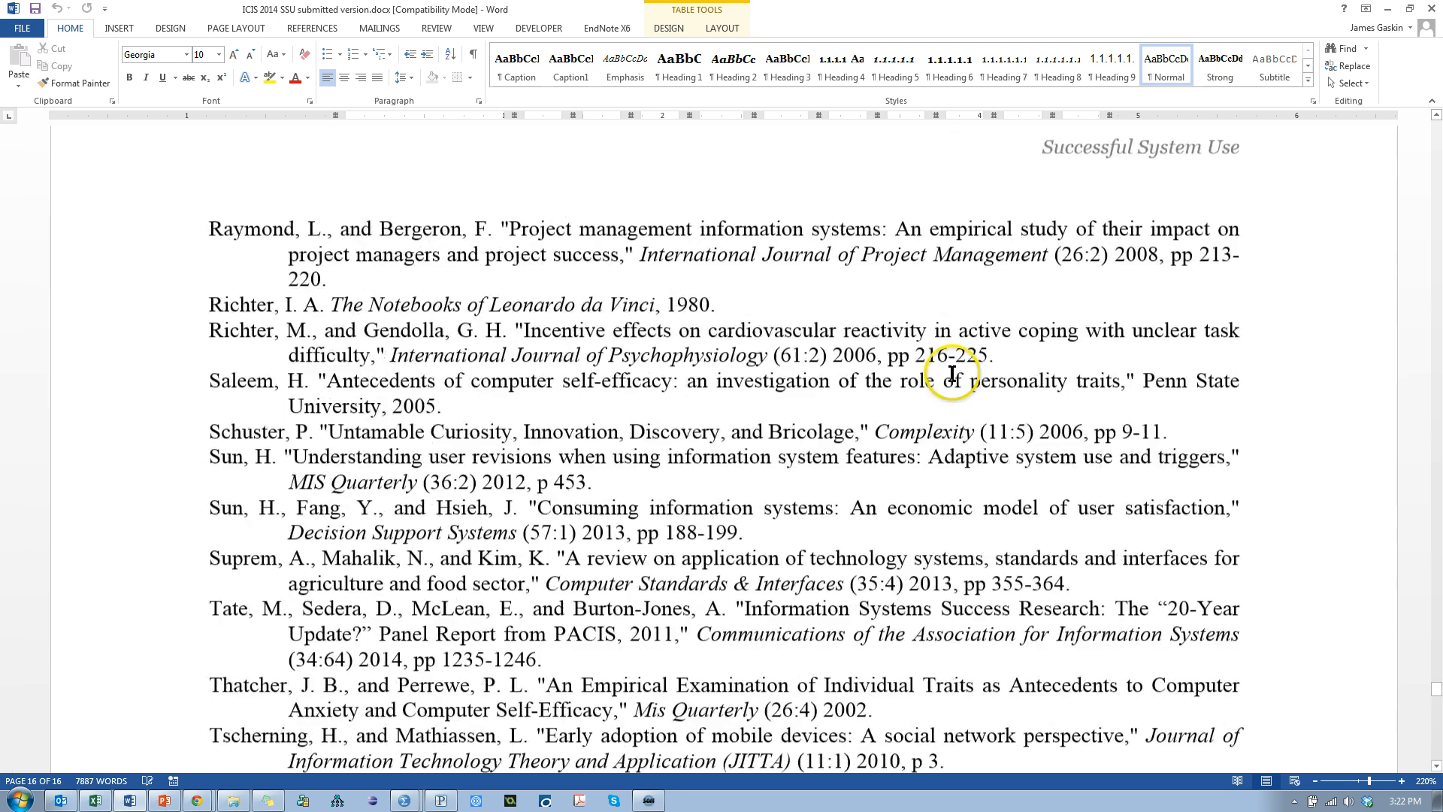
scroll(951, 374, "up", 20)
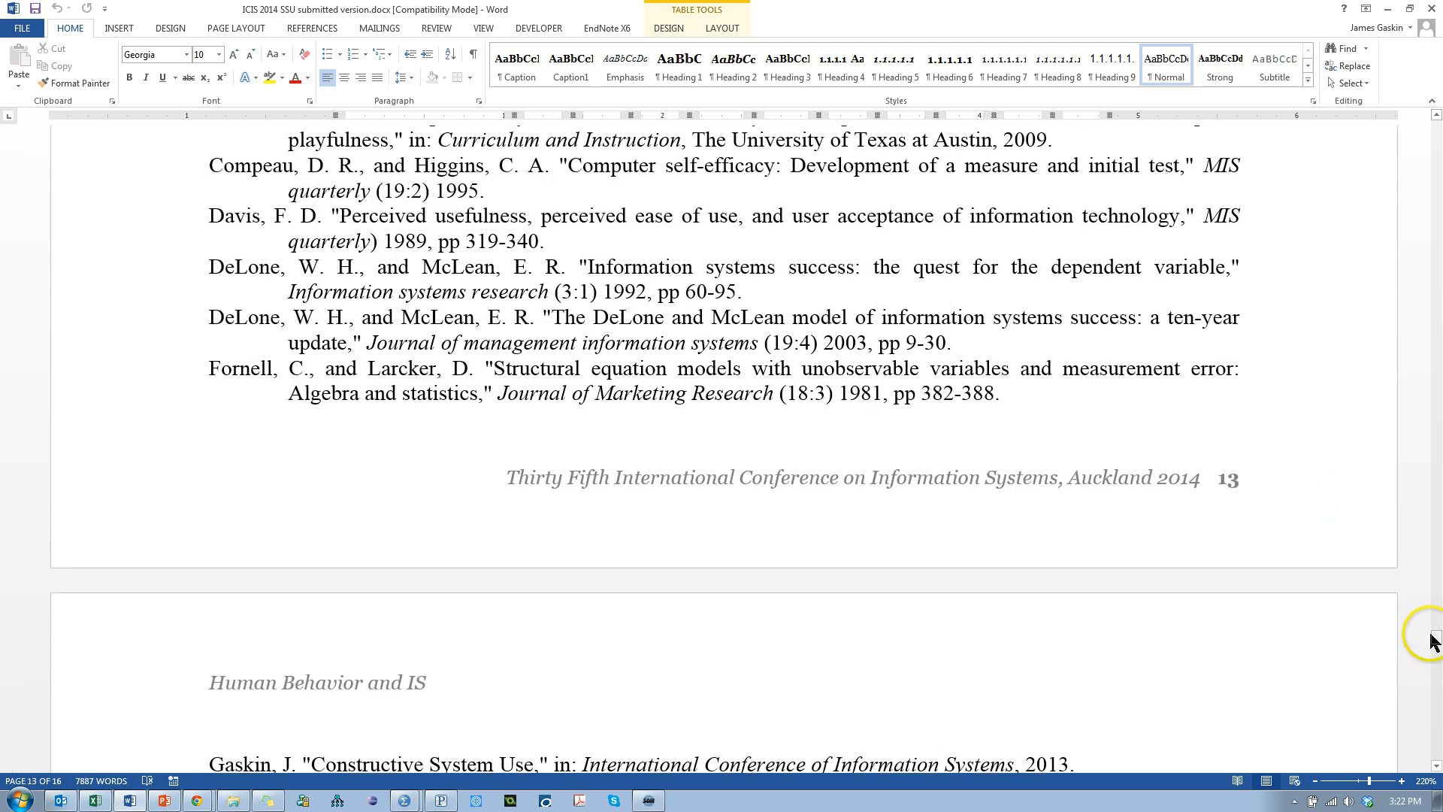
left_click_drag(1433, 639, 1435, 398)
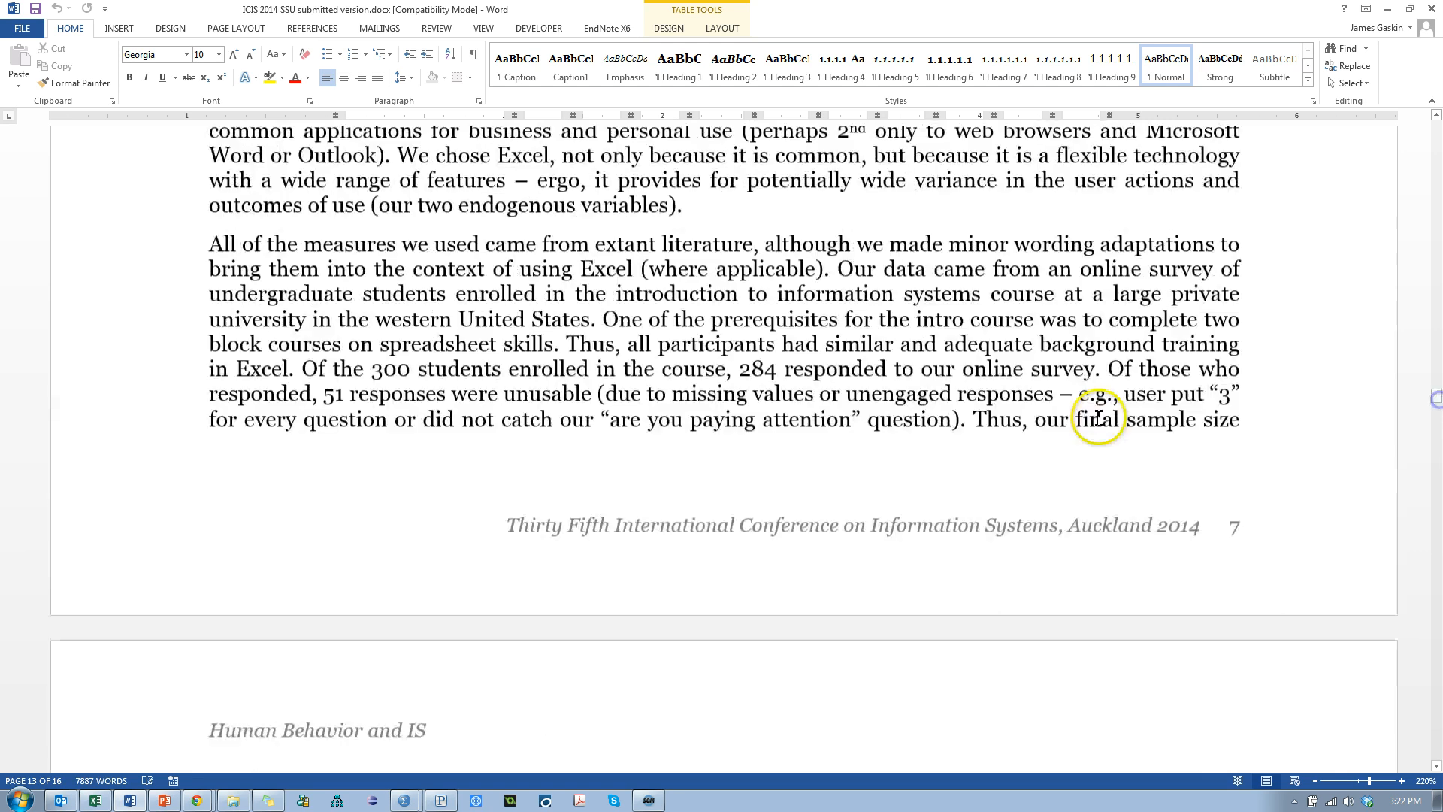
scroll(1099, 418, "up", 20)
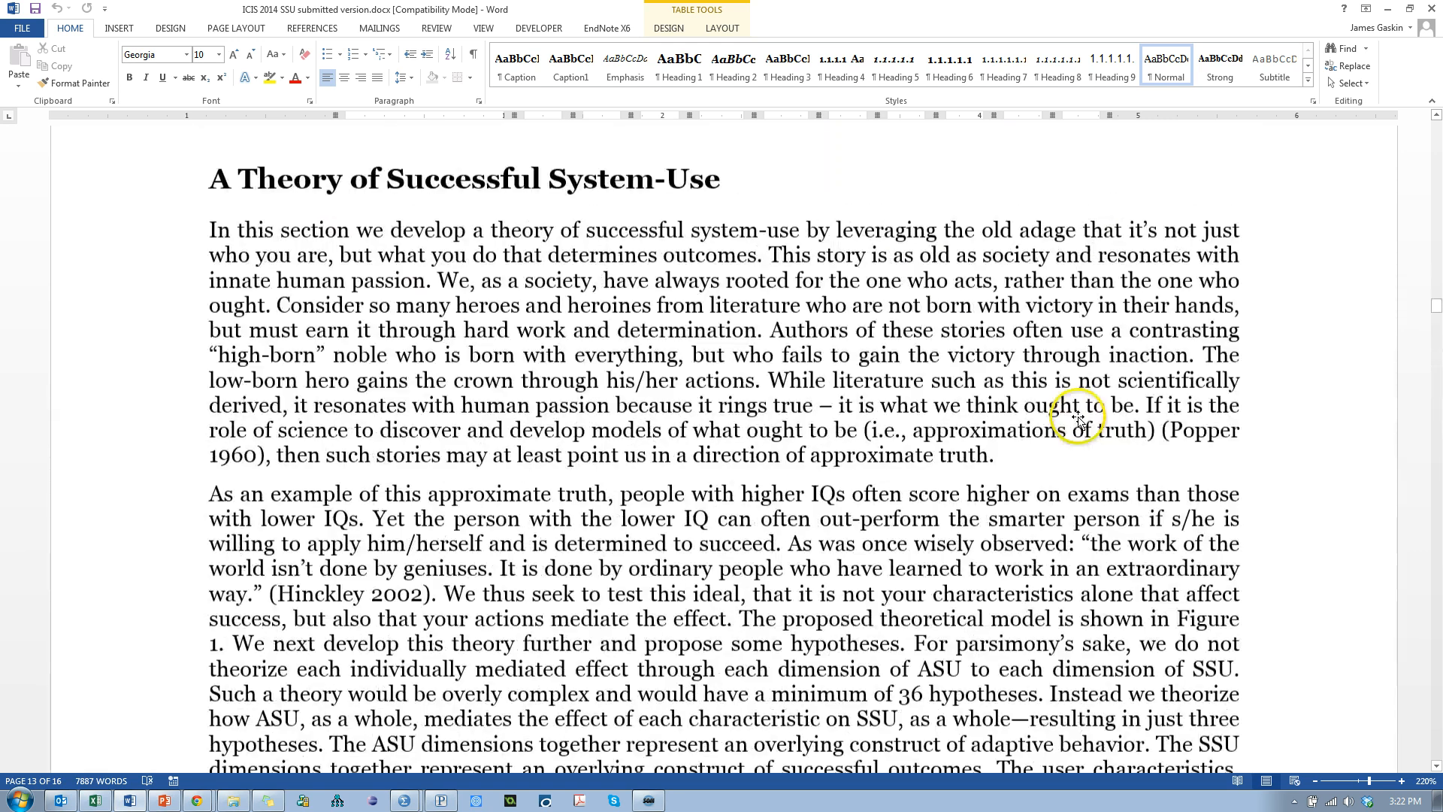
scroll(1079, 418, "down", 7)
scroll(972, 391, "down", 15)
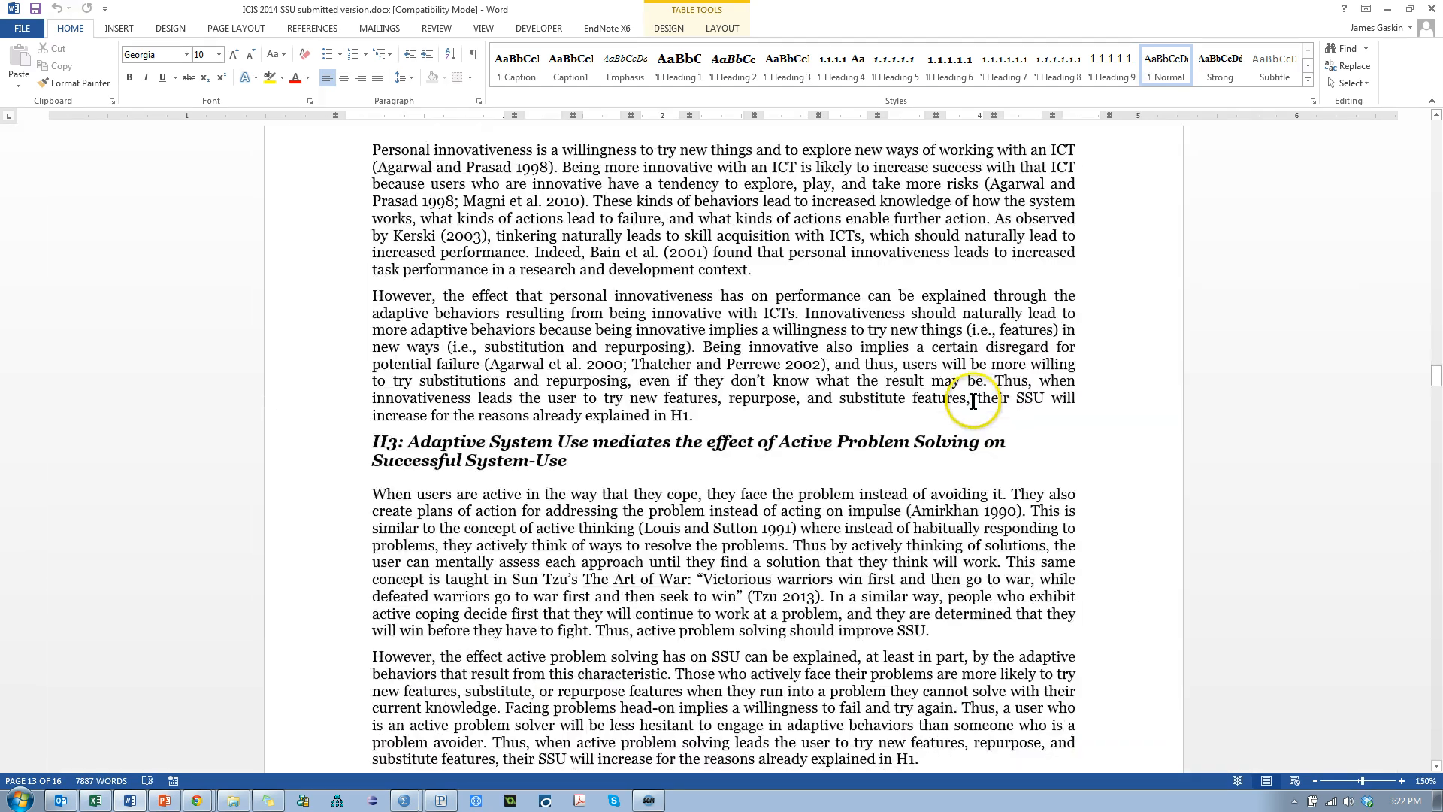
scroll(972, 401, "down", 12)
scroll(972, 406, "up", 2)
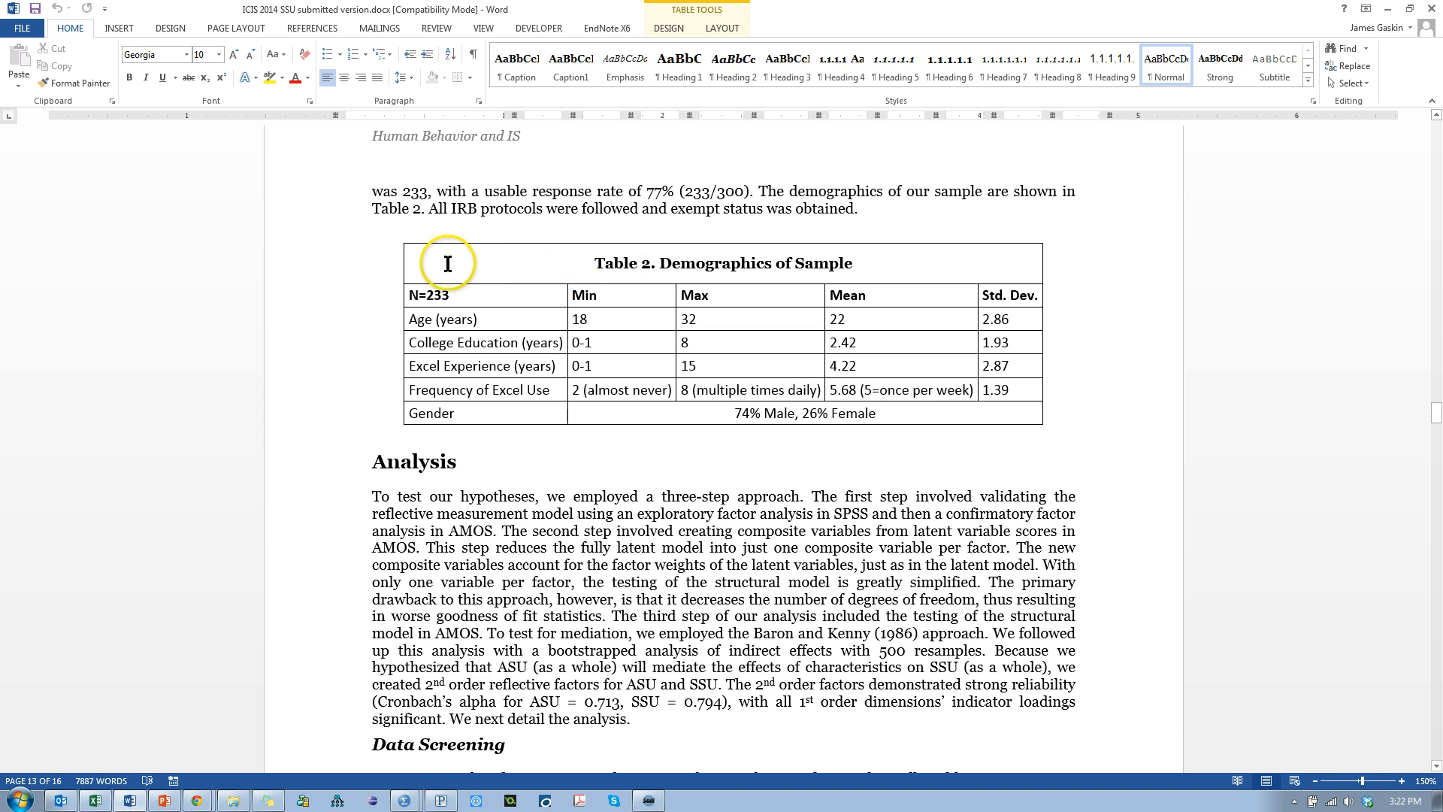
- Examine Table 2 by selecting its title row, its characteristic rows down to Gender, and the Min to Std. Dev. headers in turn
left_click(384, 265)
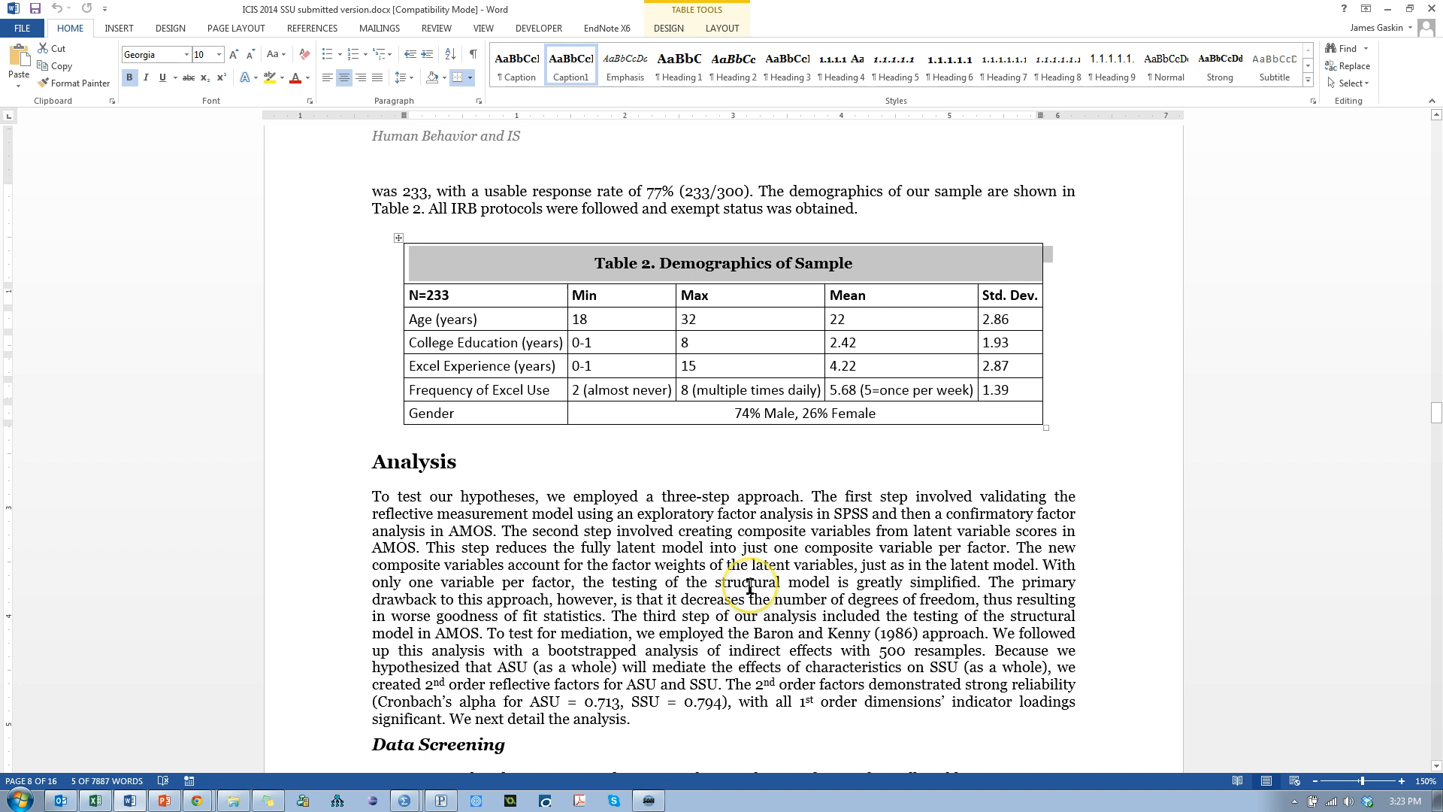
left_click(334, 415)
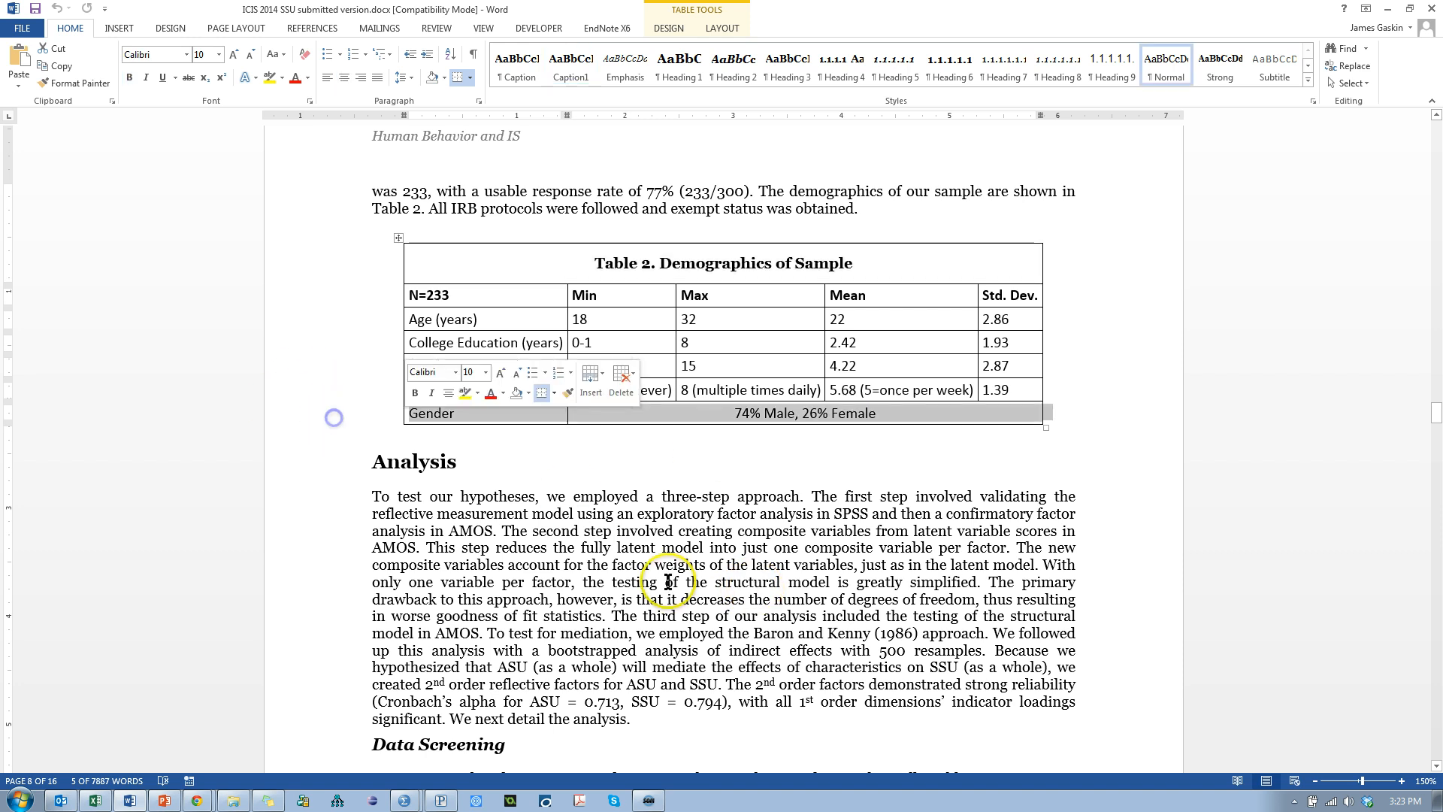
left_click(748, 502)
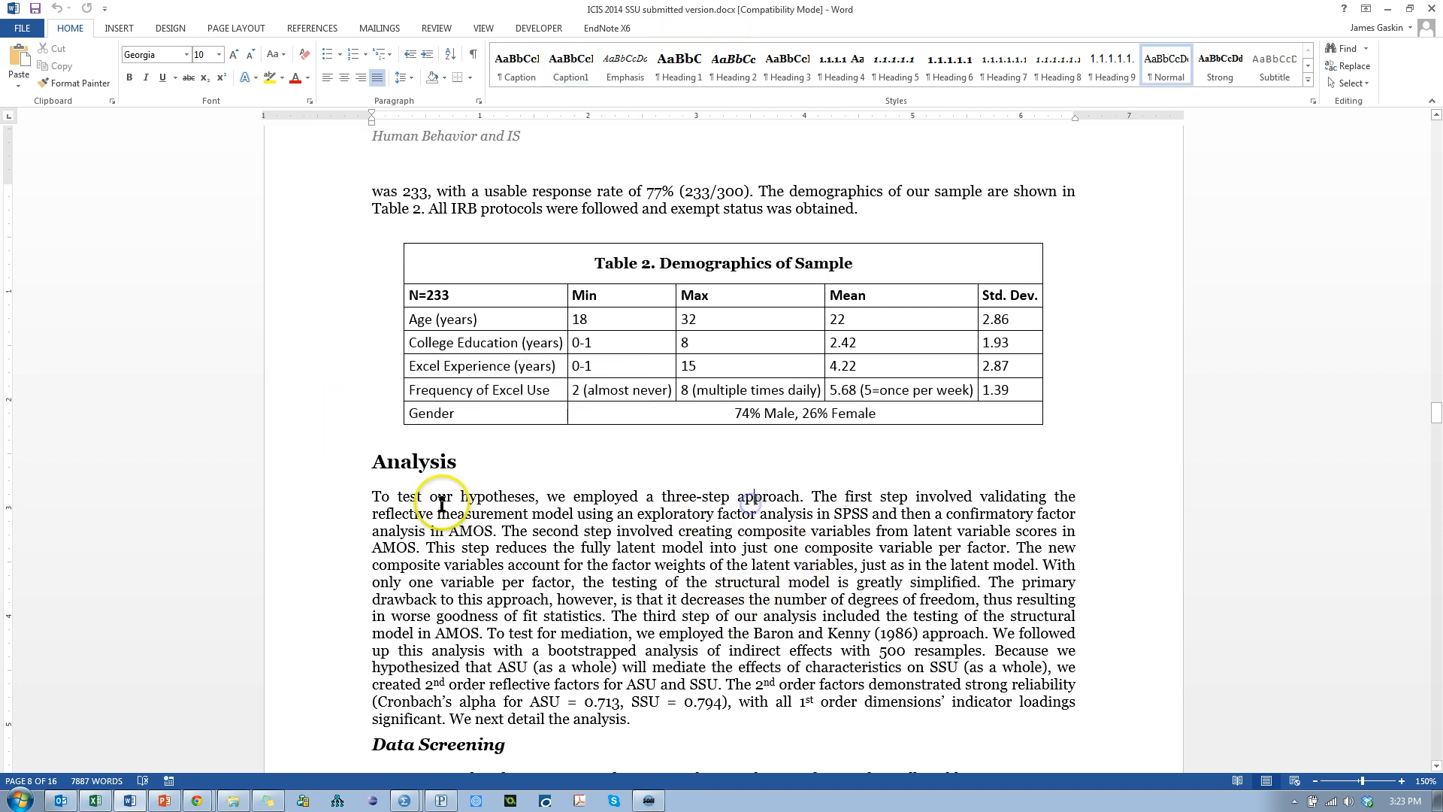
left_click_drag(370, 320, 361, 389)
left_click(358, 415)
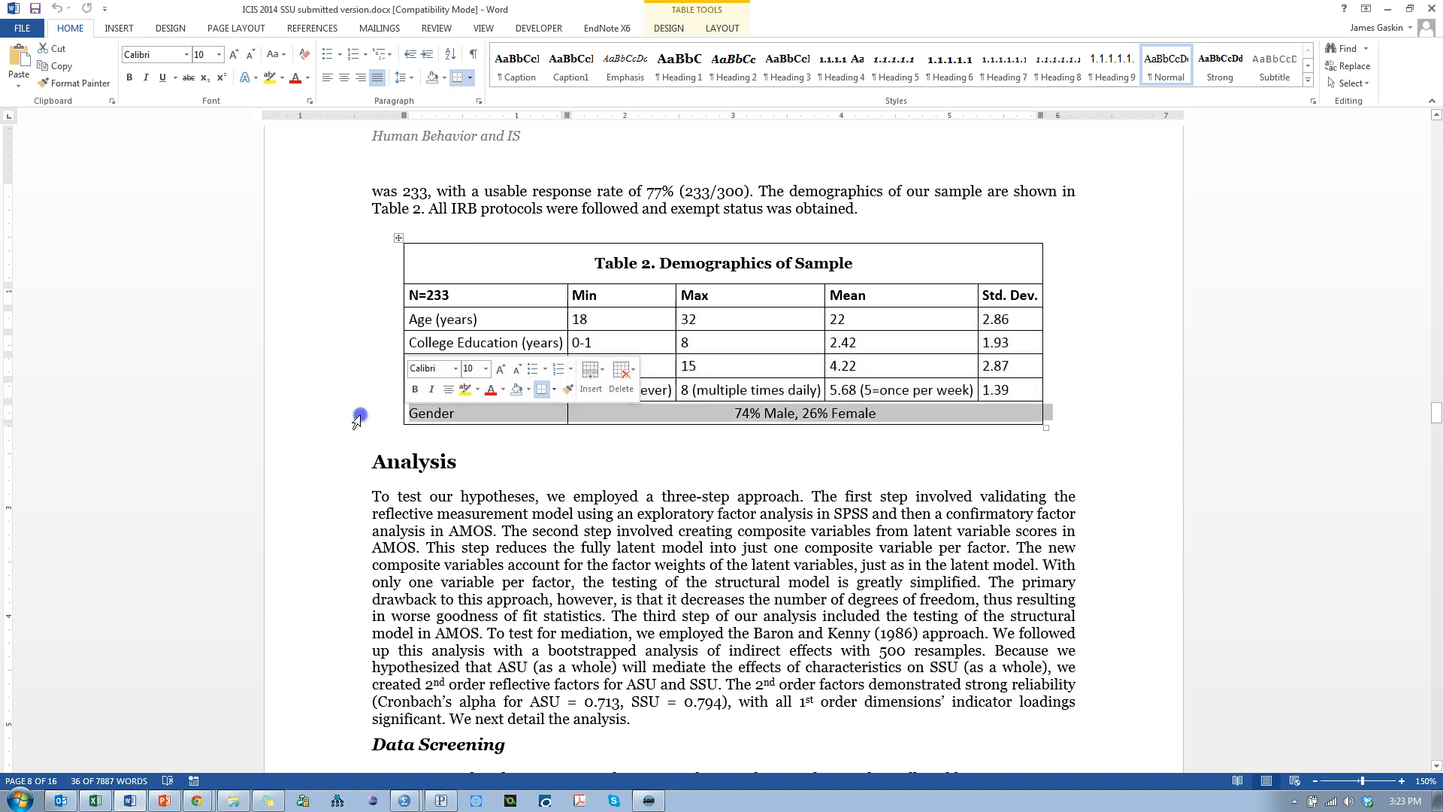
left_click_drag(636, 297, 1012, 300)
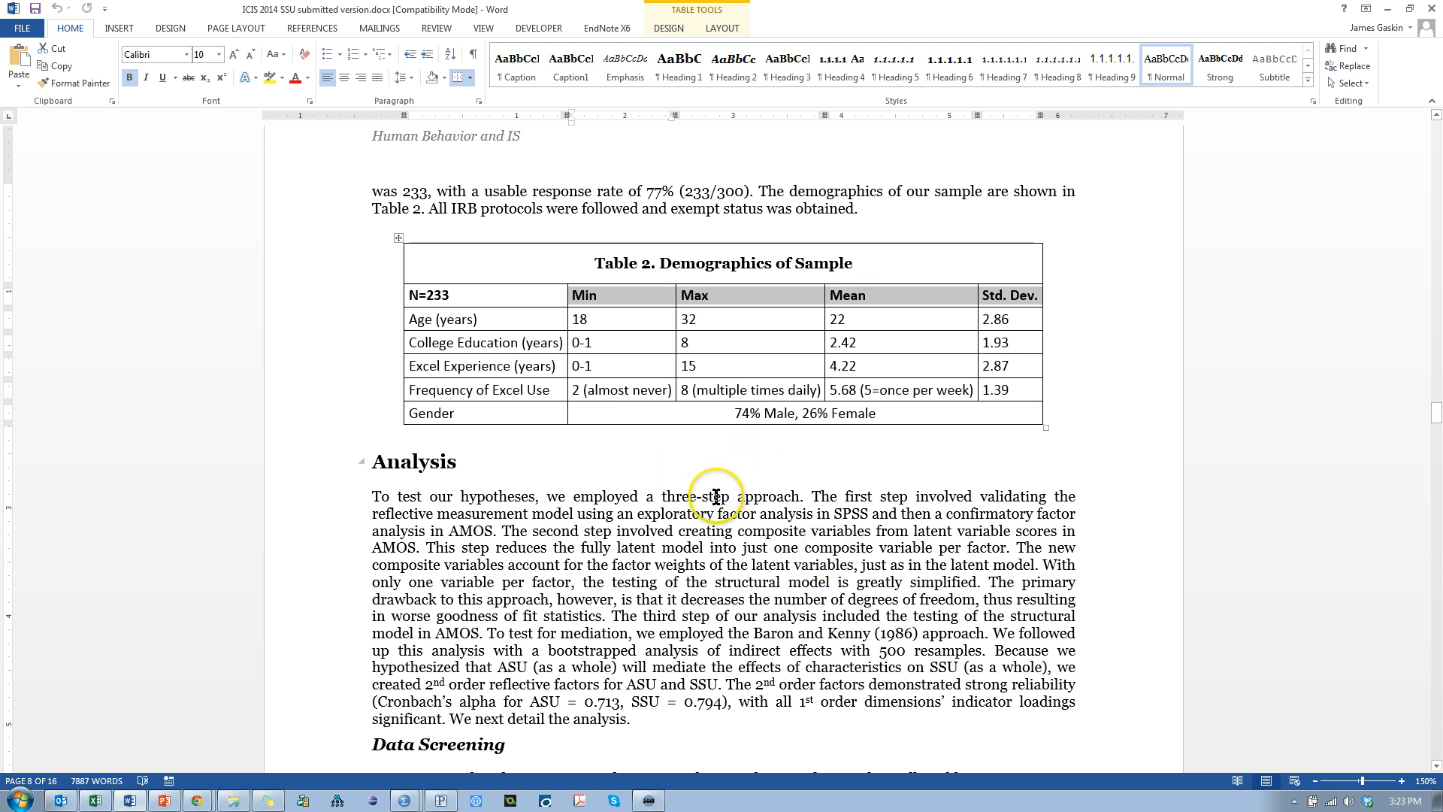
left_click(681, 513)
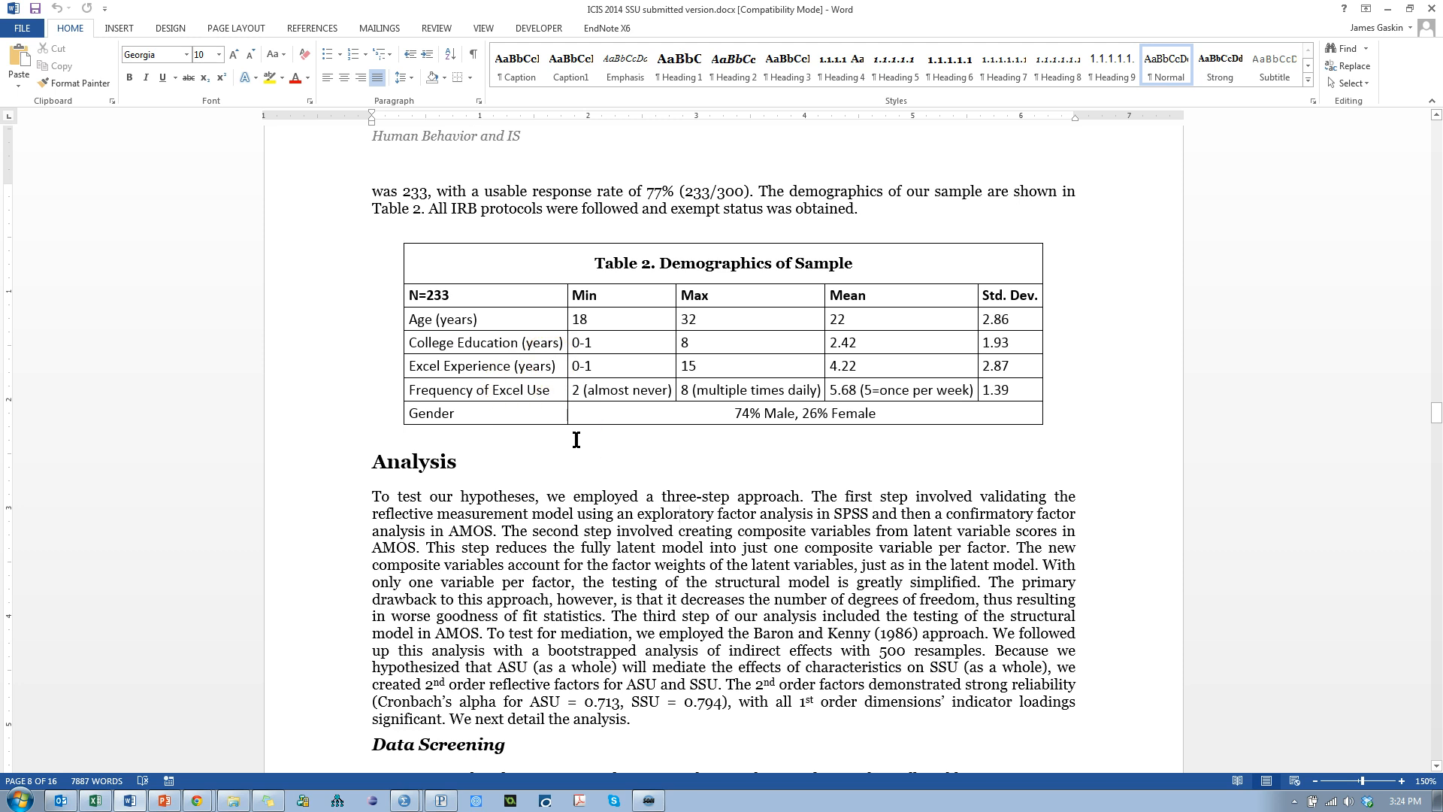
left_click(619, 440)
- Start saving a copy of the paper on drive E: in the References folder of Dropbox's SEM Boot Camp BYU folder
left_click(34, 32)
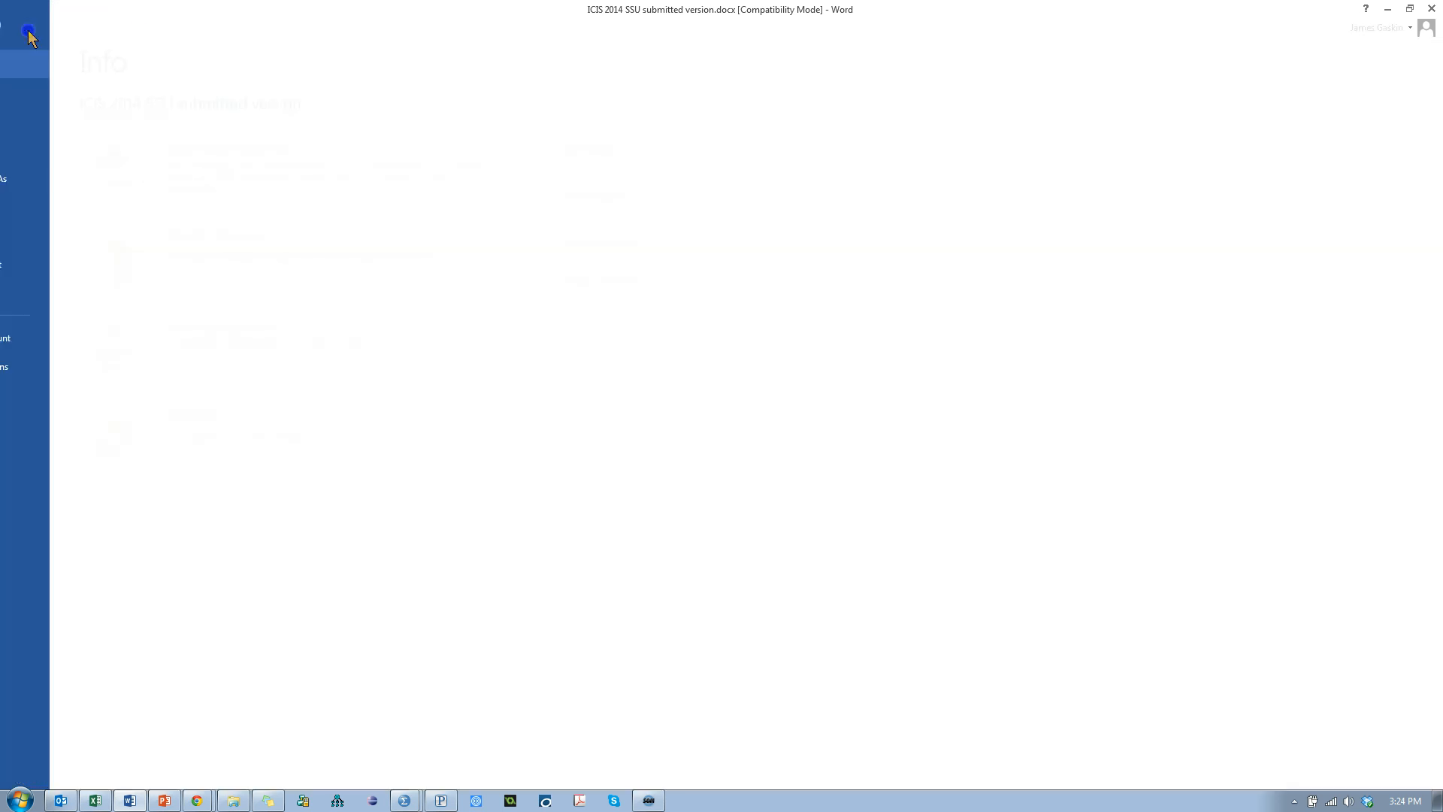
left_click(34, 179)
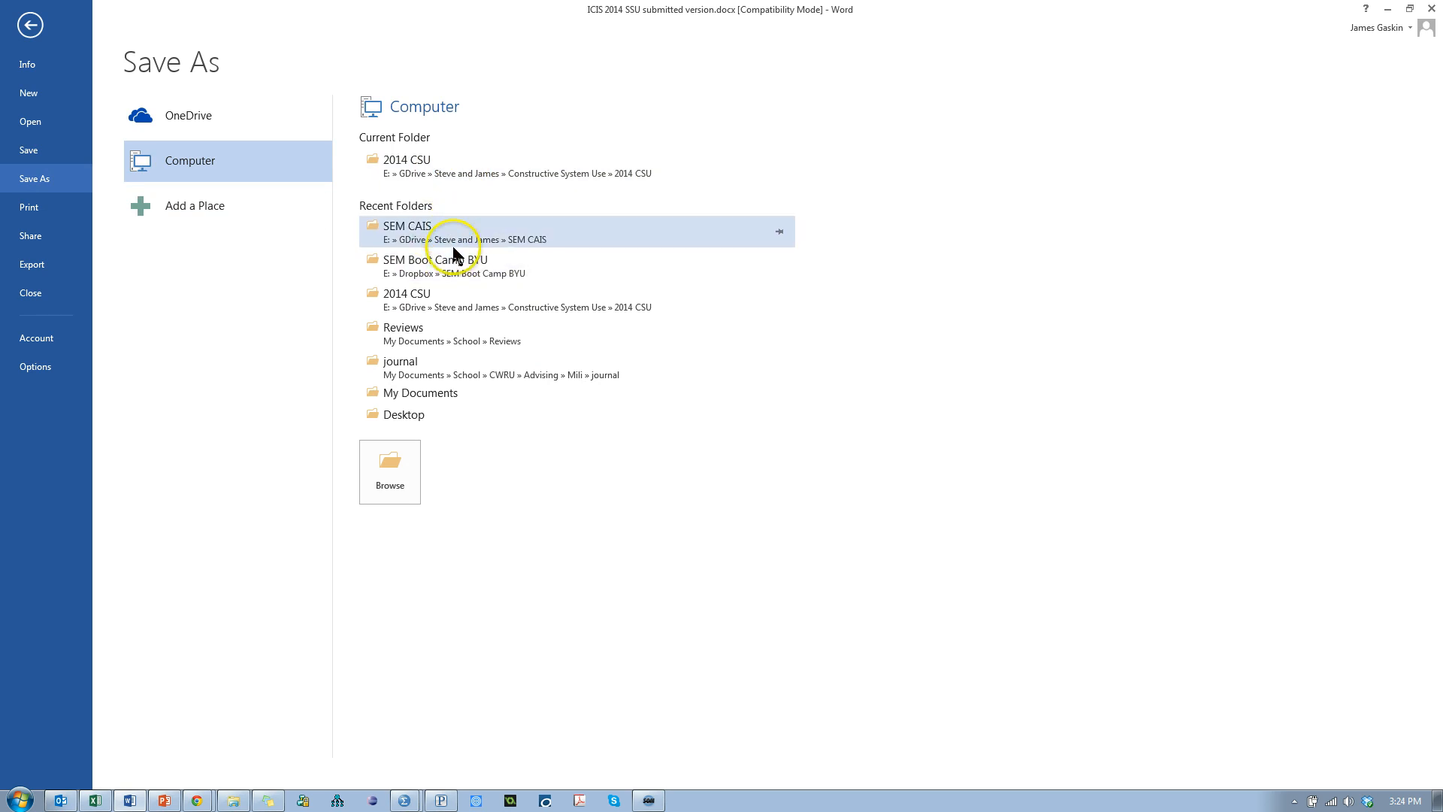
left_click(398, 466)
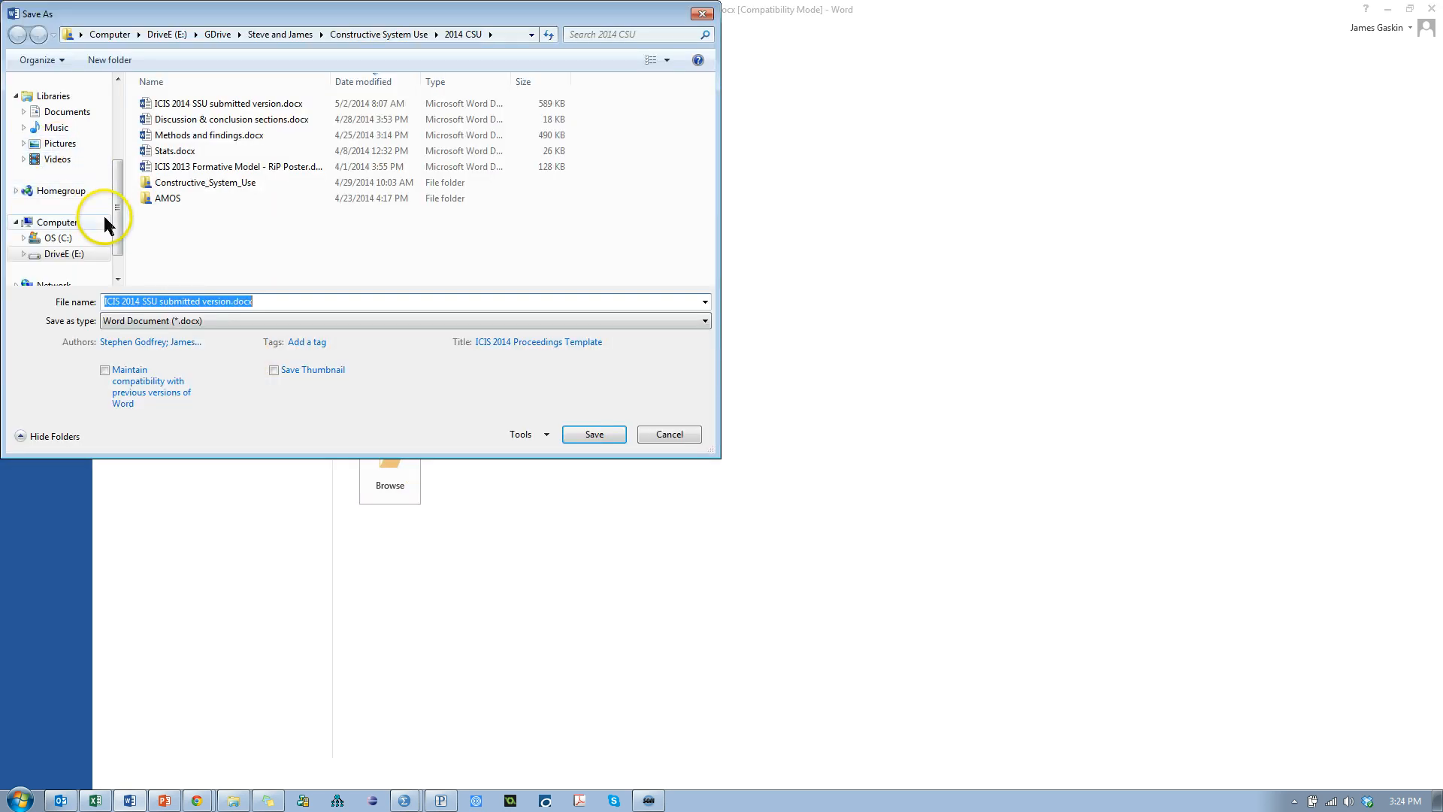
left_click(67, 254)
left_click(185, 108)
double_click(185, 109)
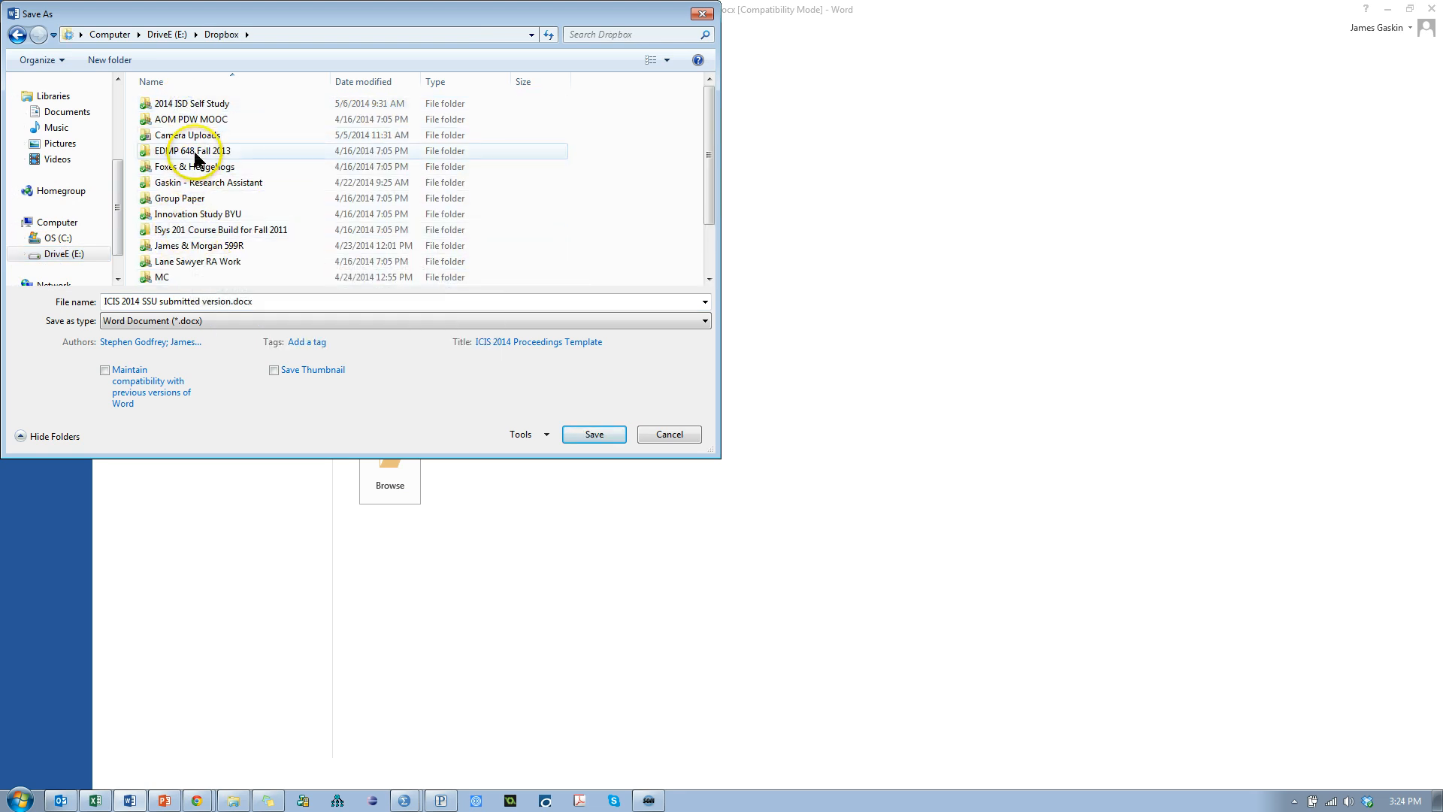
scroll(193, 264, "down", 2)
double_click(200, 262)
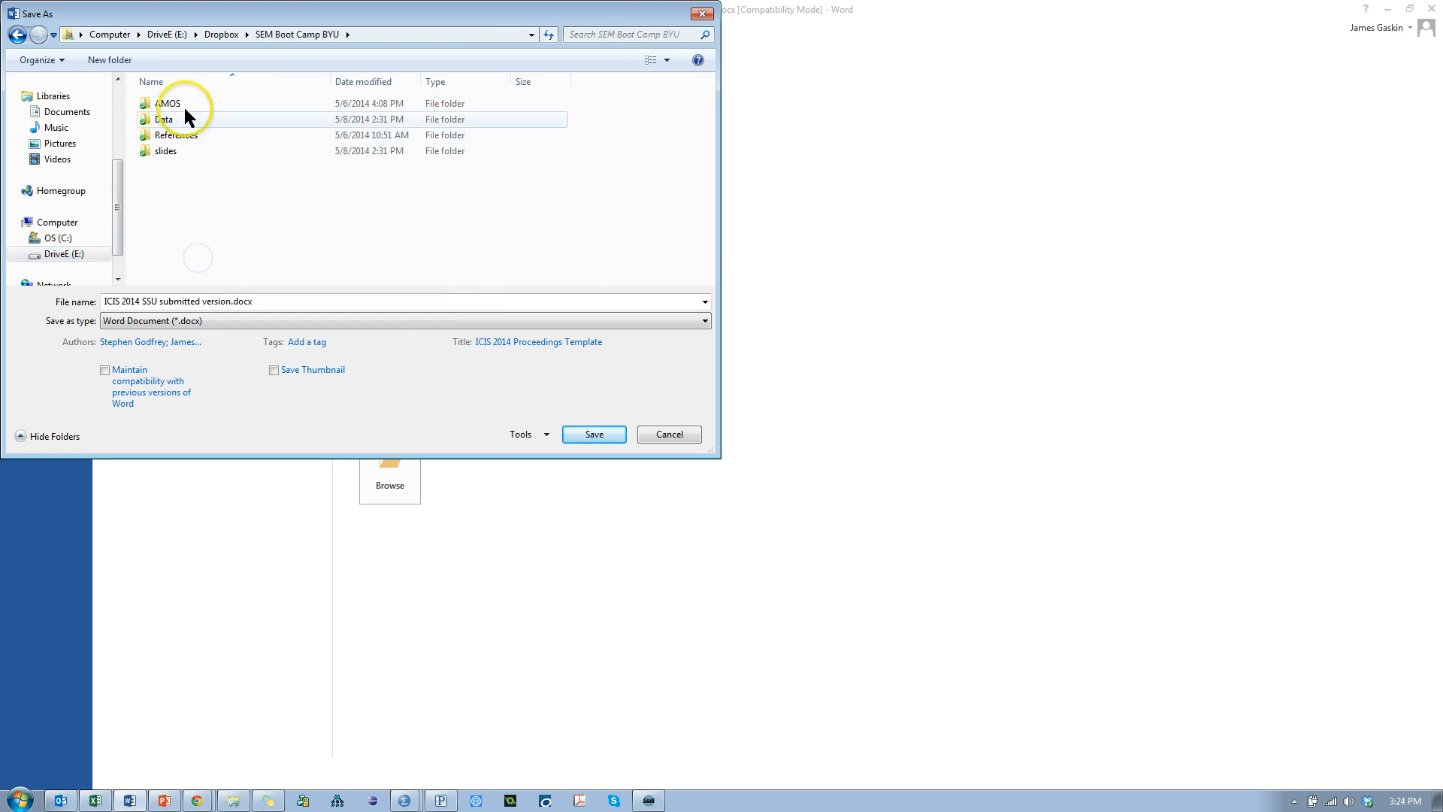
double_click(186, 135)
- Name the copy "Don't redistribute or try to publish me" and save it, accepting the upgrade to the newest file format
left_click(273, 301)
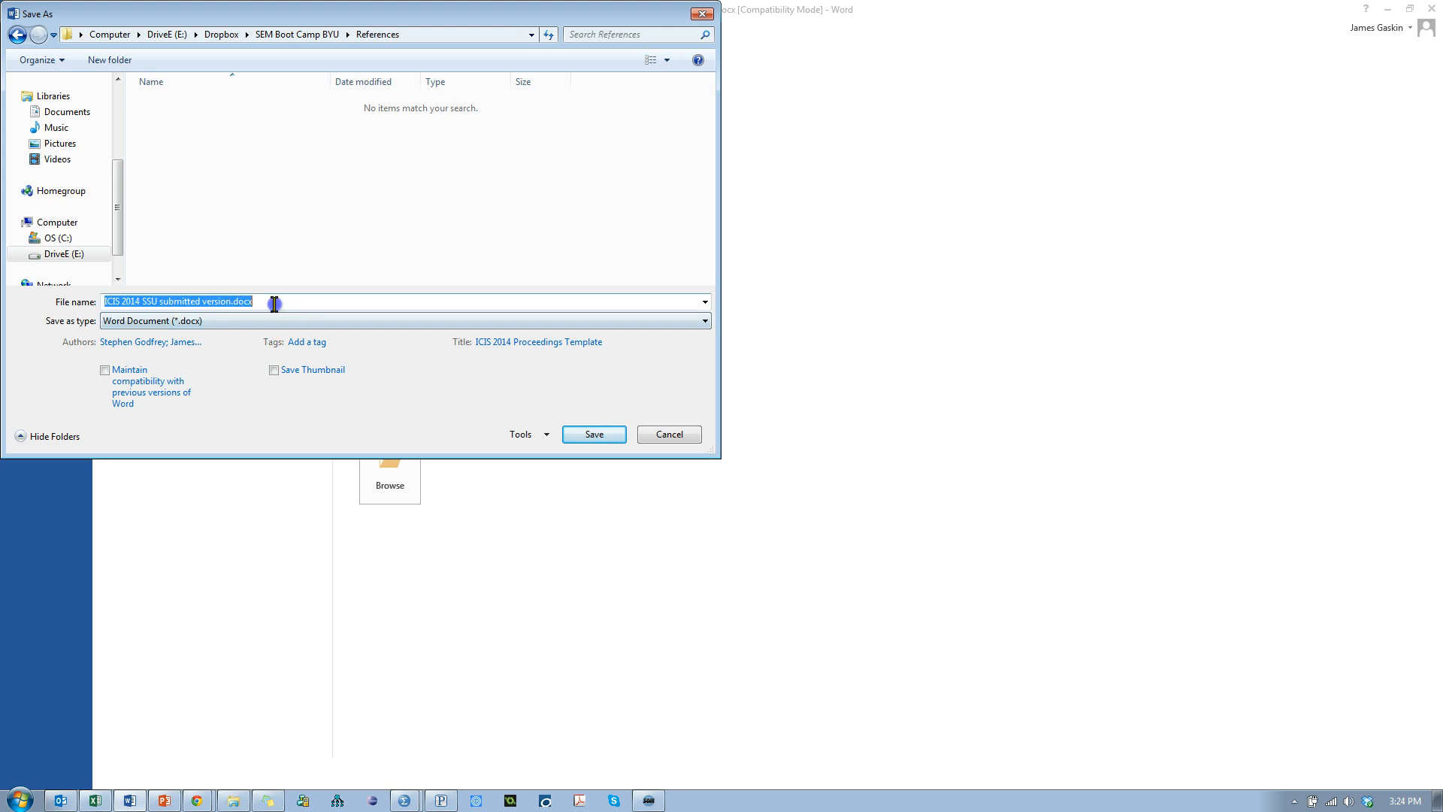
type("Don")
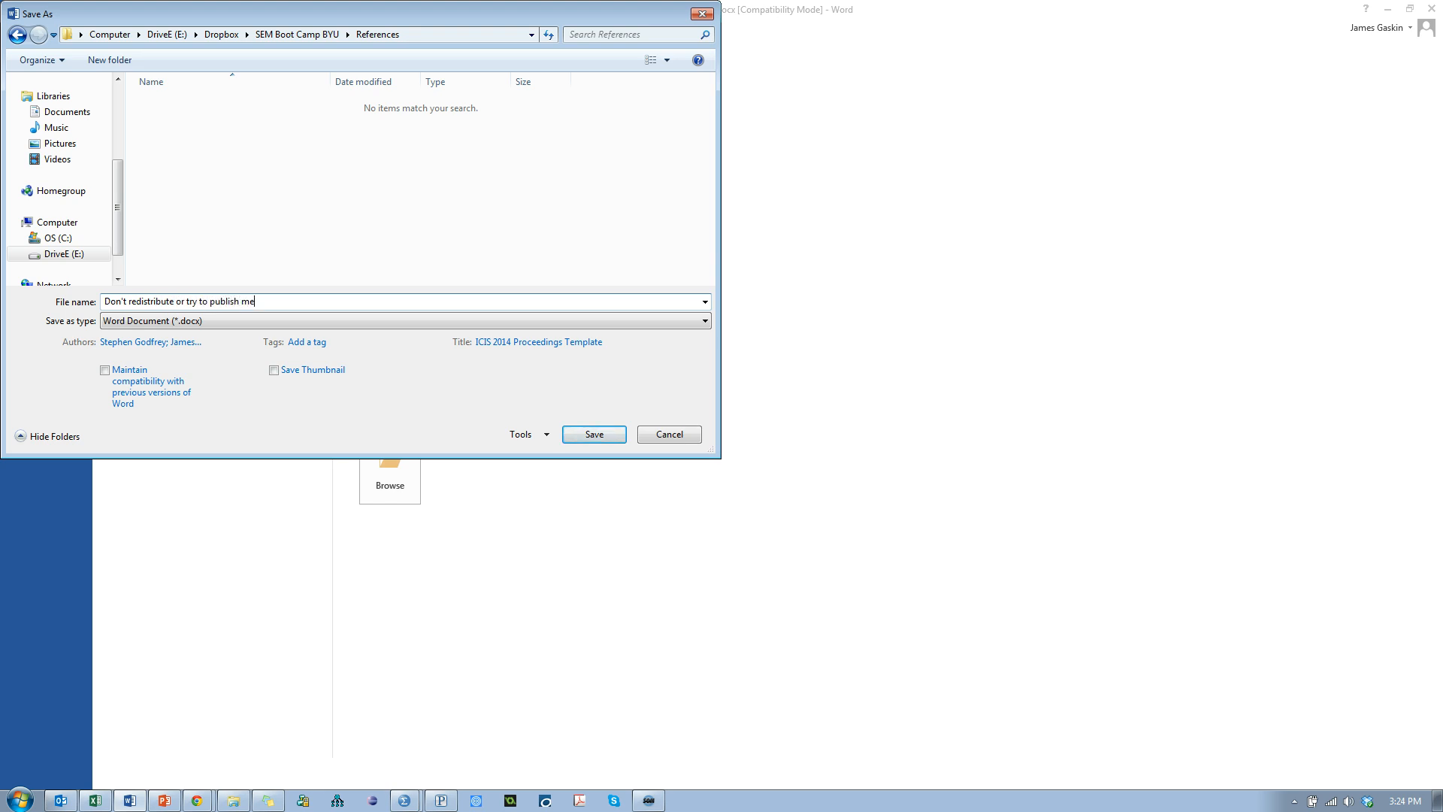
key("Return")
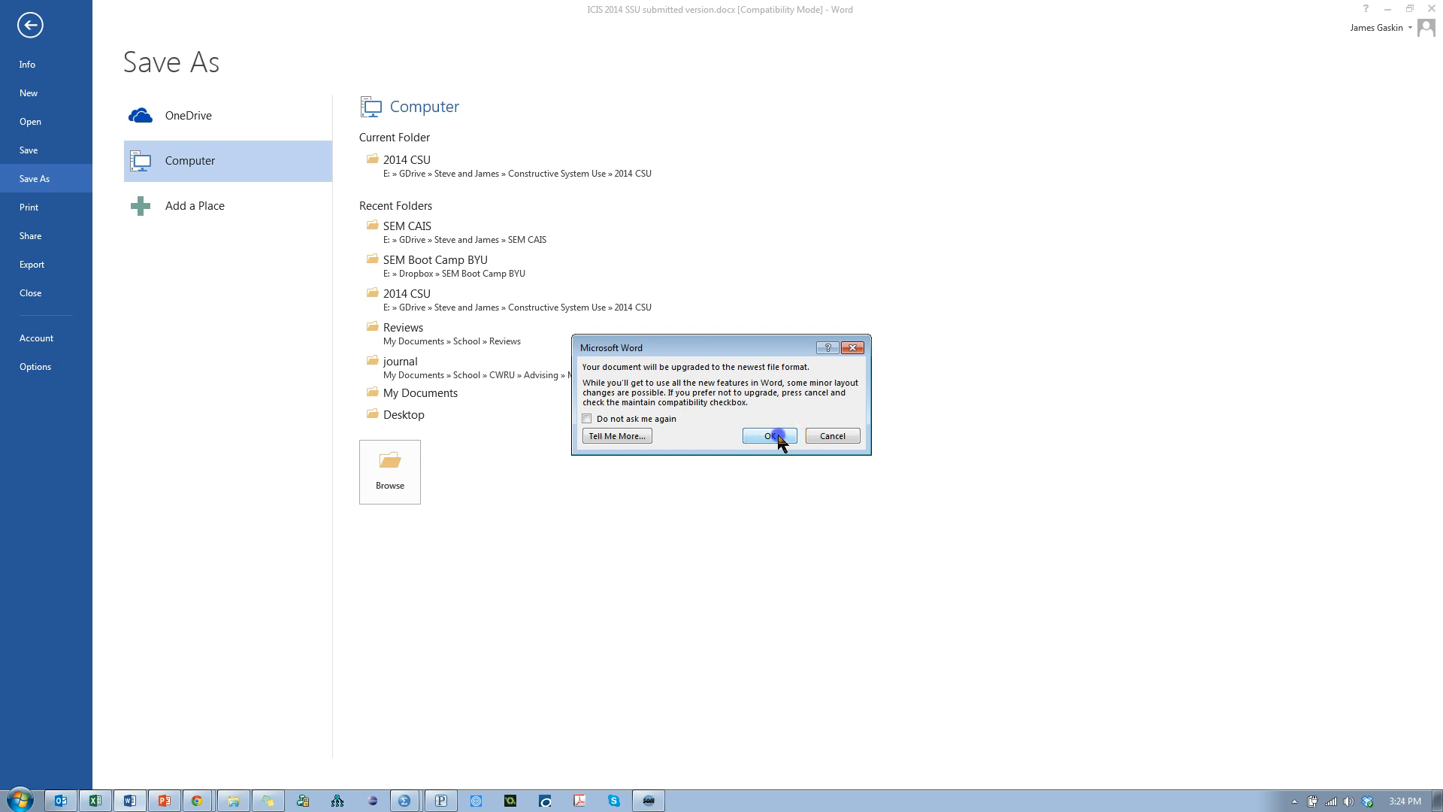
left_click(778, 436)
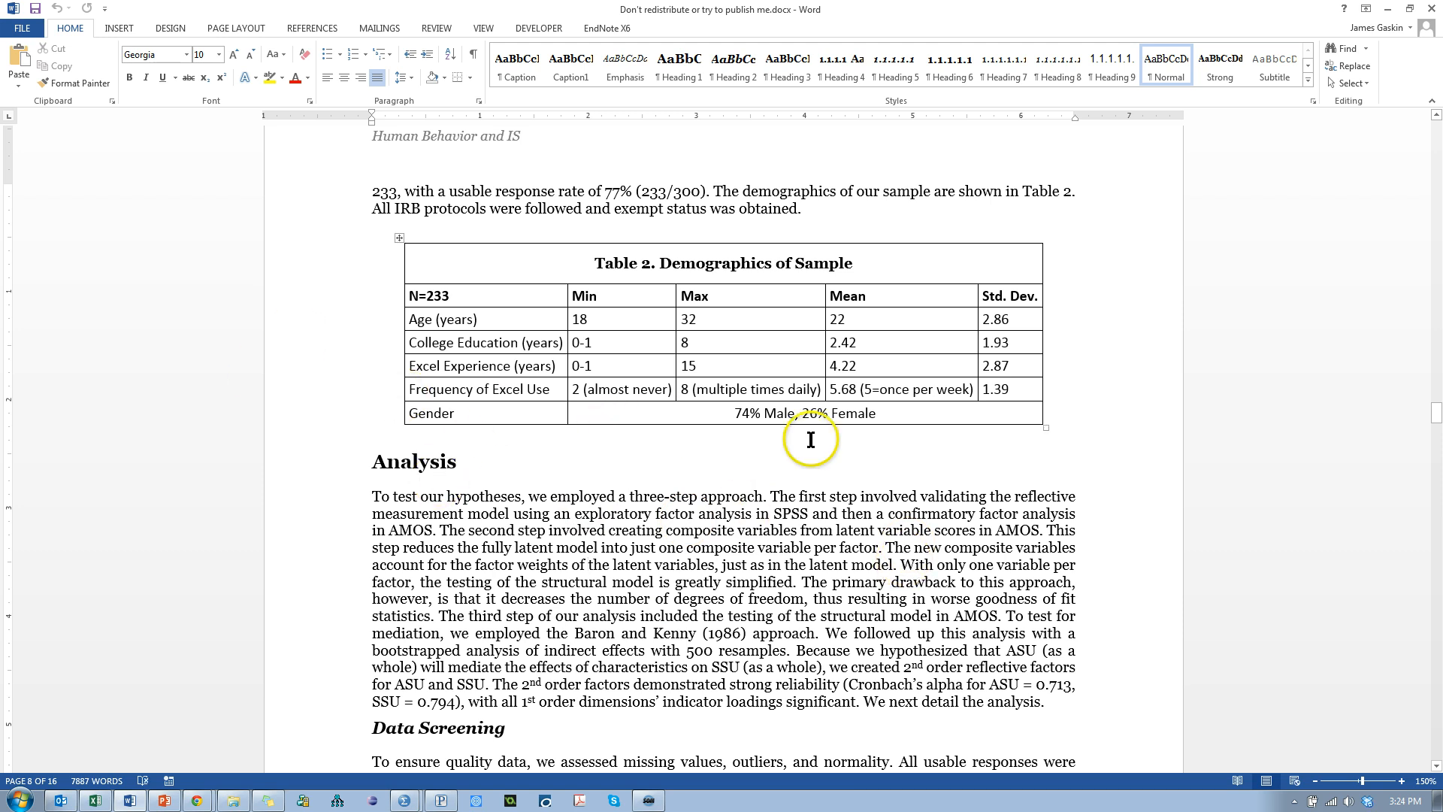
- Select the whole demographics table, then go to Table 3, Construct Correlation Matrix, on page 9 and select all its rows
left_click(888, 565)
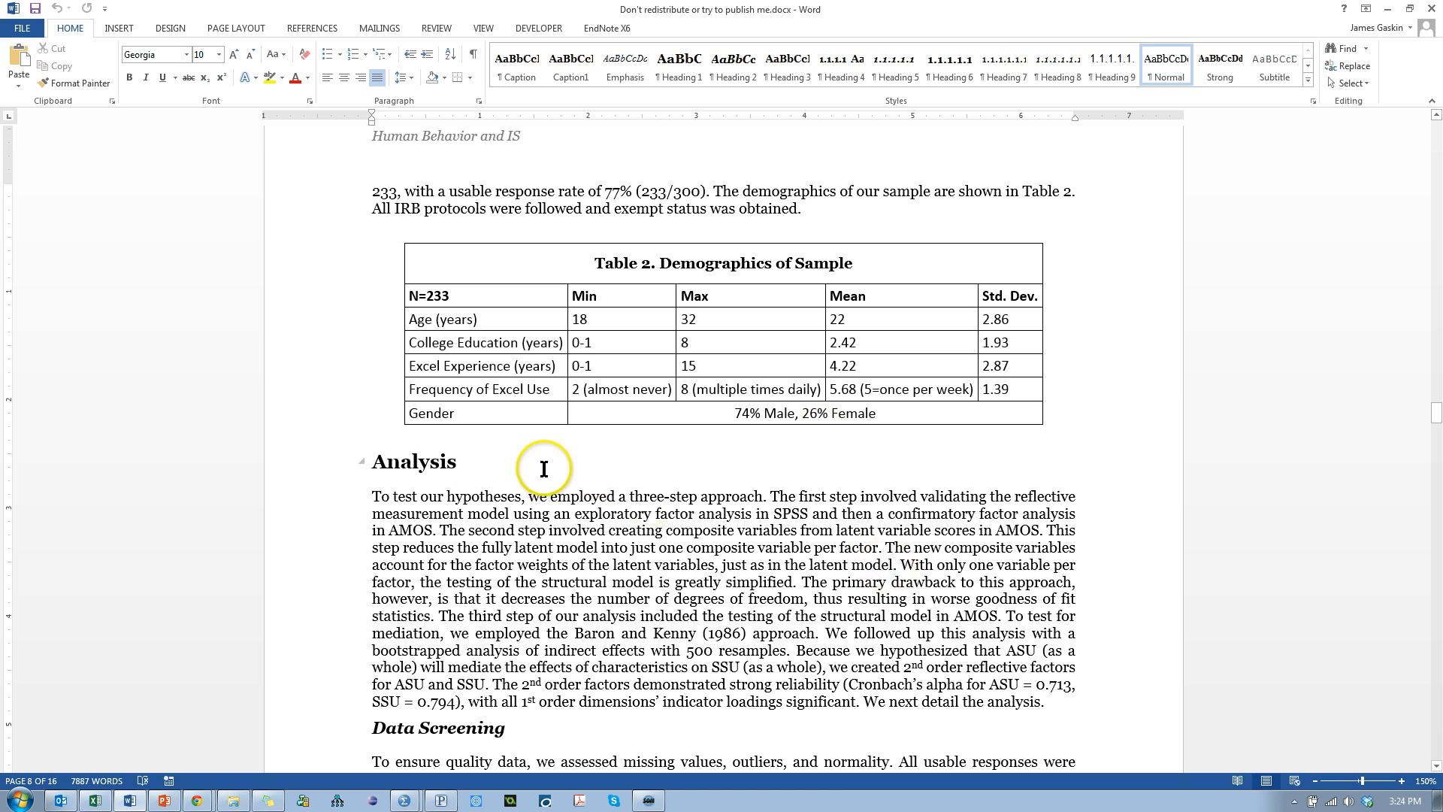
left_click(767, 497)
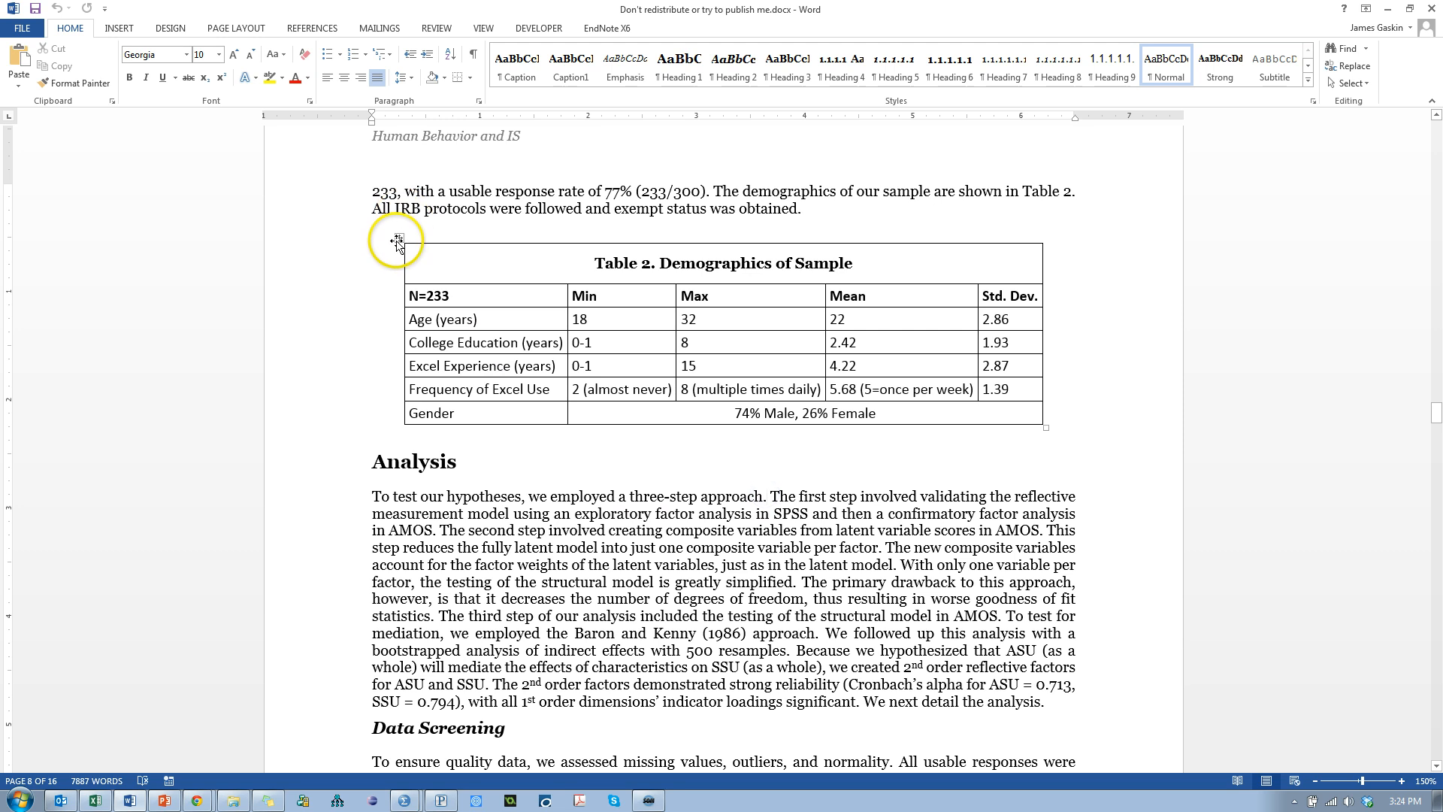
left_click(395, 239)
scroll(780, 541, "down", 3)
scroll(780, 542, "down", 15)
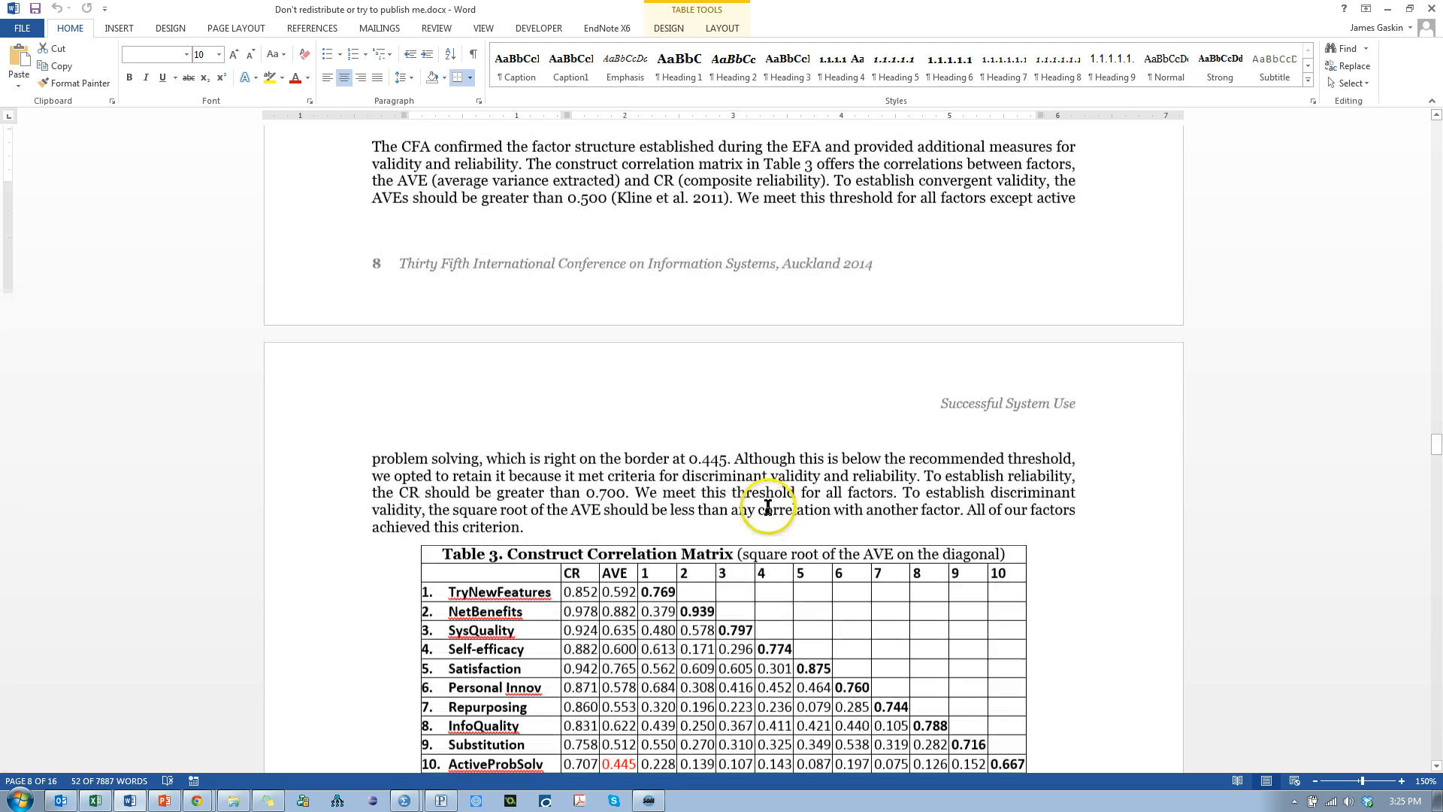
left_click_drag(391, 252, 392, 462)
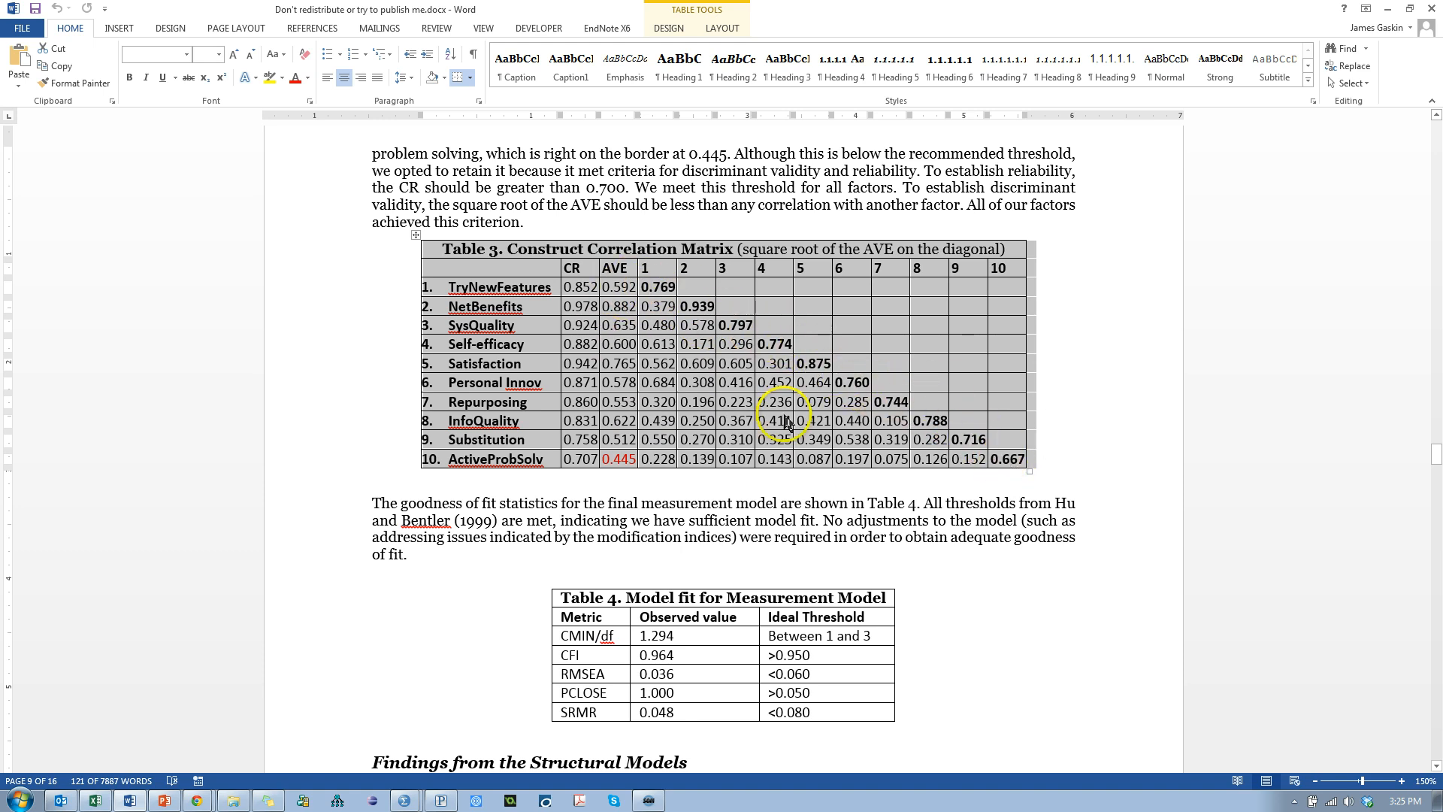
- View Table 4, Model fit for Measurement Model, and highlight the structural models' GFI, CFI and CMIN/df values in the findings text
scroll(872, 474, "down", 5)
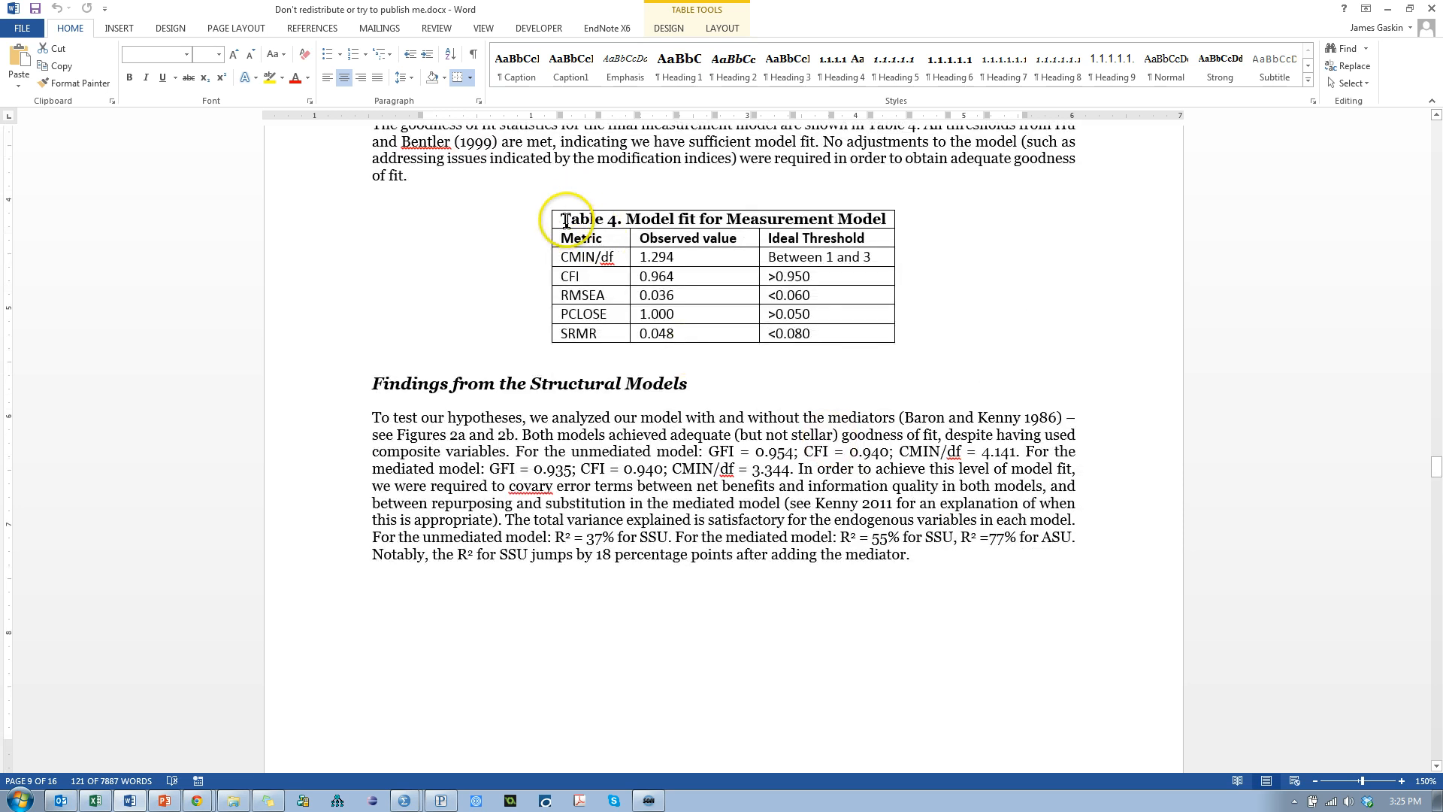
left_click(558, 219)
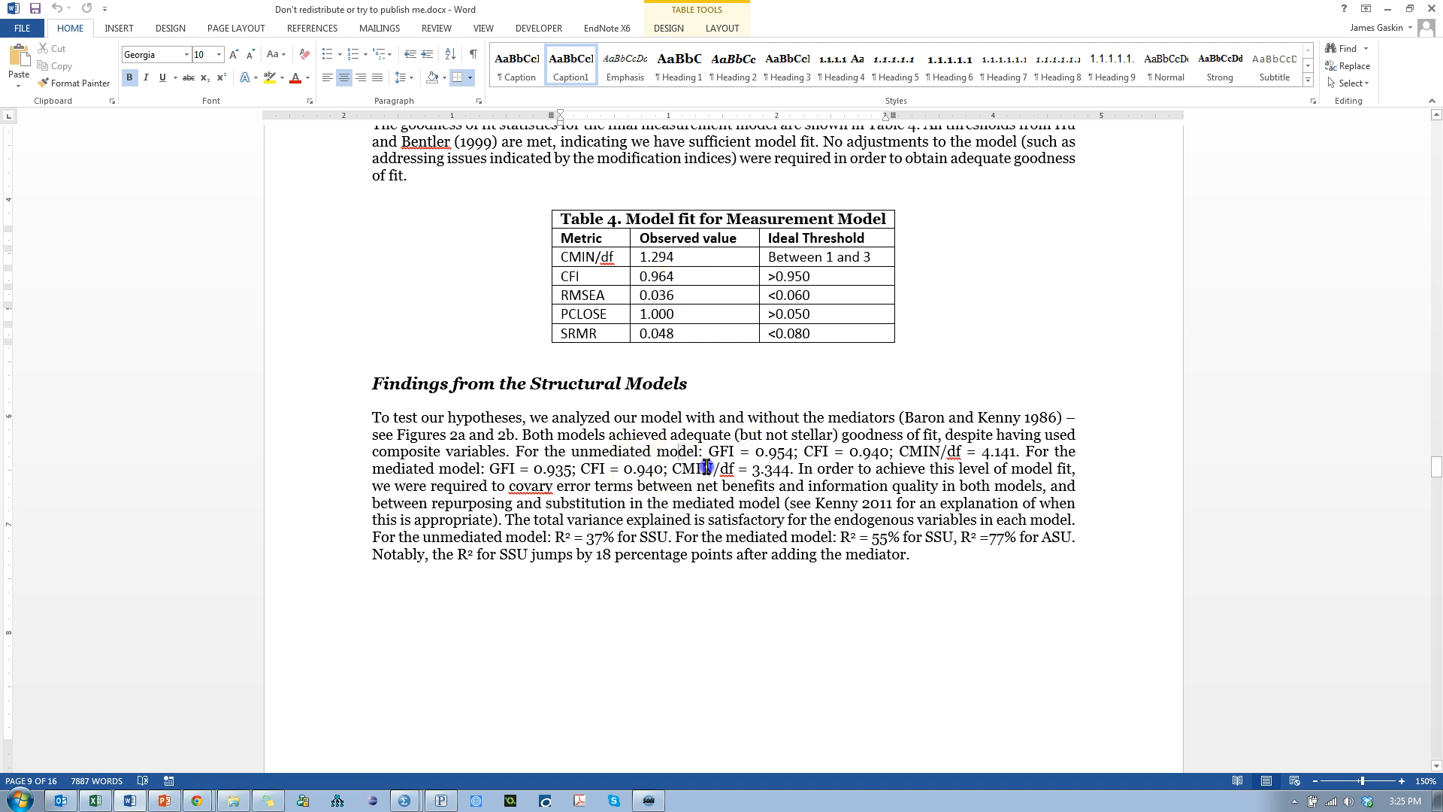
left_click_drag(656, 451, 795, 468)
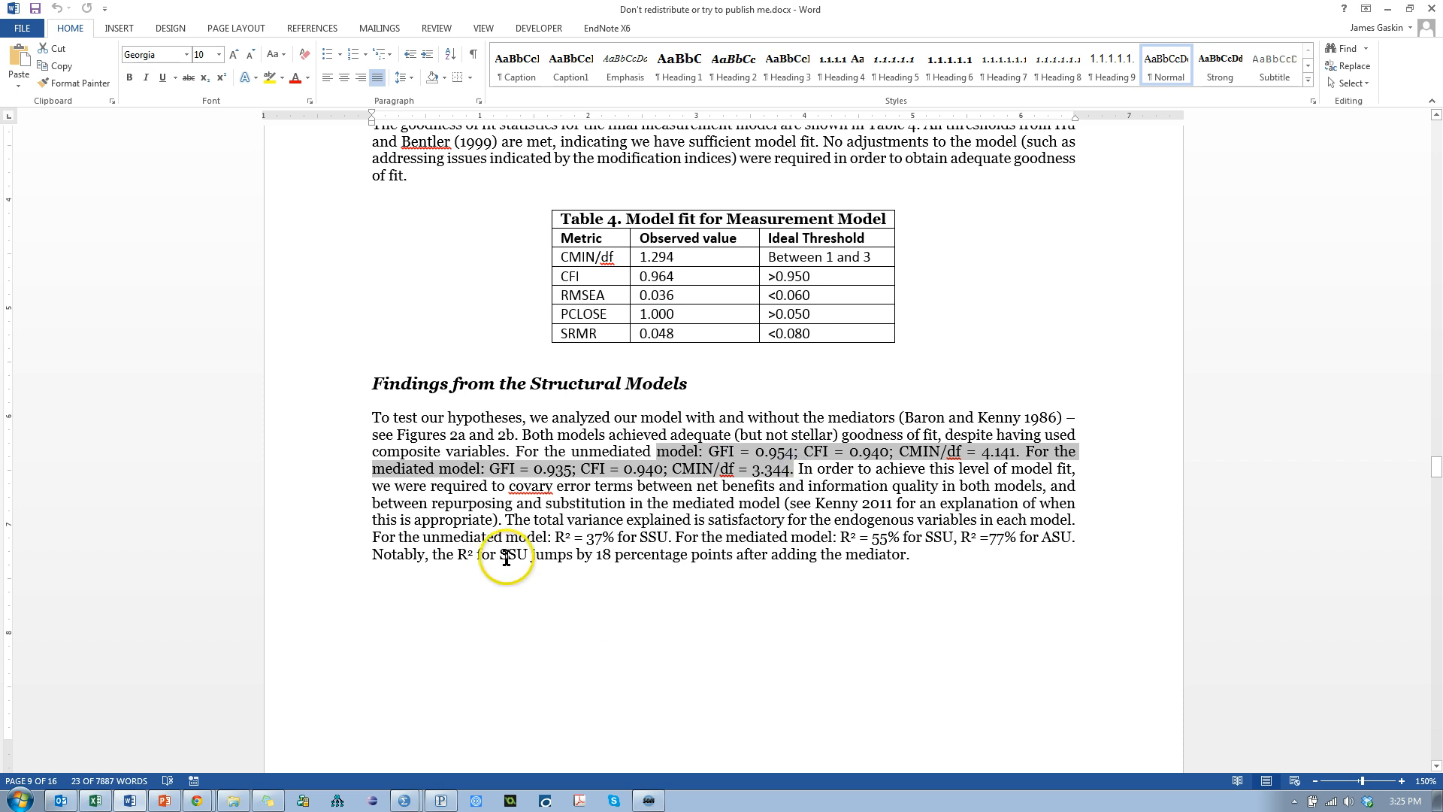
- Look over the path model figures with and without the mediator, and select the whole Table 5, Summary of Findings
scroll(505, 503, "down", 10)
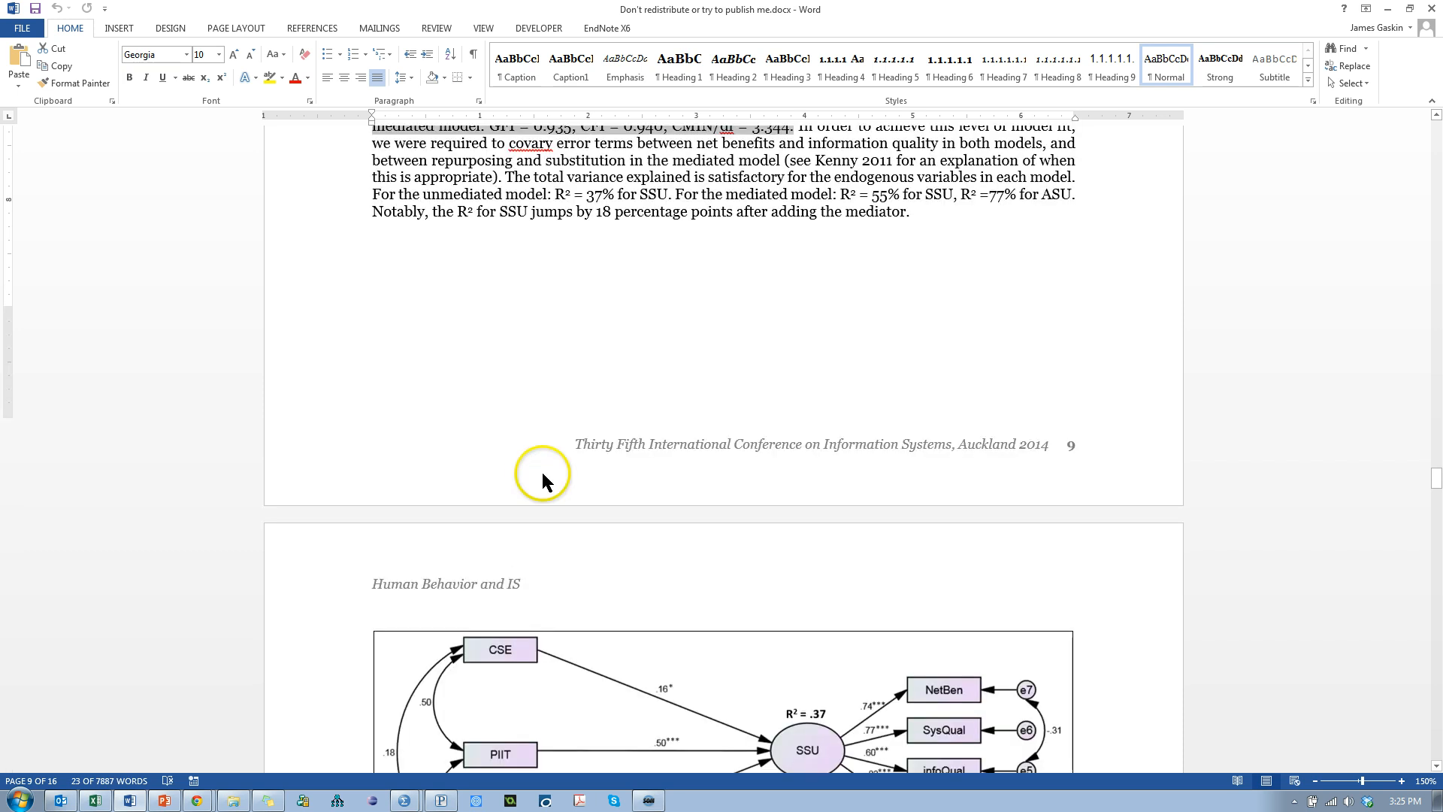
left_click(665, 307)
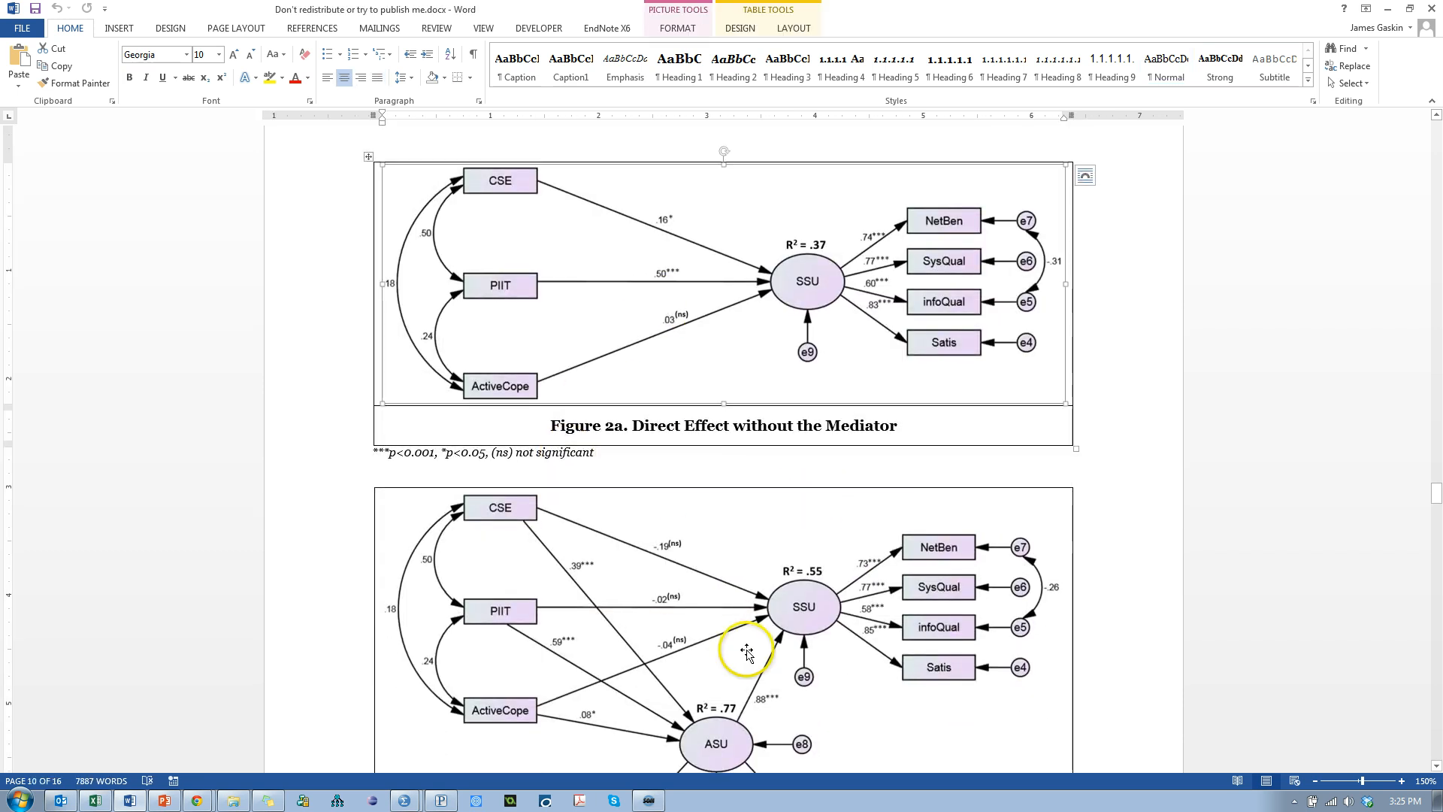
scroll(733, 639, "down", 12)
scroll(733, 532, "down", 3)
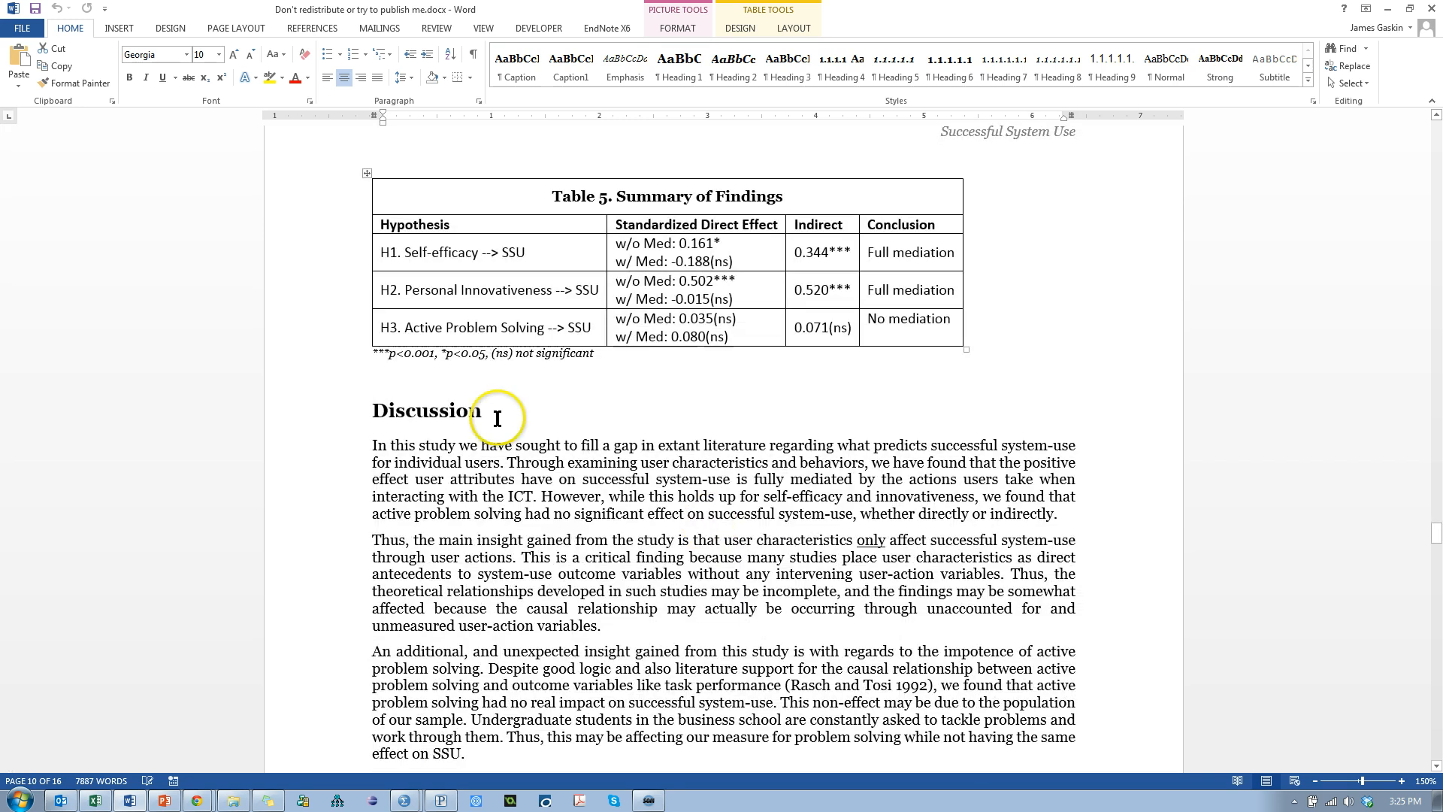
left_click(367, 172)
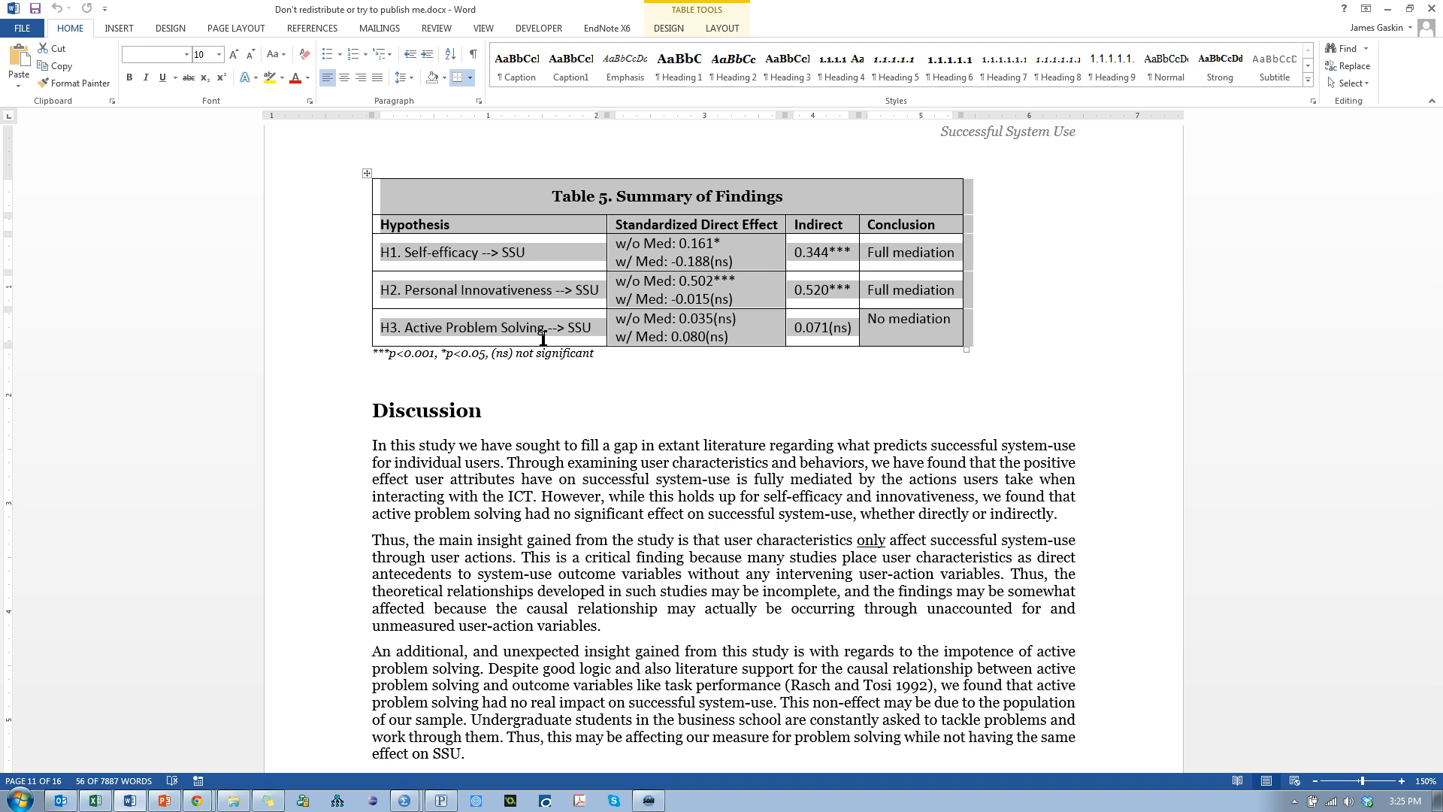
- Look through the paper's reference list and go to Appendix 1, Pattern Matrix, on page 16
scroll(594, 361, "down", 20)
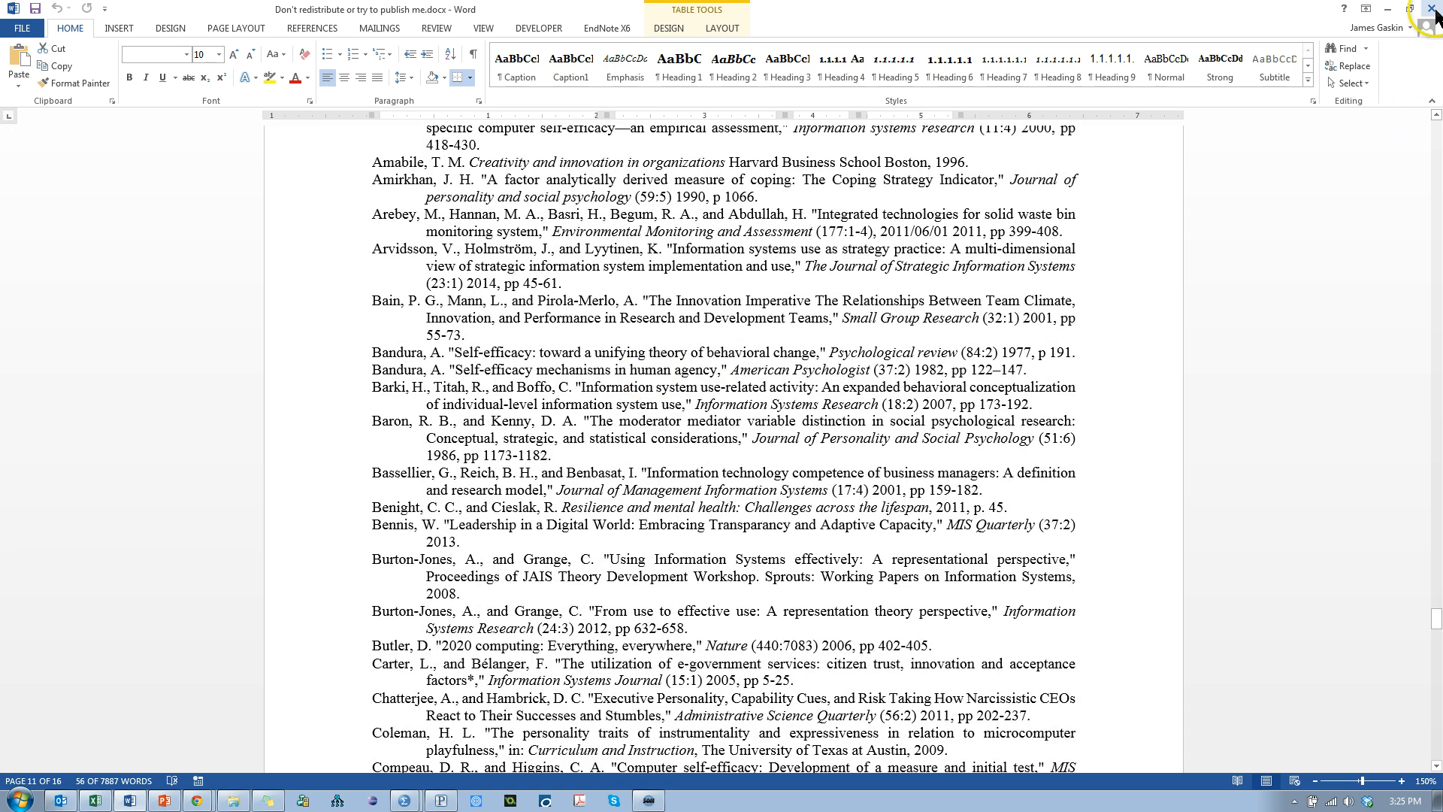
scroll(1003, 299, "down", 20)
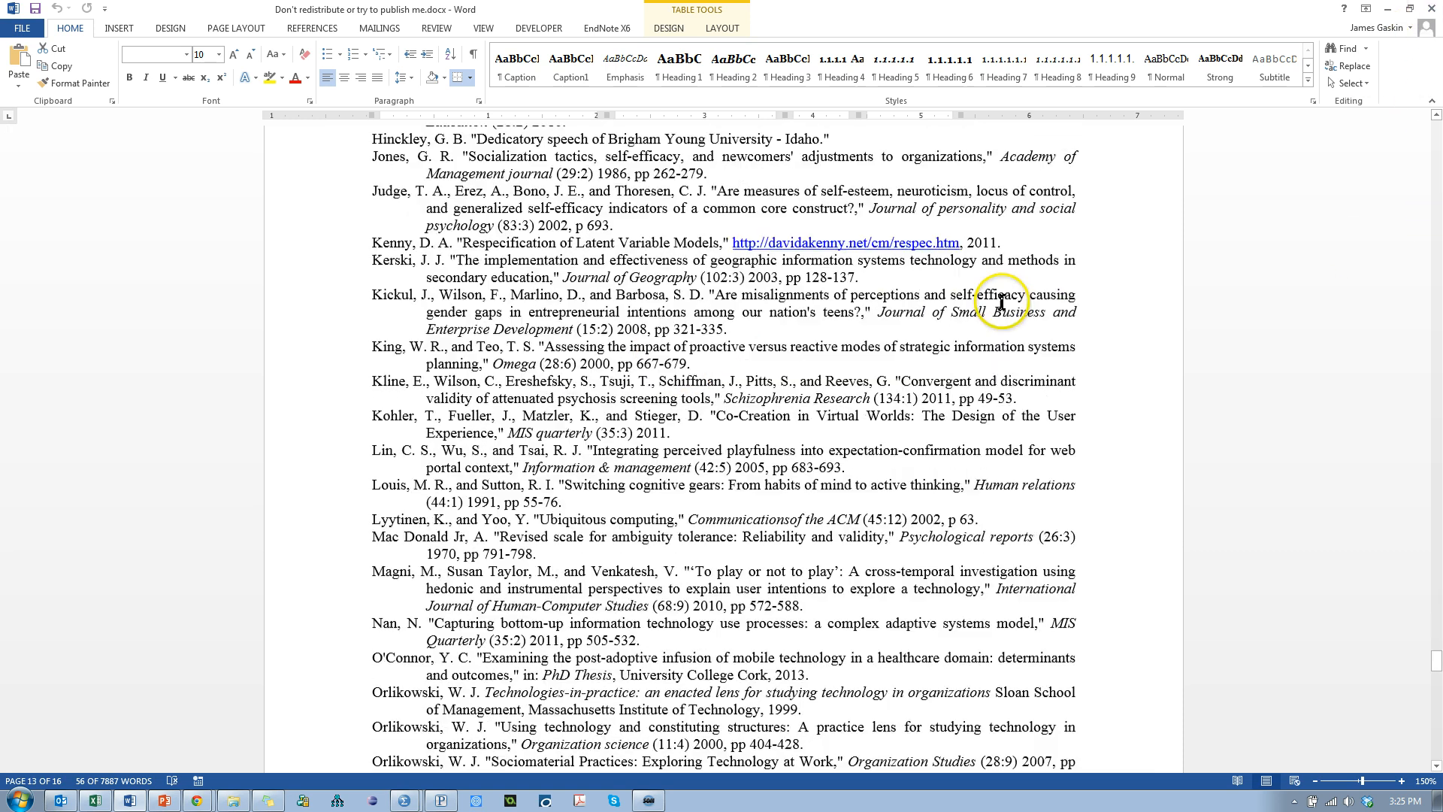
scroll(1006, 300, "up", 10)
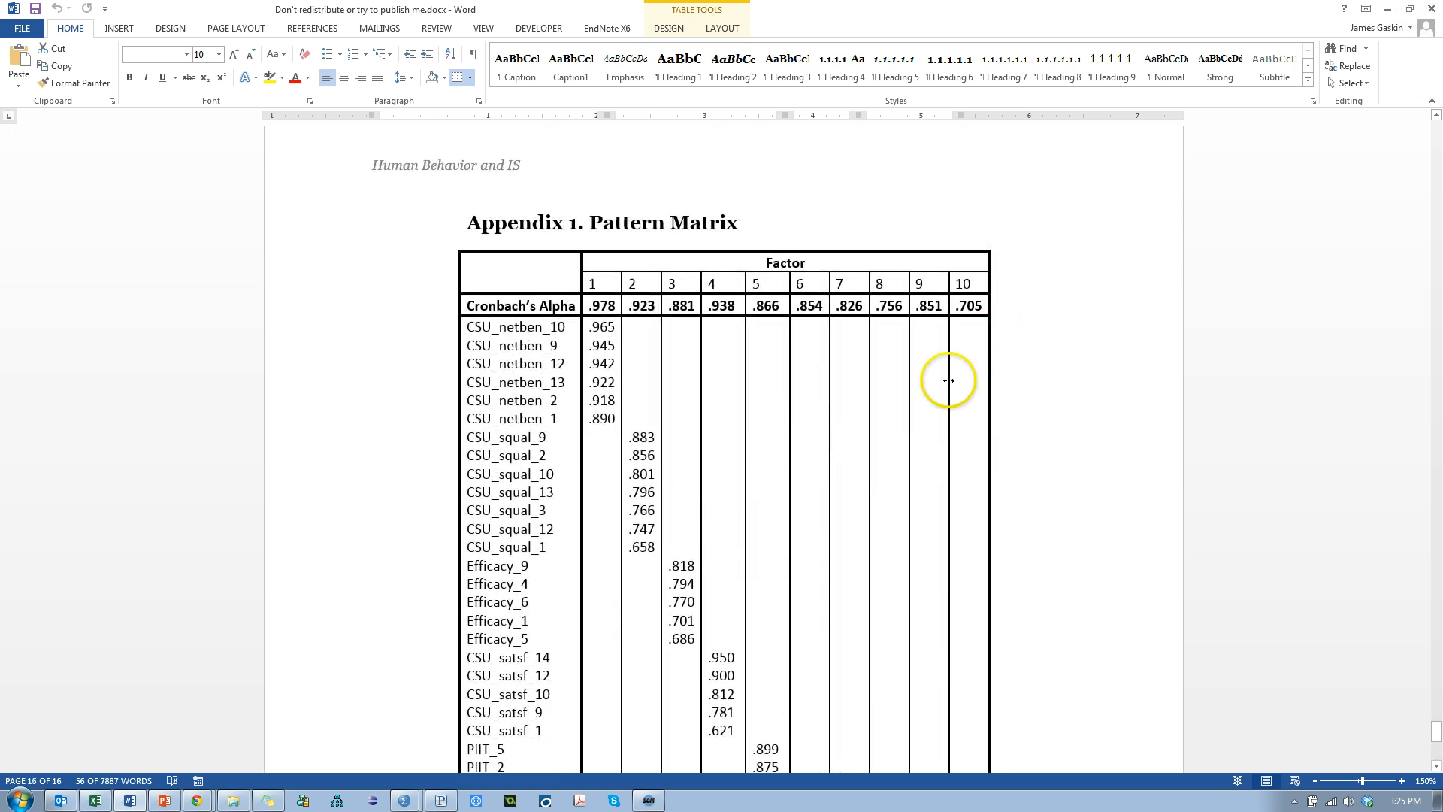
left_click(506, 194)
- Return to page 10 and review Figure 2a, Direct Effect without the Mediator, and Figure 2b, The Mediated Structural Model
scroll(524, 254, "up", 20)
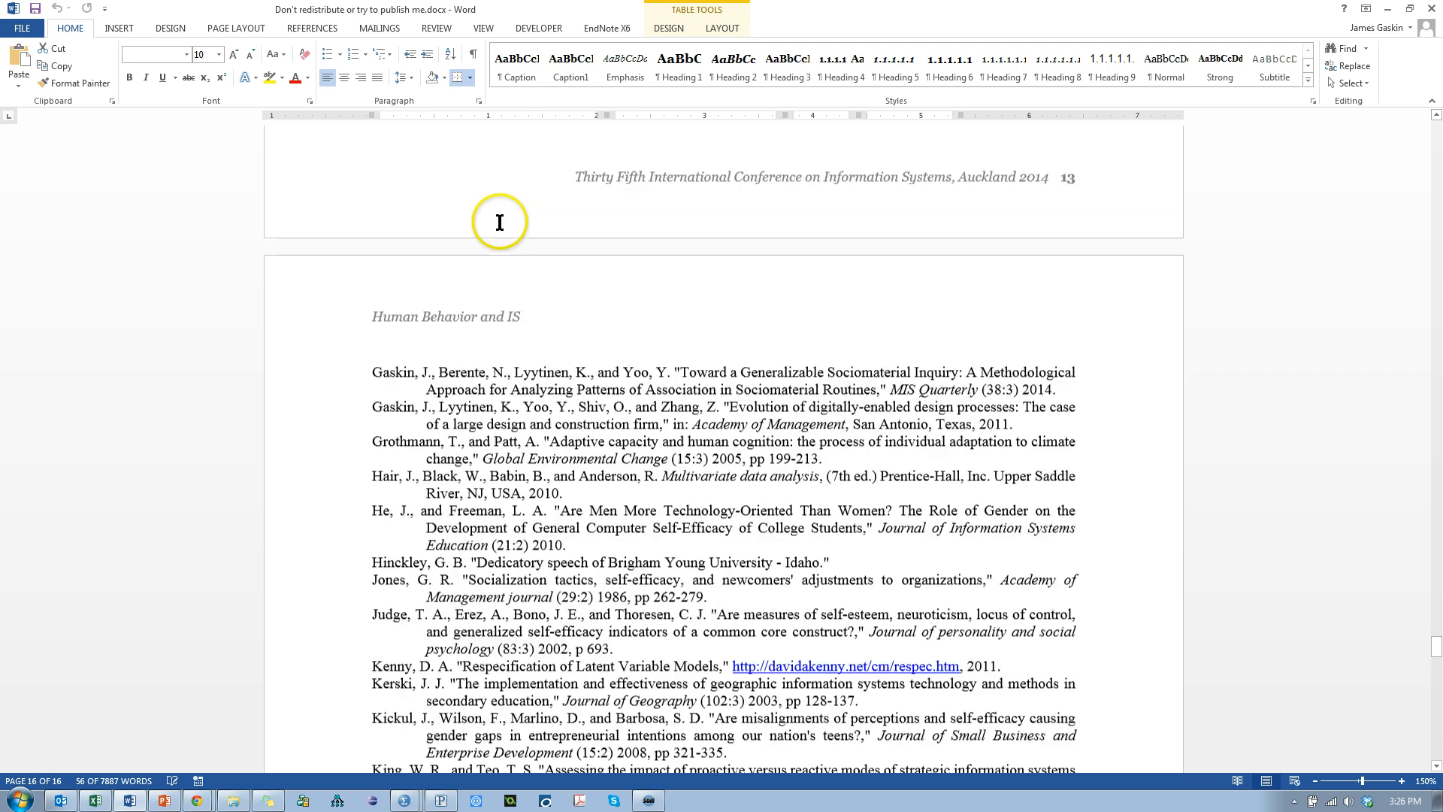
scroll(524, 255, "up", 20)
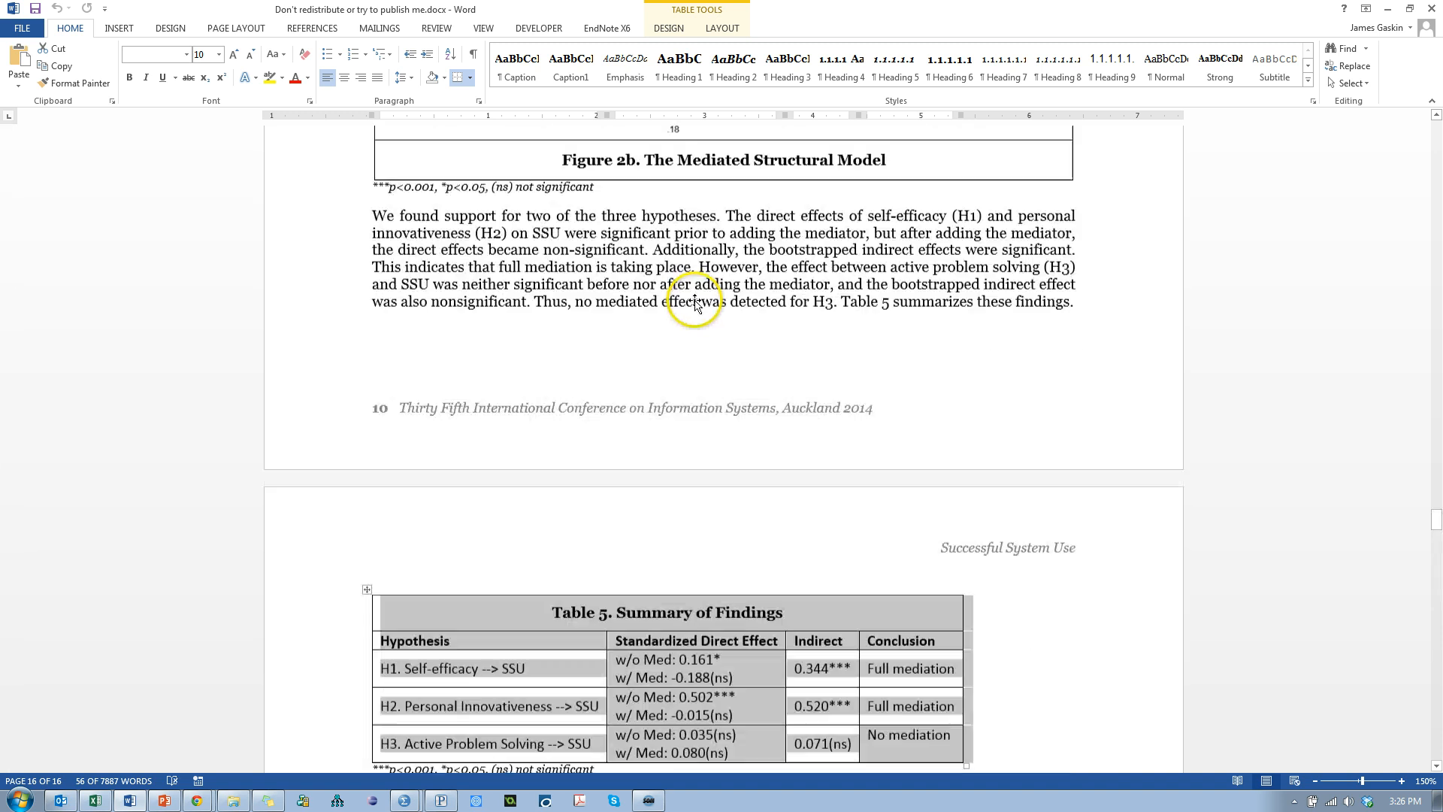
scroll(708, 346, "up", 3)
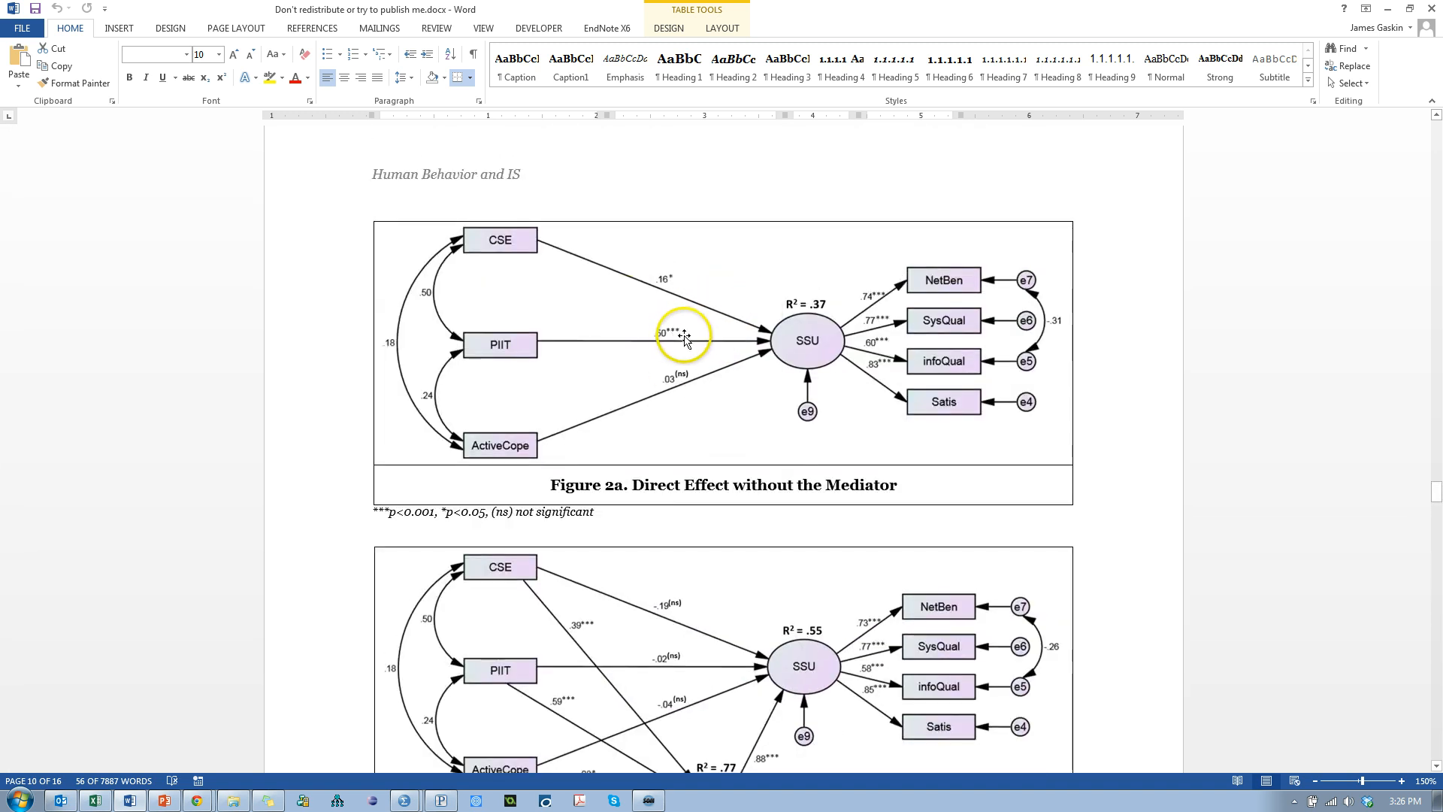
scroll(683, 331, "down", 10)
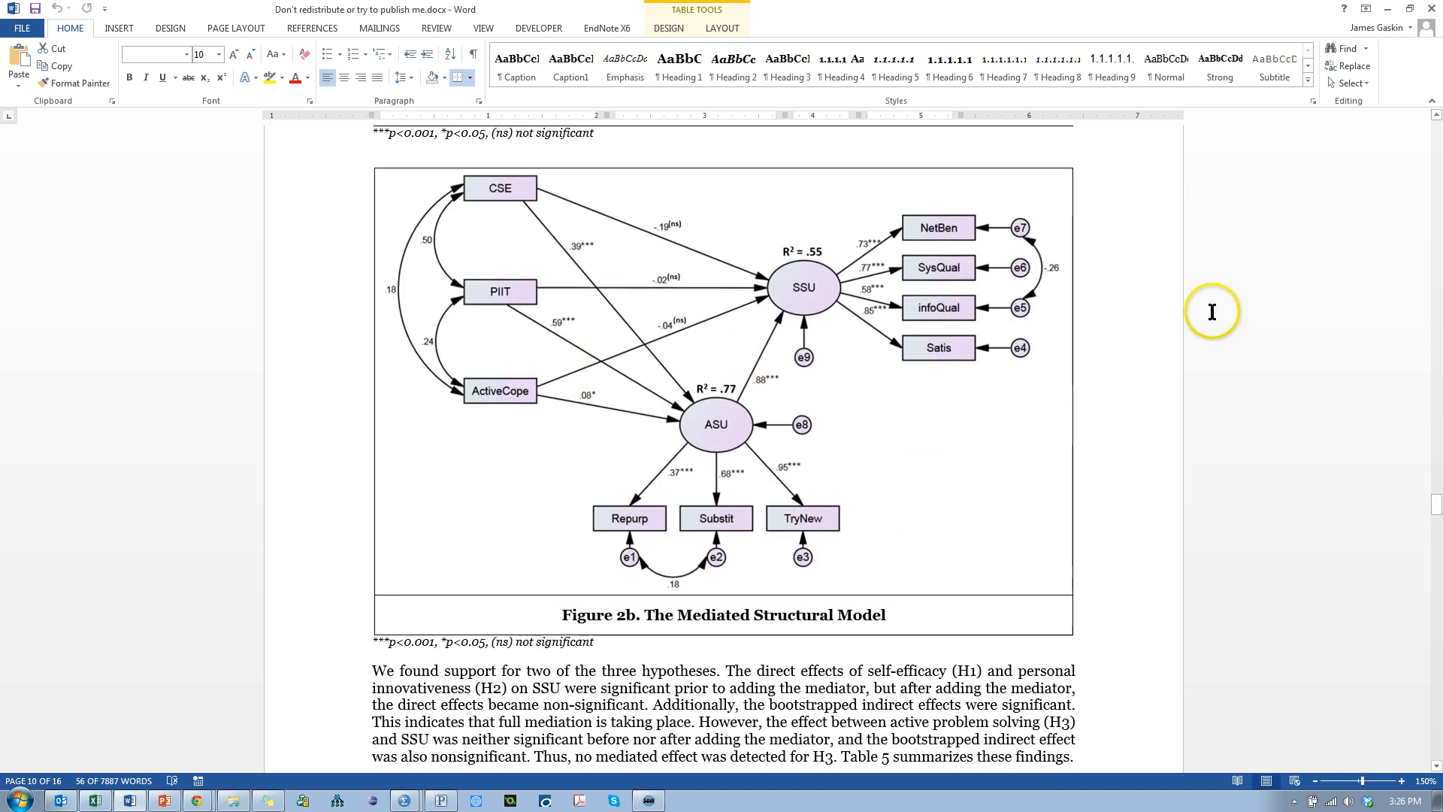
scroll(1038, 348, "up", 5)
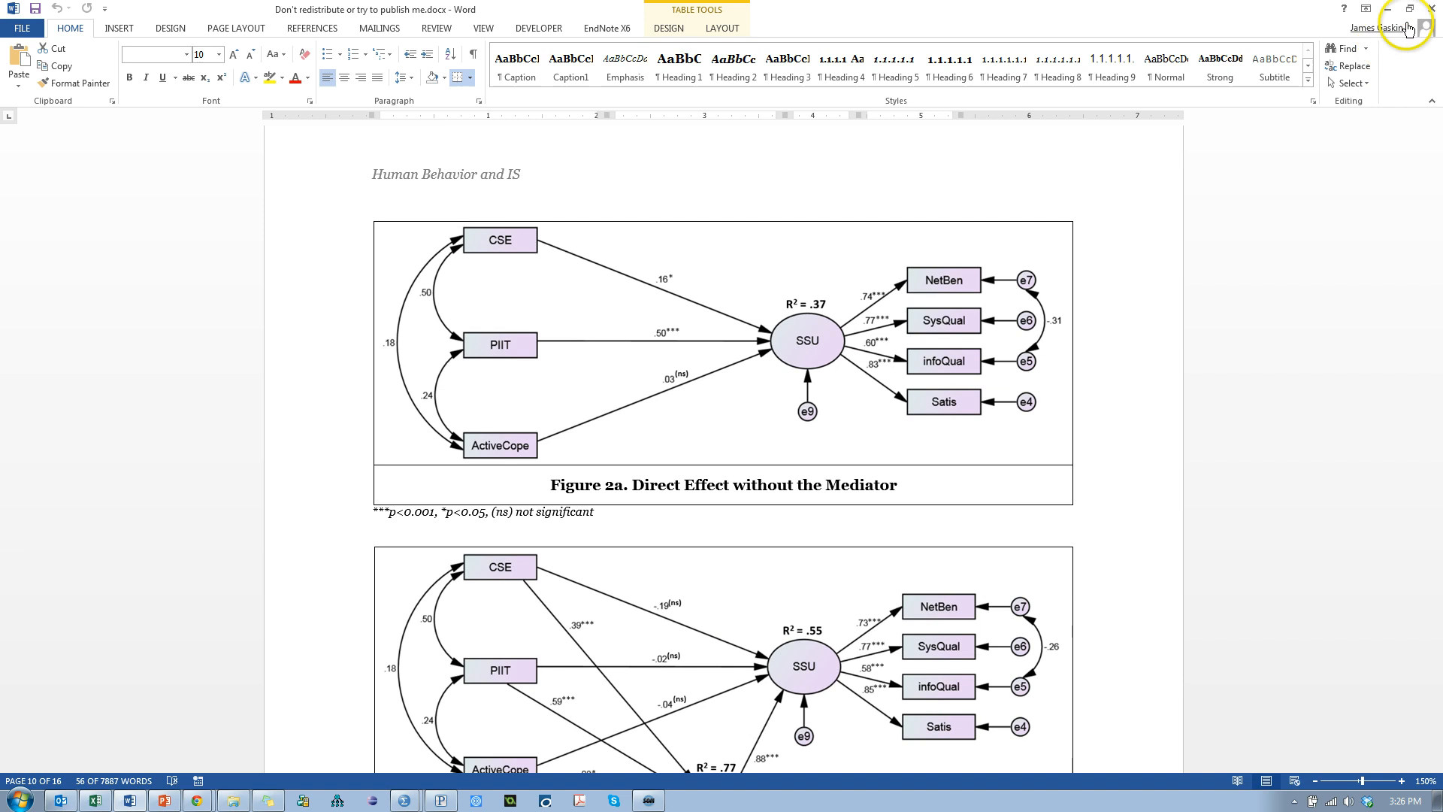
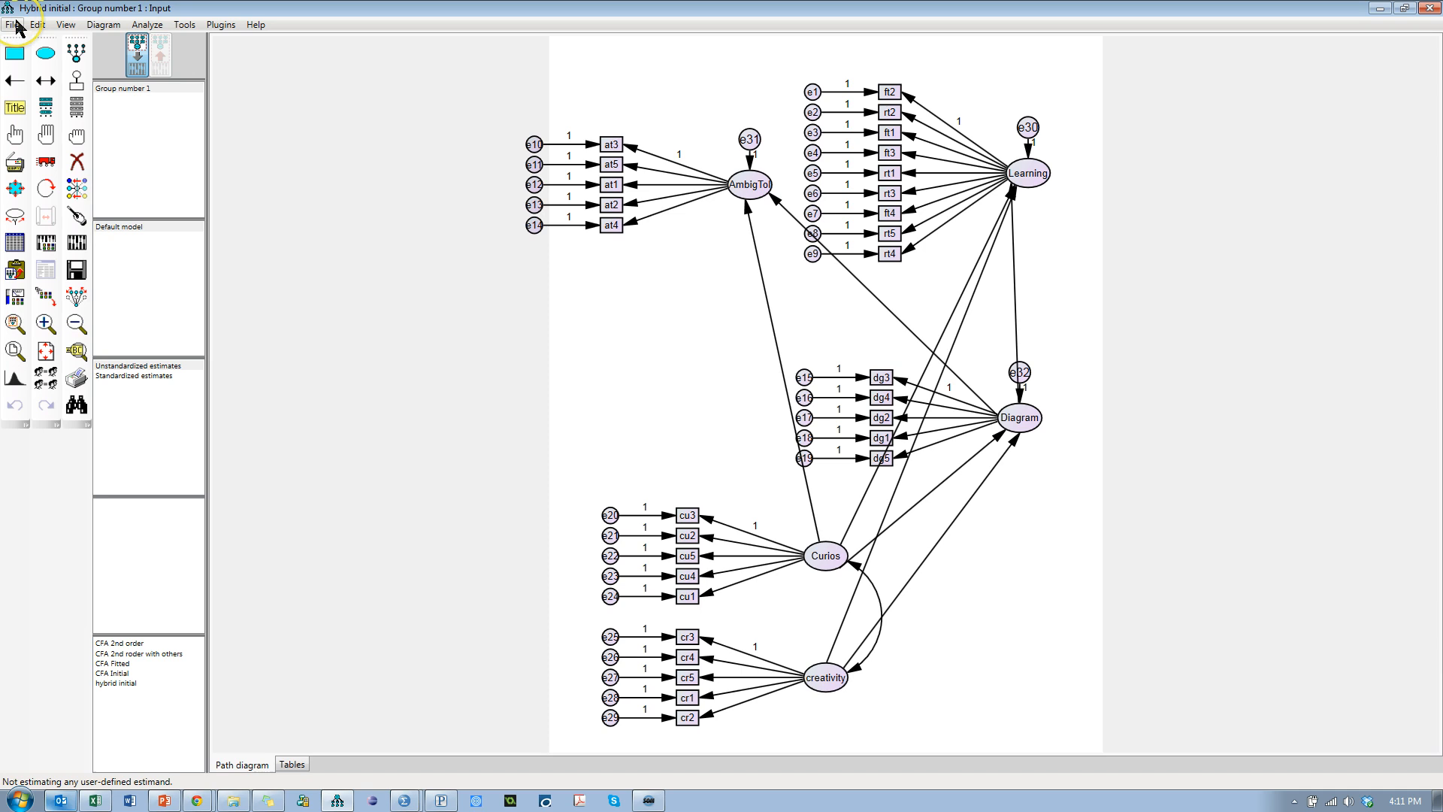
- Start a new blank Amos project in place of the open hybrid initial model
left_click(15, 25)
left_click(34, 36)
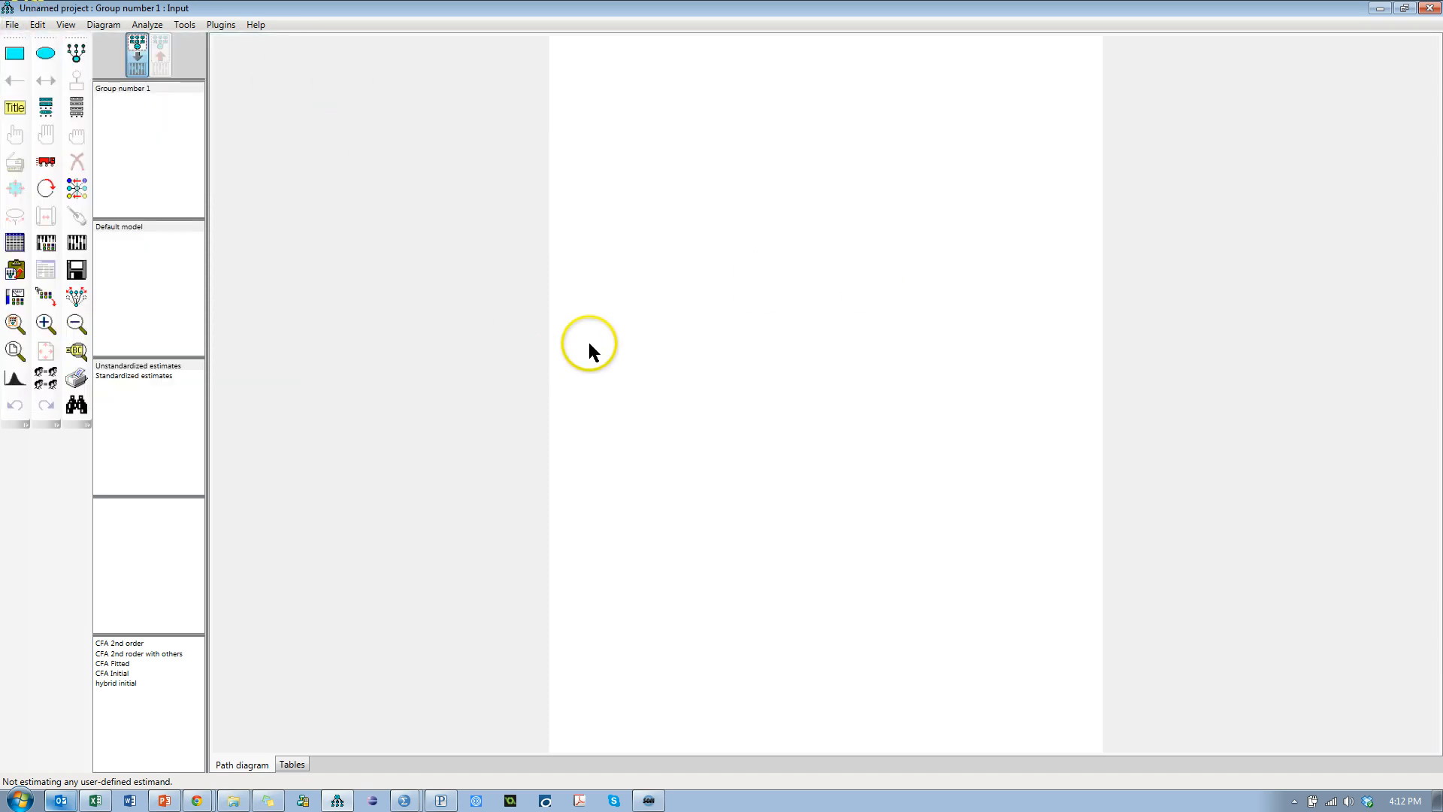
left_click(15, 47)
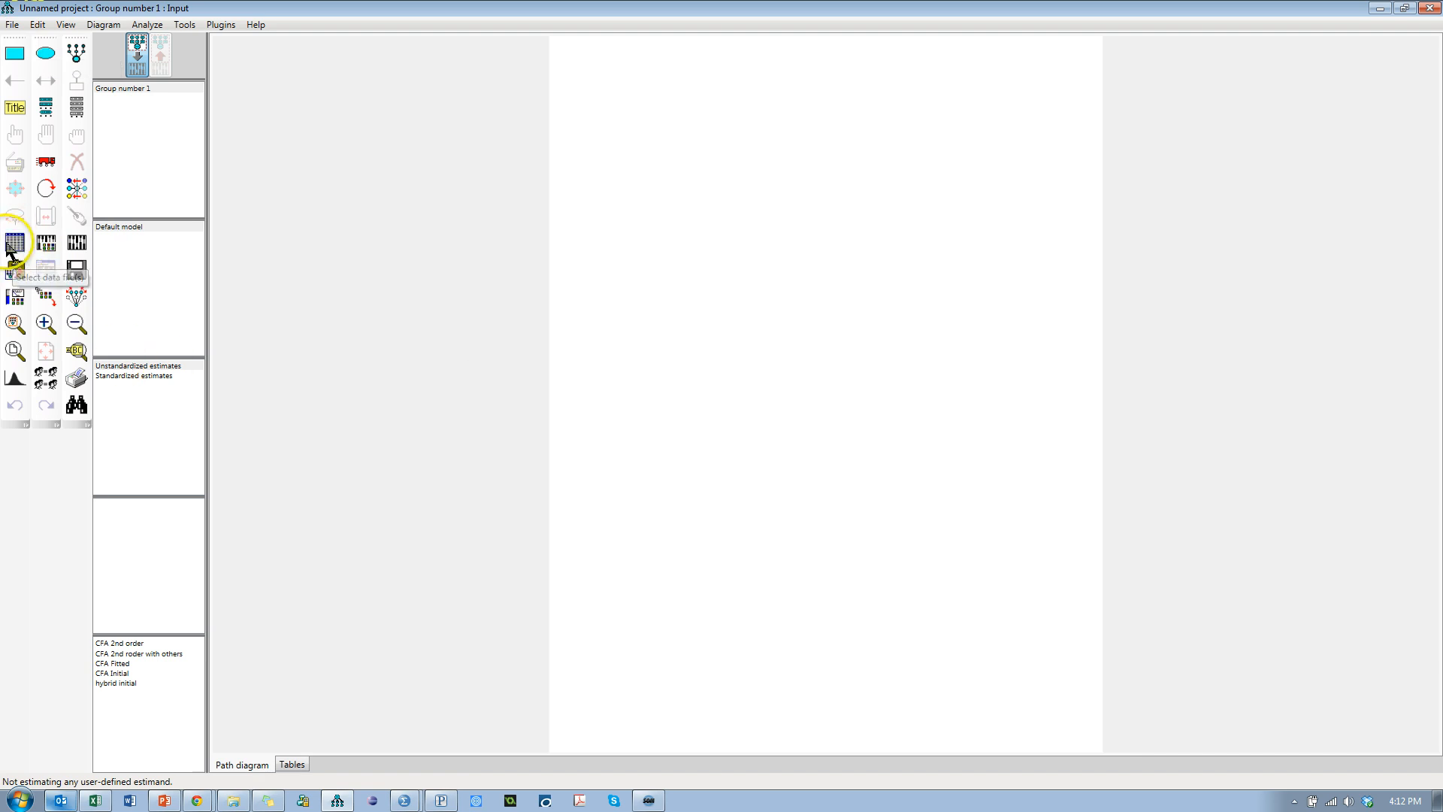
left_click(11, 25)
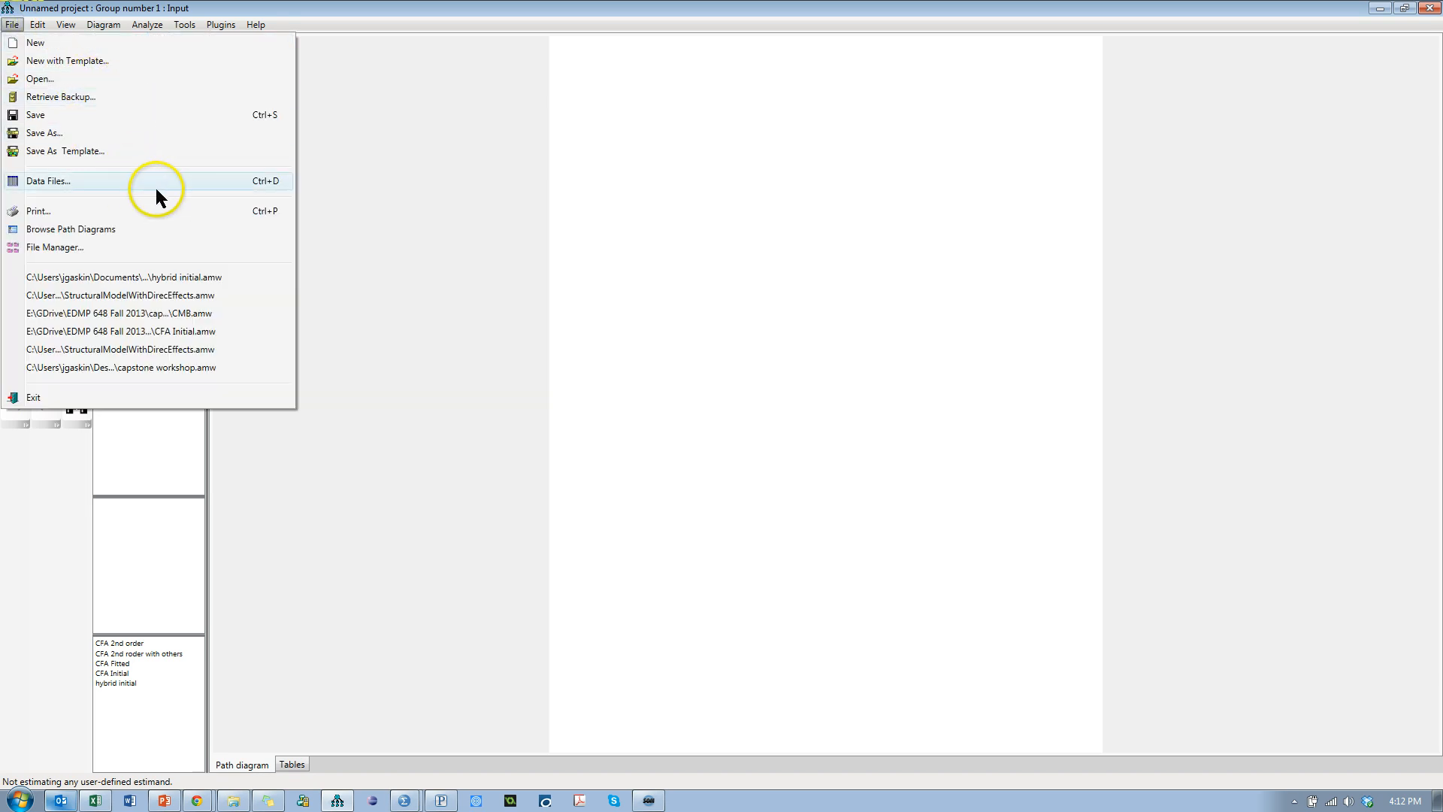
left_click(274, 186)
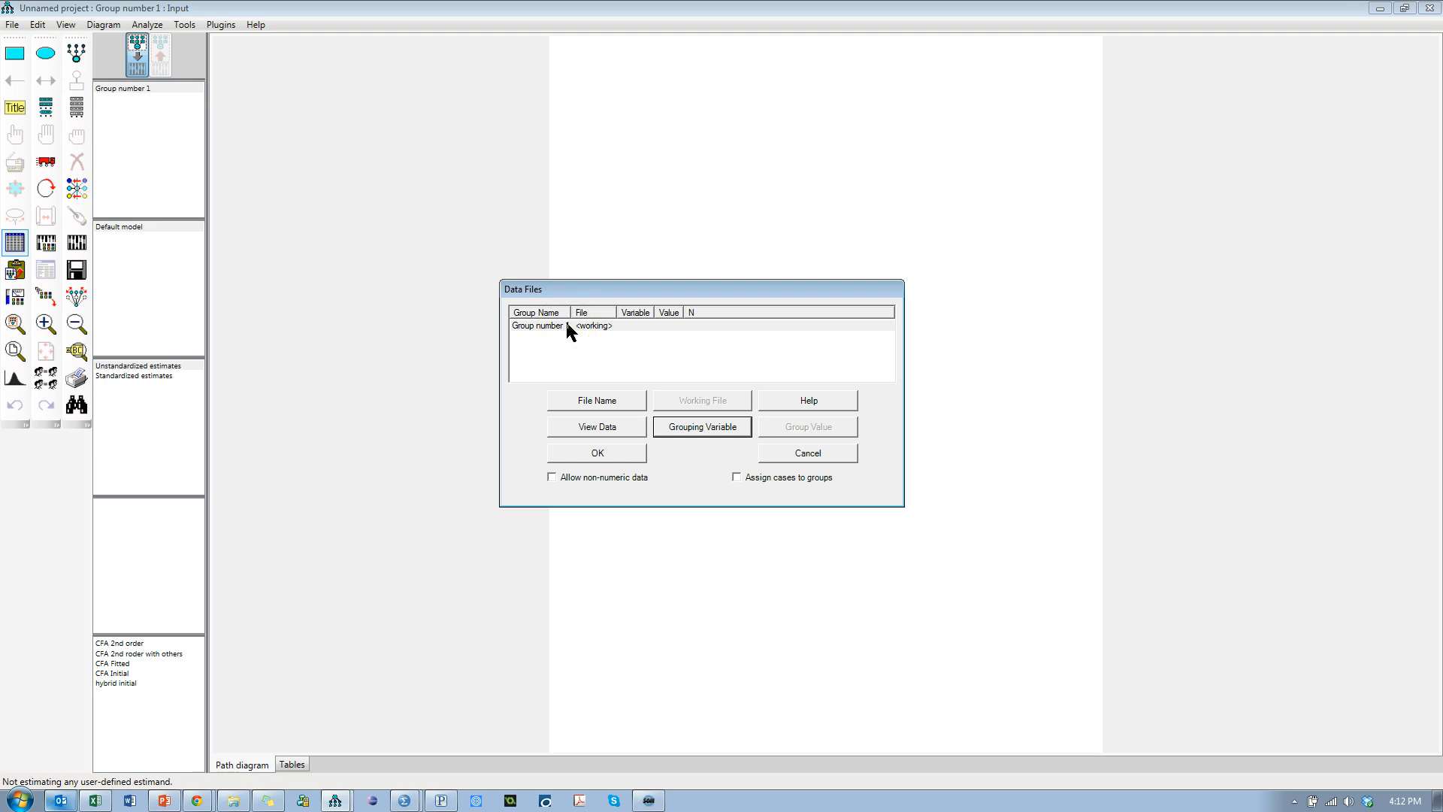
left_click(806, 454)
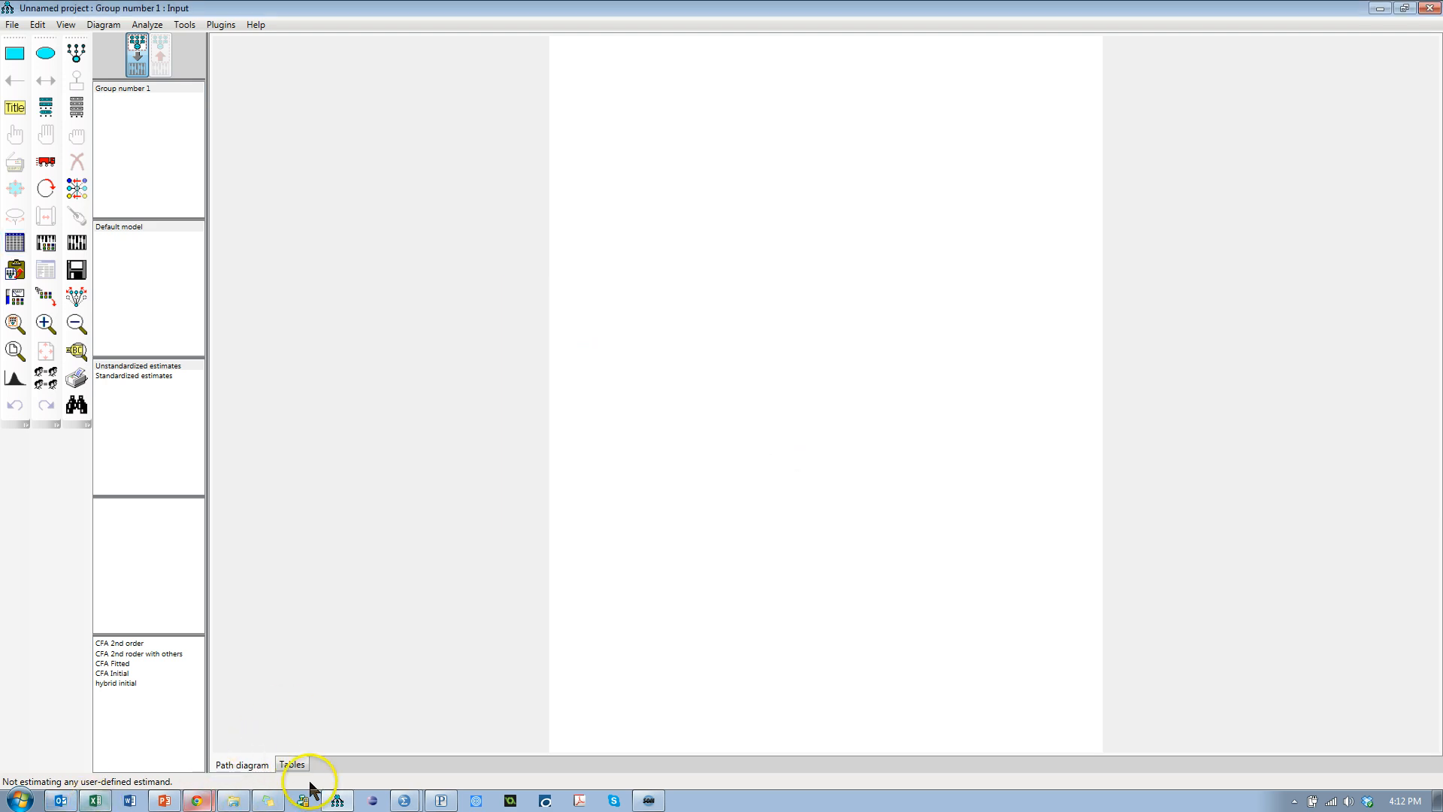
- Switch to the SPSS Data Editor to check the BootCamp.sav variable list, and return to Amos
left_click(404, 800)
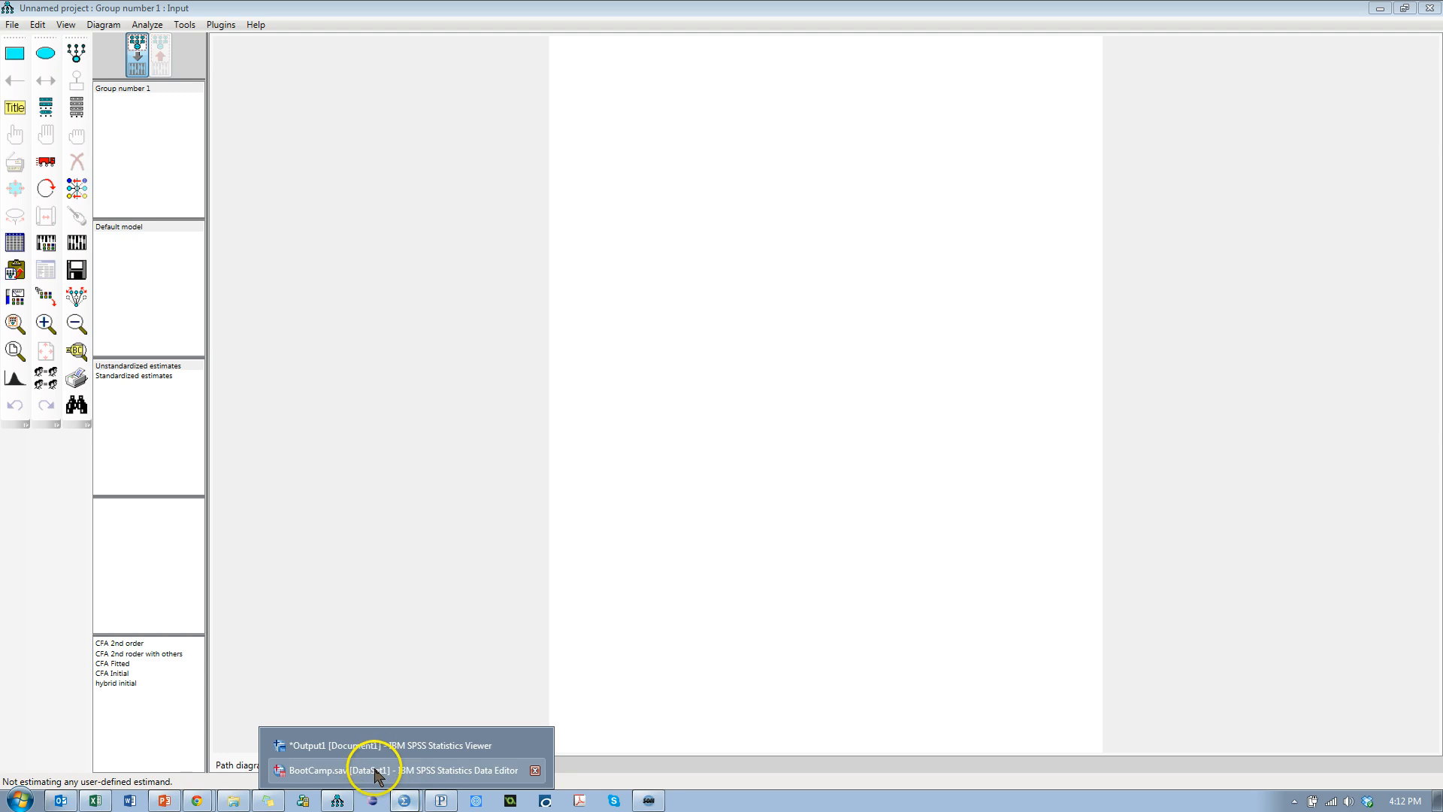
left_click(374, 774)
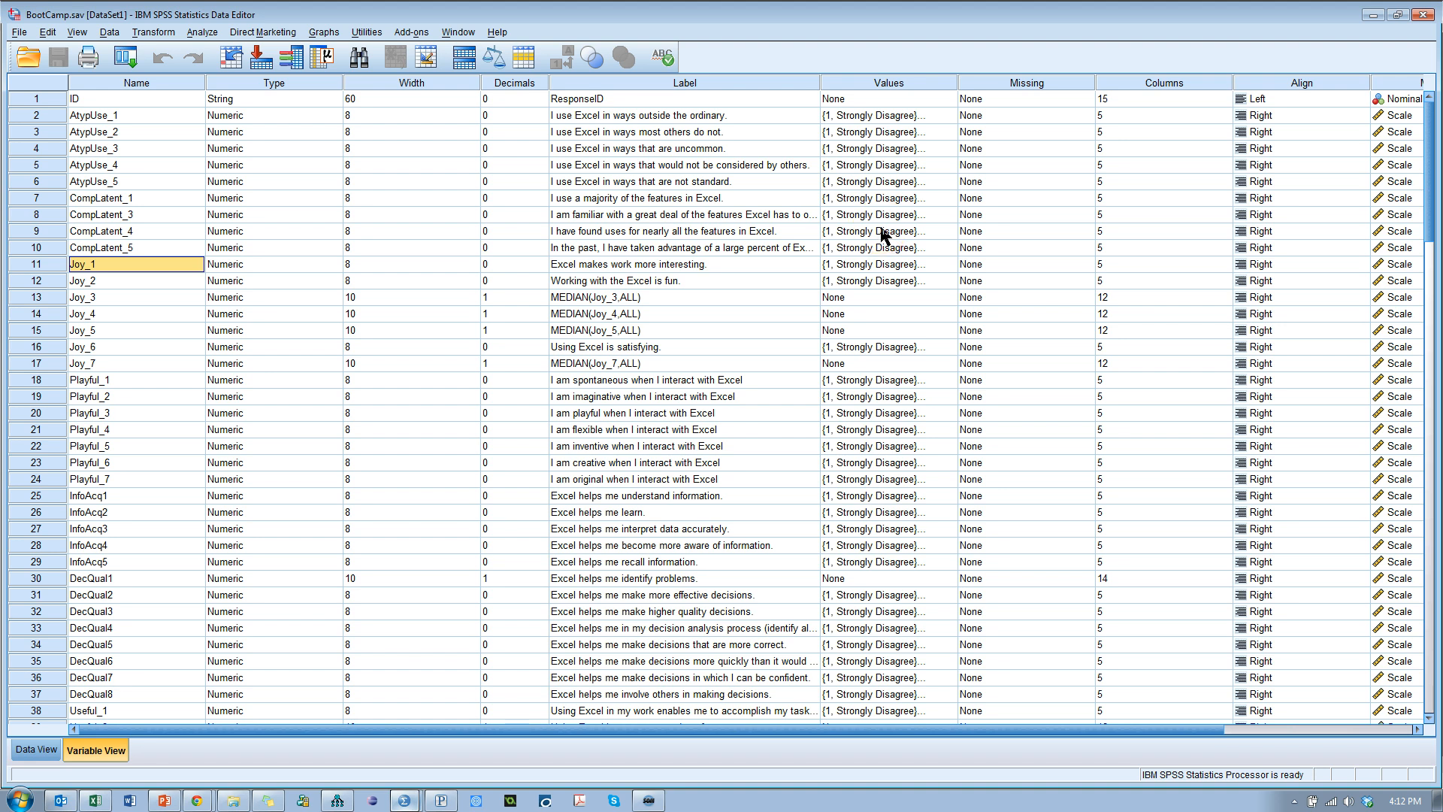
left_click(1373, 15)
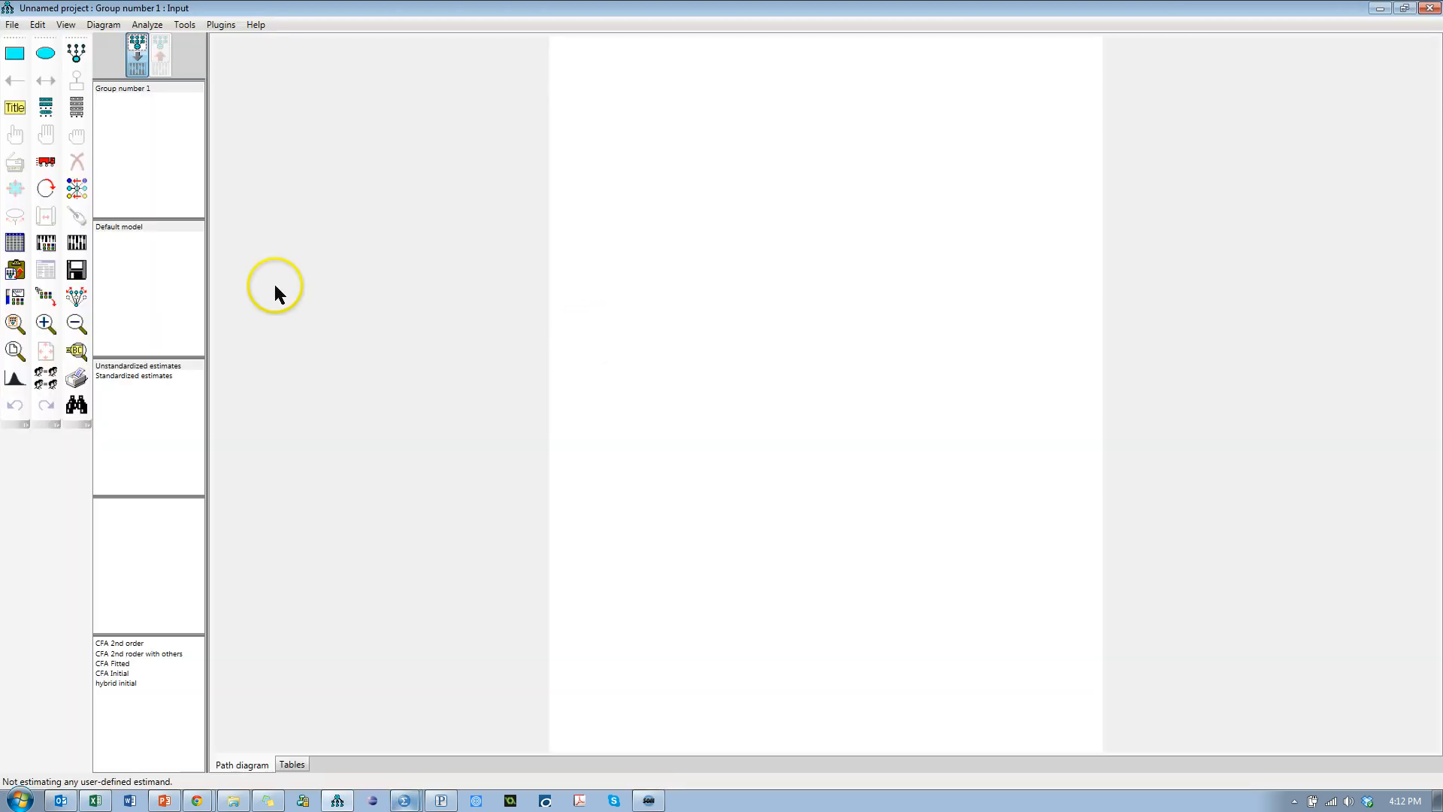
- Attach BootCamp.sav from the Dropbox folder SEM Boot Camp BYU > Data as the data file for Group number 1
left_click(12, 24)
left_click(161, 182)
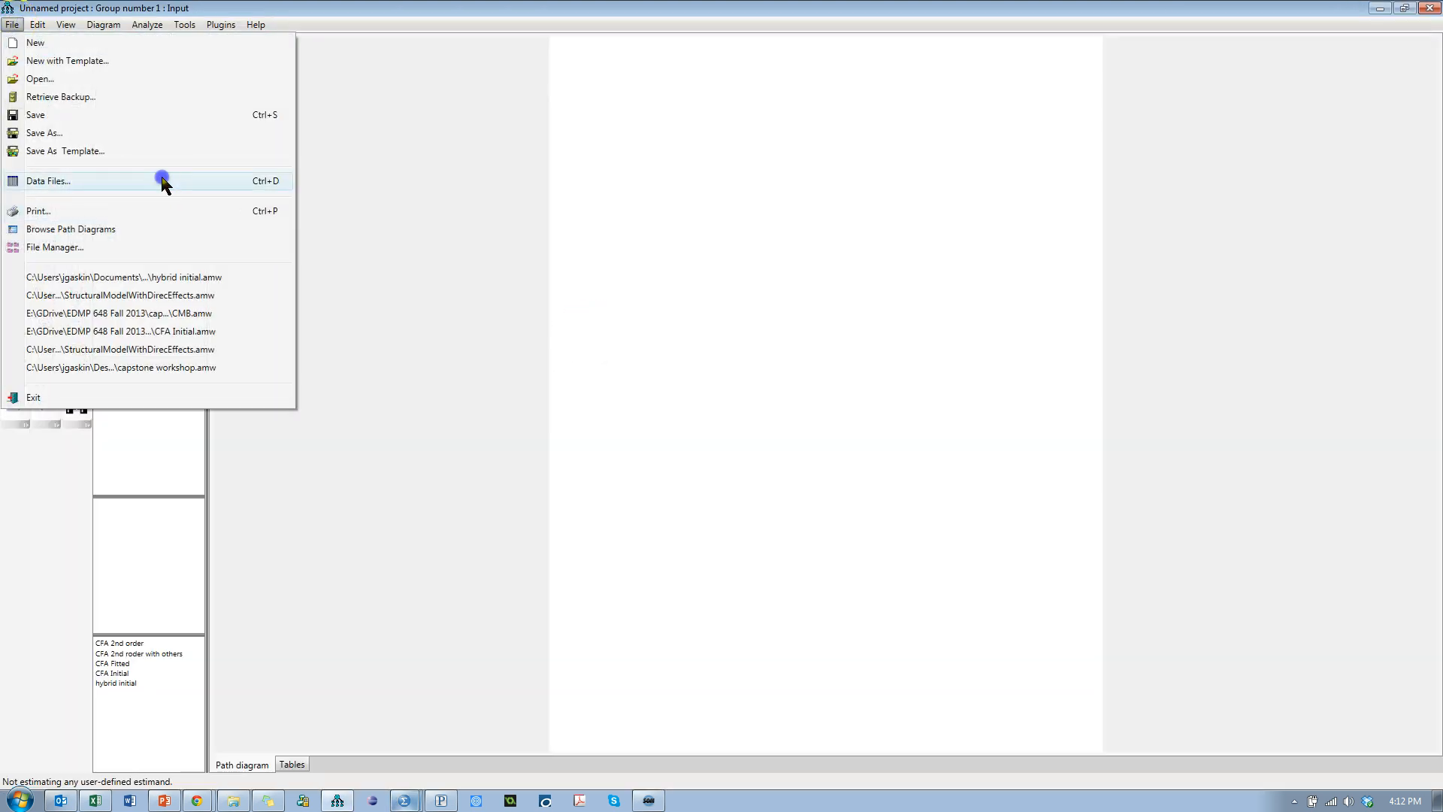
double_click(617, 331)
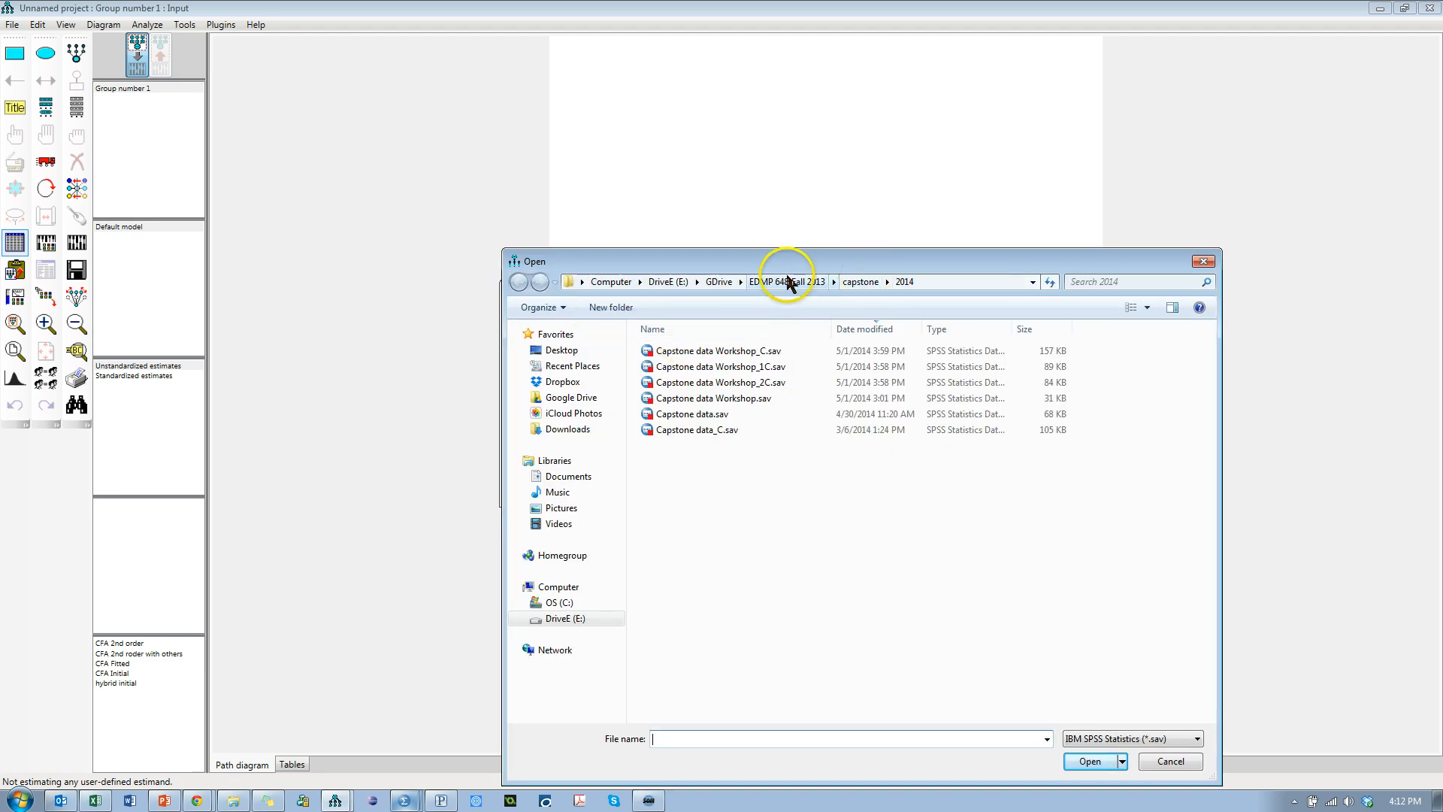
left_click(740, 282)
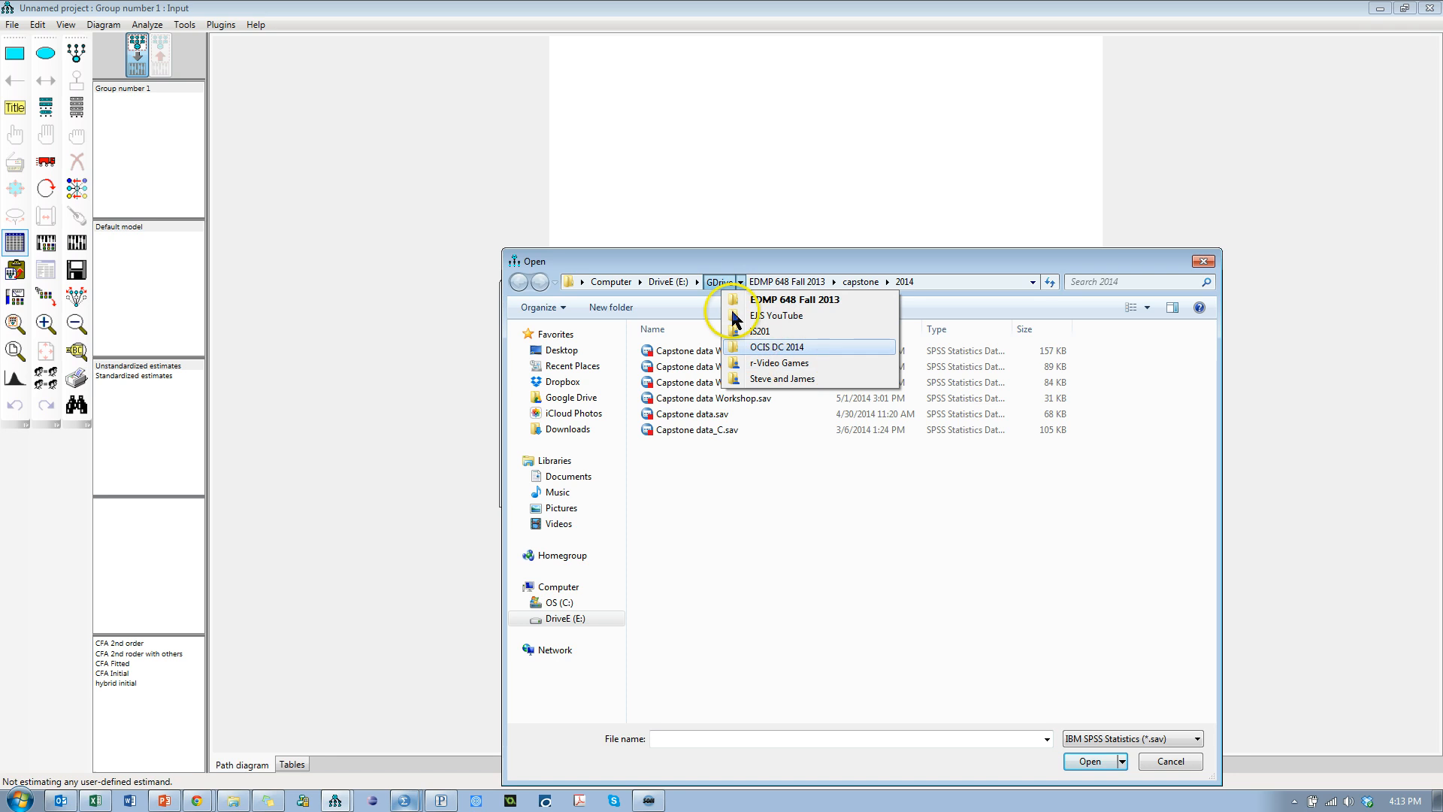
left_click(696, 282)
left_click(711, 301)
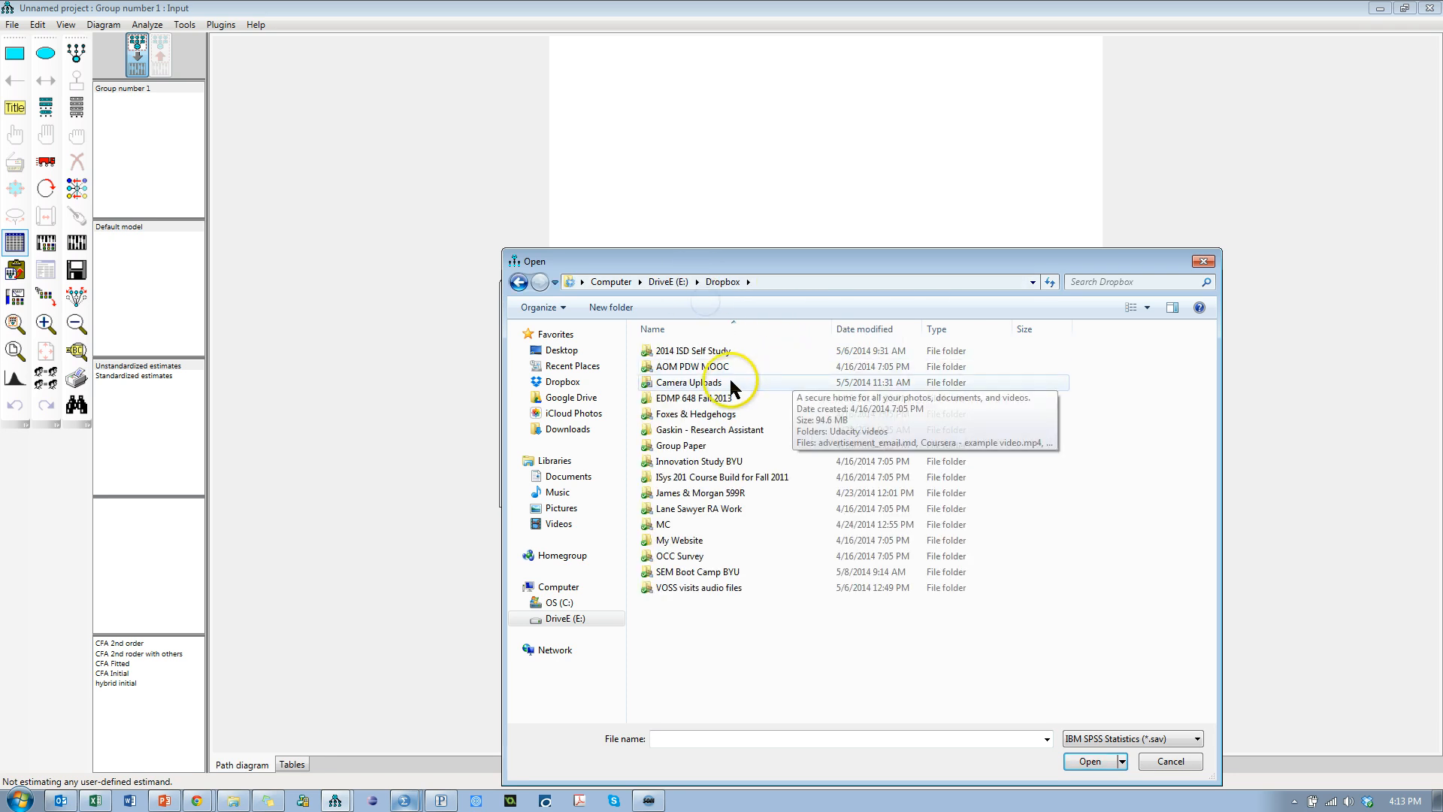
double_click(711, 572)
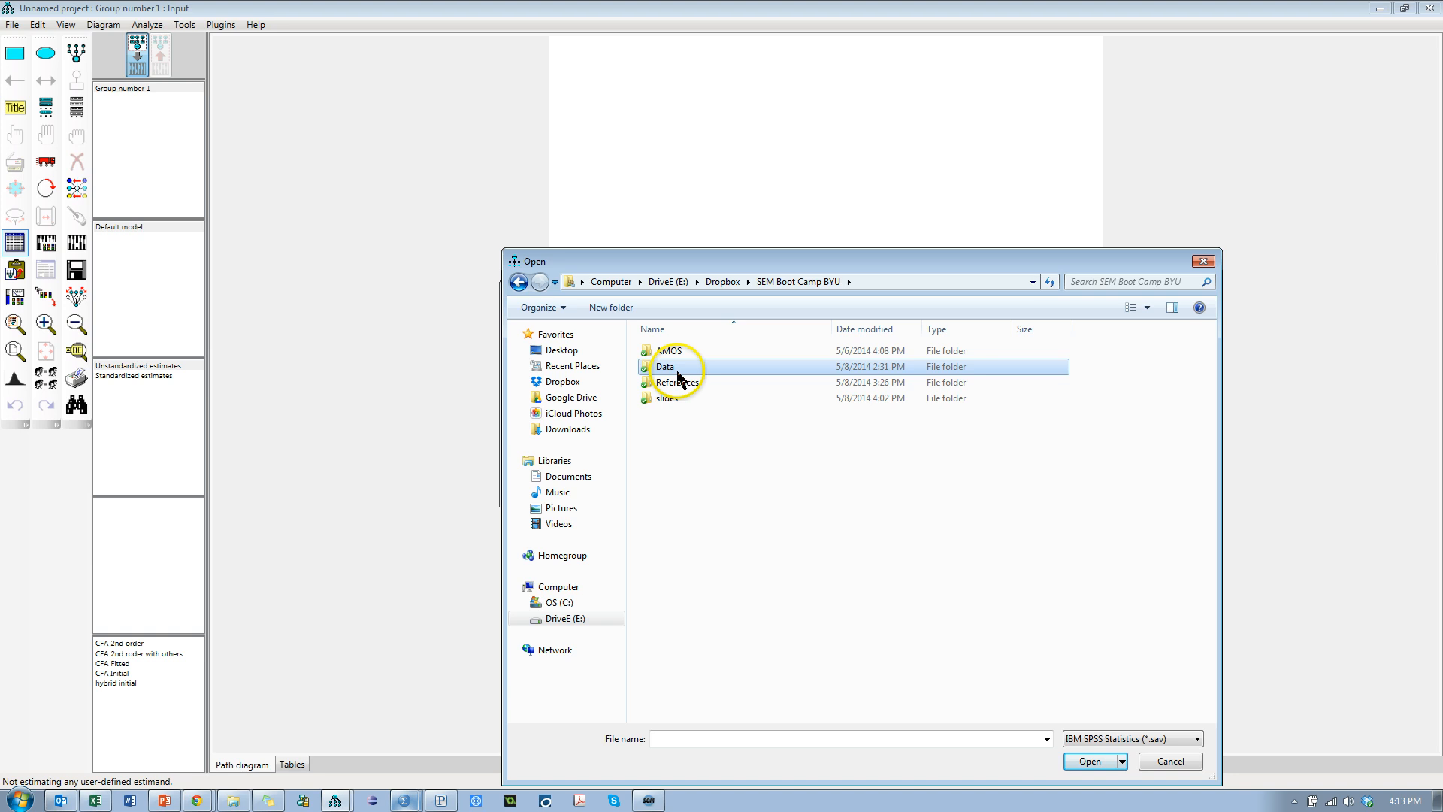
double_click(673, 368)
double_click(679, 351)
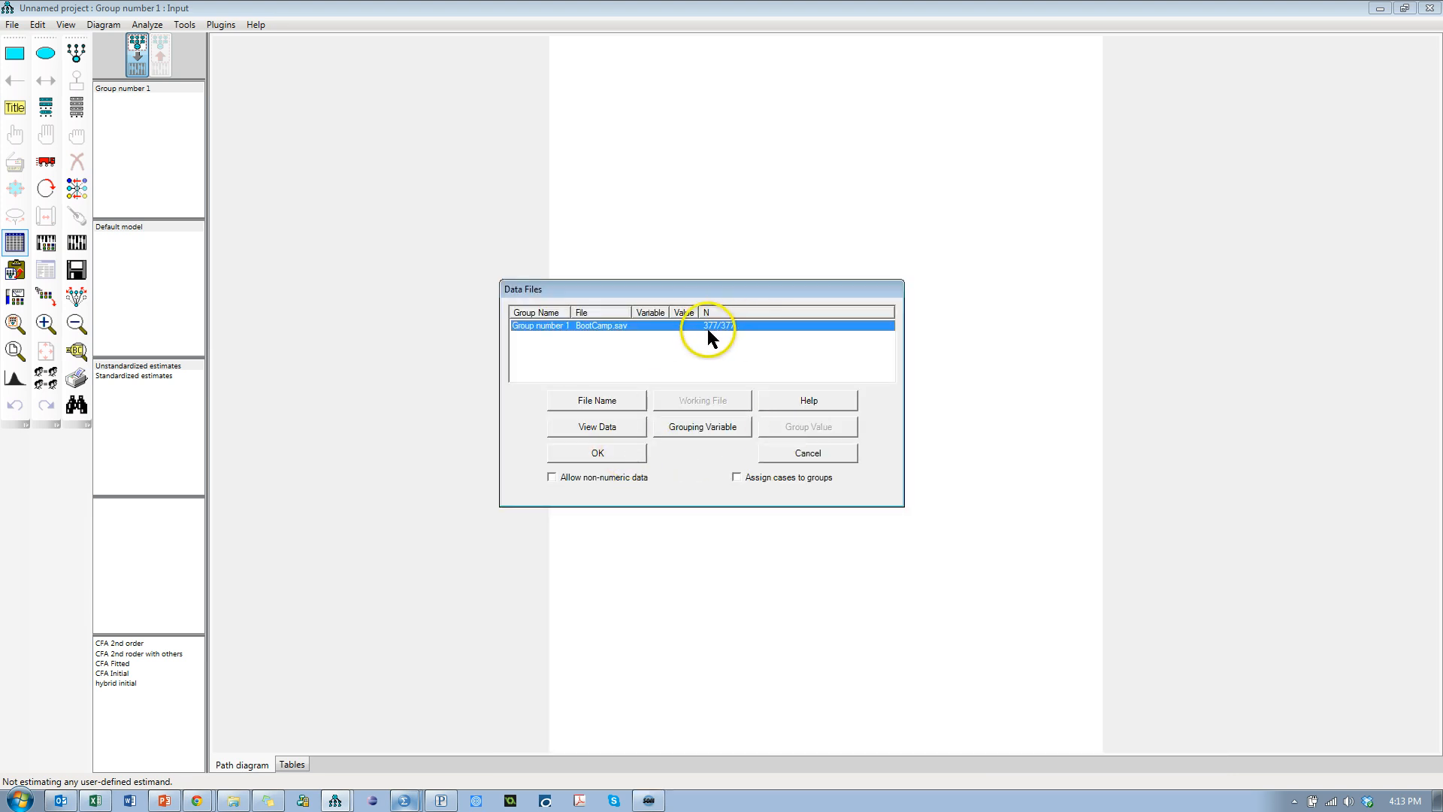
left_click(625, 454)
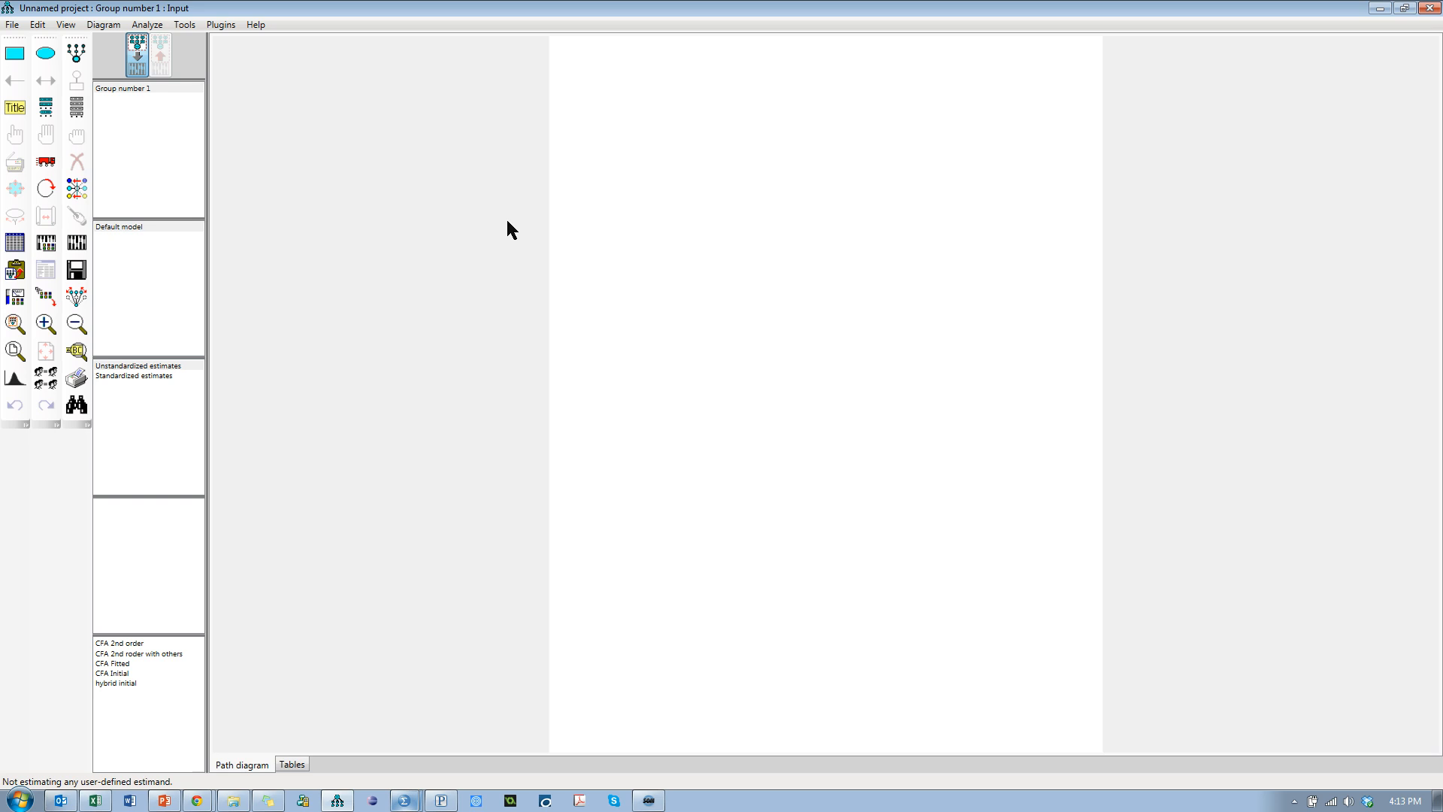
- Display the list of variables in the dataset, enlarge it to check its contents, and close it
left_click(77, 109)
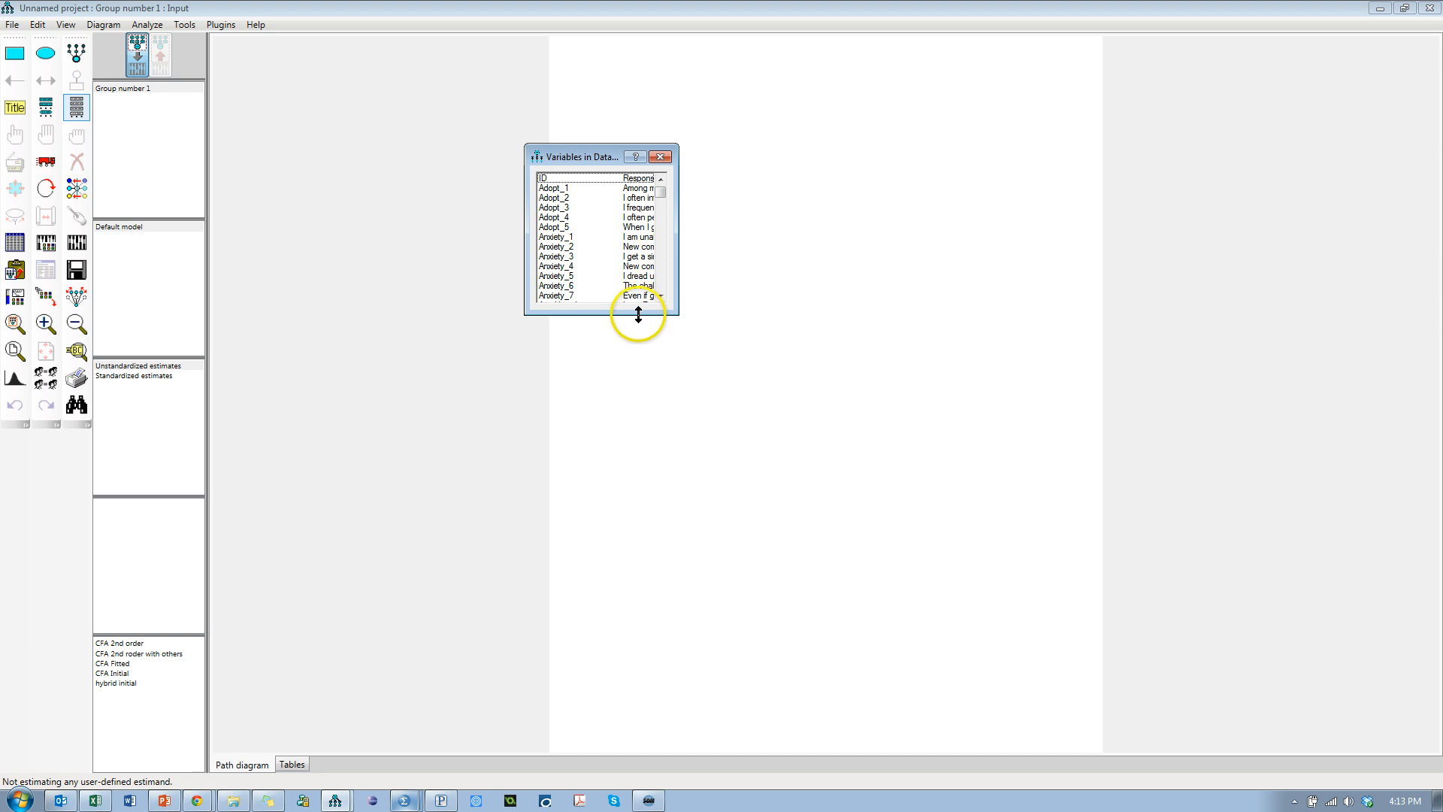
left_click_drag(634, 315, 668, 654)
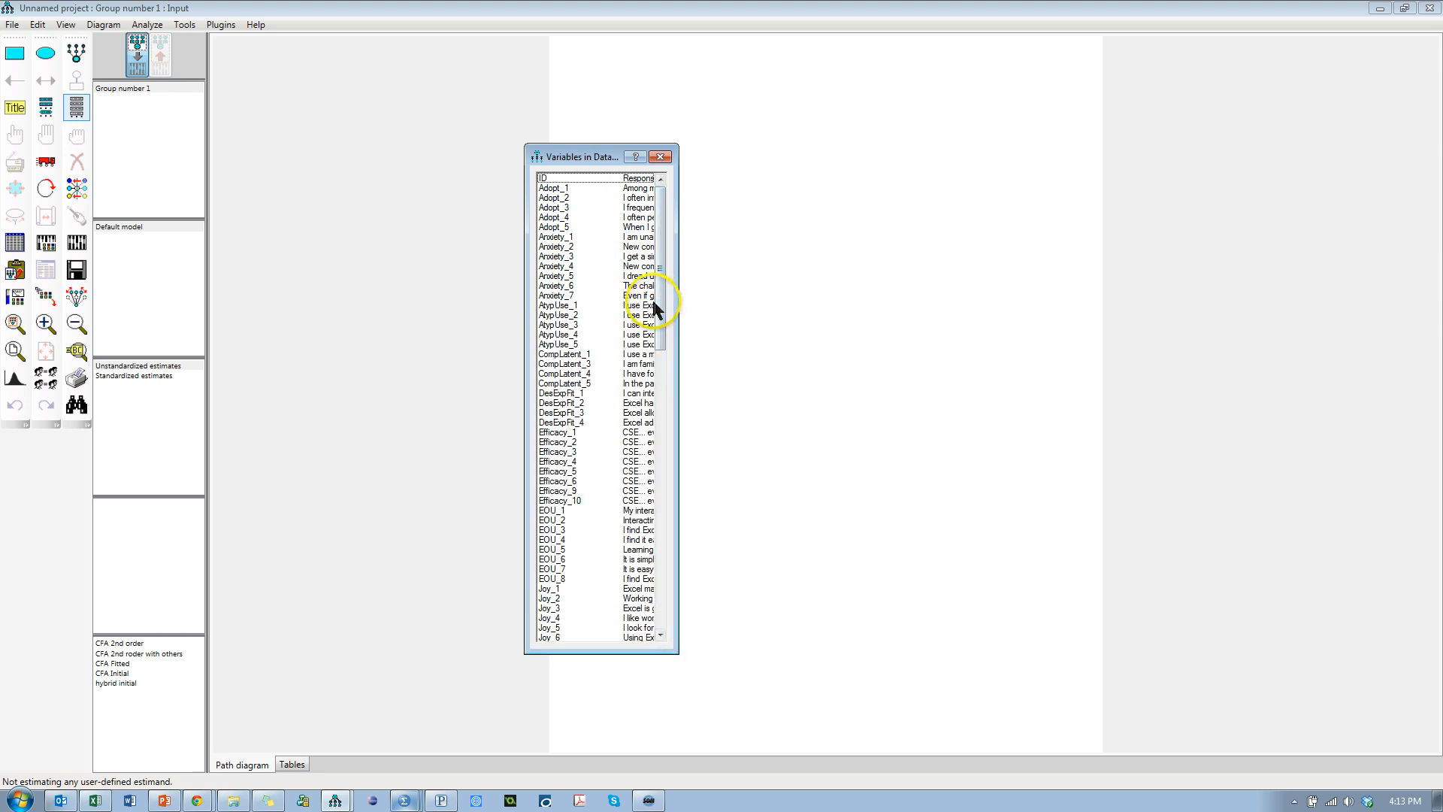
mouse_move(661, 296)
left_mouse_down()
mouse_move(647, 589)
mouse_move(664, 280)
left_mouse_up()
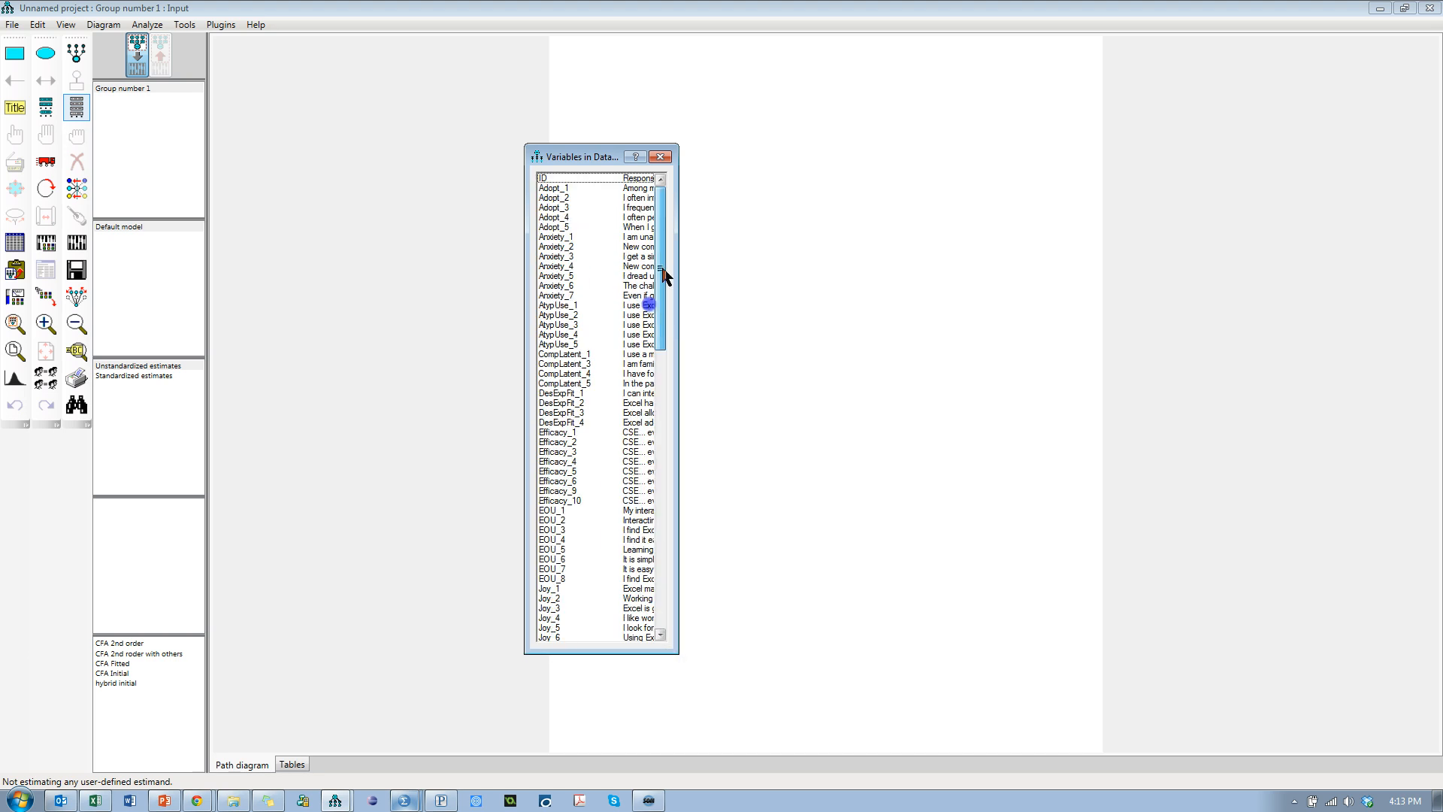
left_click(663, 158)
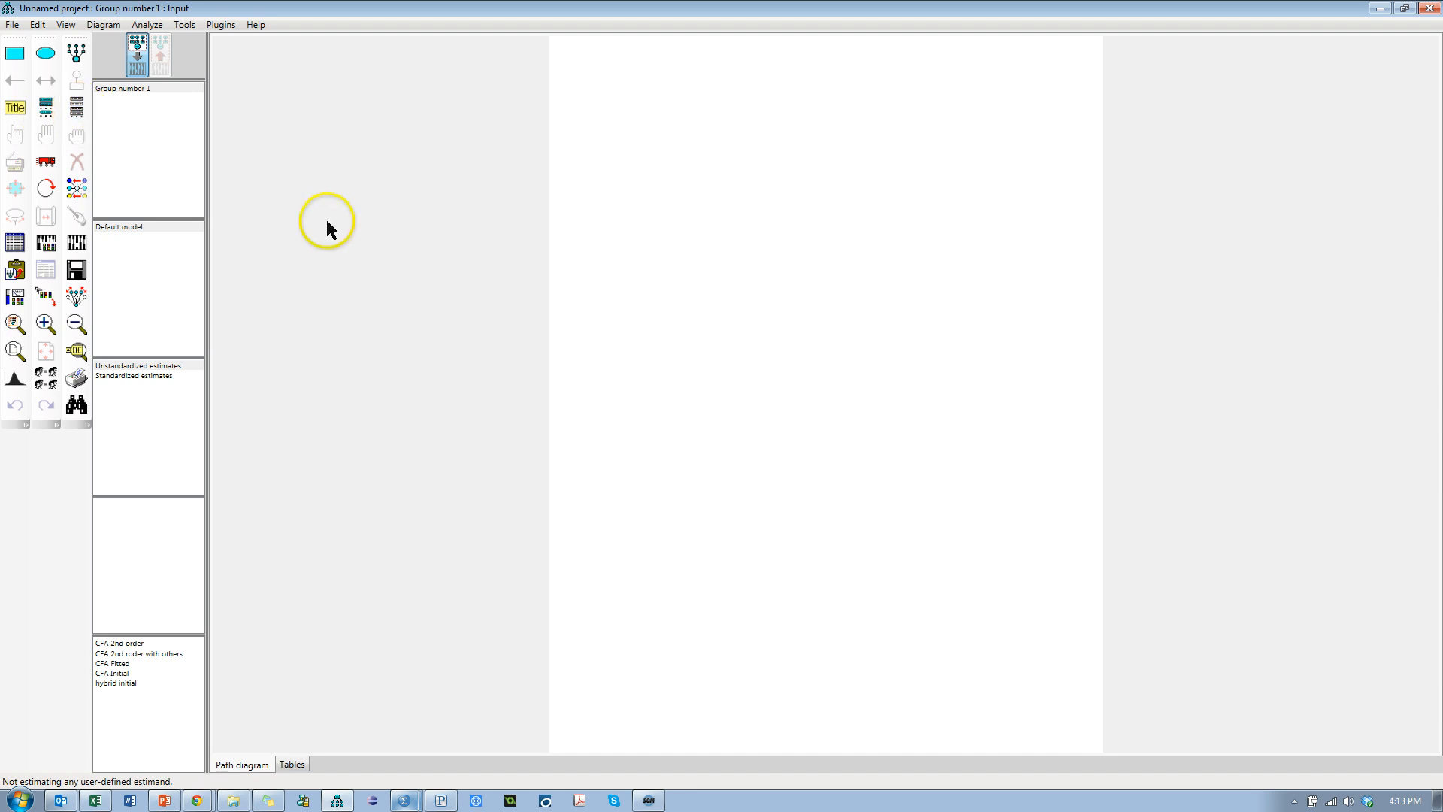
- Check the Pattern Matrix Model Builder among the Amos plugins, and switch to the StatWiki Guidelines page in Chrome
left_click(221, 24)
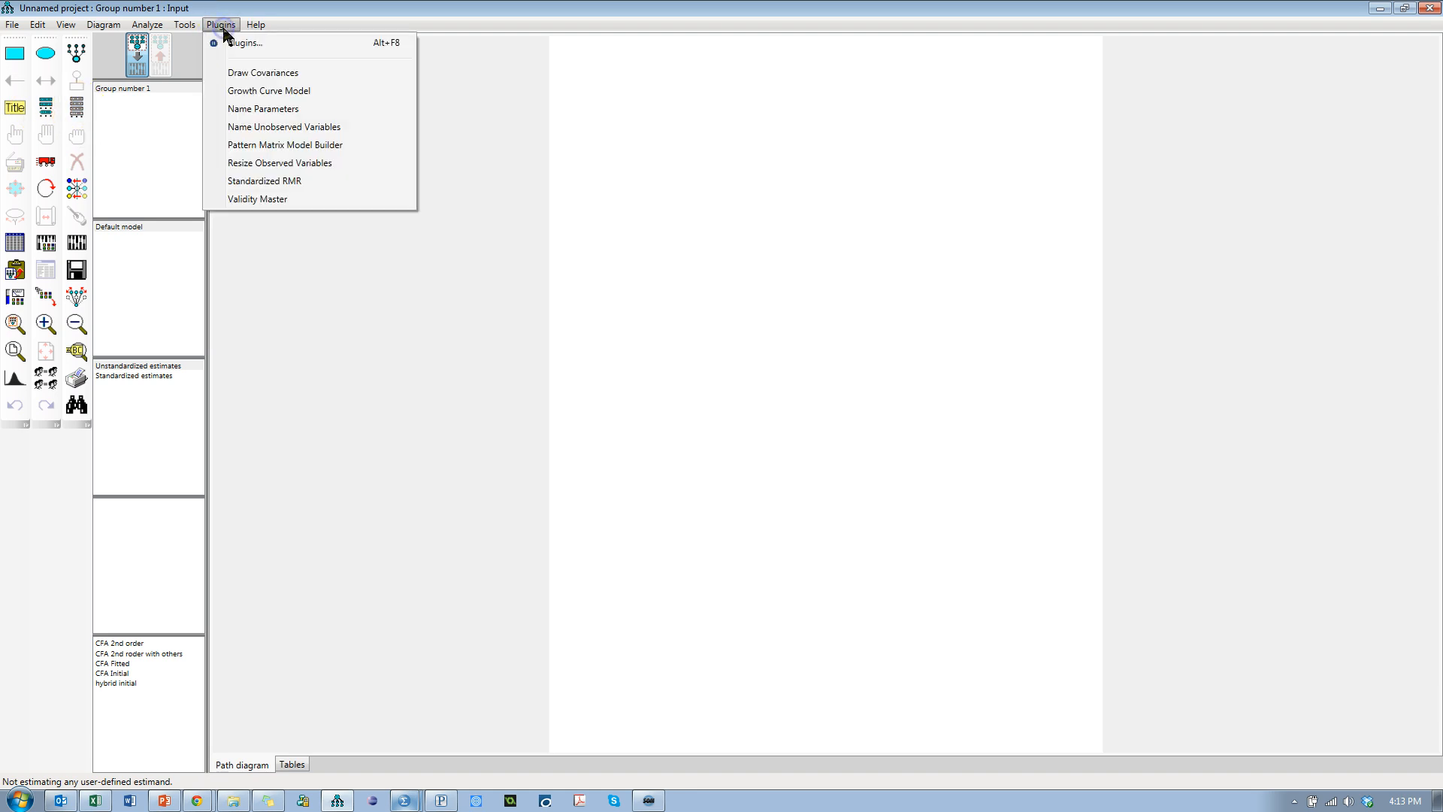
left_click(374, 153)
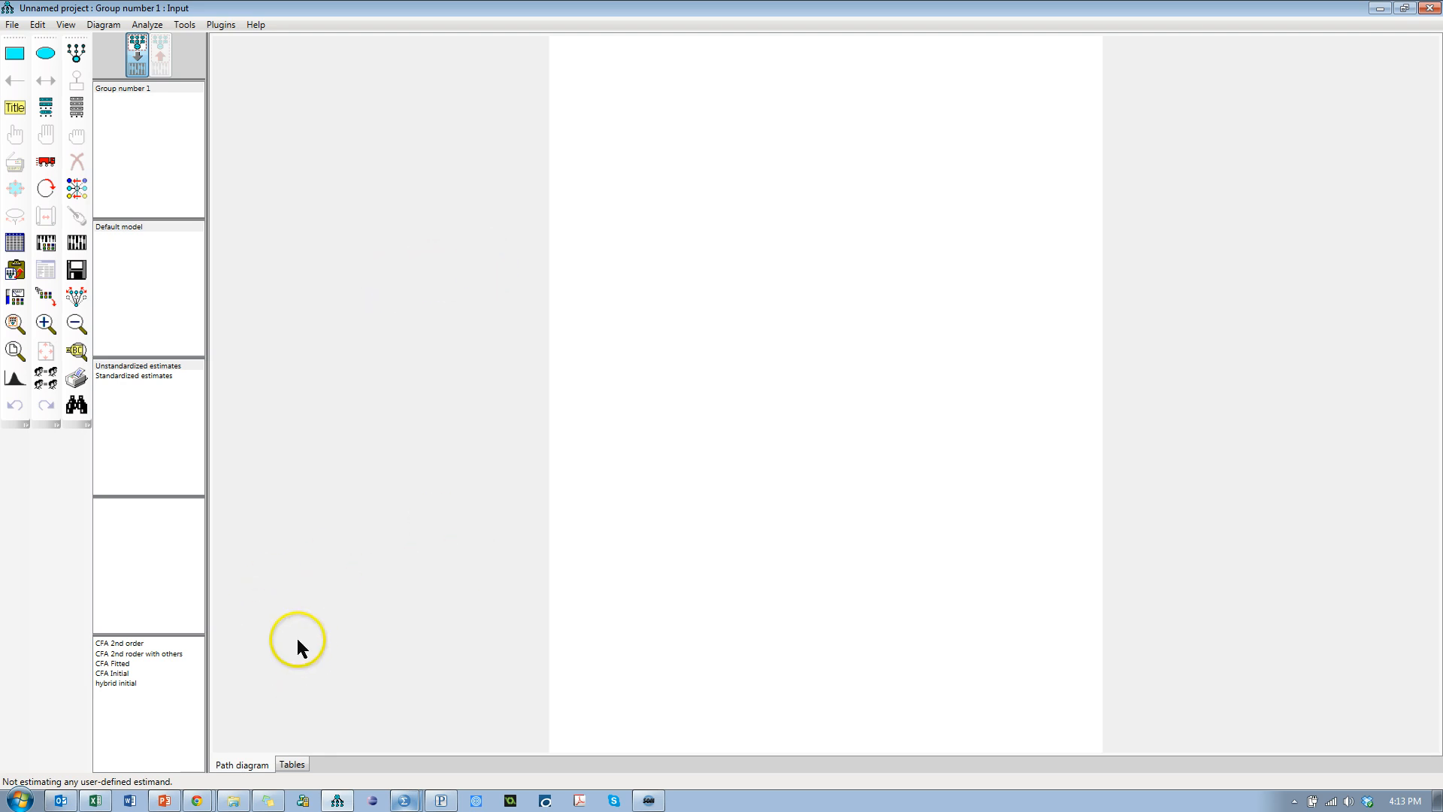
mouse_move(199, 800)
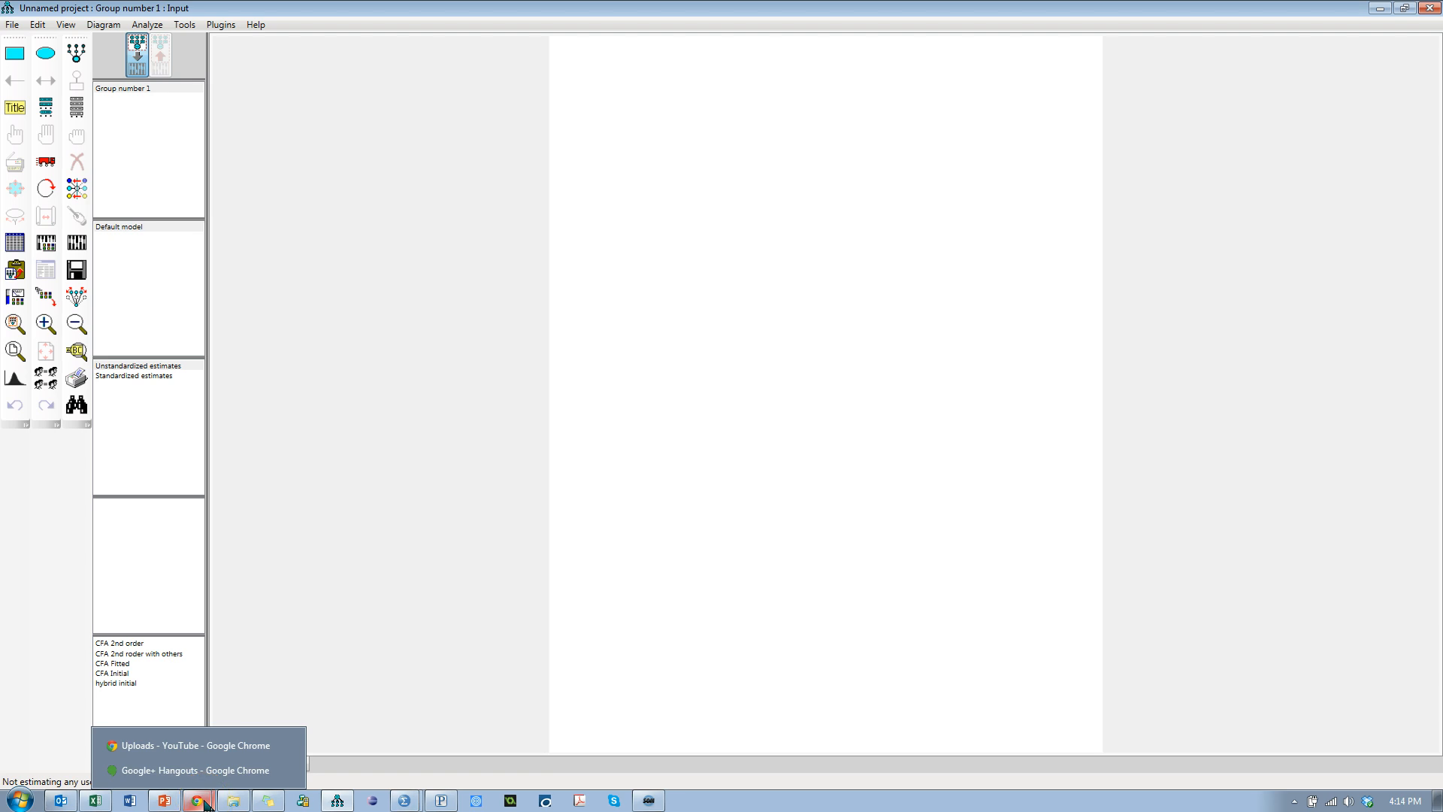
left_click(204, 748)
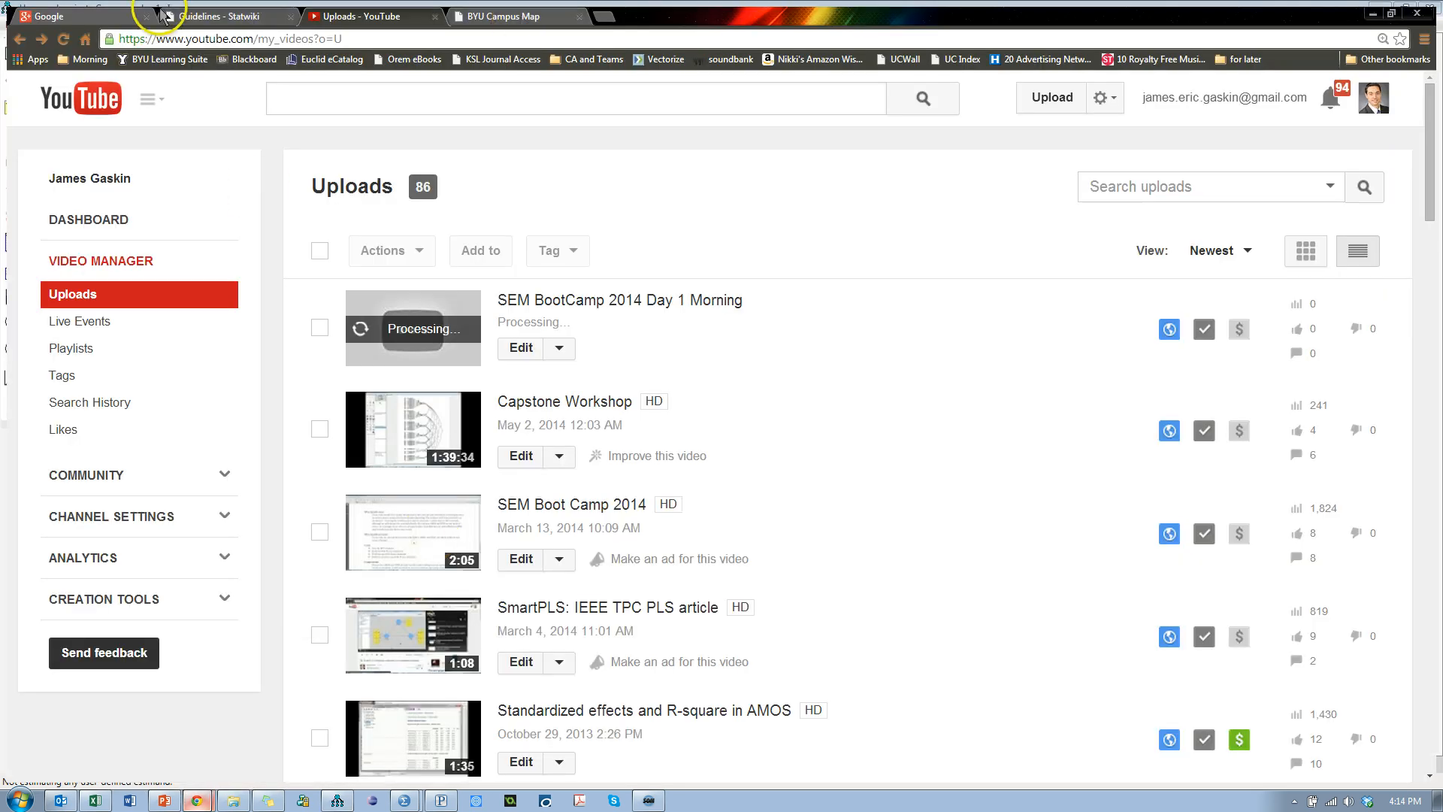
left_click(248, 16)
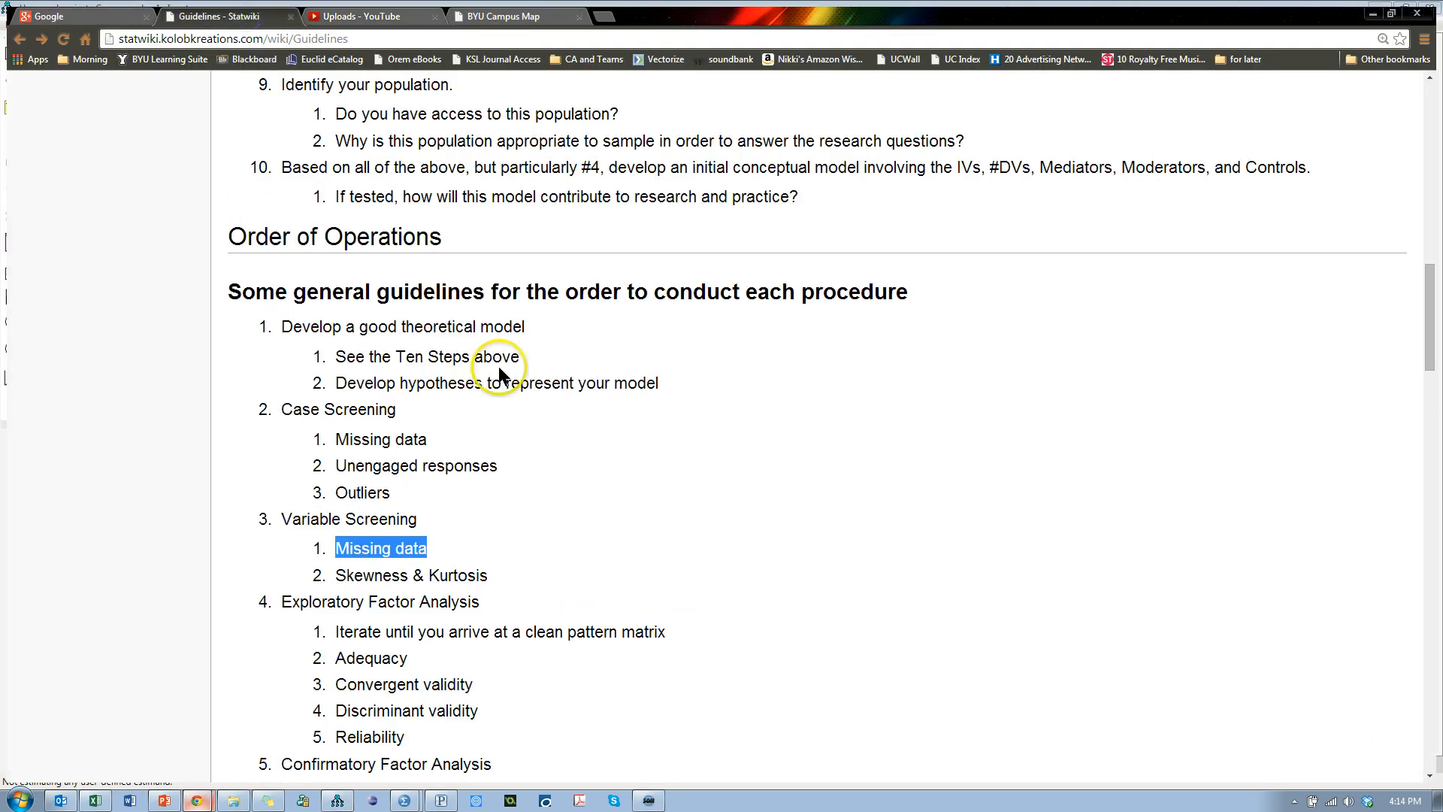
scroll(499, 367, "up", 15)
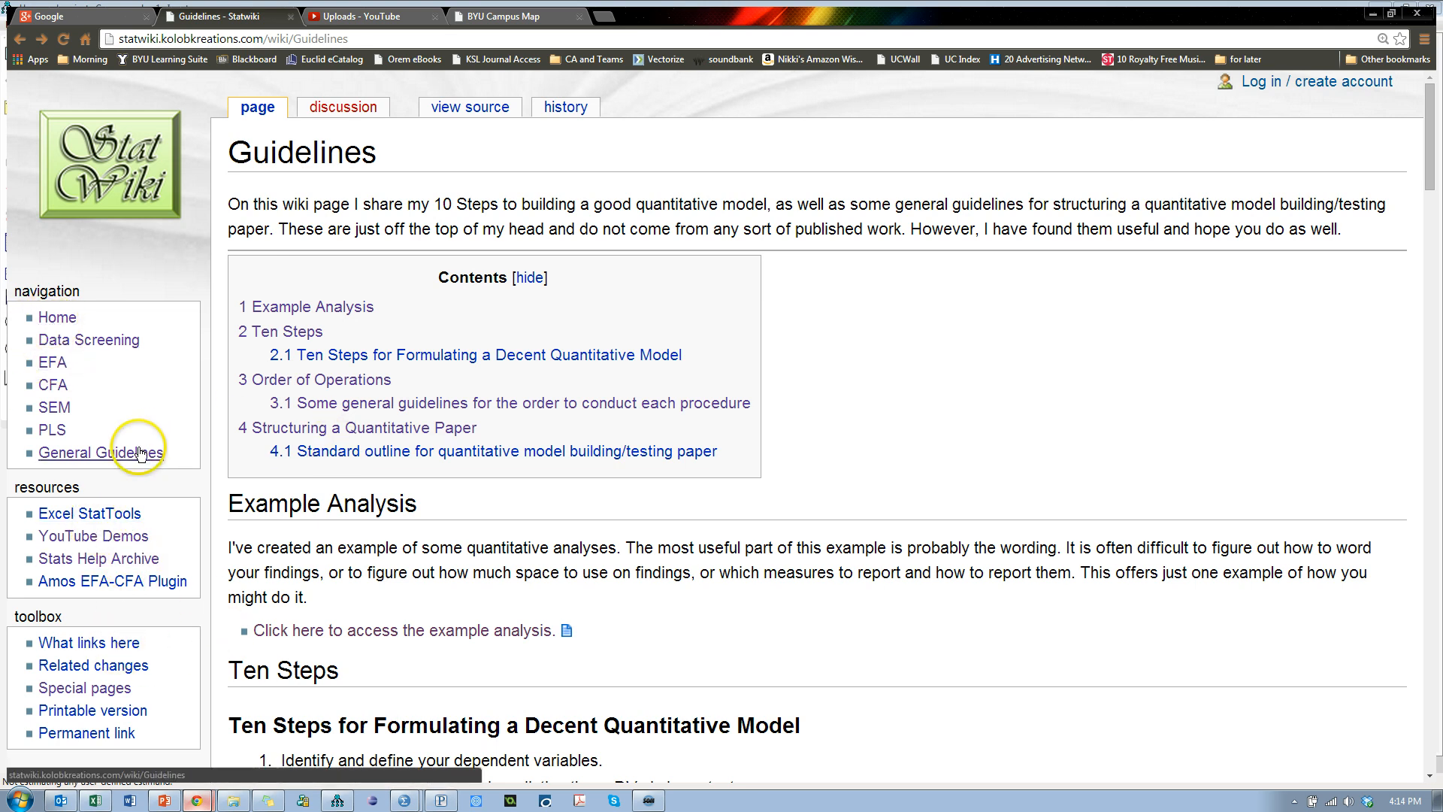
- Start saving the linked Amos EFA-CFA Plugin file, PatternMatrixBuilder.dll, from the StatWiki resources
left_click(139, 585)
right_click(143, 588)
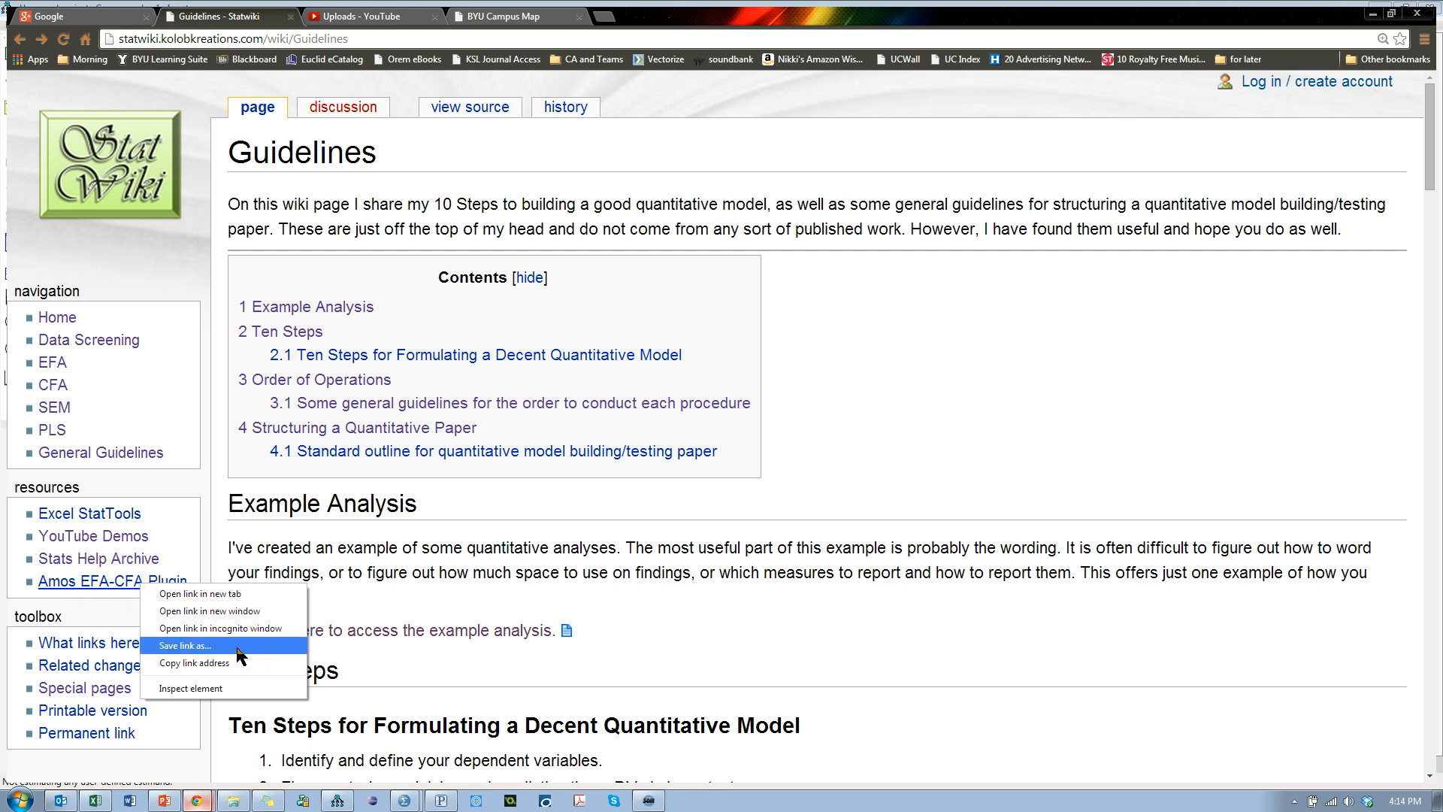
left_click(185, 645)
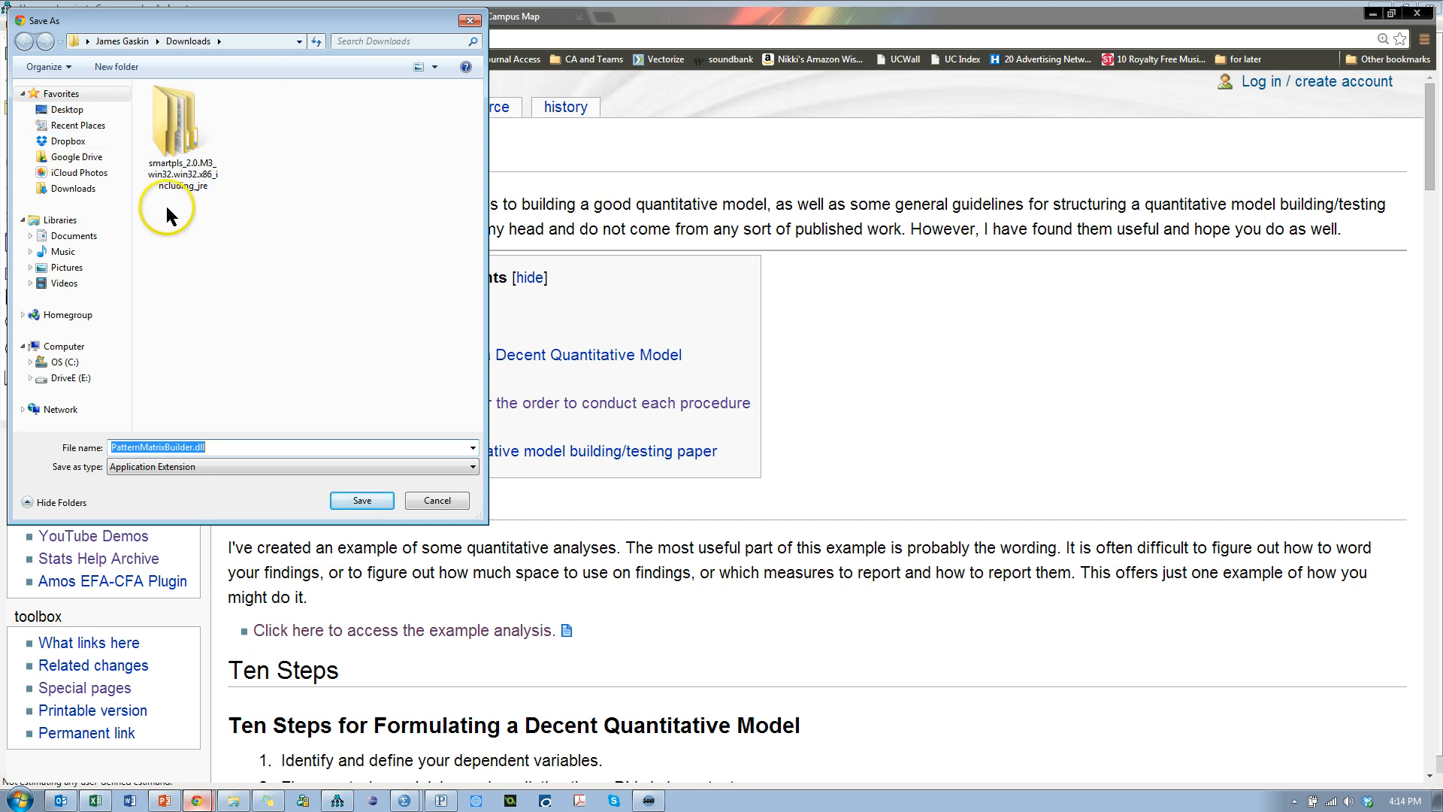
- Save the PatternMatrixBuilder.dll download to the Desktop
left_click(83, 110)
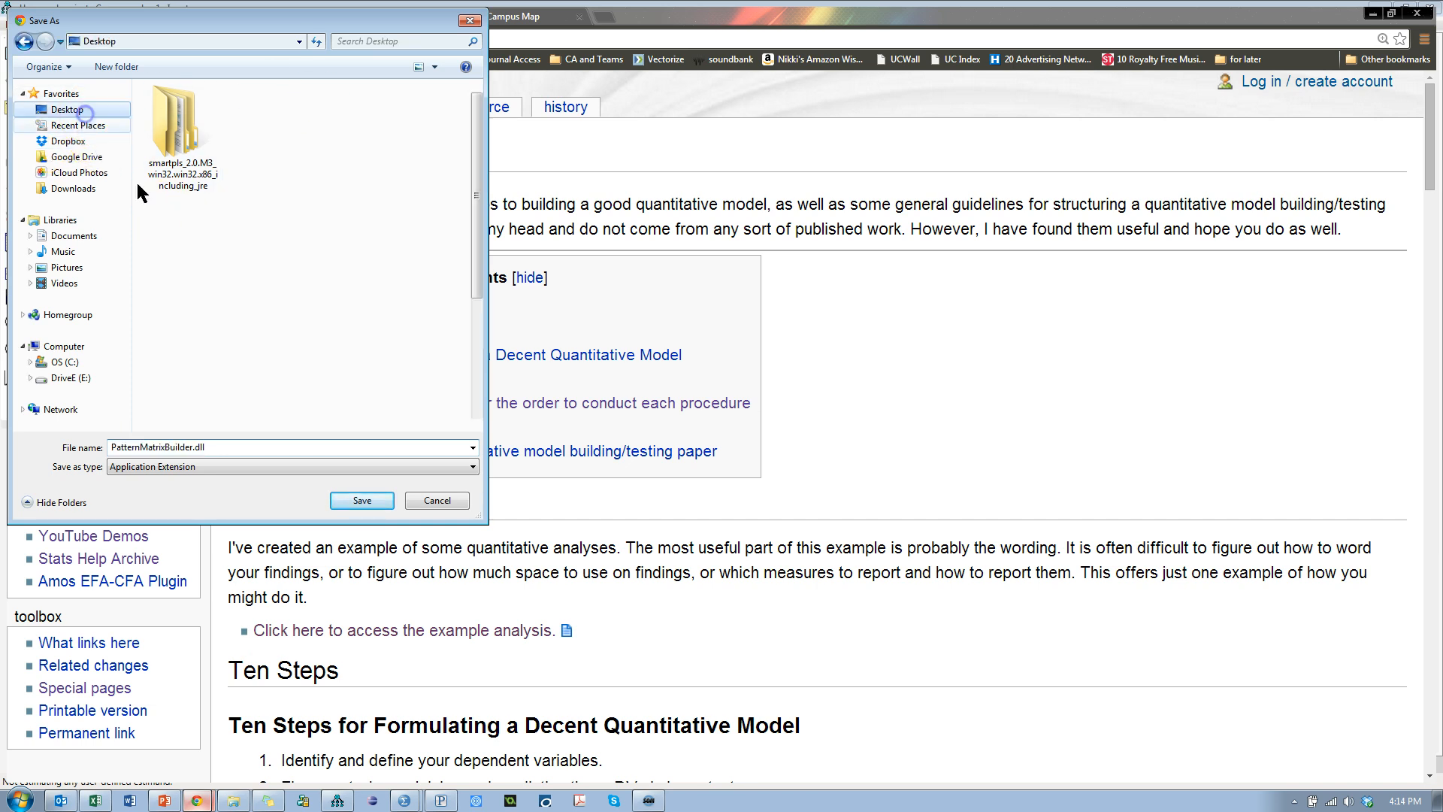
left_click(356, 505)
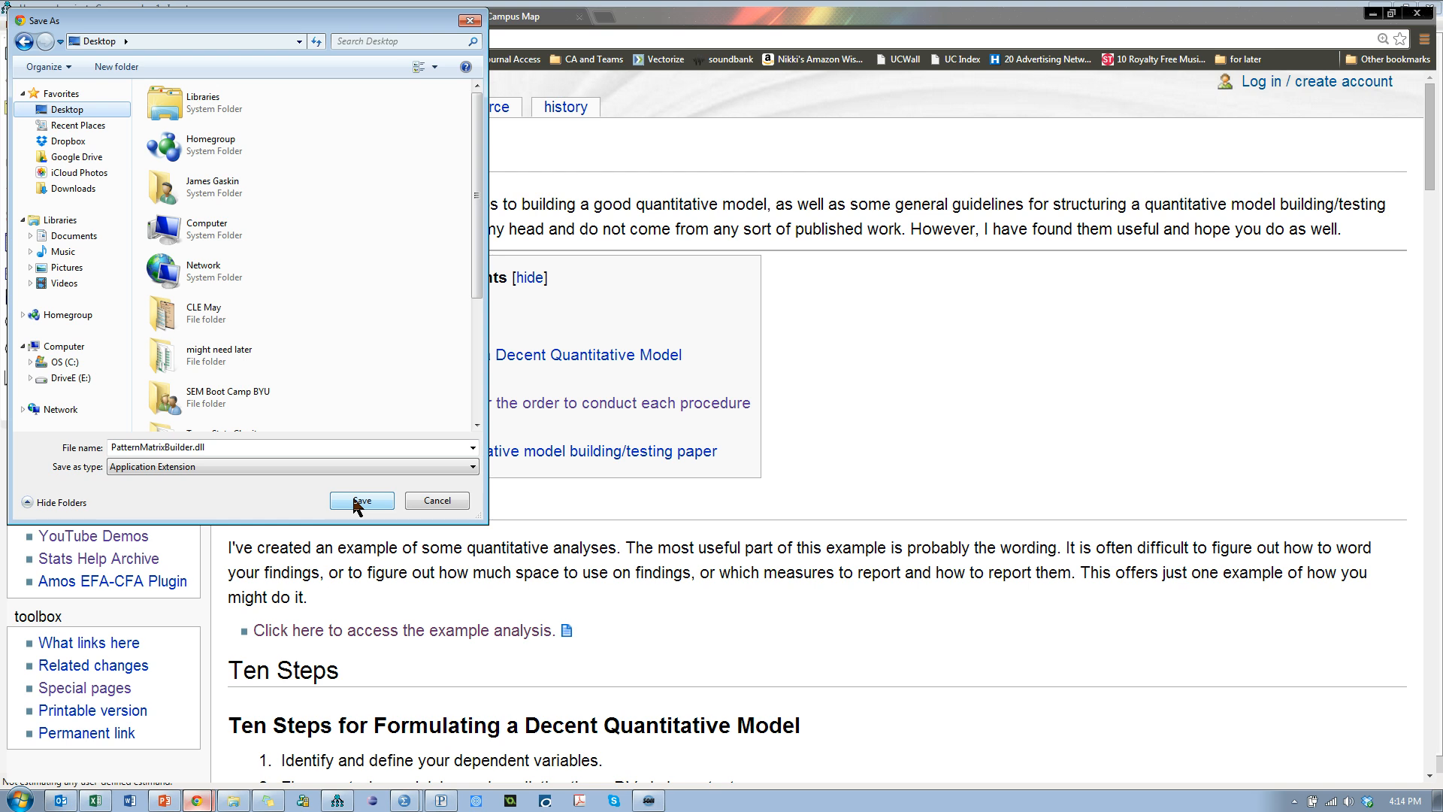
left_click(357, 503)
mouse_move(76, 791)
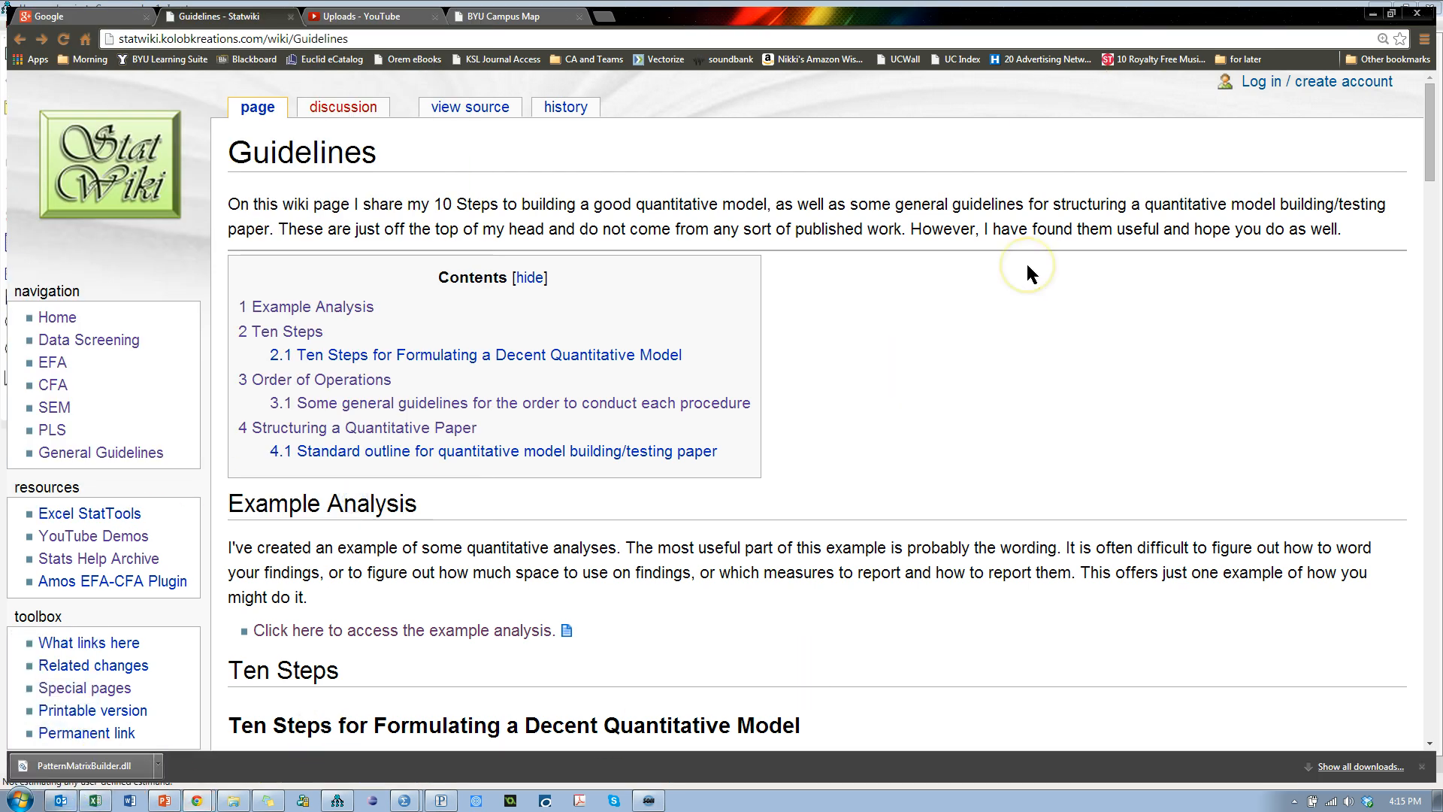
- Unblock PatternMatrixBuilder.dll on the desktop through its file properties and accept the change
key("super+d")
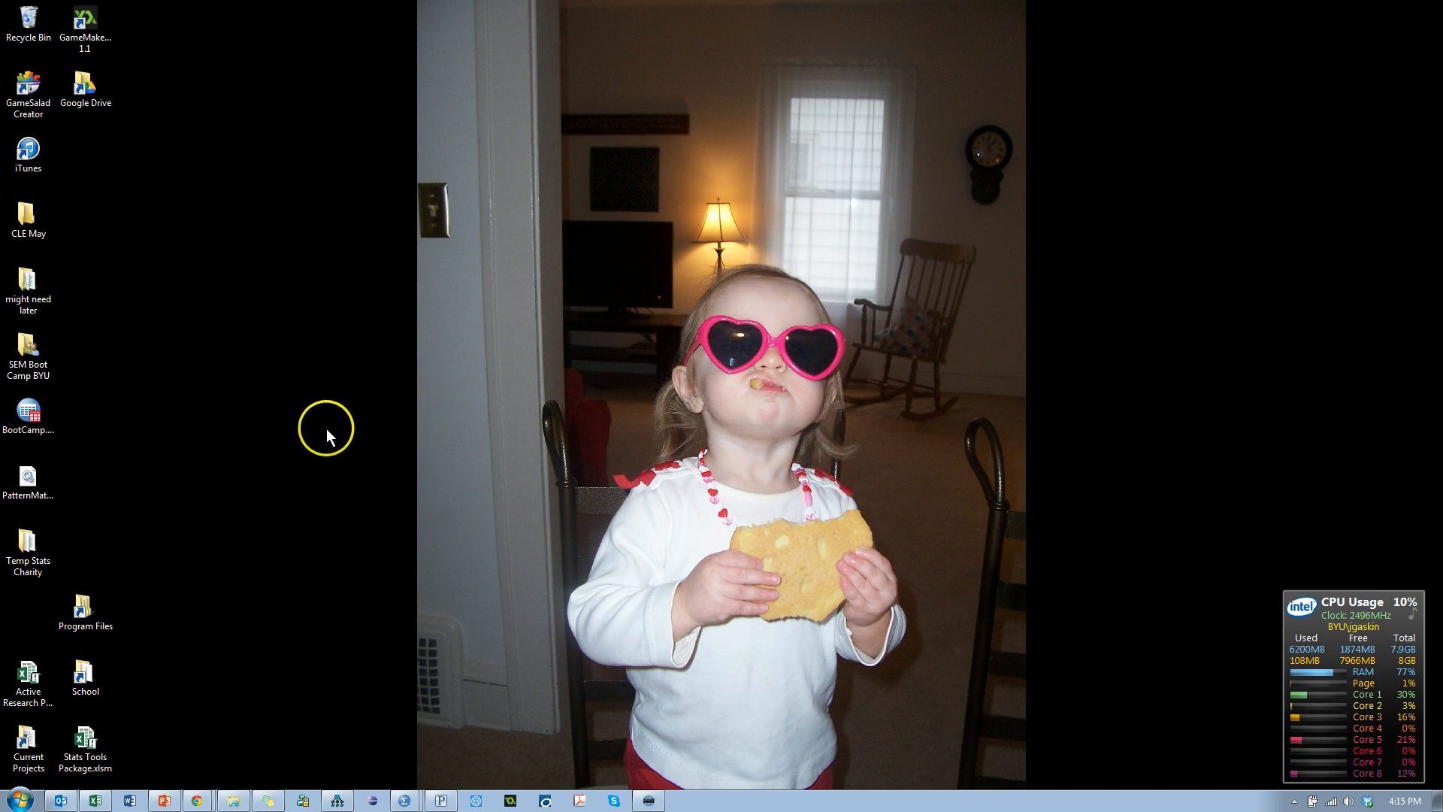
left_click(27, 485)
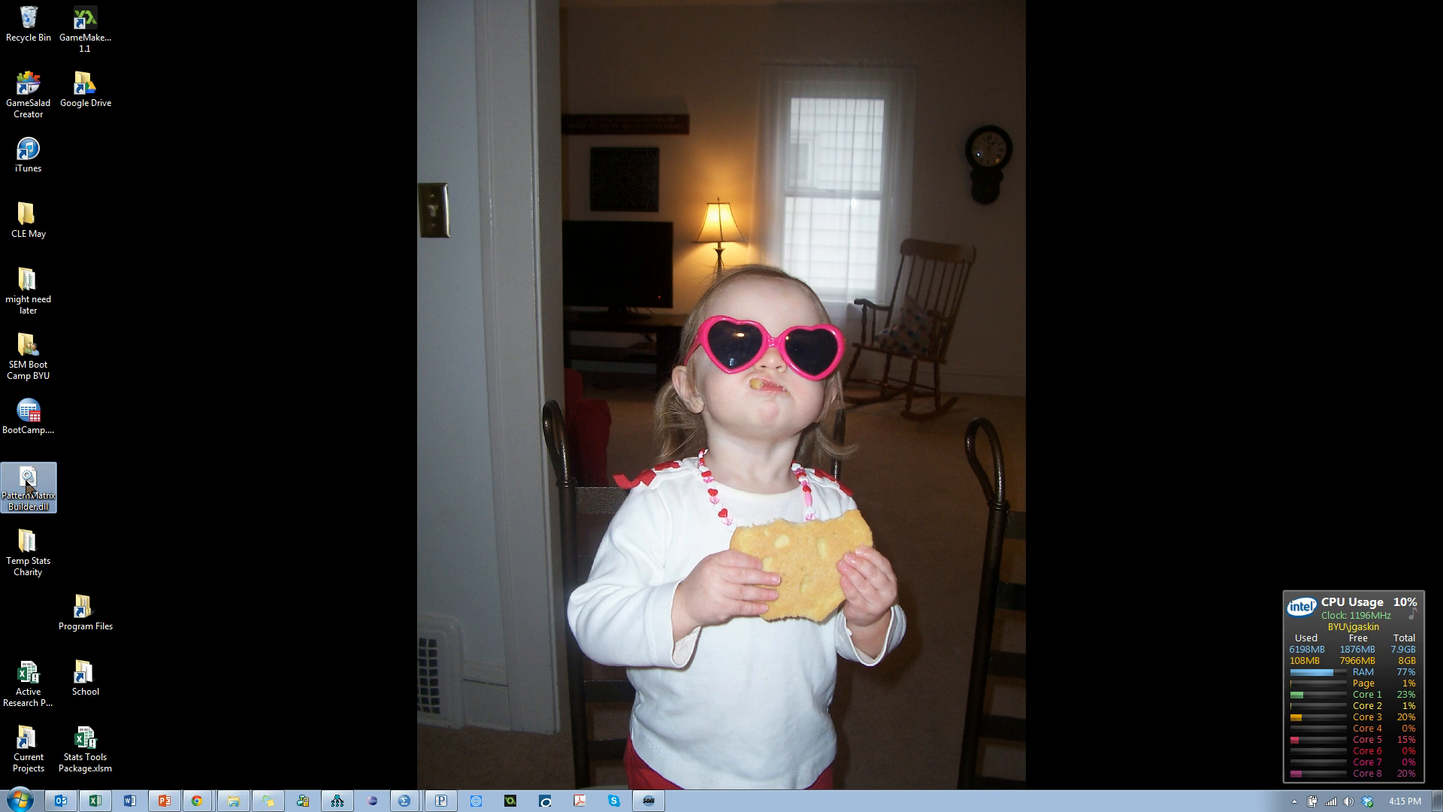
right_click(27, 485)
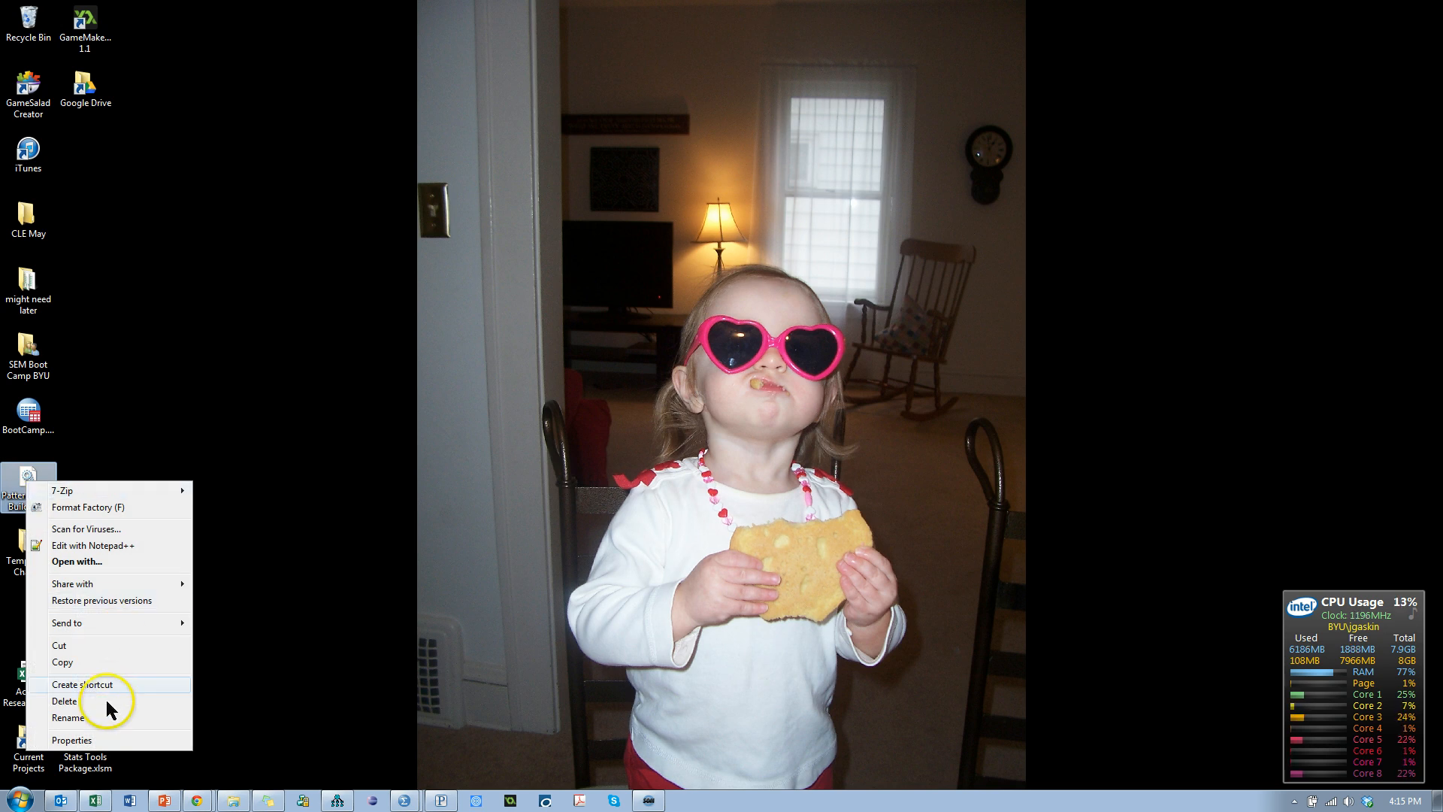
left_click(116, 740)
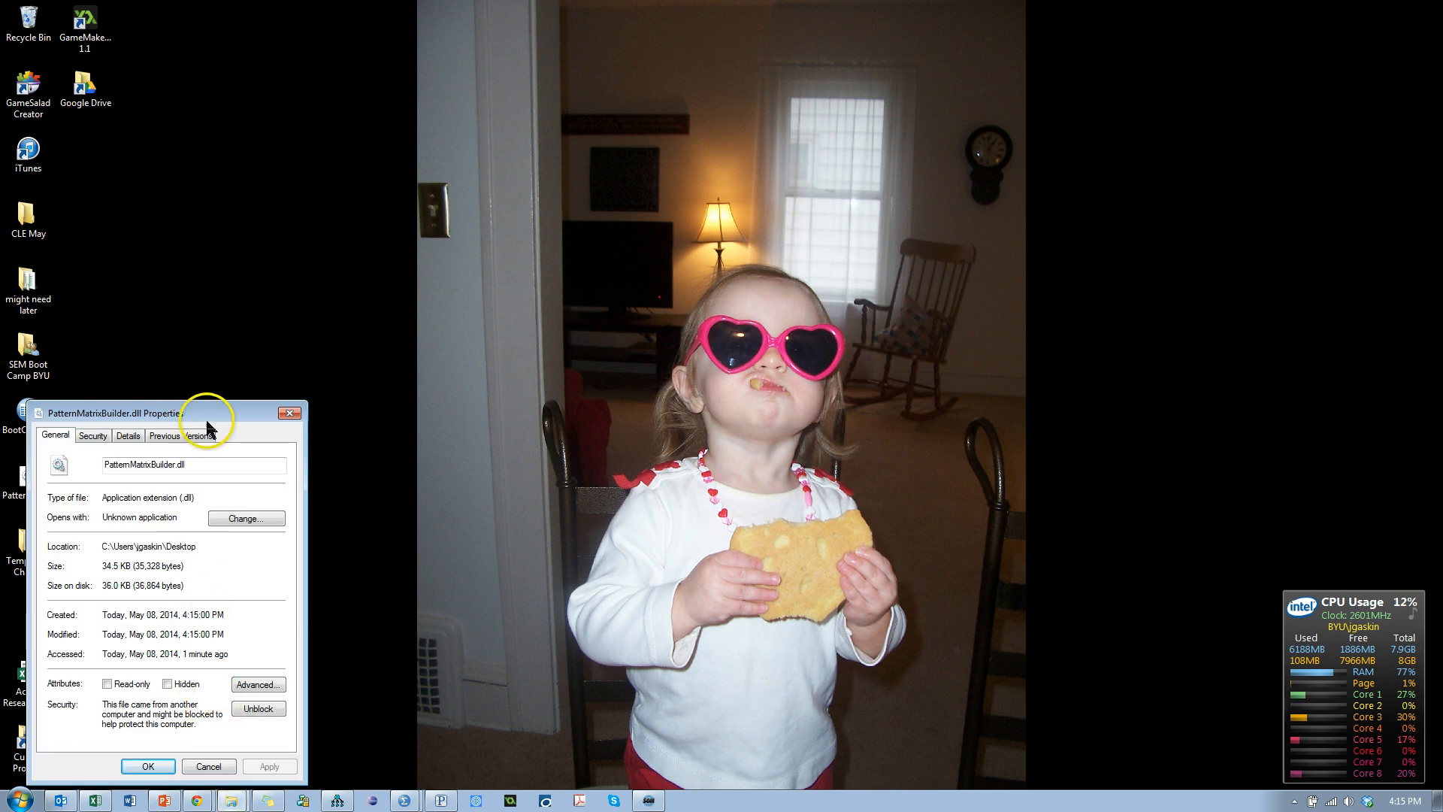
left_click_drag(205, 416, 573, 96)
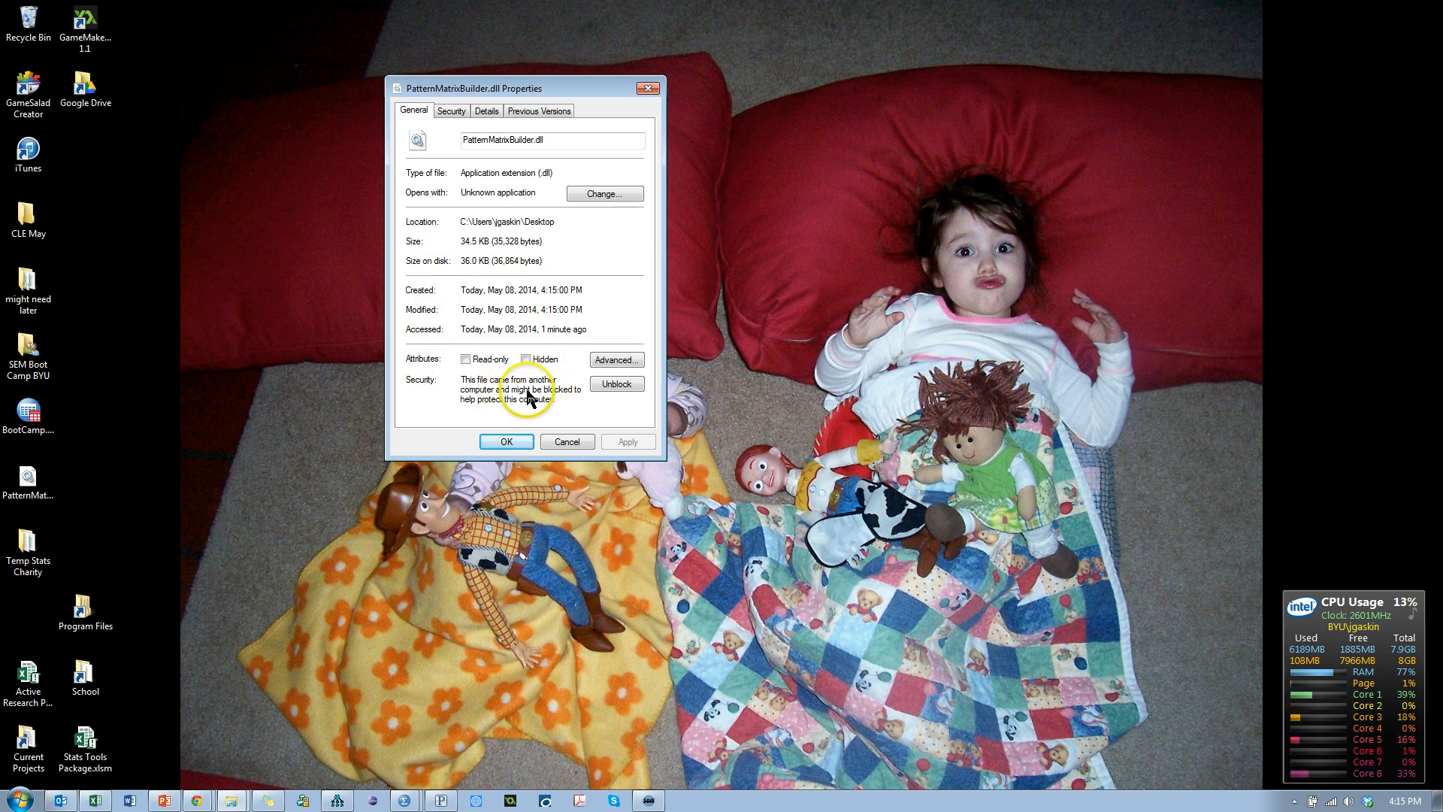
left_click(622, 385)
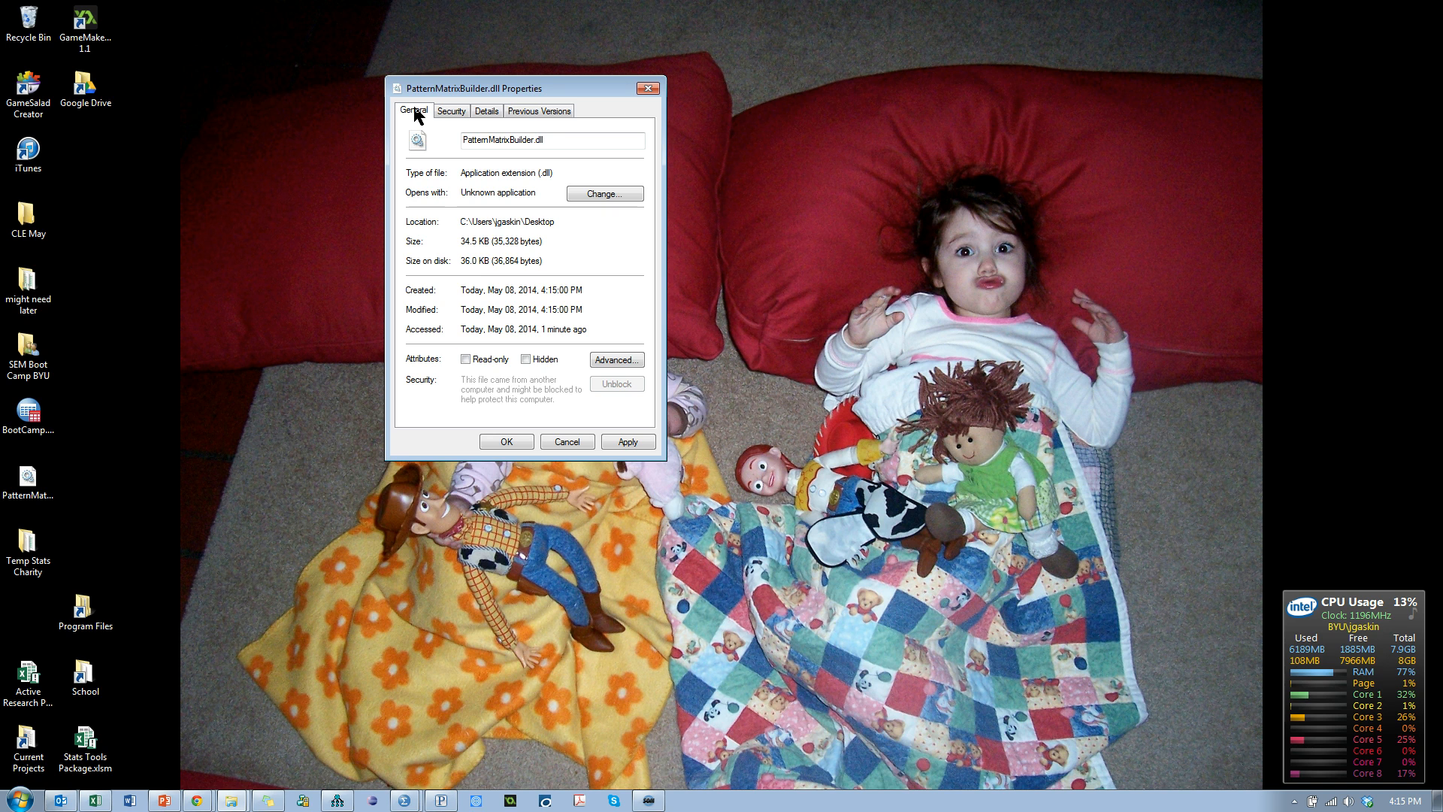
left_click(509, 443)
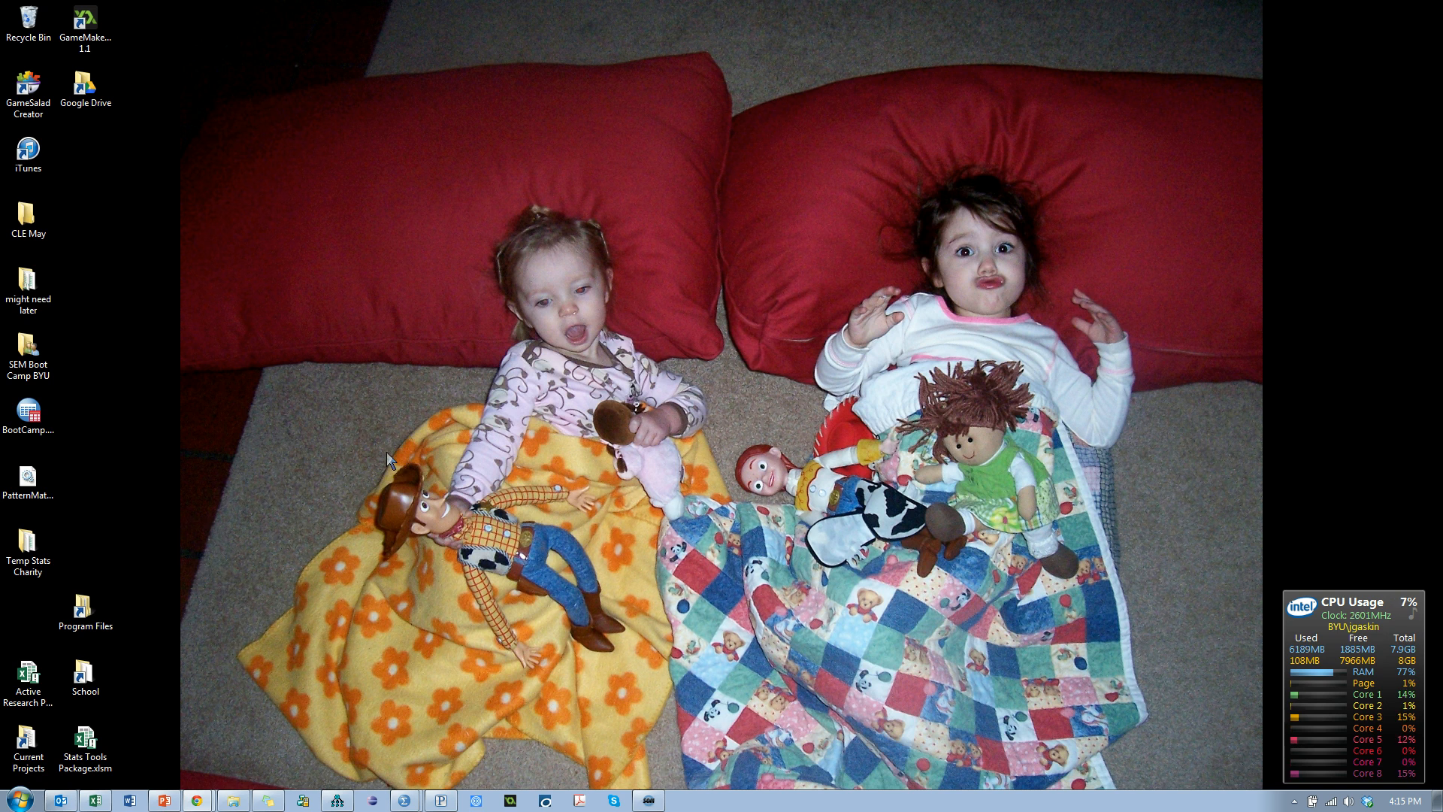
- Browse the computer's OS (C:) drive and open its Program Files (x86) folder
left_click(21, 800)
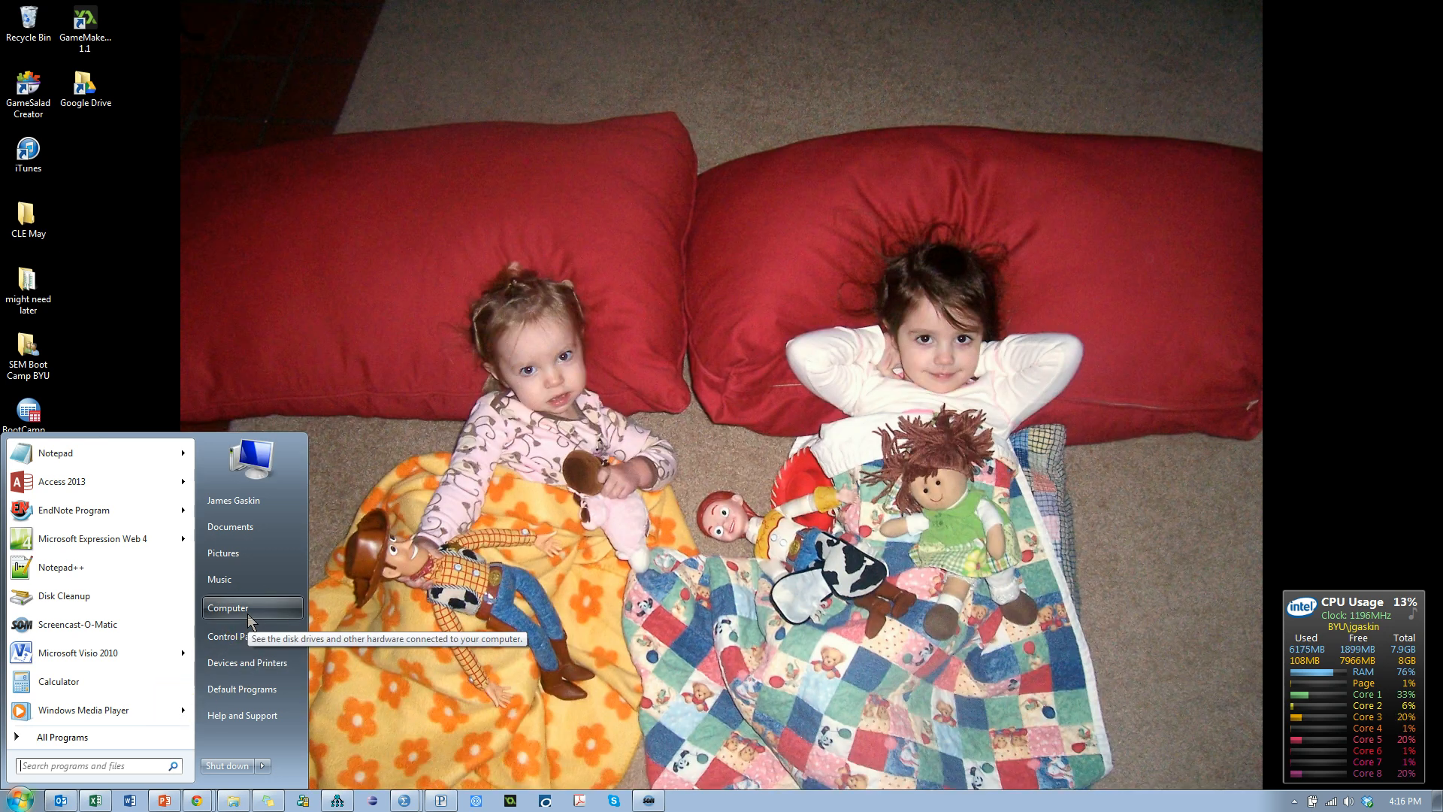
left_click(249, 613)
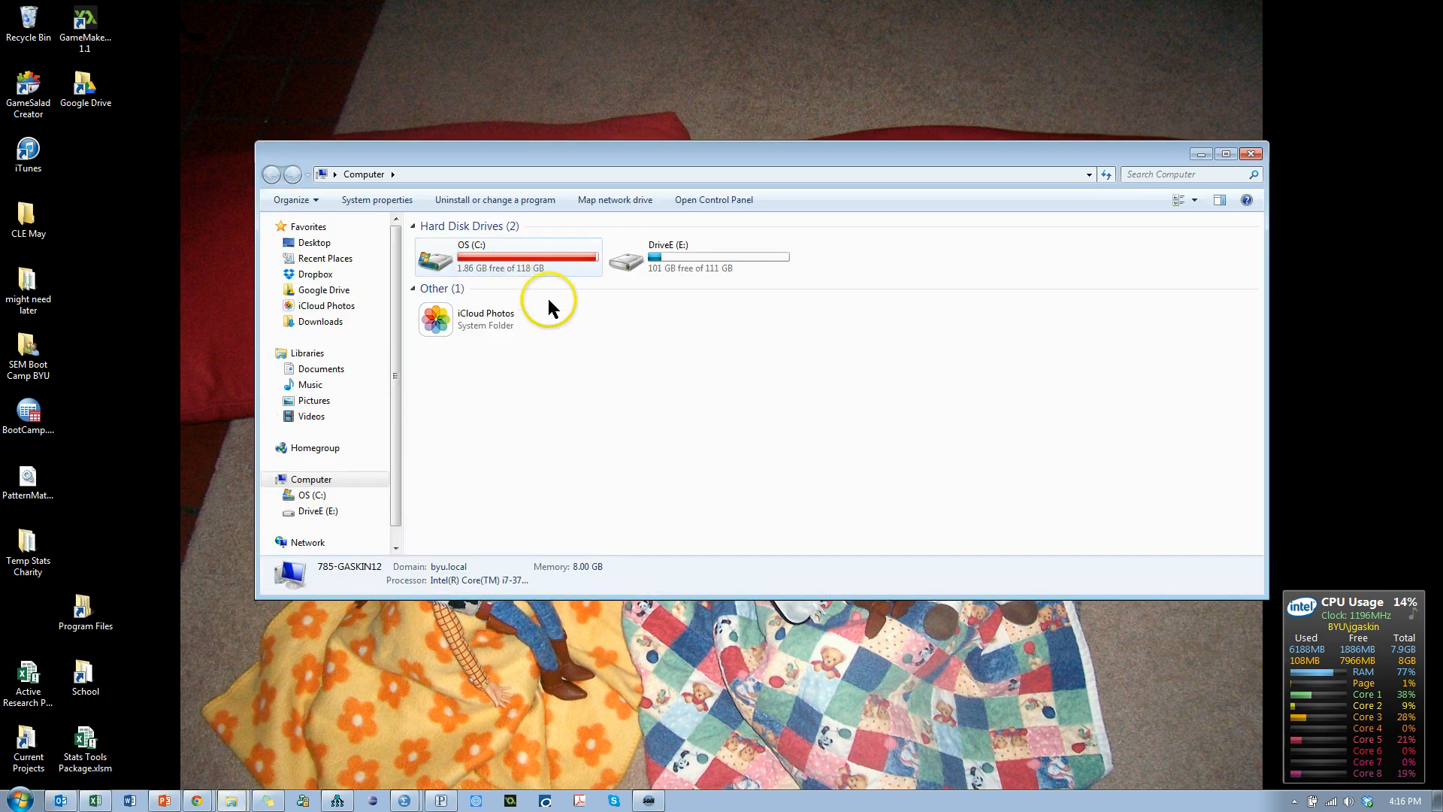
mouse_move(545, 263)
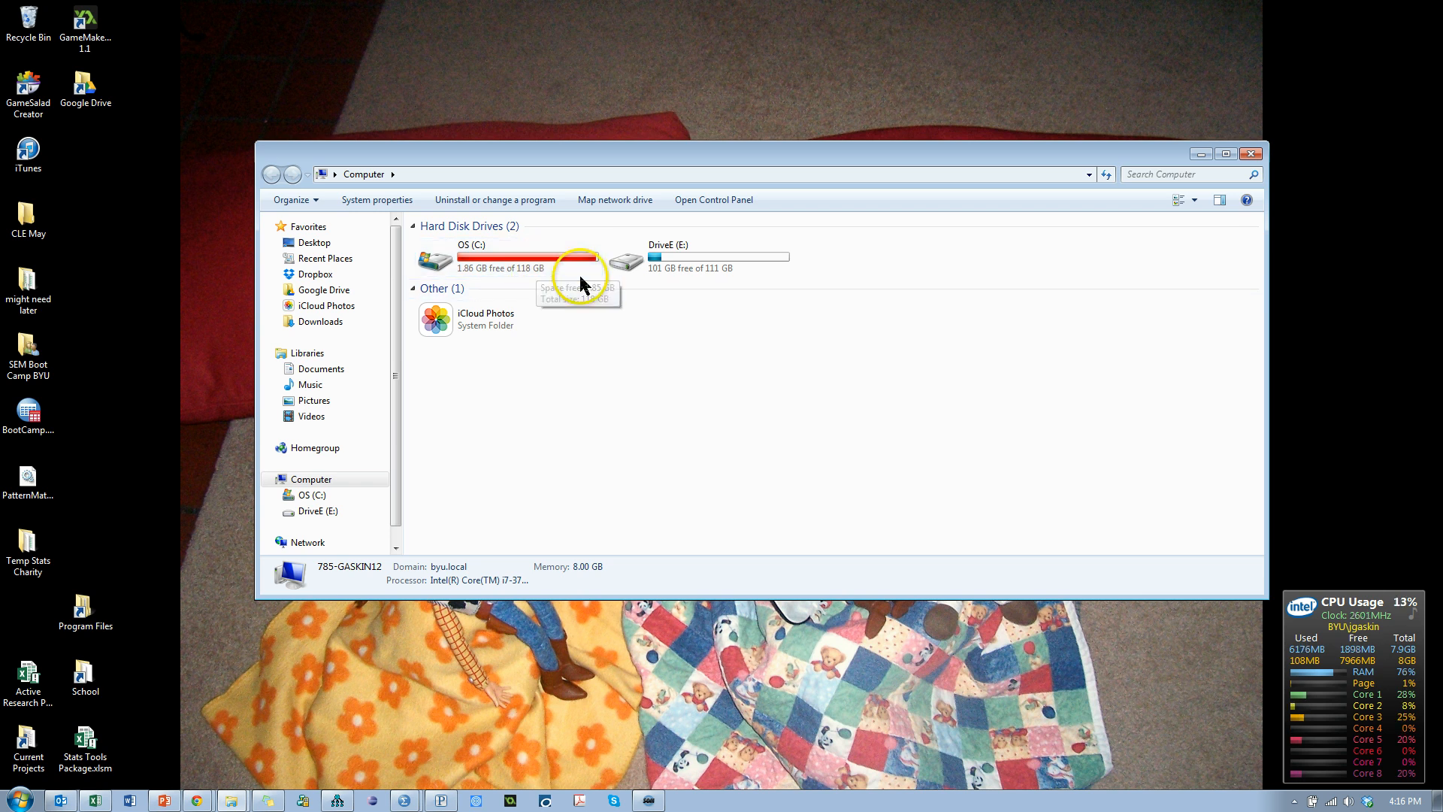
double_click(500, 256)
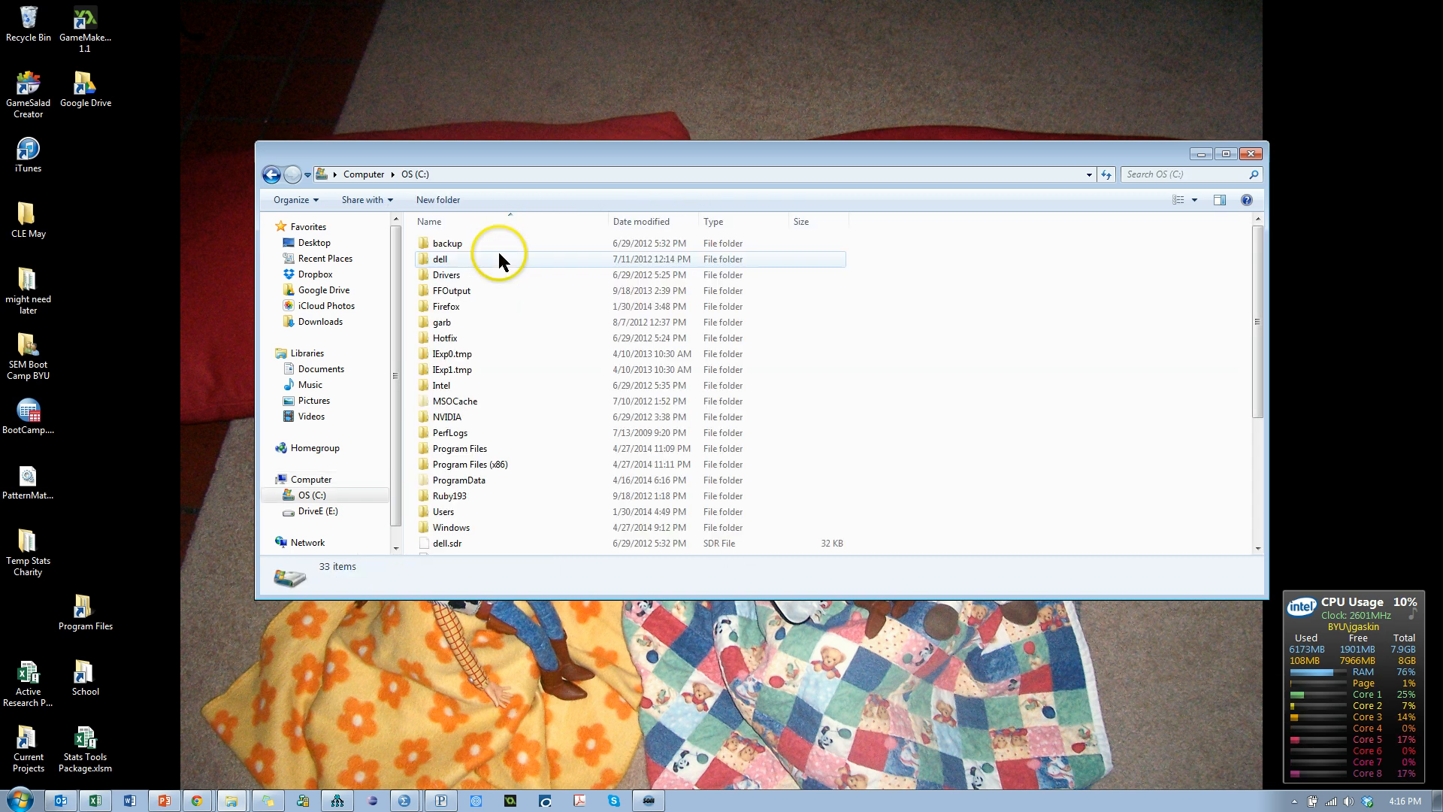
double_click(518, 466)
- Open the Plugins folder of Amos 21, found under IBM, SPSS, Amos, 21
scroll(504, 454, "down", 4)
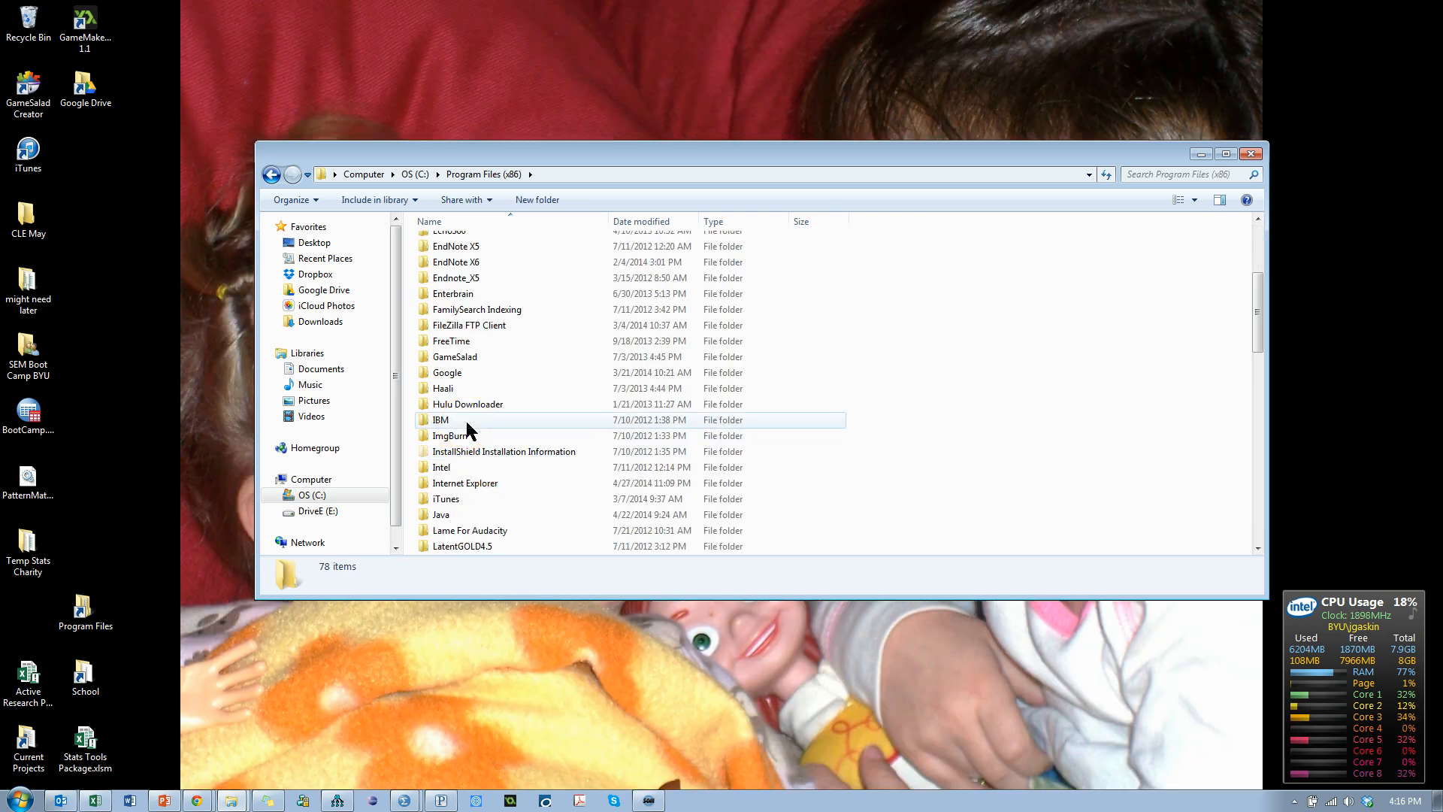
scroll(467, 422, "down", 5)
scroll(467, 423, "up", 4)
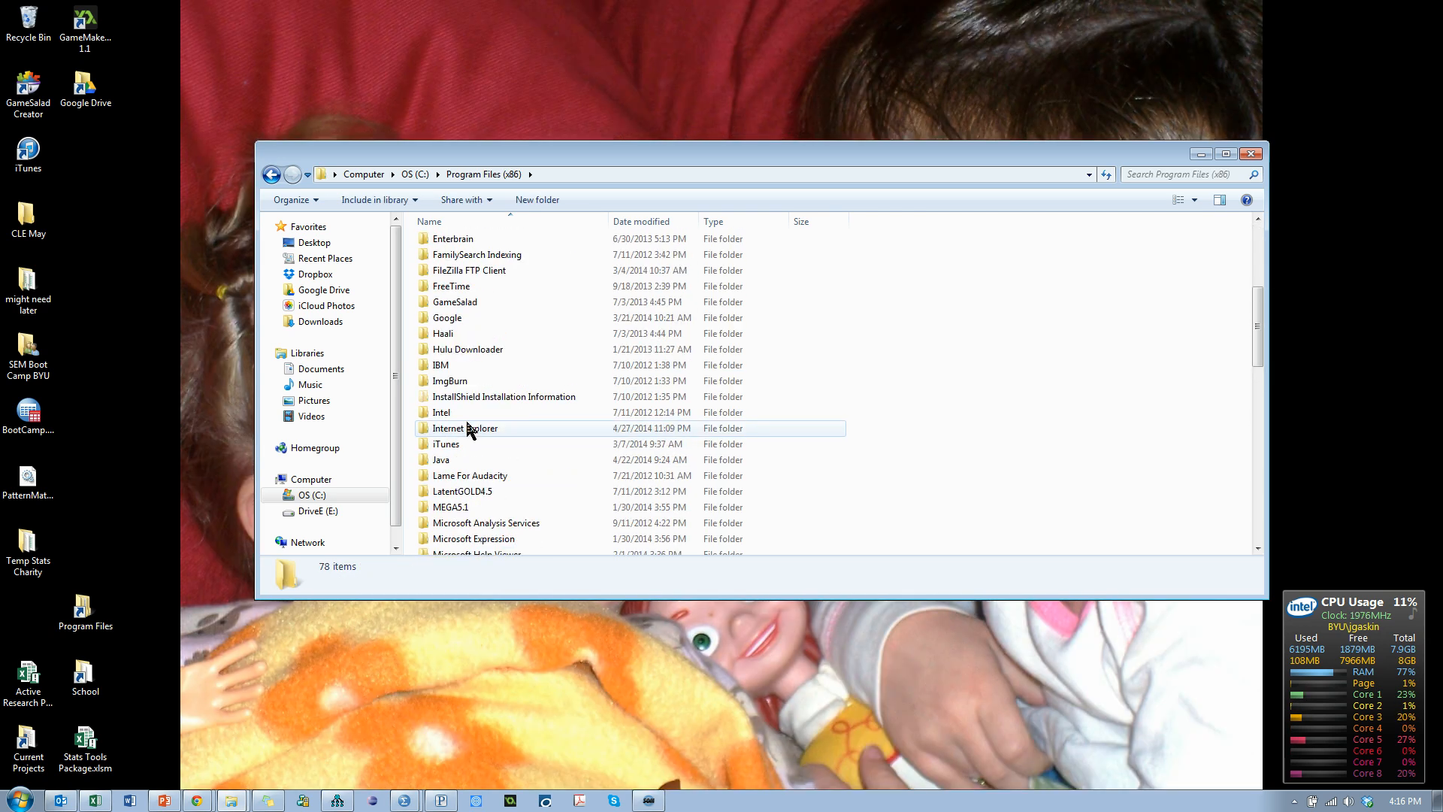
double_click(459, 366)
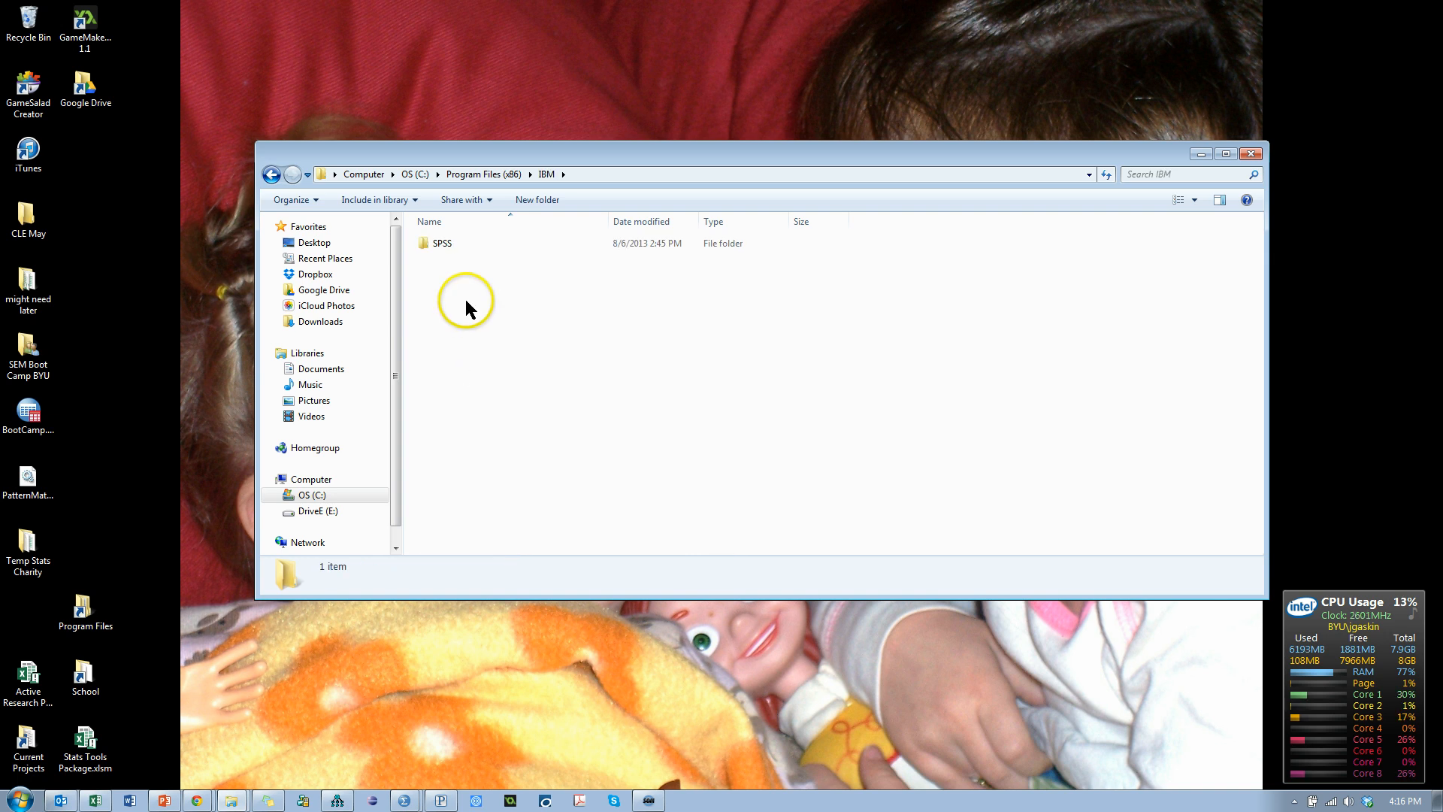
double_click(453, 243)
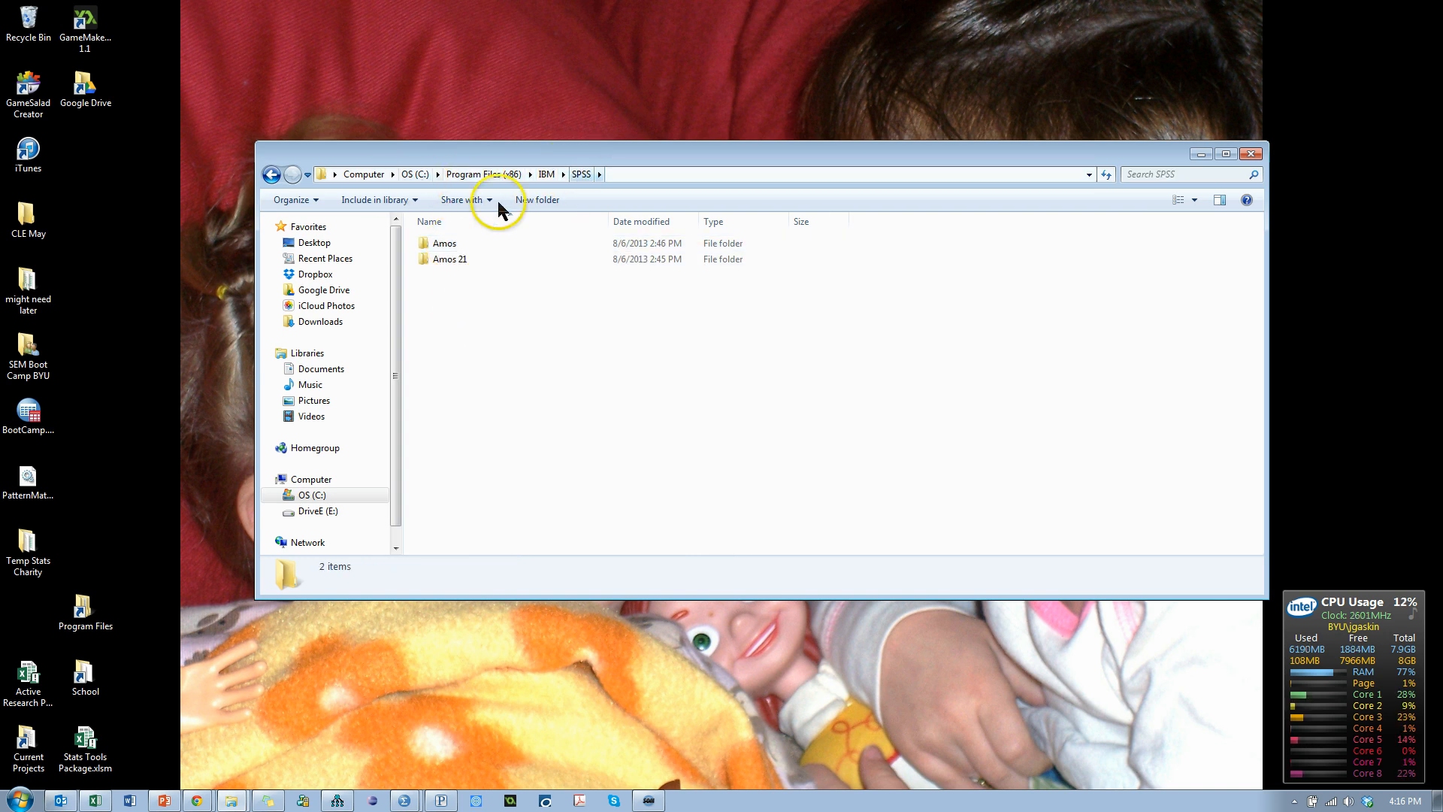
double_click(457, 241)
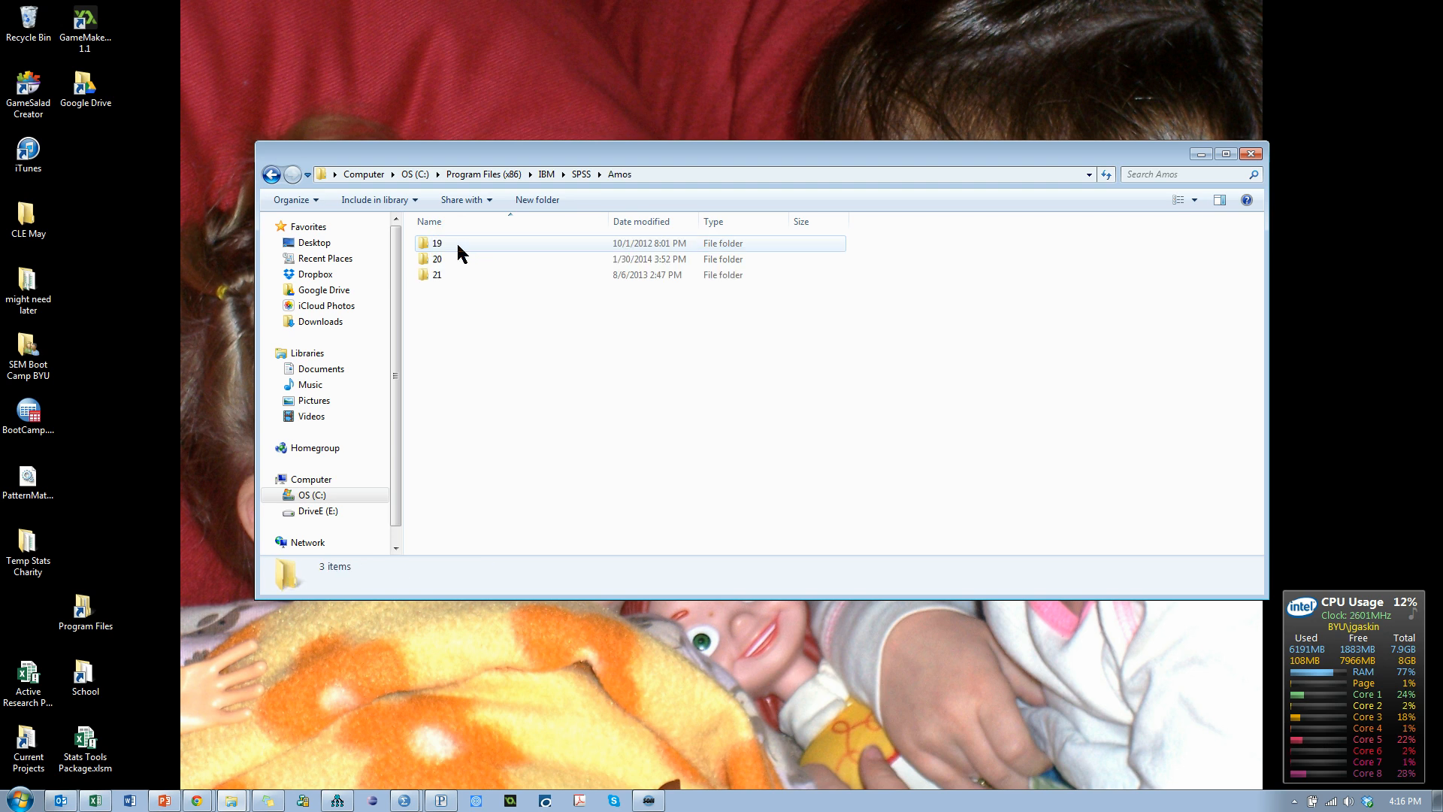
left_click(441, 275)
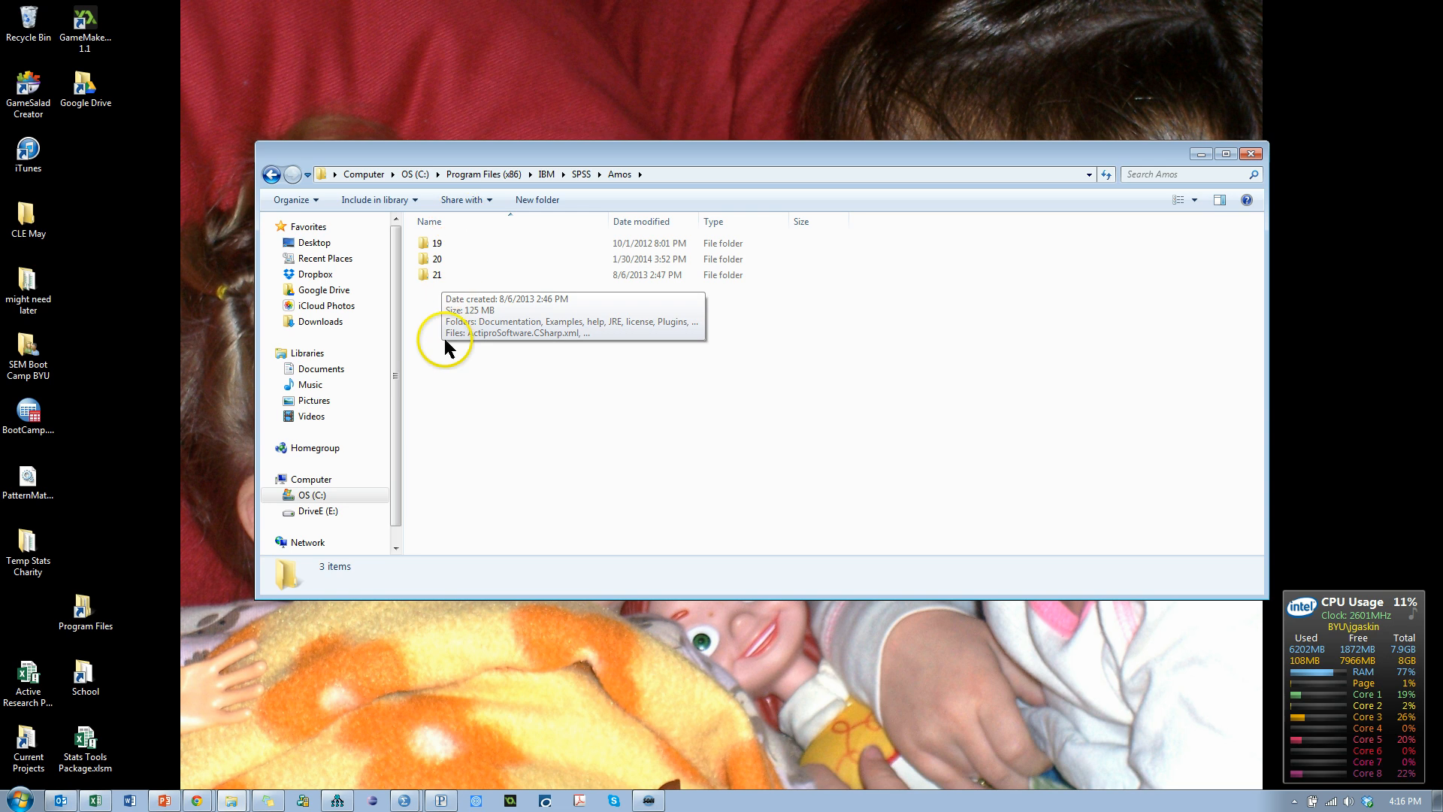
double_click(441, 273)
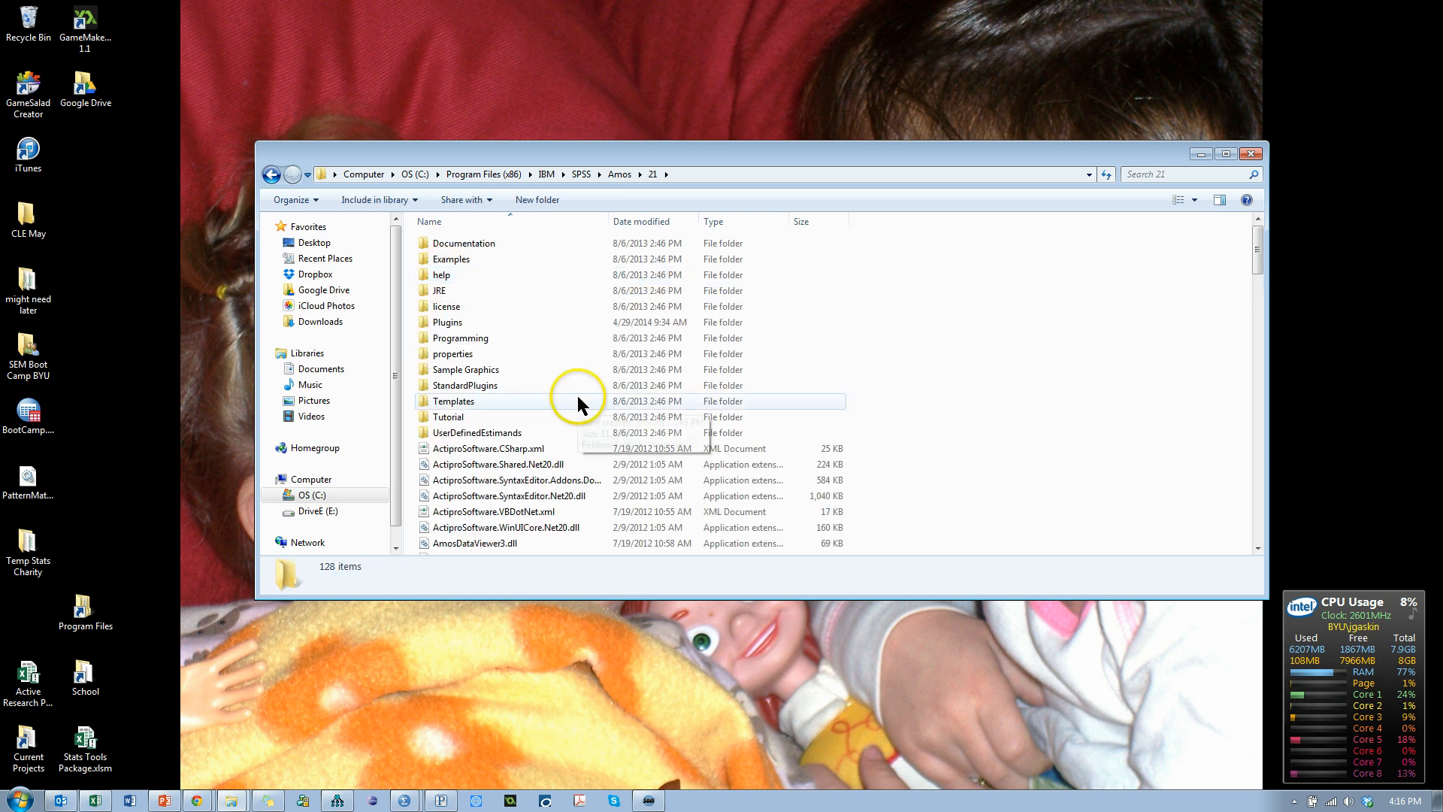
double_click(451, 321)
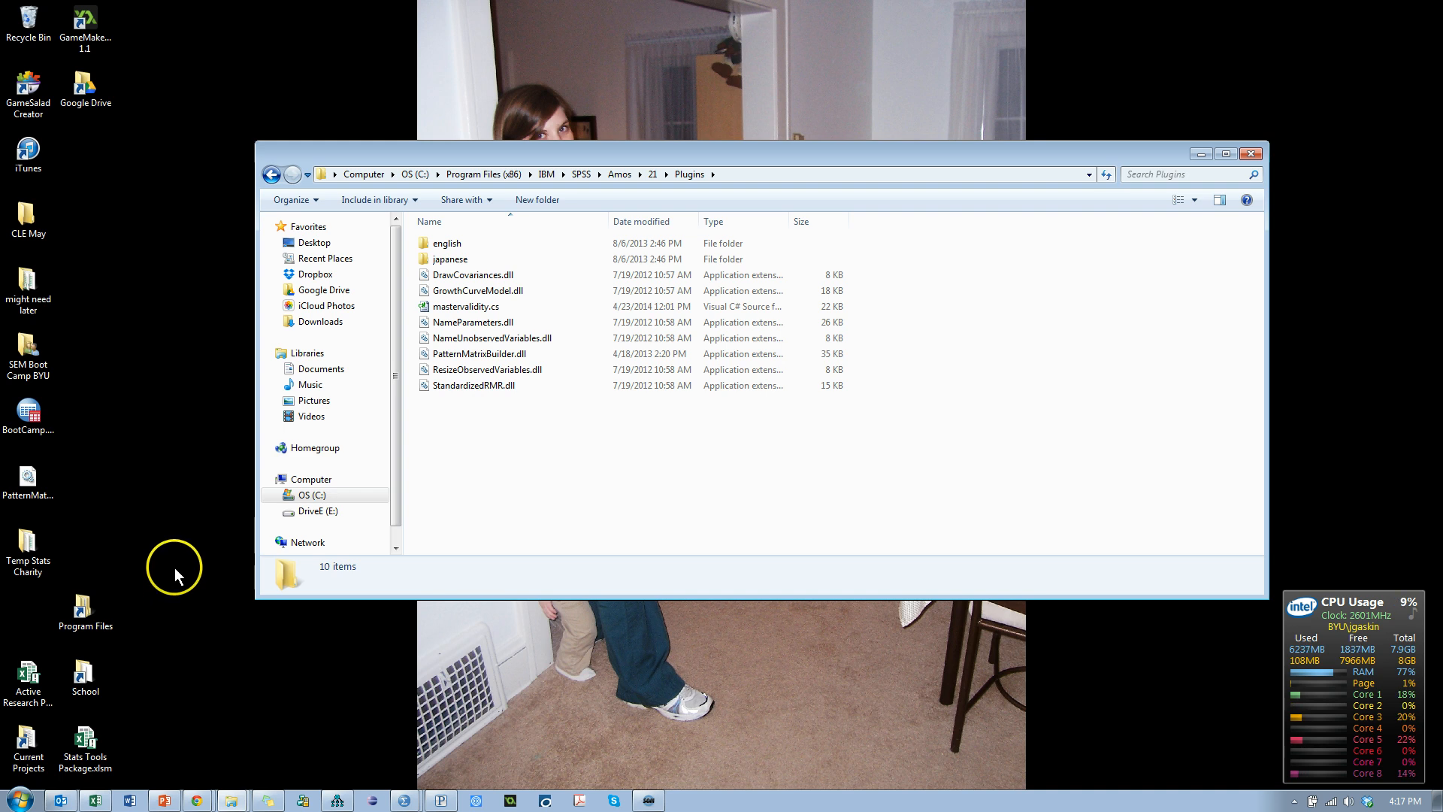
left_click(203, 789)
left_click(188, 746)
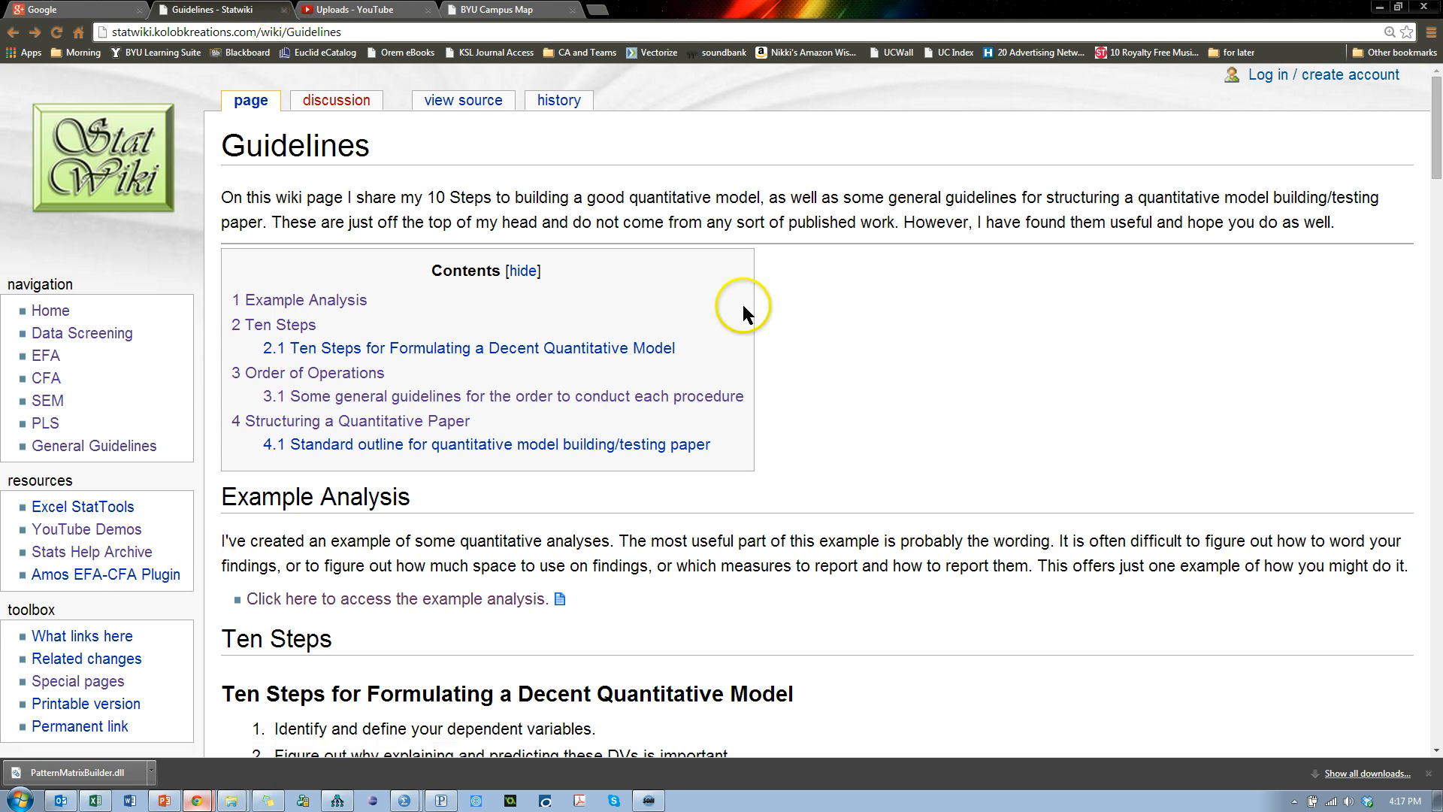
key("alt+Tab")
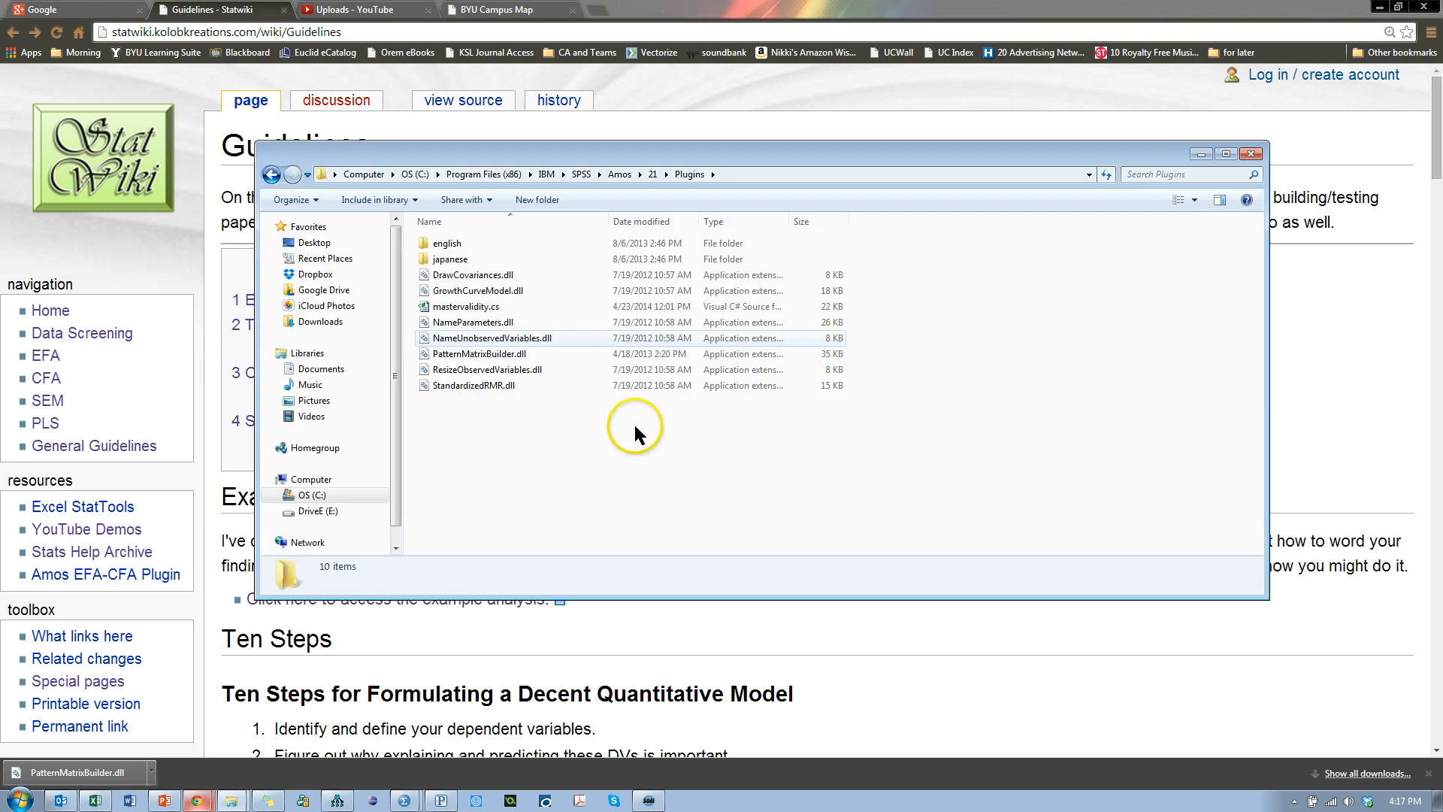
- Switch to Amos and check its list of installed plugins for the Pattern Matrix Model Builder
mouse_move(339, 802)
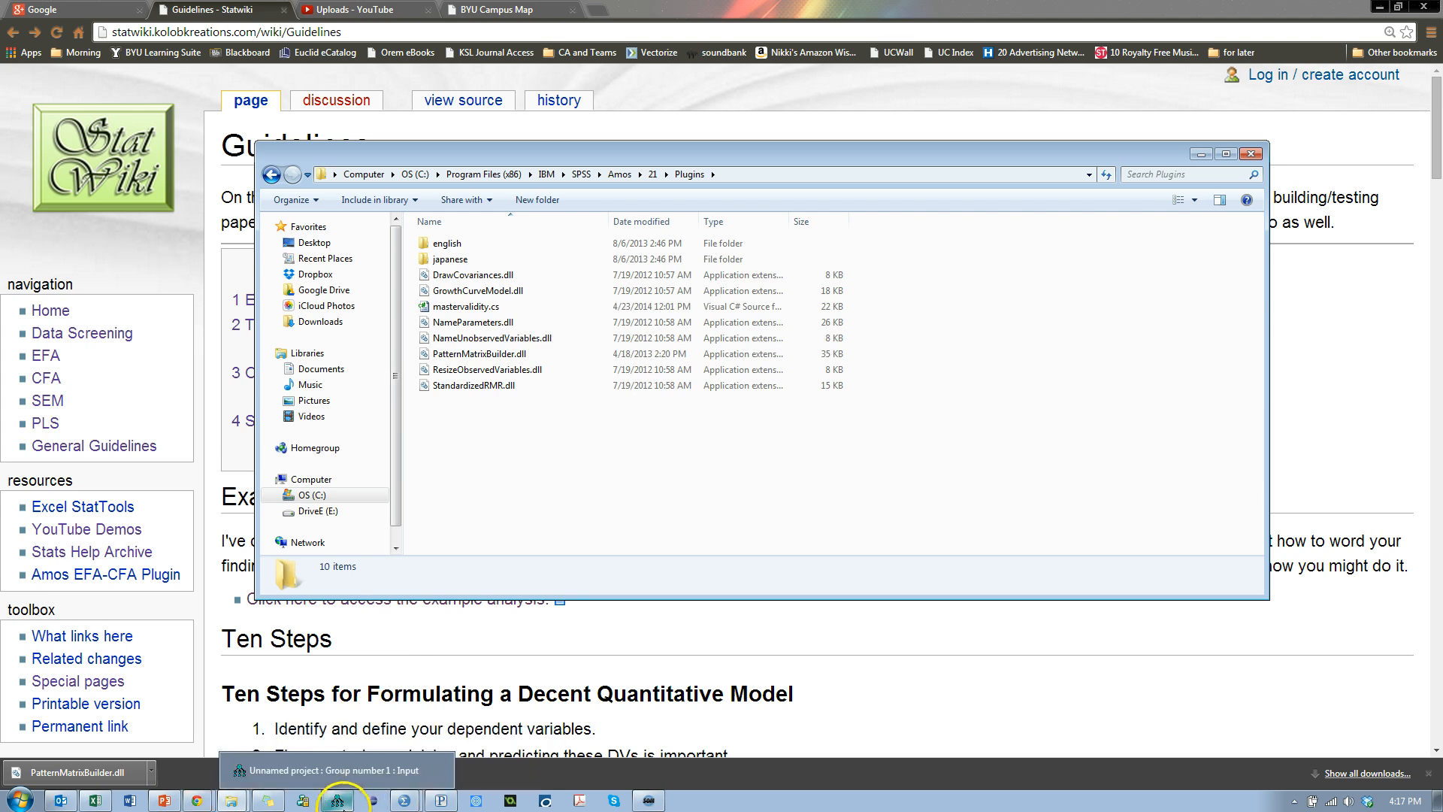
left_click(338, 802)
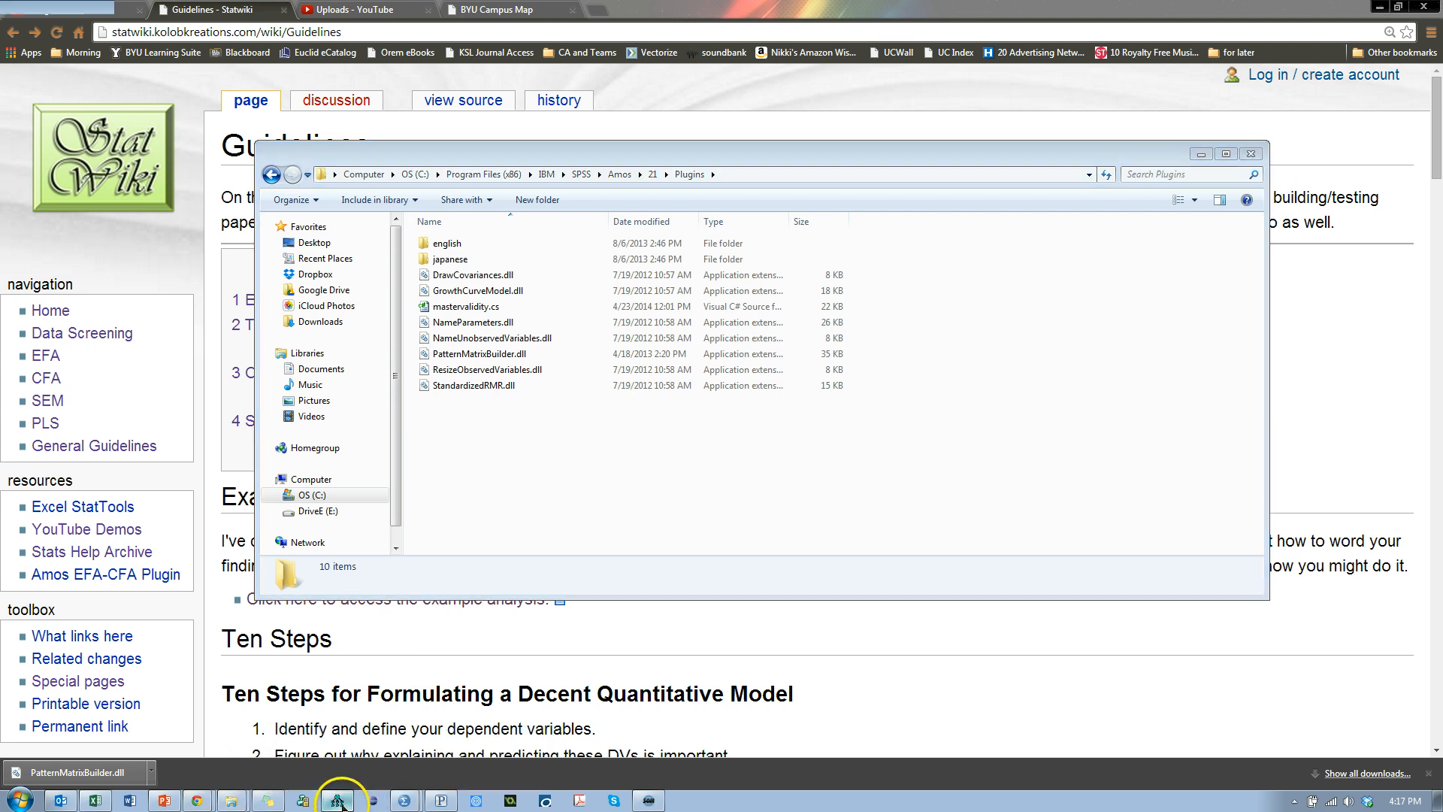
left_click(222, 25)
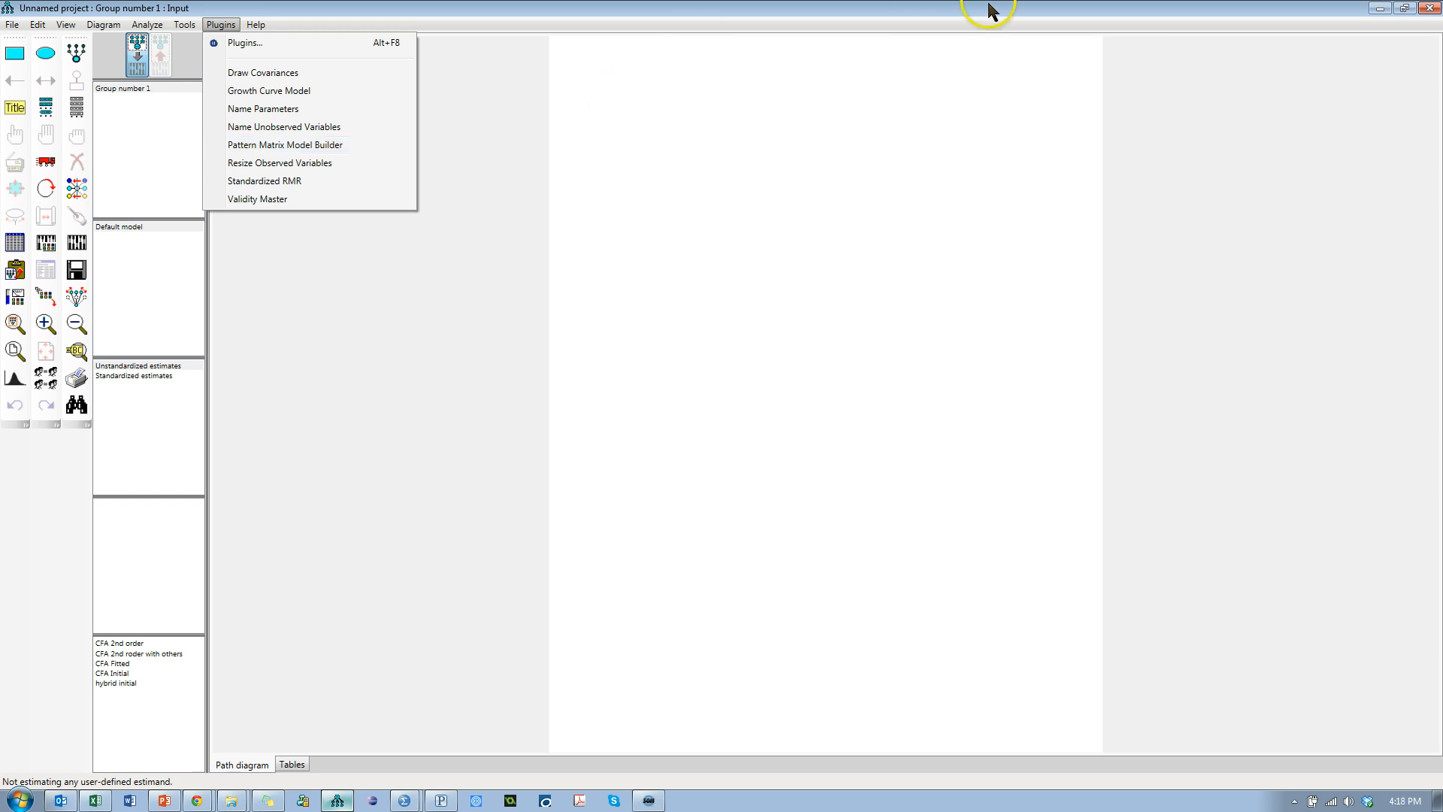
left_click(1038, 11)
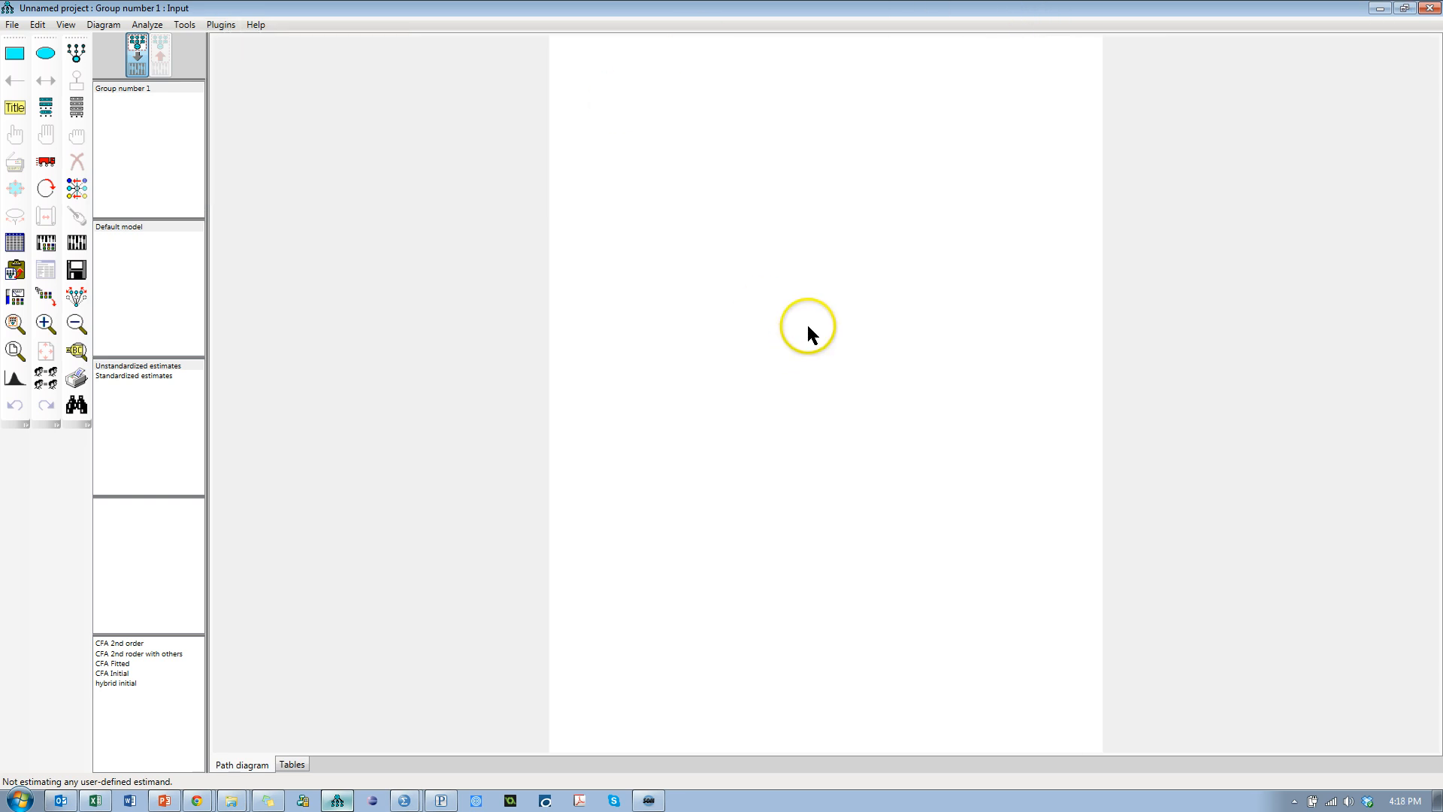
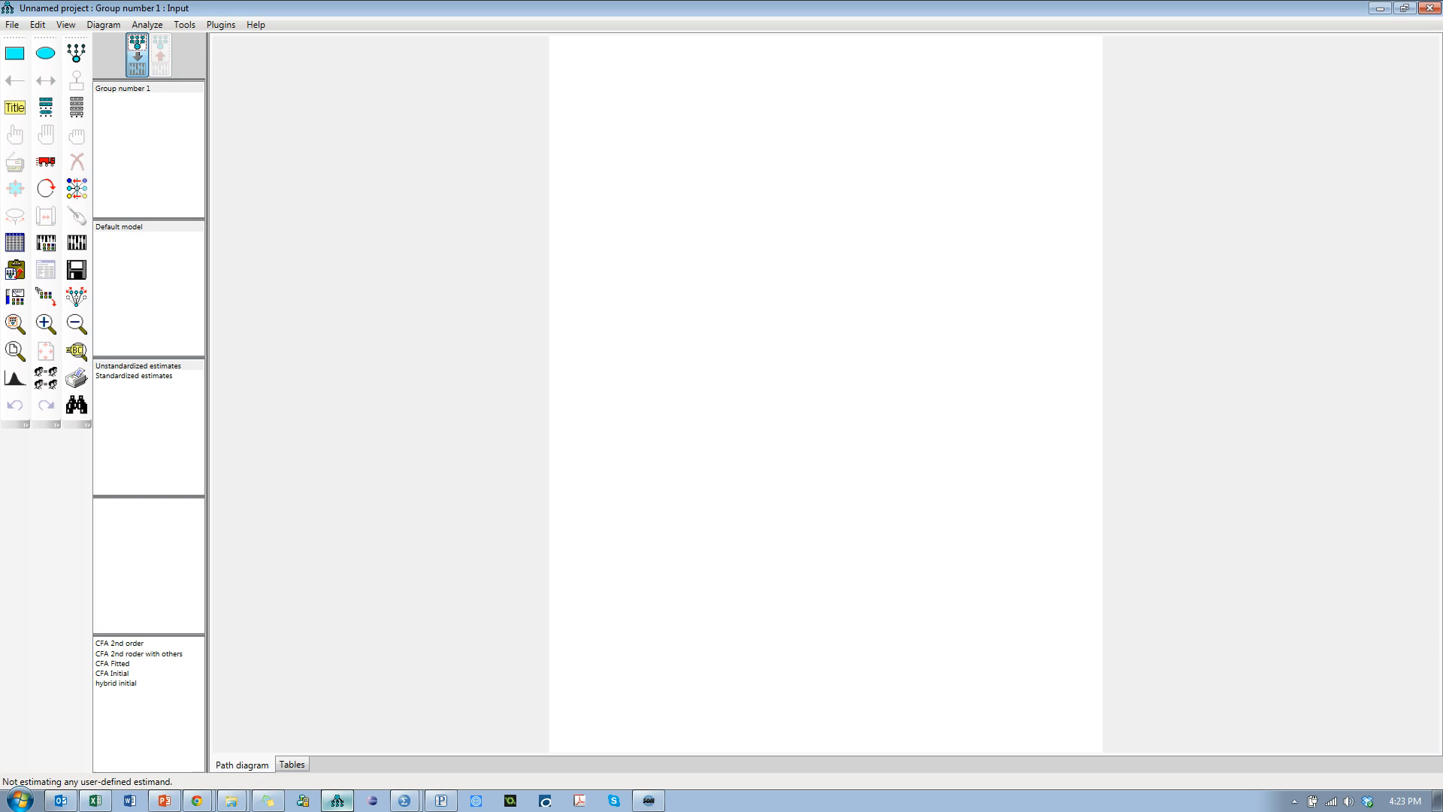
- Switch to the SPSS Statistics output viewer and recall the recently used Factor Analysis setup
key("alt+Tab")
key("alt+Tab")
key("alt+Tab")
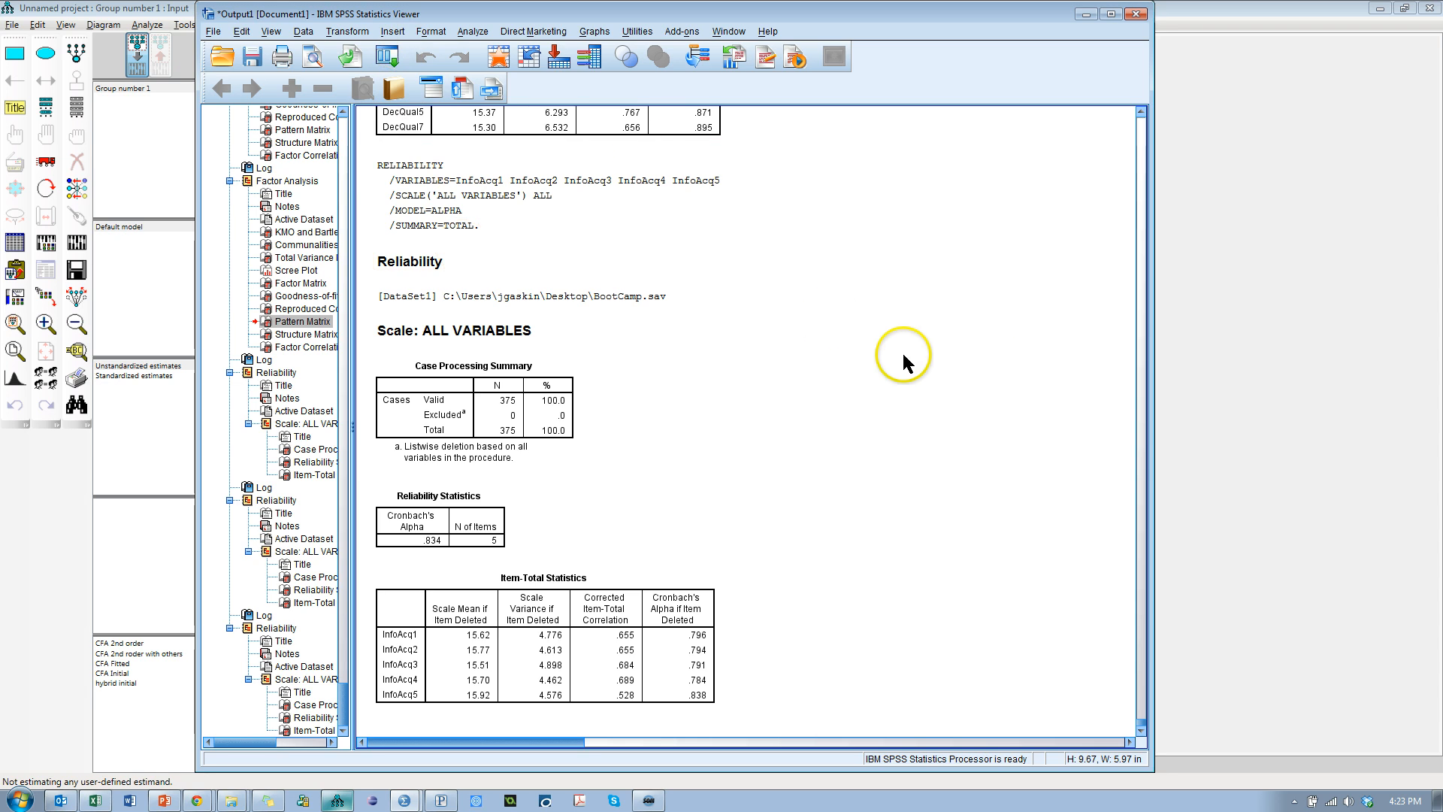
left_click(390, 59)
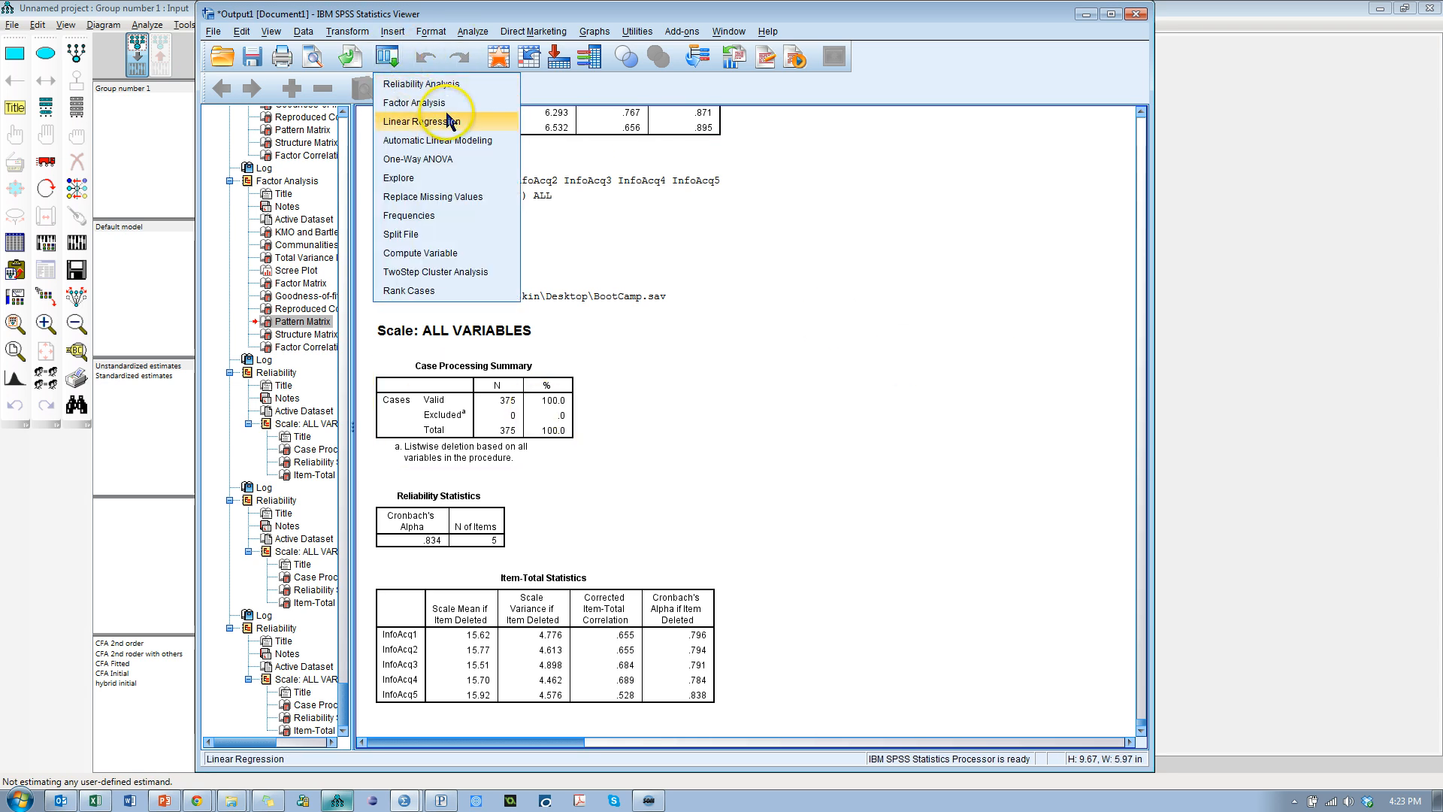
left_click(410, 102)
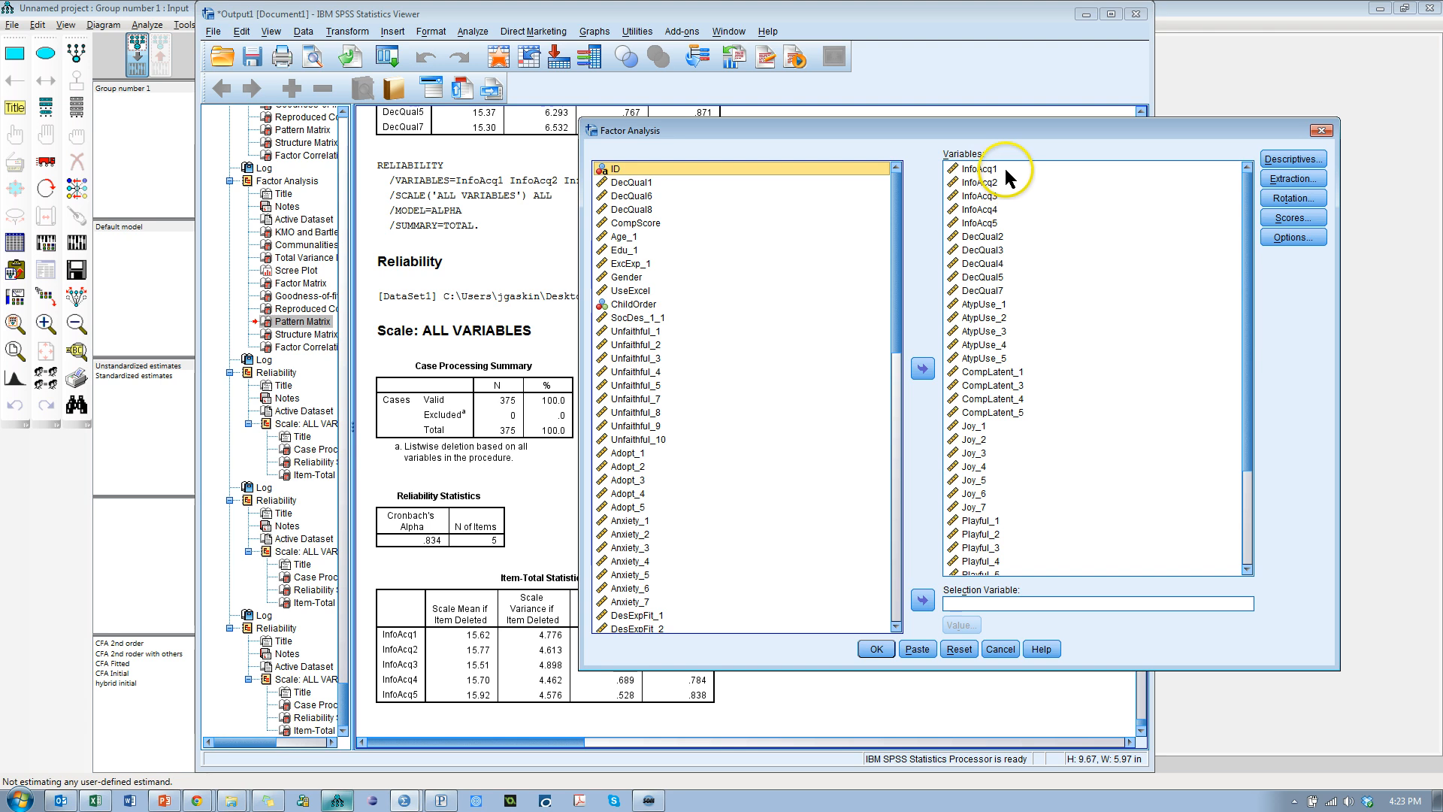
left_click(1011, 237)
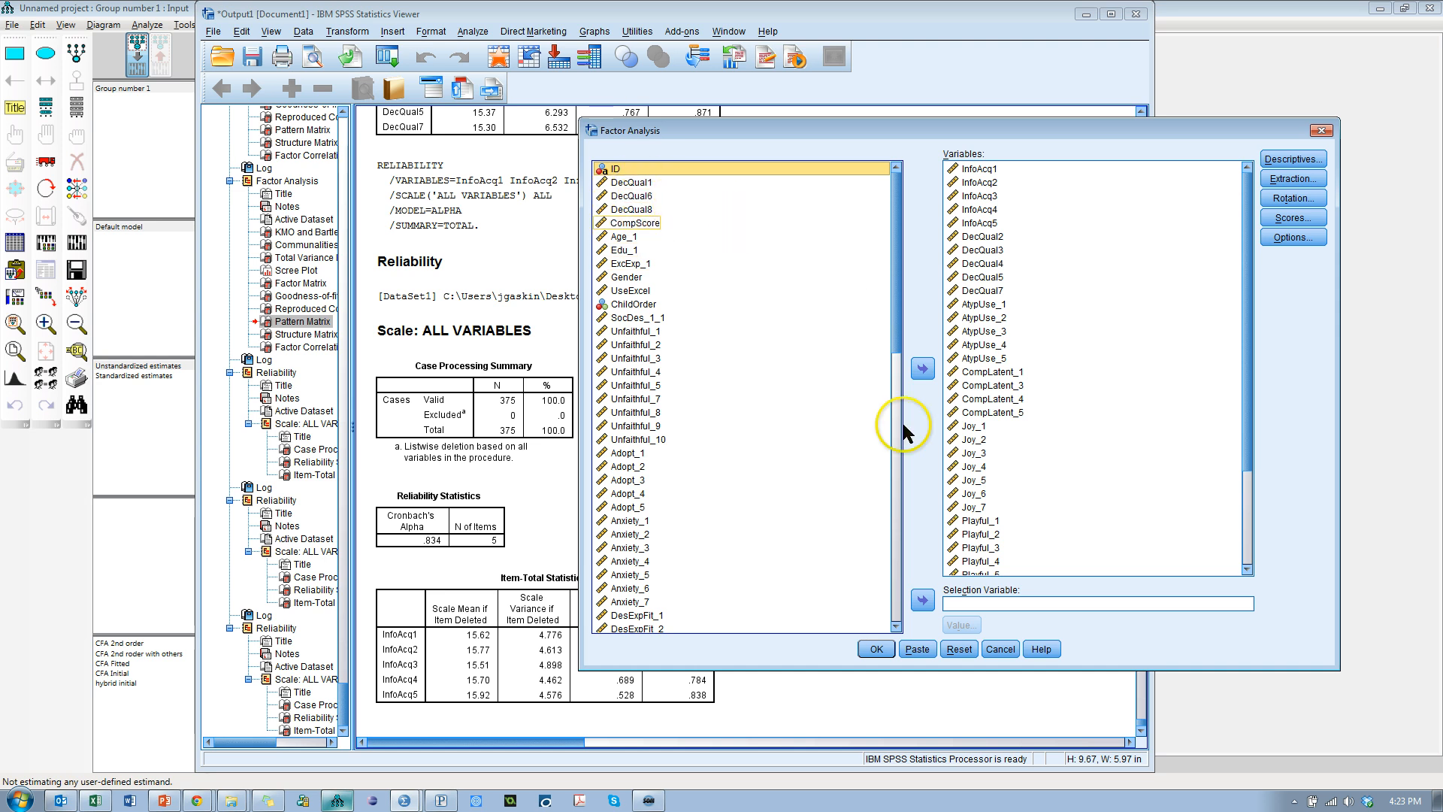
- Set the factor analysis options to suppress coefficients with an absolute value below .3
left_click(1293, 237)
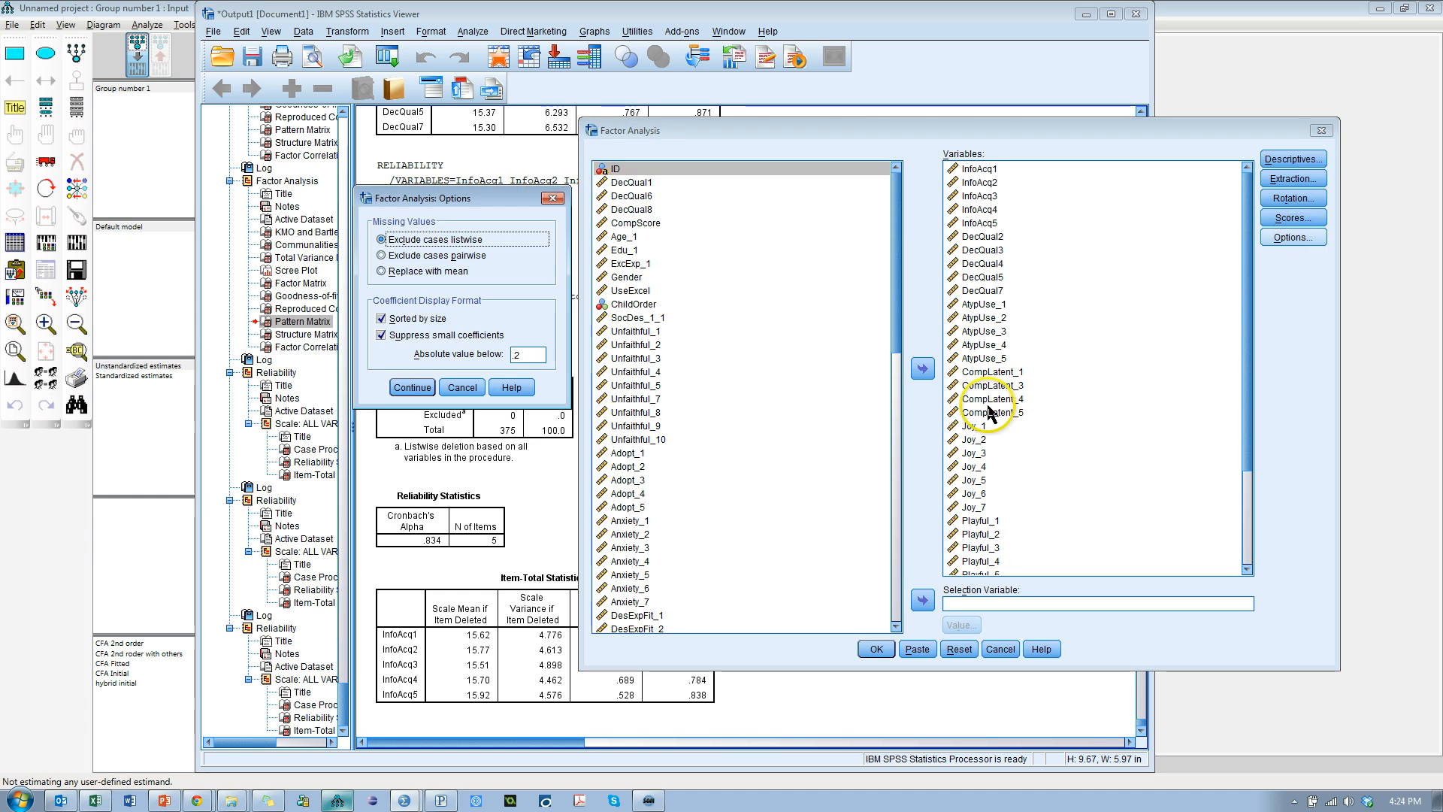
double_click(531, 354)
type(".3")
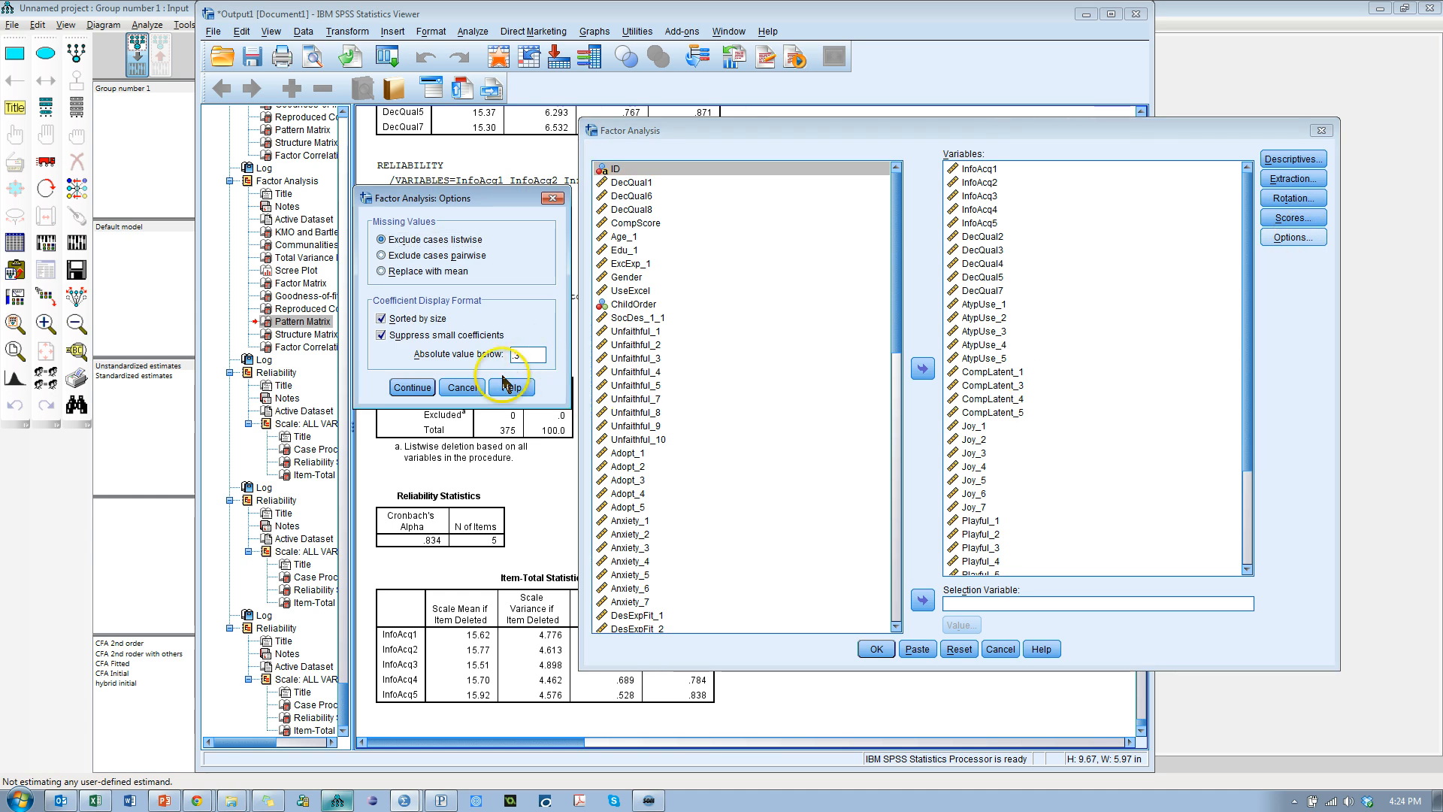
left_click(412, 387)
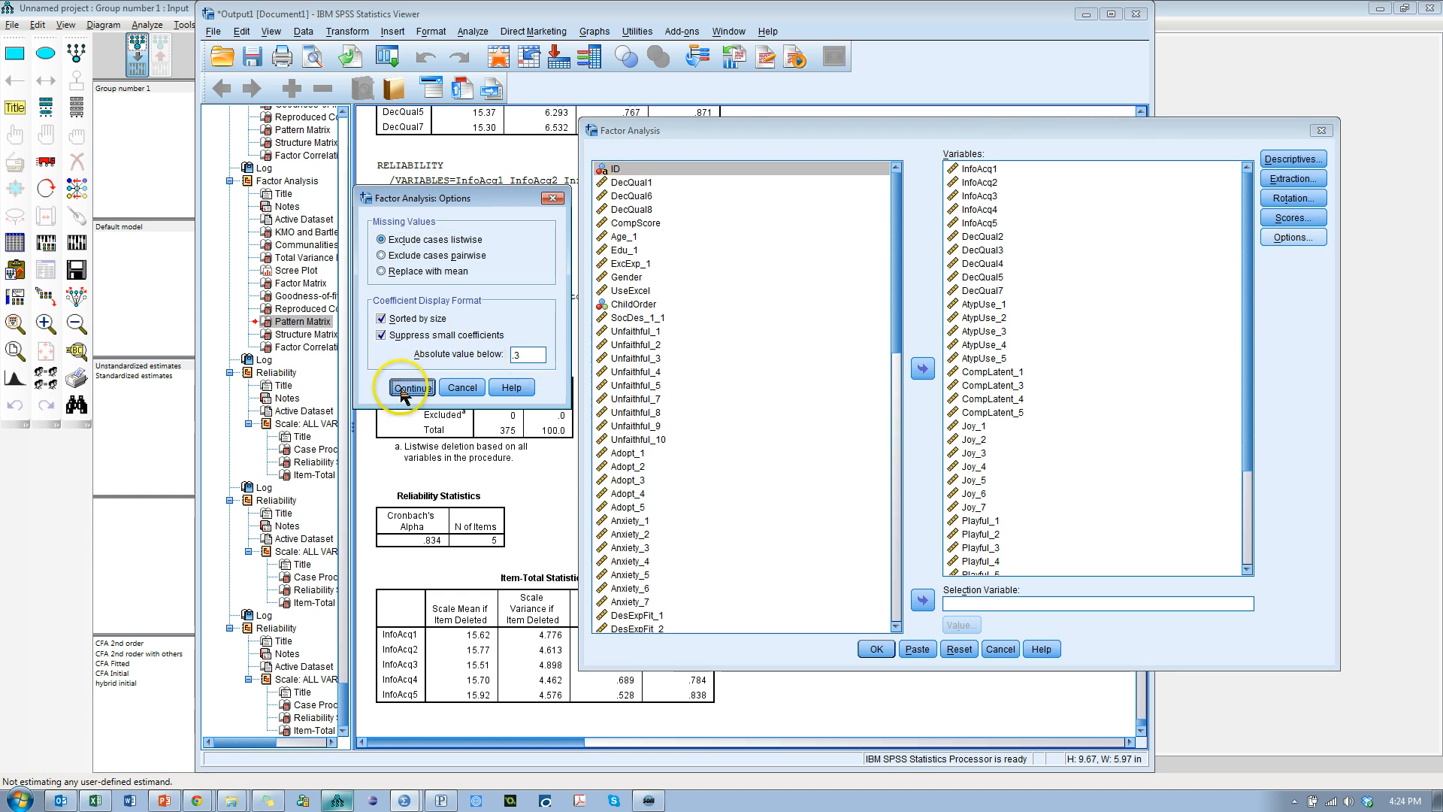
- Turn off sorting of the coefficients by size and run the factor analysis
left_click(1293, 238)
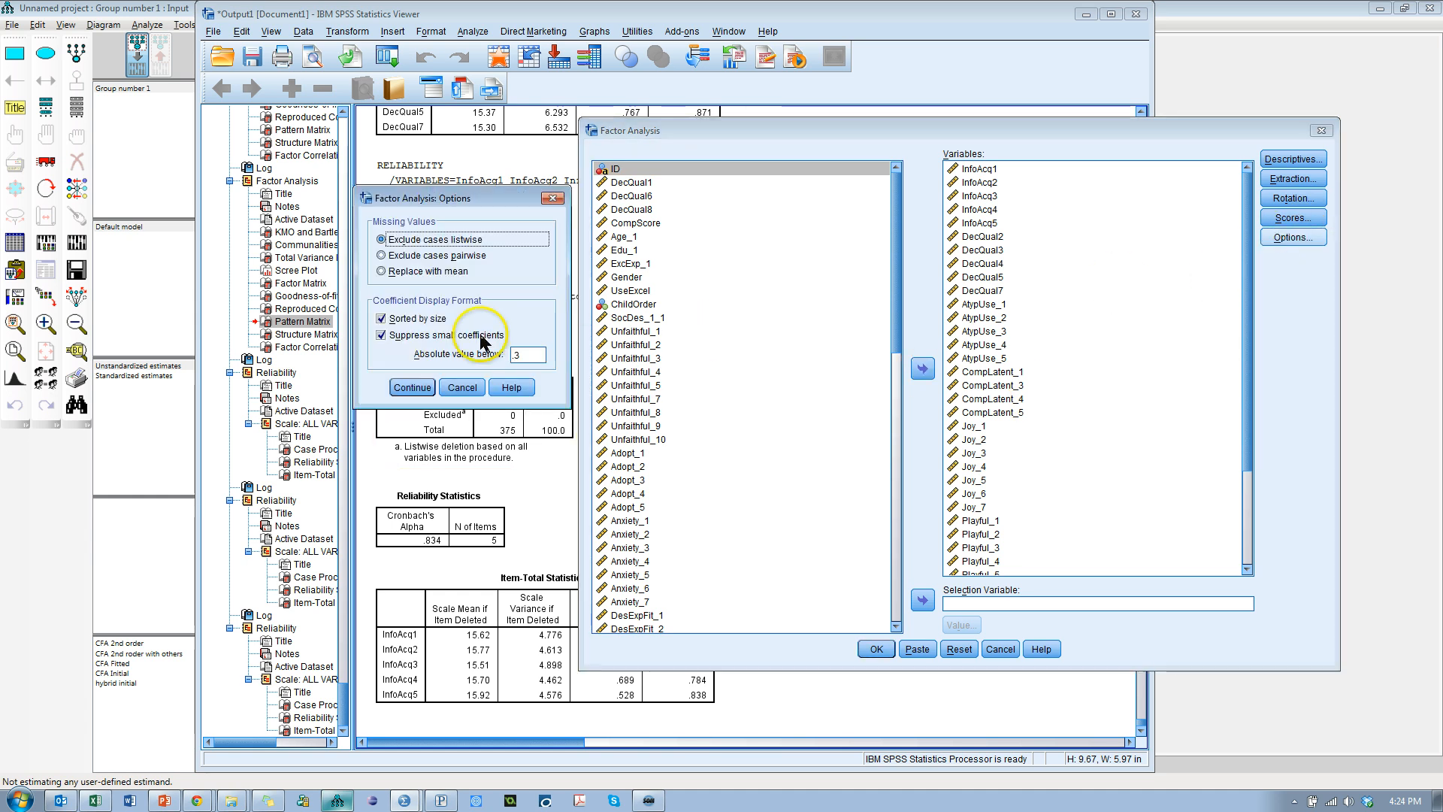
left_click(382, 318)
left_click(415, 388)
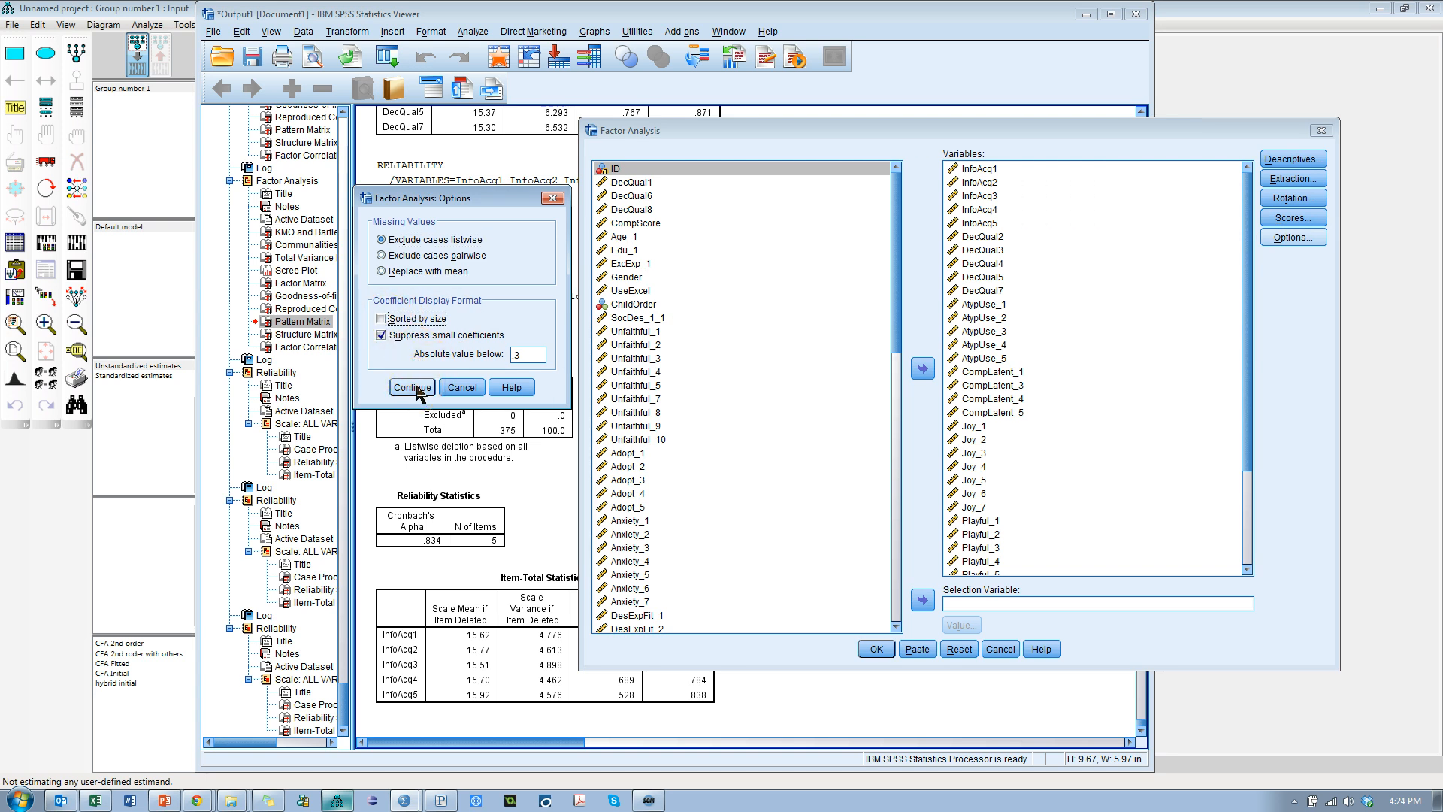
left_click(869, 653)
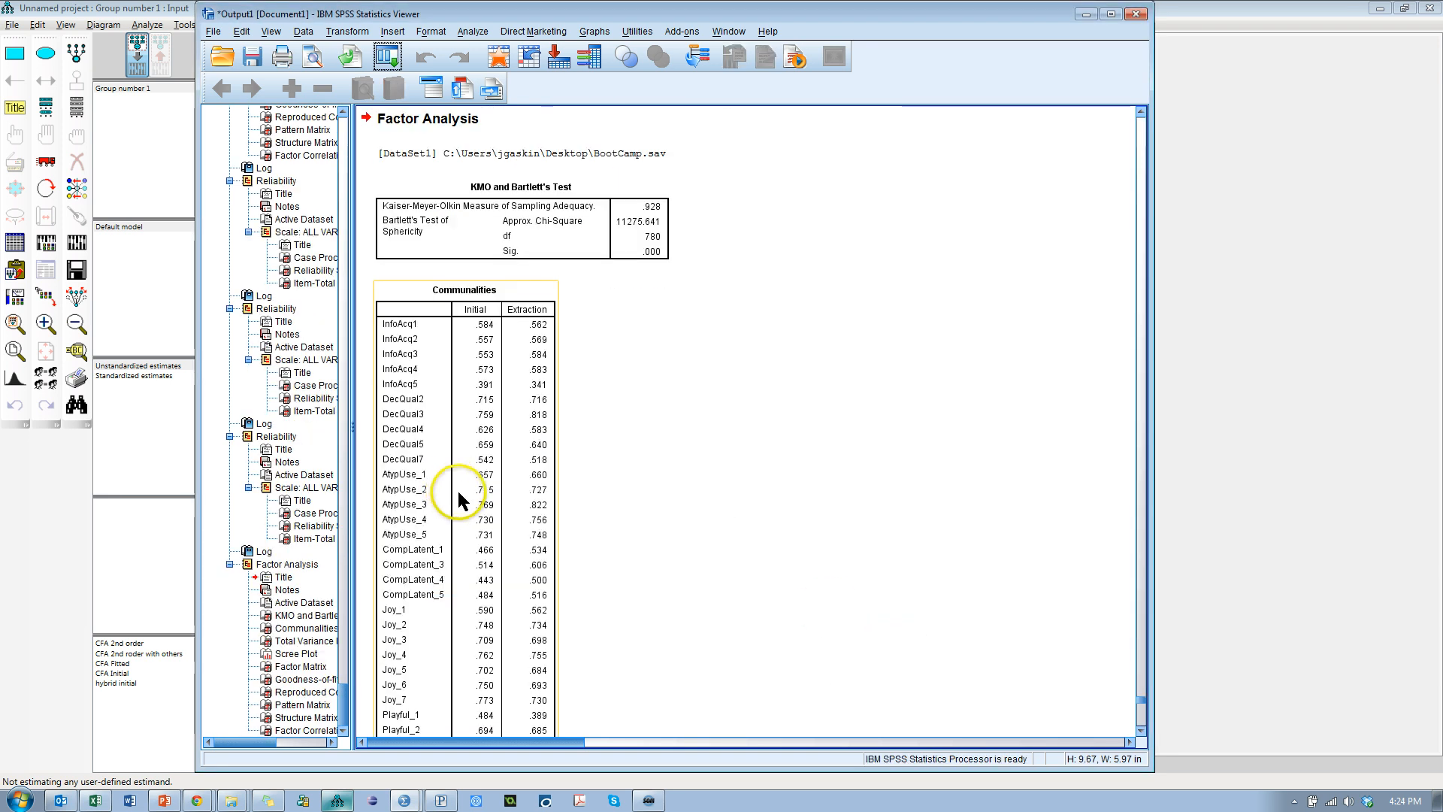
- Copy the Pattern Matrix table of the newest factor analysis from the SPSS output
left_click(303, 704)
scroll(853, 369, "down", 3)
scroll(852, 370, "up", 5)
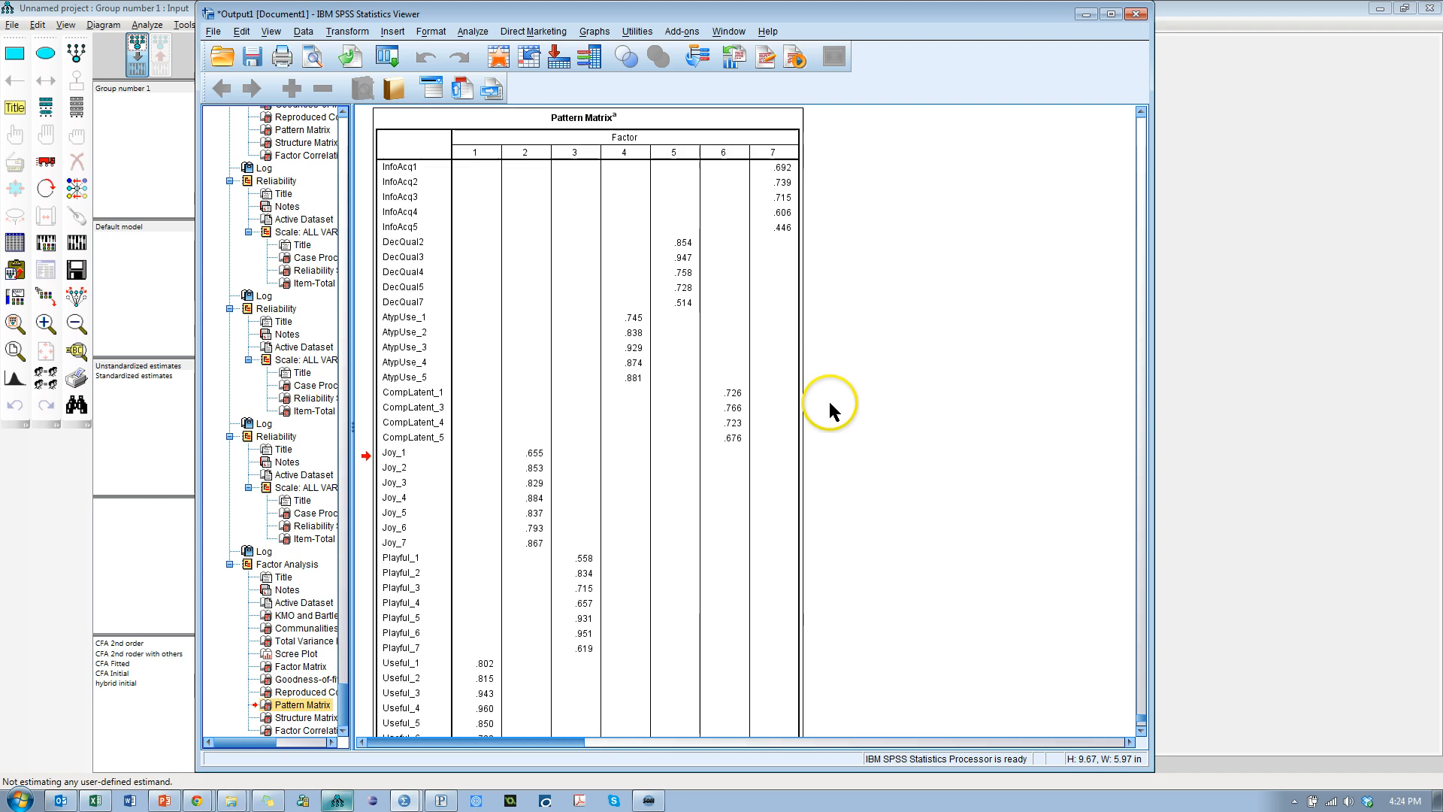
scroll(829, 406, "down", 3)
scroll(663, 387, "up", 2)
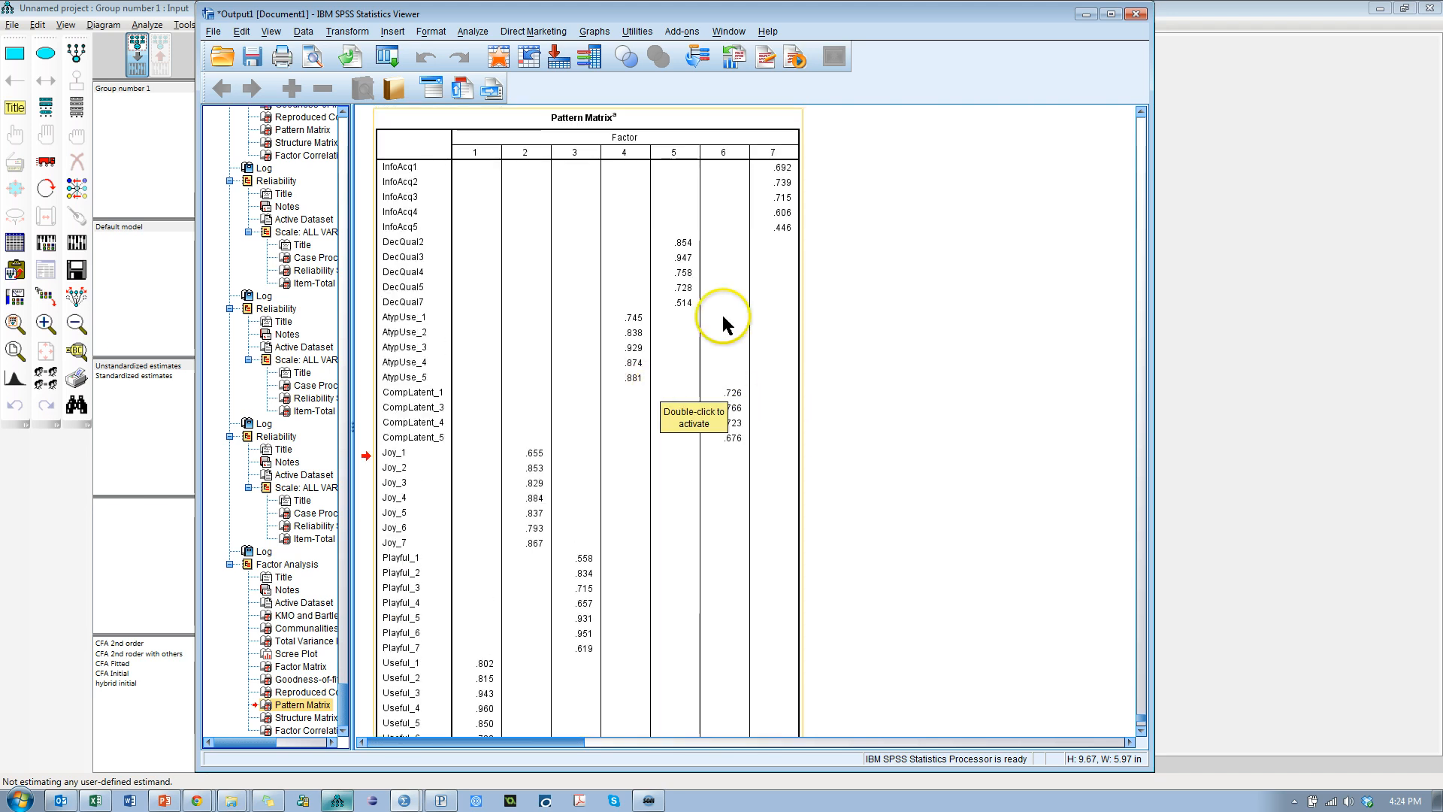
right_click(592, 315)
left_click(648, 348)
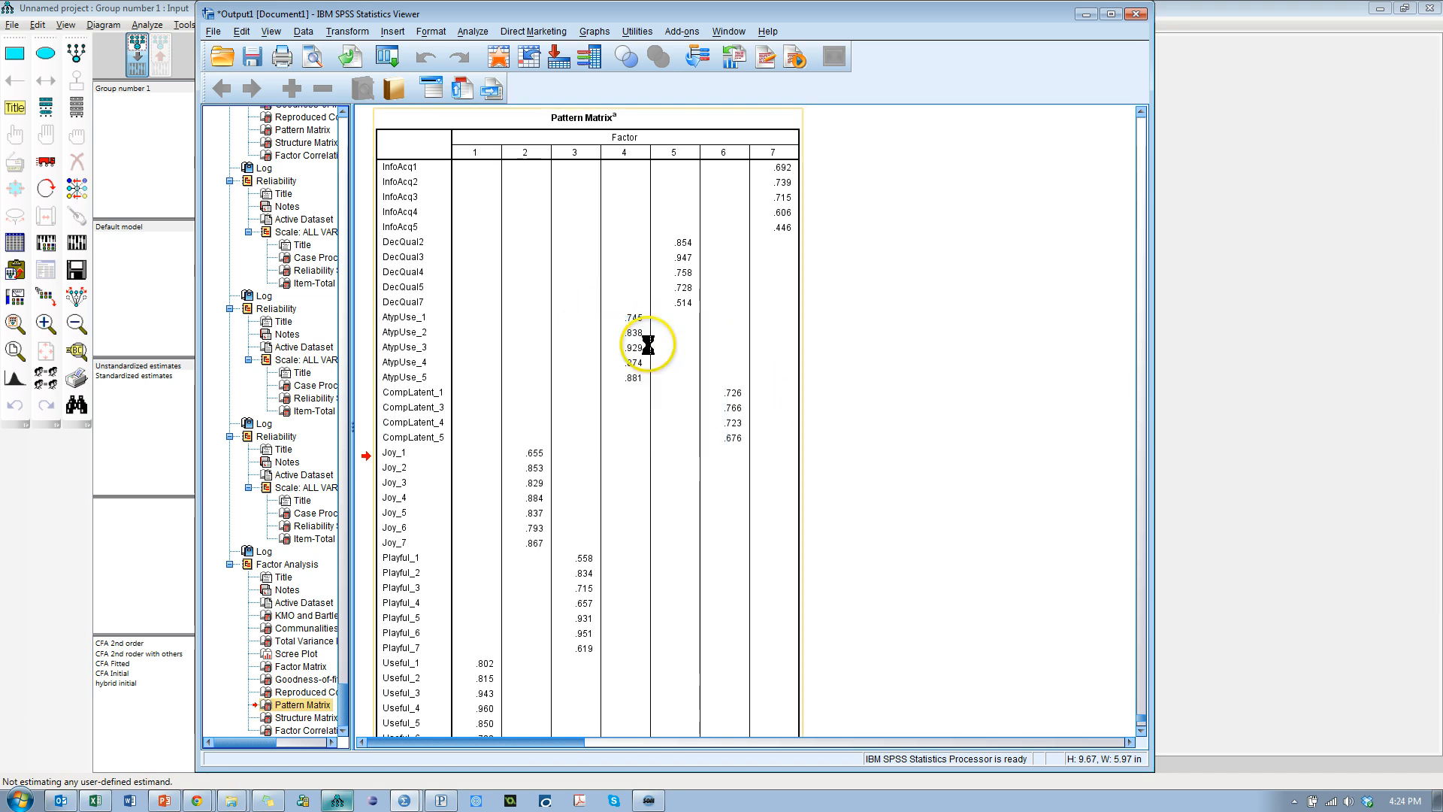
- Switch to Amos and confirm BootCamp.sav as the data file for Group number 1
key("alt+Tab")
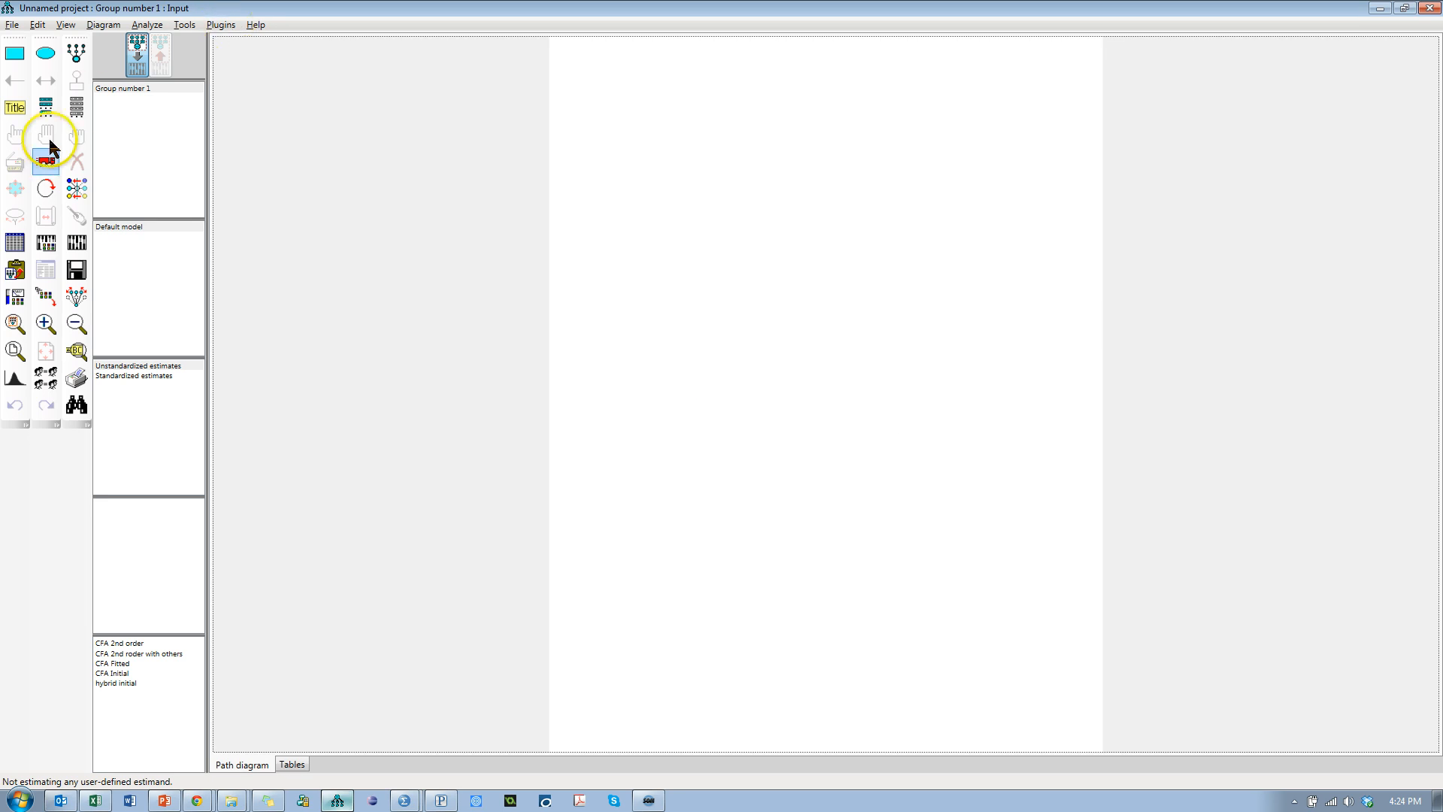
left_click(15, 242)
left_click(598, 452)
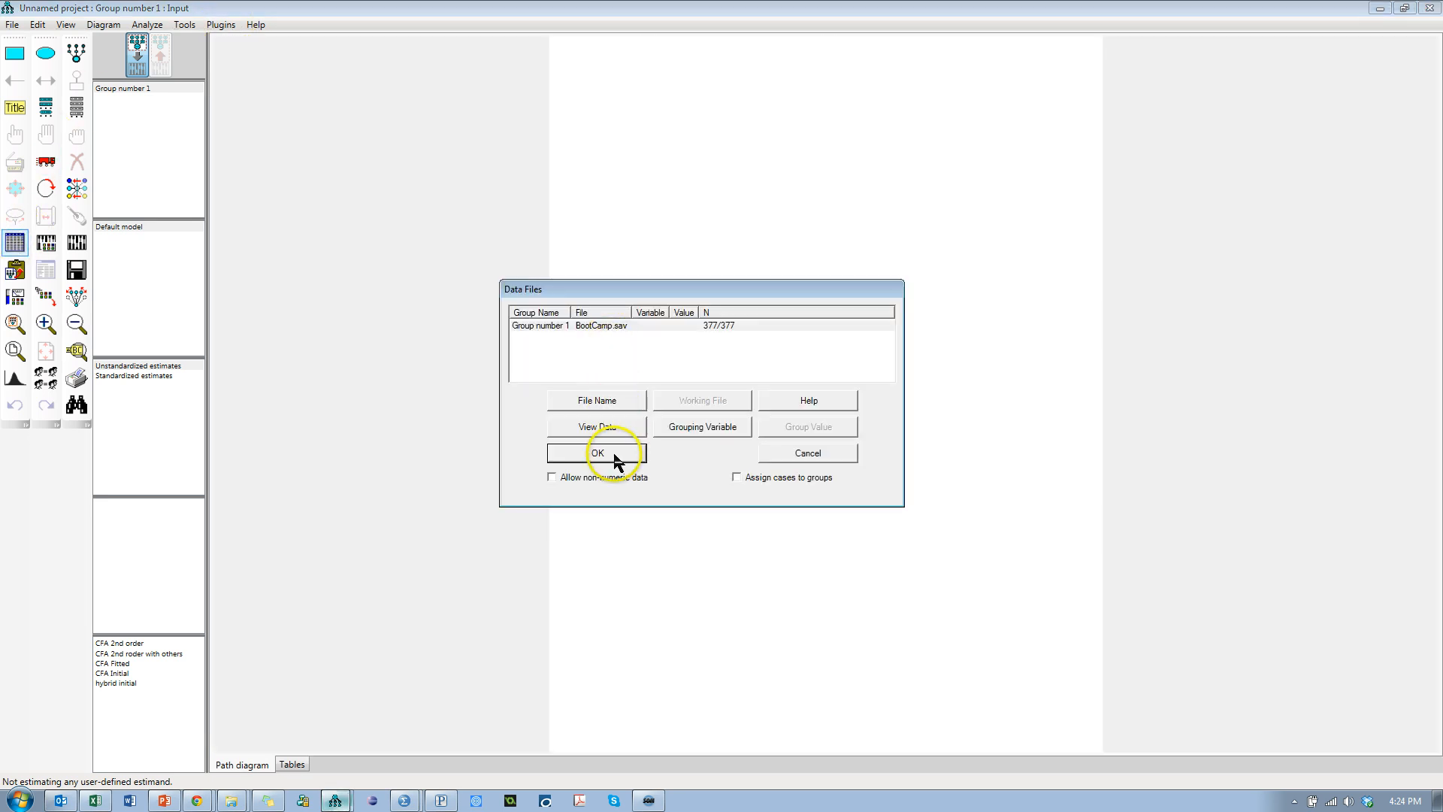
- Create the measurement model diagram with the Pattern Matrix Model Builder plugin, using the pattern matrix copied from SPSS
left_click(222, 25)
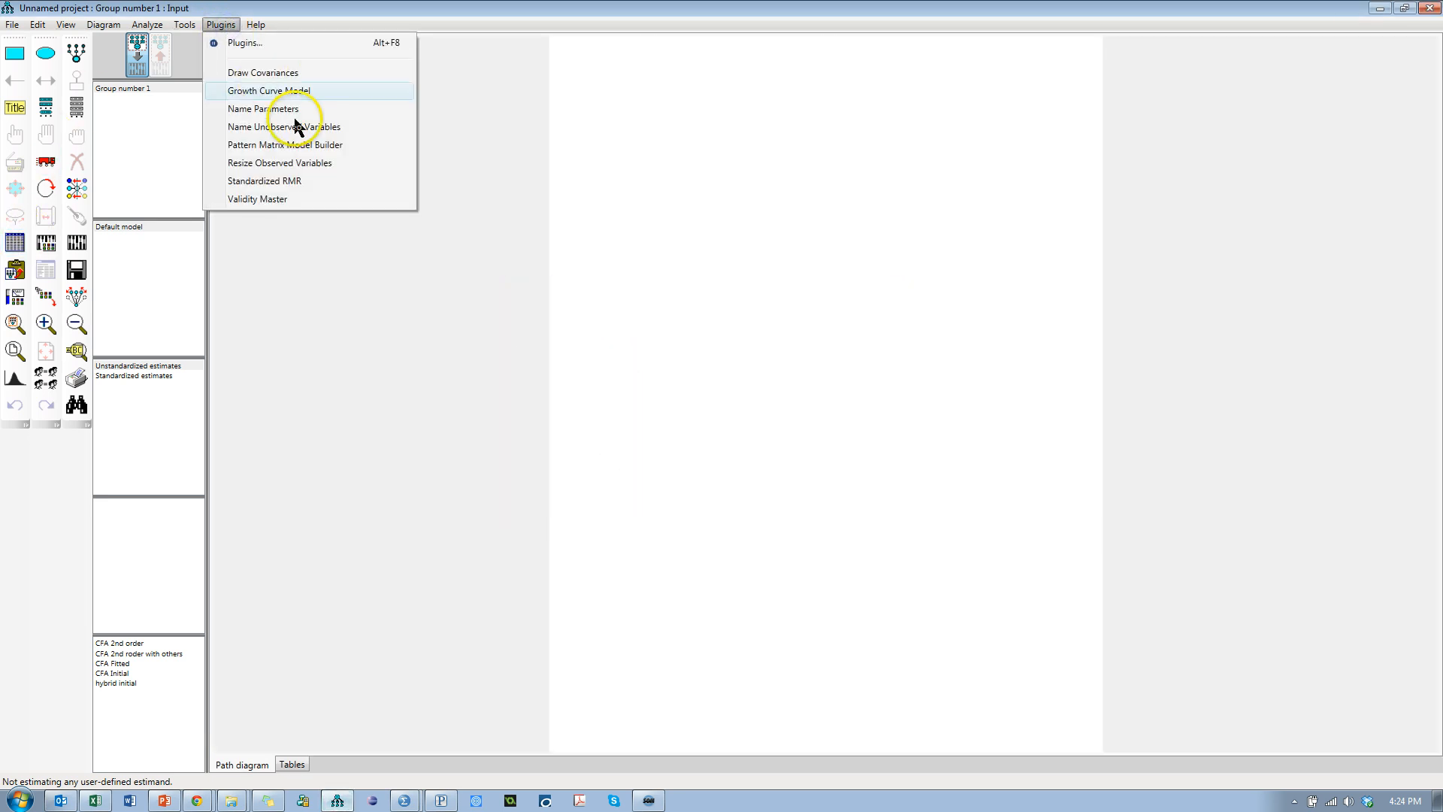
left_click(348, 145)
key("ctrl+v")
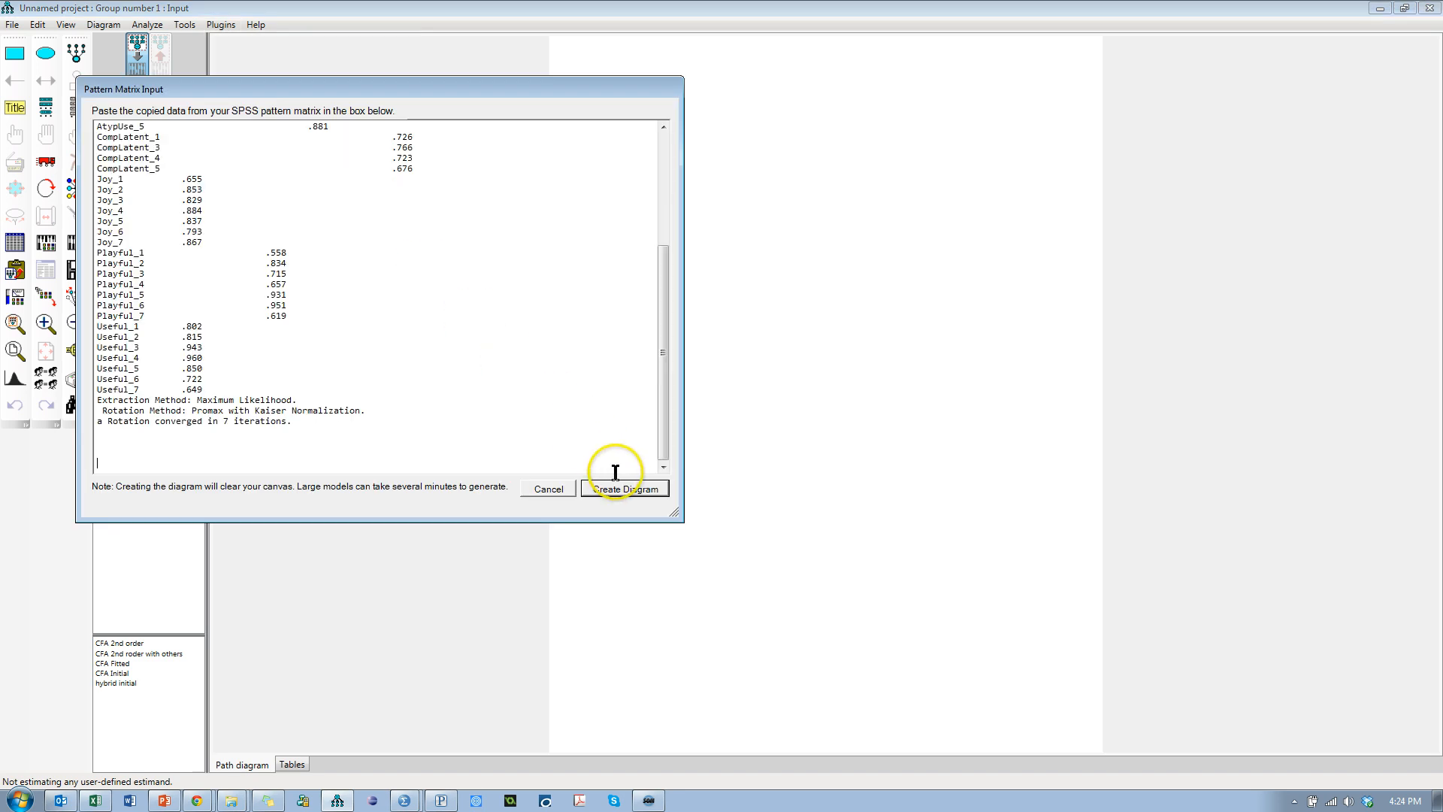
left_click(631, 493)
left_click(1120, 381)
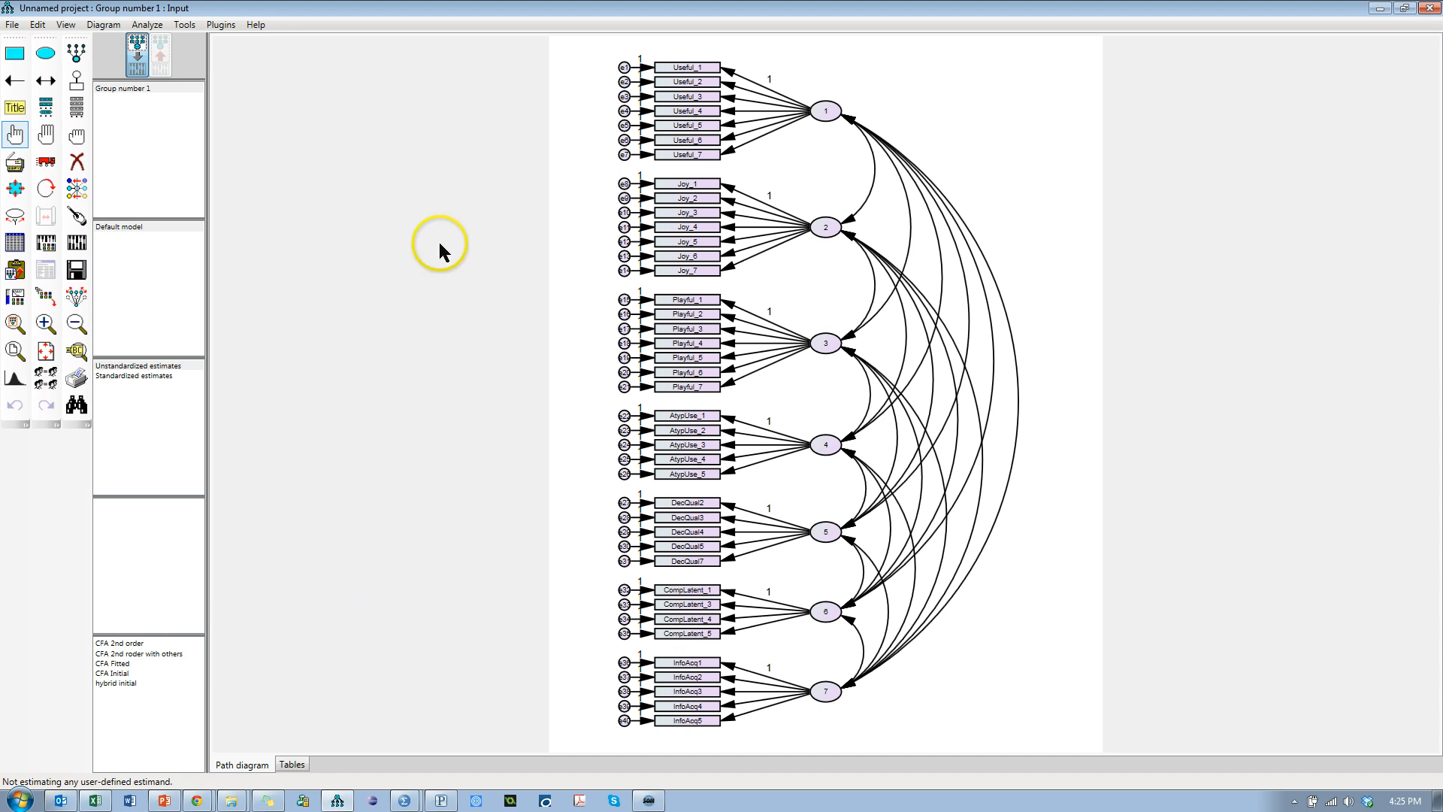
- Compare the Amos diagram with the pattern matrix in the SPSS output viewer, and review the available Amos plugins
left_click(551, 377)
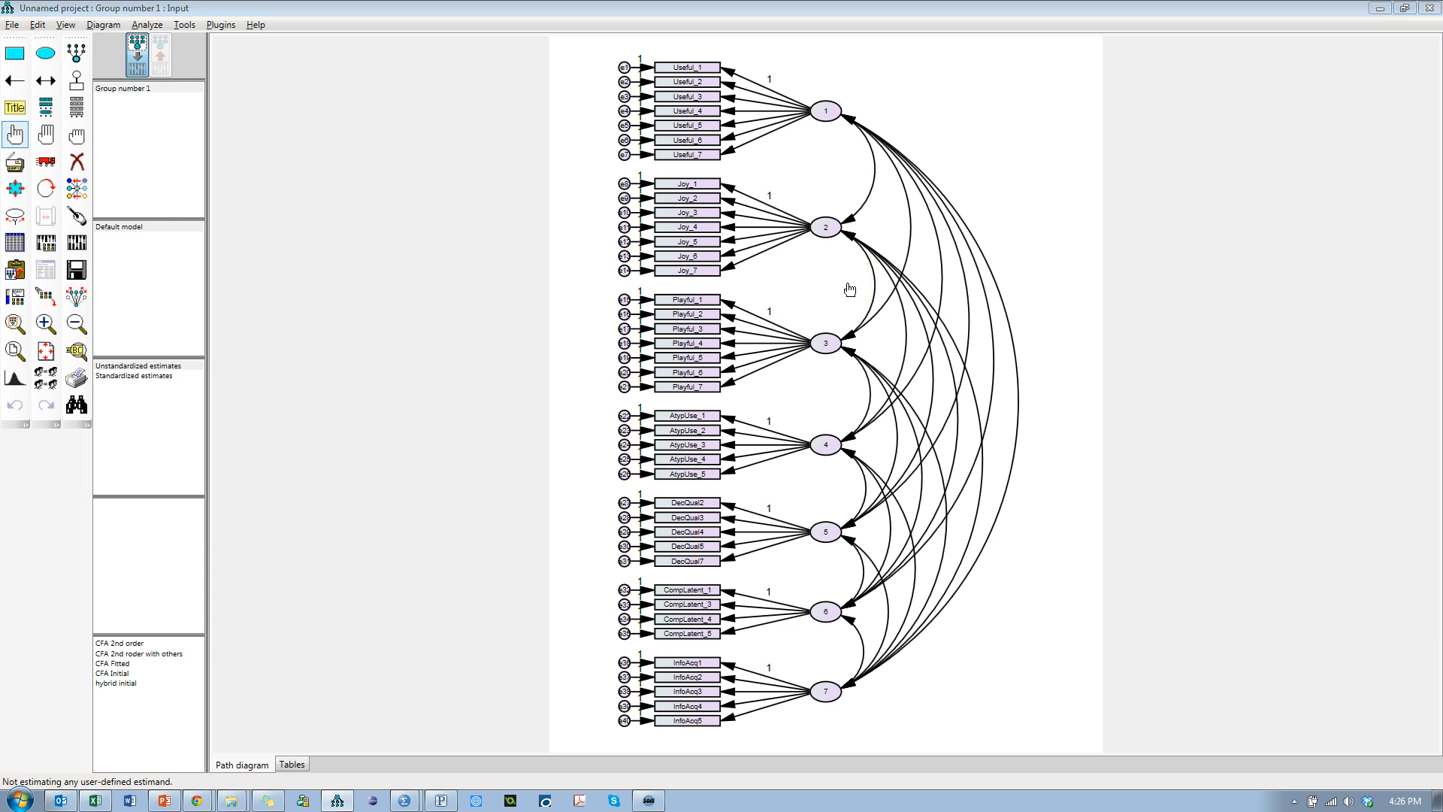
key("alt+Tab")
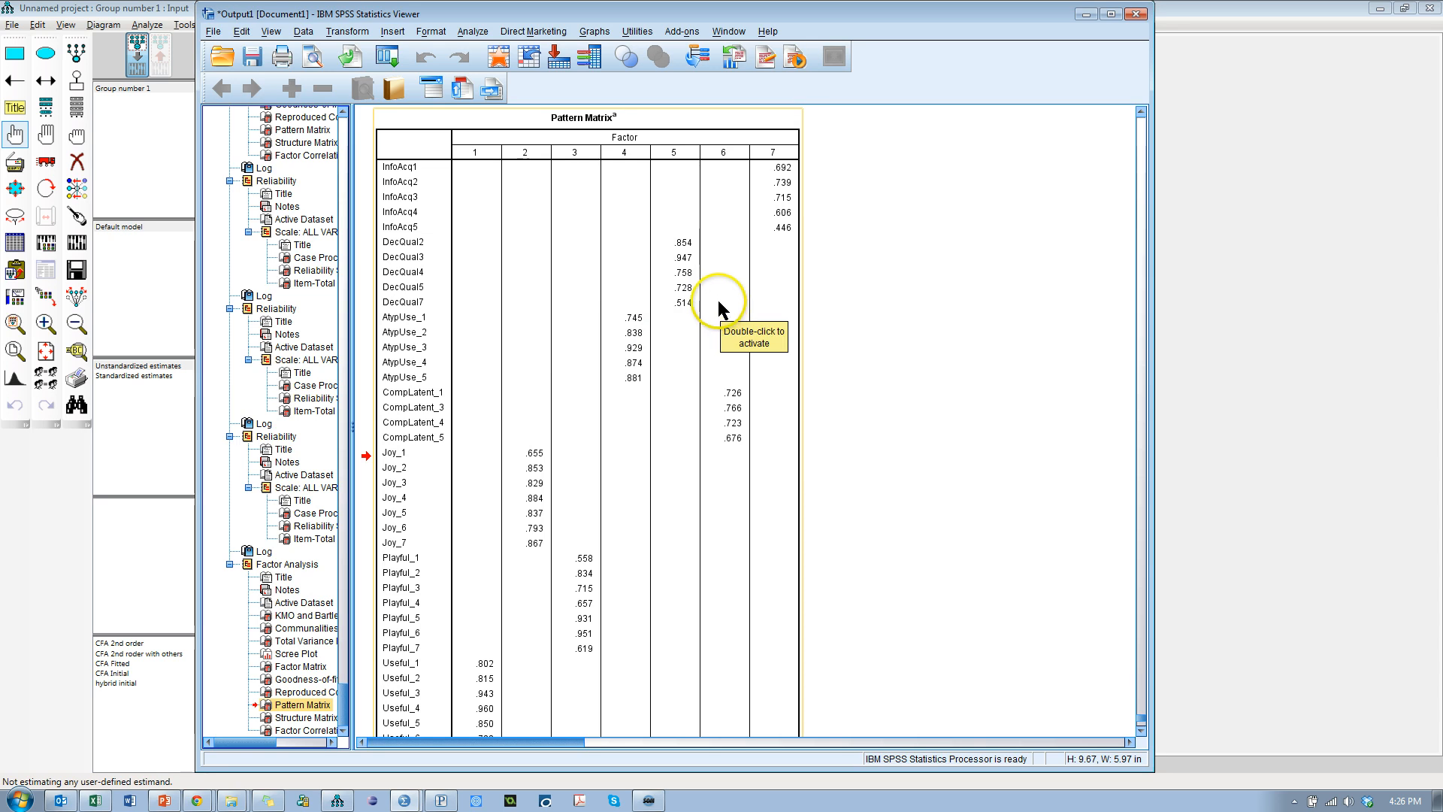
key("alt+Tab")
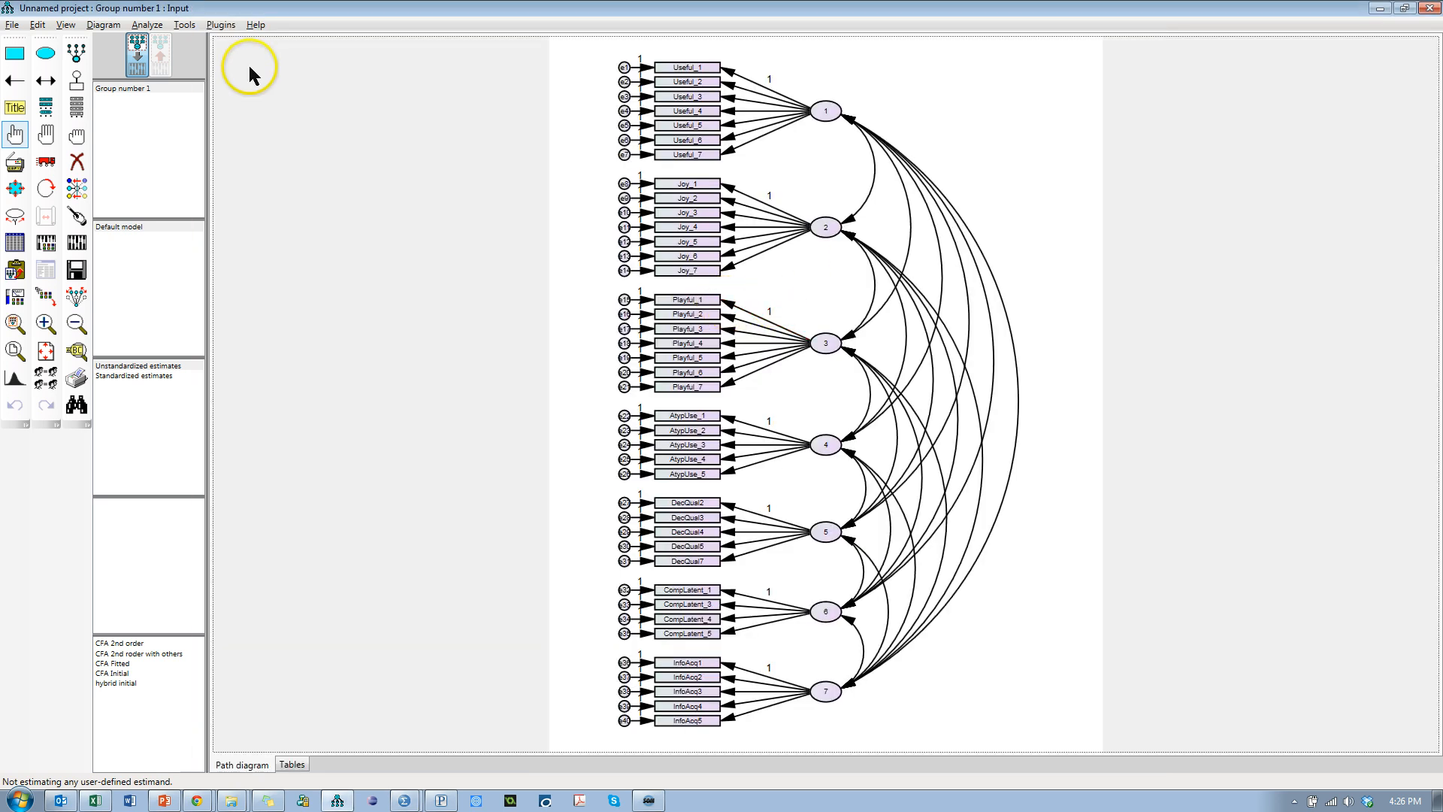
left_click(227, 25)
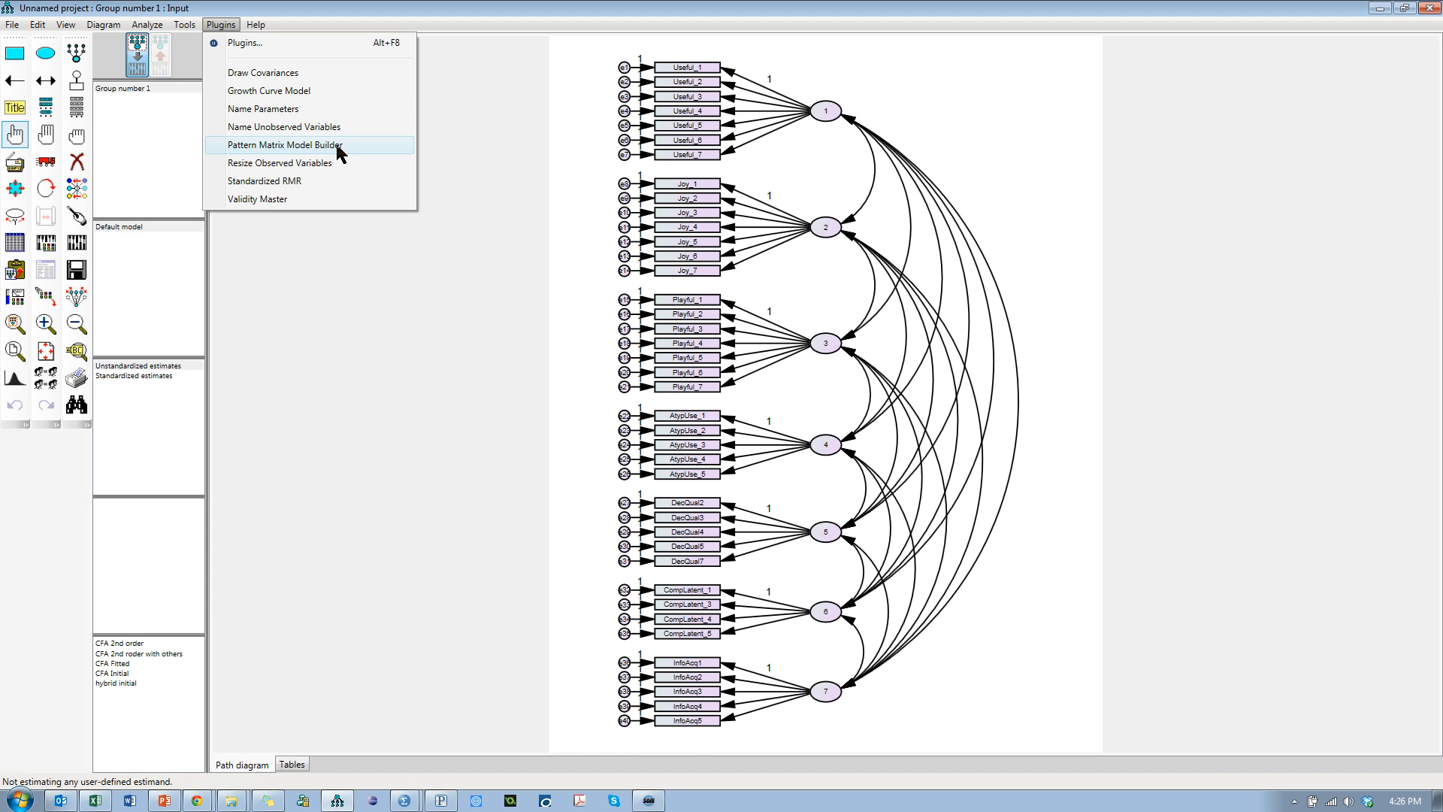
left_click(589, 16)
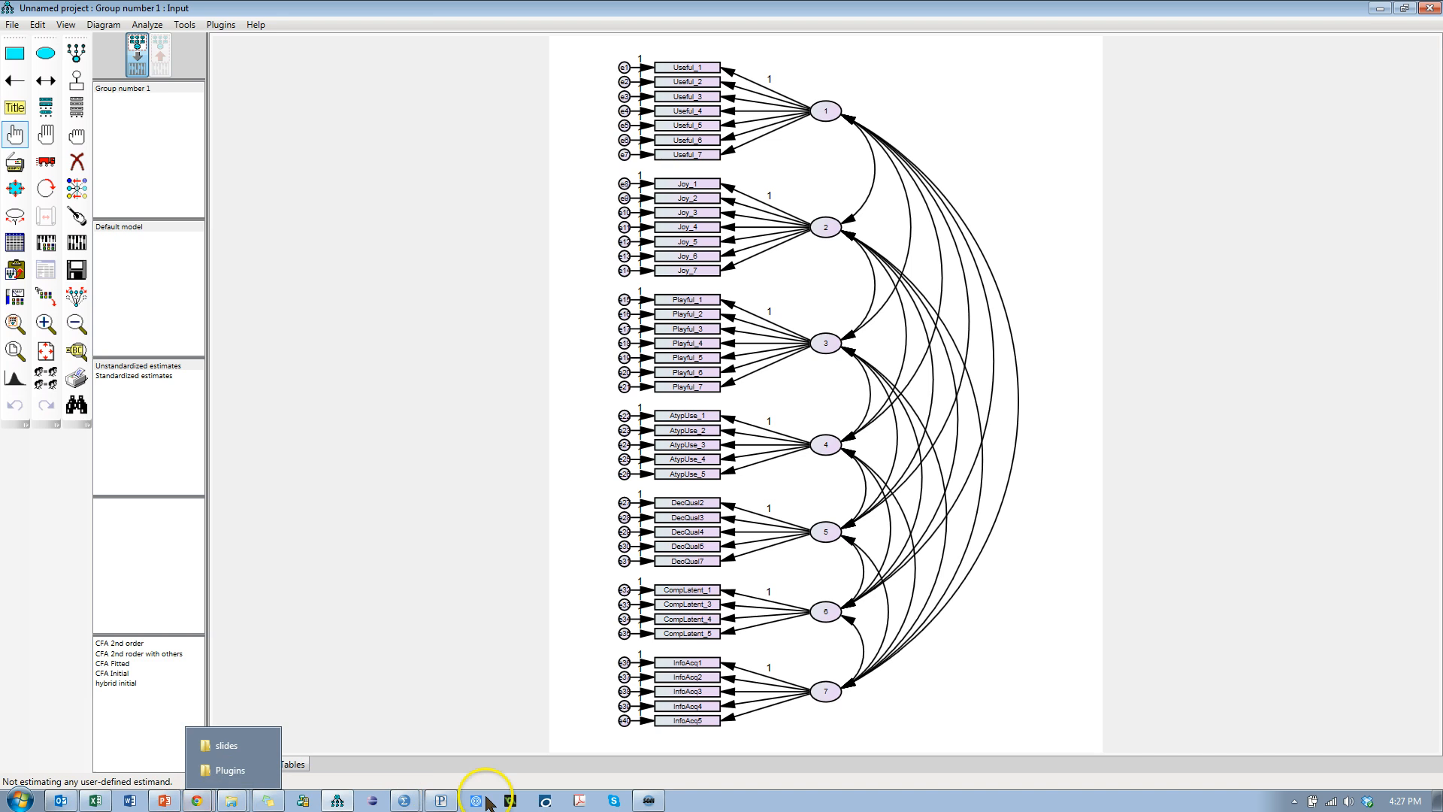
- Switch to Screencast-O-Matic, delete the recording "SEM BootCamp Day 1 Morning", and return to Amos
left_click(644, 803)
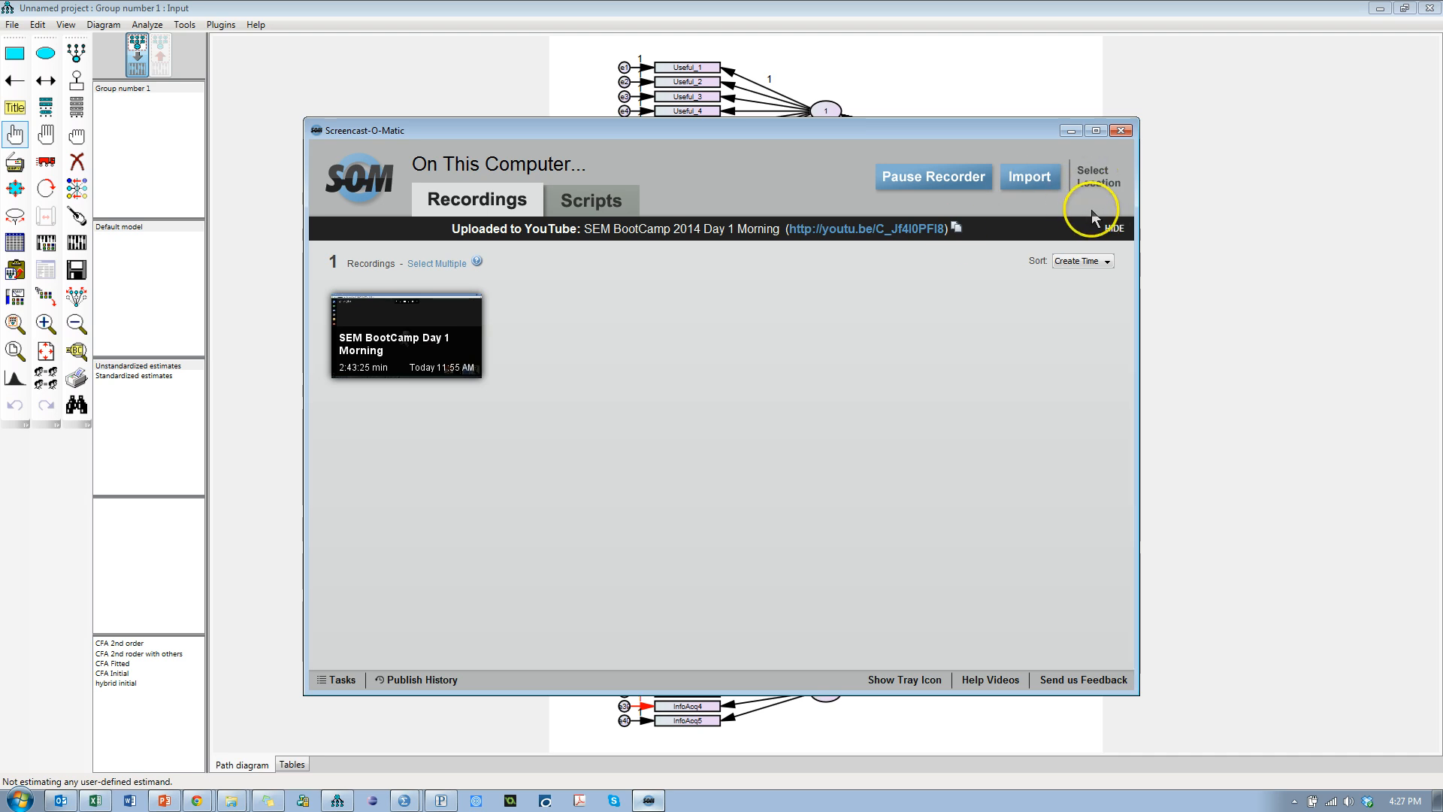
left_click(429, 342)
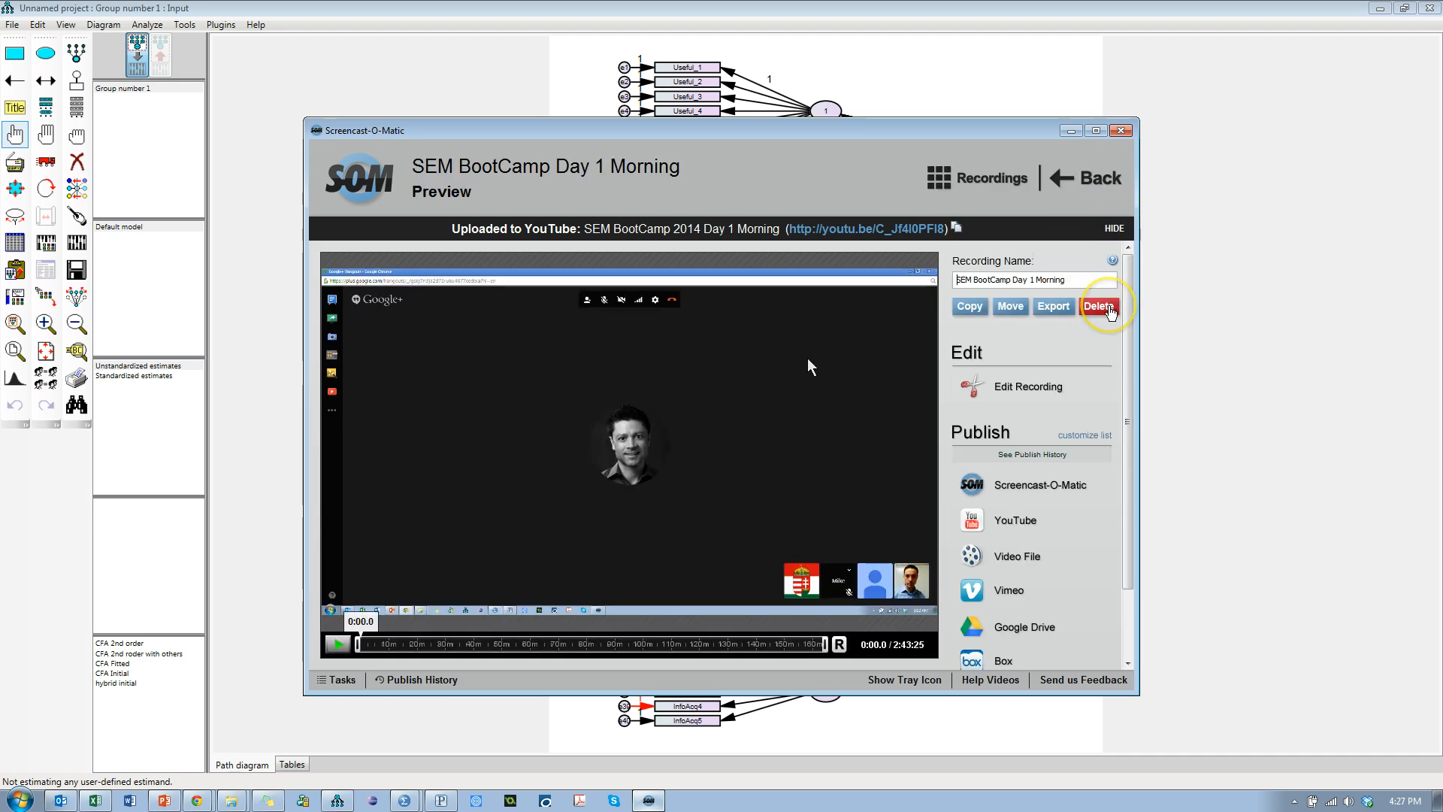
left_click(1105, 307)
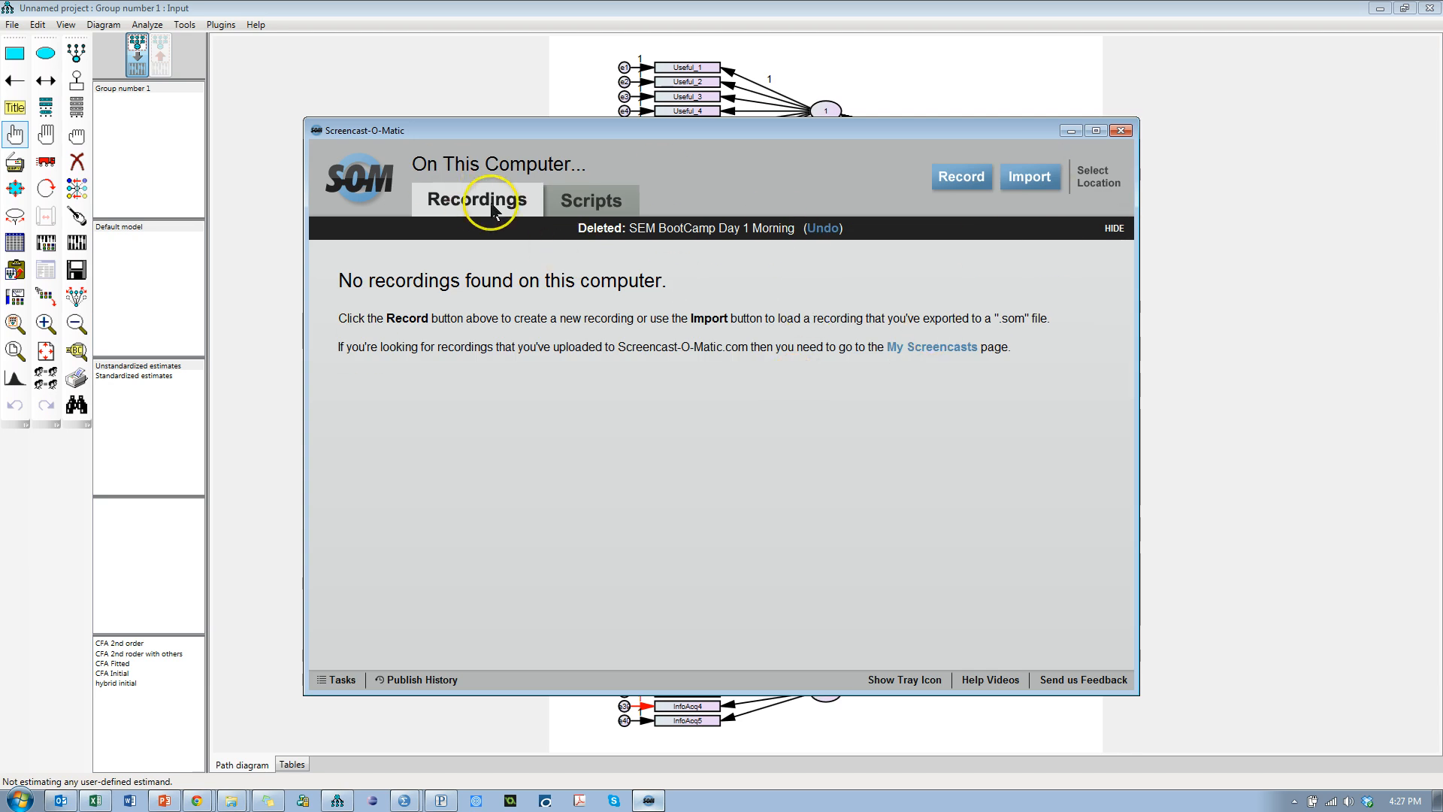
left_click(1073, 131)
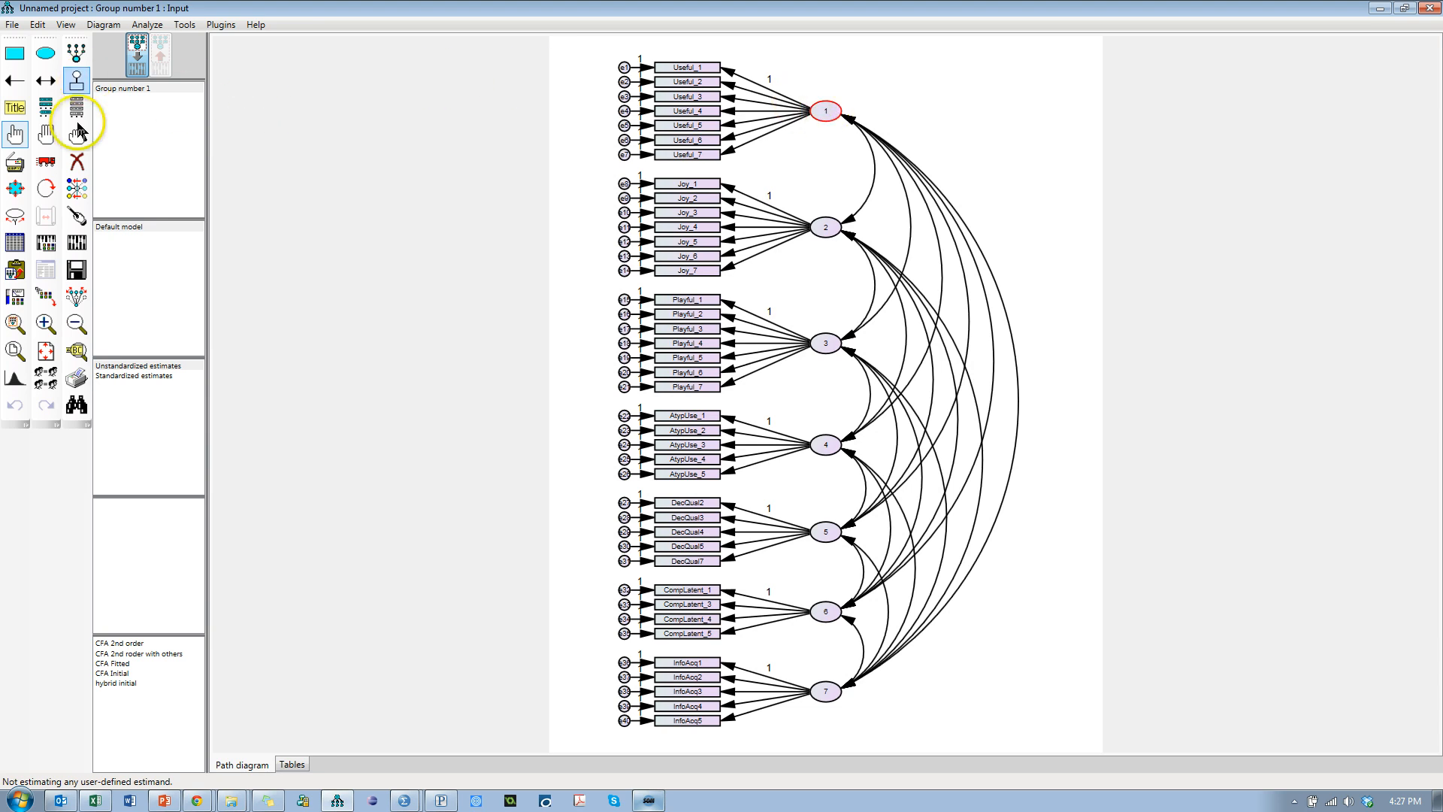
- Rename latent factor 1 as Useful and latent factor 2 as Joy in the path diagram
left_click(14, 135)
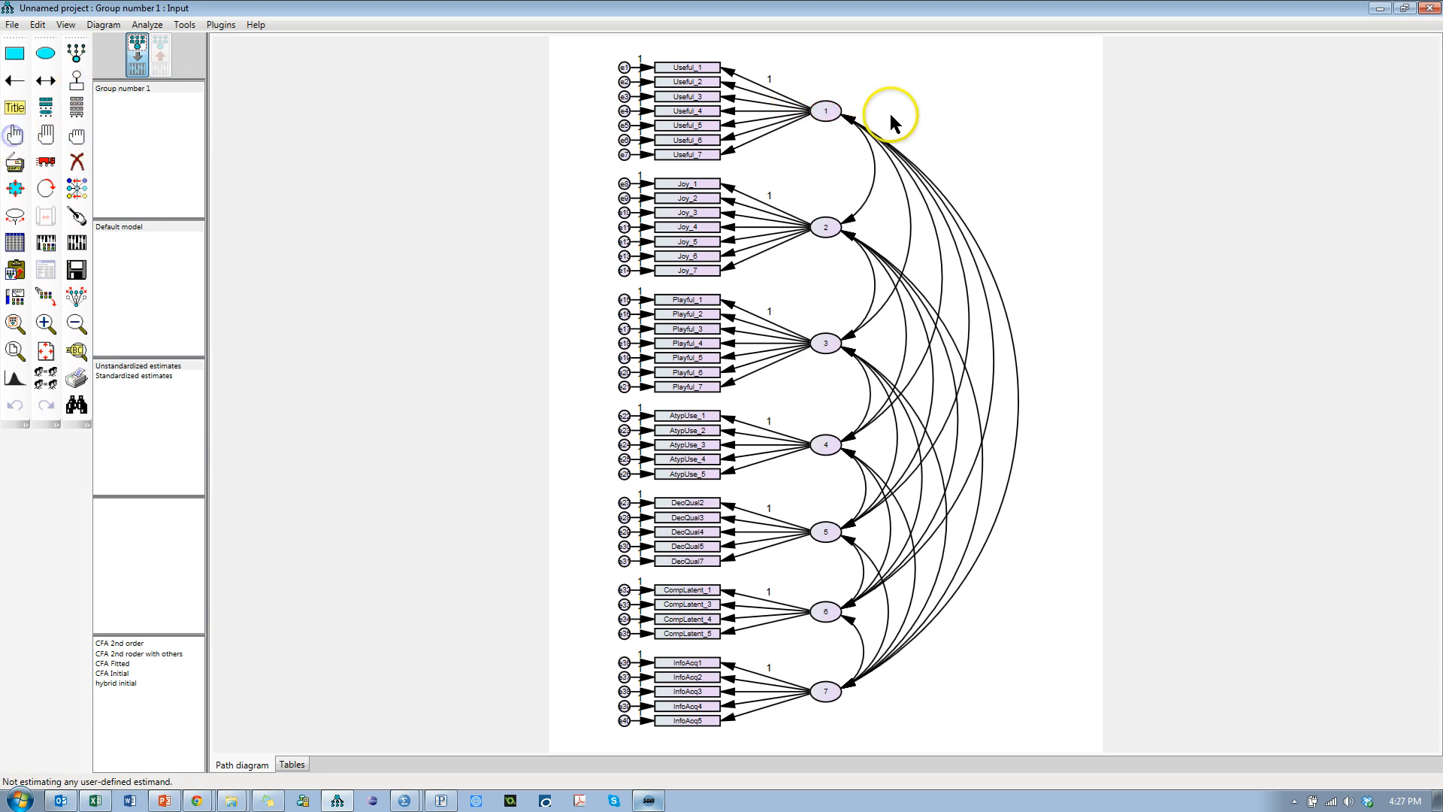
double_click(829, 114)
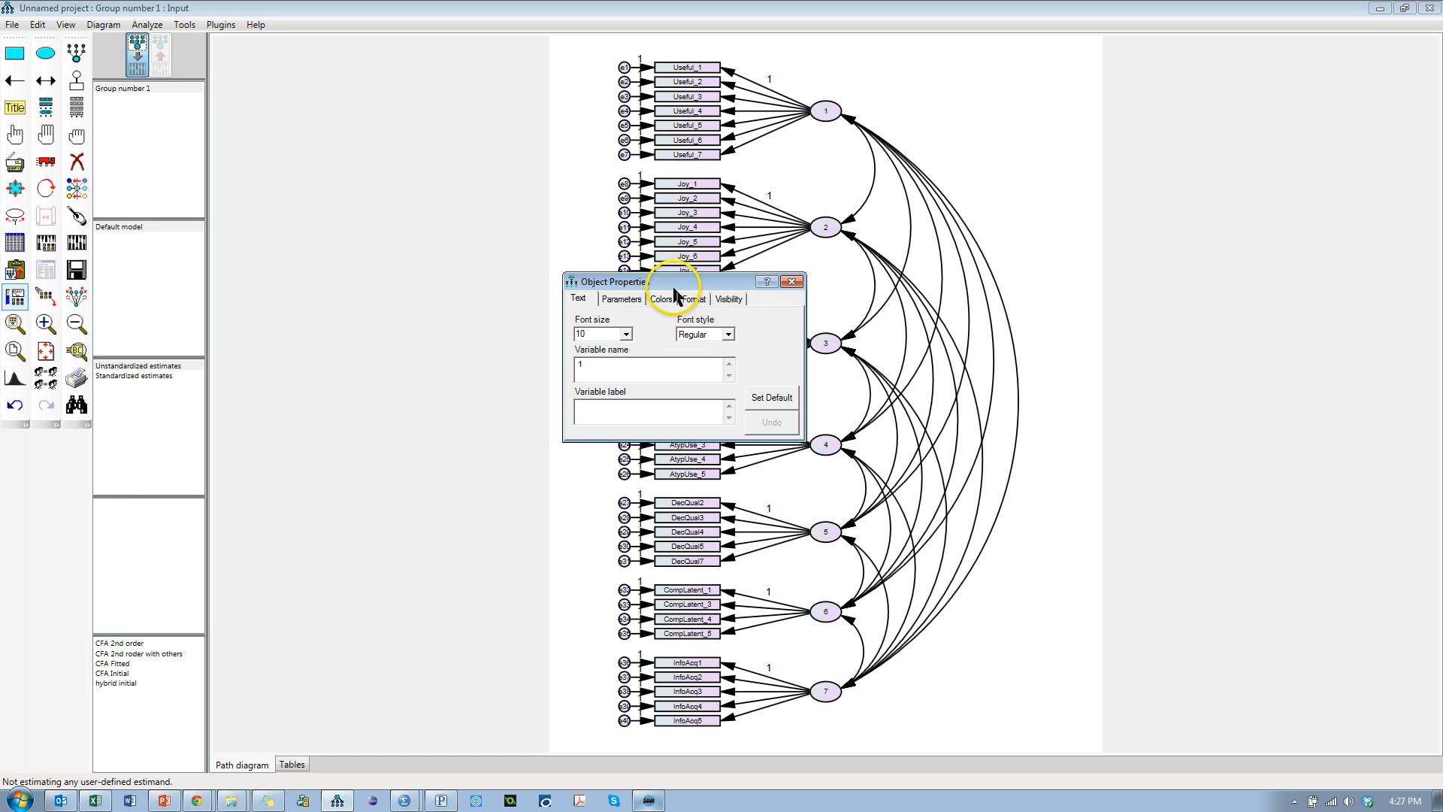
left_click_drag(688, 281, 438, 158)
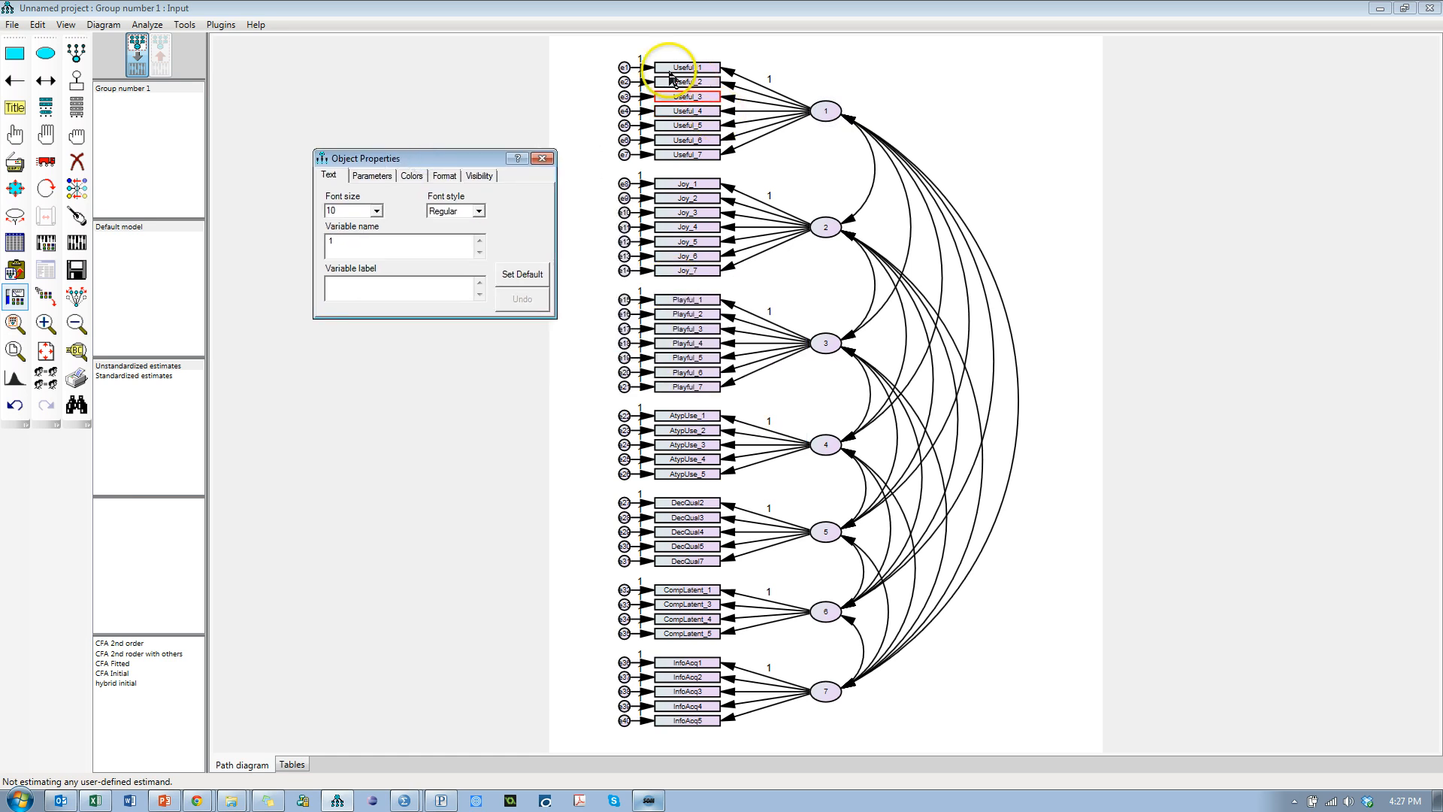
left_click_drag(382, 242, 293, 244)
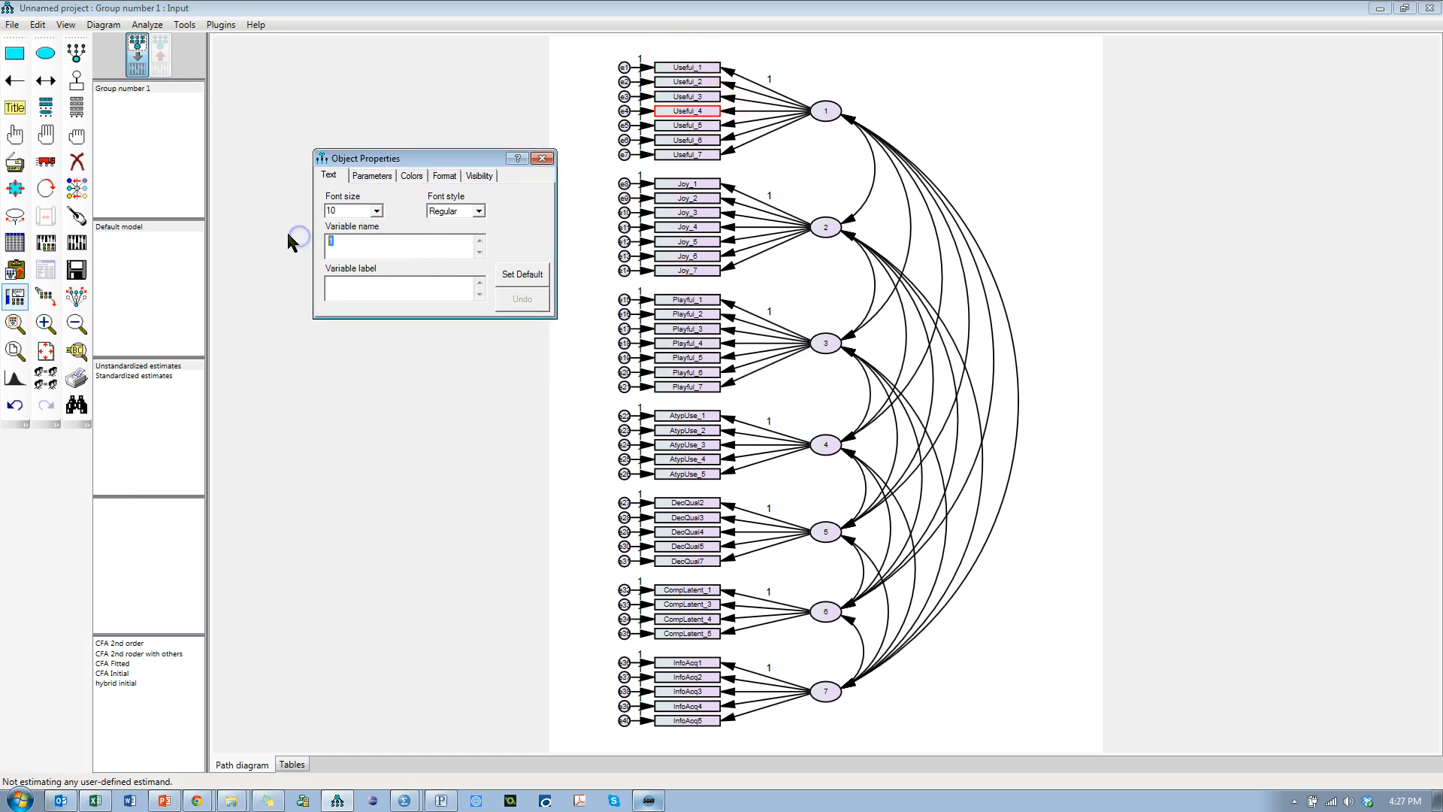
type("Useful")
left_click(823, 229)
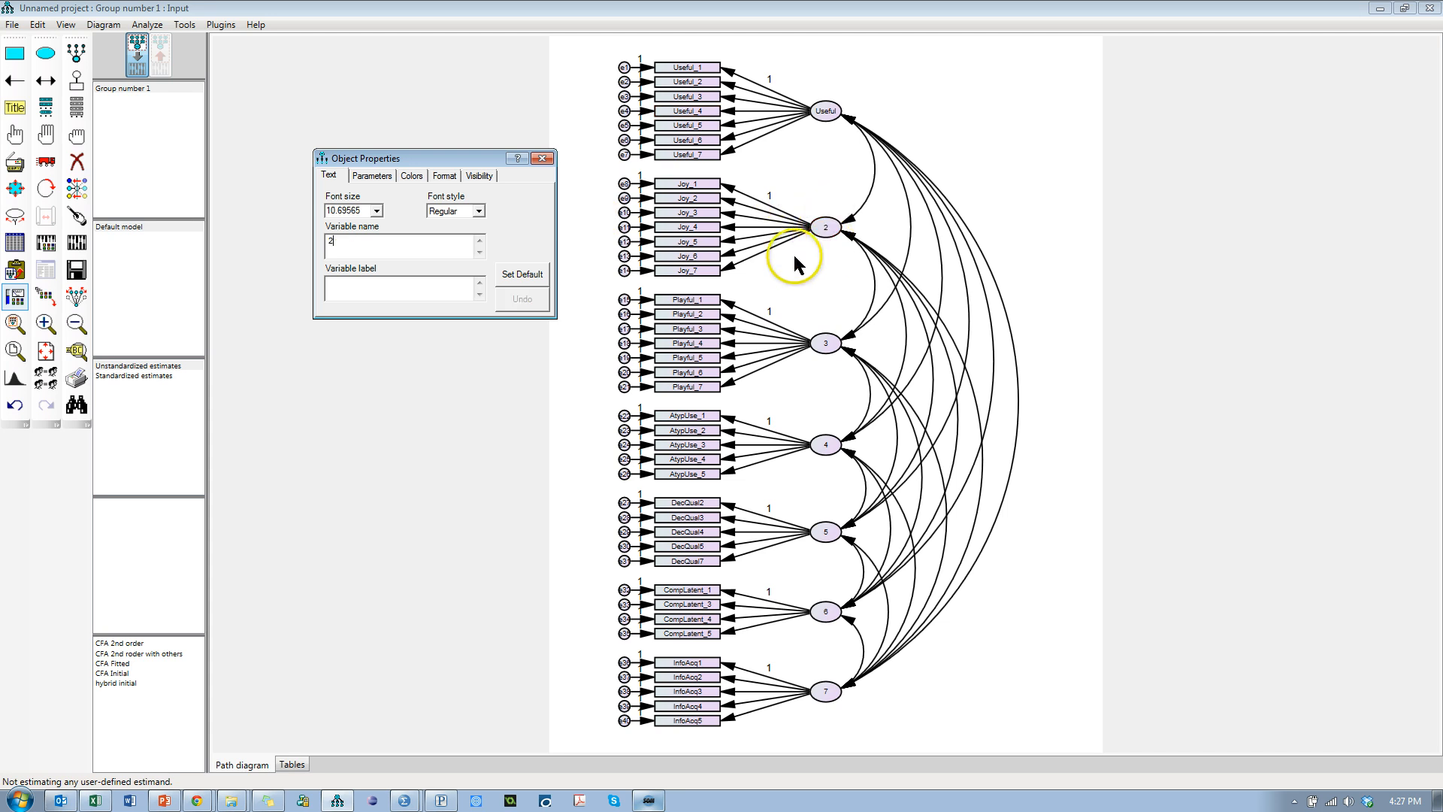
double_click(382, 248)
type("Joy")
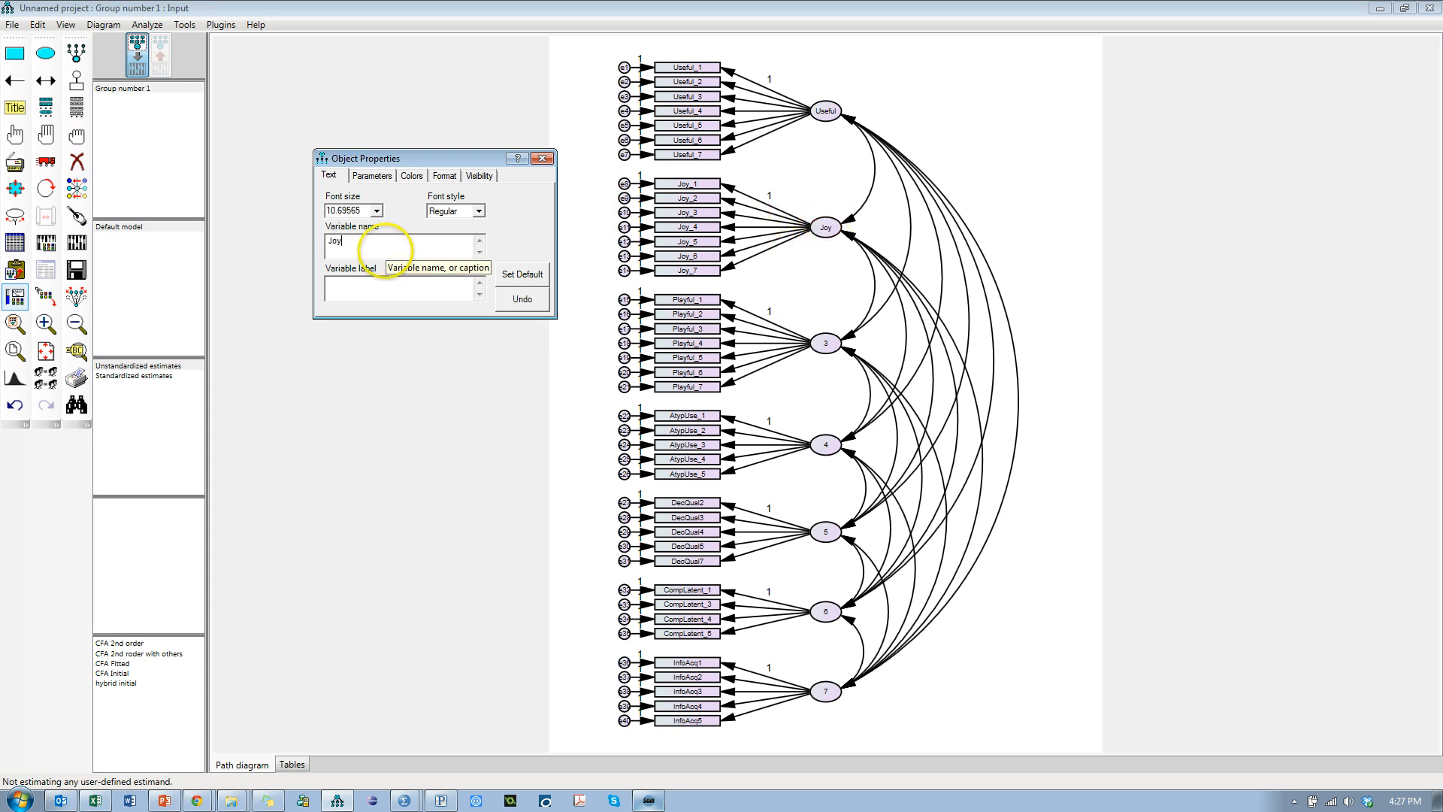
- Rename latent factor 3 as Playful and latent factor 4 as AtypicalUse
left_click(825, 343)
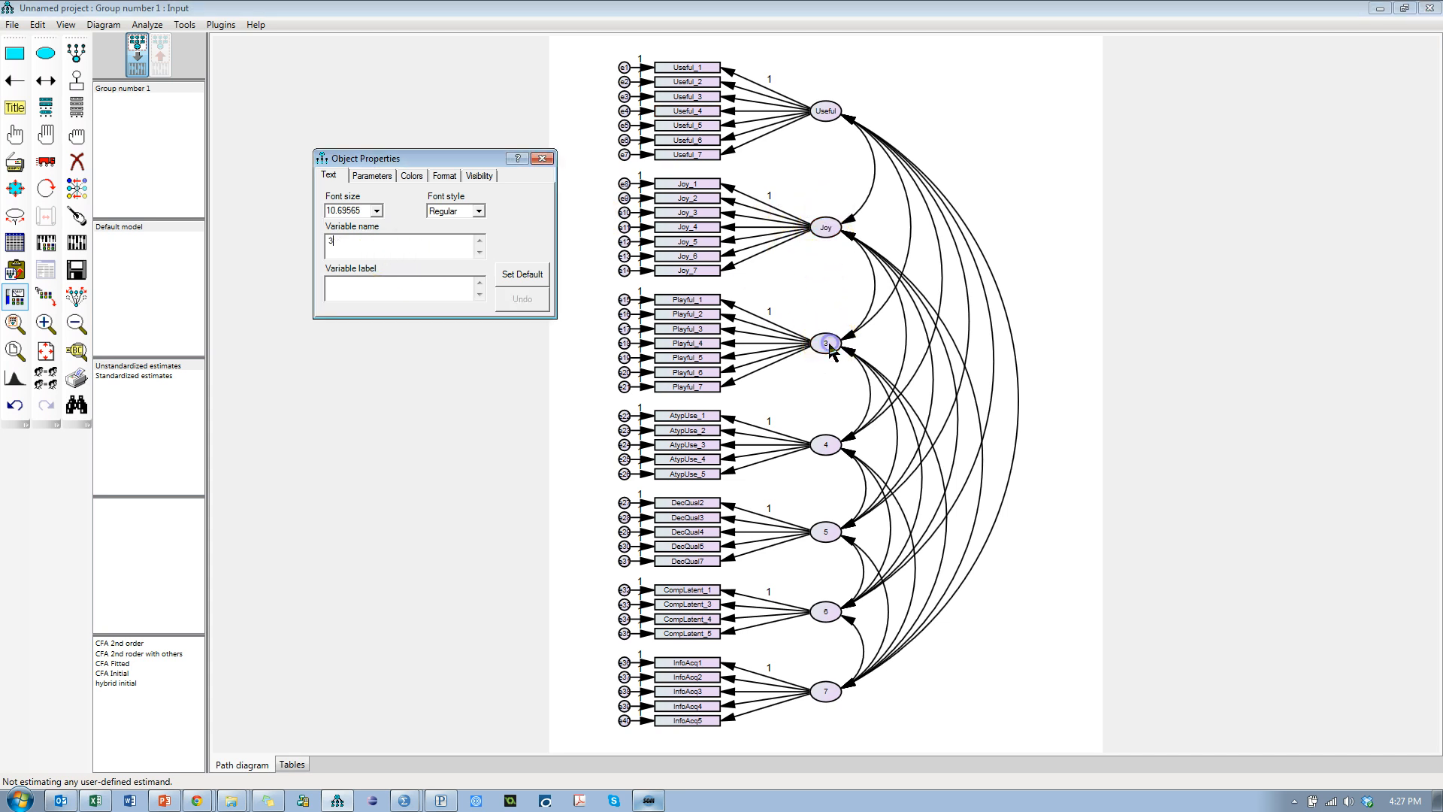
left_click_drag(355, 245, 304, 238)
type("Playful")
left_click(825, 445)
left_click_drag(373, 238, 313, 240)
type("AtypicalUse")
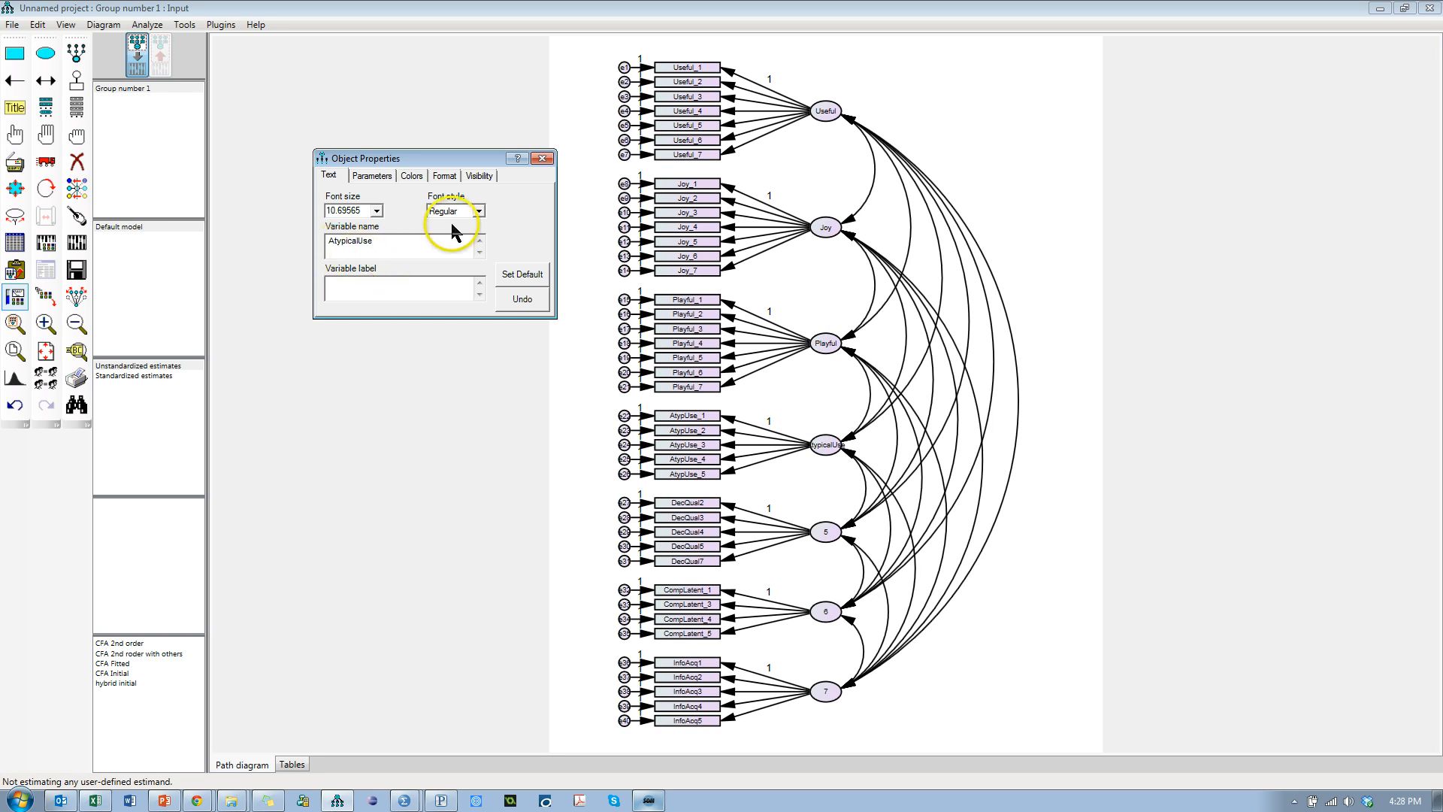
- Rename latent factor 5, measured by the DecQual items, as DecQual
left_click(826, 531)
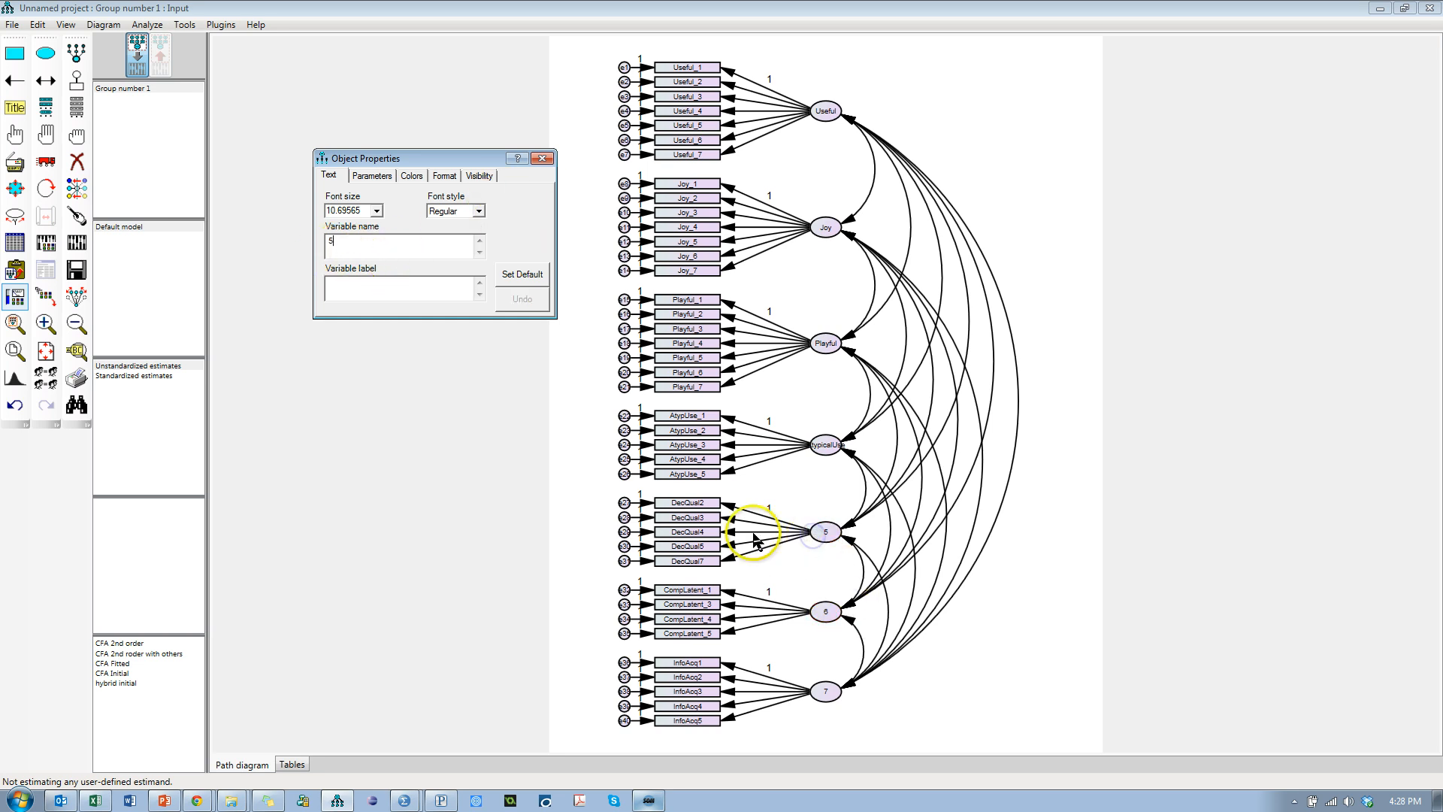
left_click_drag(357, 250, 312, 254)
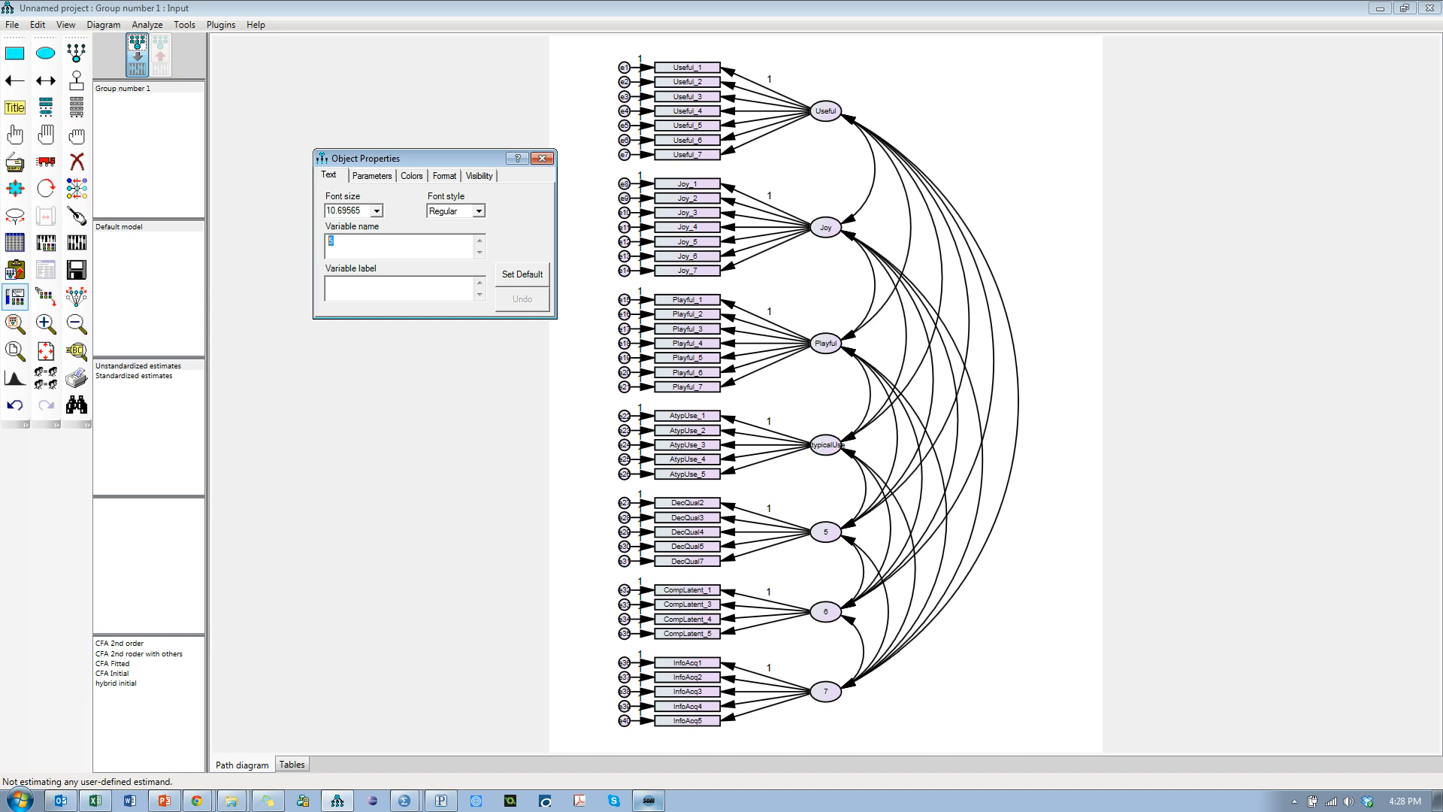
type("DecQual")
- Rename latent factor 6, measured by the CompLatent items, as CompUse and latent factor 7 as InfoAcq, and close the object properties
left_click(825, 611)
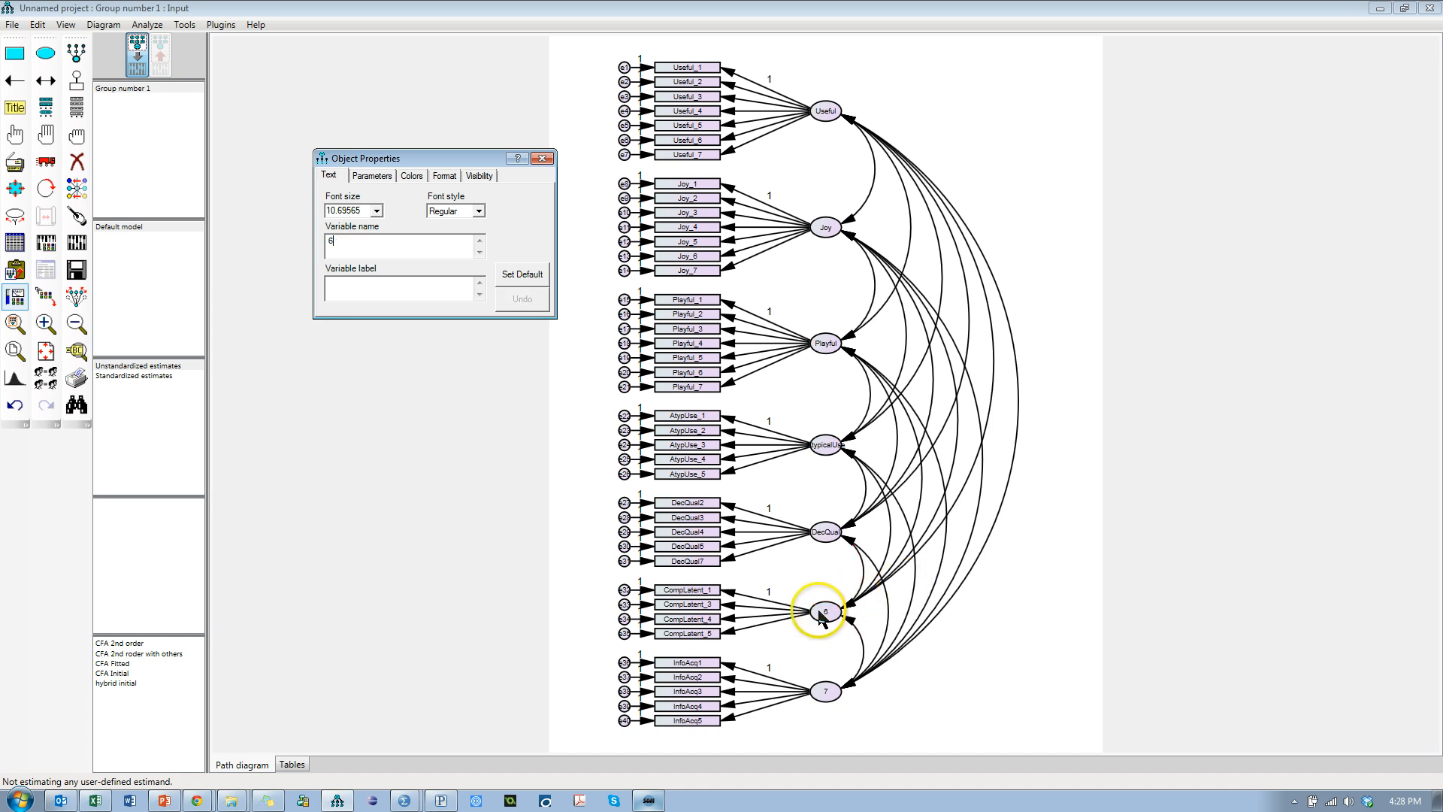
left_click_drag(370, 241, 247, 231)
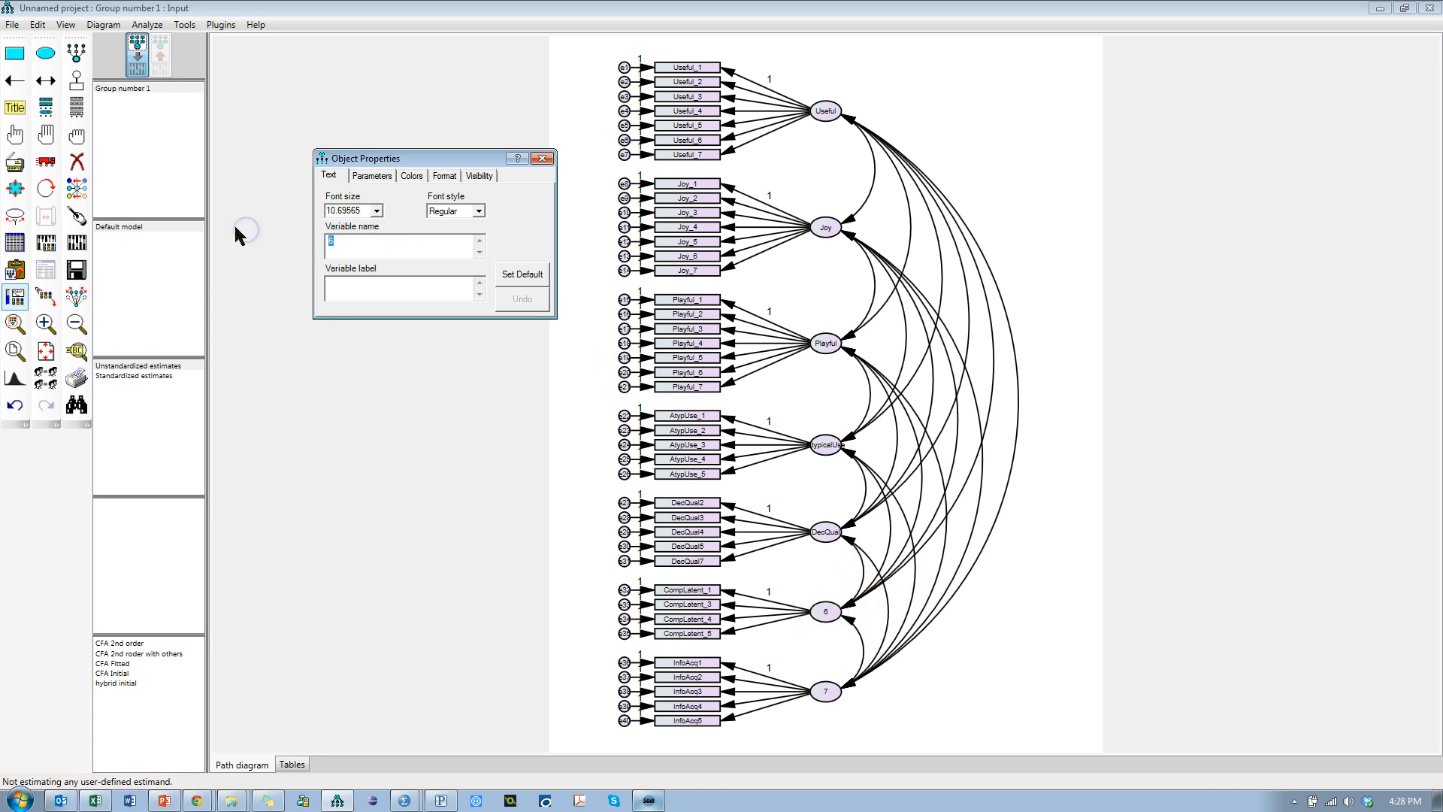
type("CompUse")
left_click(824, 696)
double_click(328, 242)
type("InfoAcq")
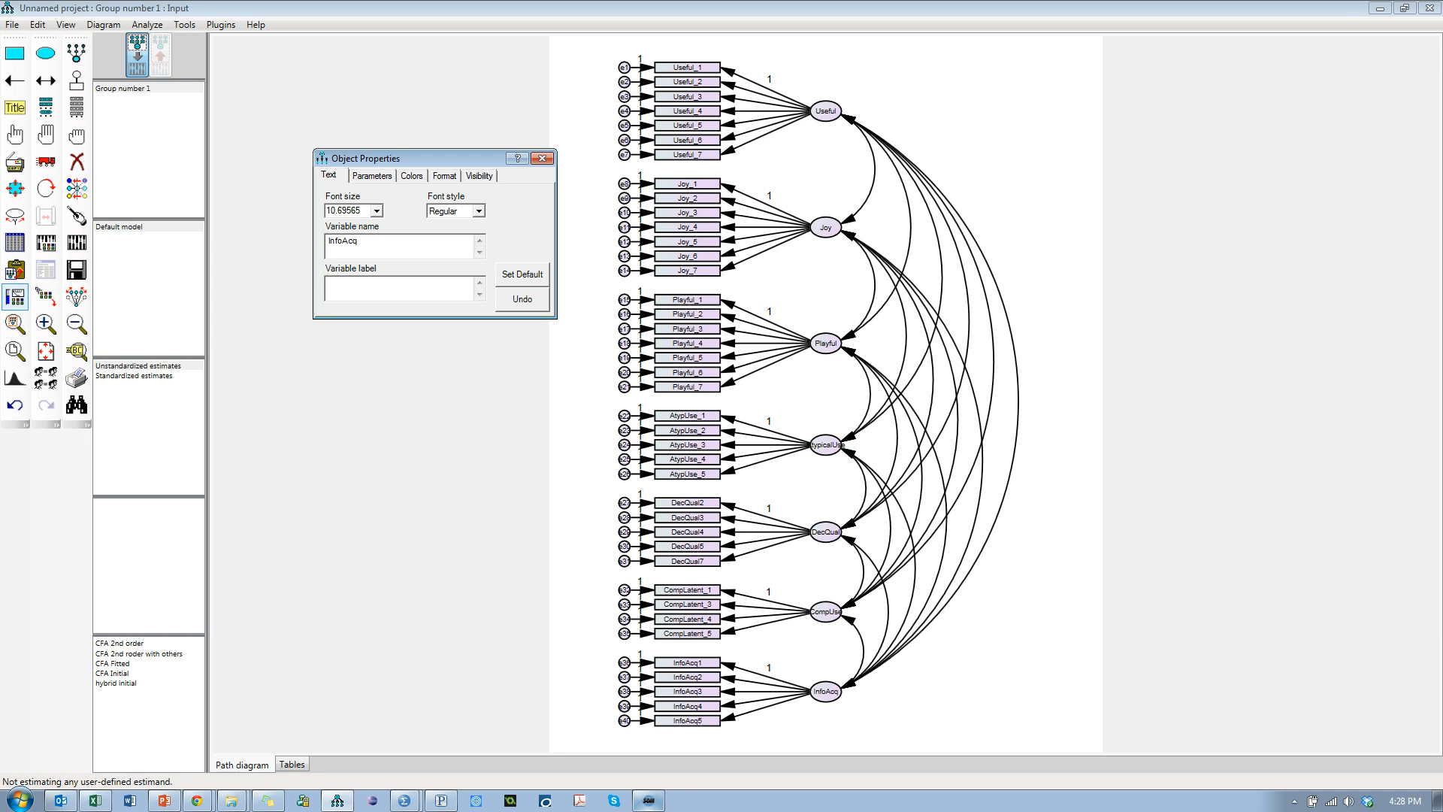
left_click(542, 157)
scroll(851, 285, "up", 4)
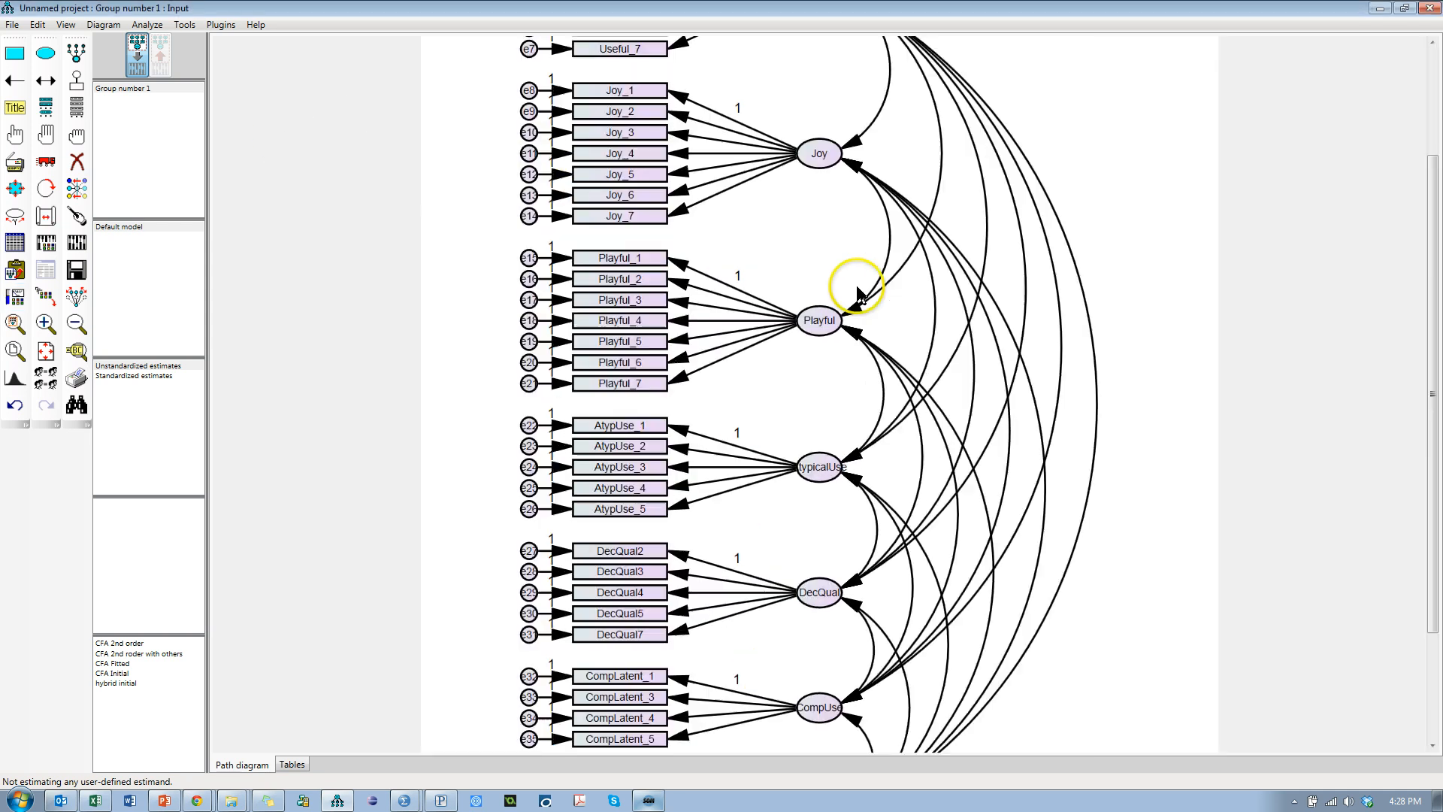
scroll(853, 289, "down", 4)
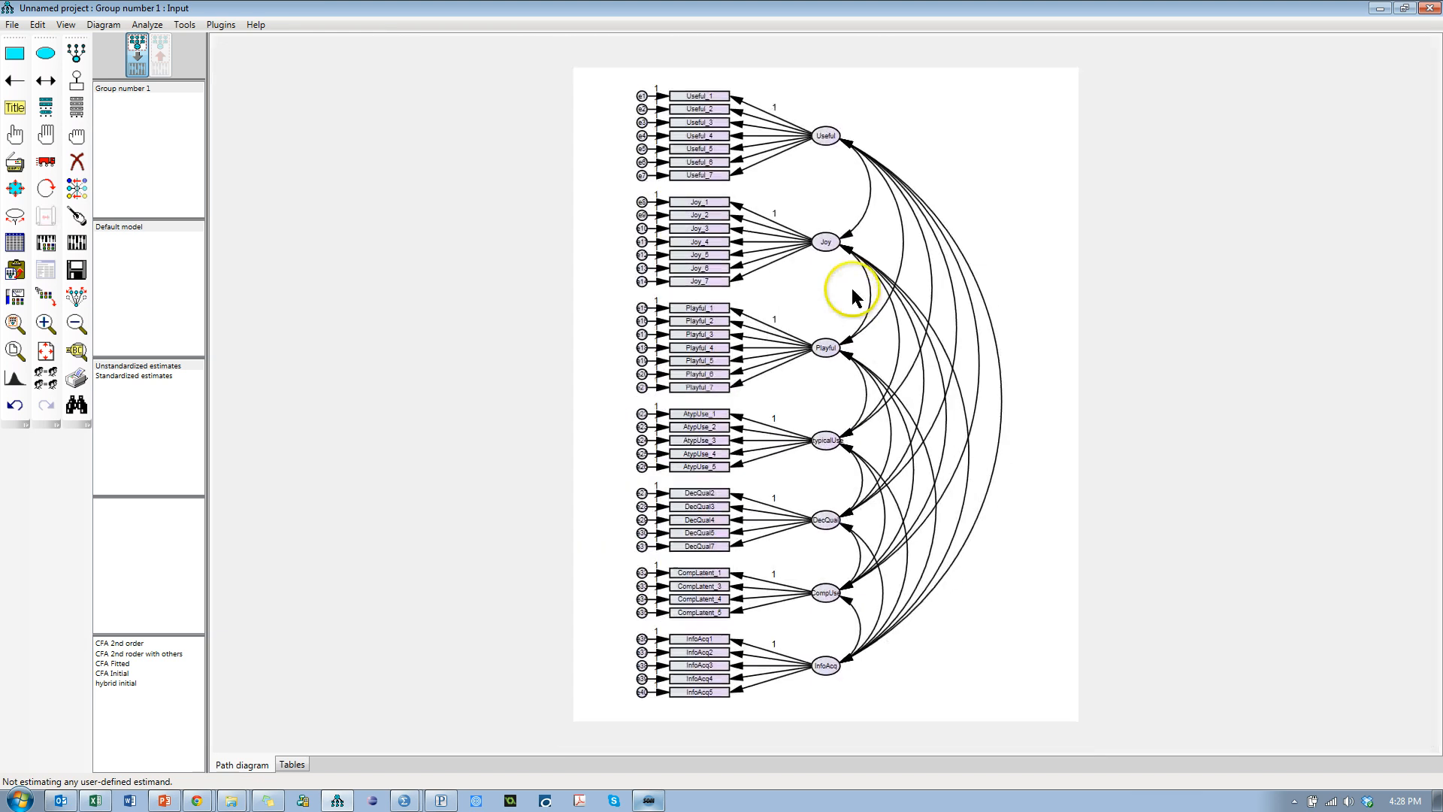
scroll(854, 290, "up", 3)
scroll(854, 290, "down", 3)
scroll(854, 289, "up", 1)
scroll(854, 295, "up", 1)
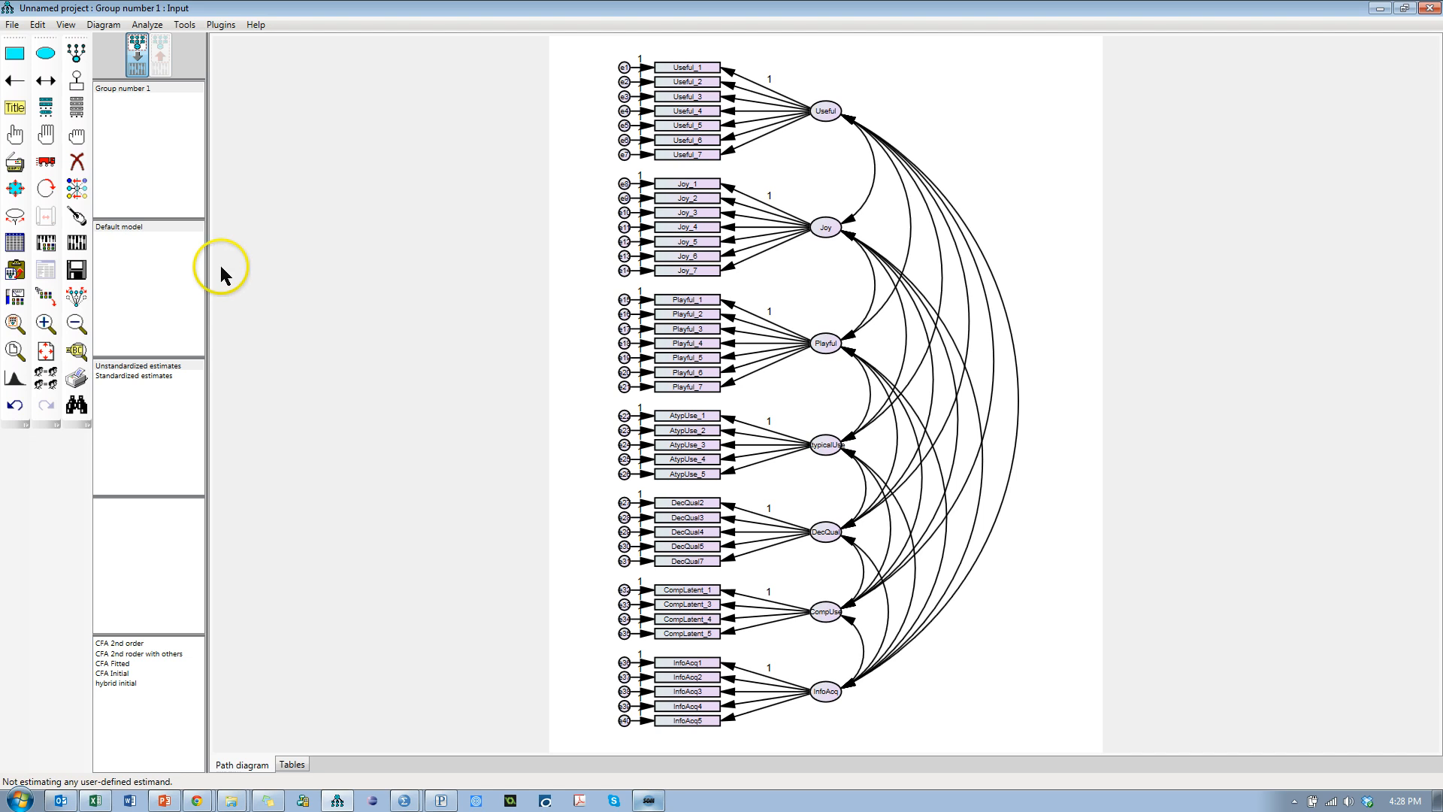
- Save the model as CFA Initial.amw in Dropbox's SEM Boot Camp BYU\AMOS folder, replacing the existing file
left_click(75, 269)
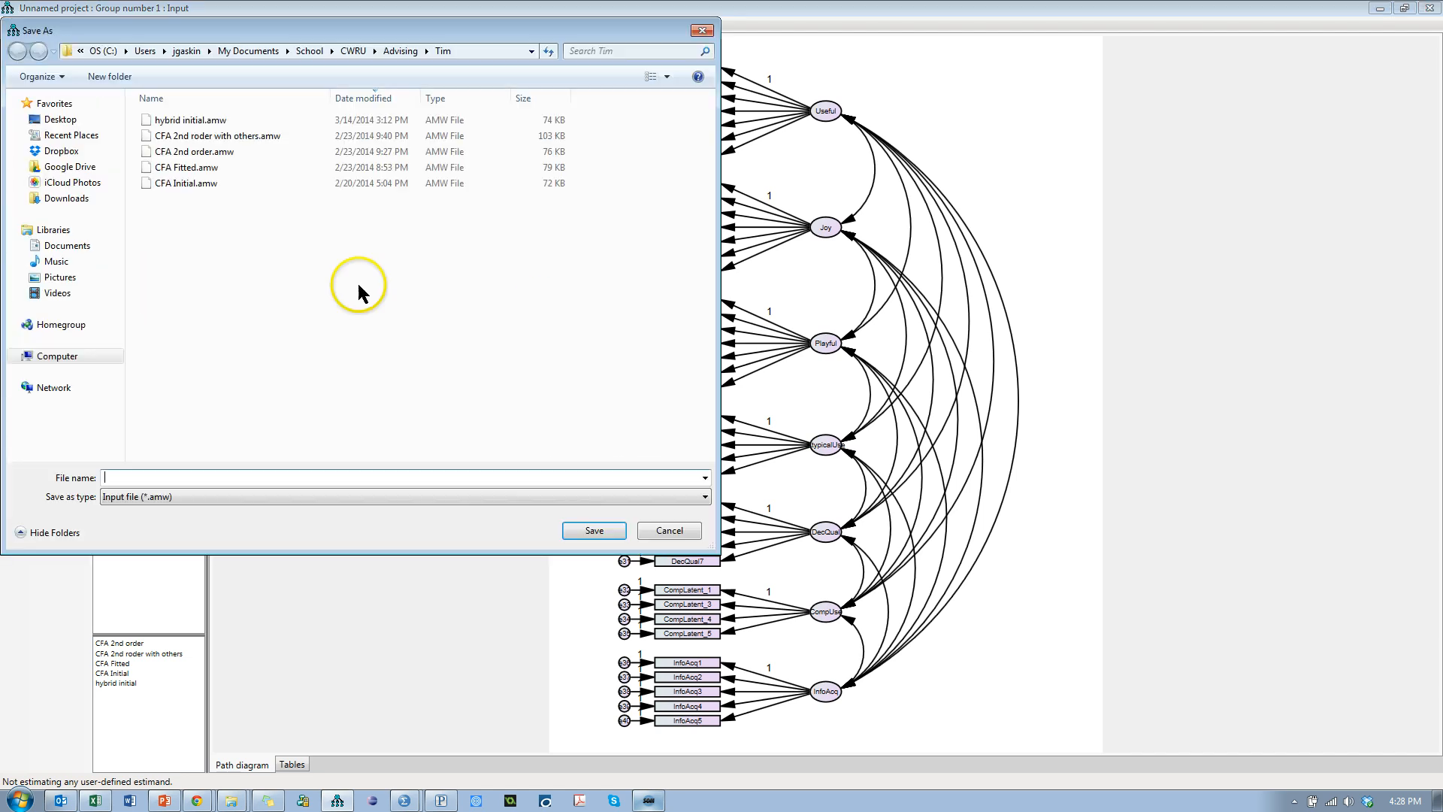
left_click_drag(430, 30, 519, 50)
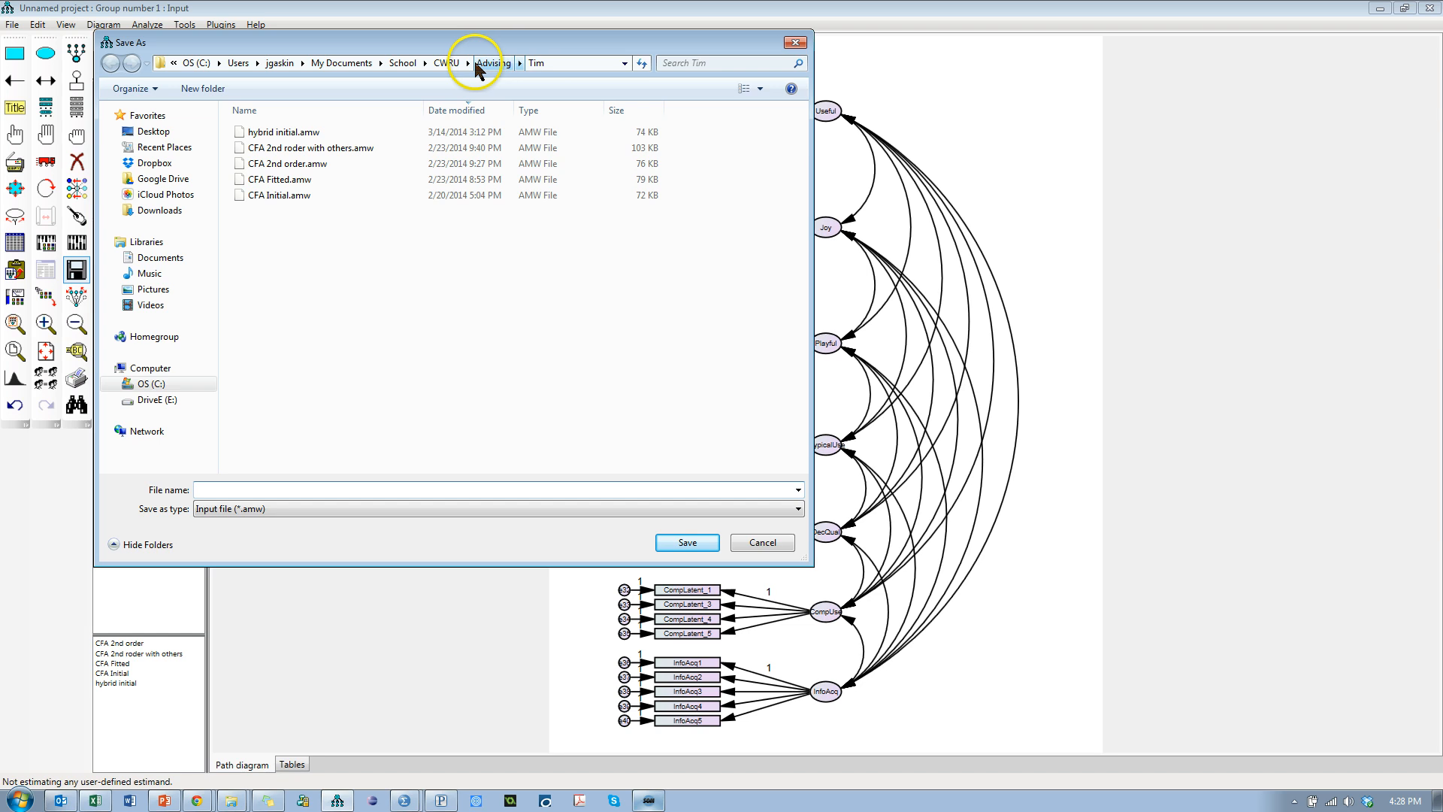
left_click(155, 163)
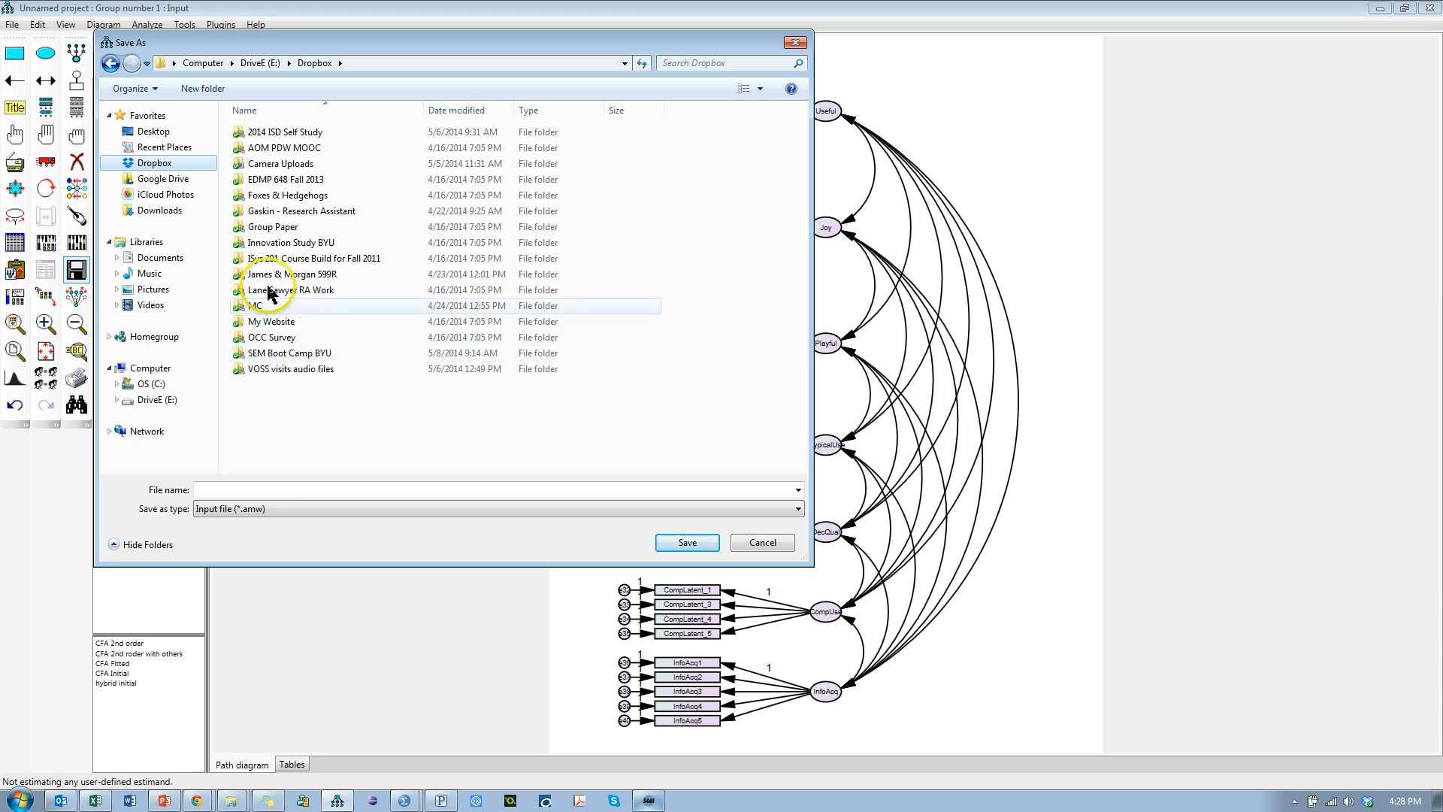
double_click(280, 353)
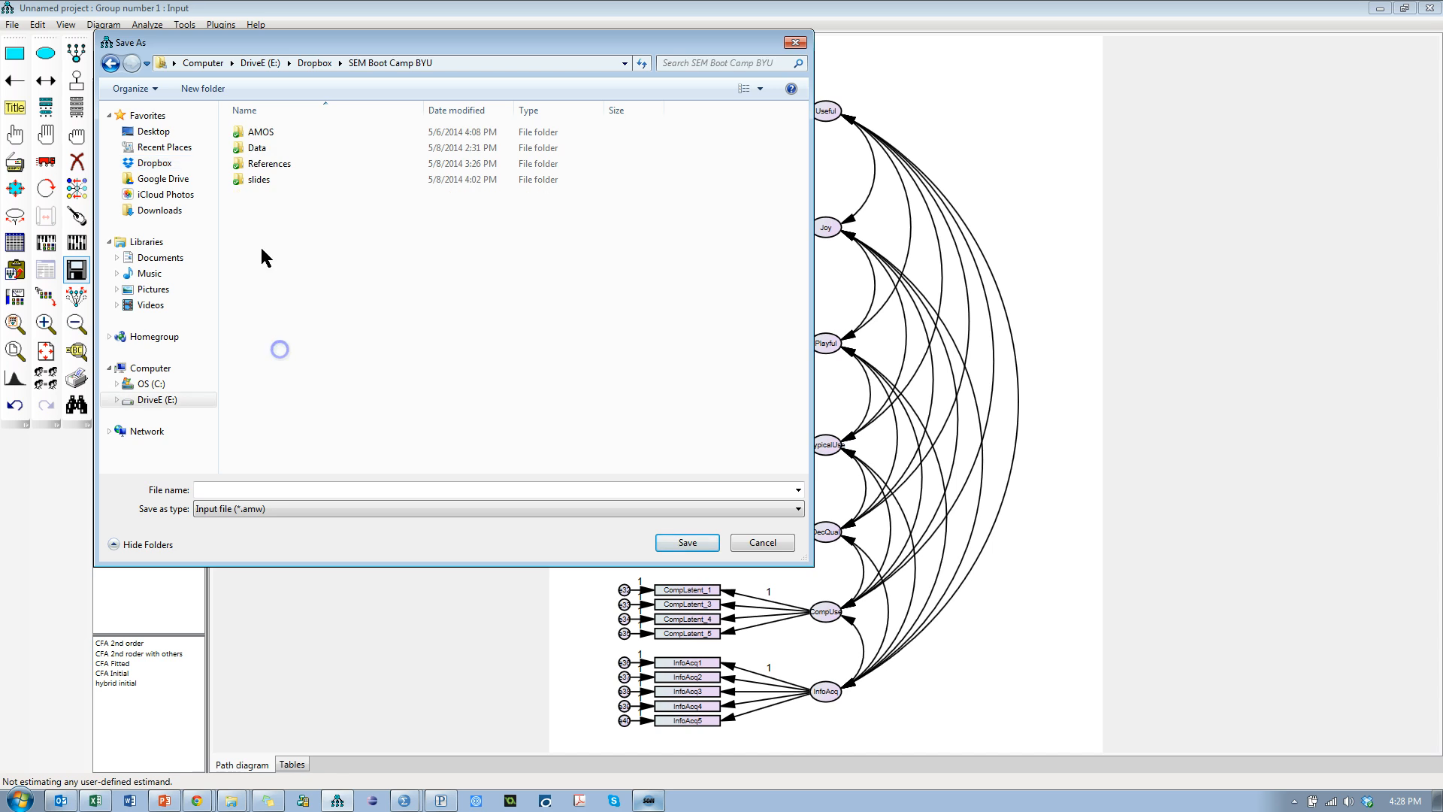
double_click(261, 134)
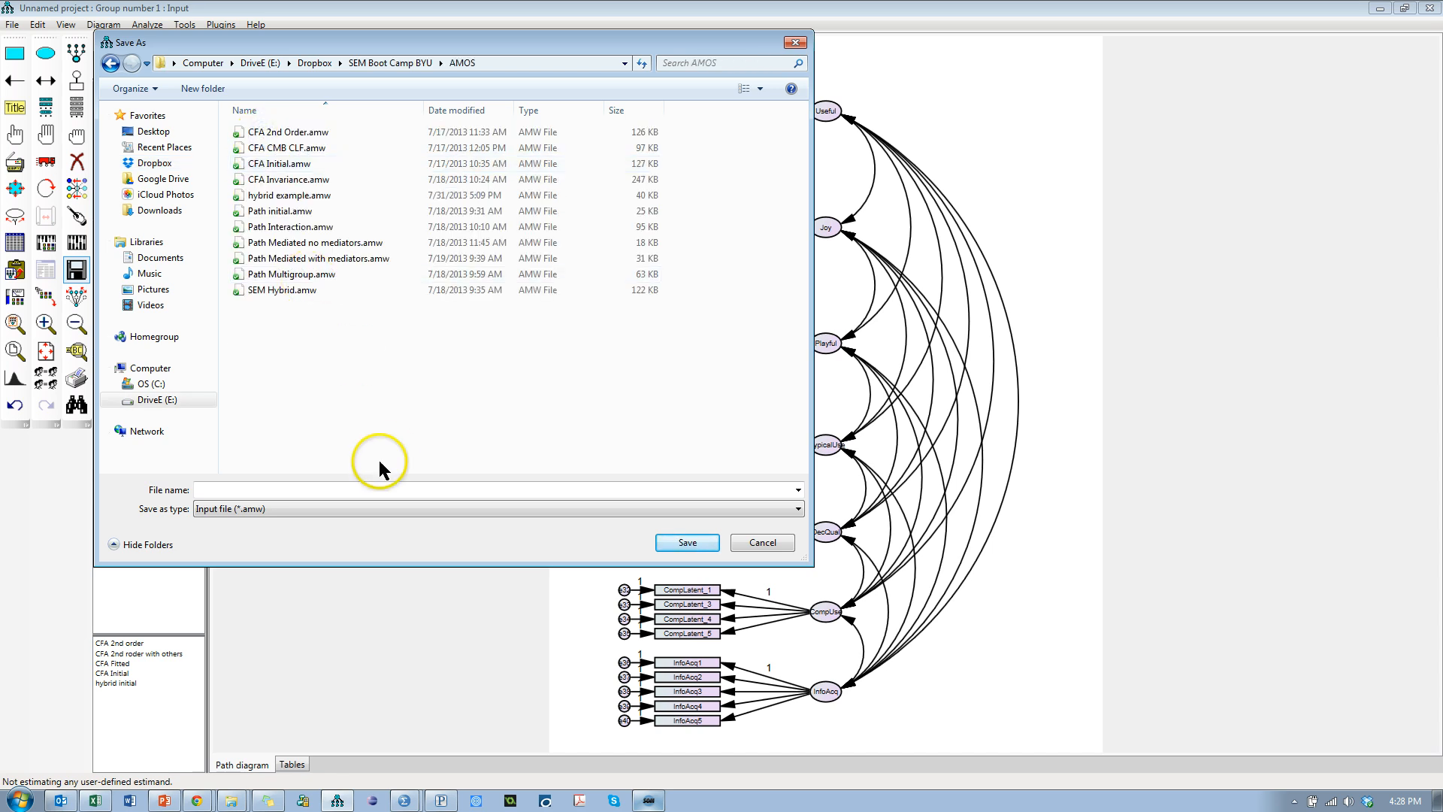
left_click(268, 133)
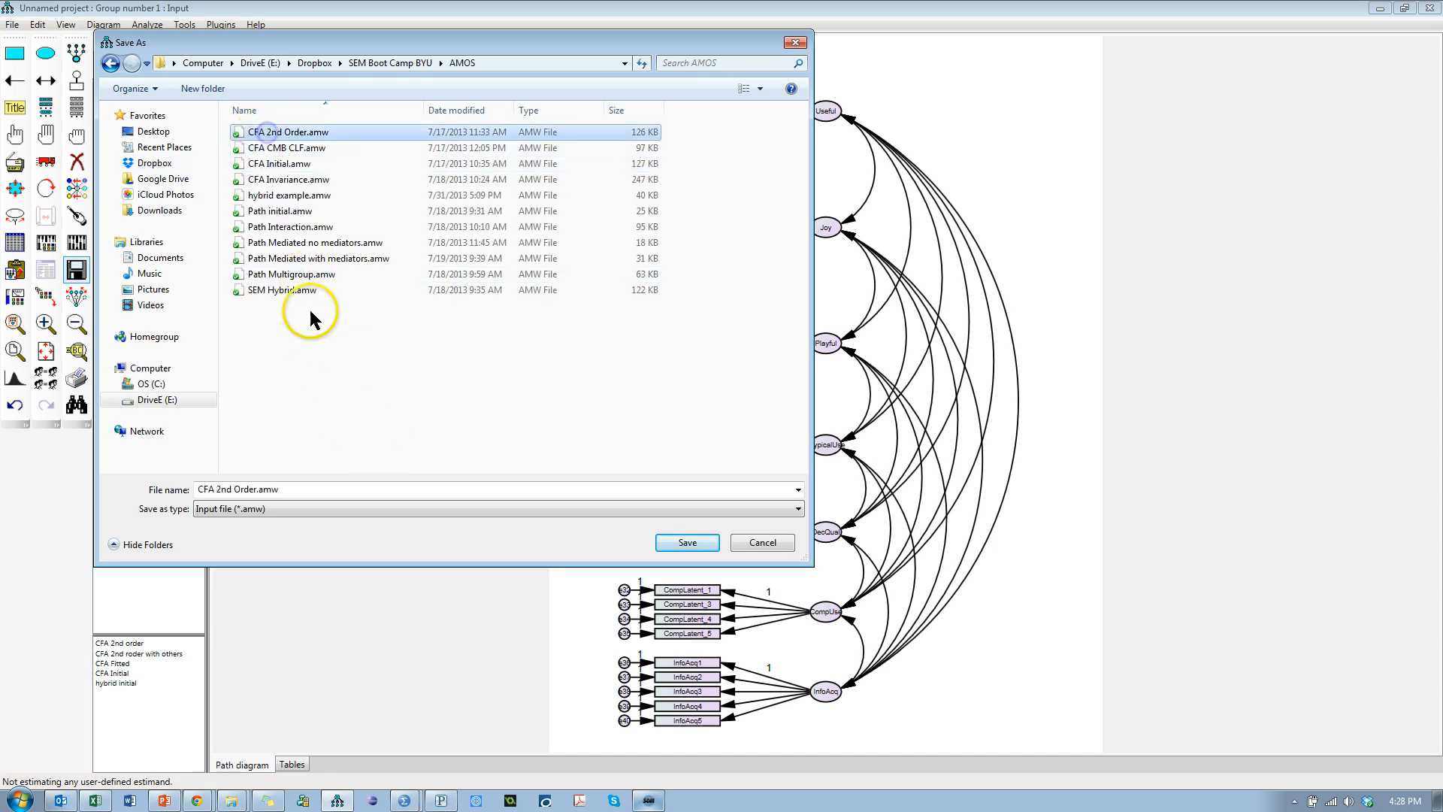
left_click(295, 292)
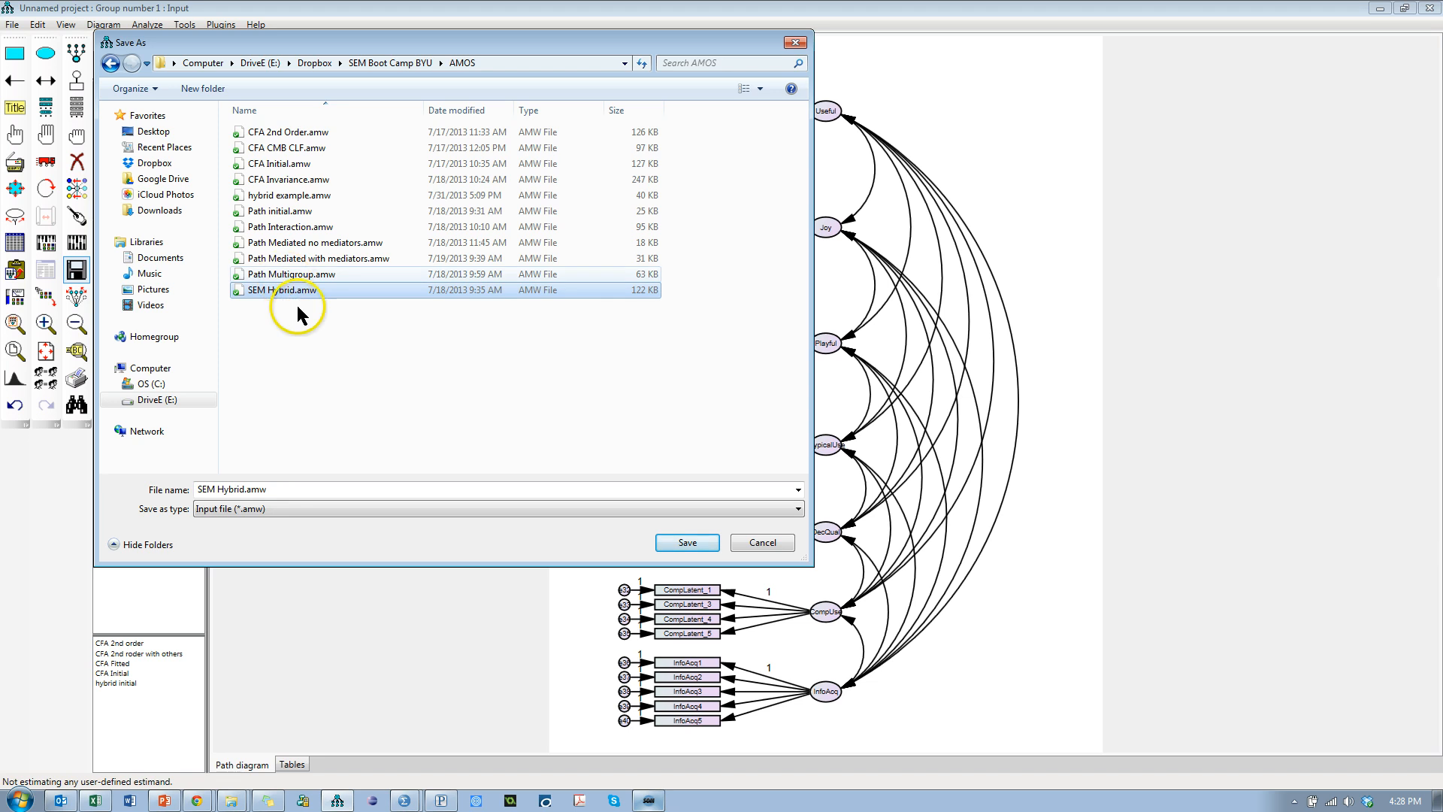
left_click(280, 489)
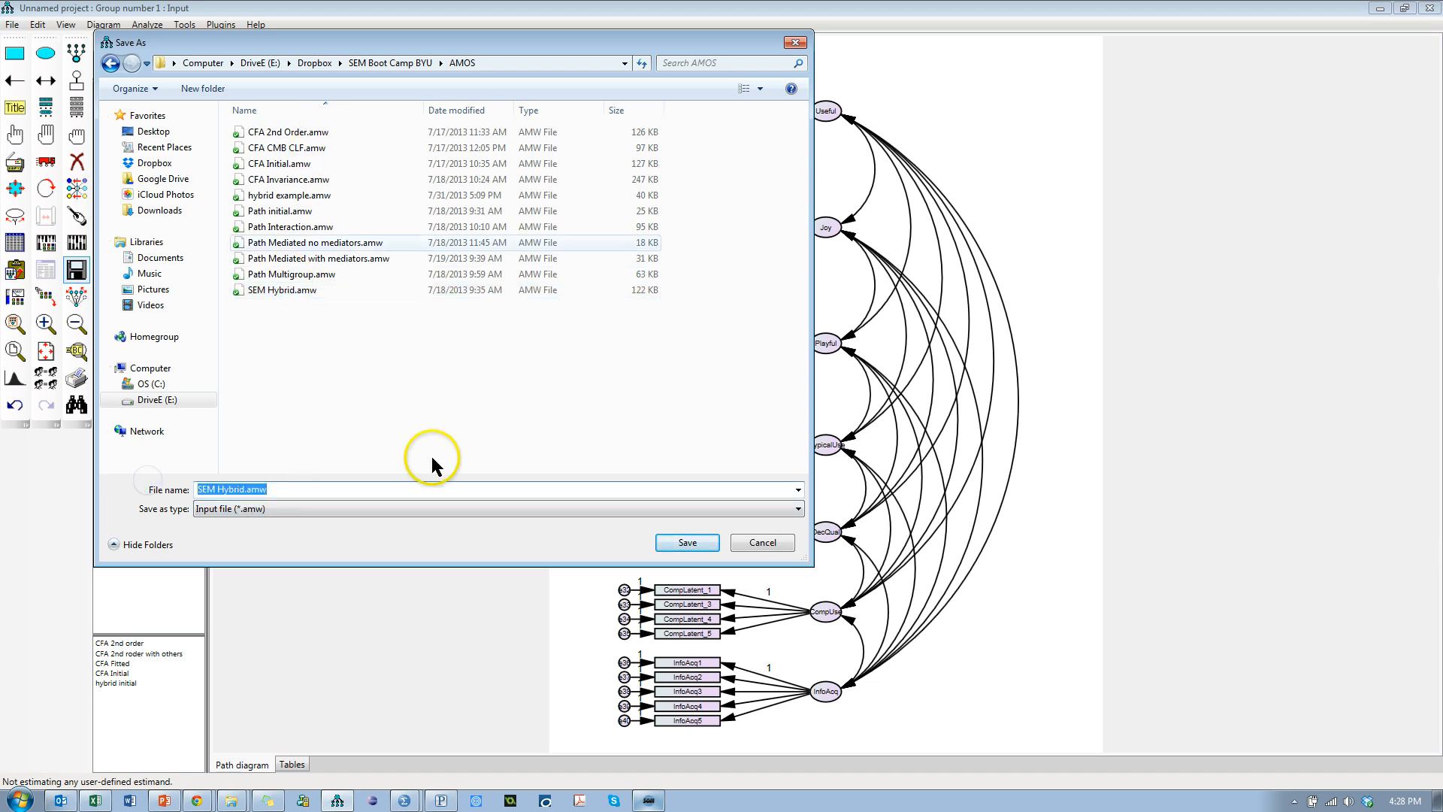
left_click(282, 164)
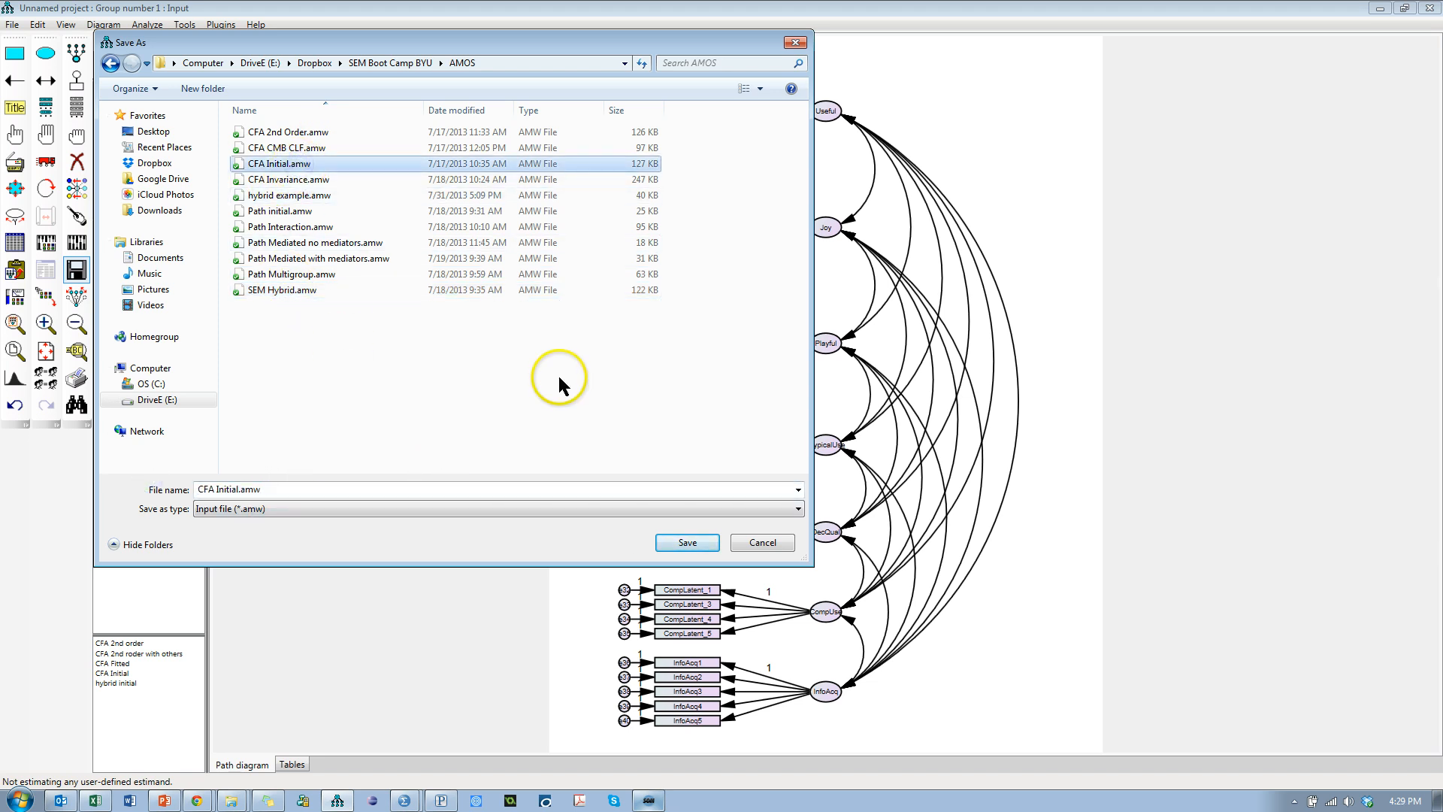
left_click(687, 542)
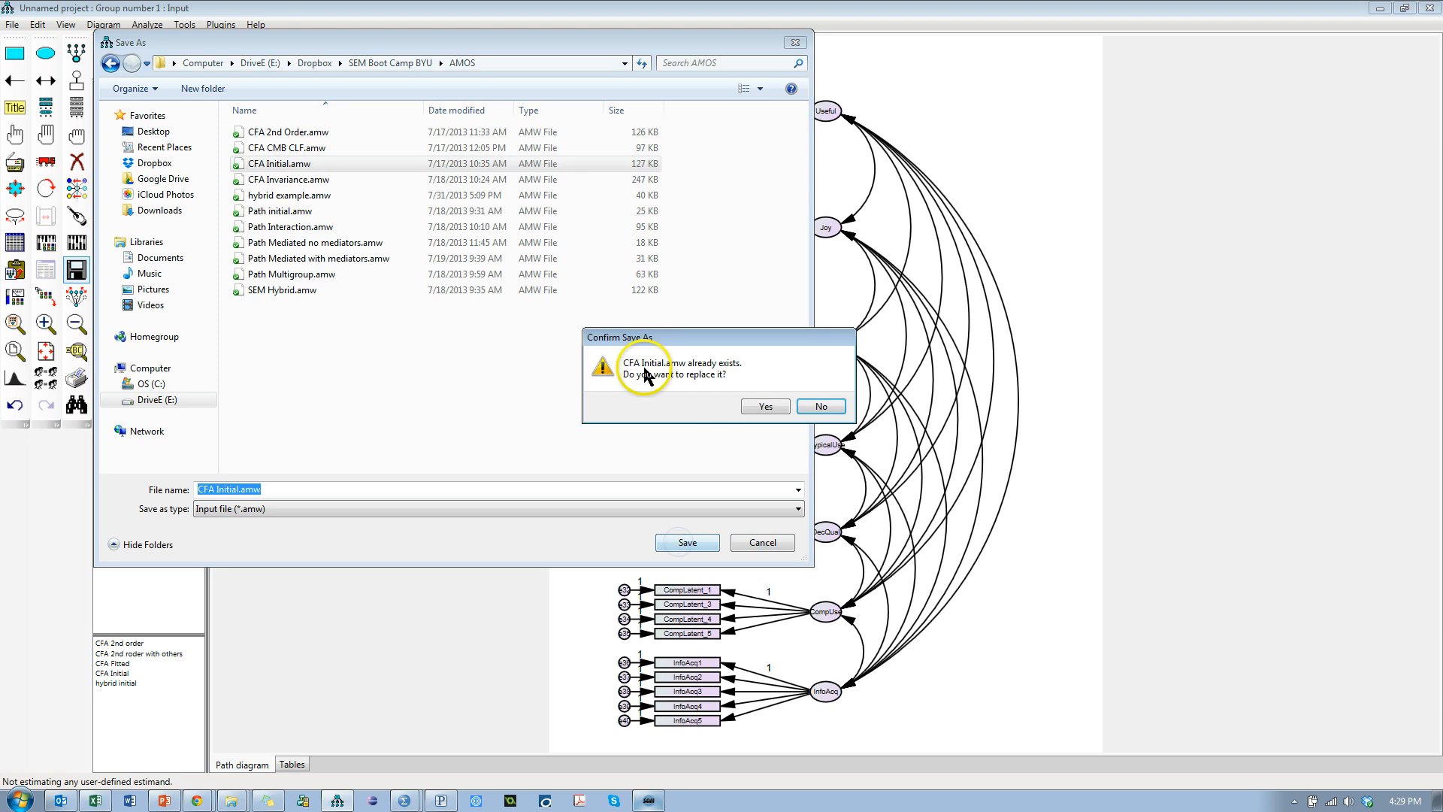
left_click(762, 406)
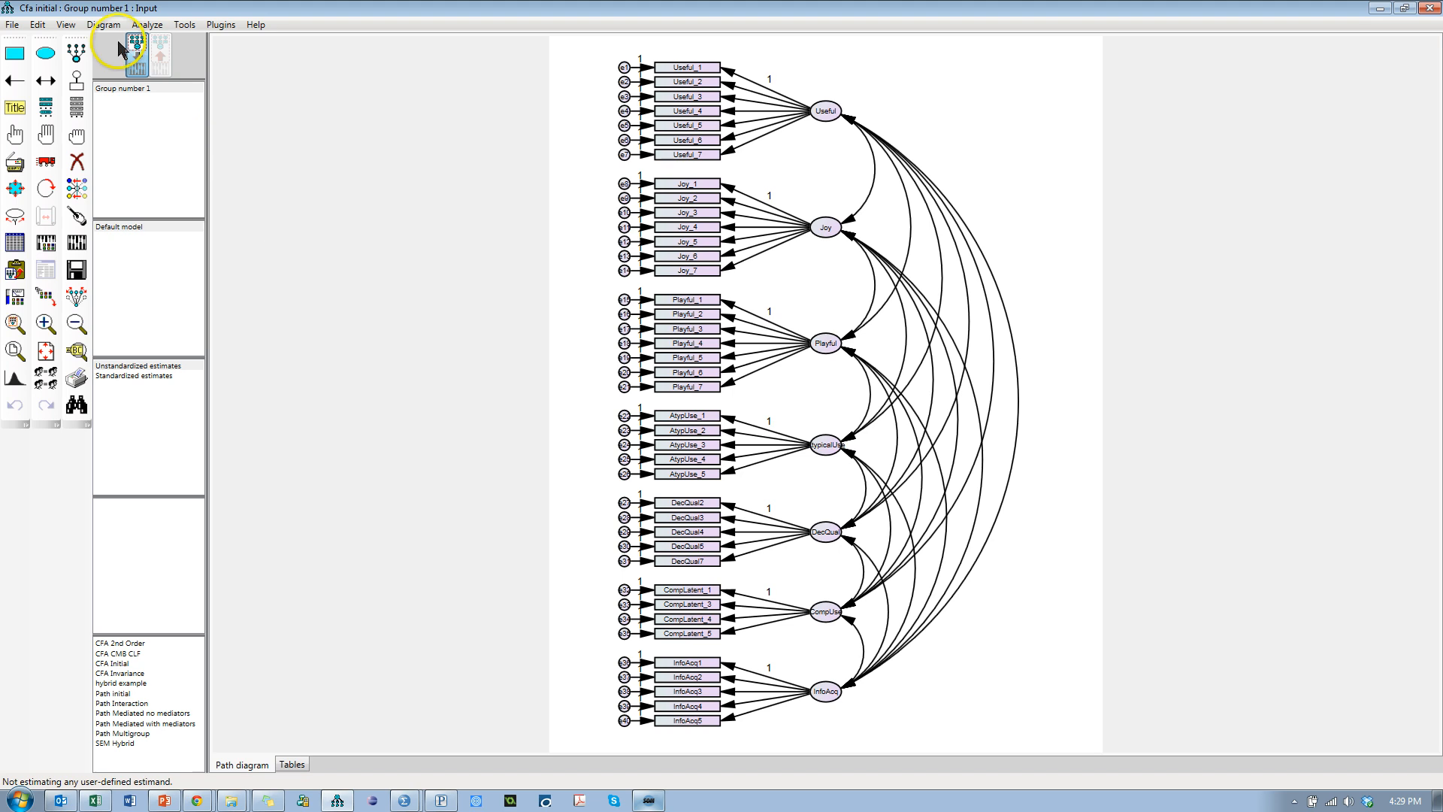
left_click(58, 254)
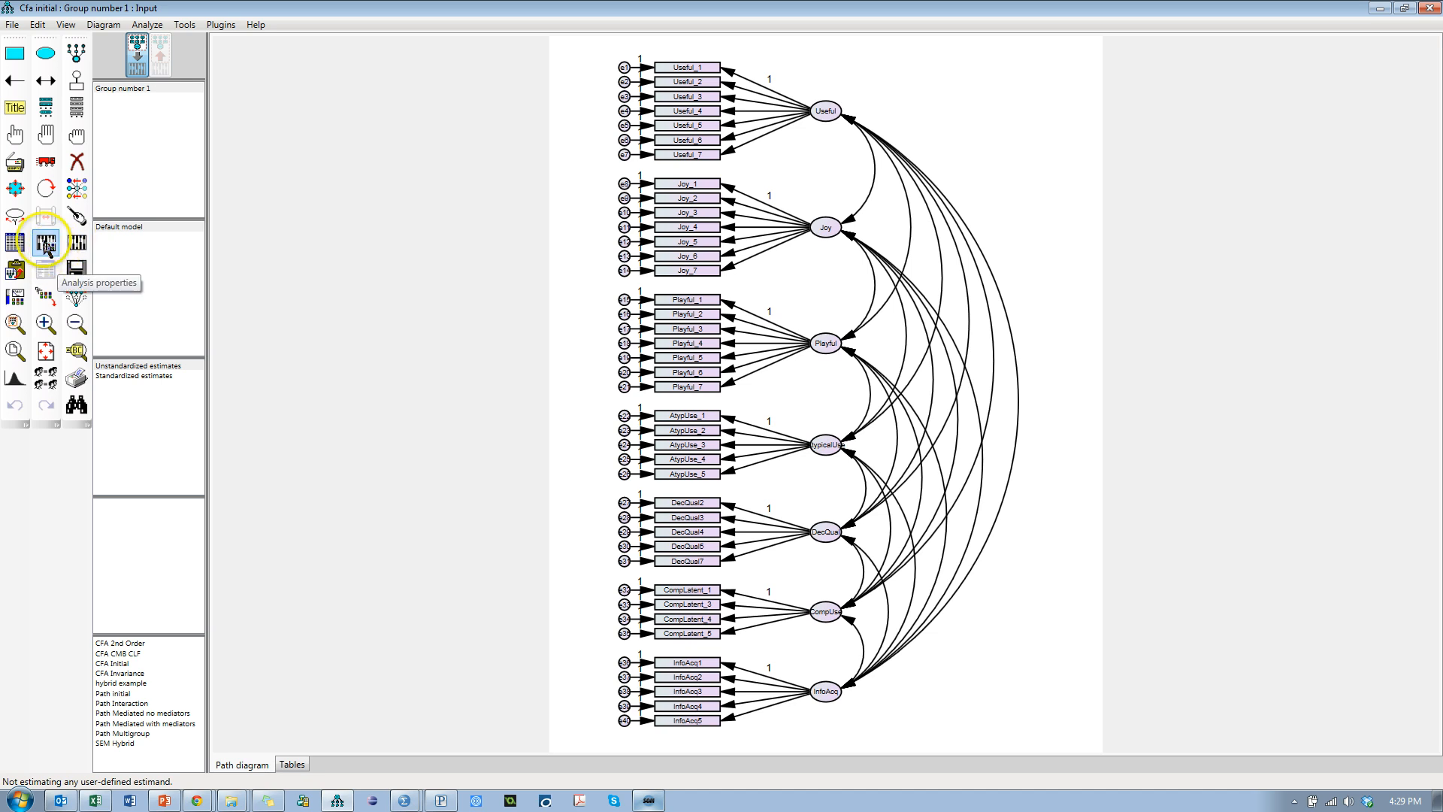
left_click(147, 24)
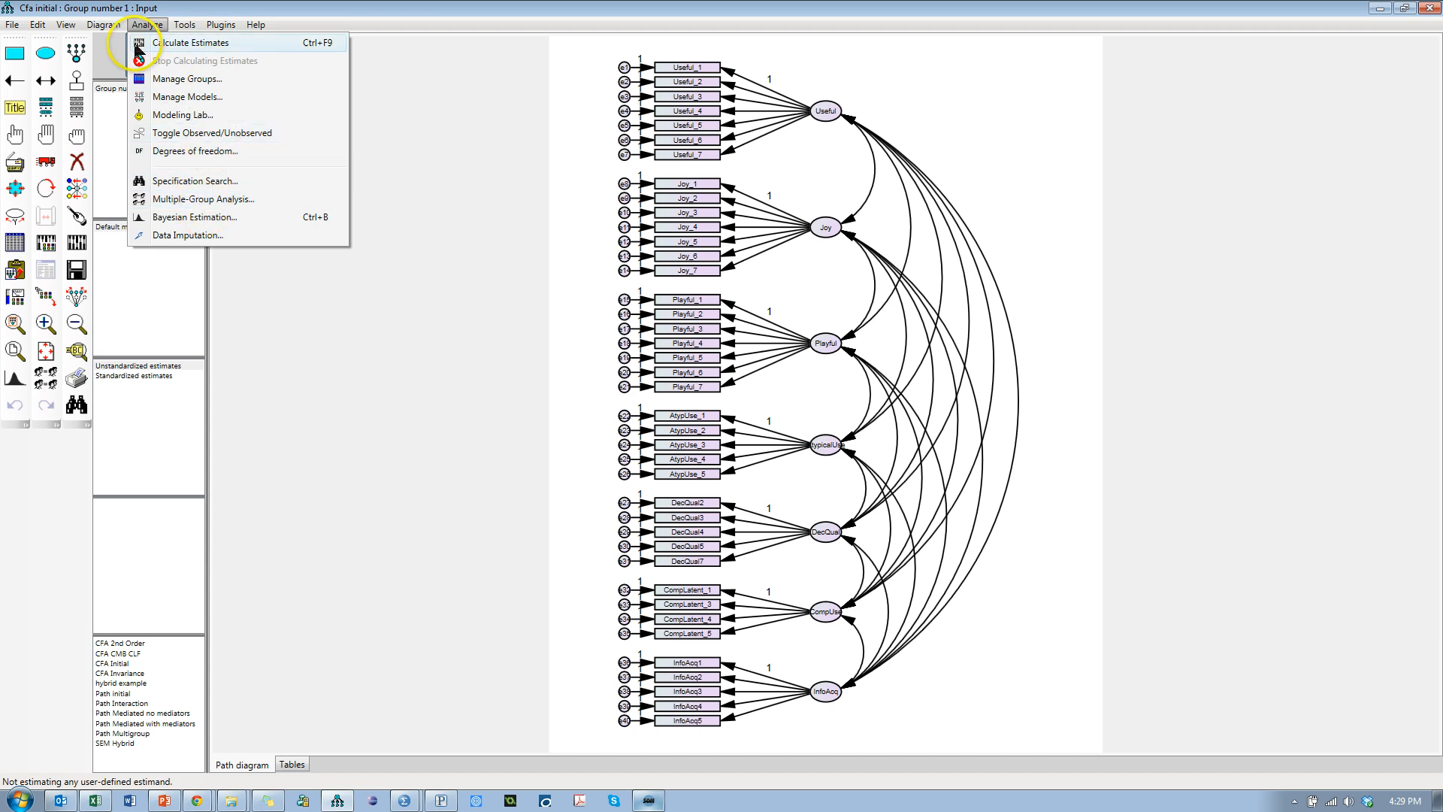
left_click(284, 25)
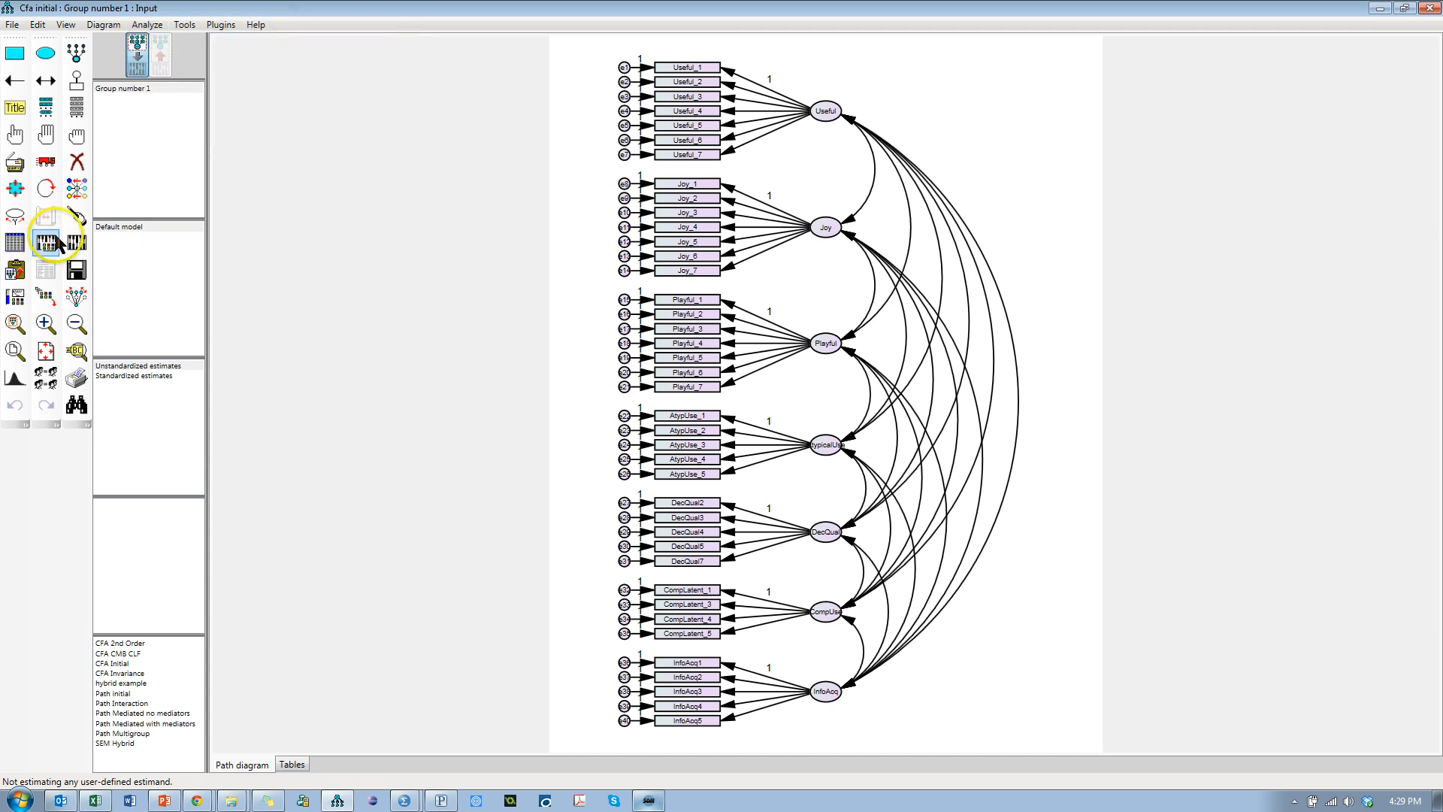
- Enable standardized estimates and modification indices in the analysis output, with a modification index threshold of 10
left_click(47, 243)
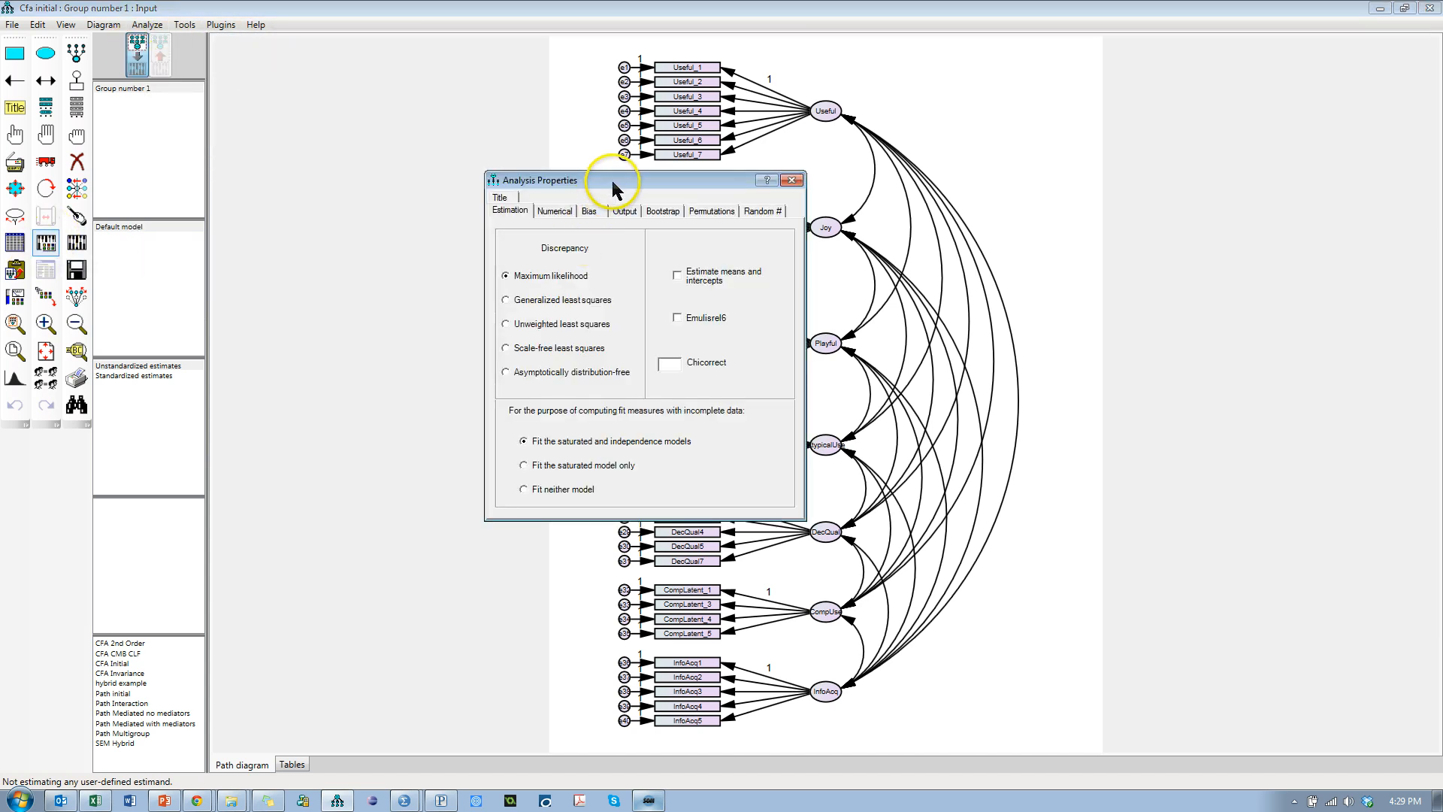
left_click_drag(613, 182, 582, 159)
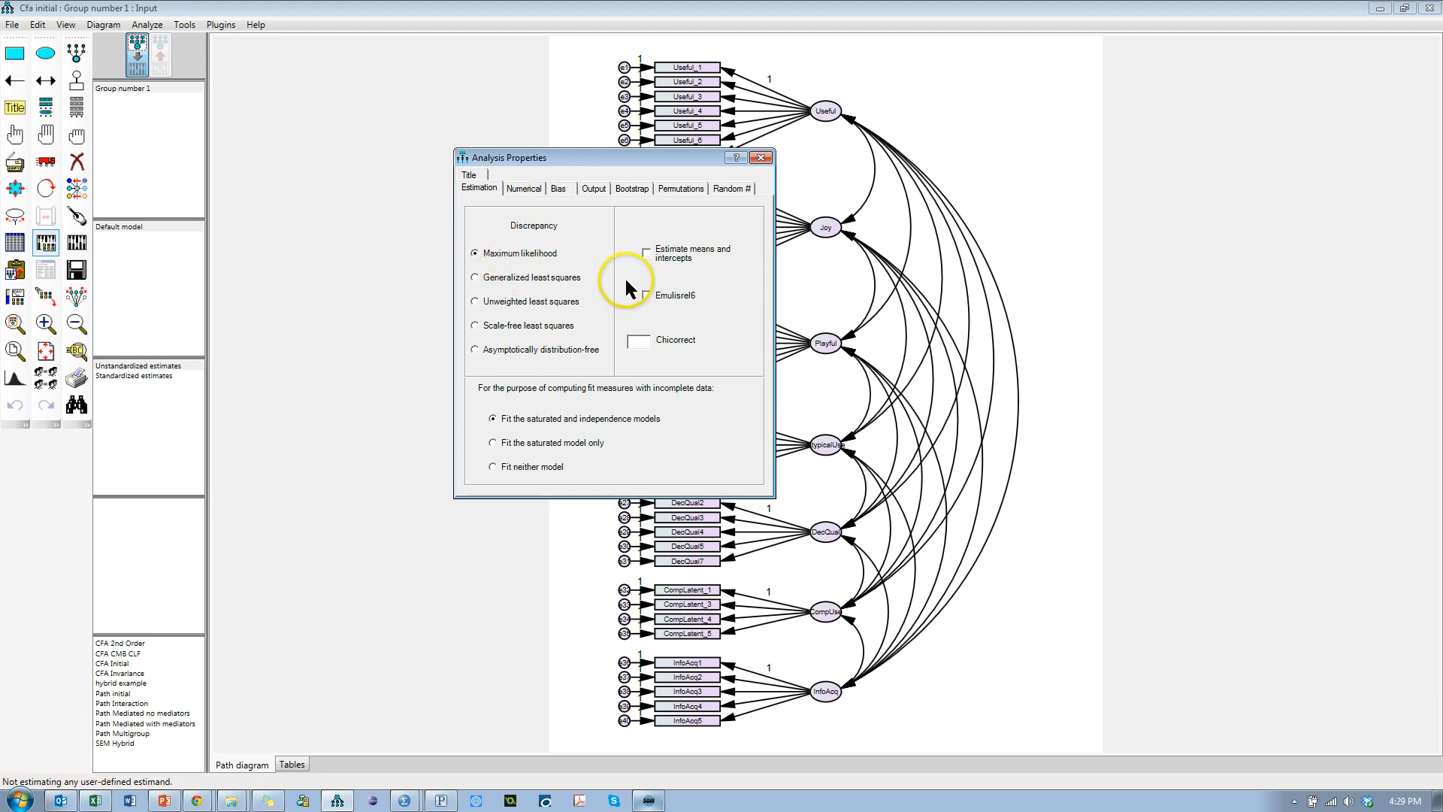
left_click(592, 190)
left_click(517, 269)
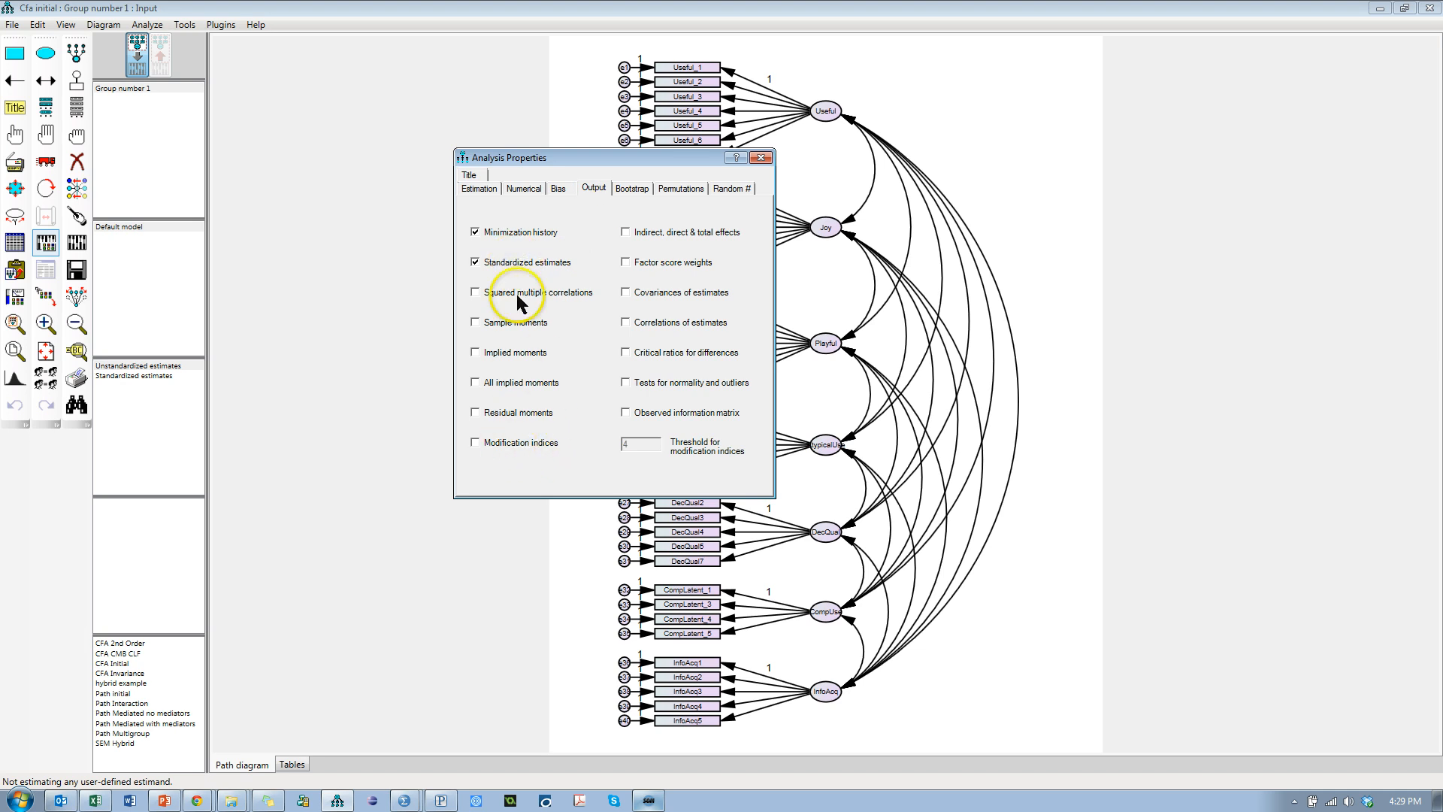
left_click(503, 443)
left_click_drag(645, 445, 588, 446)
type("10")
left_click(766, 160)
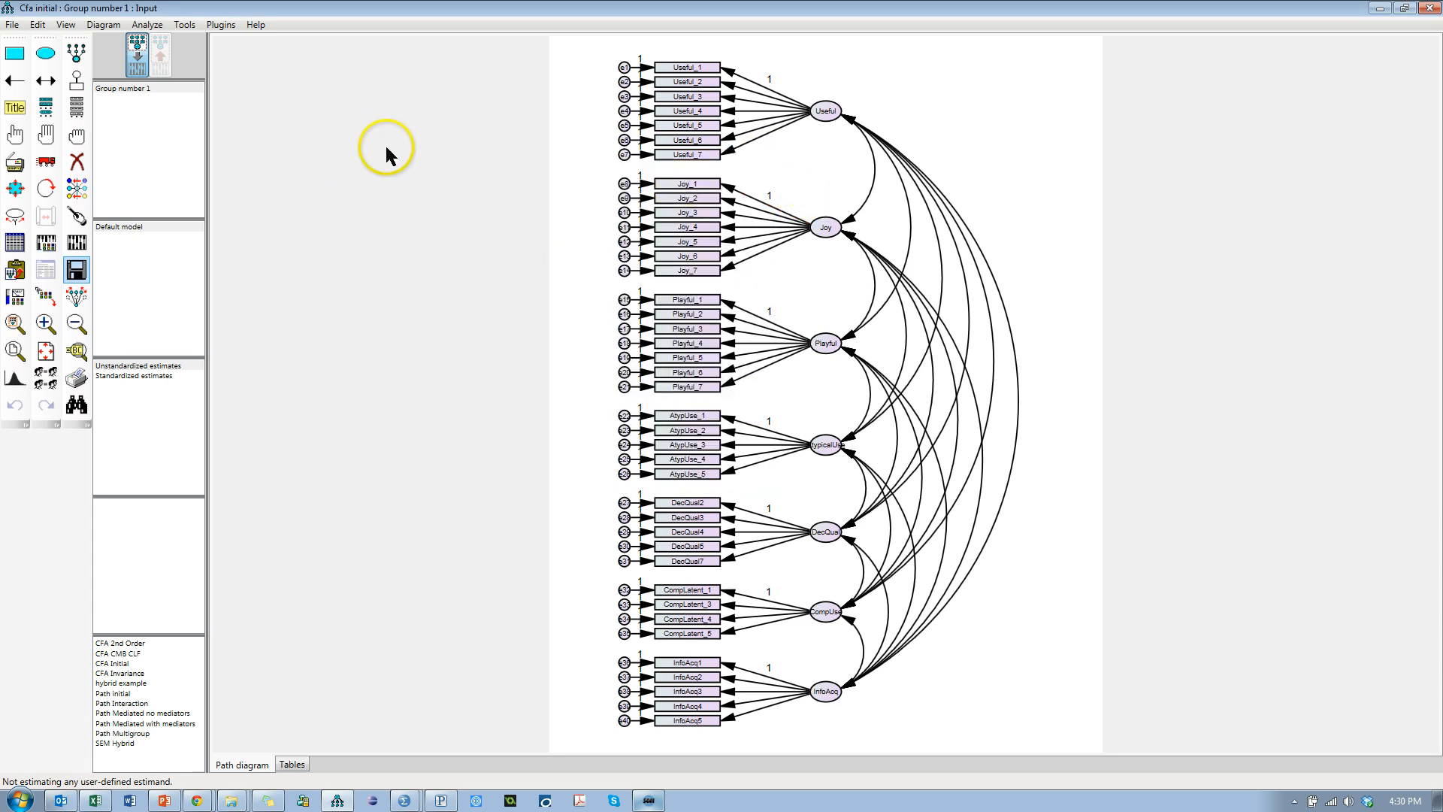
- Try to calculate the model estimates, and check the dataset's variable list for the DecQual items
left_click(78, 243)
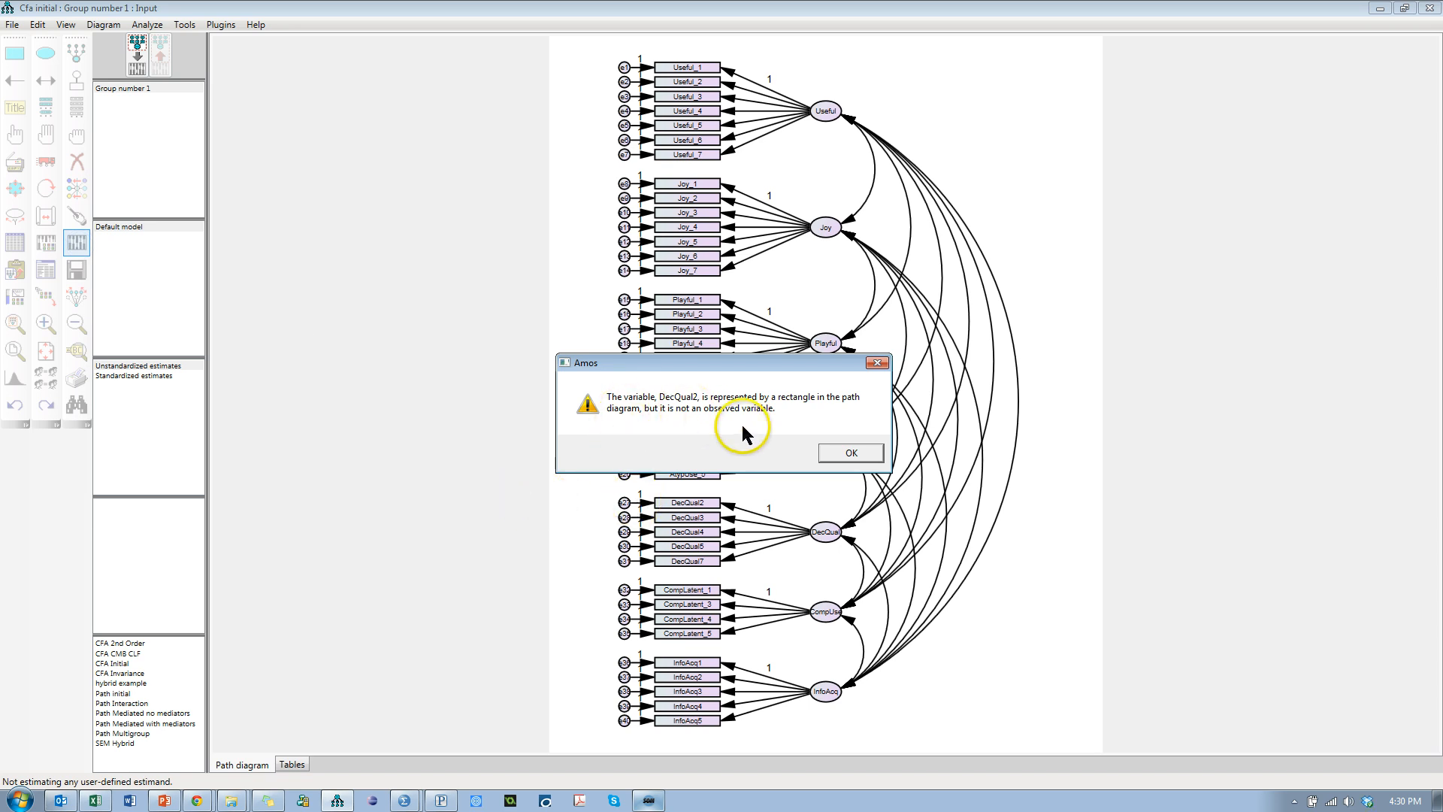
left_click(849, 454)
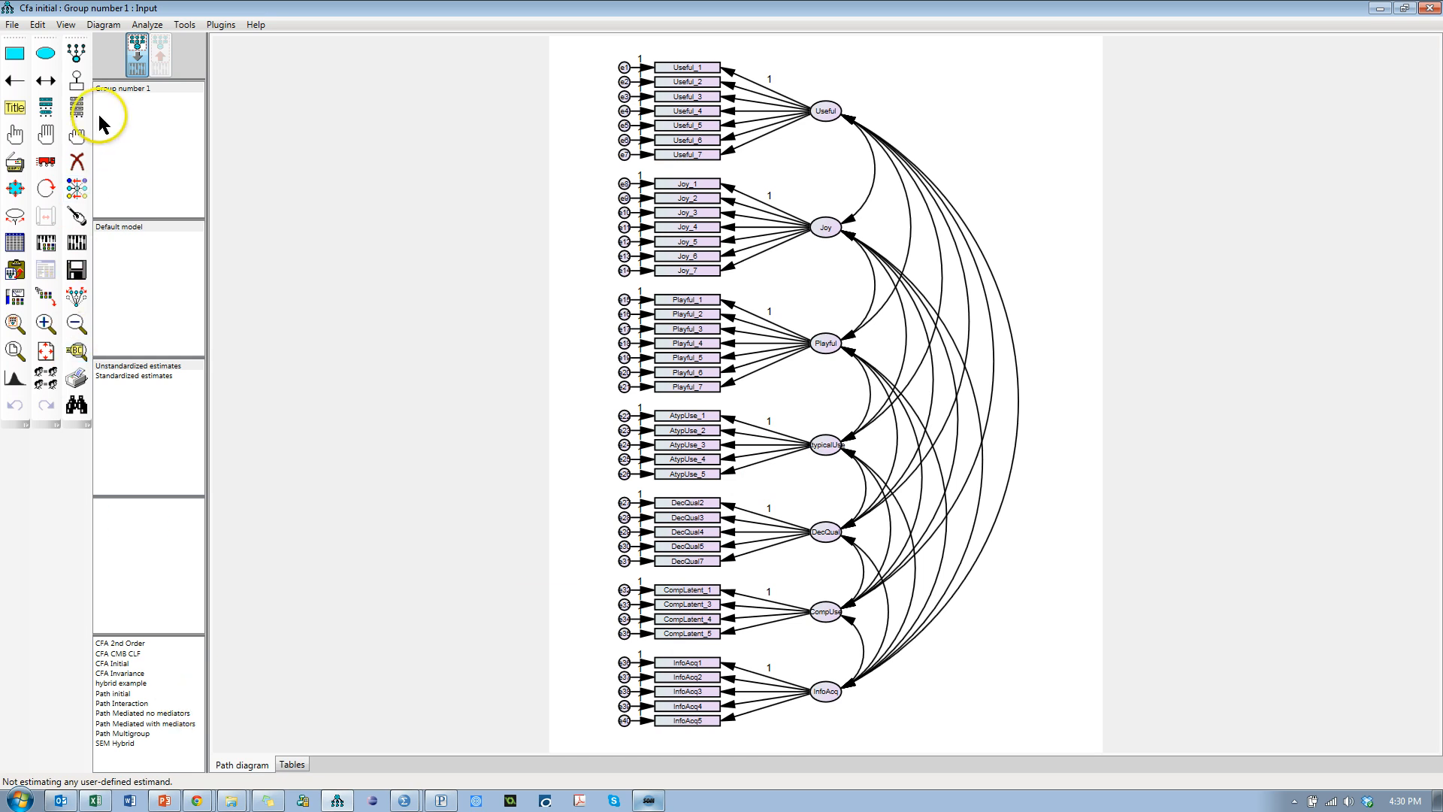
left_click(77, 108)
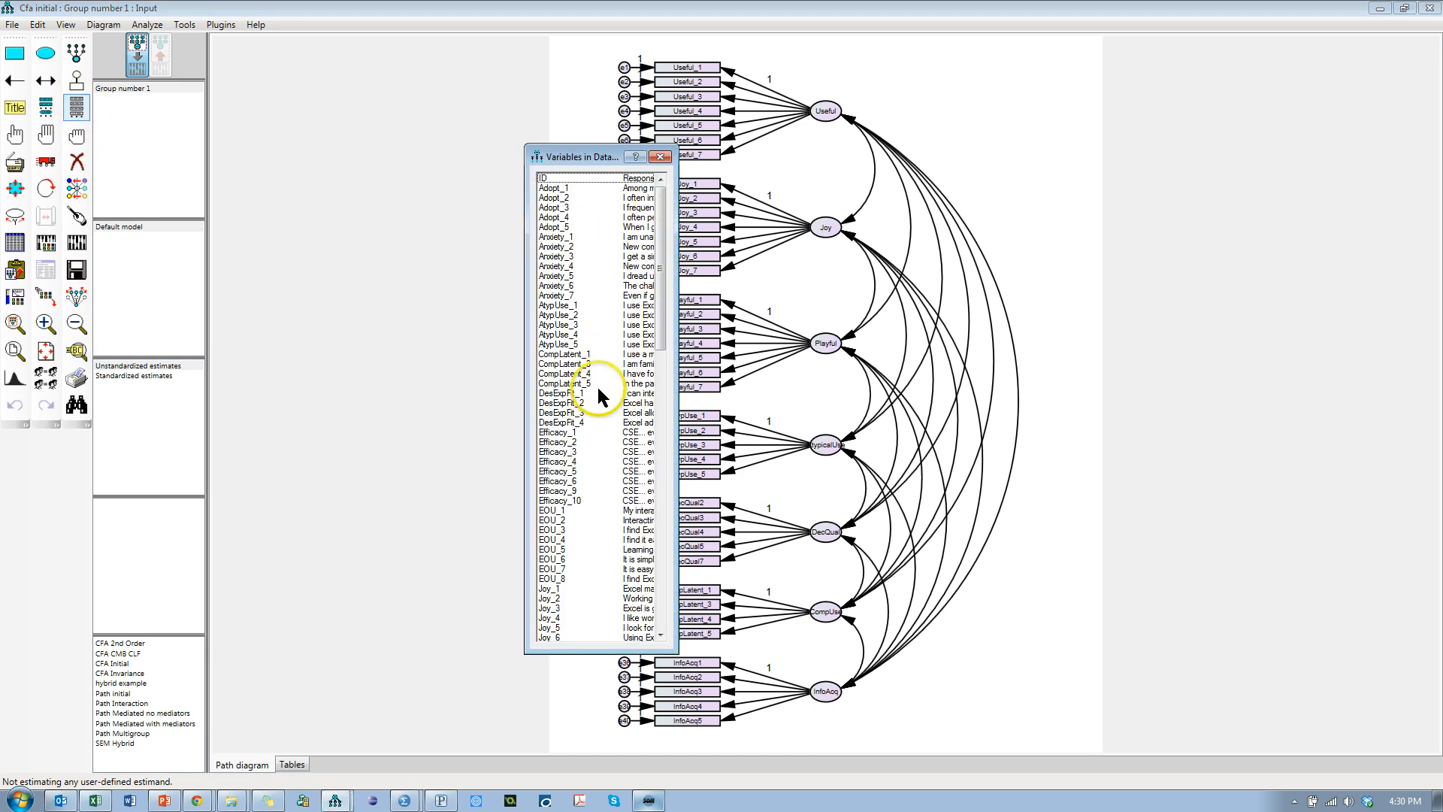
mouse_move(659, 330)
left_mouse_down()
mouse_move(668, 639)
mouse_move(664, 304)
left_mouse_up()
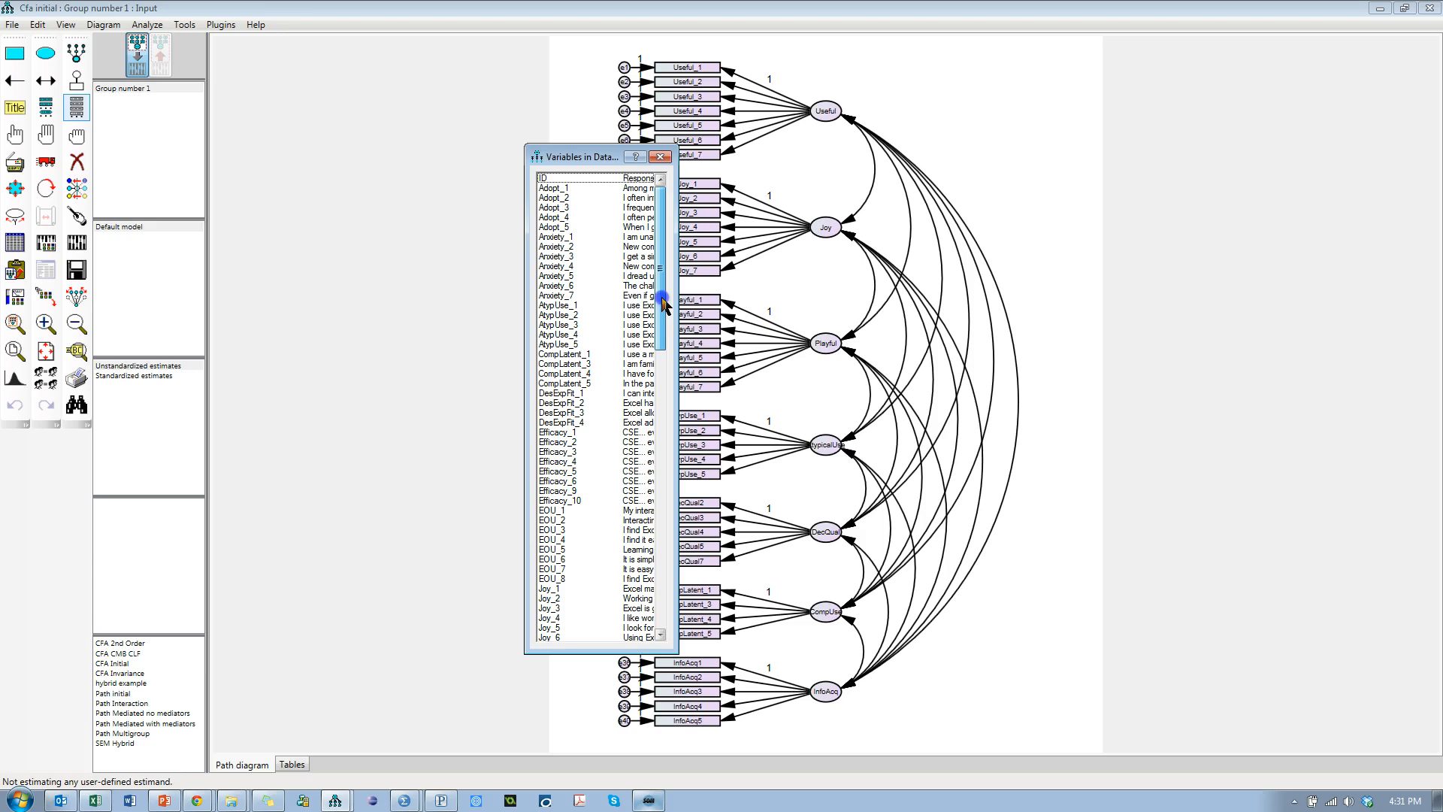
left_click_drag(665, 304, 685, 545)
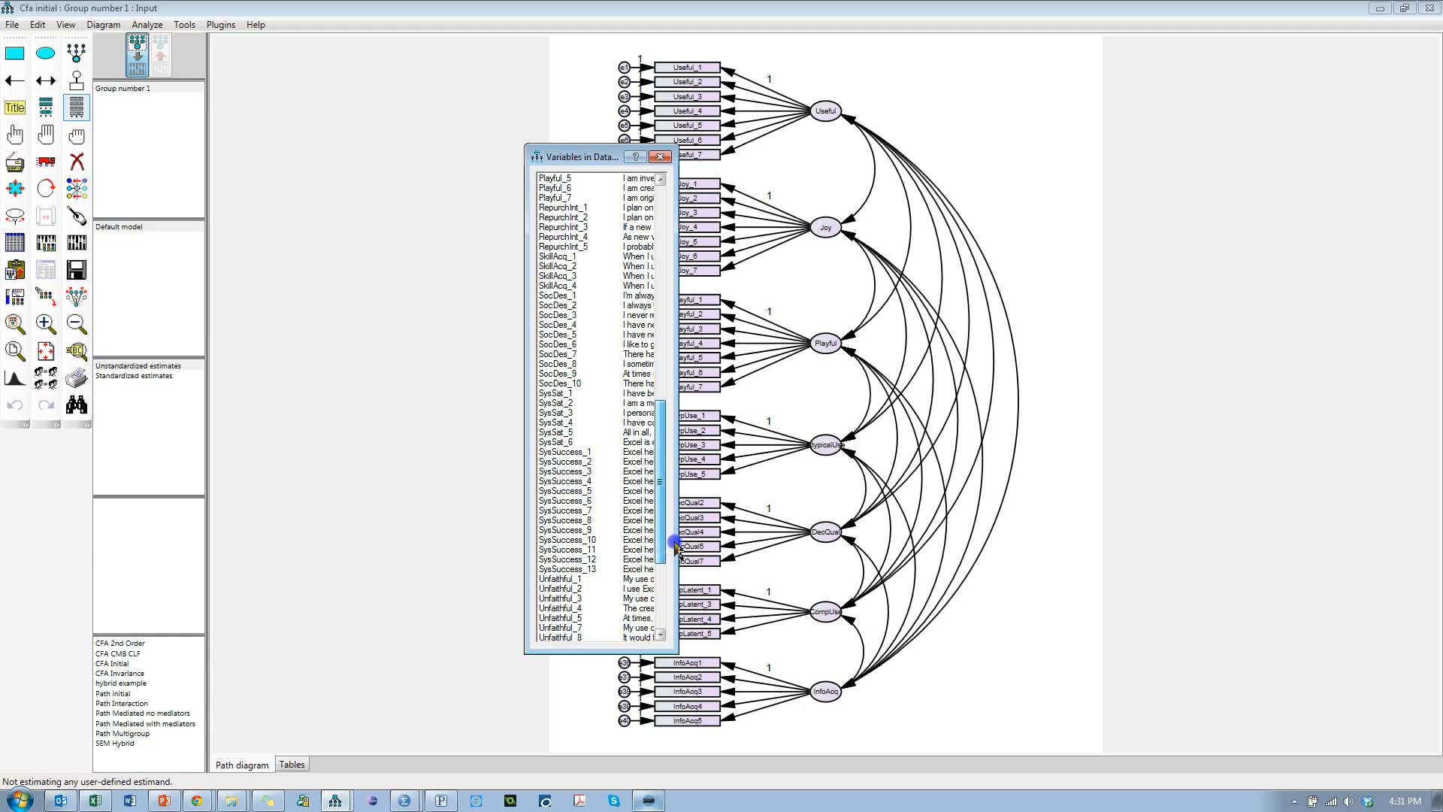
left_click(662, 158)
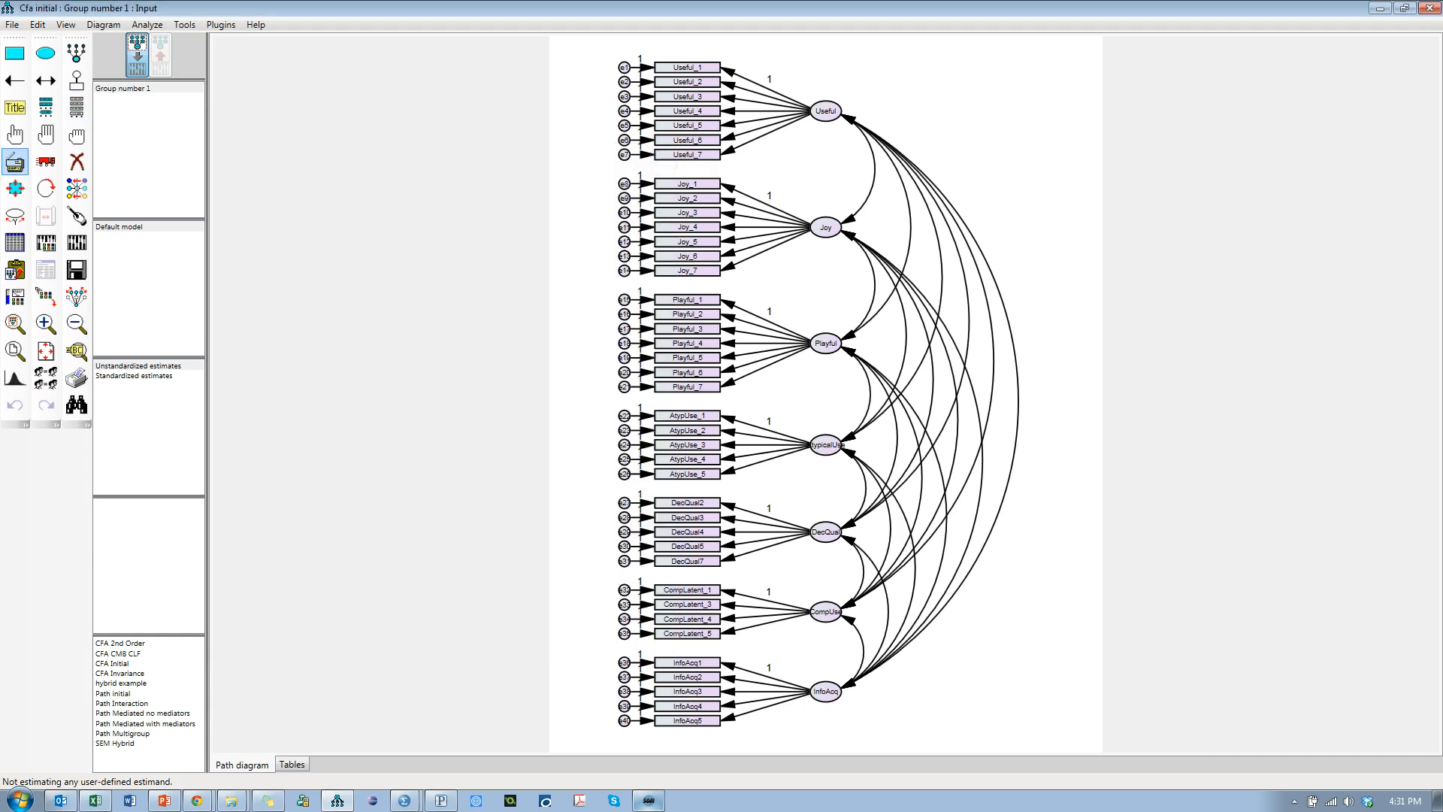
- Load BootCamp.sav from the Desktop's SEM Boot Camp BYU\Data folder as the model's dataset, and try to calculate the estimates
left_click(15, 242)
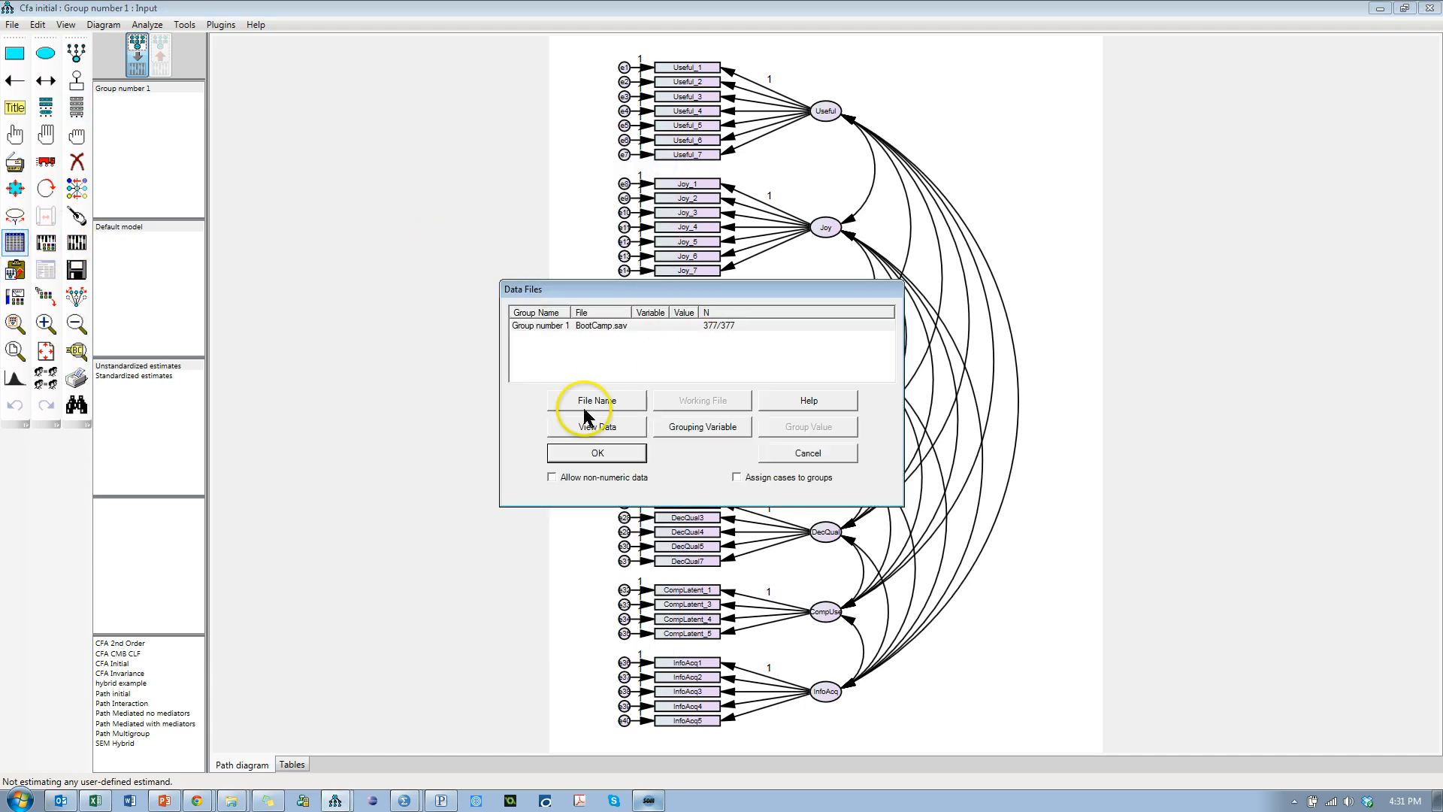
left_click(615, 406)
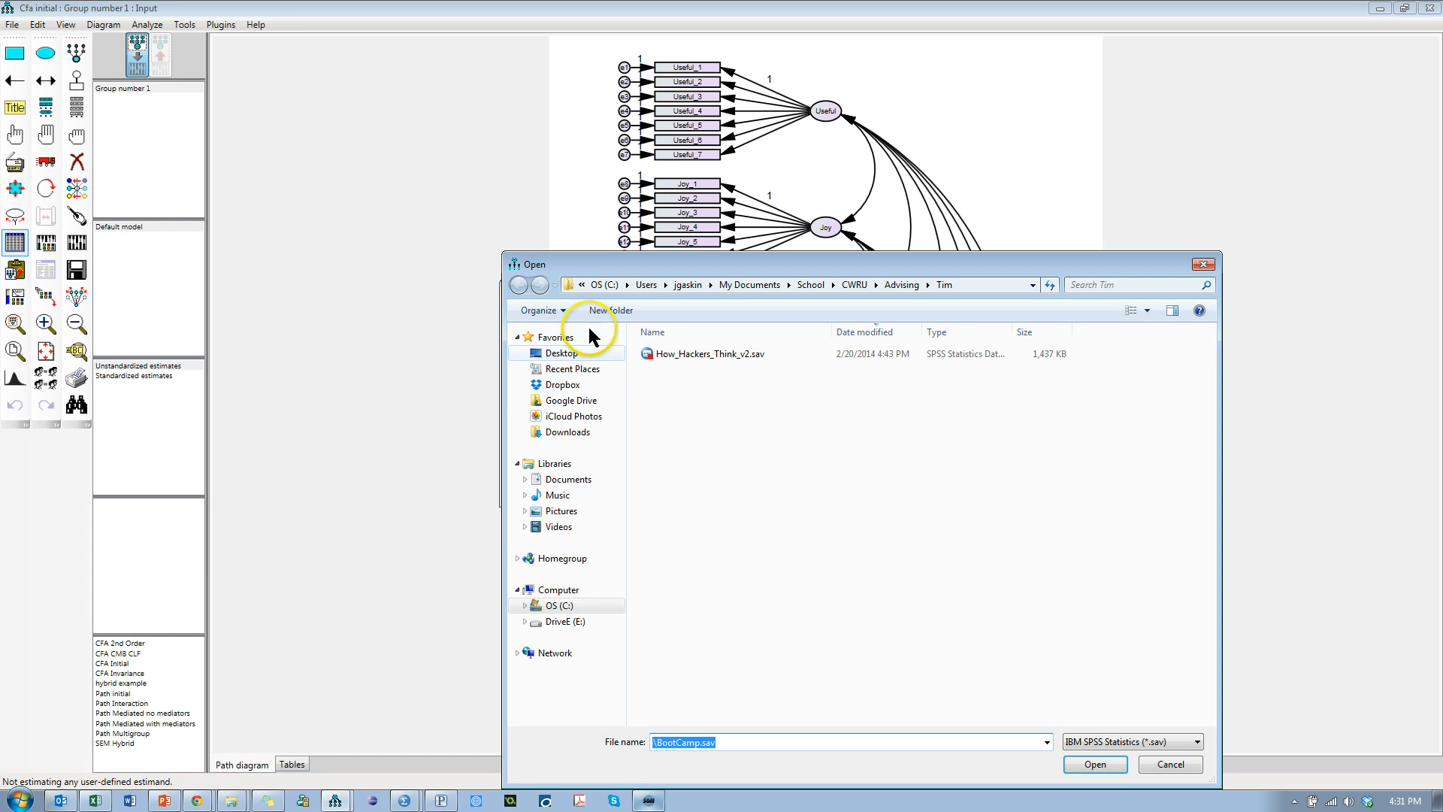
left_click(579, 353)
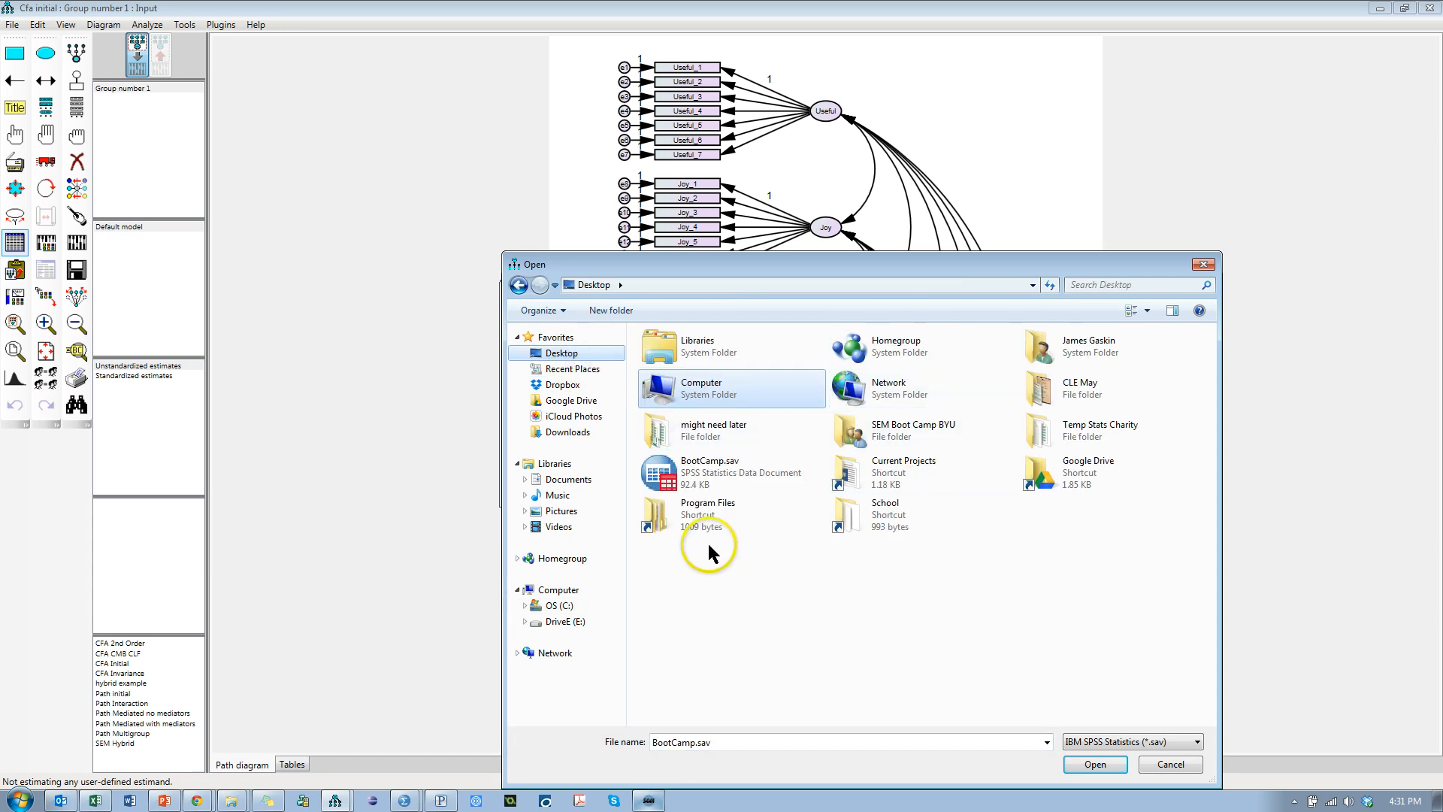
double_click(885, 436)
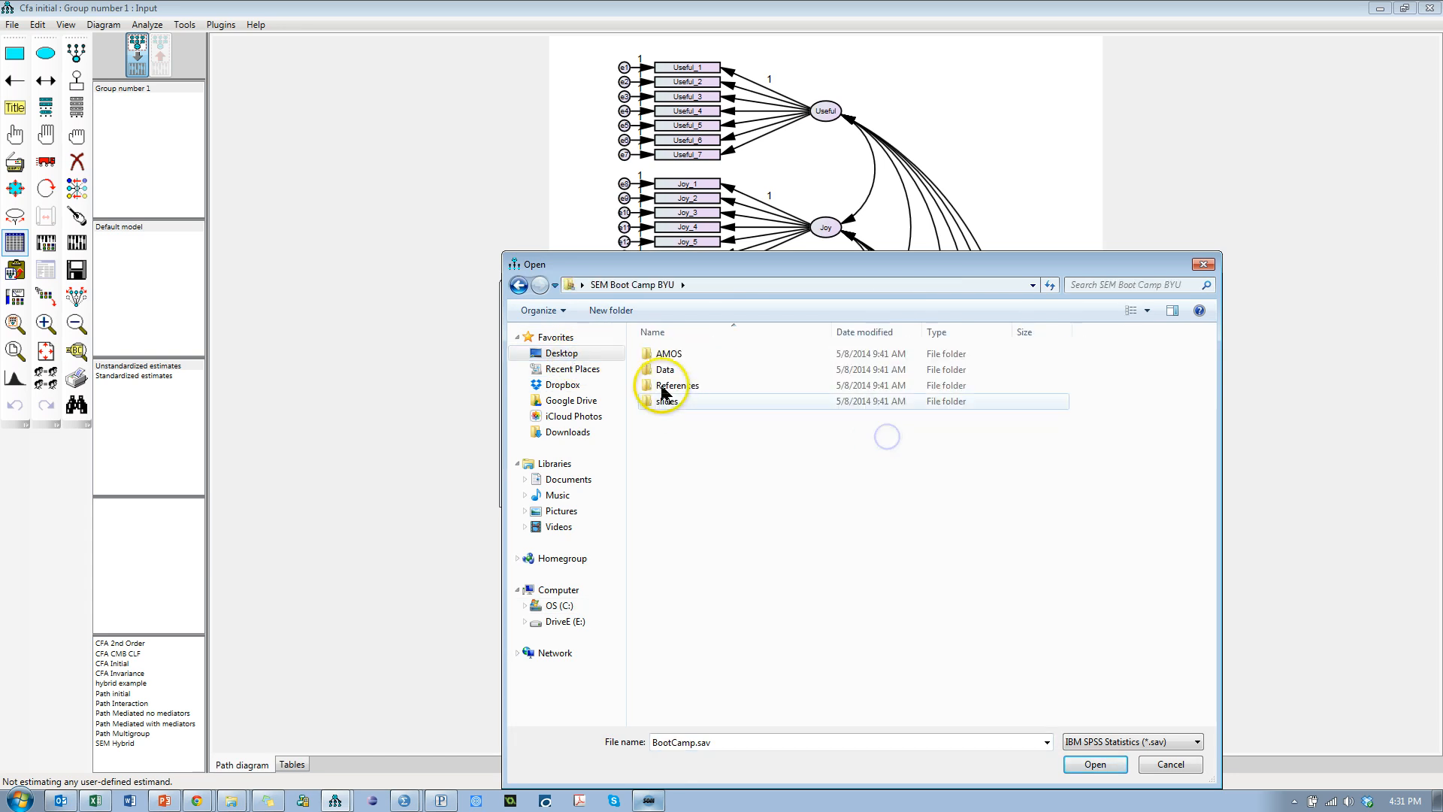
double_click(666, 369)
double_click(671, 354)
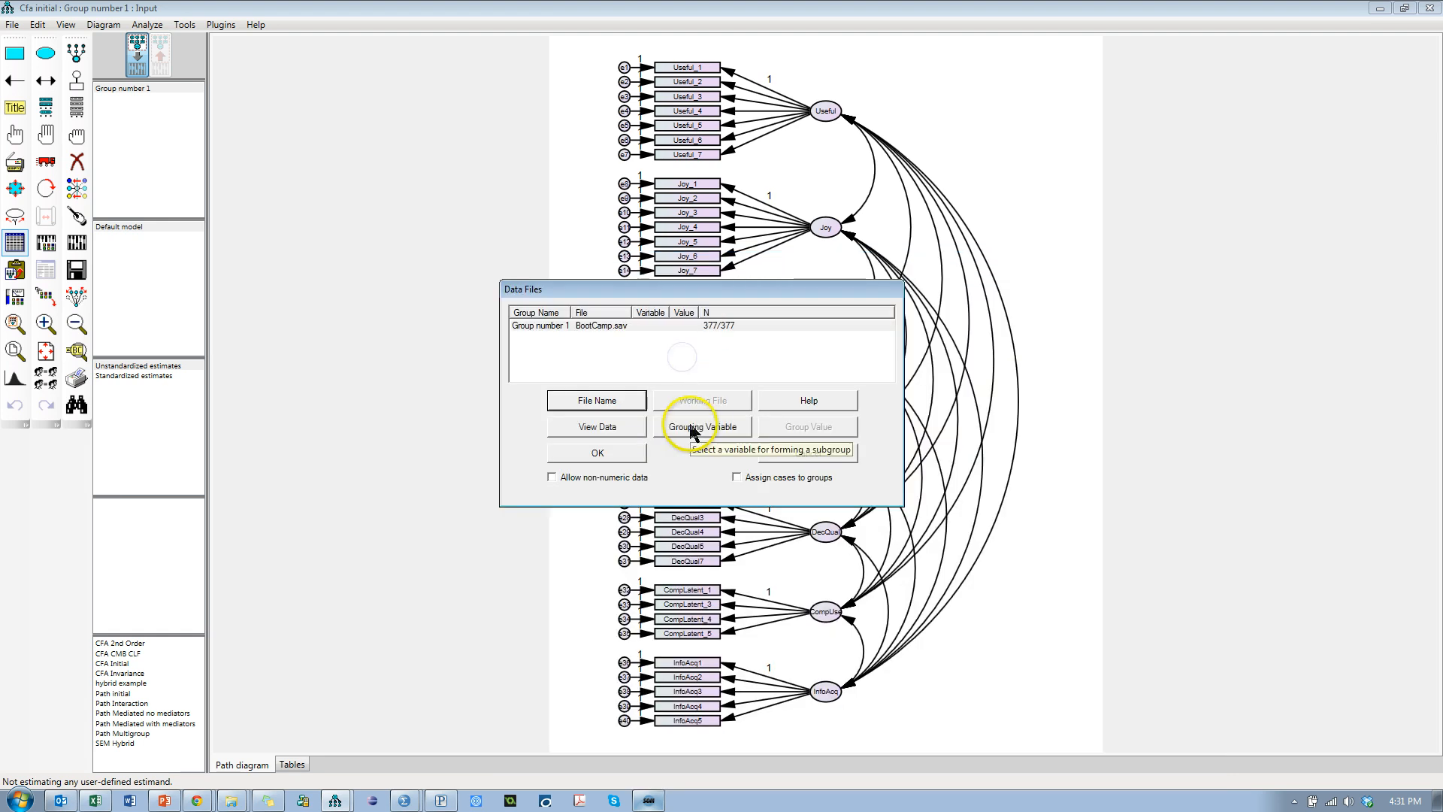
left_click(626, 455)
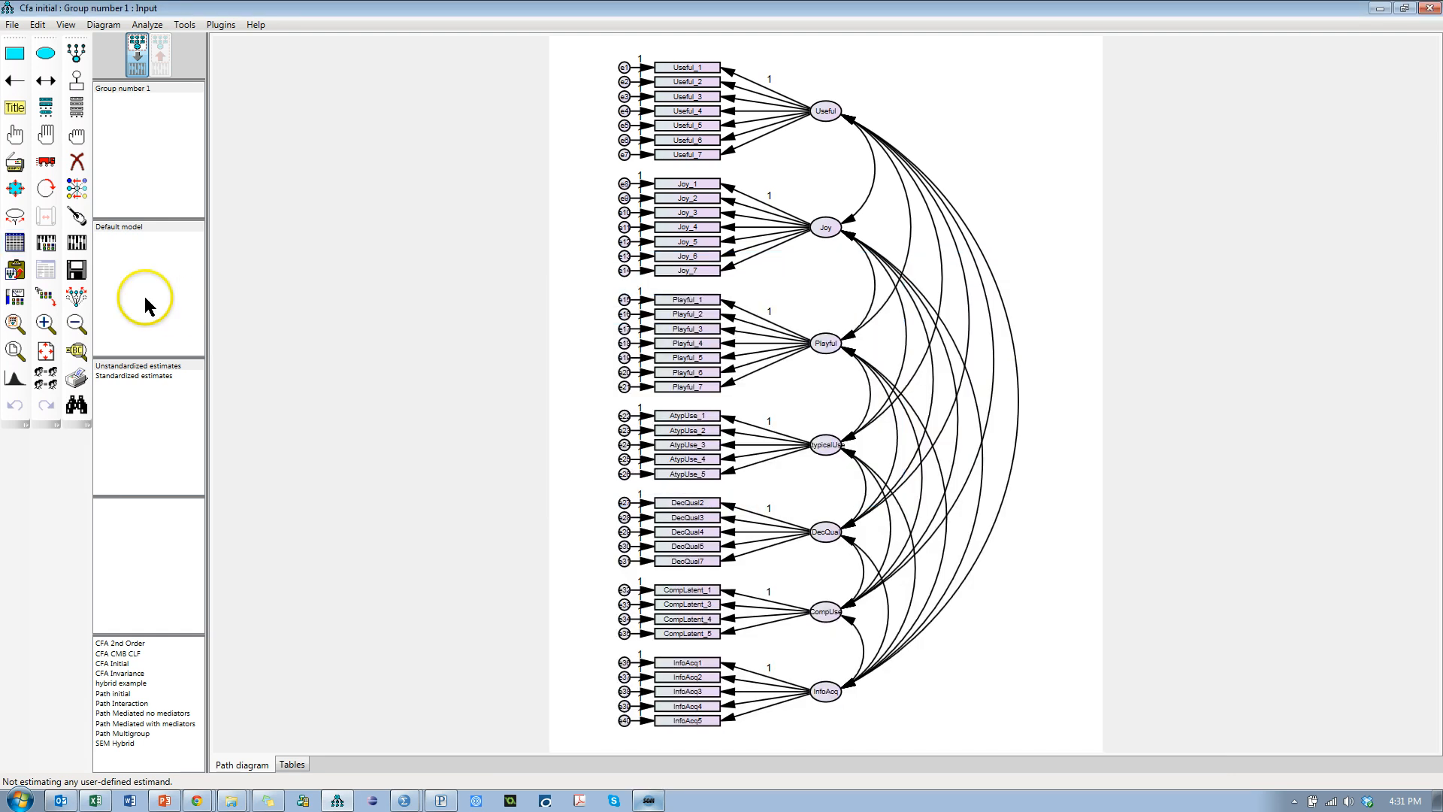
left_click(76, 248)
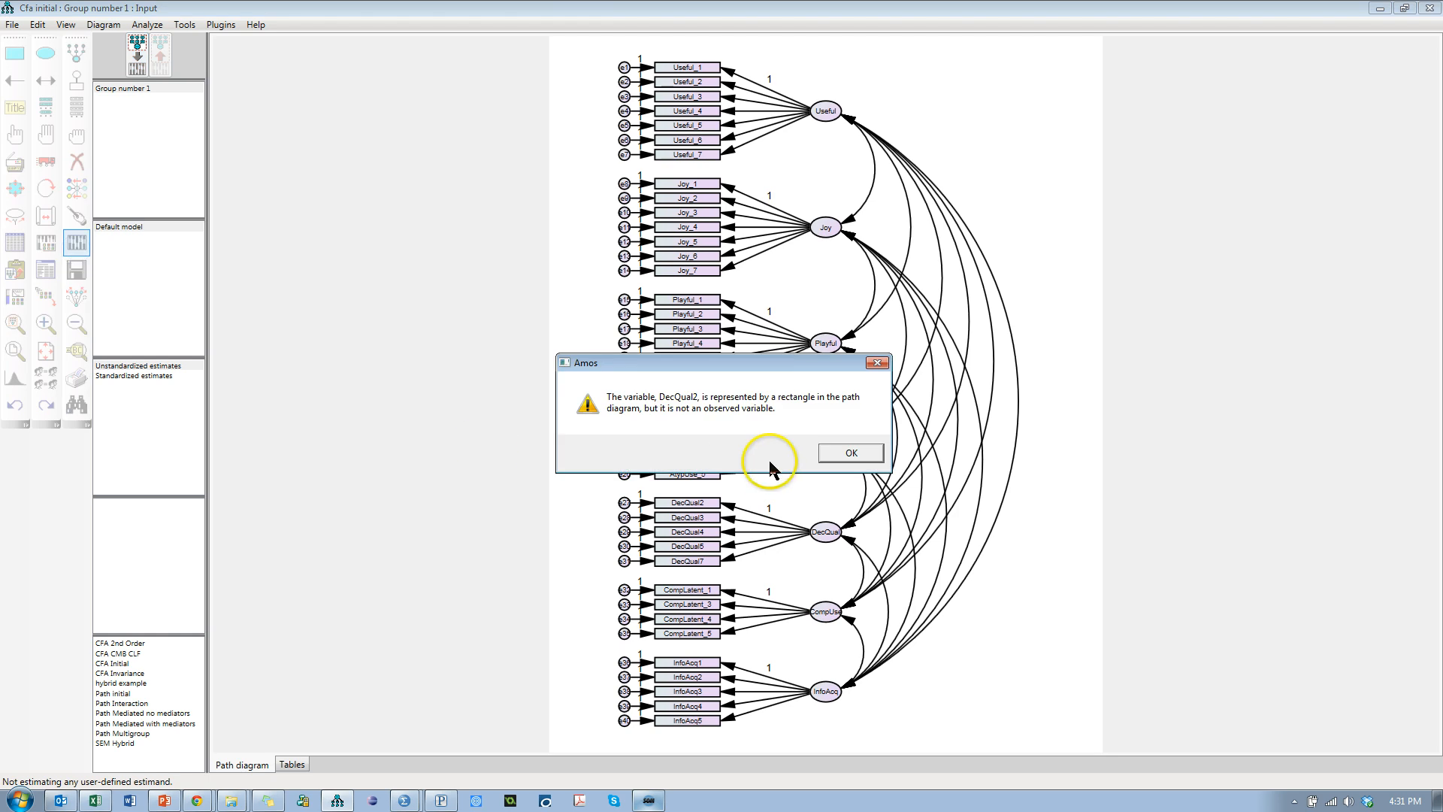
left_click(840, 452)
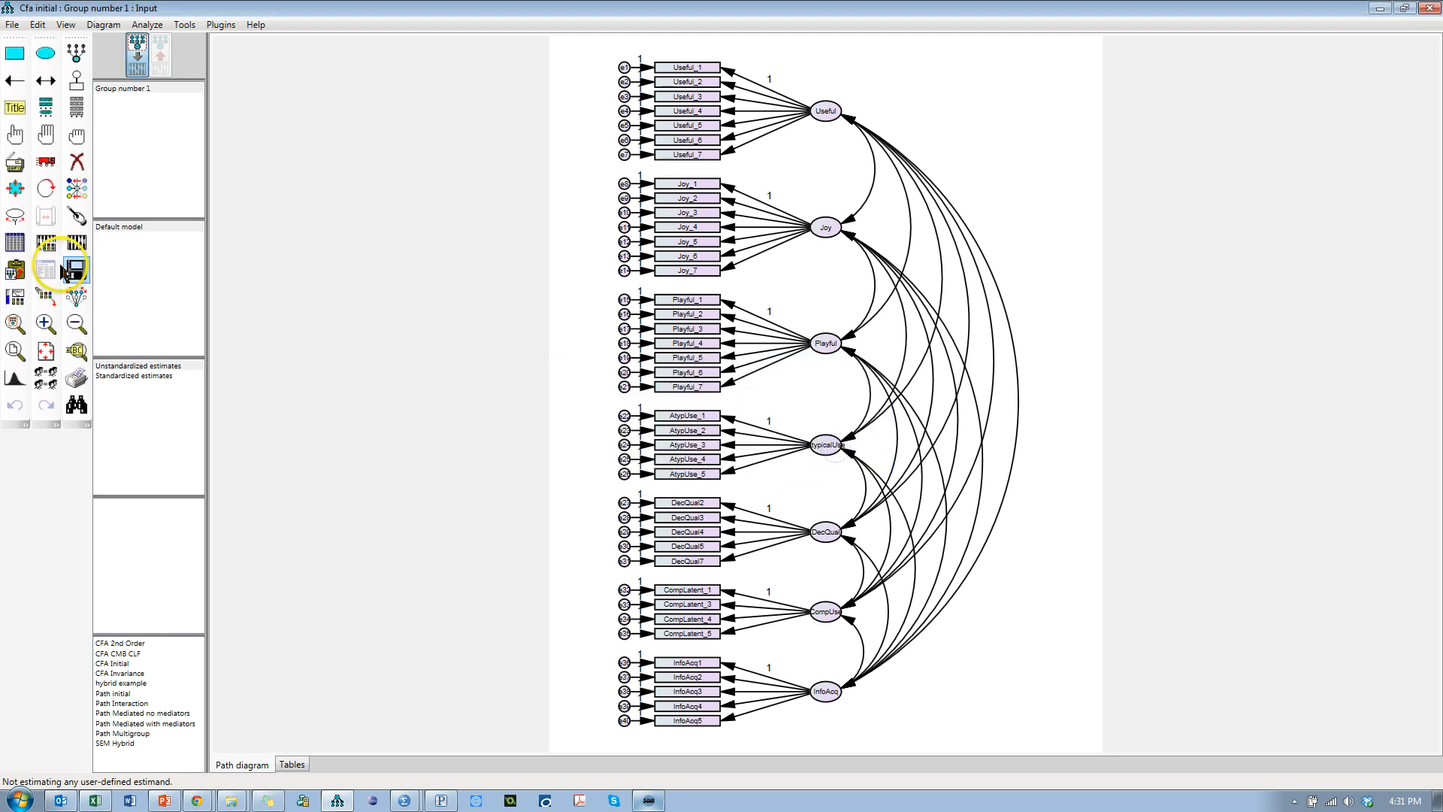
- Set the BootCamp.sav file stored directly on the Desktop as the data file for Group number 1
left_click(15, 243)
double_click(593, 328)
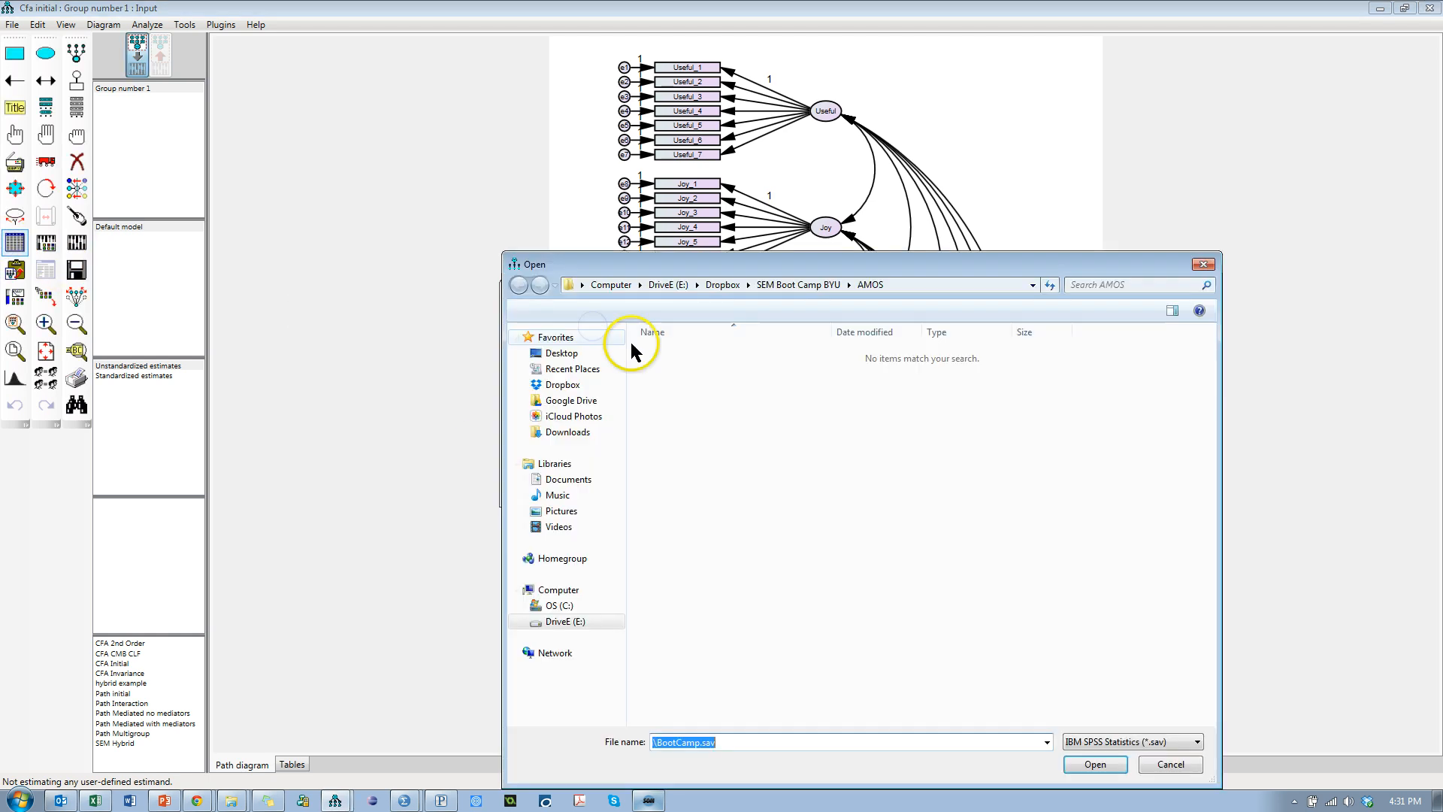
left_click(561, 353)
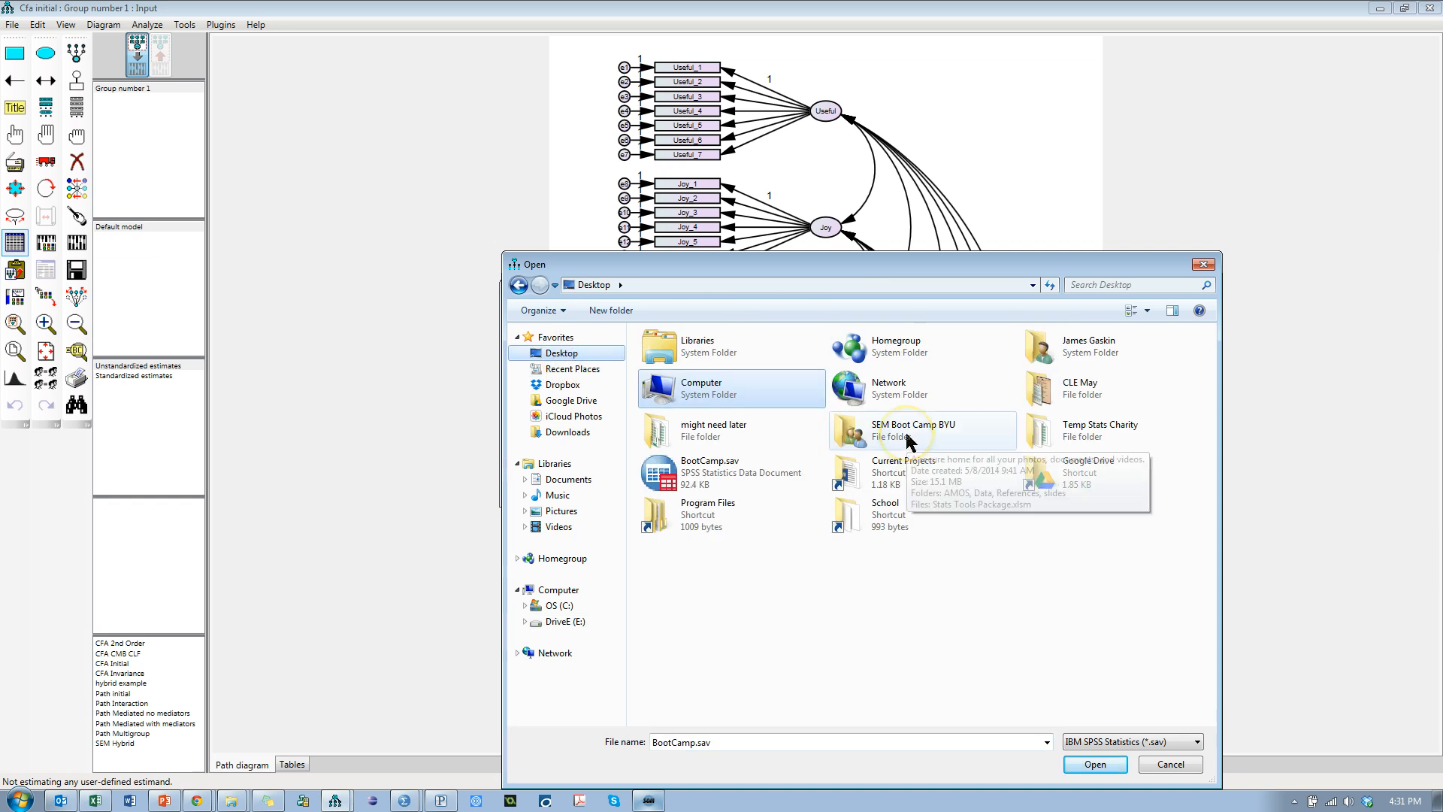
left_click(750, 472)
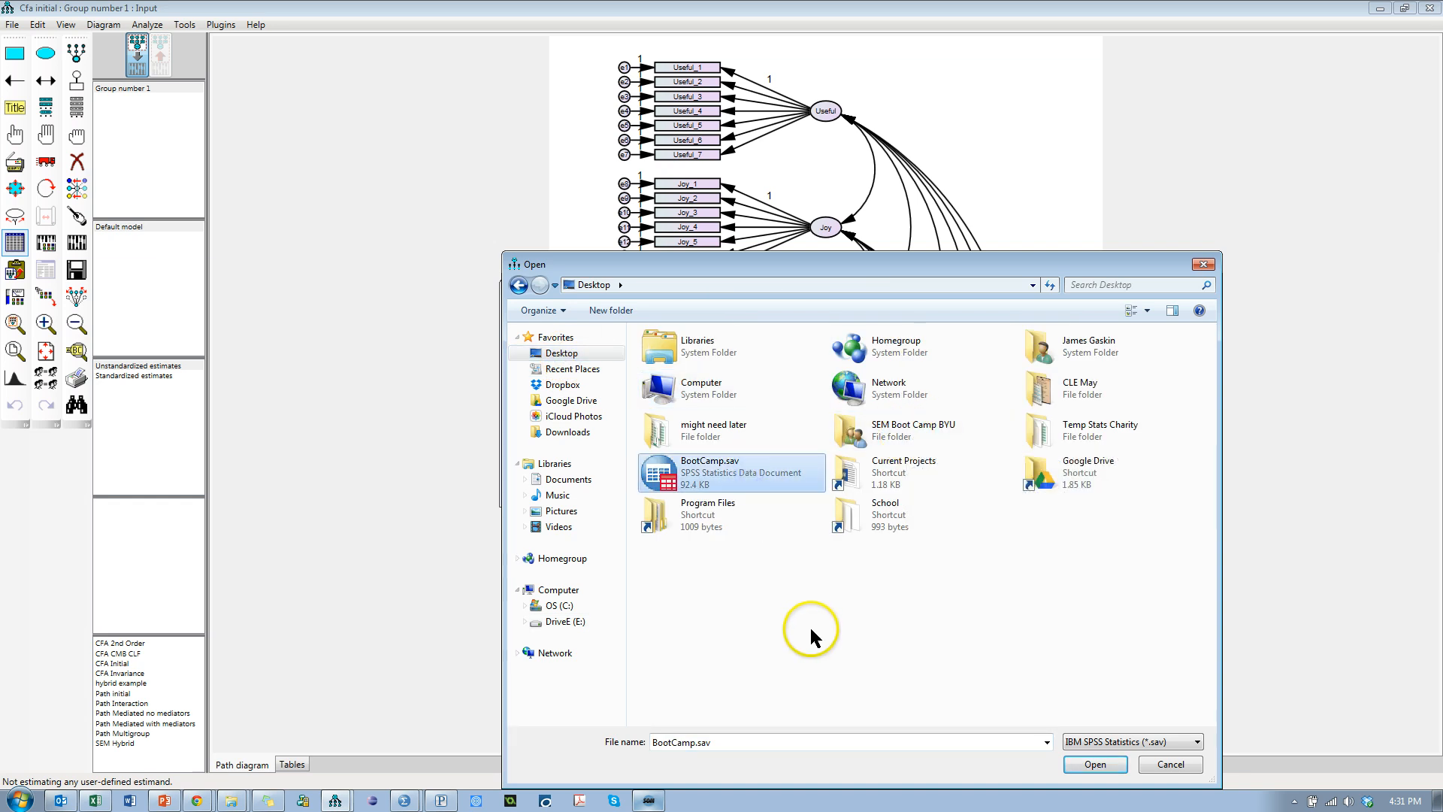
left_click(1091, 774)
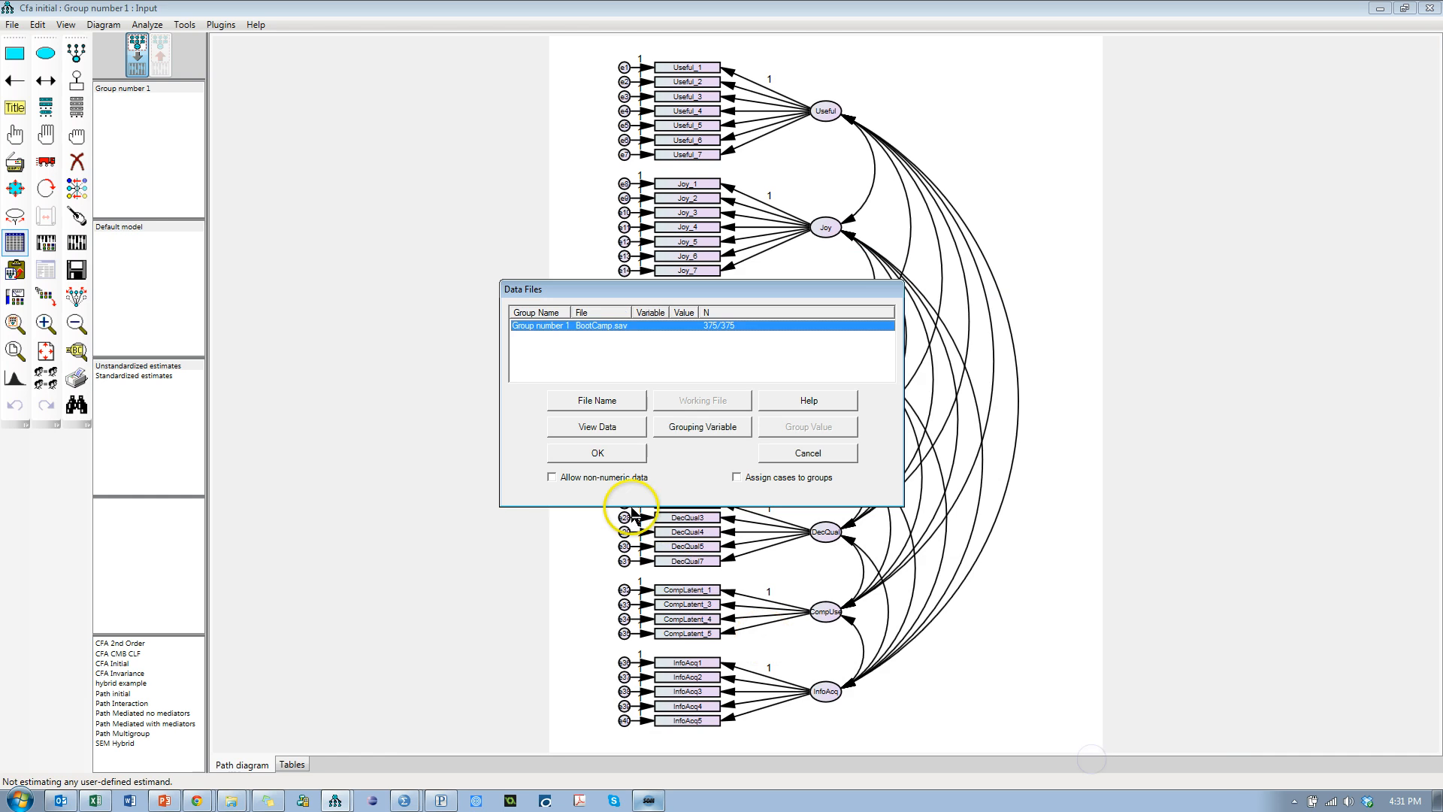
left_click(606, 453)
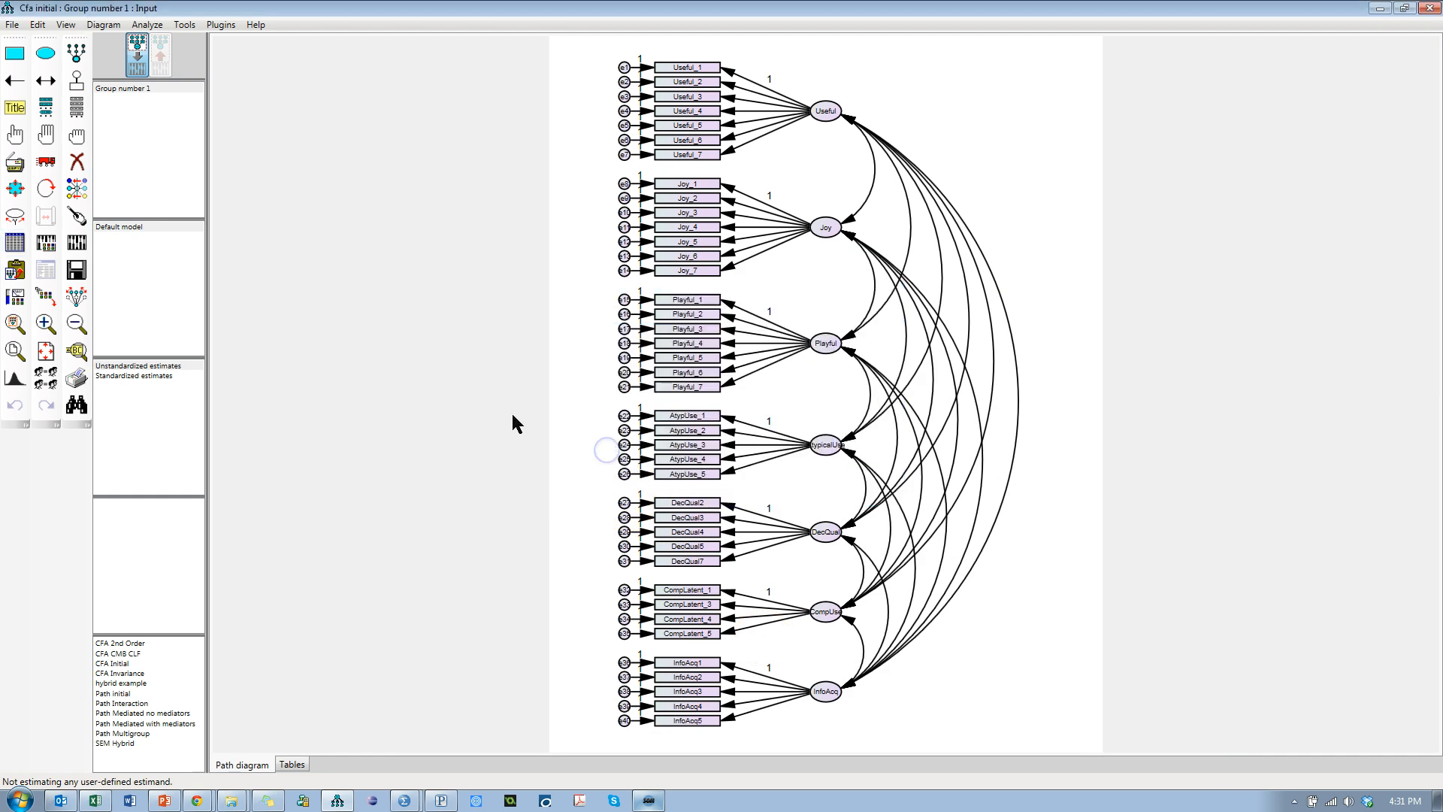
- Calculate the model estimates and display the standardized estimates on the output path diagram
left_click(78, 241)
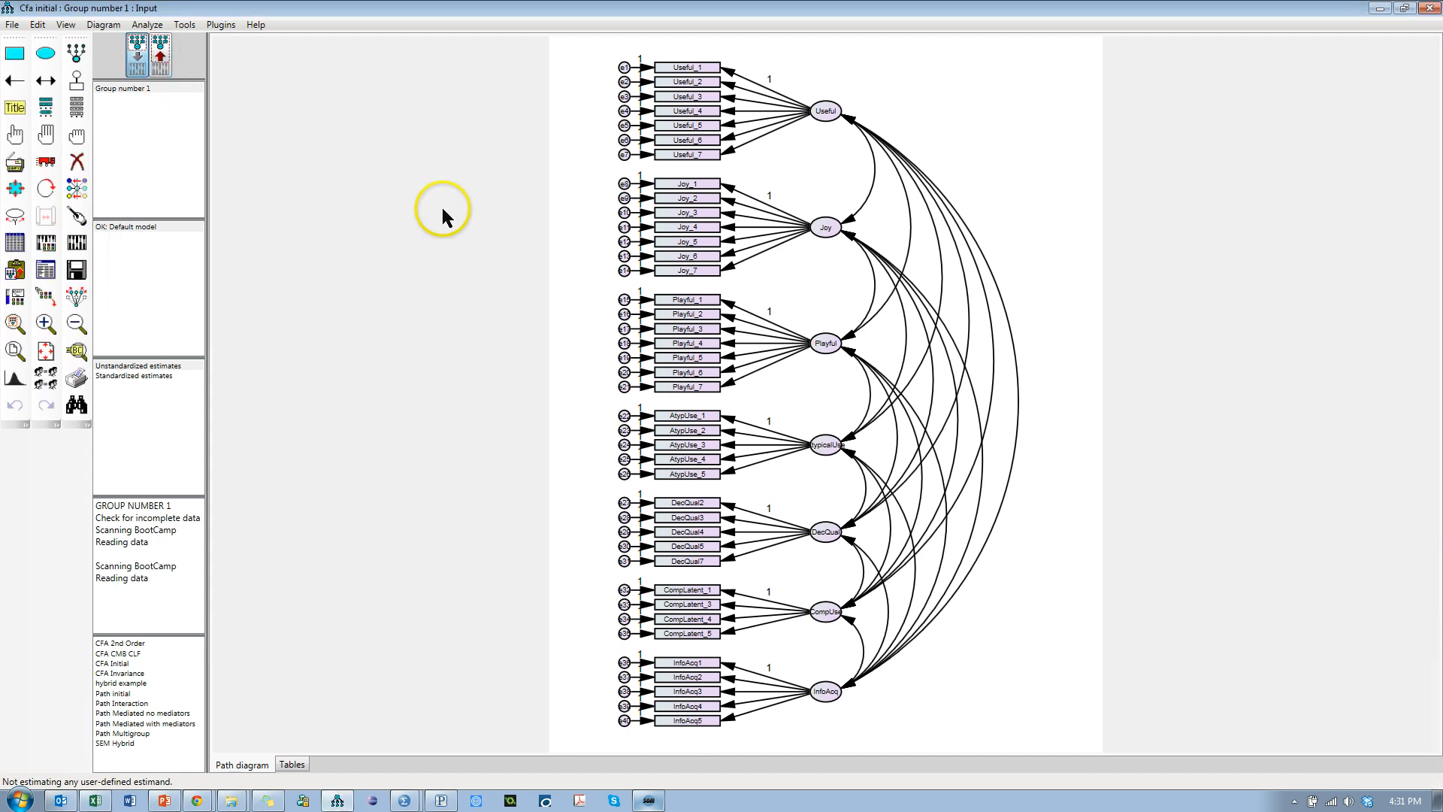
left_click(162, 52)
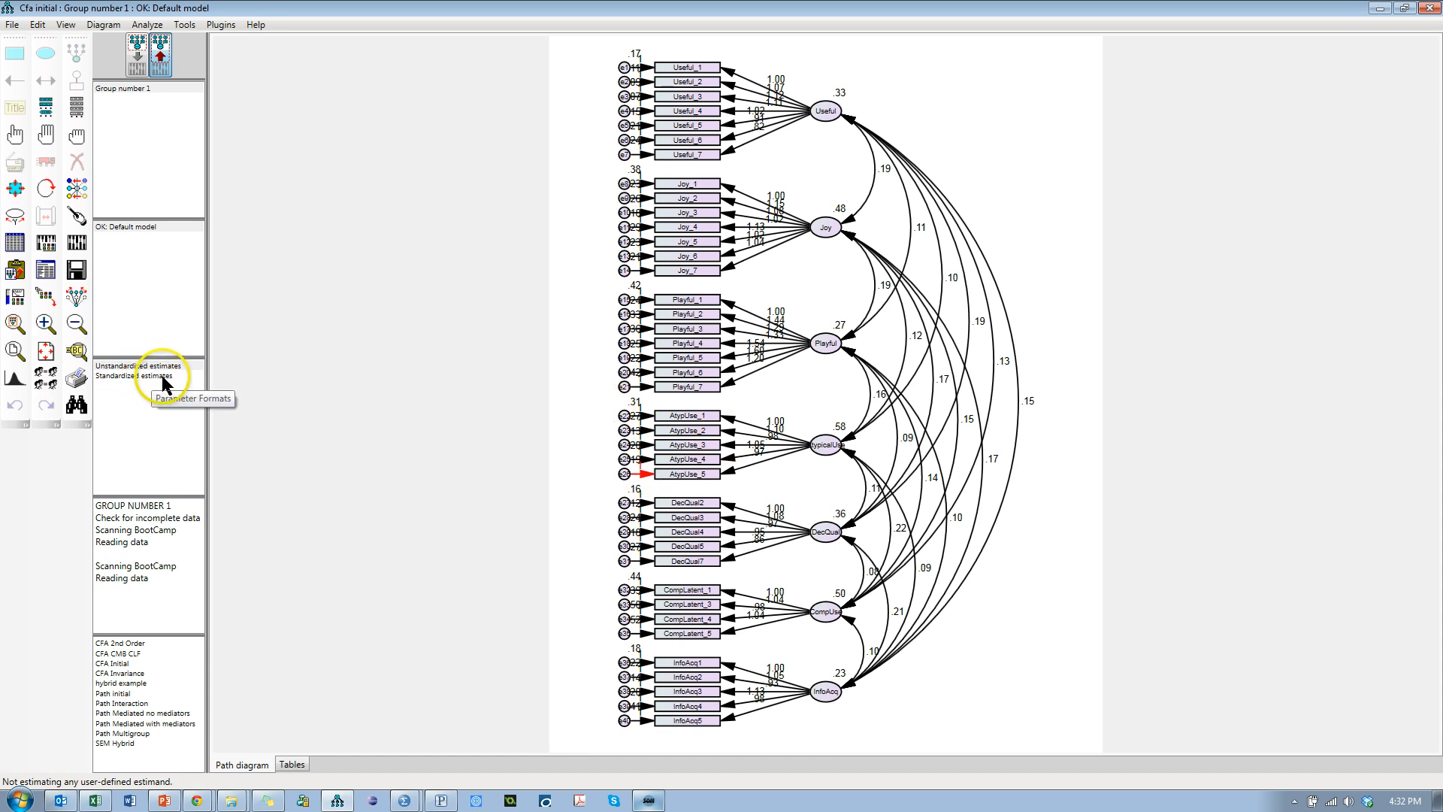
left_click(152, 376)
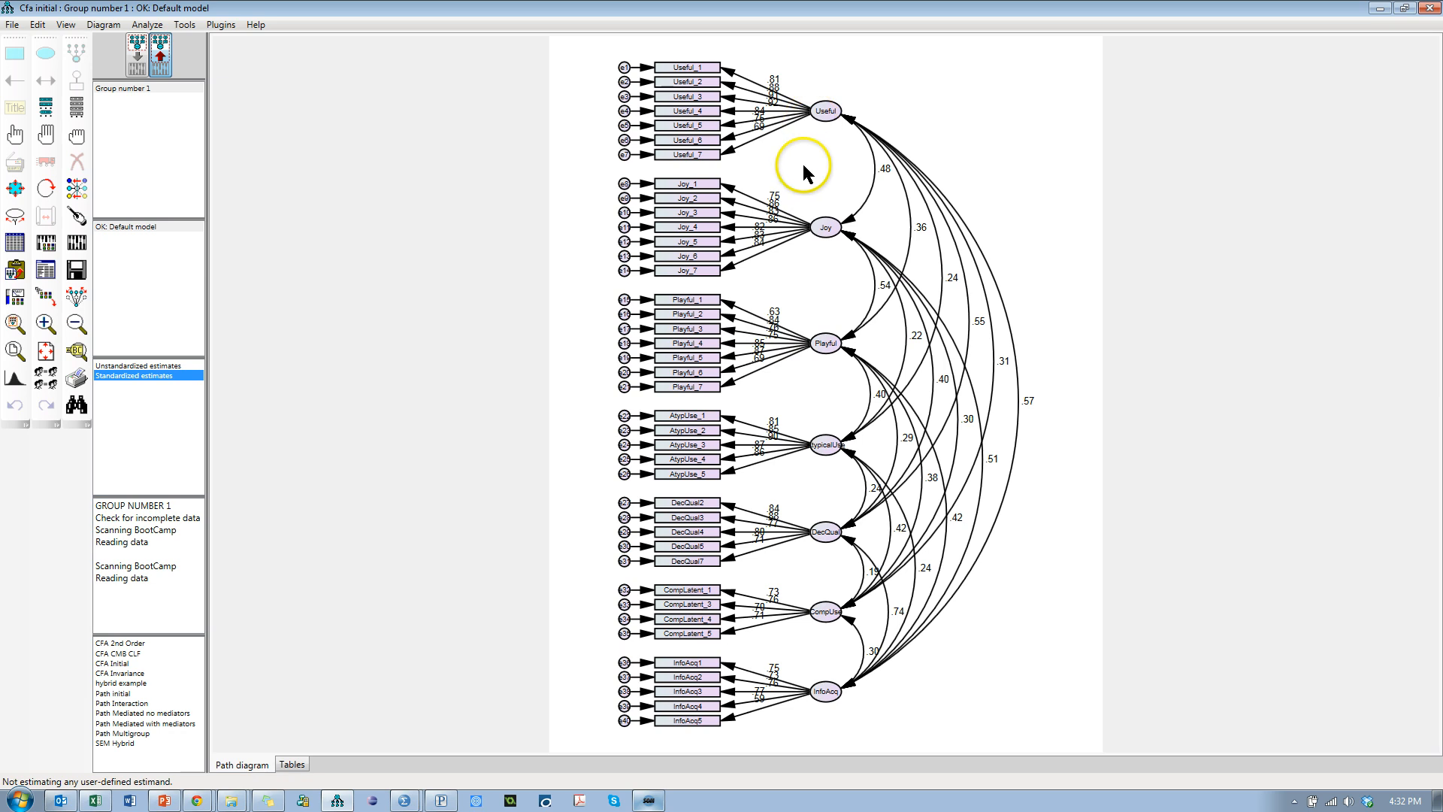
- Examine the standardized item loadings and factor correlations across the whole path diagram, from Useful down to InfoAcq
scroll(784, 125, "up", 3)
scroll(773, 134, "up", 5)
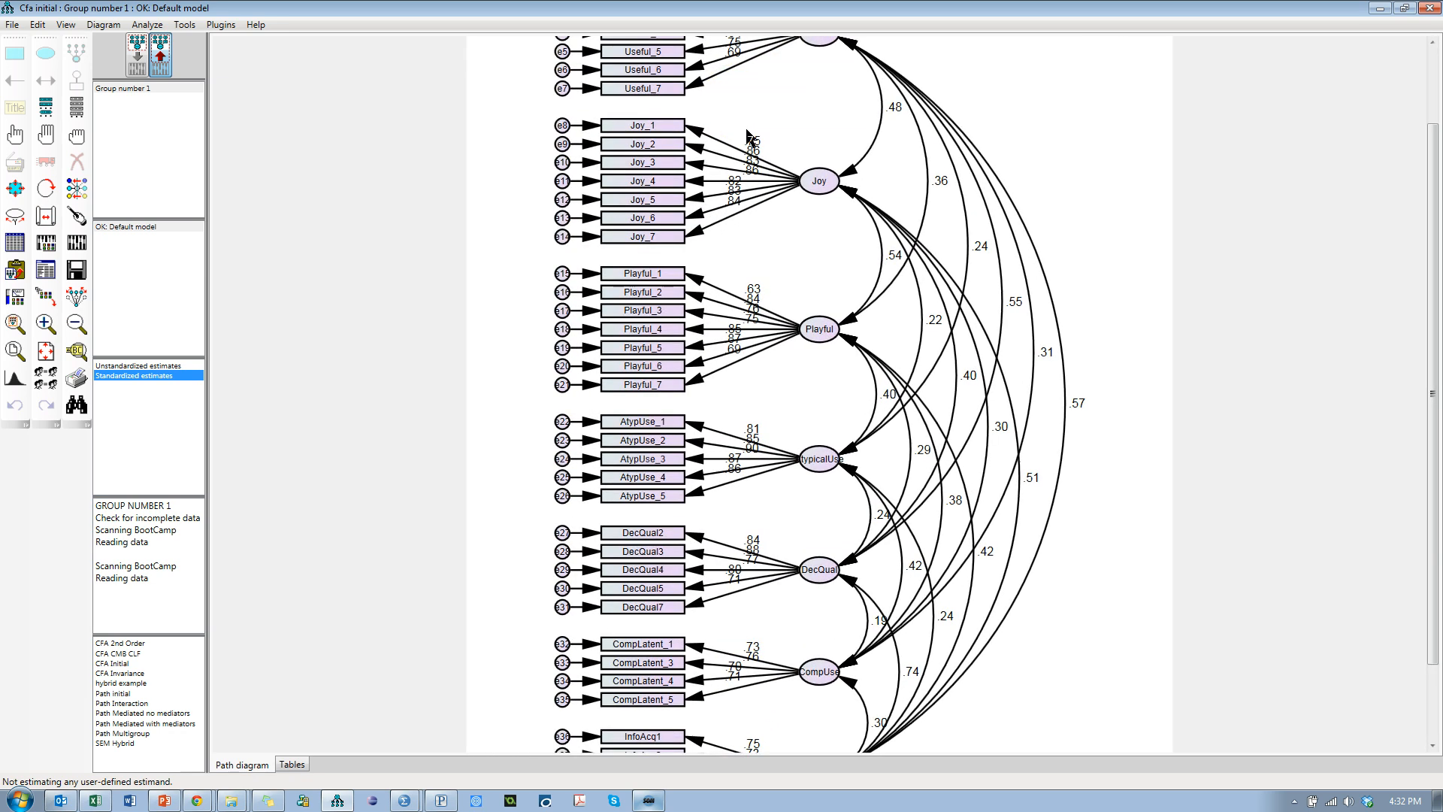
scroll(748, 136, "up", 5)
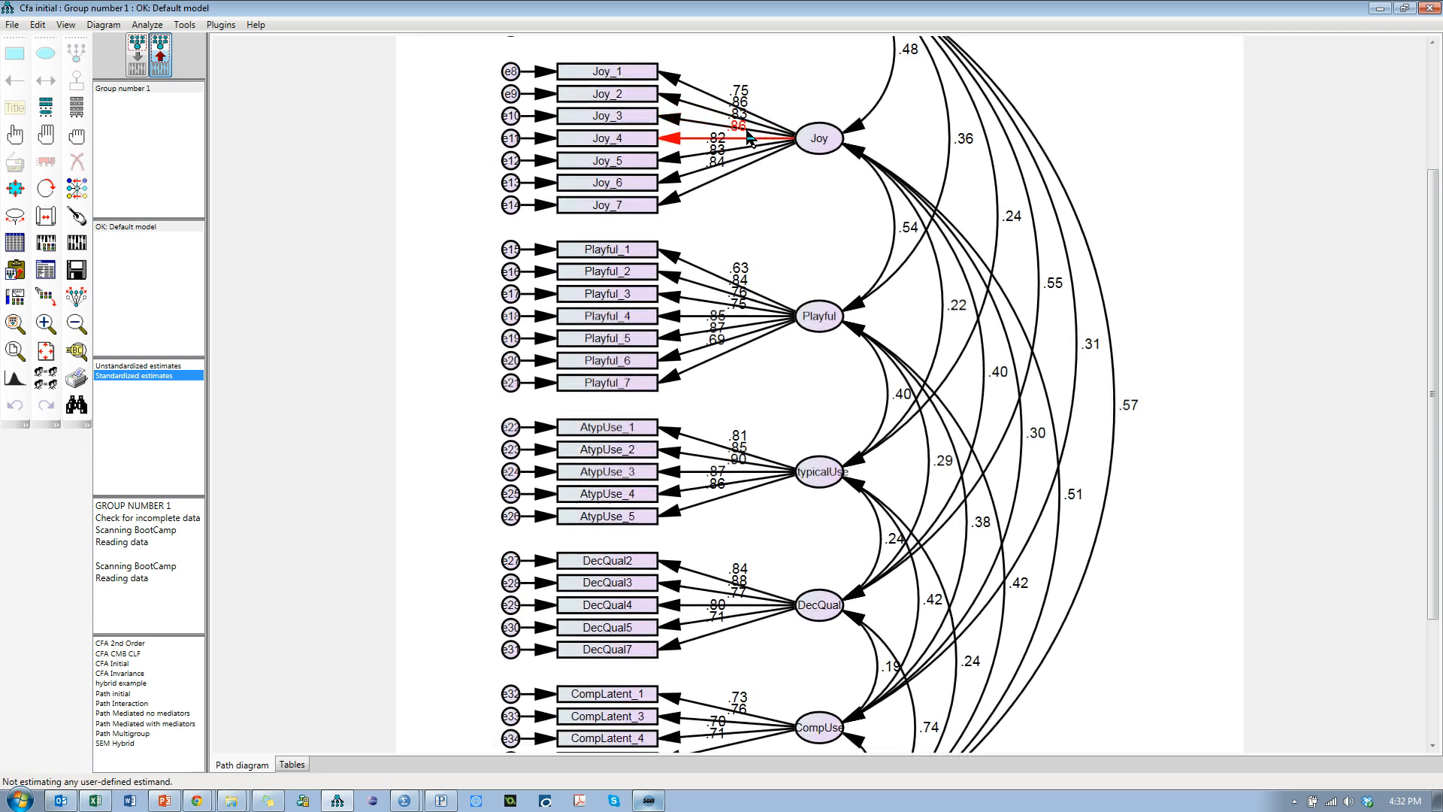
left_click(747, 217)
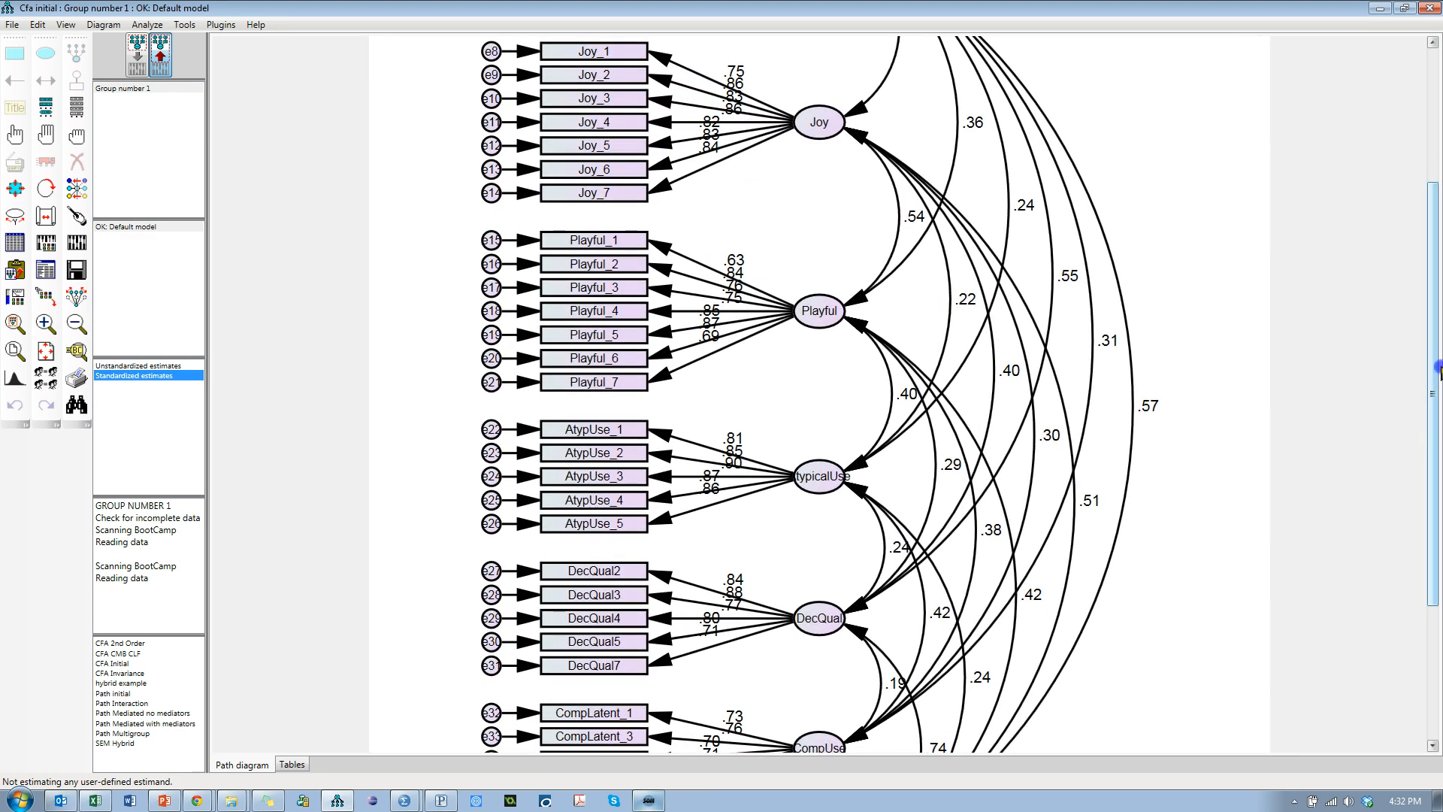
left_click_drag(1435, 419, 1440, 217)
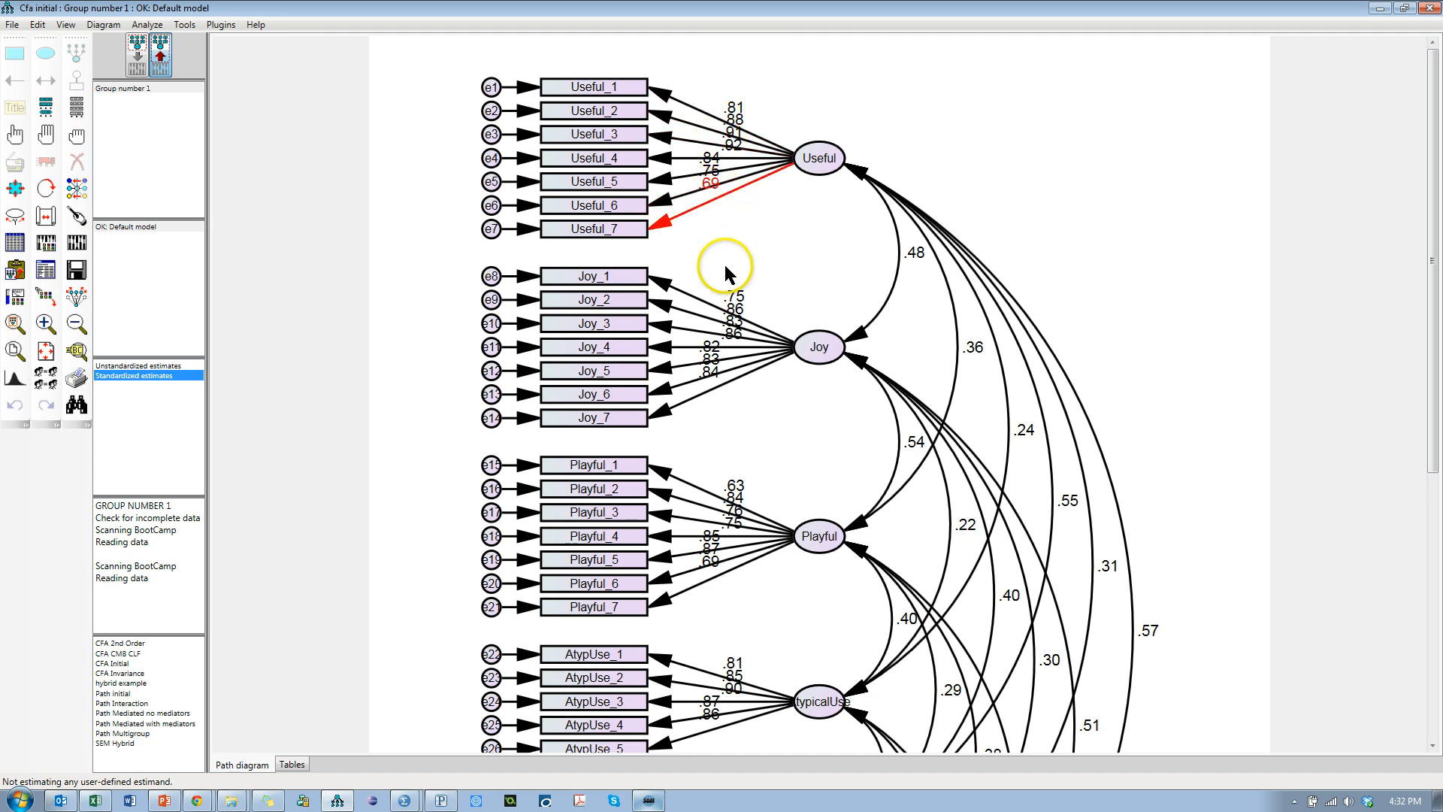
scroll(768, 437, "down", 1)
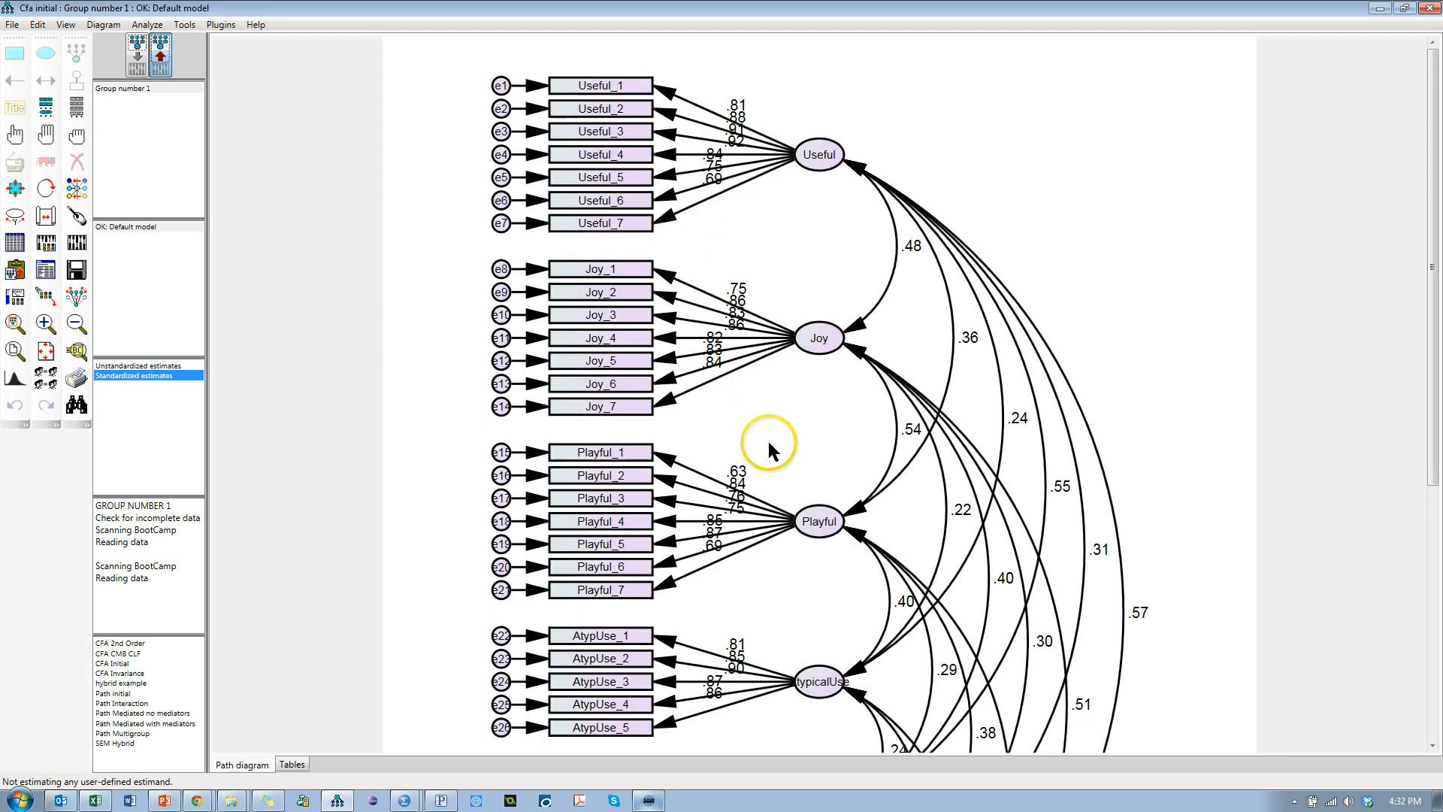
left_click(767, 426)
left_click_drag(1424, 322, 1420, 549)
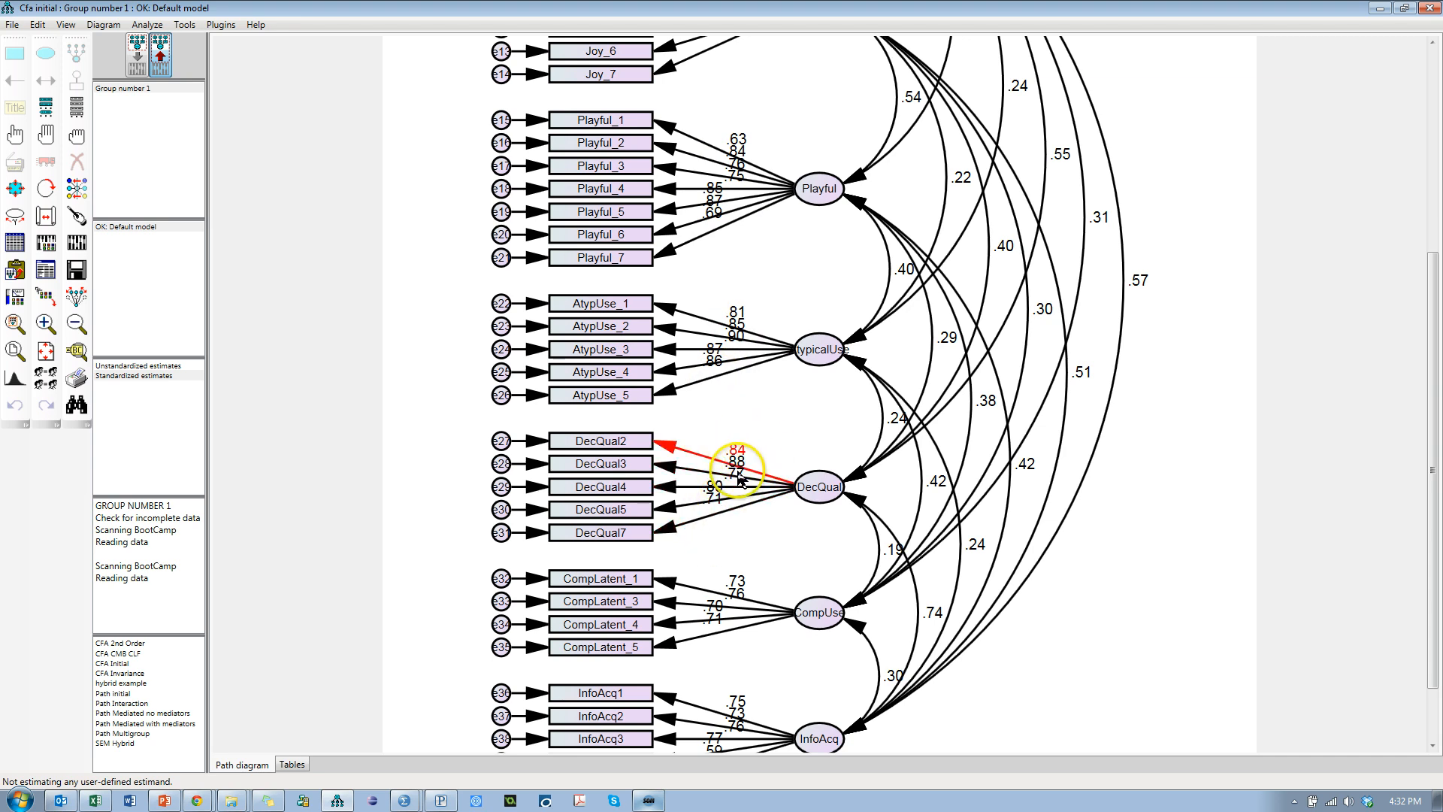
left_click_drag(1436, 384, 1425, 478)
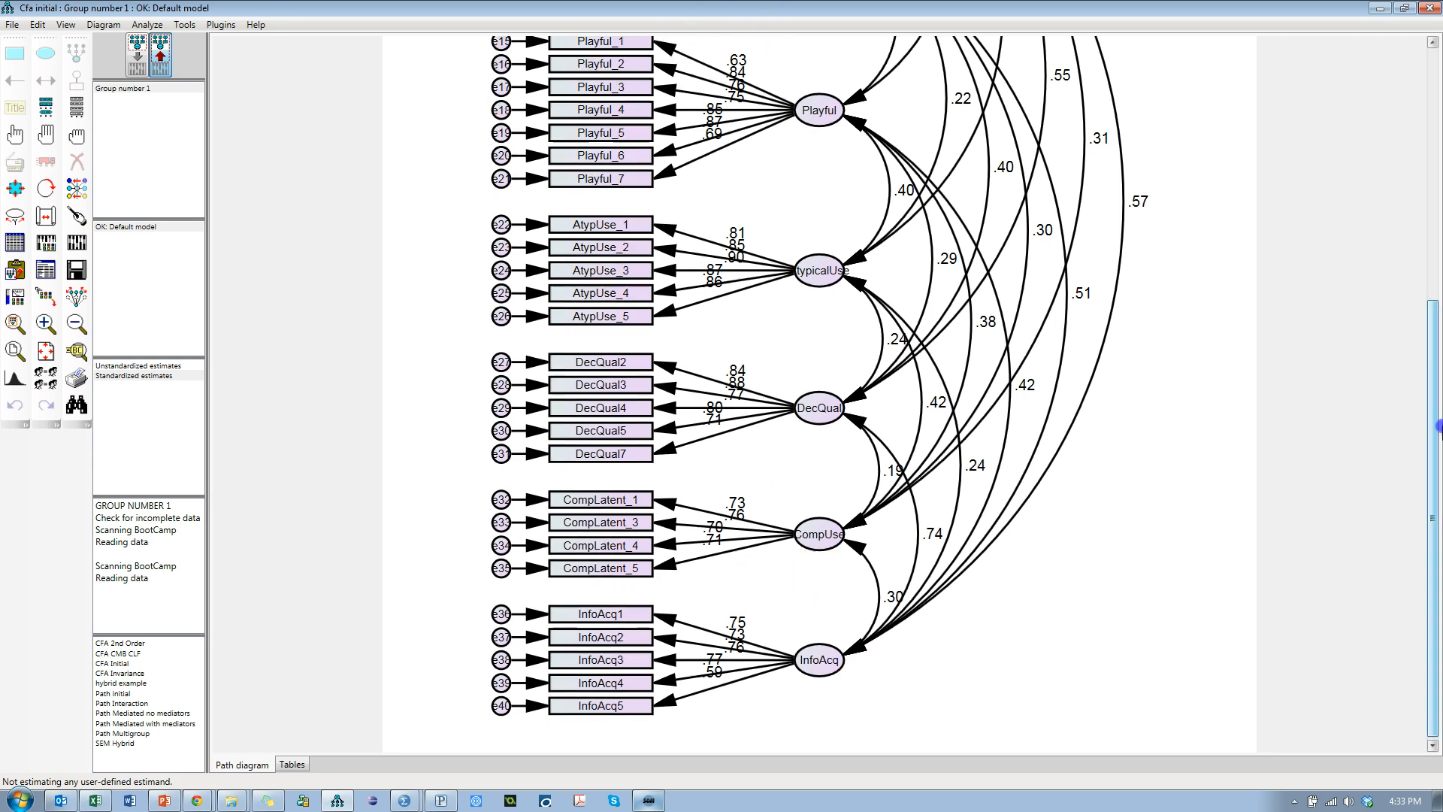
left_click_drag(1433, 524, 1434, 269)
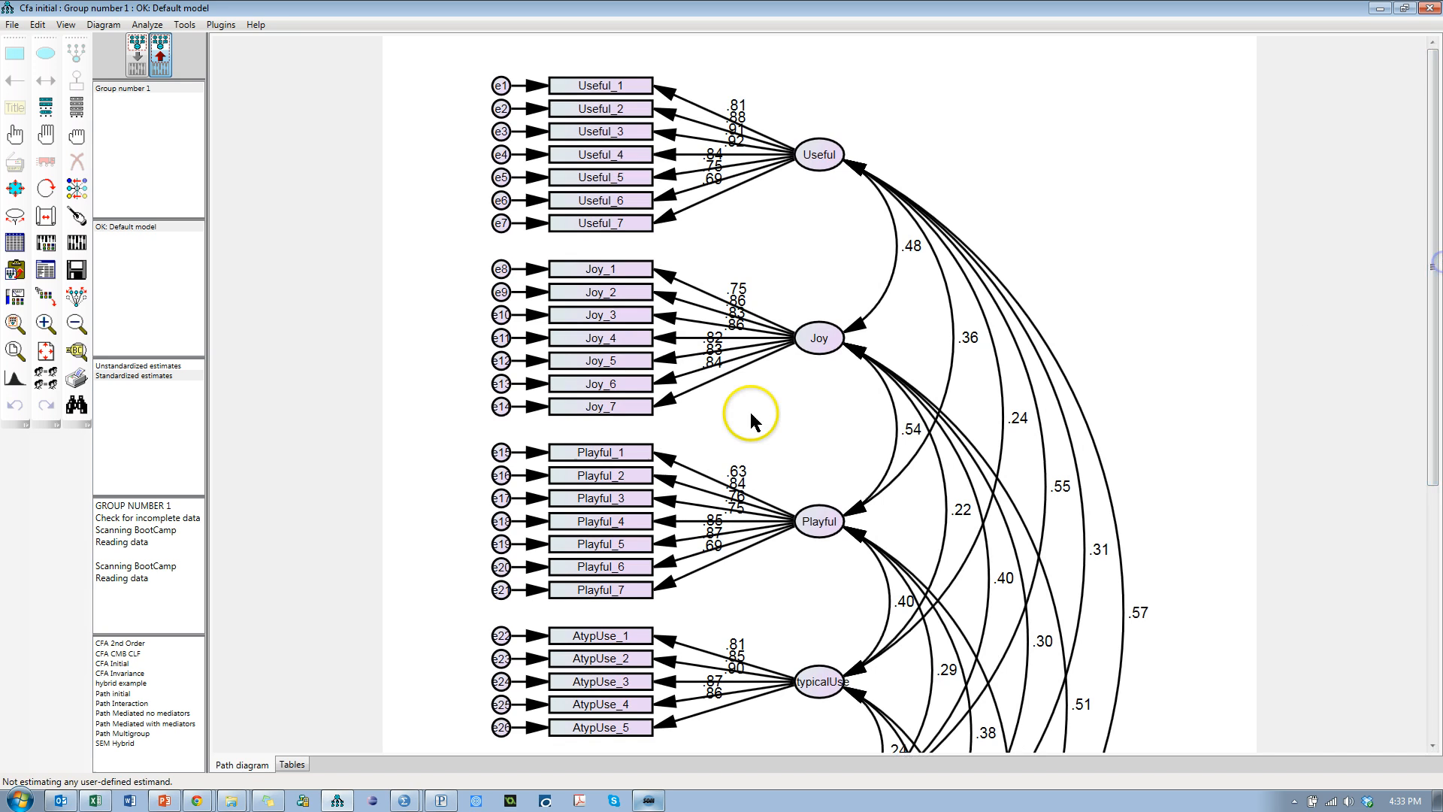
- Review the standardized estimates for the upper factors again, and display the unstandardized estimates for comparison
left_click(75, 248)
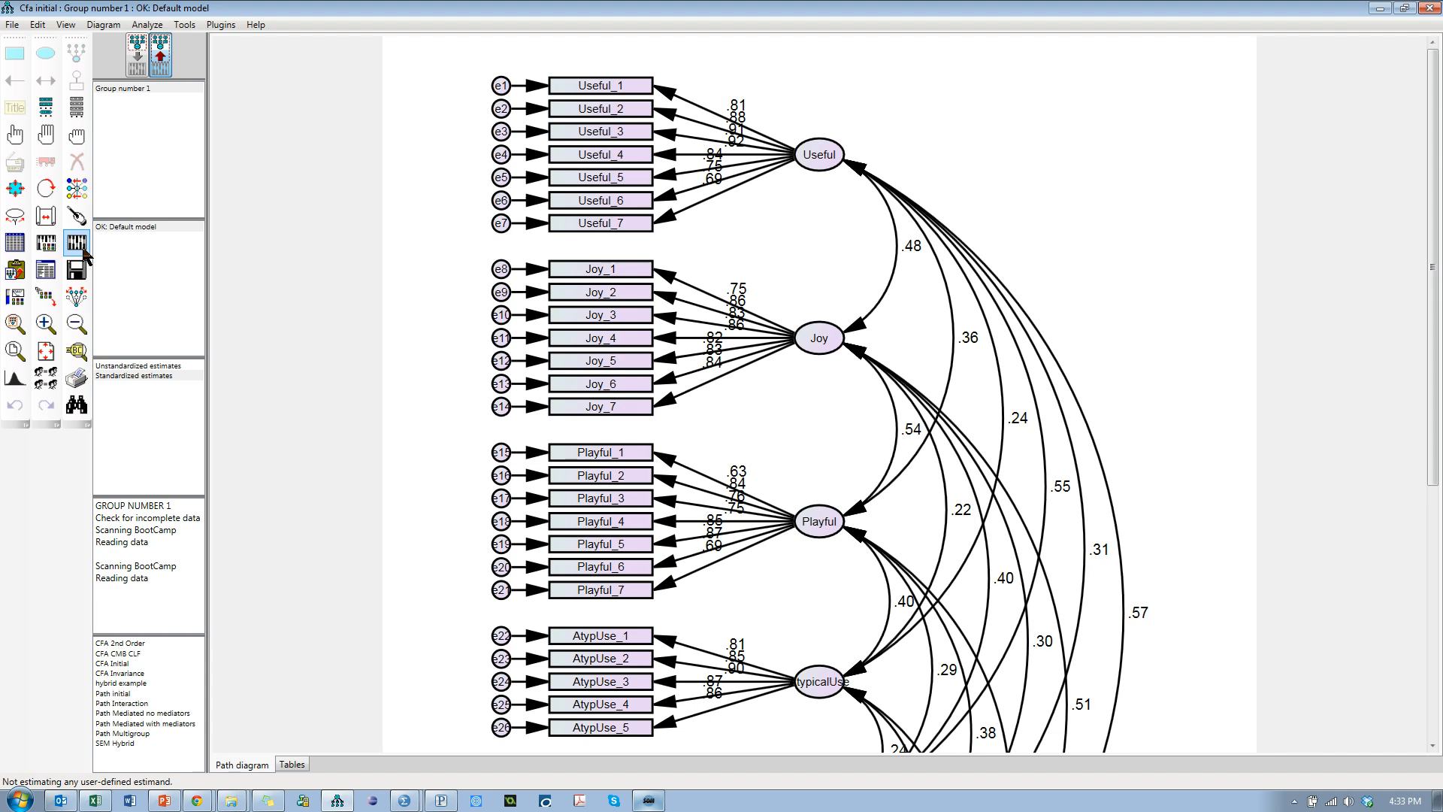
left_click(160, 57)
left_click(167, 376)
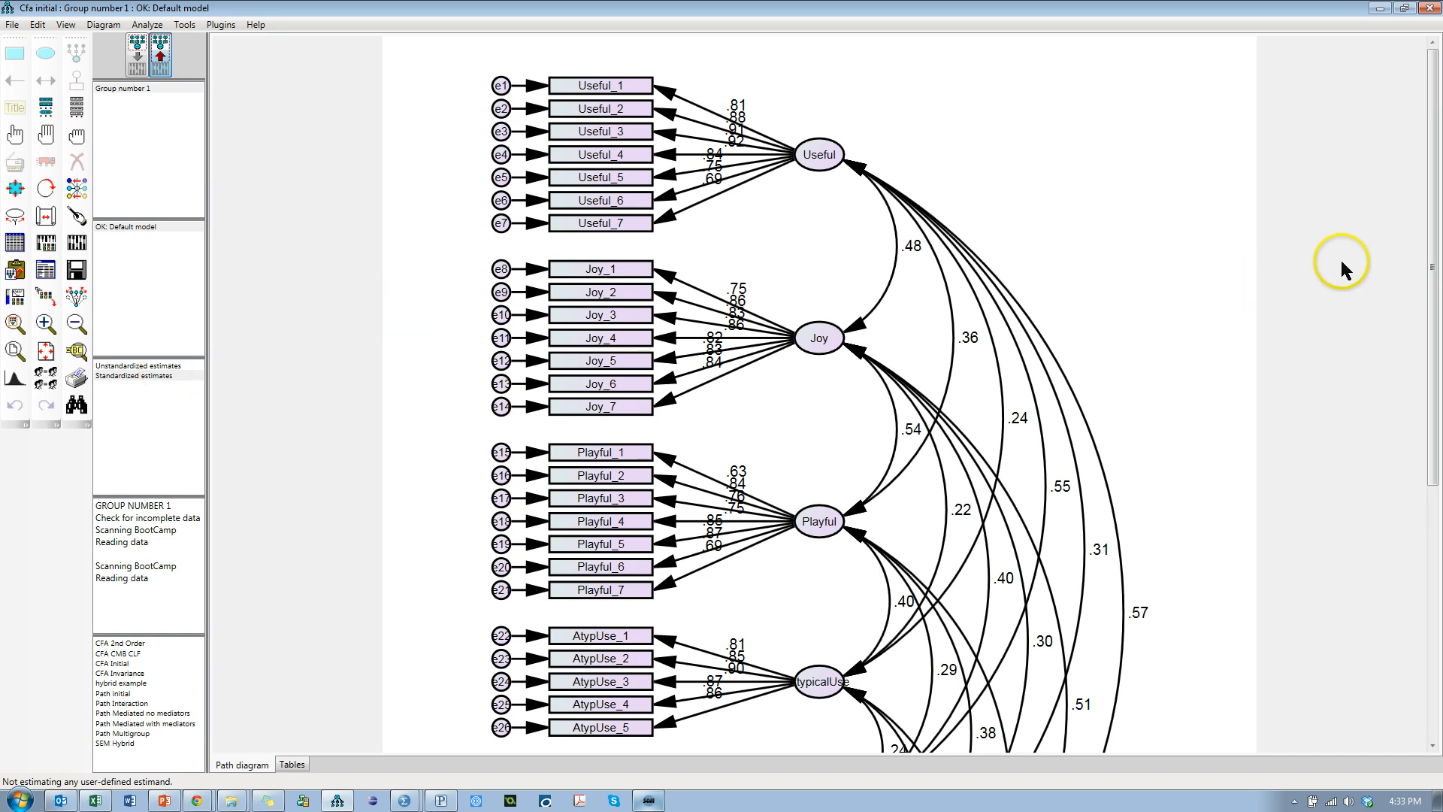
left_click(1433, 241)
mouse_move(1434, 235)
left_mouse_down()
mouse_move(1434, 255)
mouse_move(1430, 239)
left_mouse_up()
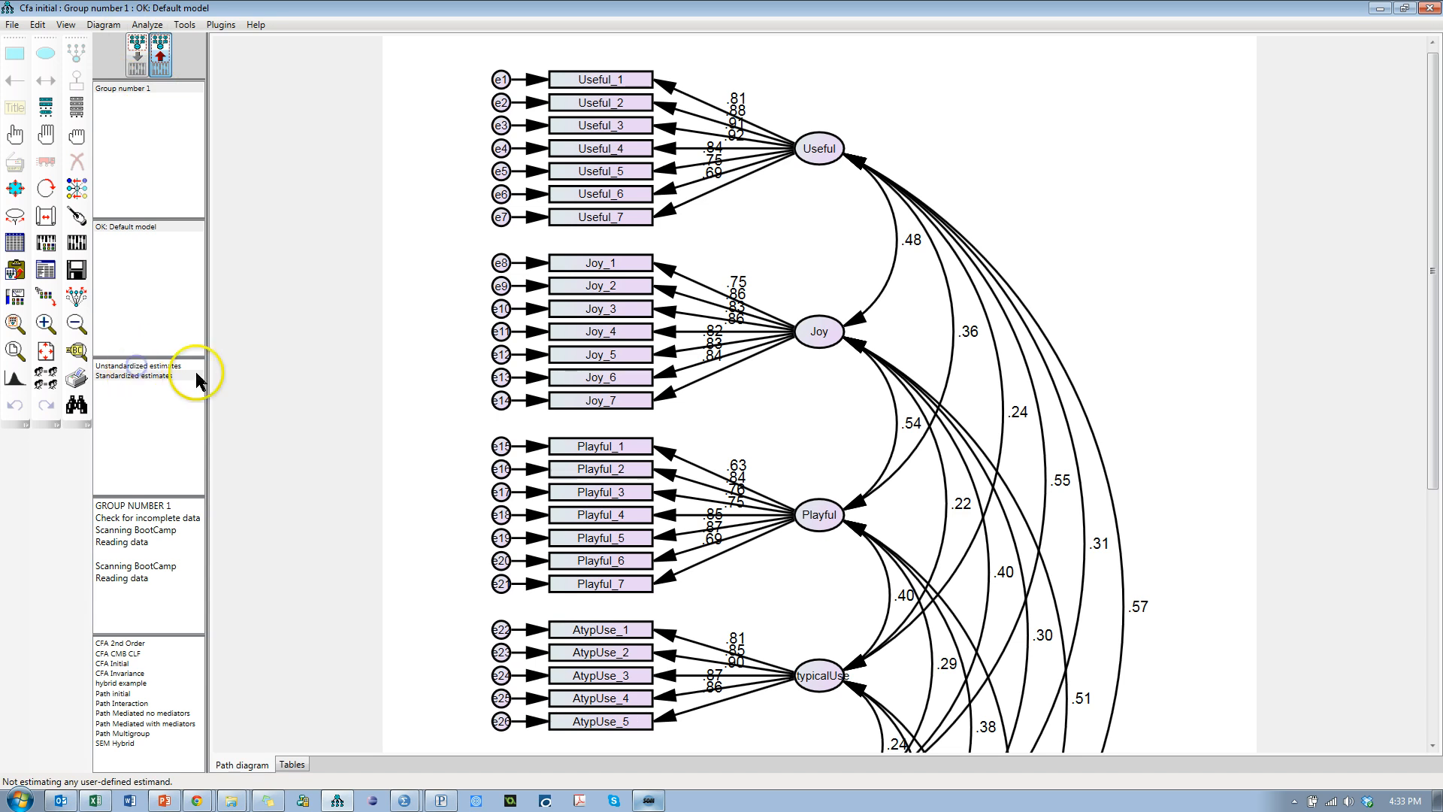
left_click(184, 366)
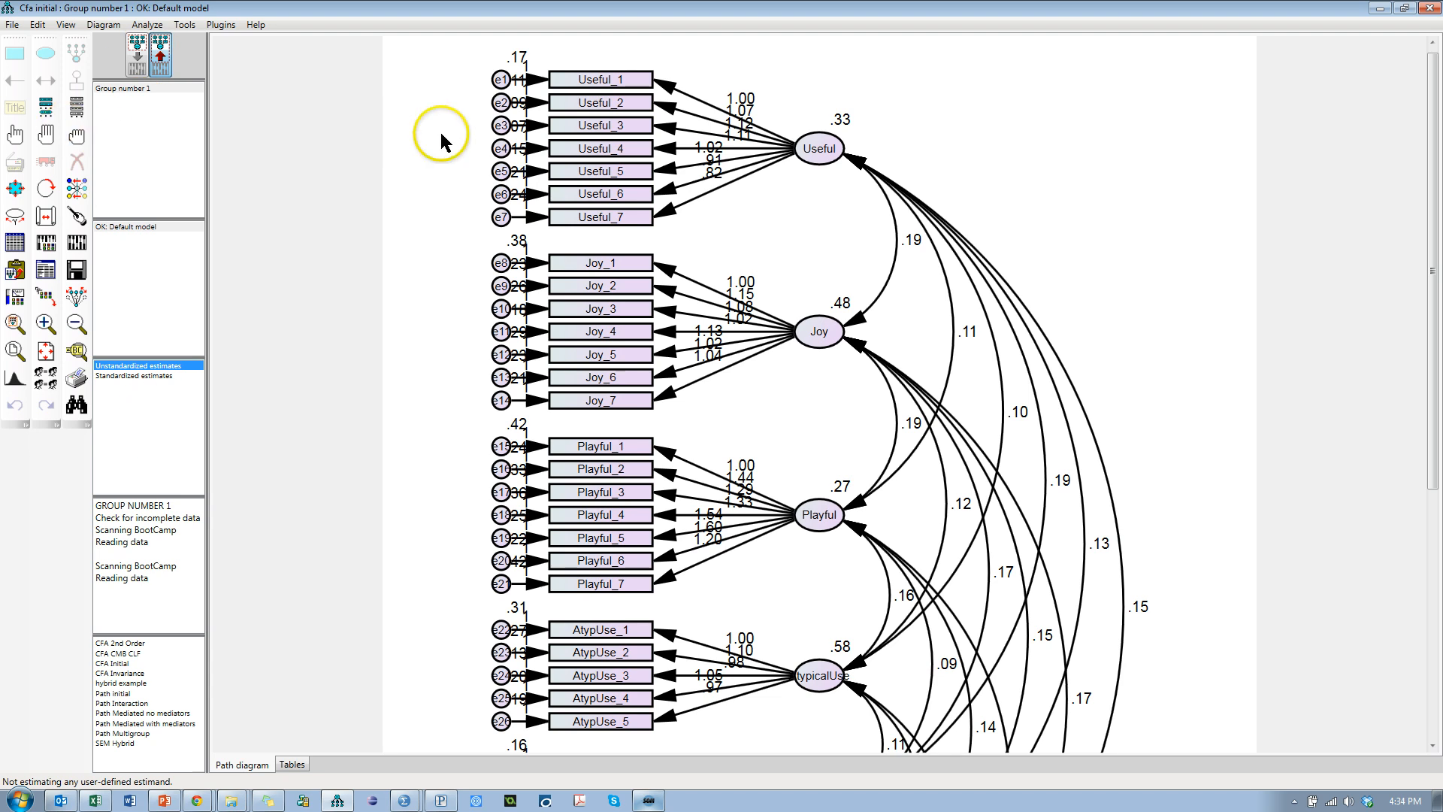
- Return to the input path diagram and remove the fixed regression weight from the path between Useful and Useful_1
left_click(137, 66)
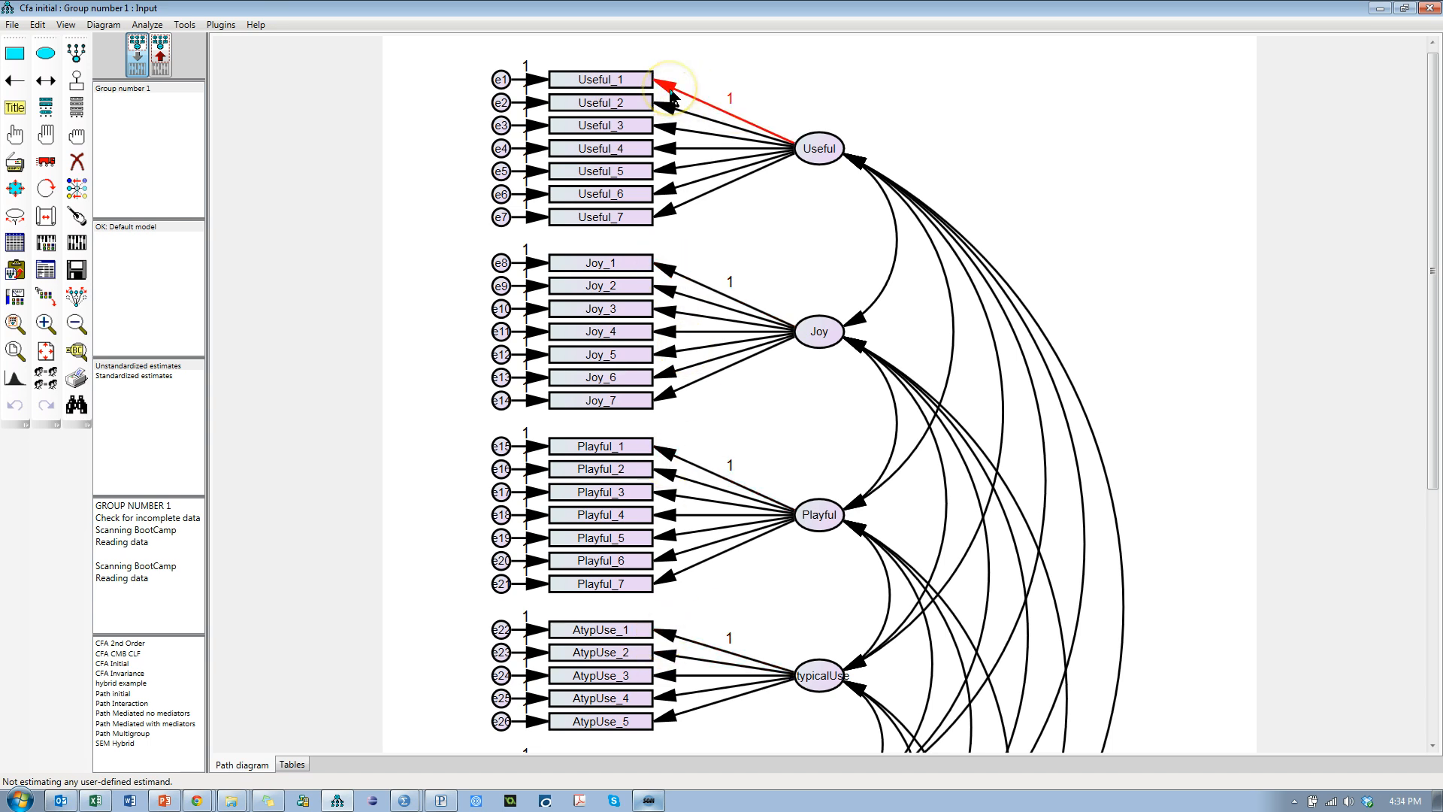
left_click(819, 149)
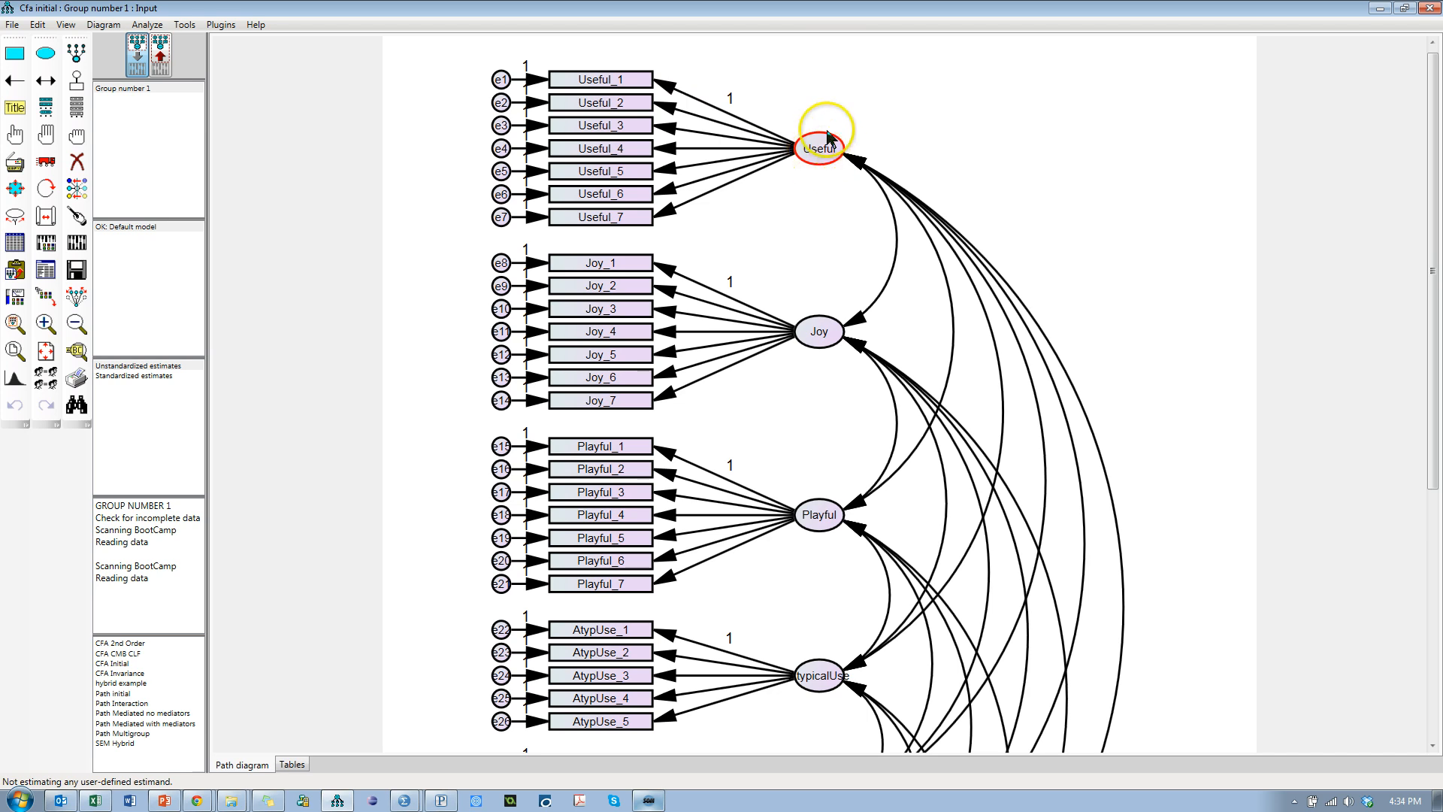
double_click(668, 92)
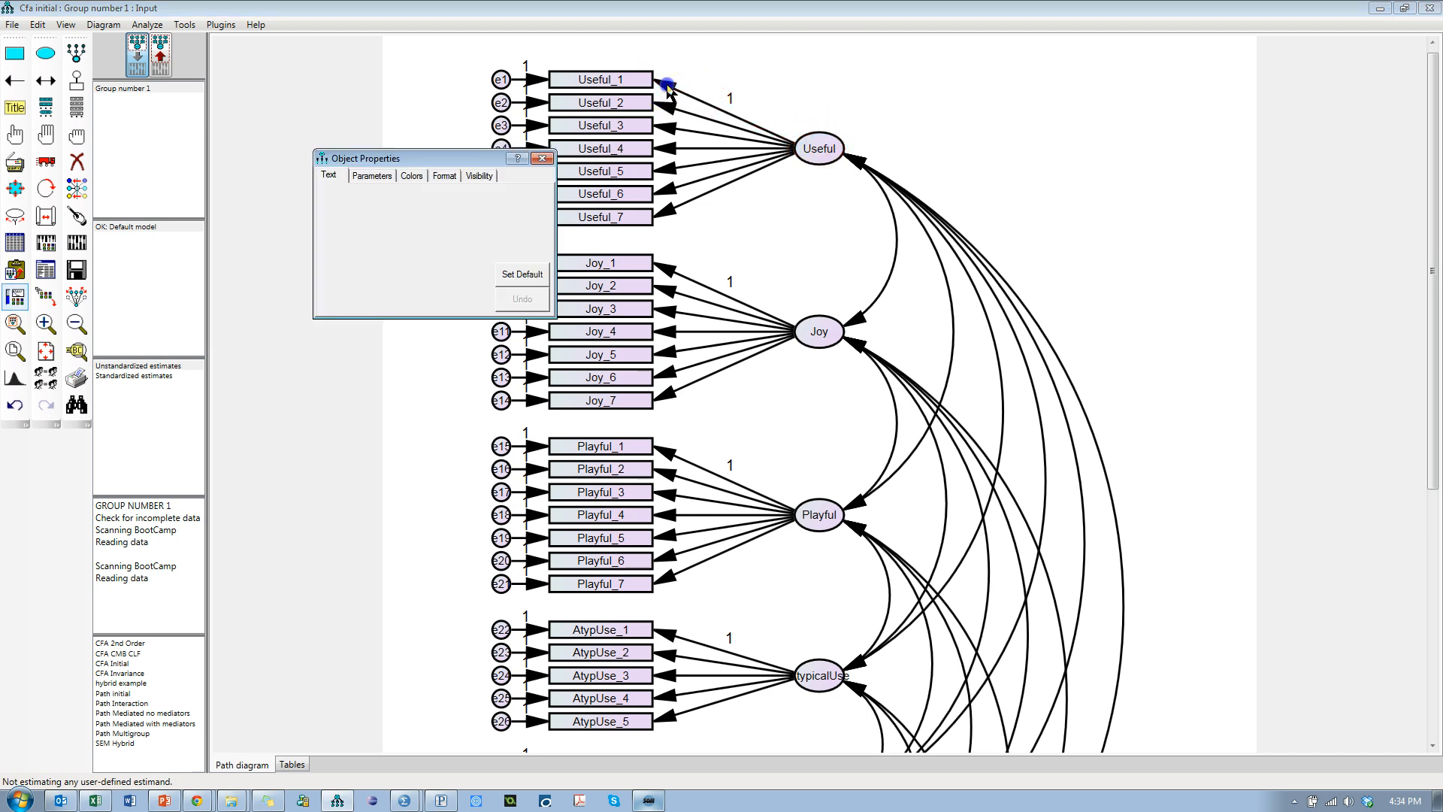
left_click(374, 176)
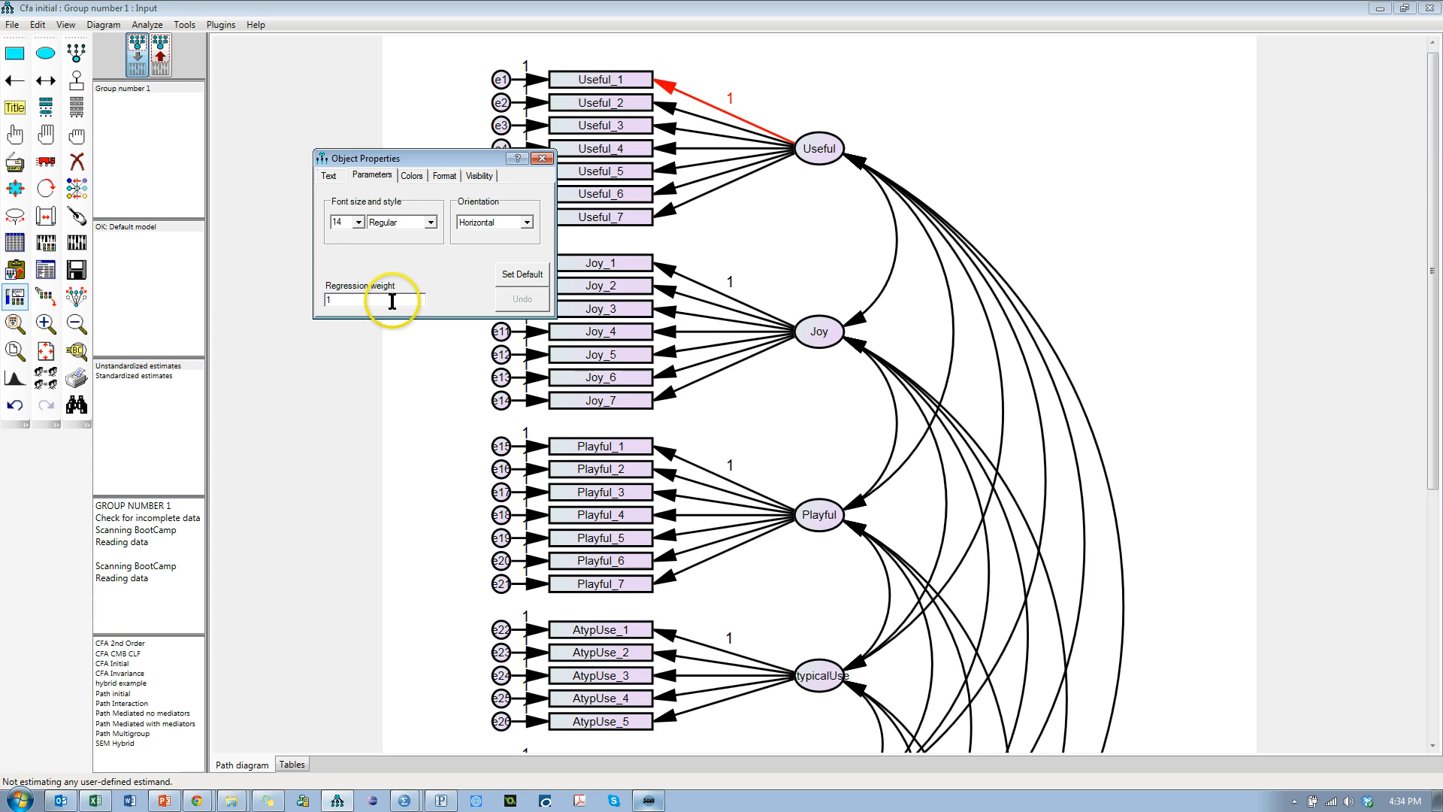
key("BackSpace")
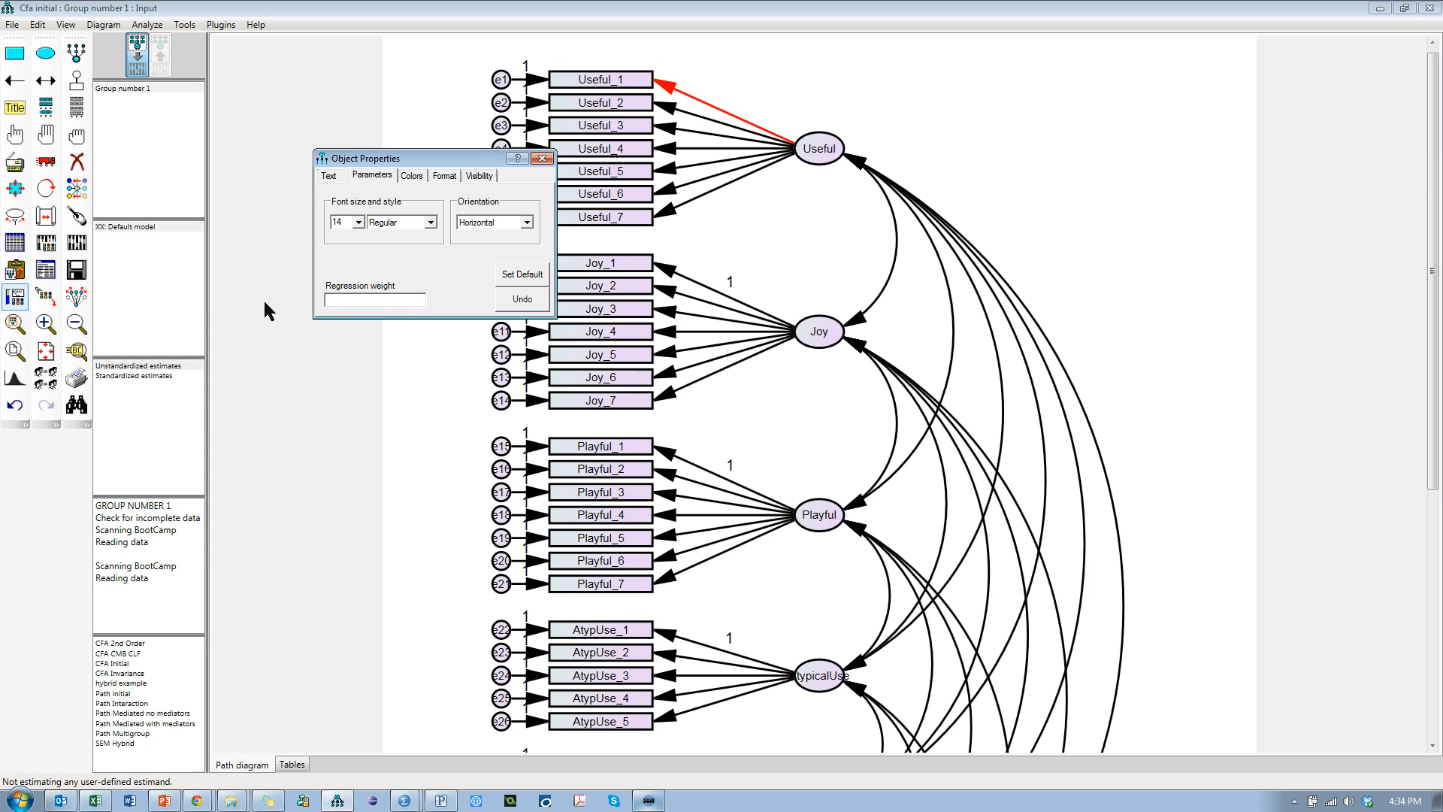
- Fix the variances of the Useful, Joy, Playful and AtypicalUse factors to 1
left_click(821, 149)
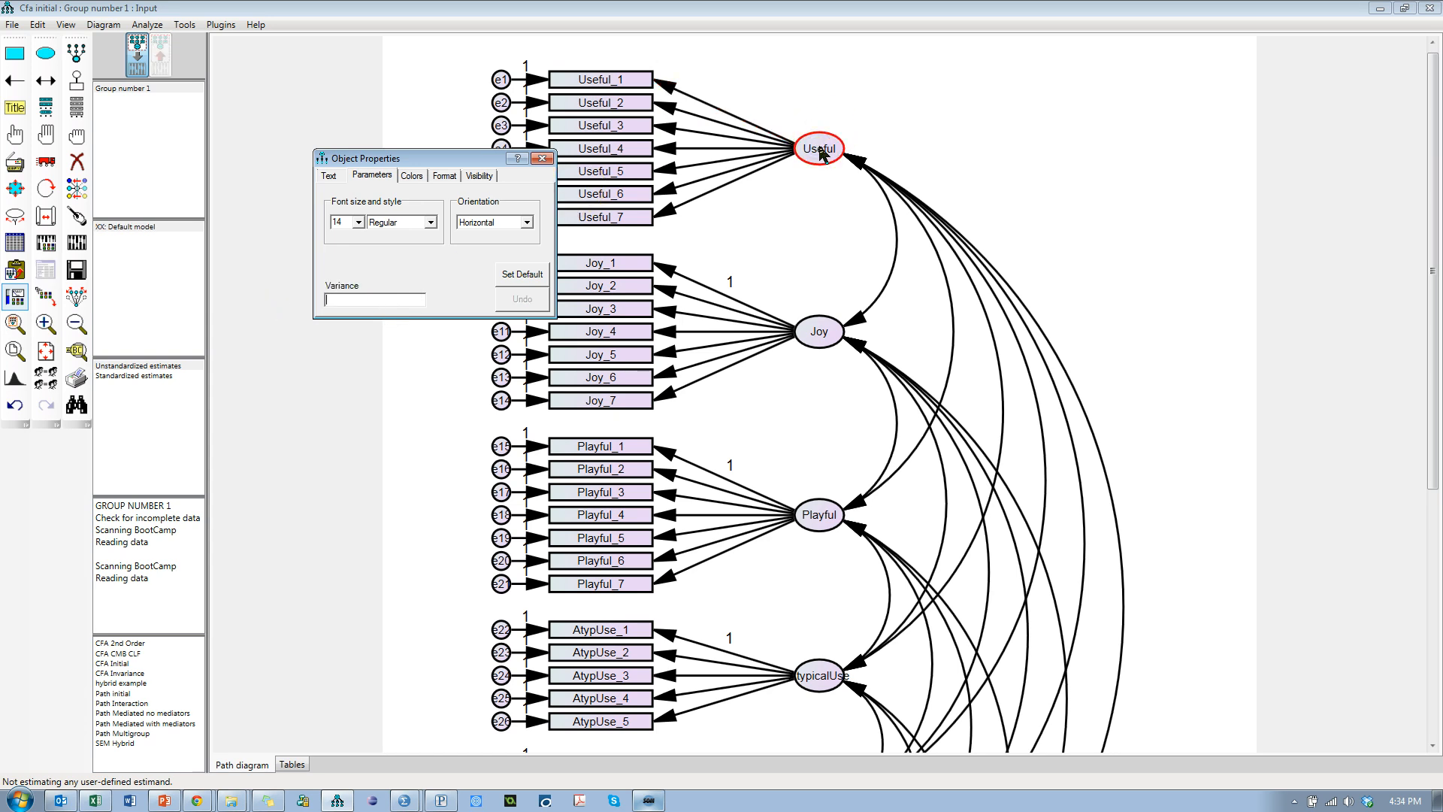
left_click(821, 333)
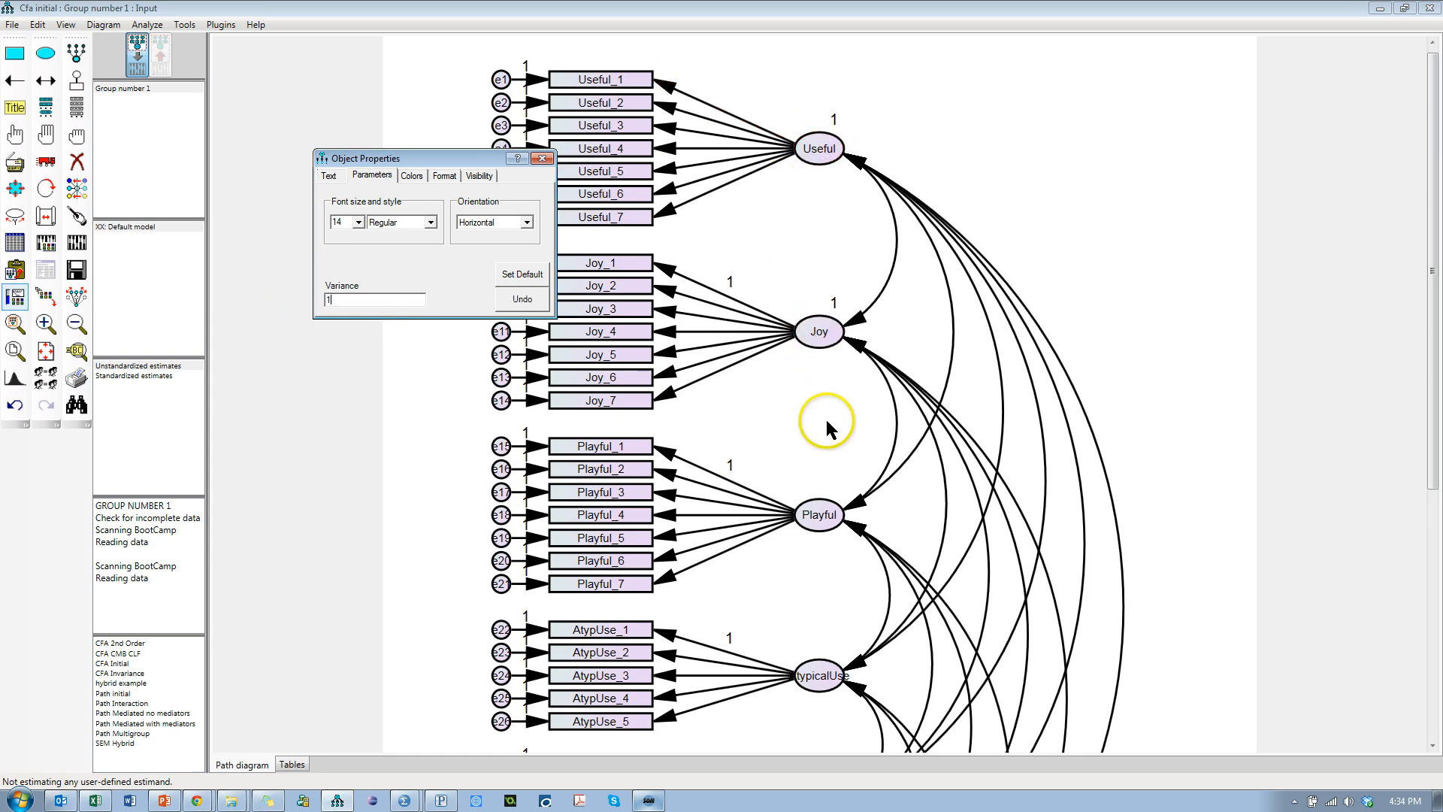
left_click(821, 518)
left_click(818, 675)
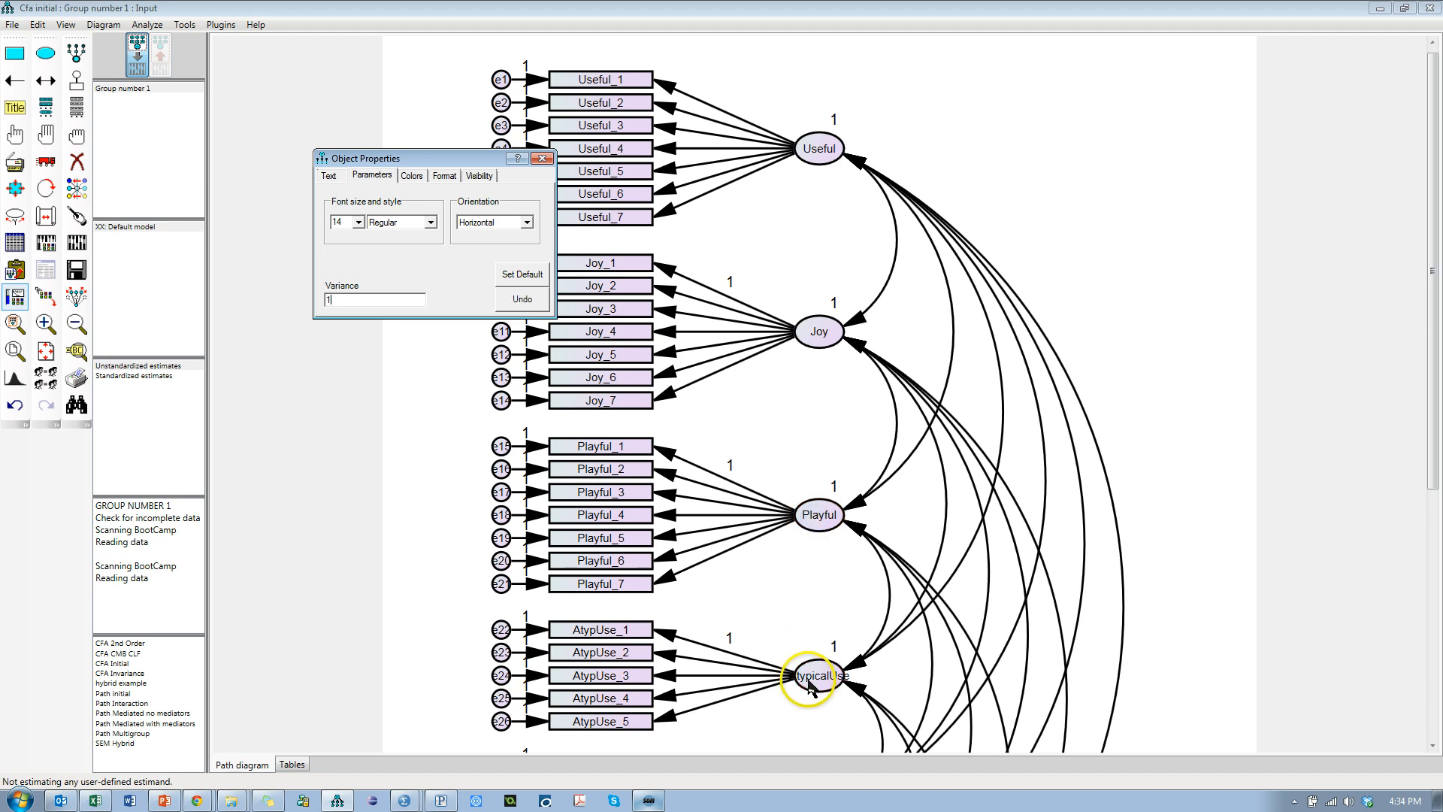
- Remove the fixed regression weights from the paths to Joy_1, Playful_1 and AtypUse_1
left_click(710, 287)
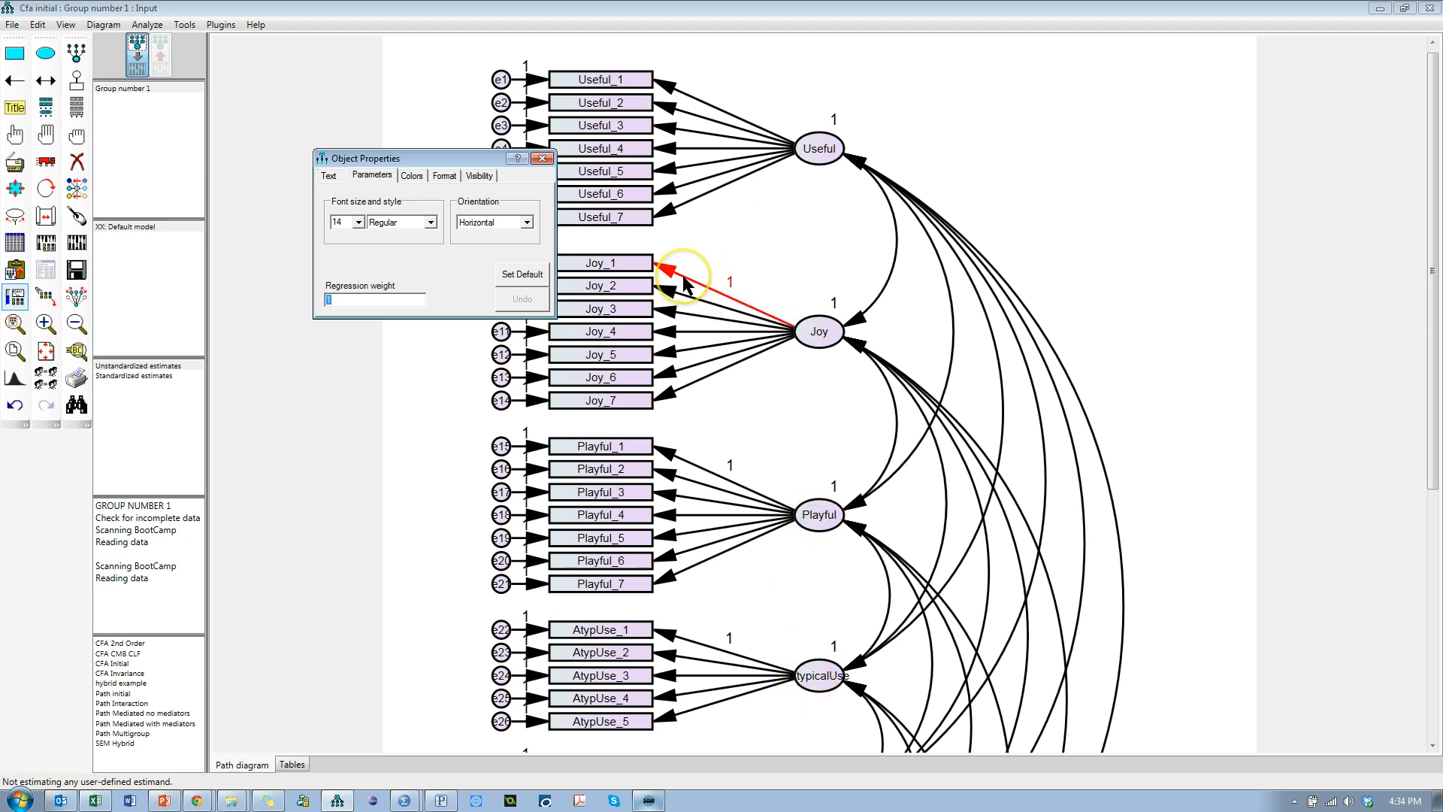
key("BackSpace")
left_click(672, 457)
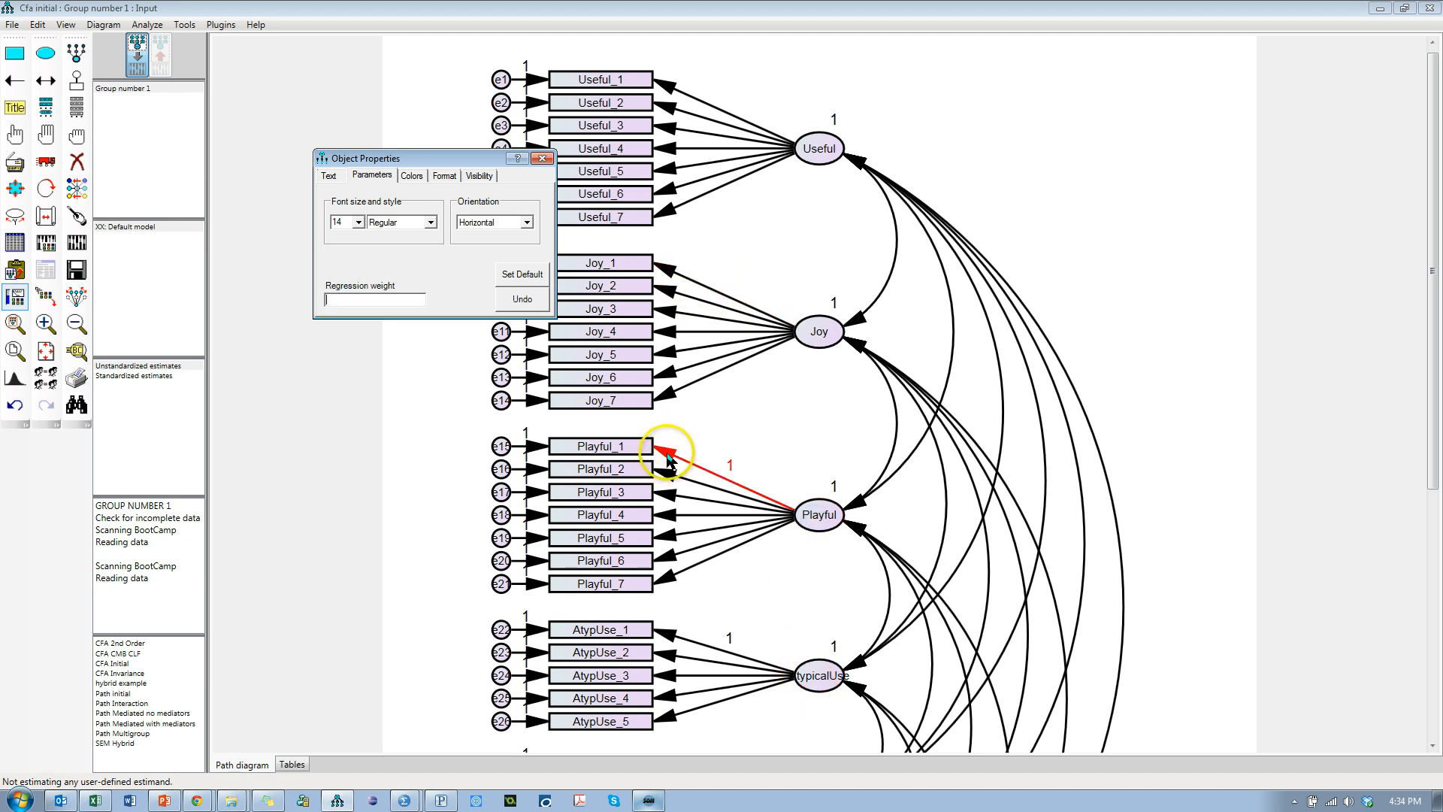
key("BackSpace")
left_click(670, 635)
key("BackSpace")
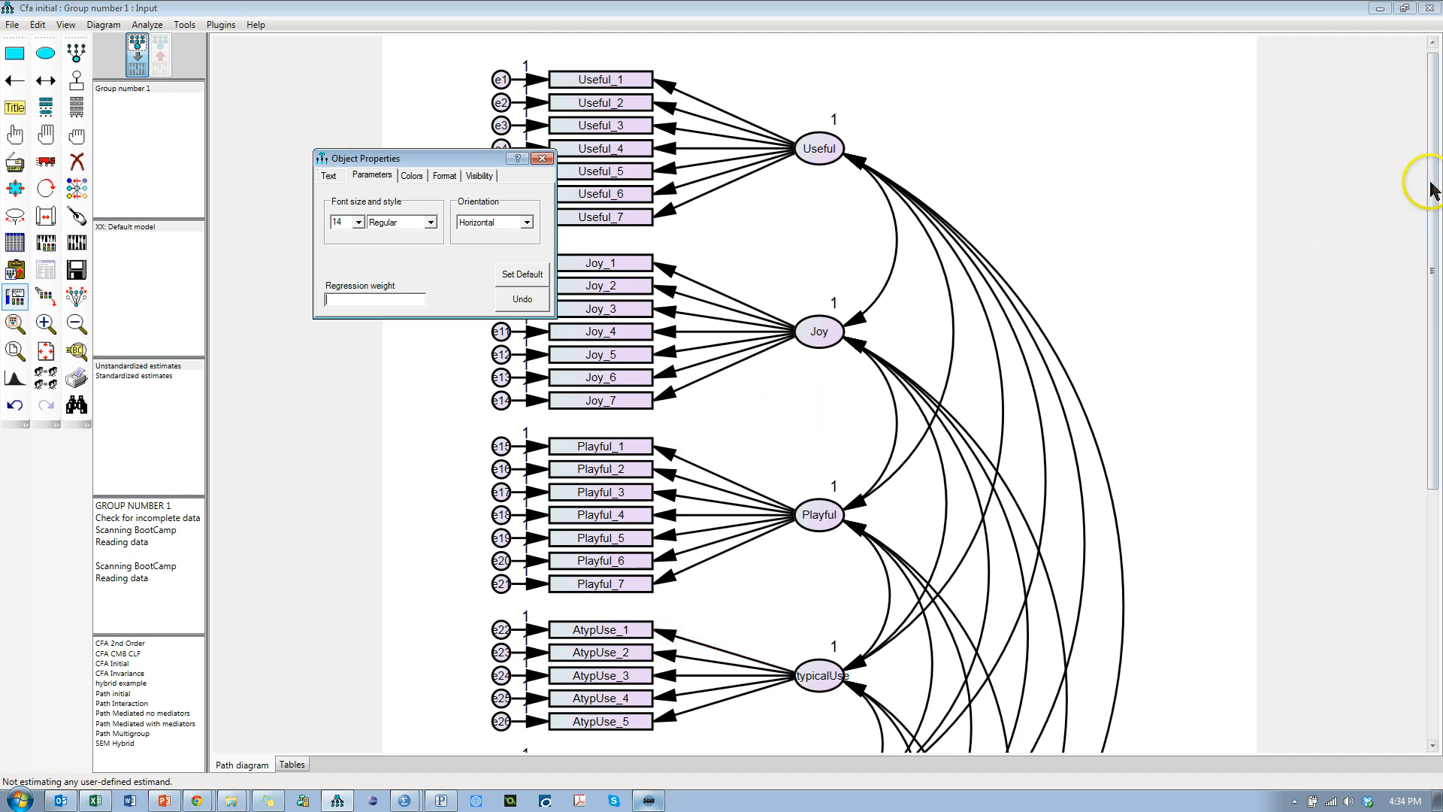
- Fix the variances of the DecQual, CompUse and InfoAcq factors to 1
left_click_drag(1433, 213, 1433, 464)
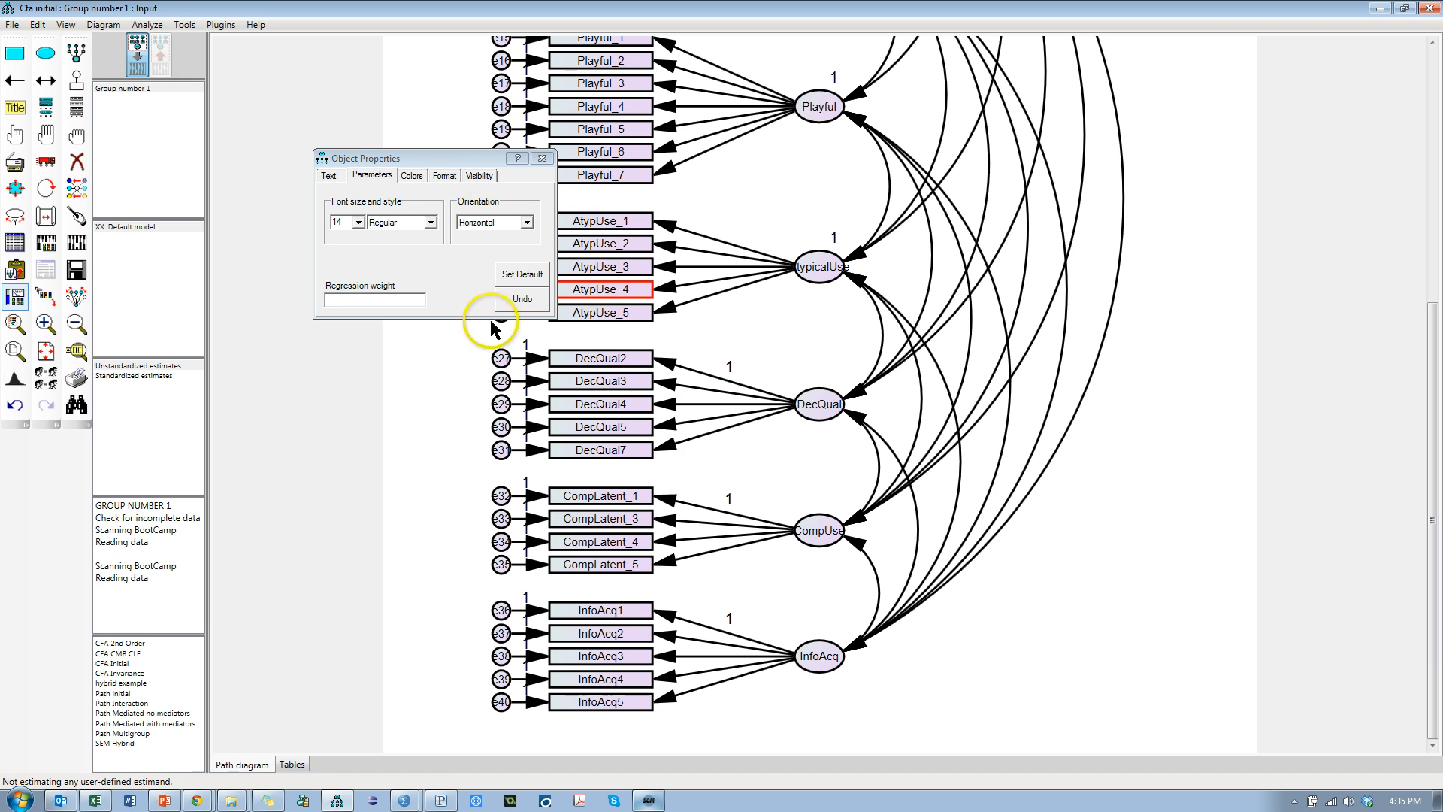
left_click(812, 410)
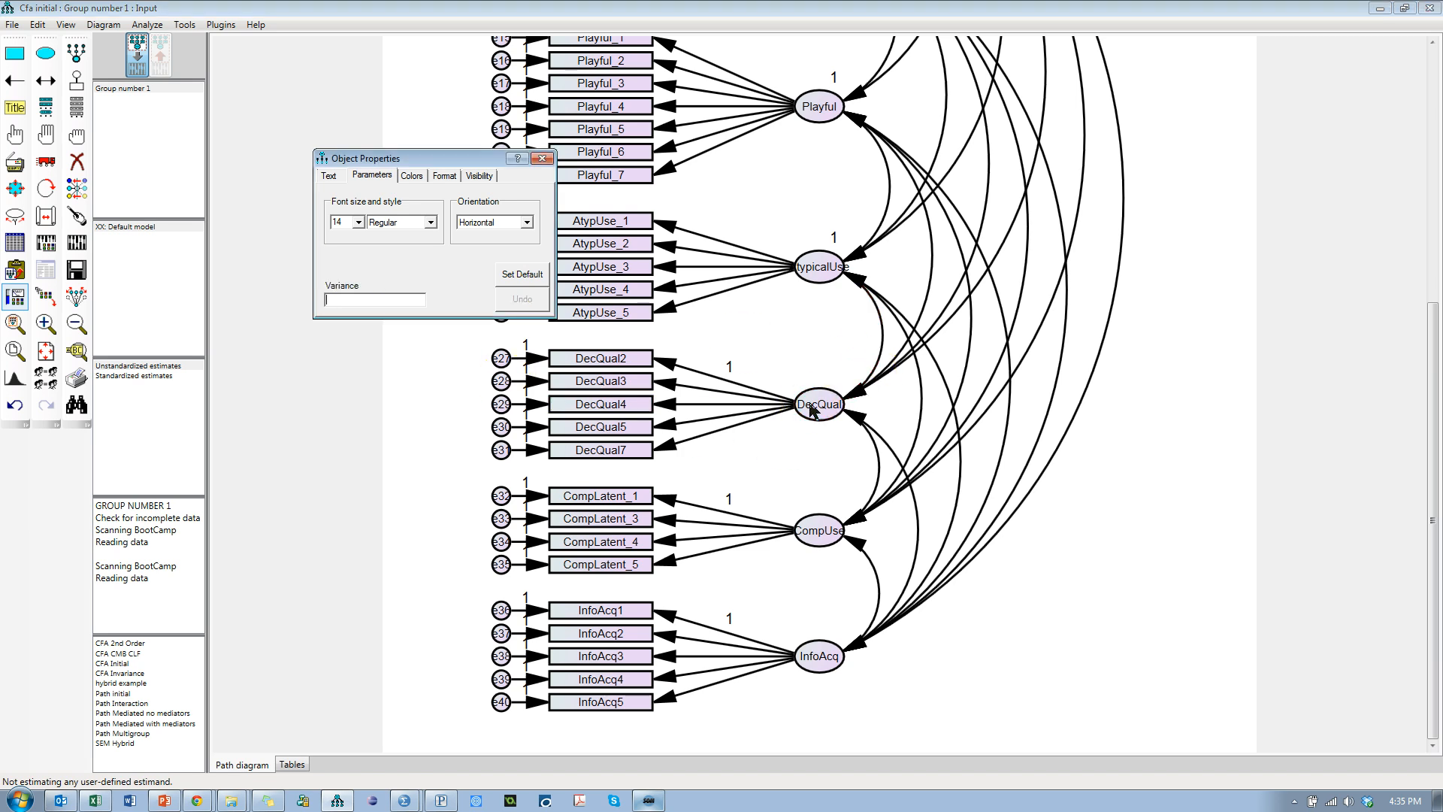
type("1")
left_click(818, 527)
type("1")
left_click(811, 656)
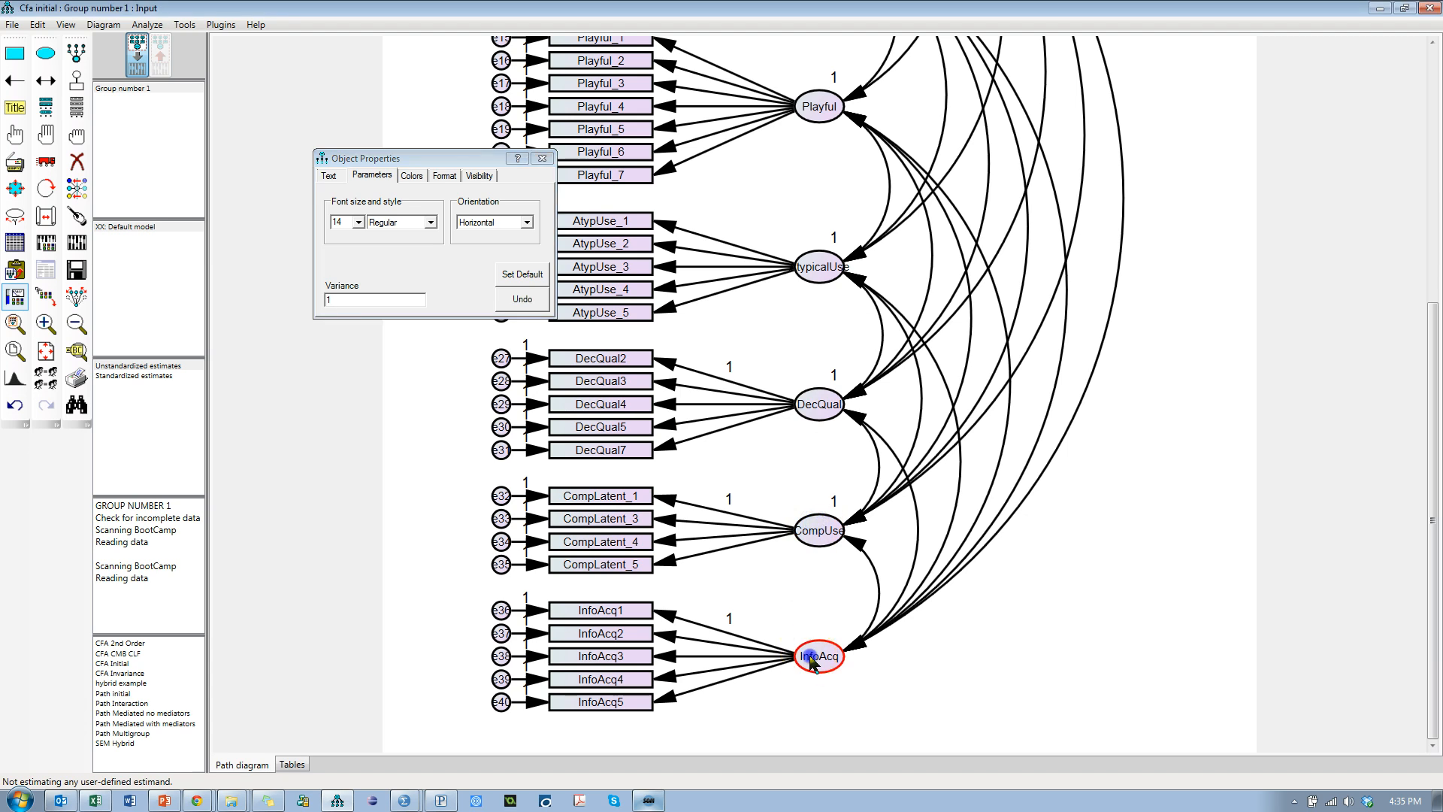
type("1")
- Remove the fixed regression weights from the paths to InfoAcq1, CompLatent_1 and DecQual2, and close the object properties
left_click(690, 623)
key("BackSpace")
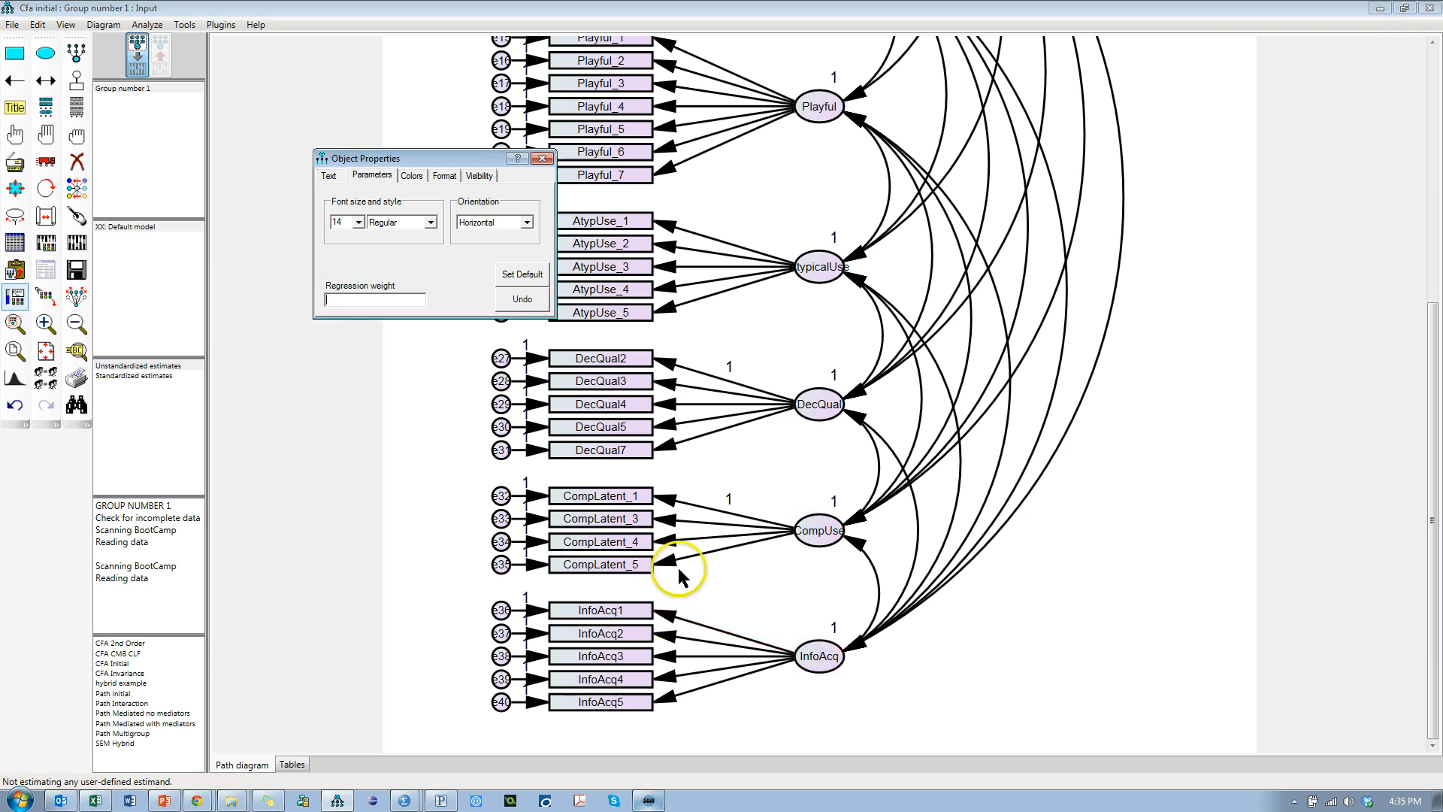
left_click(673, 503)
key("BackSpace")
left_click(669, 366)
key("BackSpace")
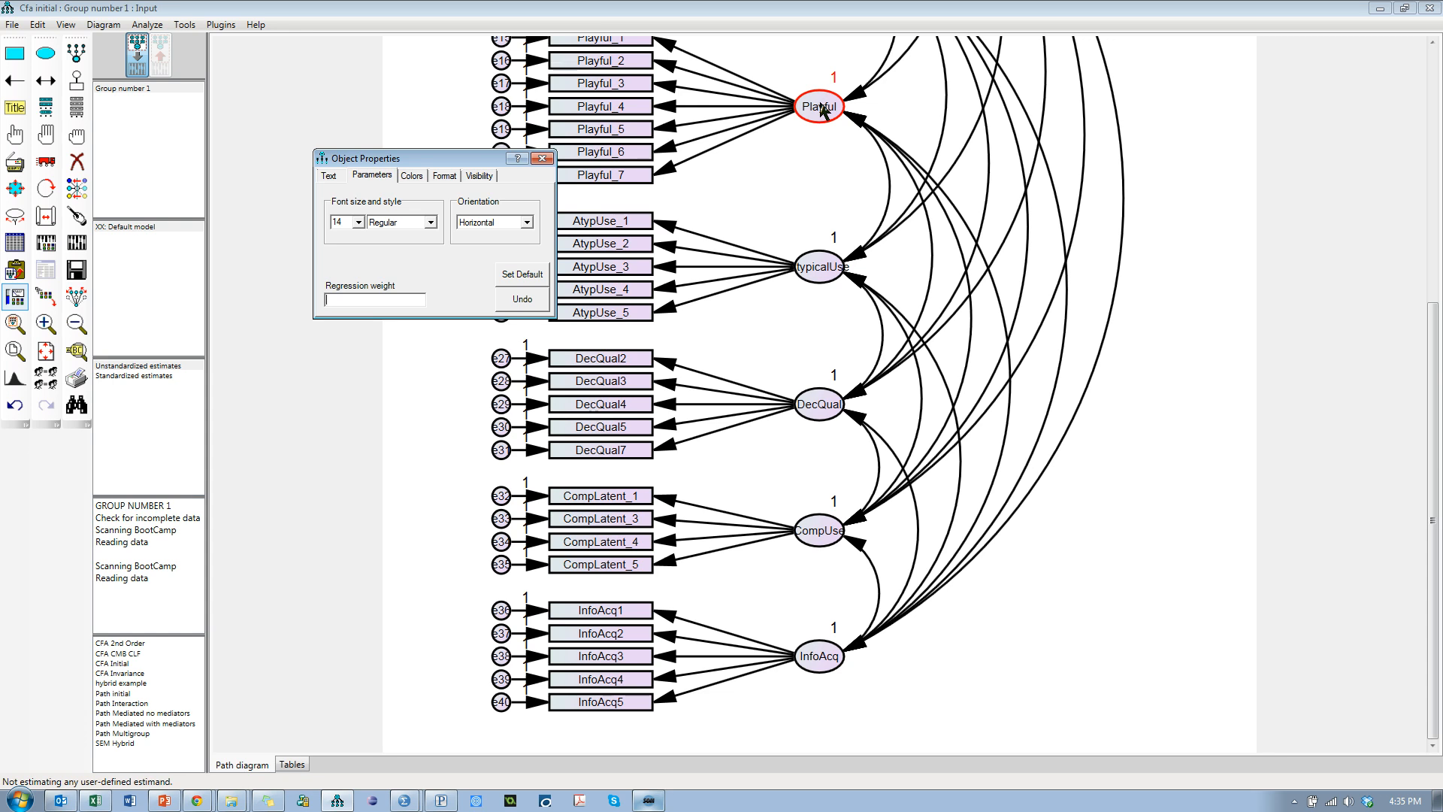
left_click(542, 158)
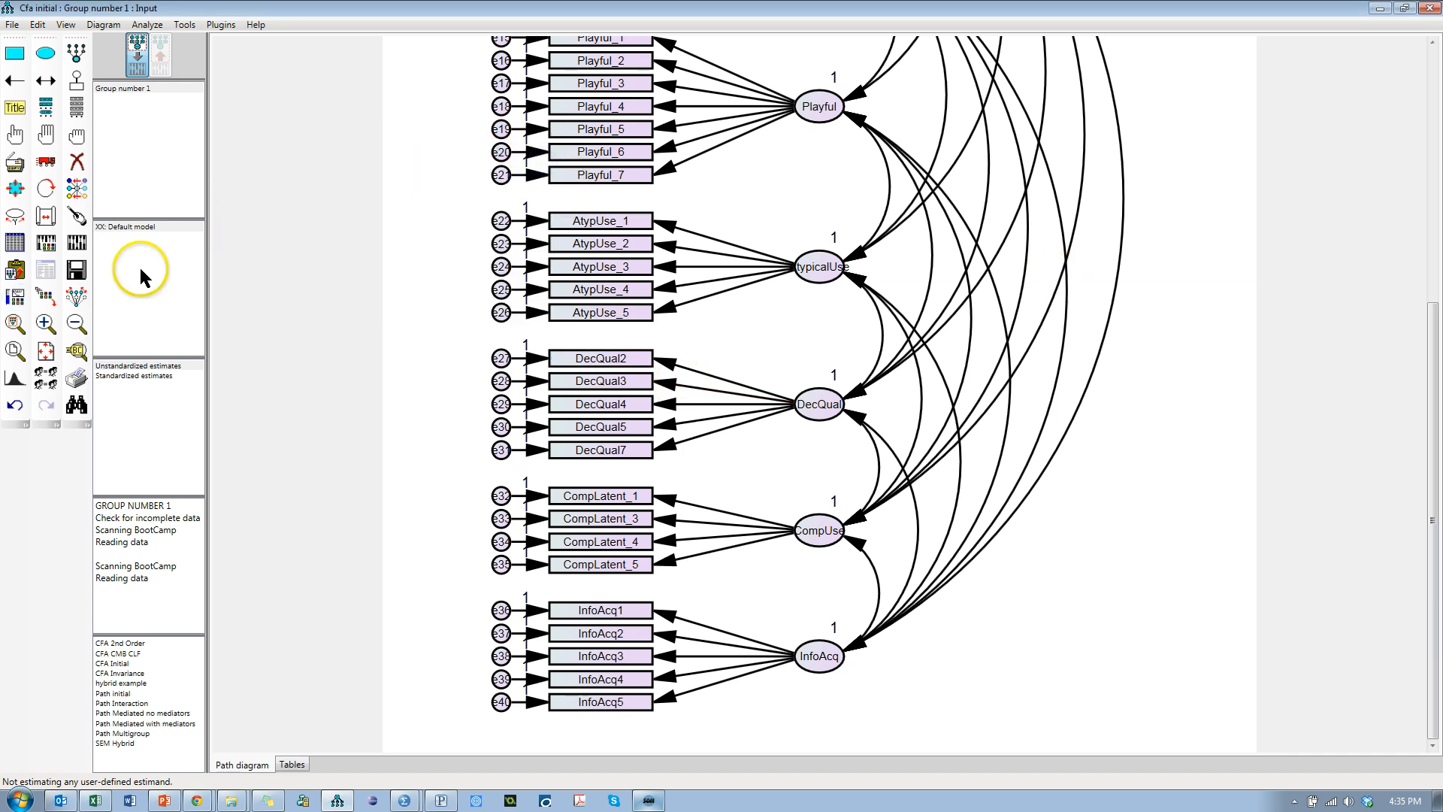
- Recalculate the model estimates and review the standardized estimates on the output path diagram
left_click(77, 242)
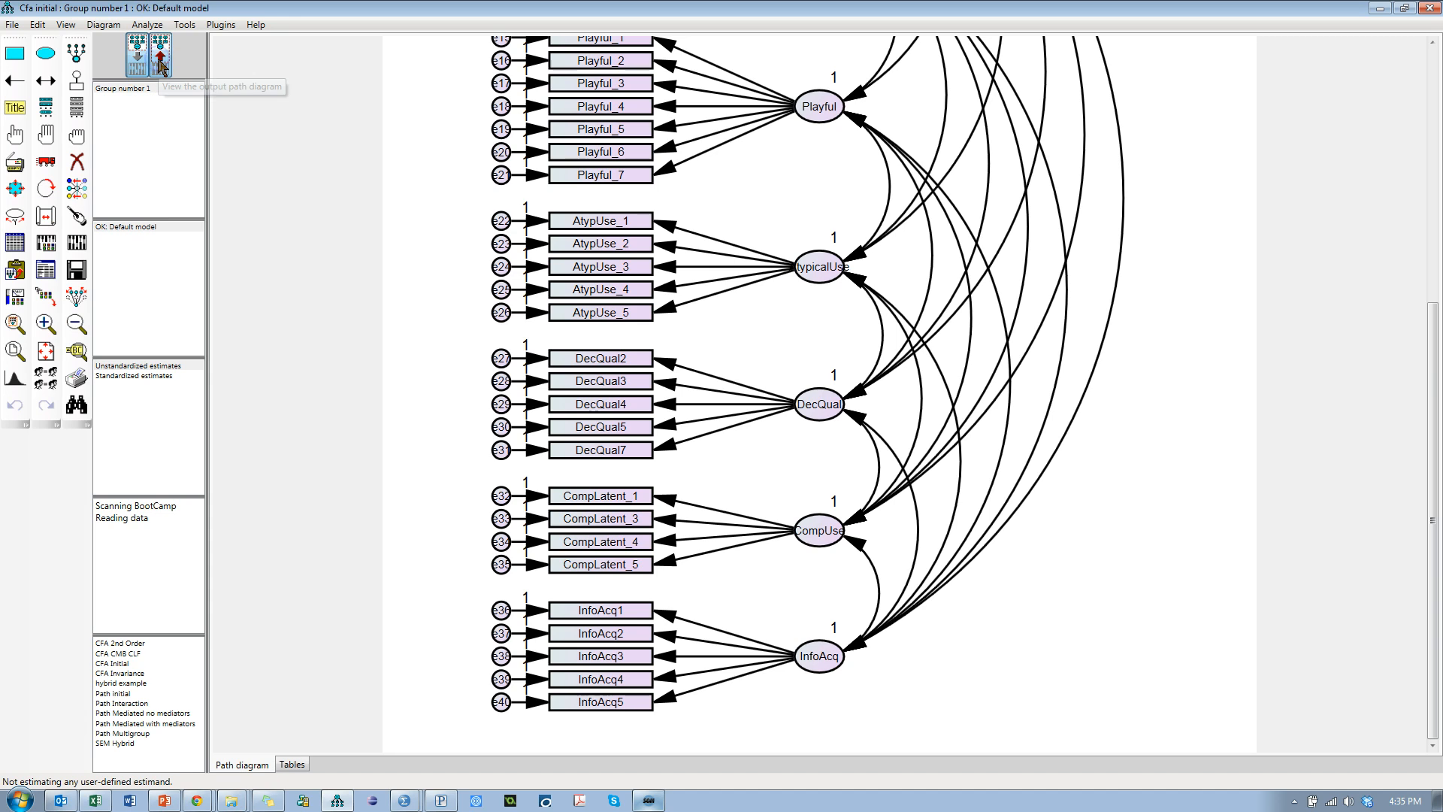
left_click(159, 60)
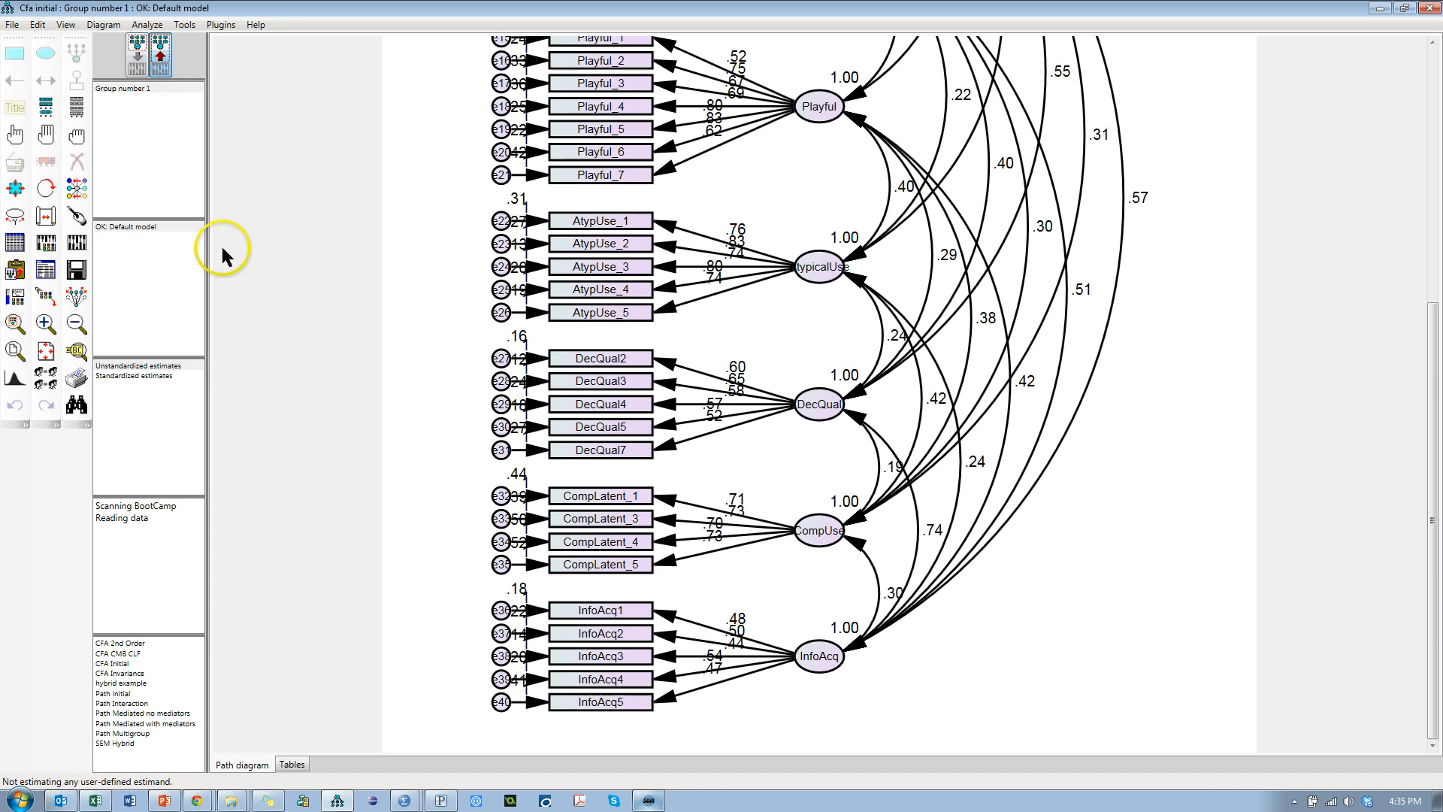
left_click(168, 378)
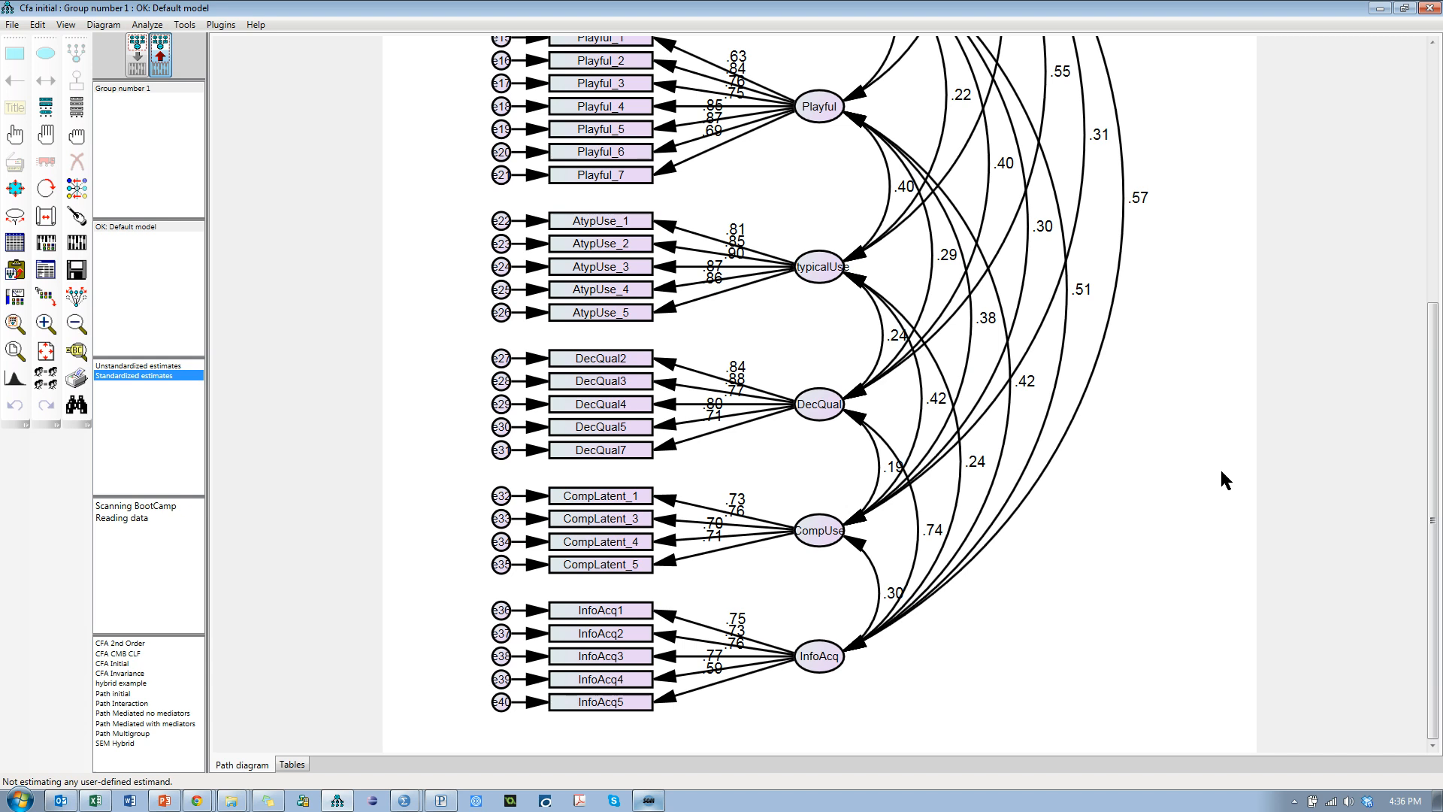
left_click_drag(1436, 525, 1436, 479)
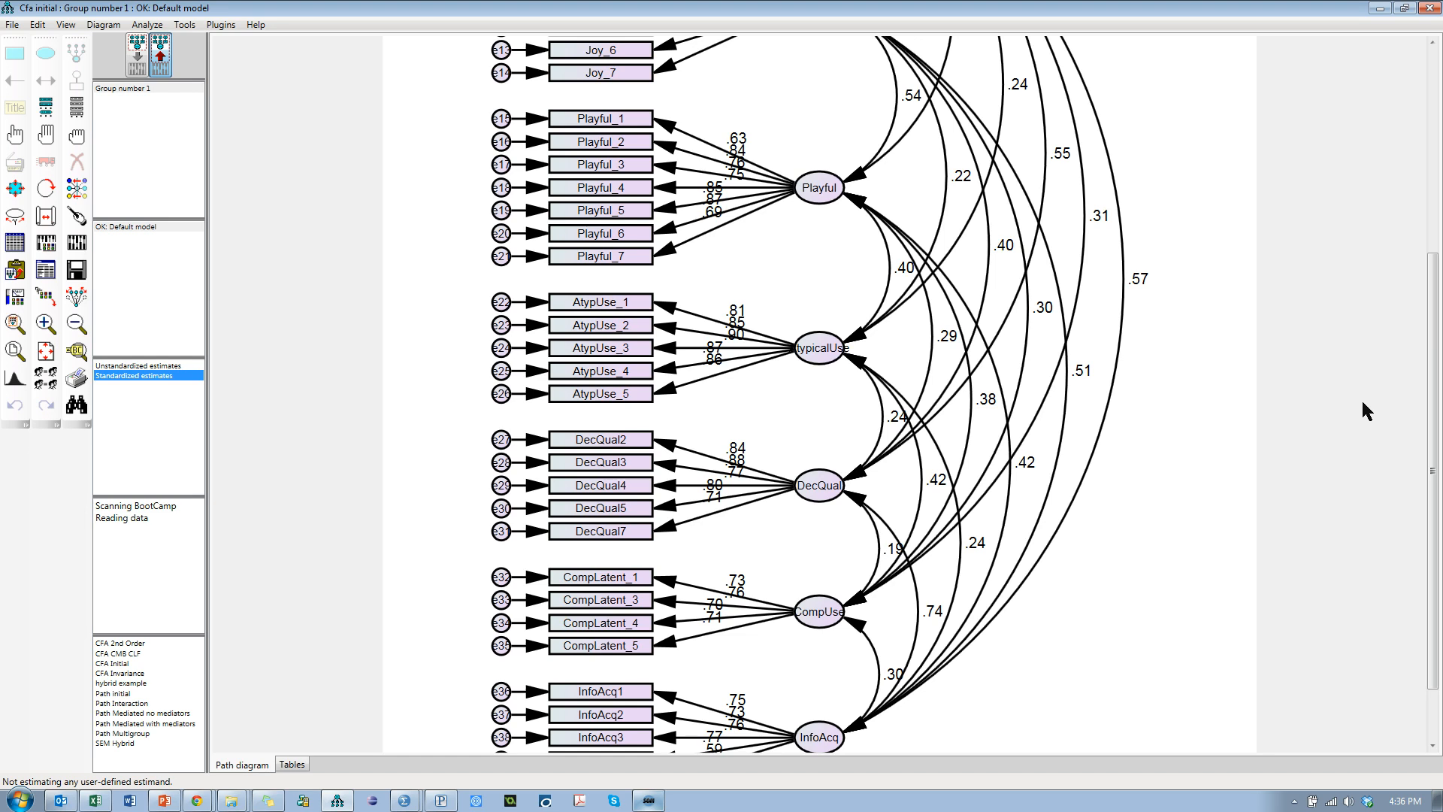
- Try to run the Validity Master plugin on the estimated model
left_click(221, 27)
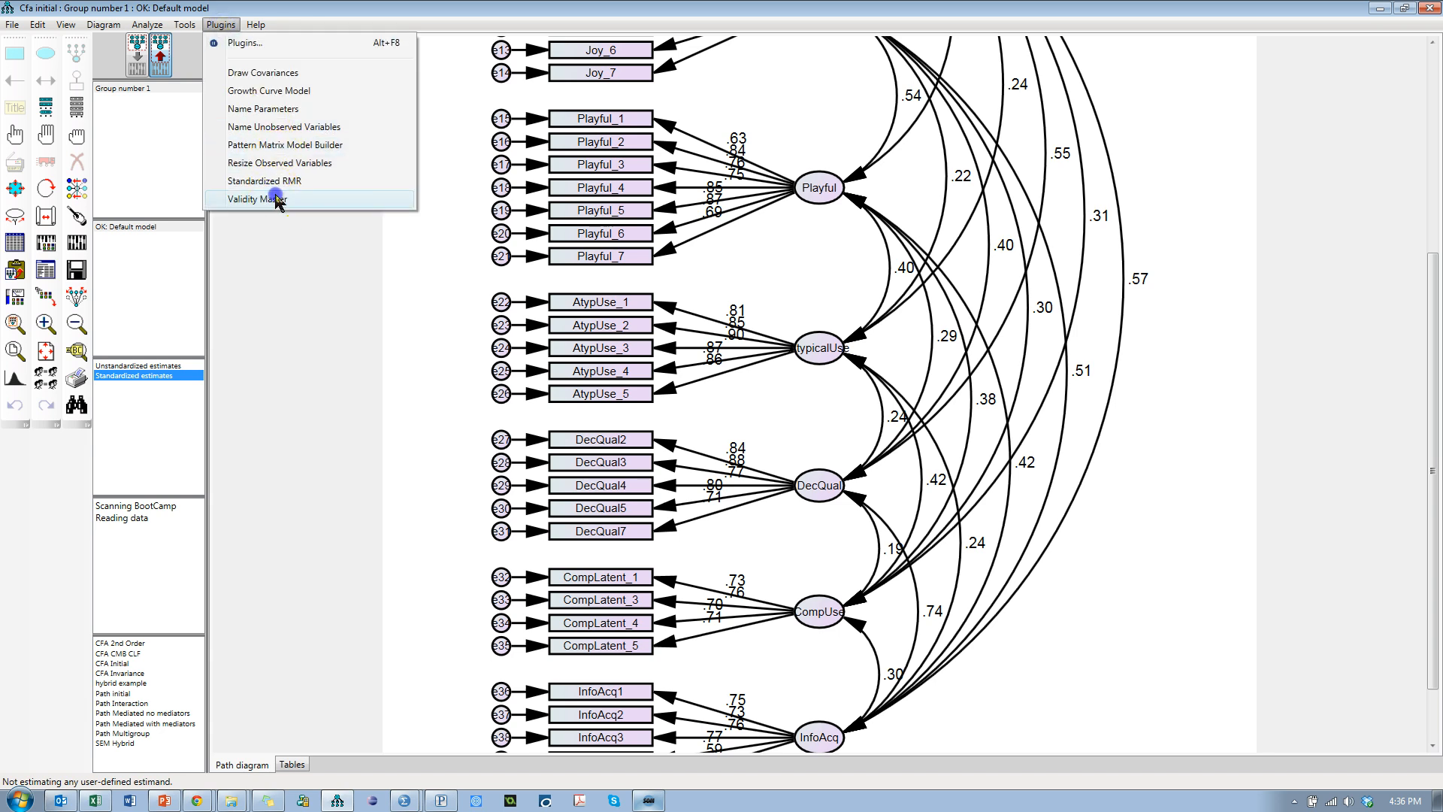
left_click(277, 200)
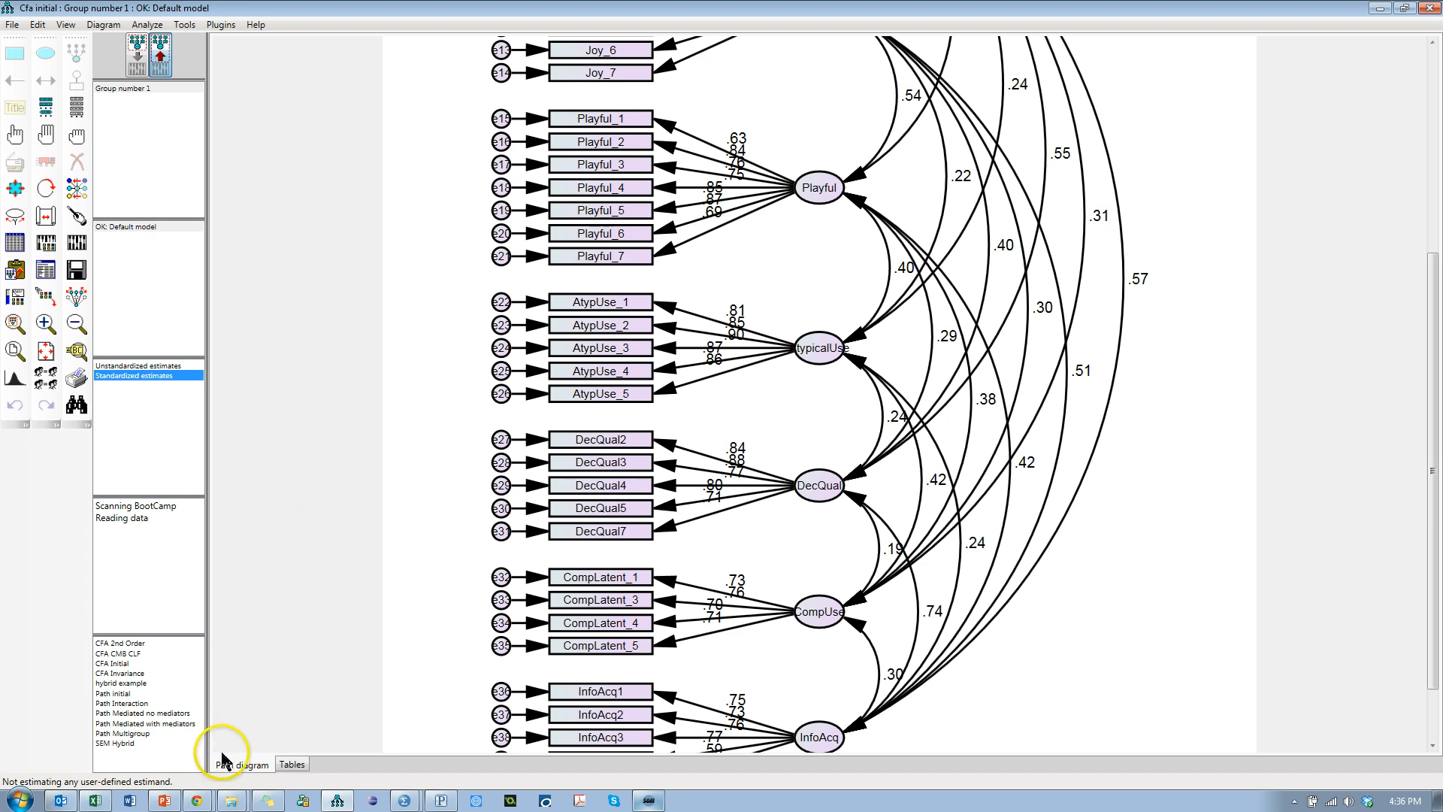
left_click(197, 801)
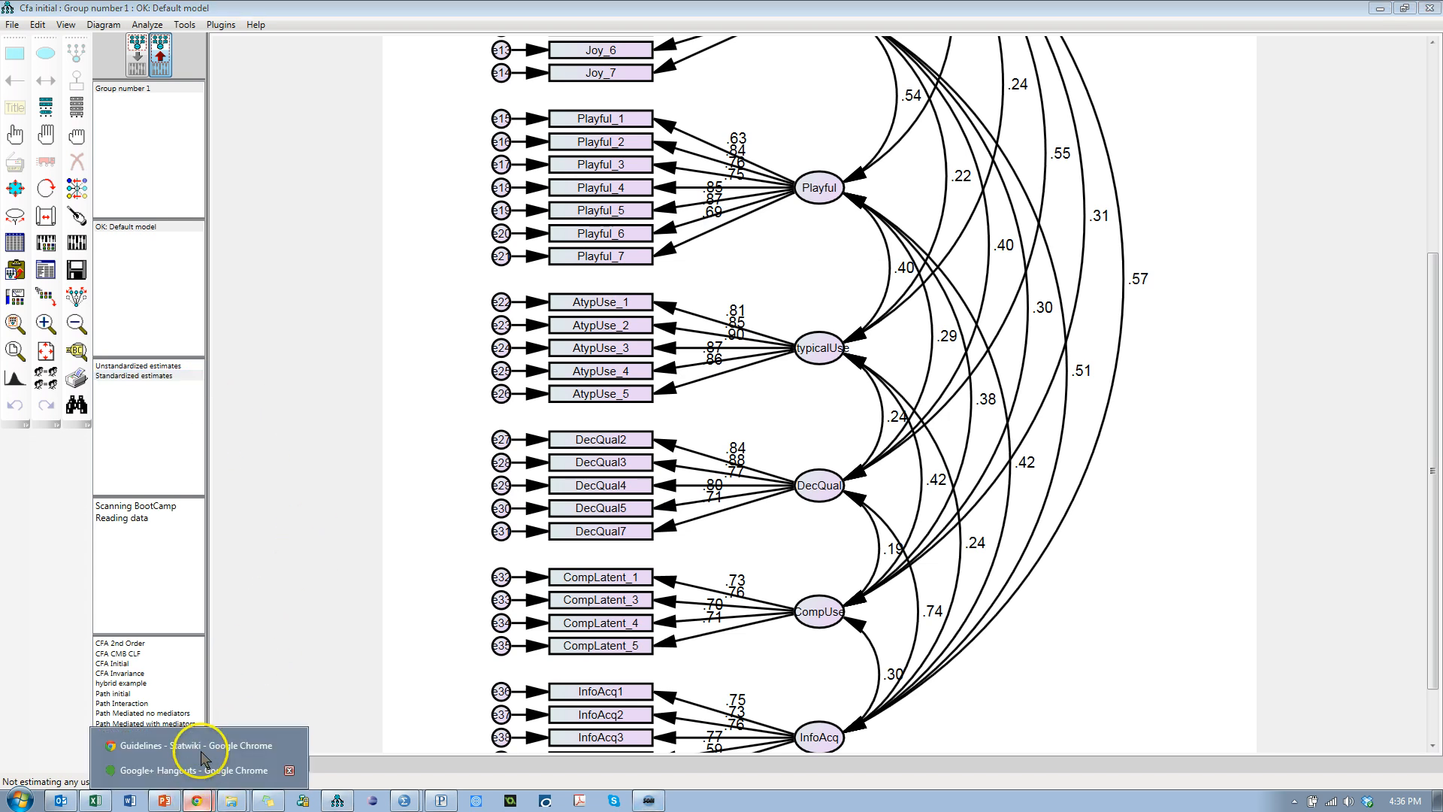
left_click(370, 483)
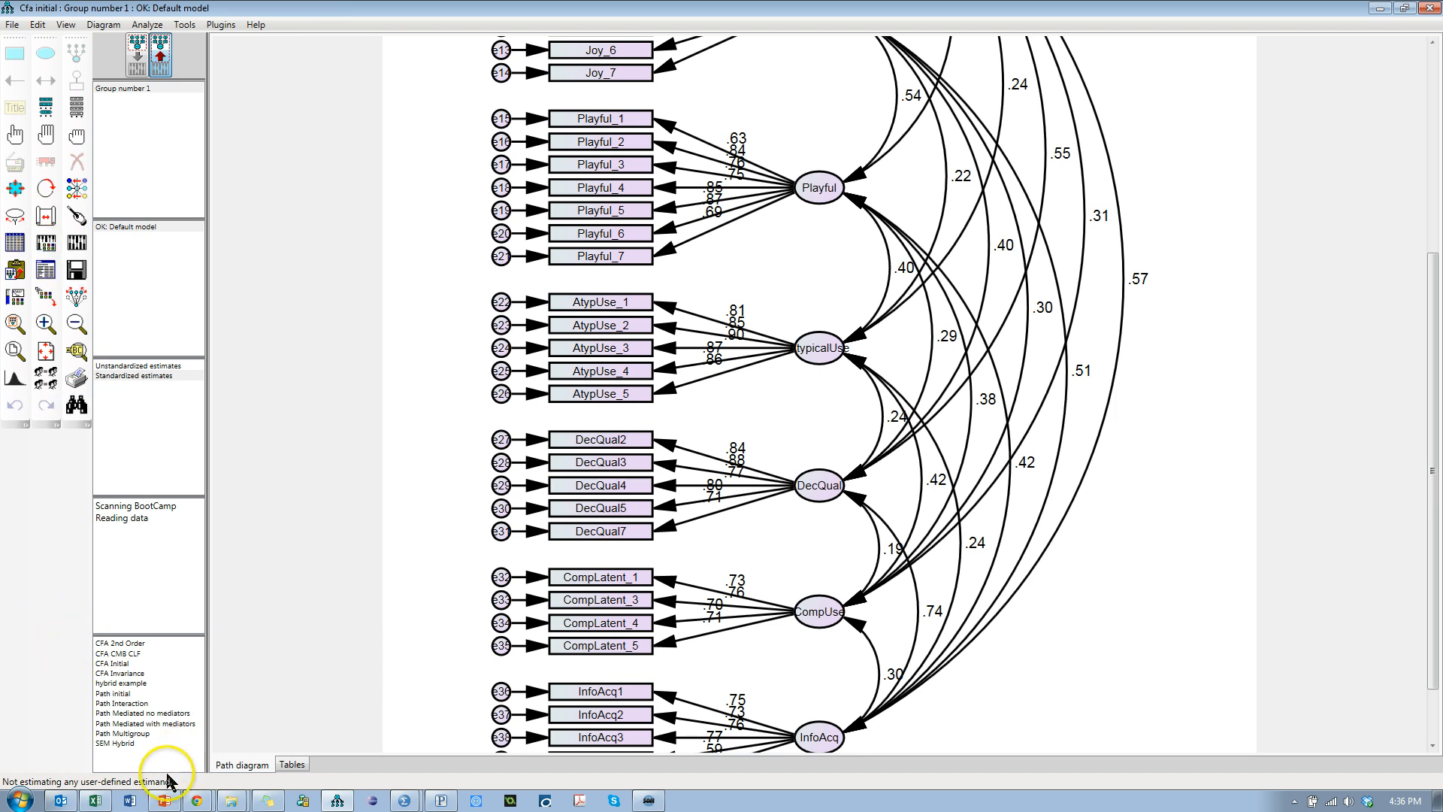
- Open Stats Tools Package.xlsm from the SEM Boot Camp BYU folder in Excel and show its ValidityMaster sheet
left_click(232, 800)
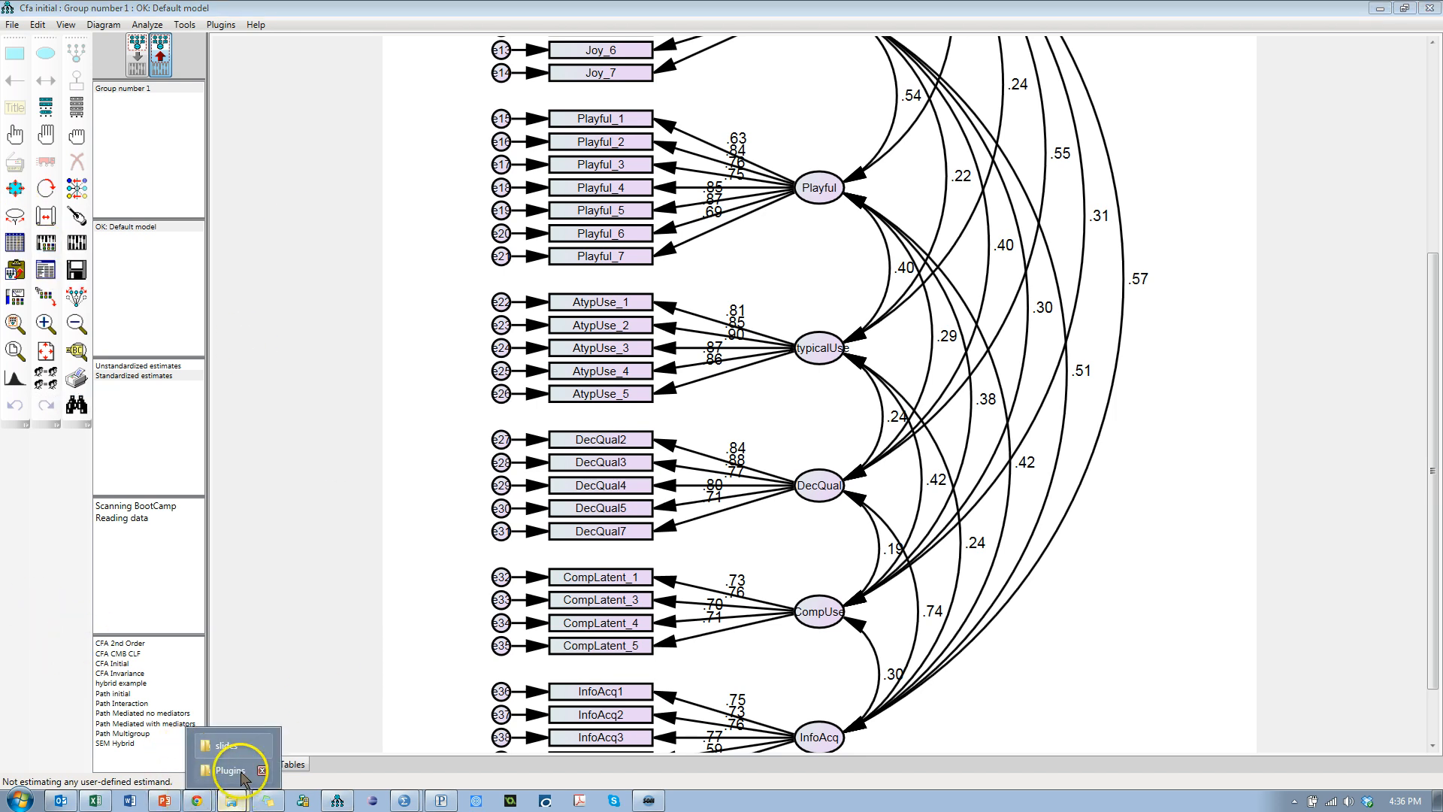
left_click(224, 745)
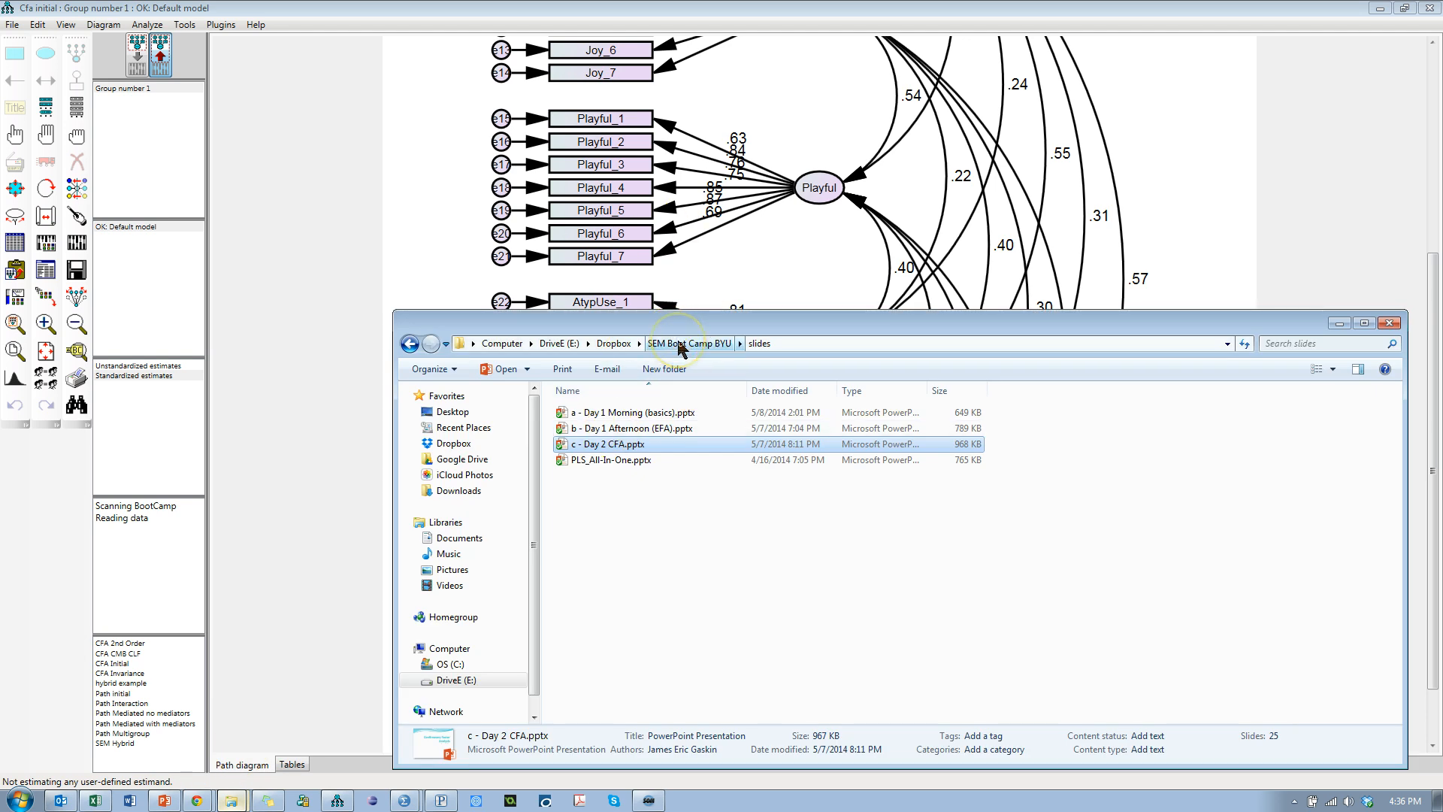
left_click(613, 343)
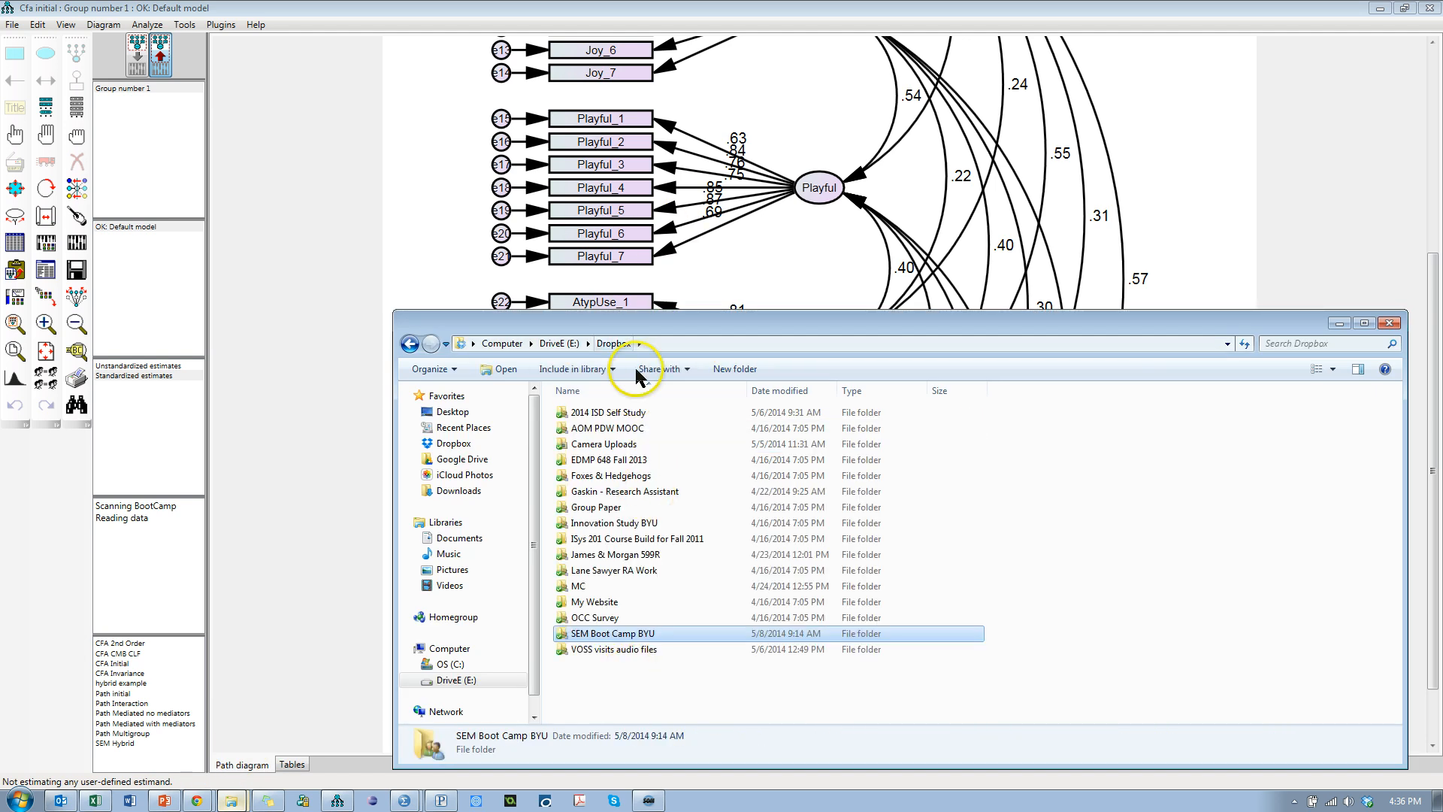
double_click(639, 634)
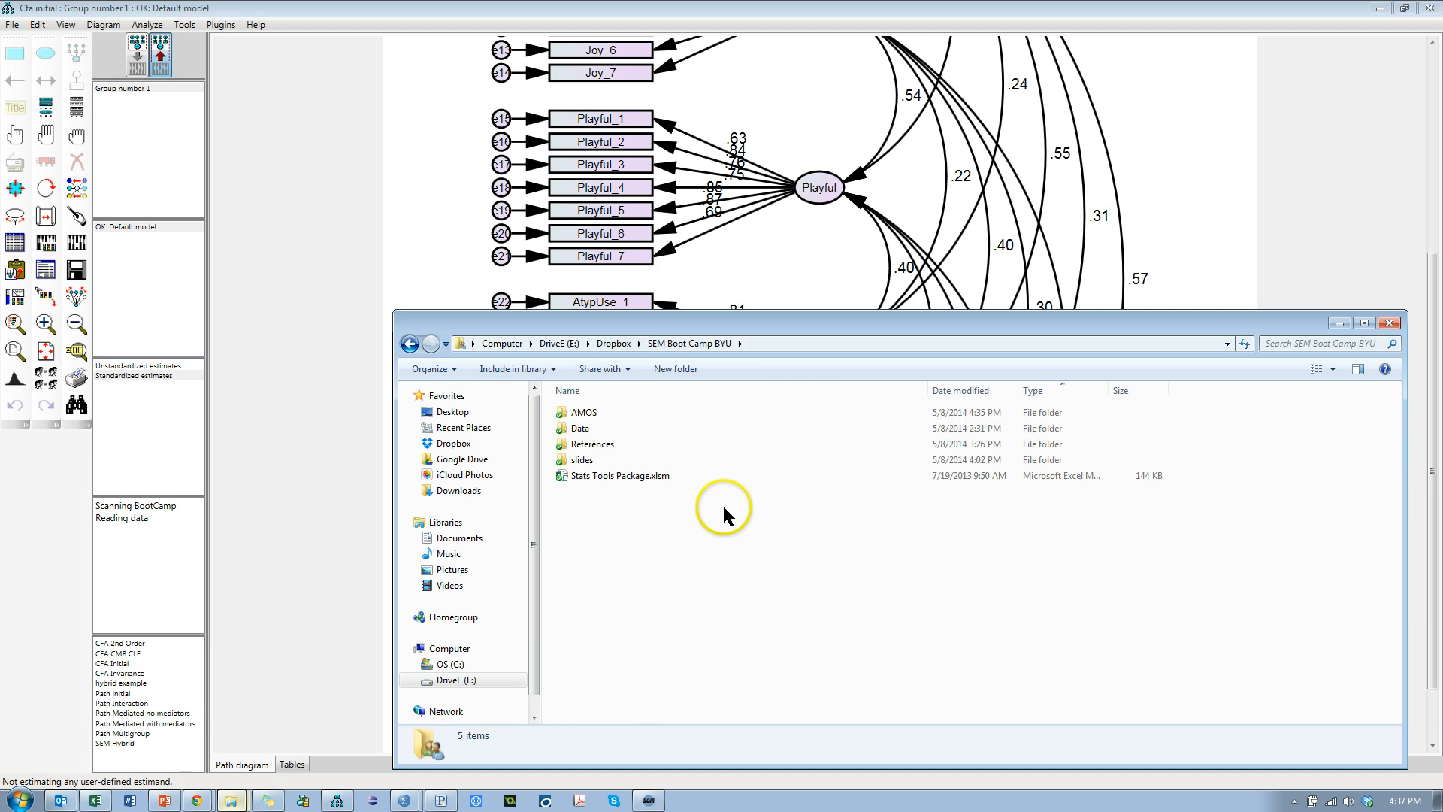
left_click(590, 479)
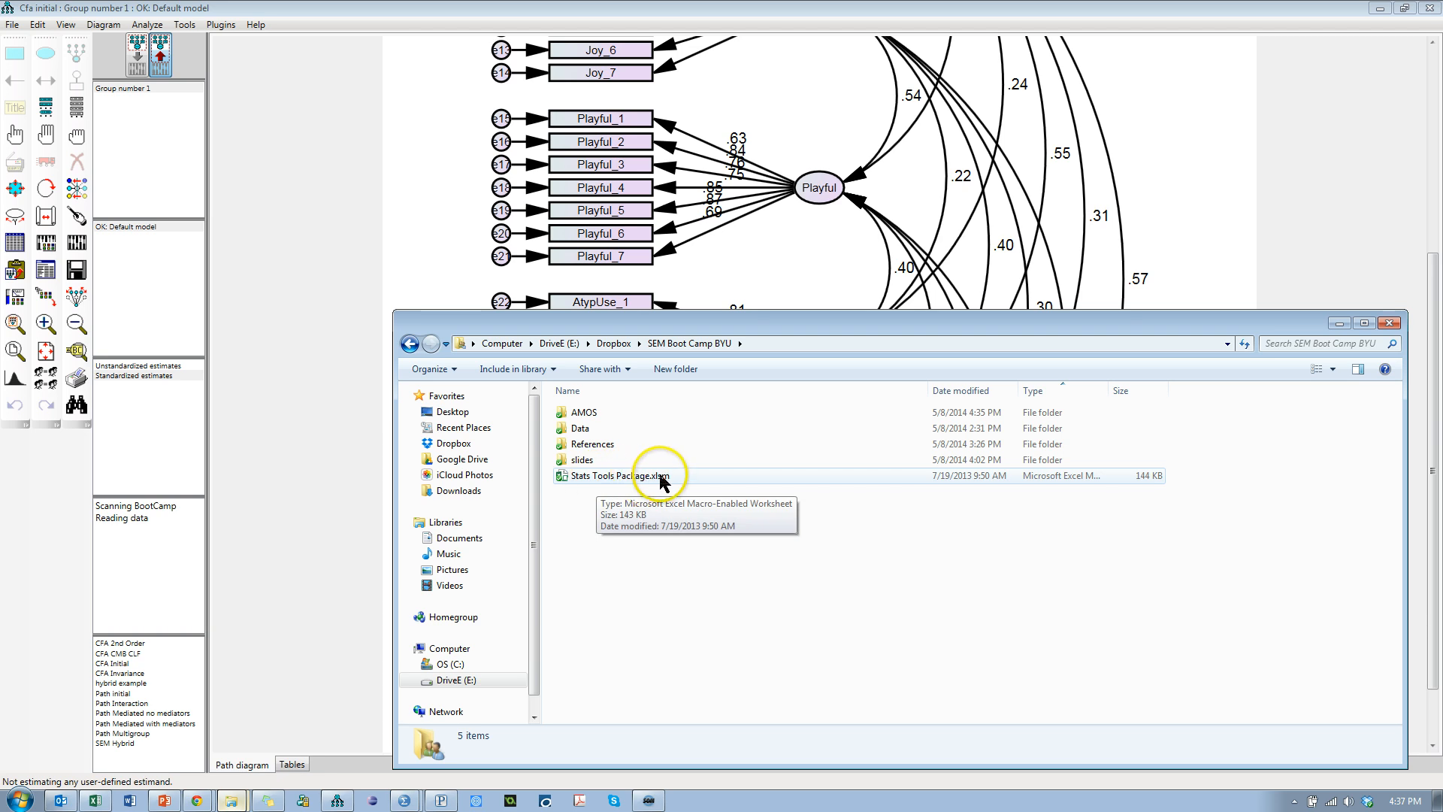
left_click(599, 479)
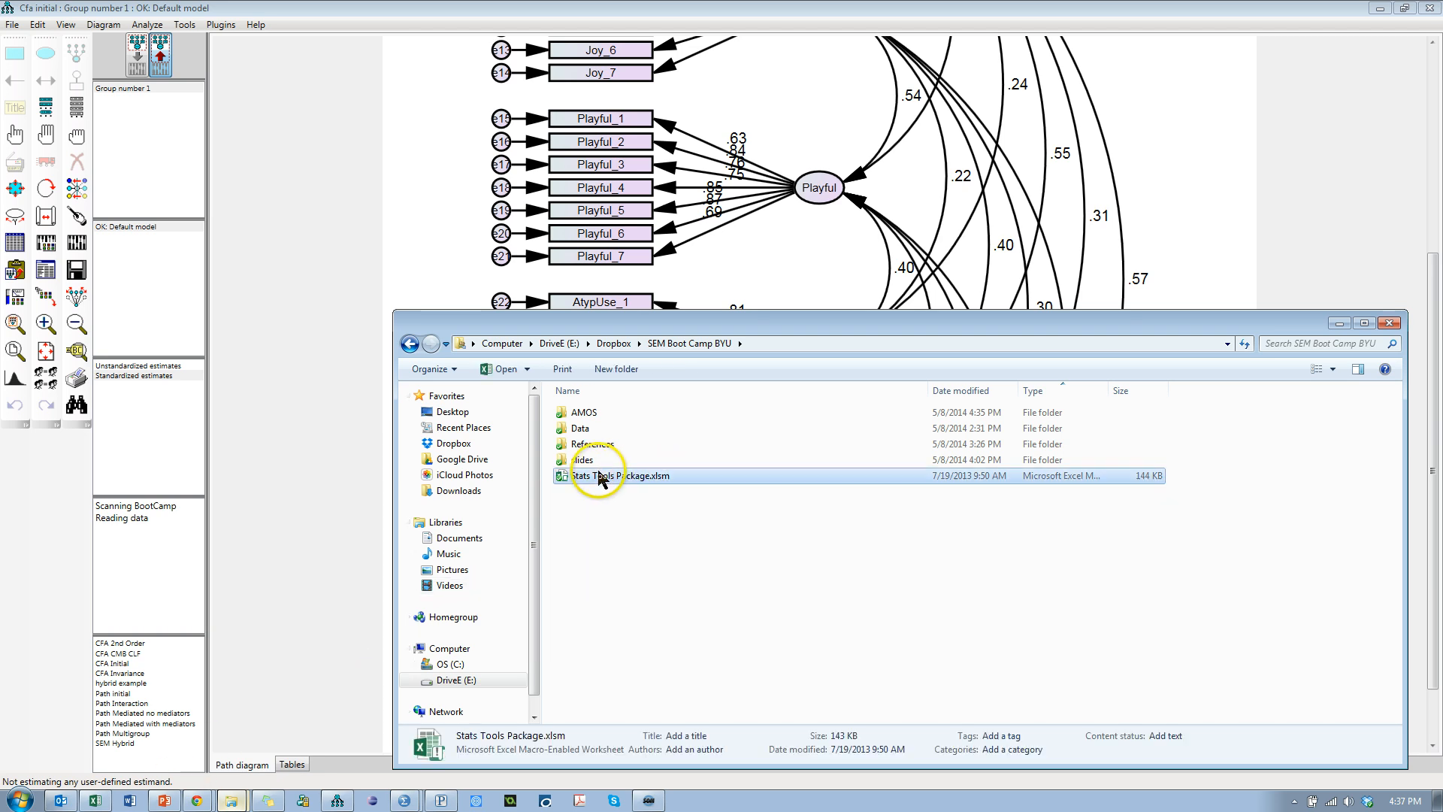
double_click(599, 479)
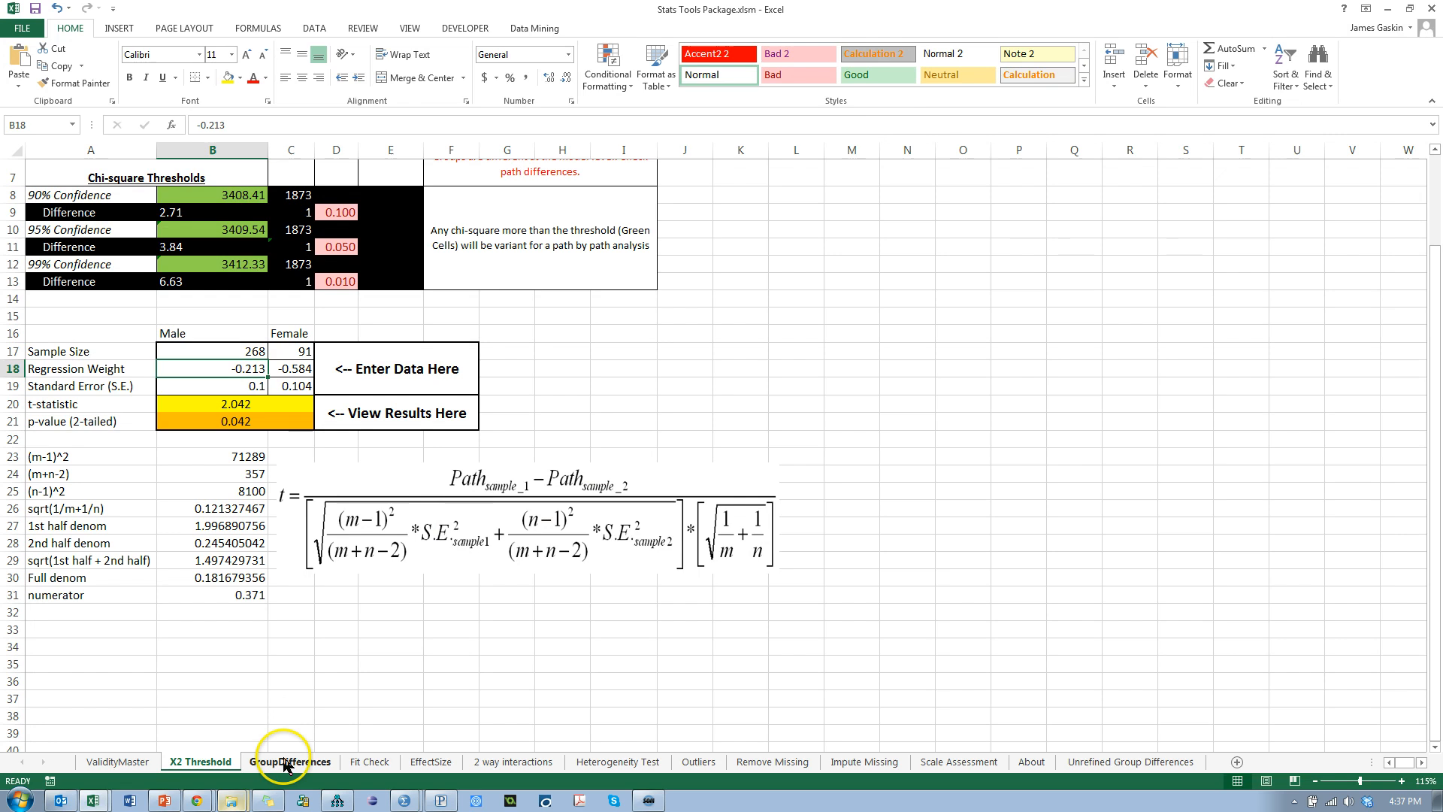
left_click(134, 765)
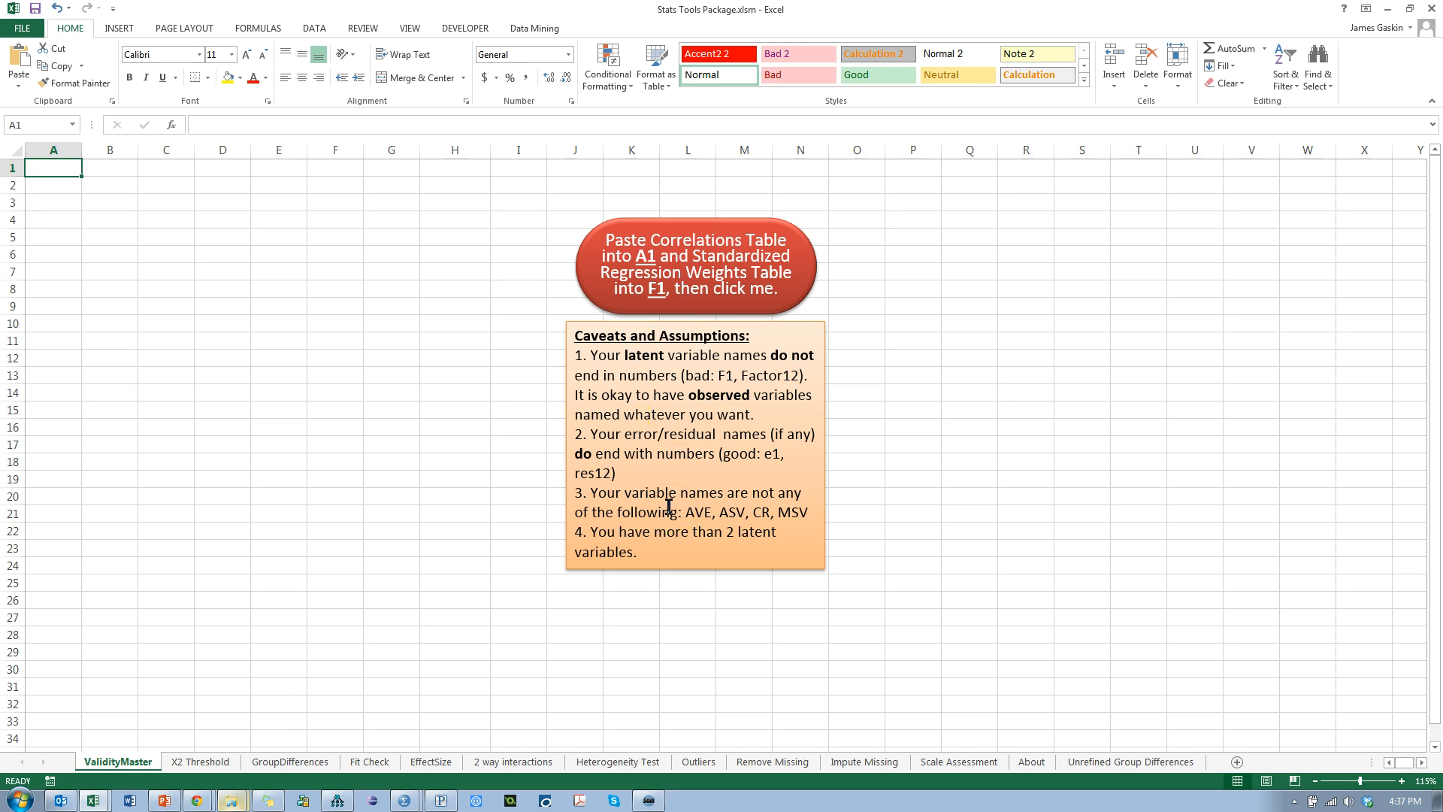
- Switch back to Amos and open the model's text output in a maximized window
key("alt+Tab")
key("alt+Tab")
key("alt+Tab")
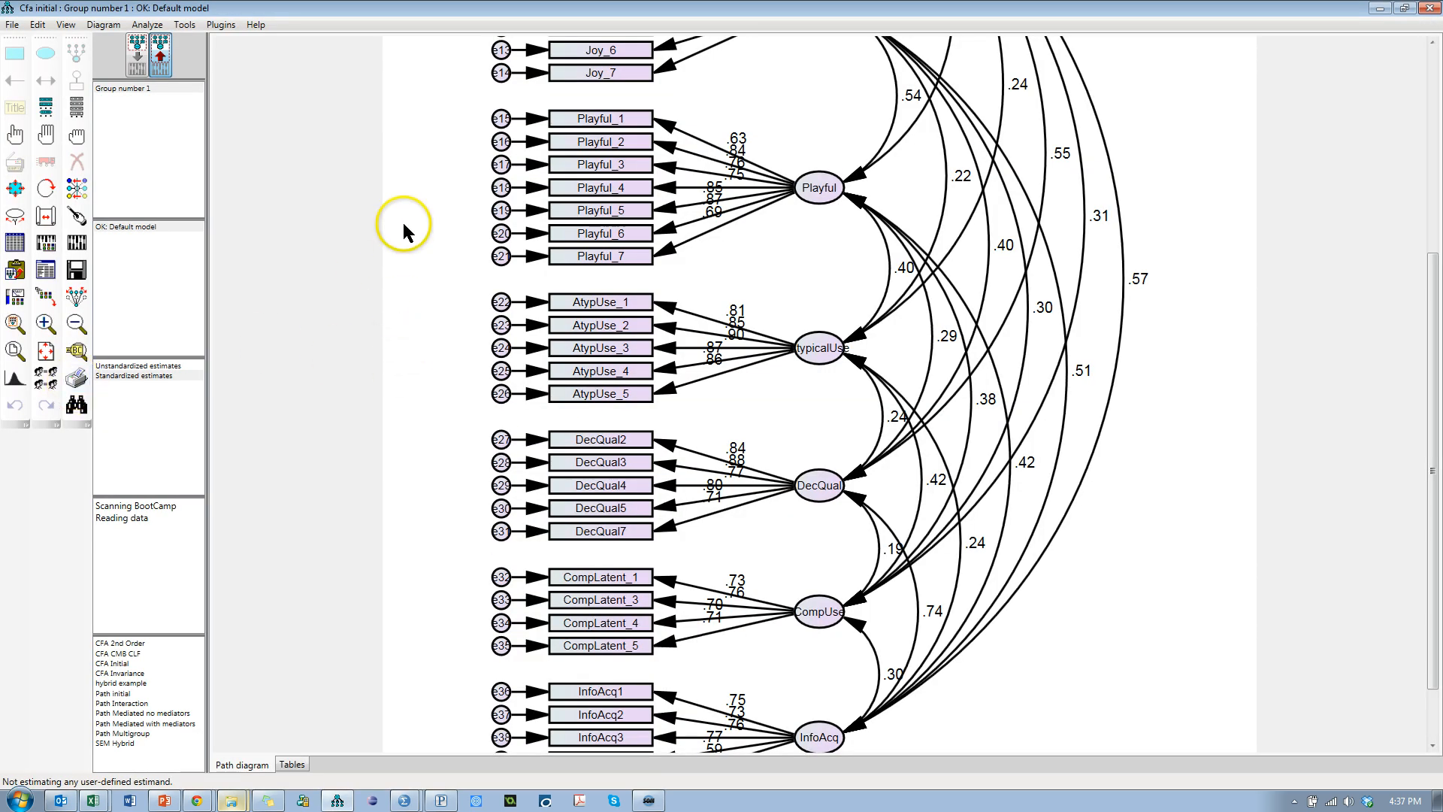
key("alt+Tab")
key("alt+Tab")
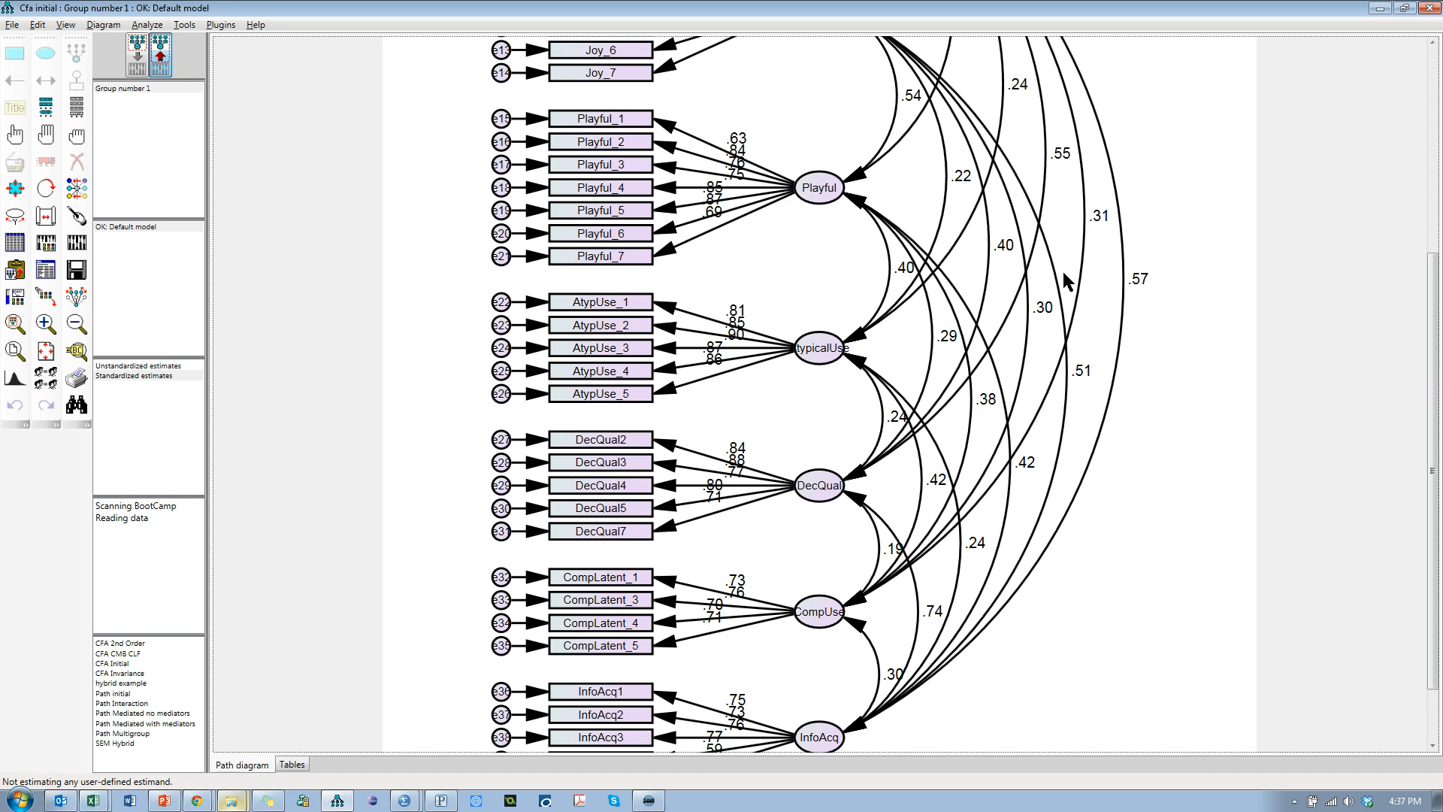
left_click(44, 280)
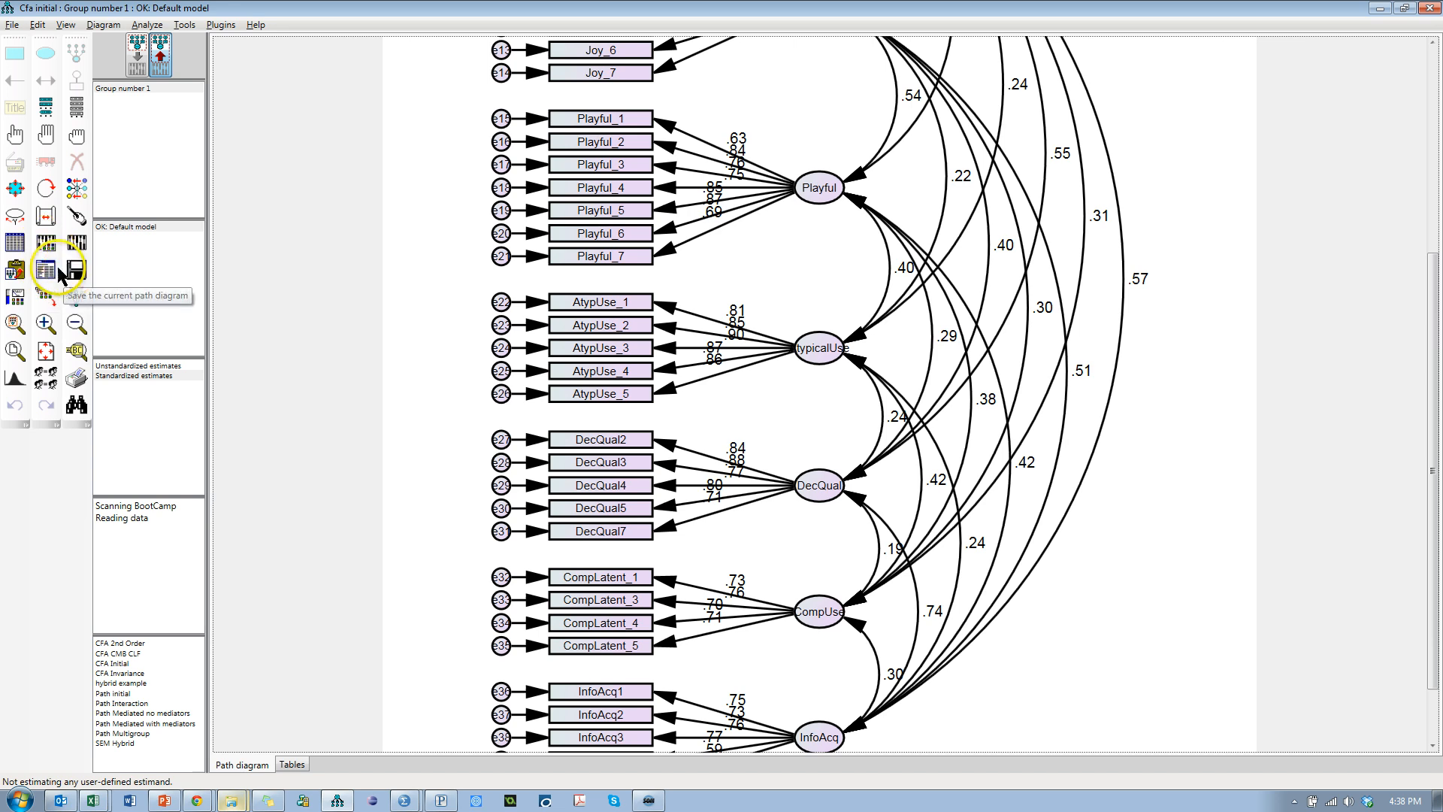
left_click(48, 271)
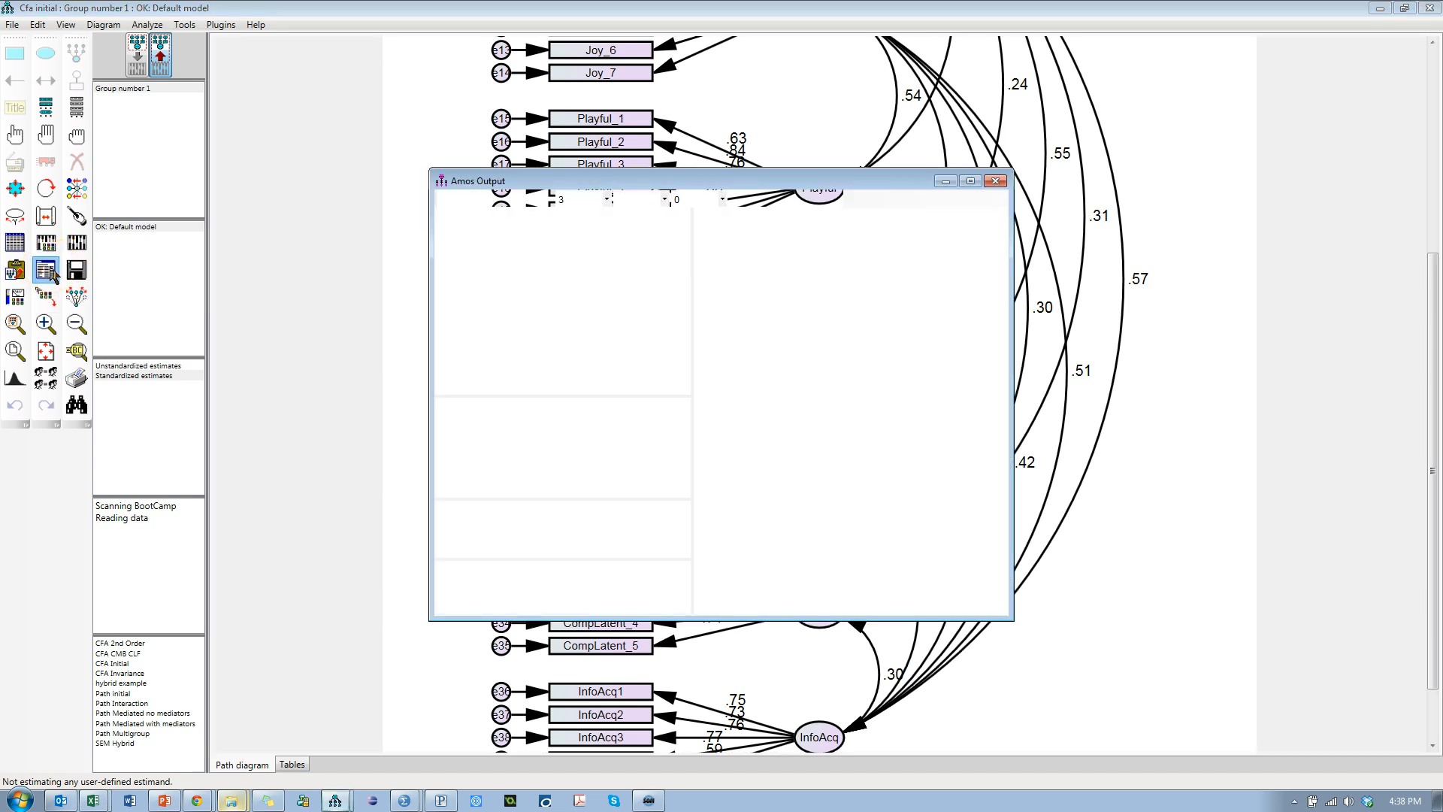
left_click(972, 181)
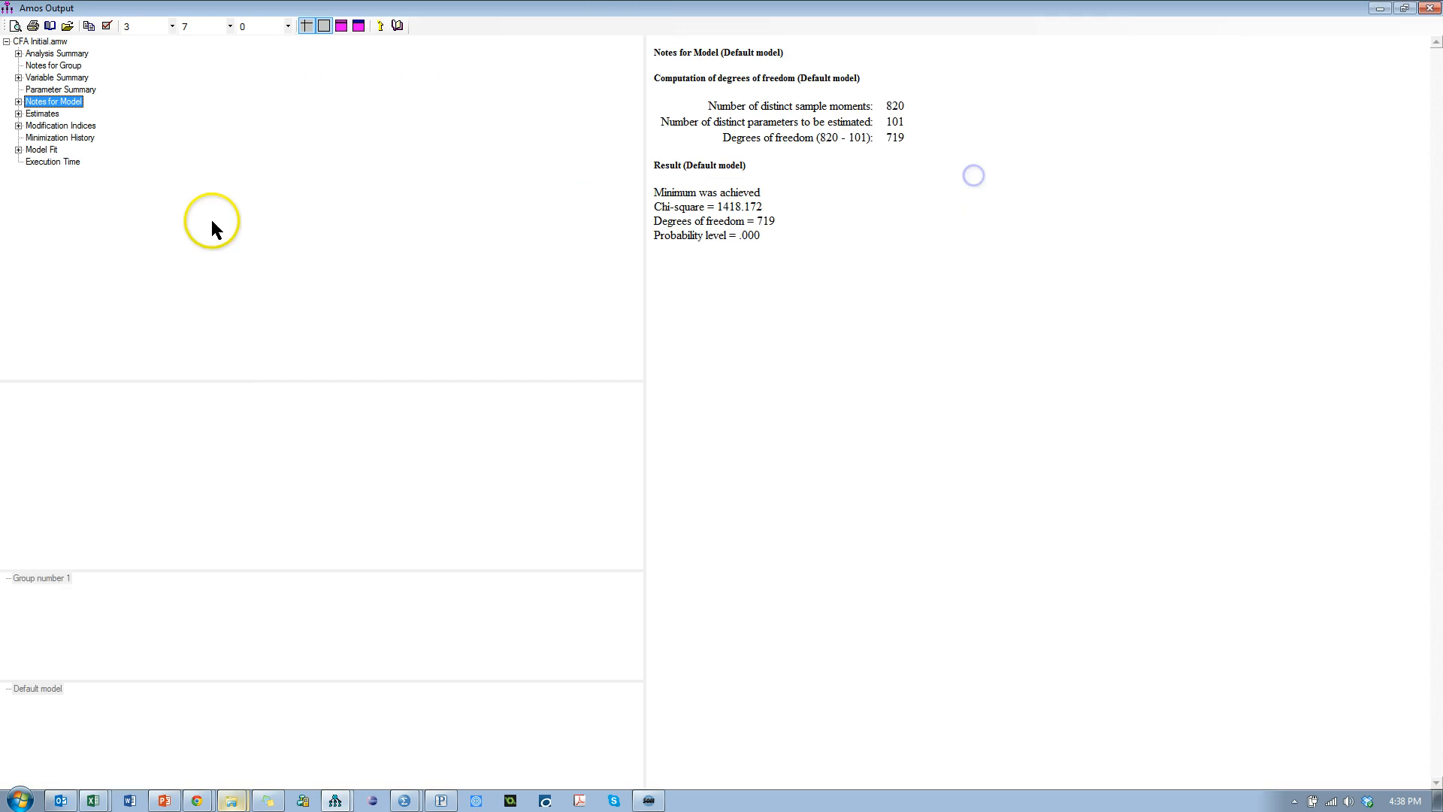
- Check in Excel which tables the ValidityMaster sheet requires and where they go, and return to the Amos Output window
key("alt+Tab")
key("alt+Tab")
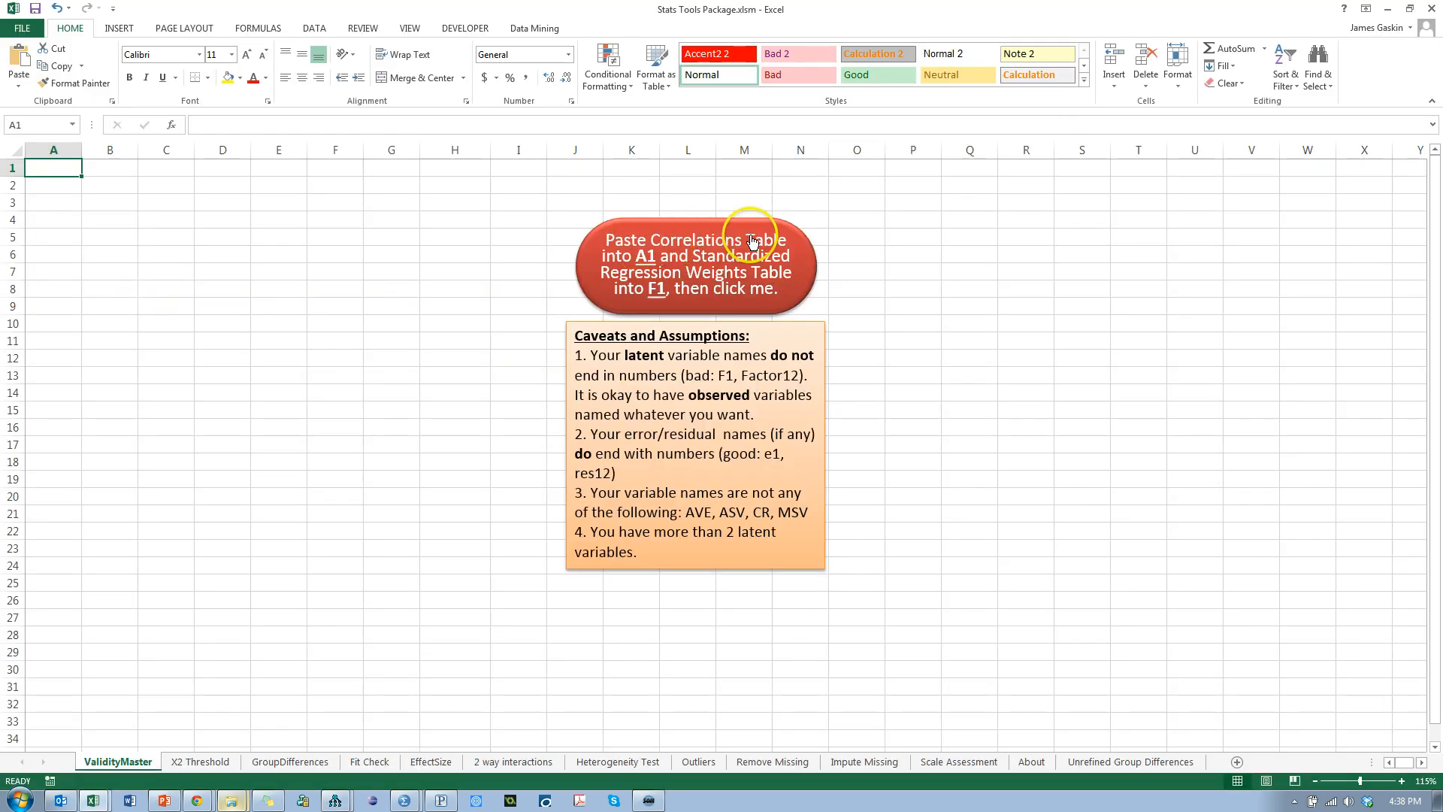
key("alt+Tab")
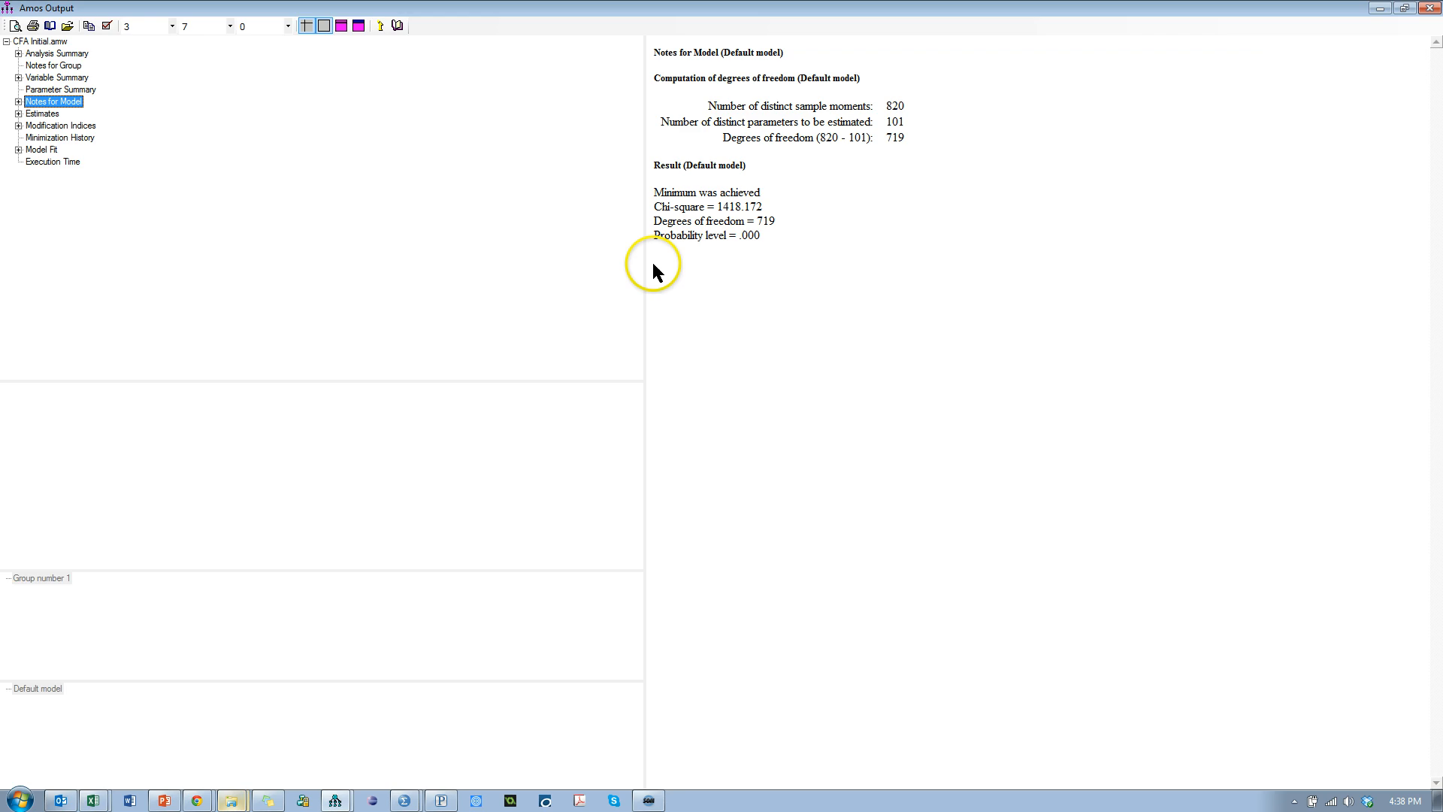
- Display the Correlations table under the scalar estimates in the Amos output and copy it
left_click(41, 114)
left_click(18, 113)
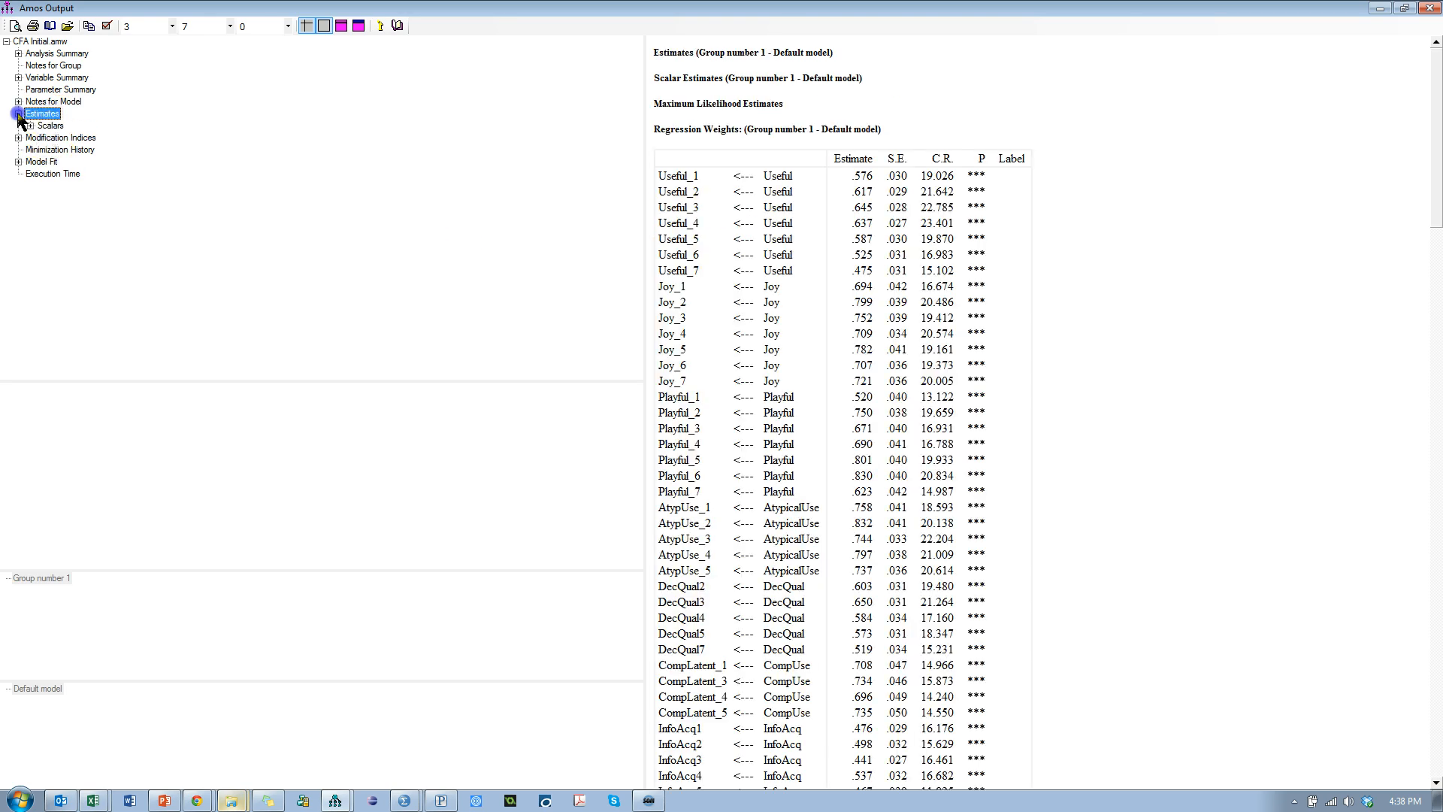
left_click(30, 125)
left_click(51, 125)
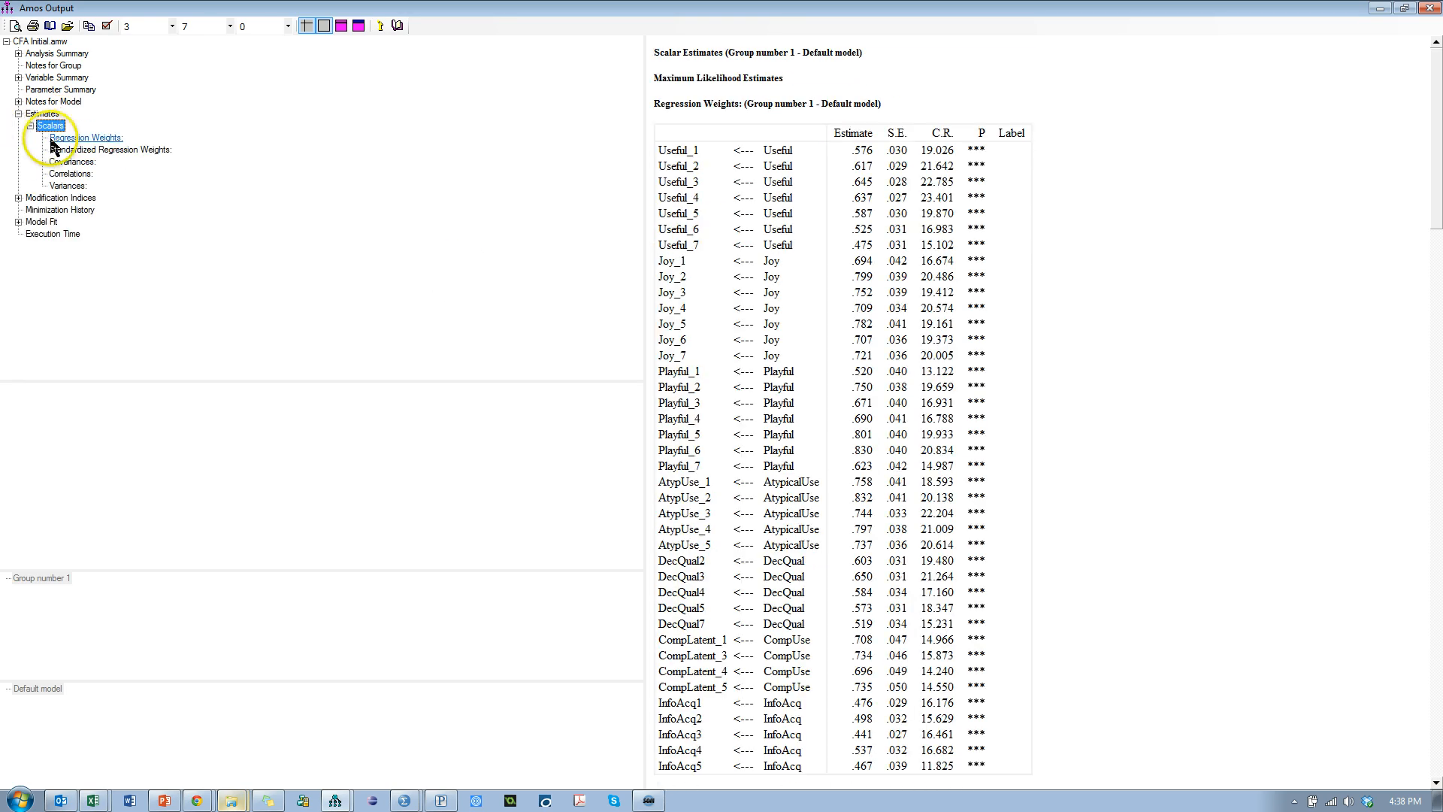
left_click(73, 174)
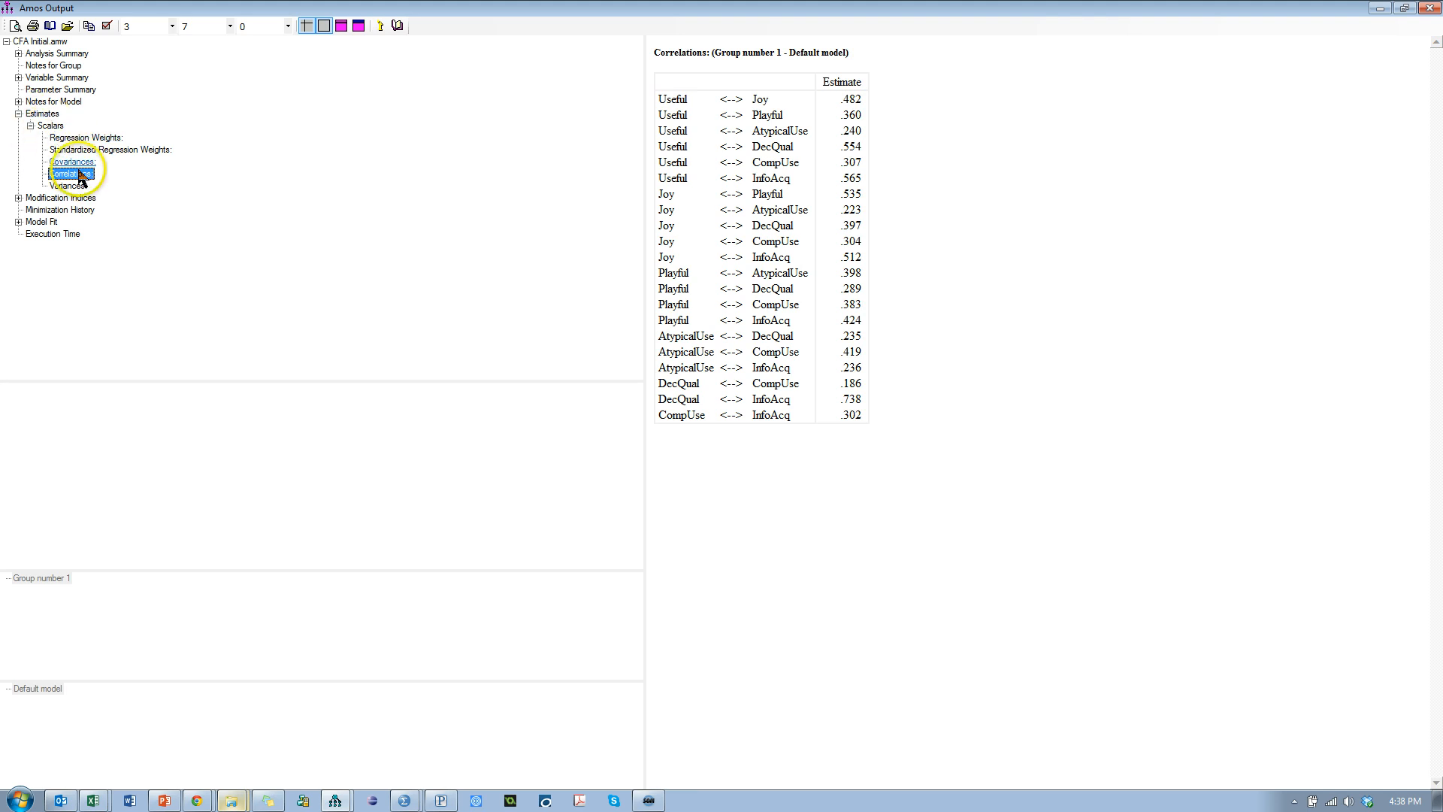
left_click(902, 210)
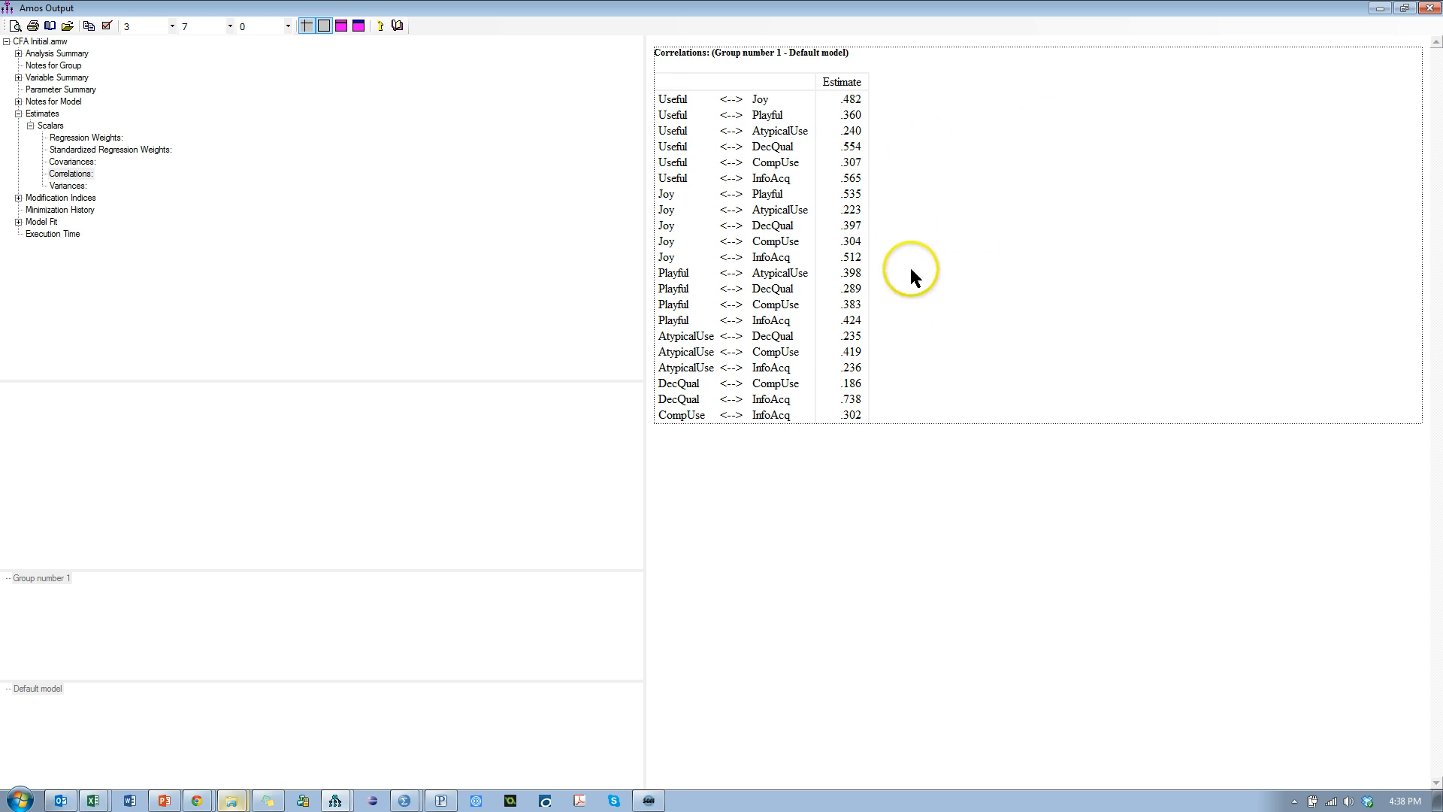
right_click(918, 224)
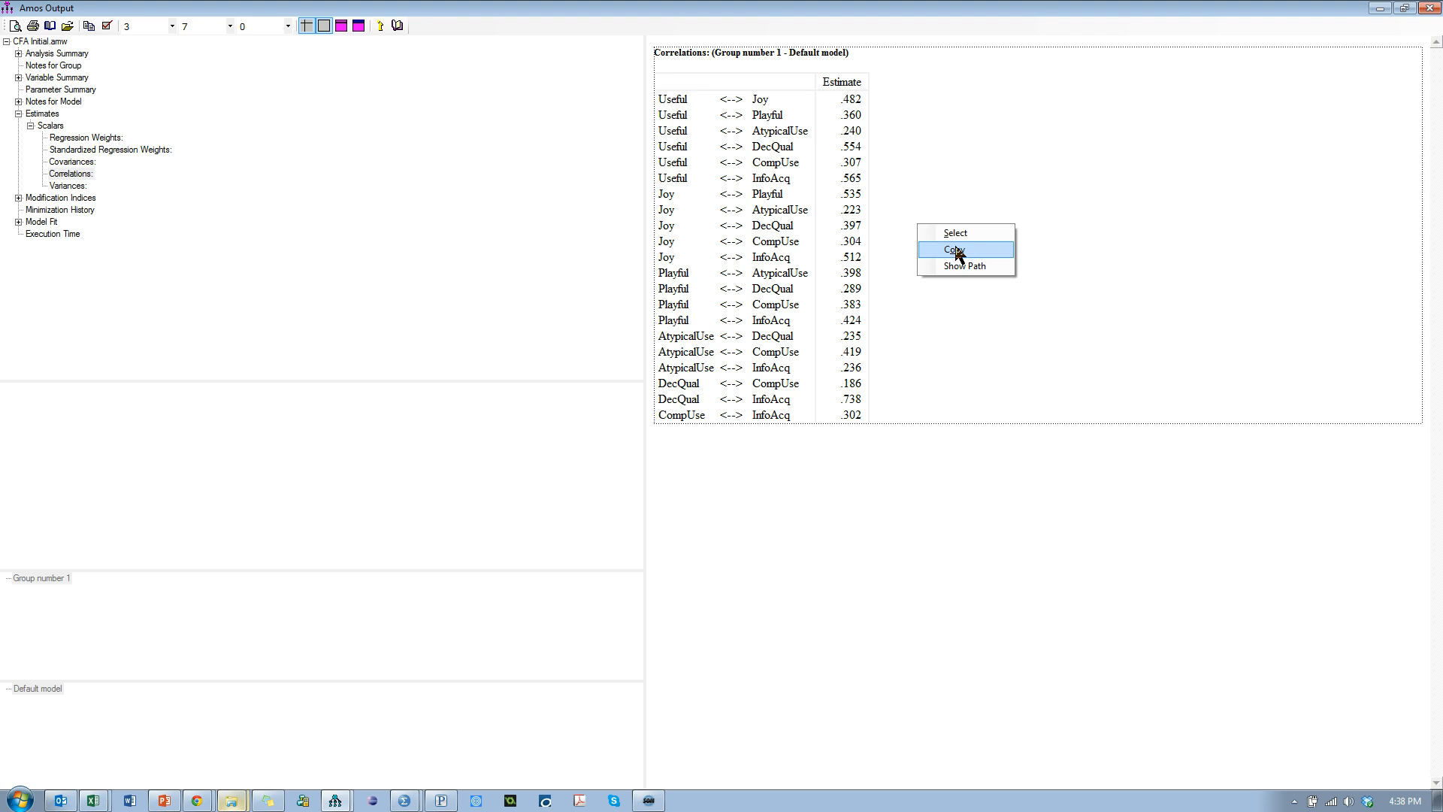
left_click(957, 251)
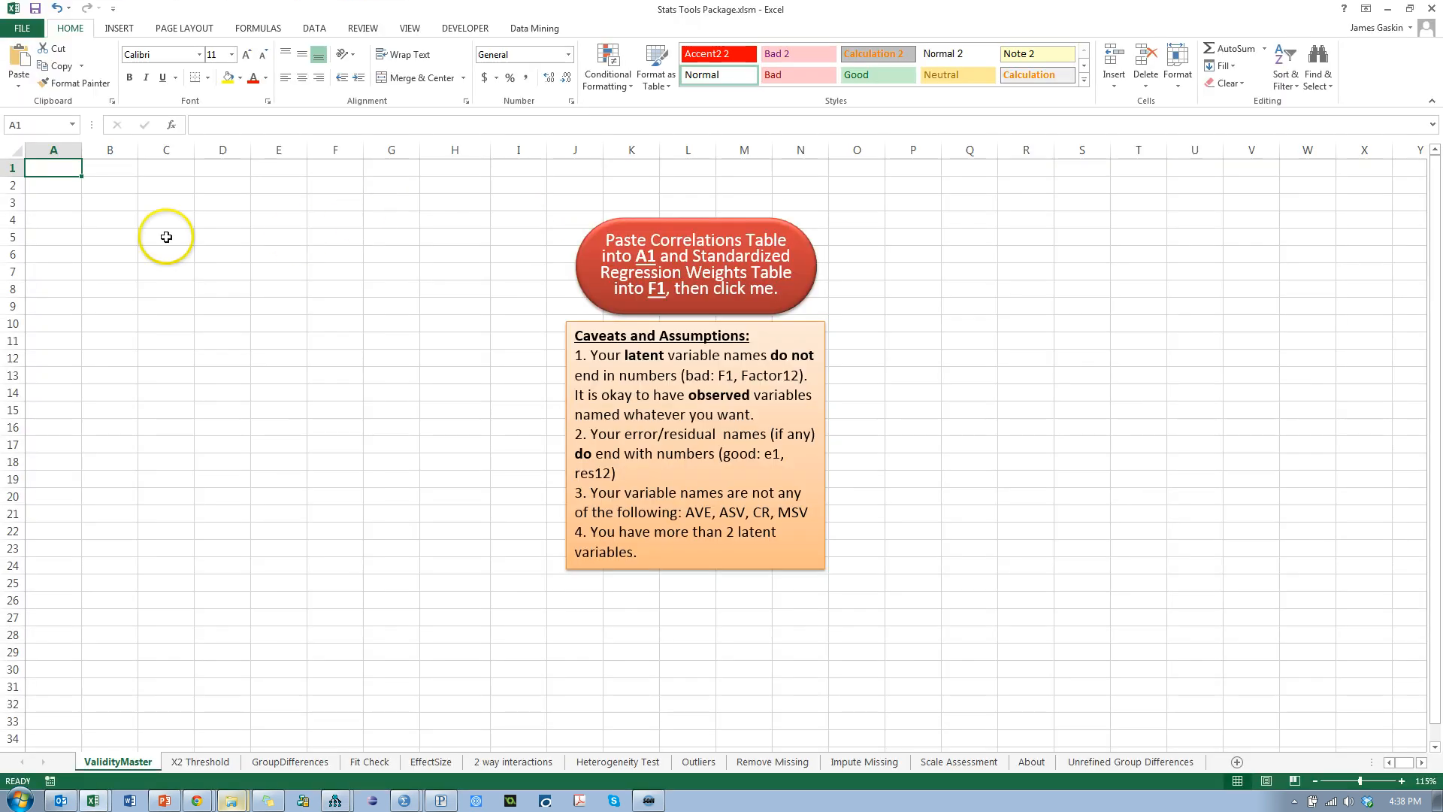
- Switch to Stats Tools Package.xlsm in Excel and paste the Correlations table into cell A1 of the ValidityMaster sheet
key("alt+Tab")
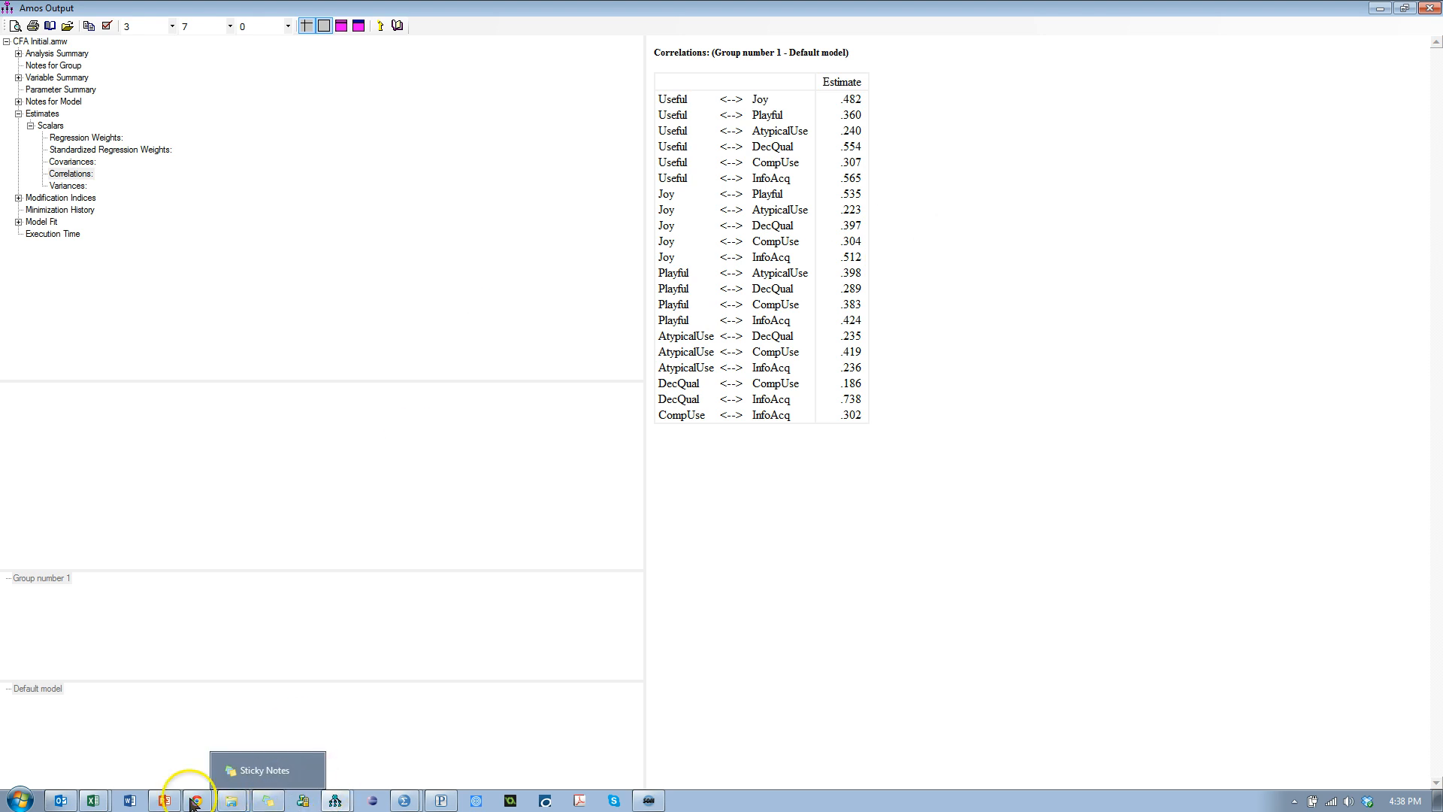
mouse_move(92, 799)
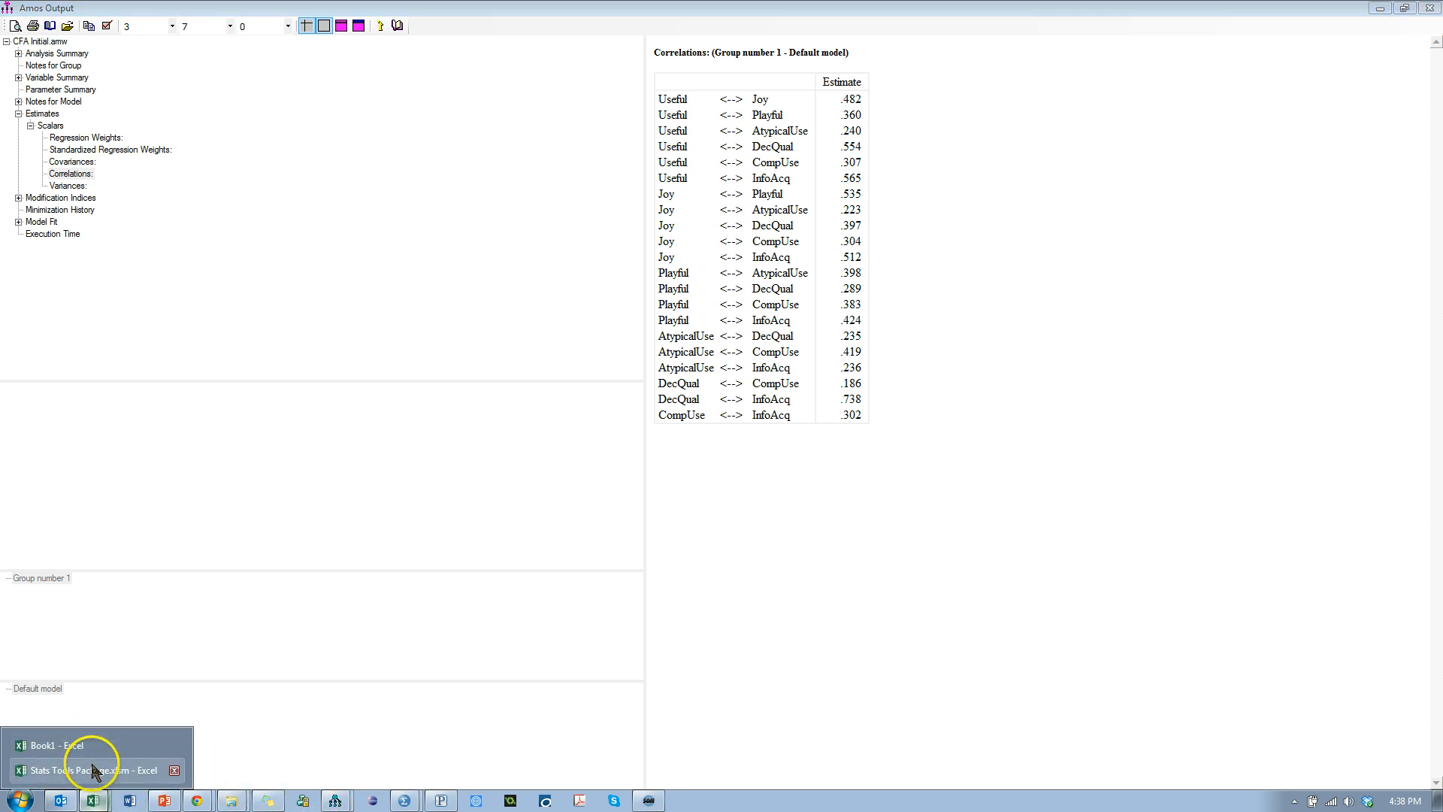
left_click(92, 770)
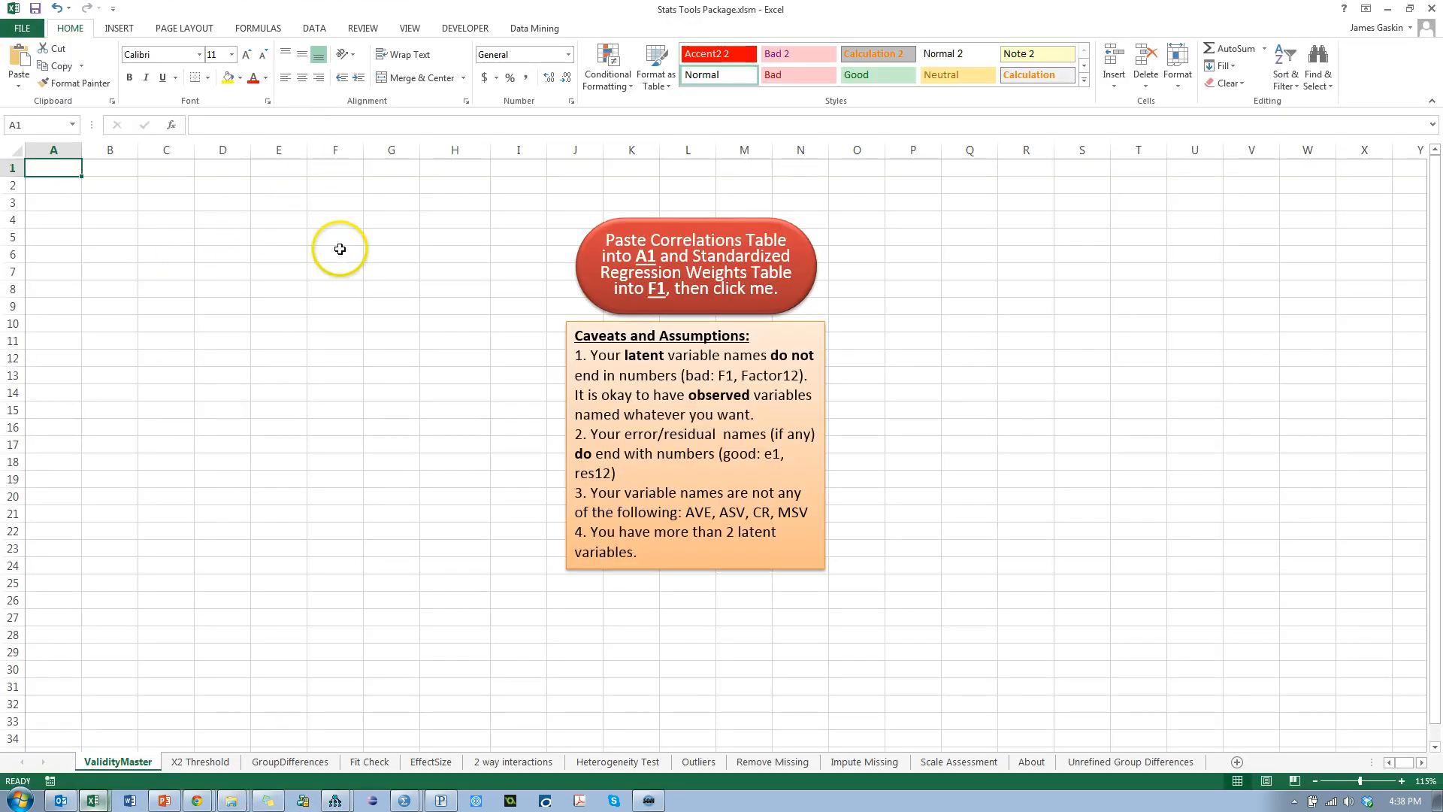
key("ctrl+v")
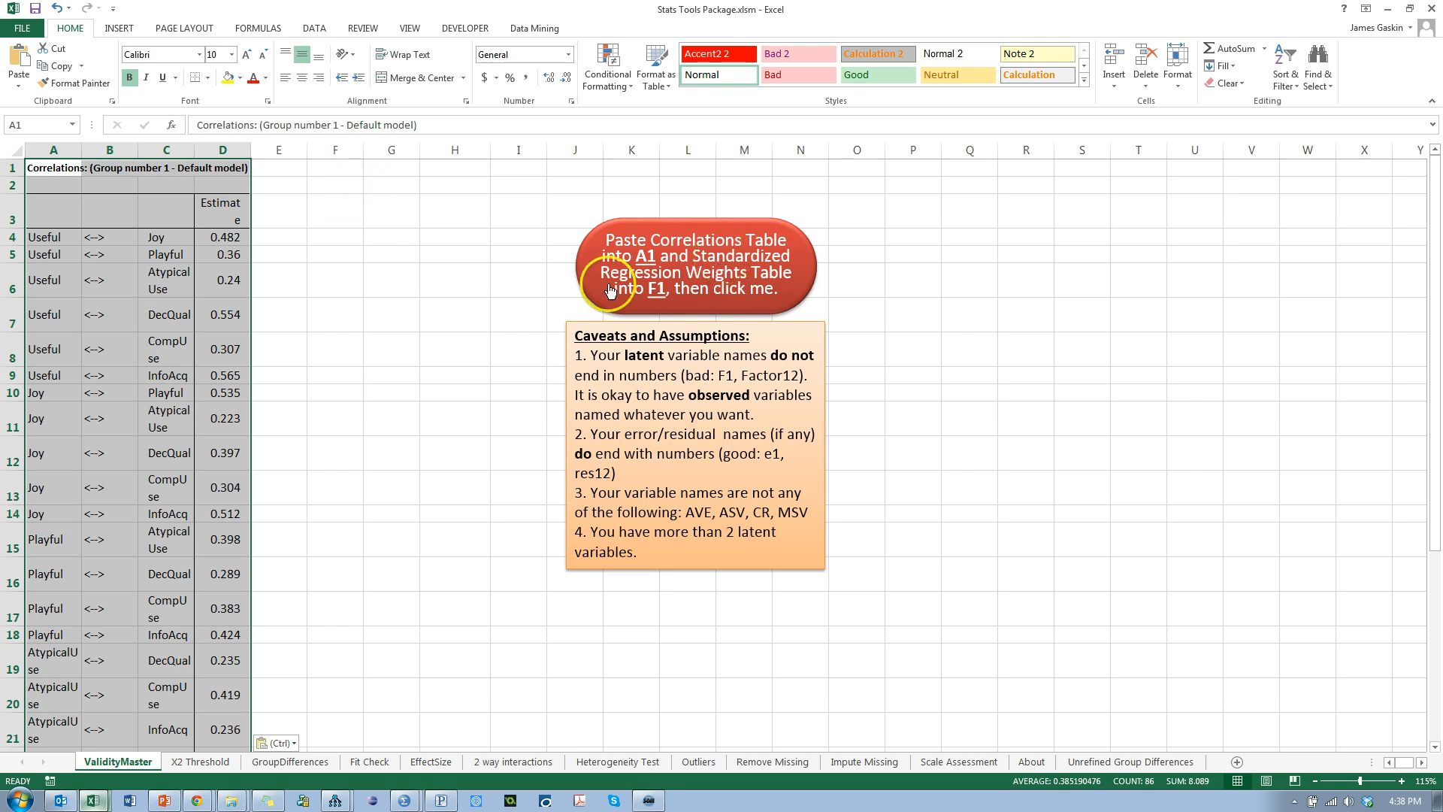
- Select cell F1 as the destination, return to Amos Output, and copy the Standardized Regression Weights table
left_click(338, 168)
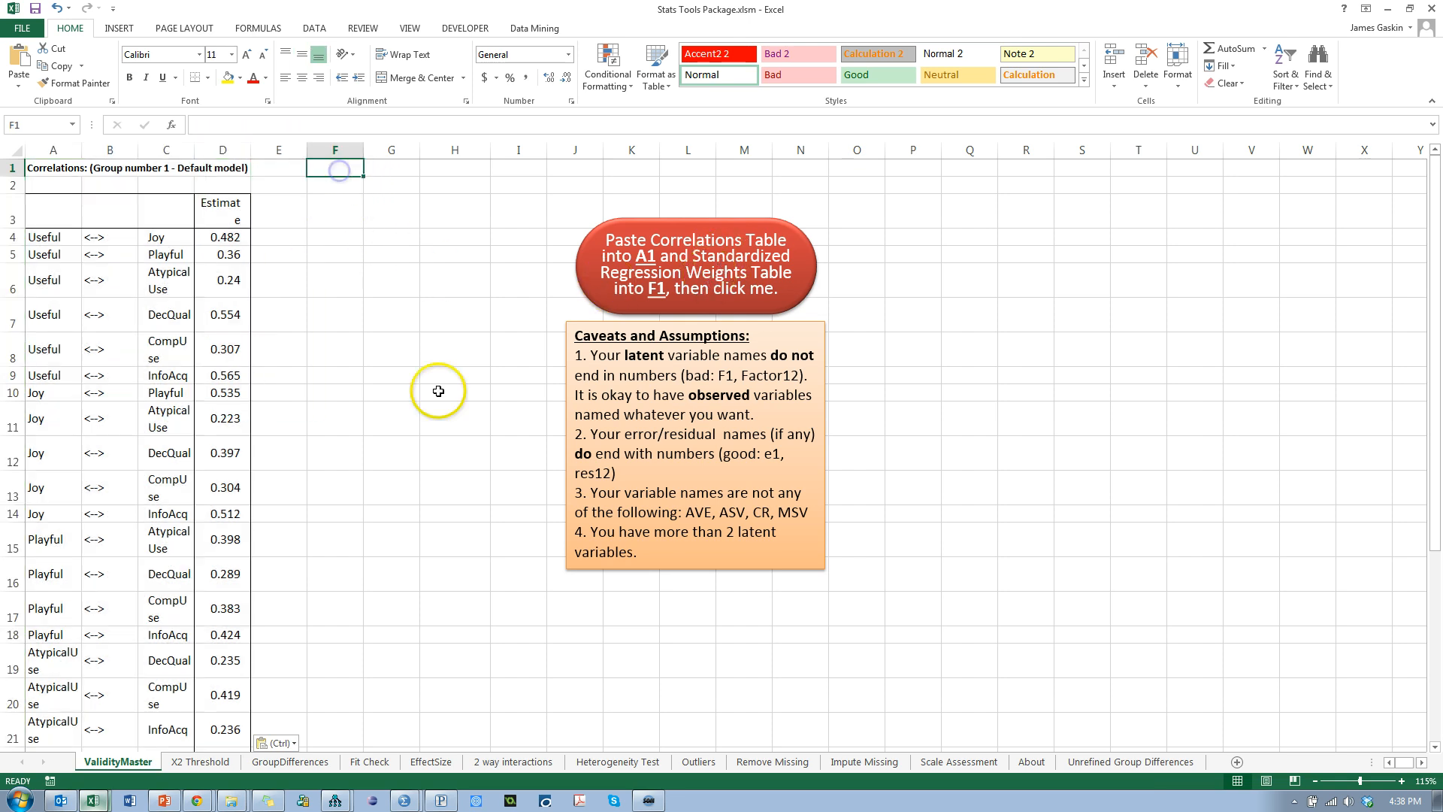
key("alt+Tab")
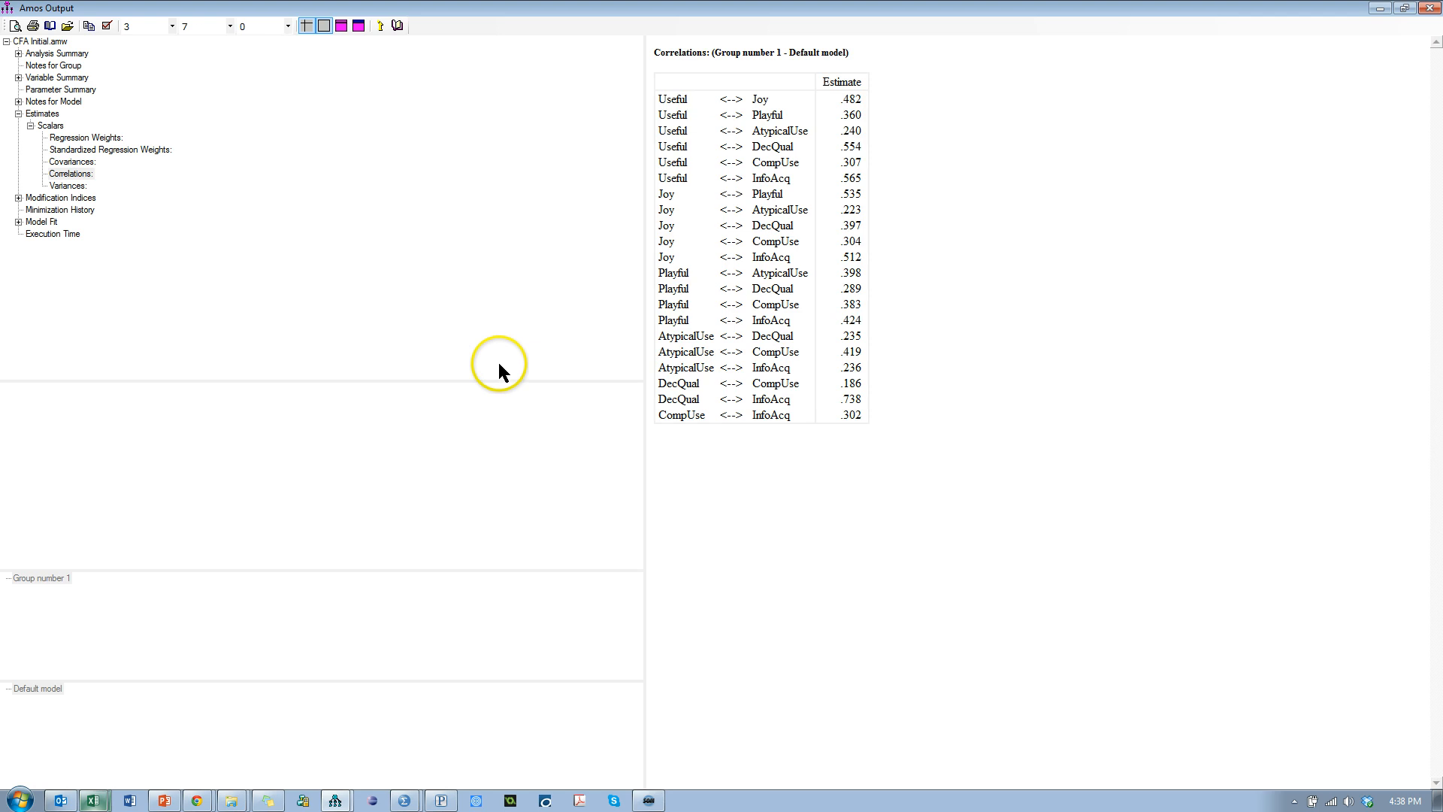
left_click(93, 151)
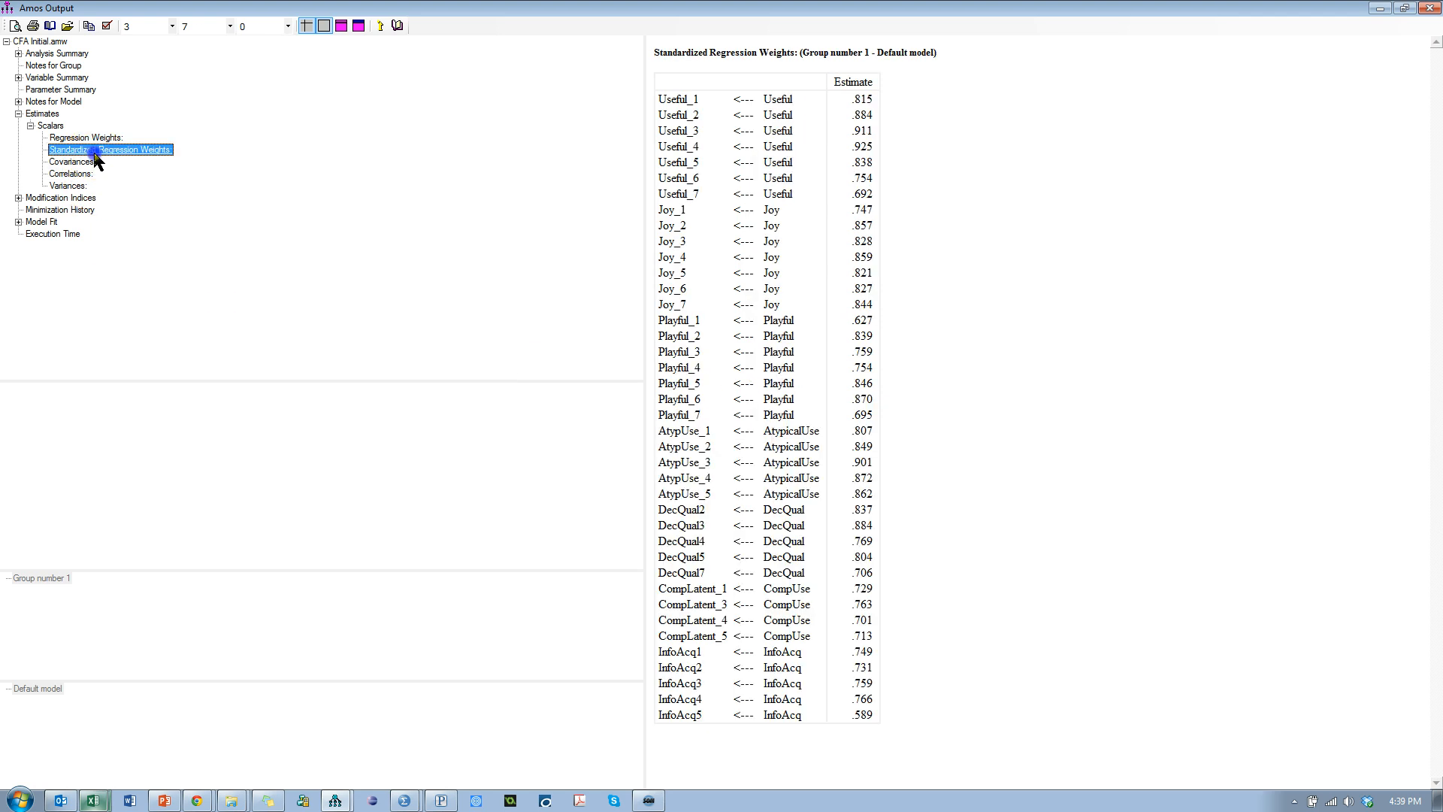
left_click(924, 225)
right_click(924, 223)
left_click(956, 249)
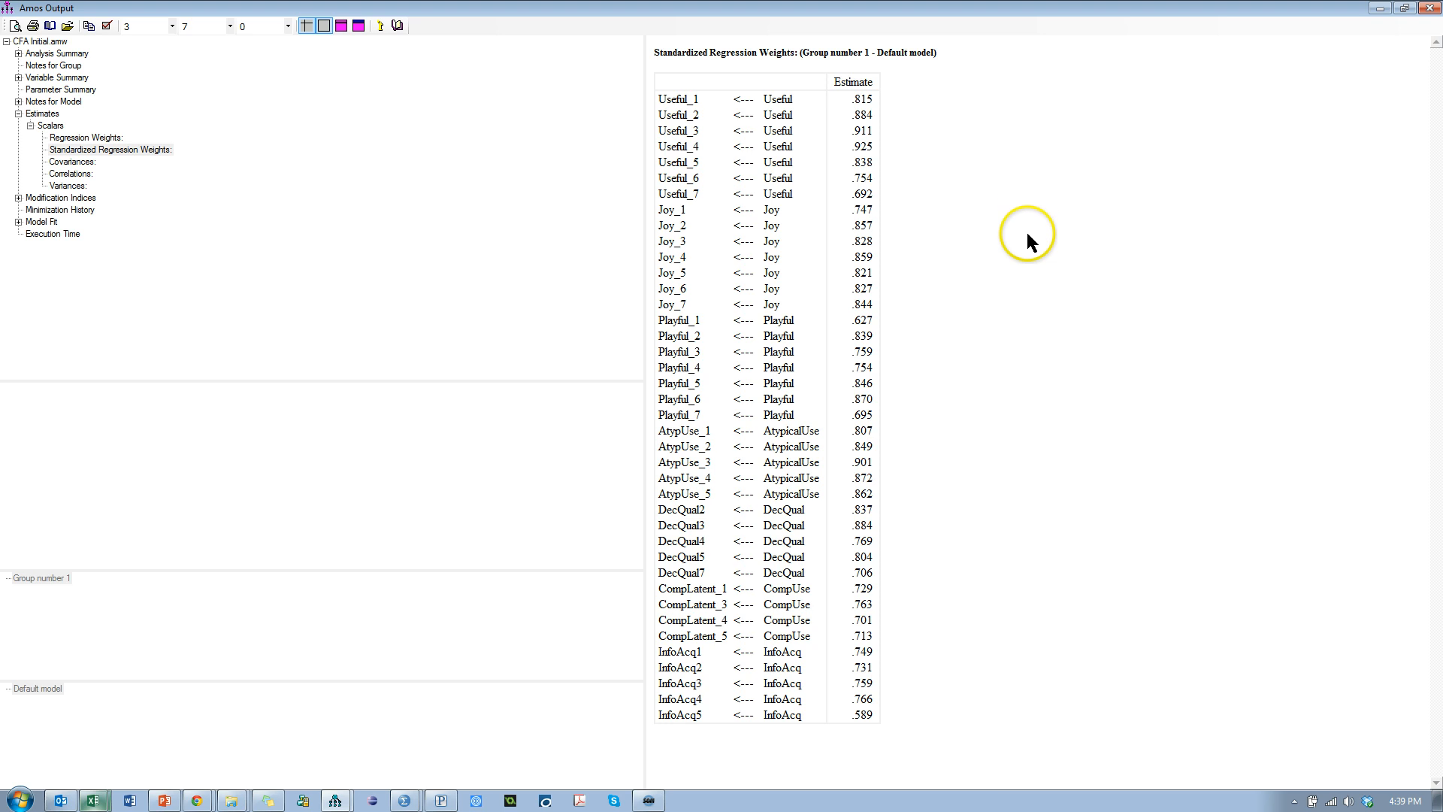
- Paste the Standardized Regression Weights table into cell F1 in Excel and run the ValidityMaster calculation
key("alt+Tab")
key("ctrl+v")
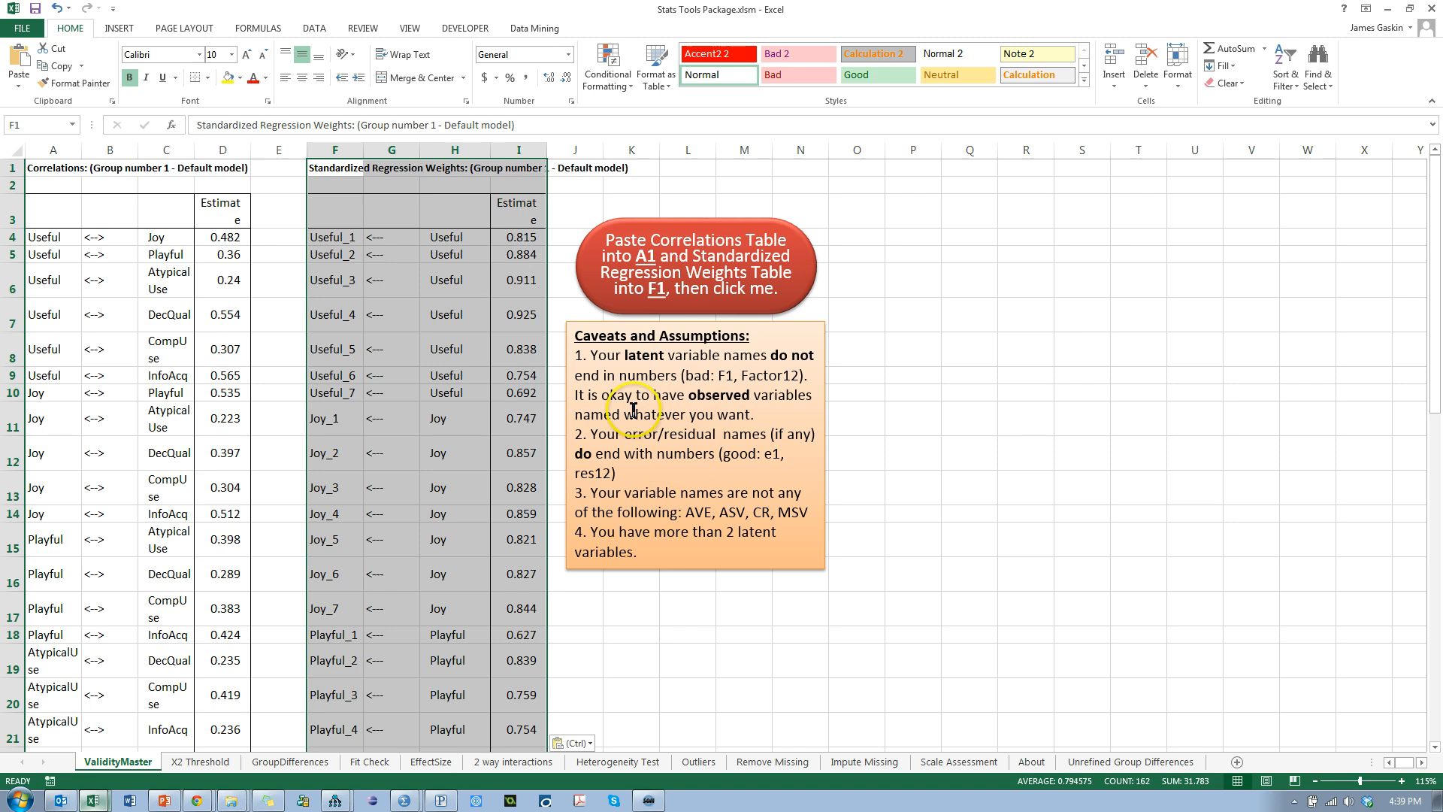
left_click(760, 289)
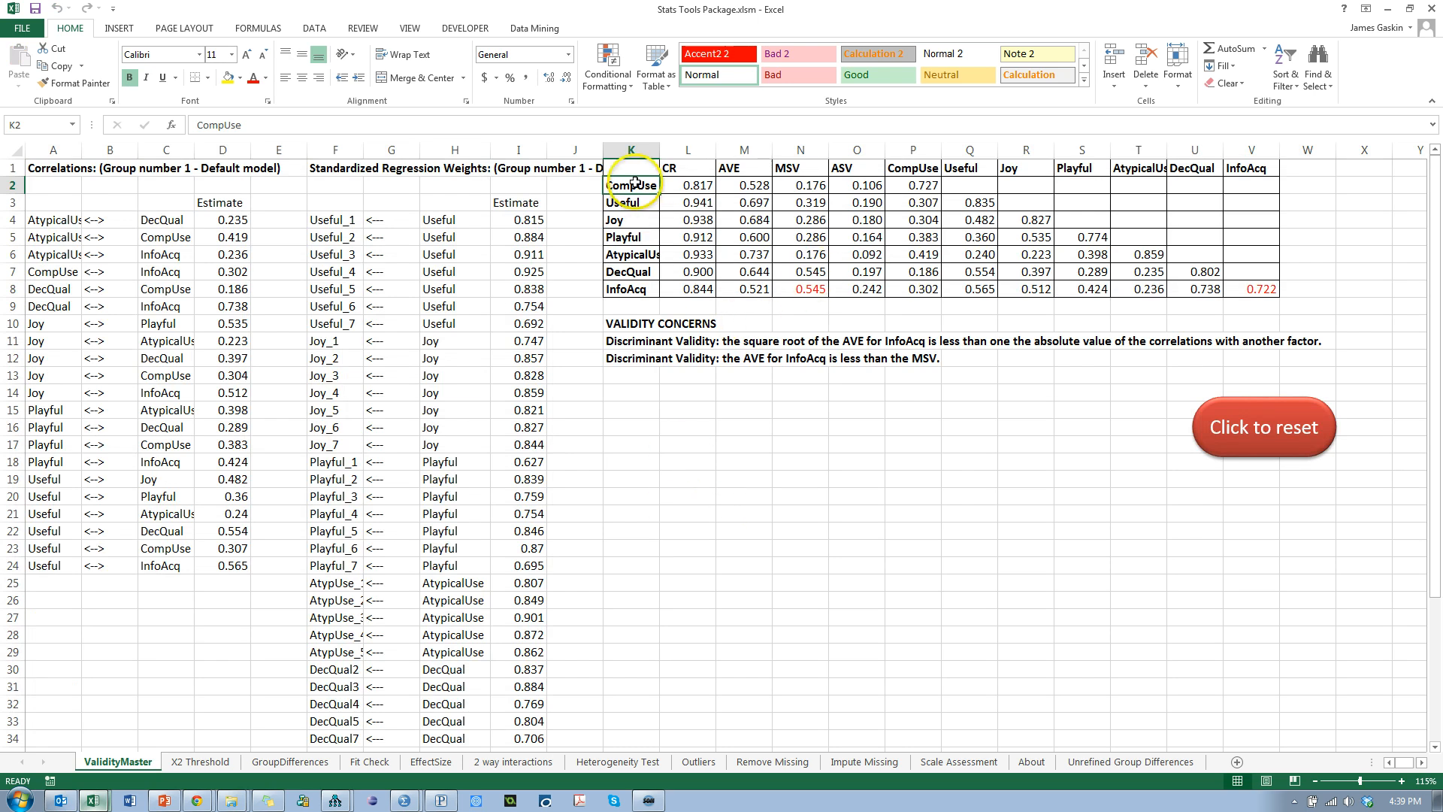
- Examine the generated validity table, the listed validity concerns, and the diagonal values for InfoAcq, DecQual and Playful
left_click_drag(635, 166, 1252, 290)
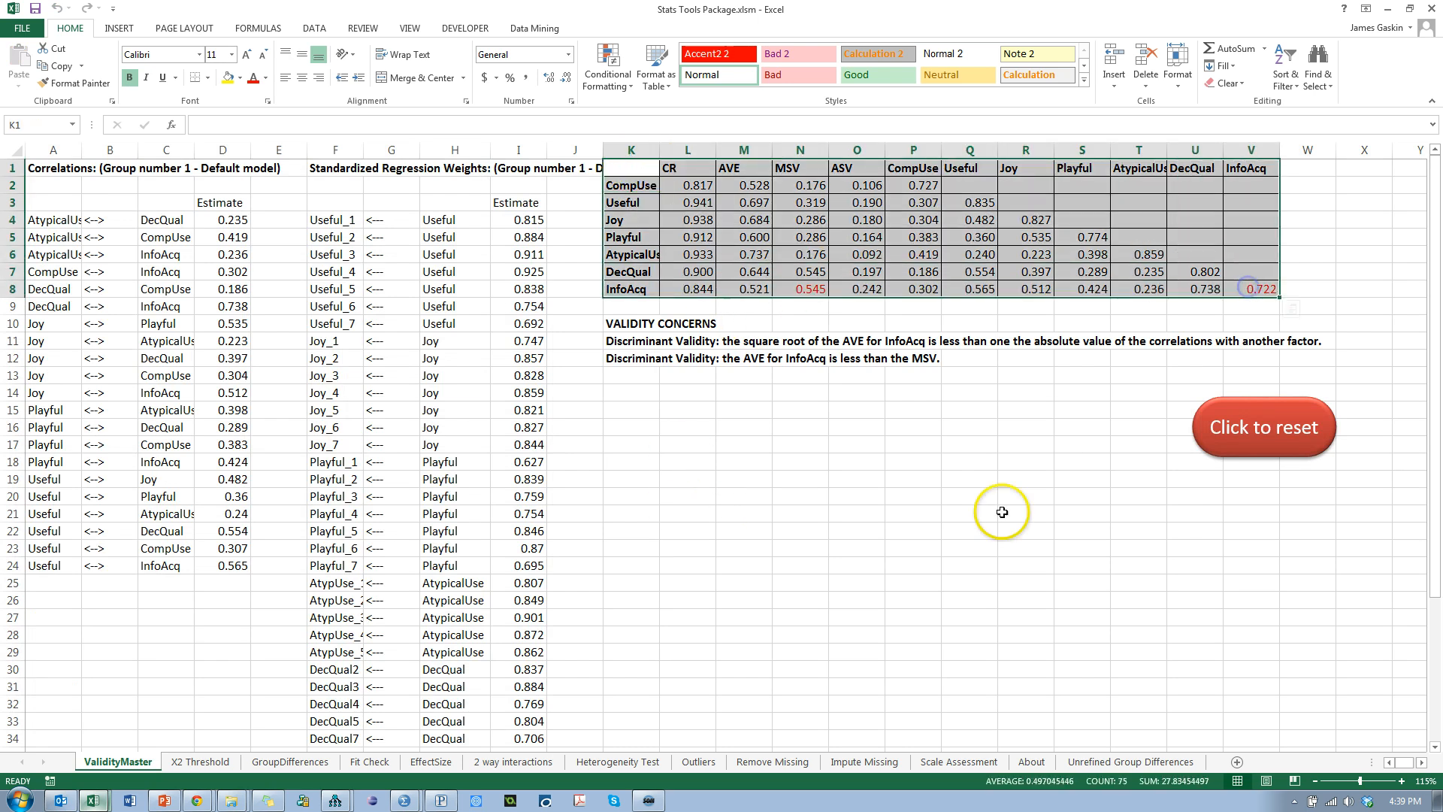
left_click(927, 478)
left_click_drag(639, 341, 639, 360)
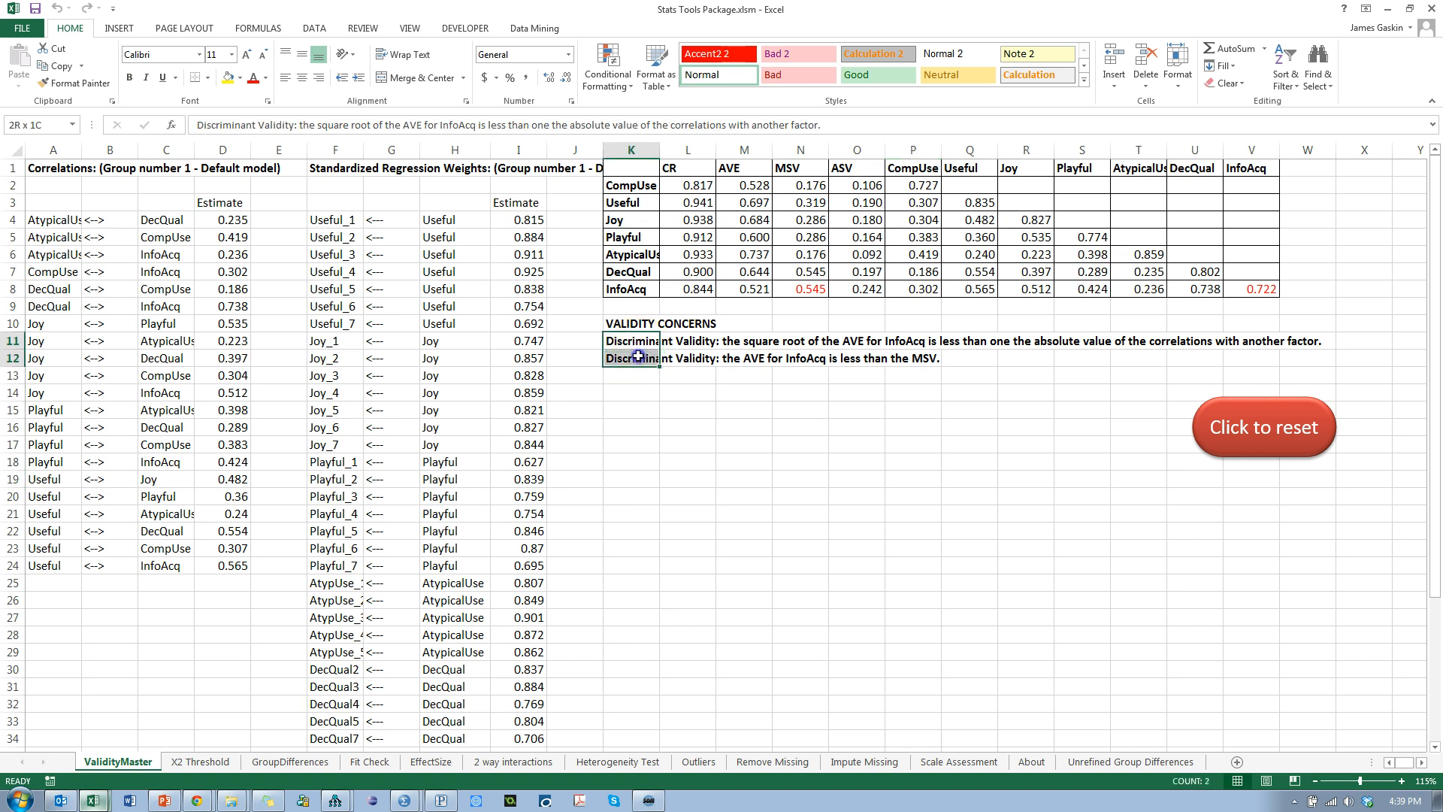
left_click(639, 289)
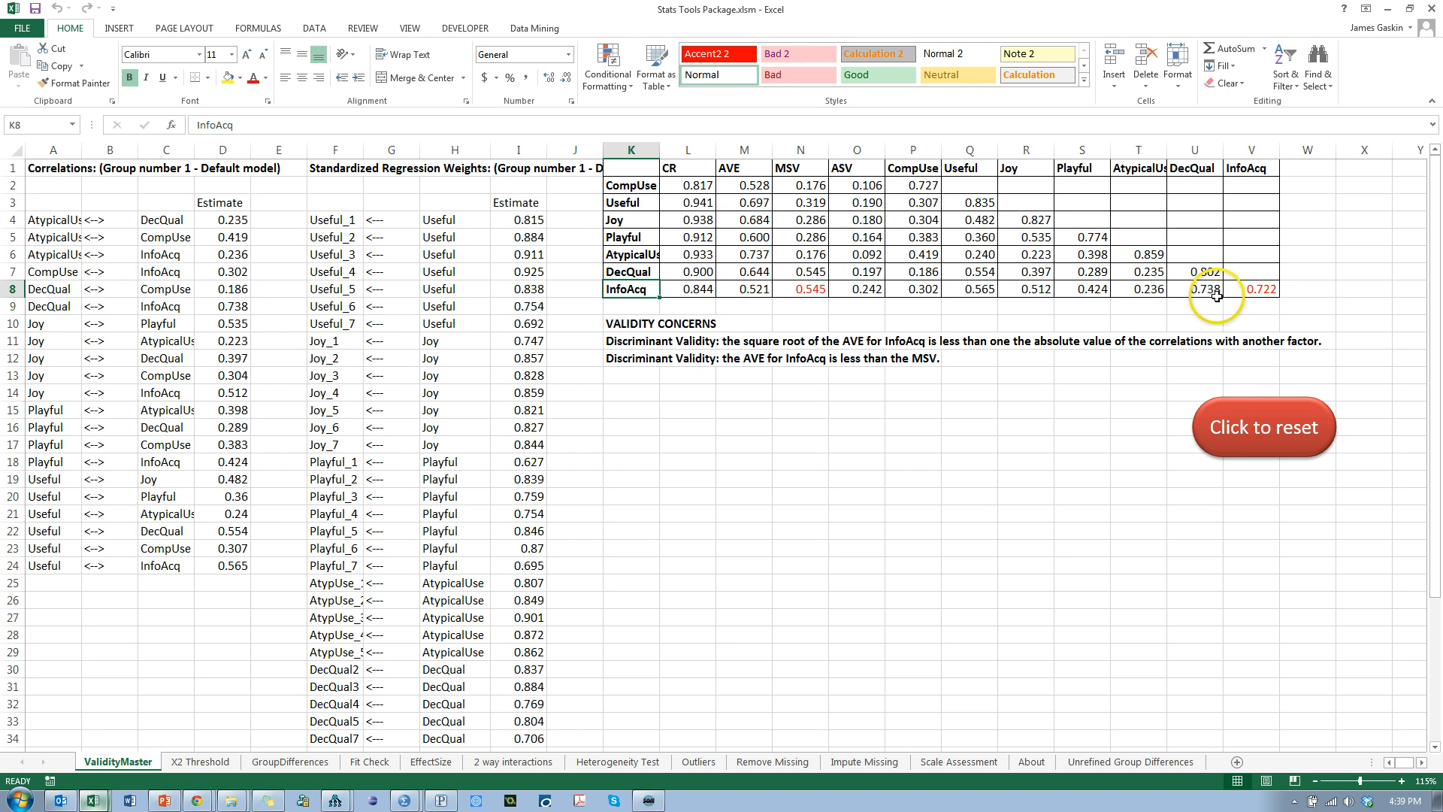
left_click(1260, 291)
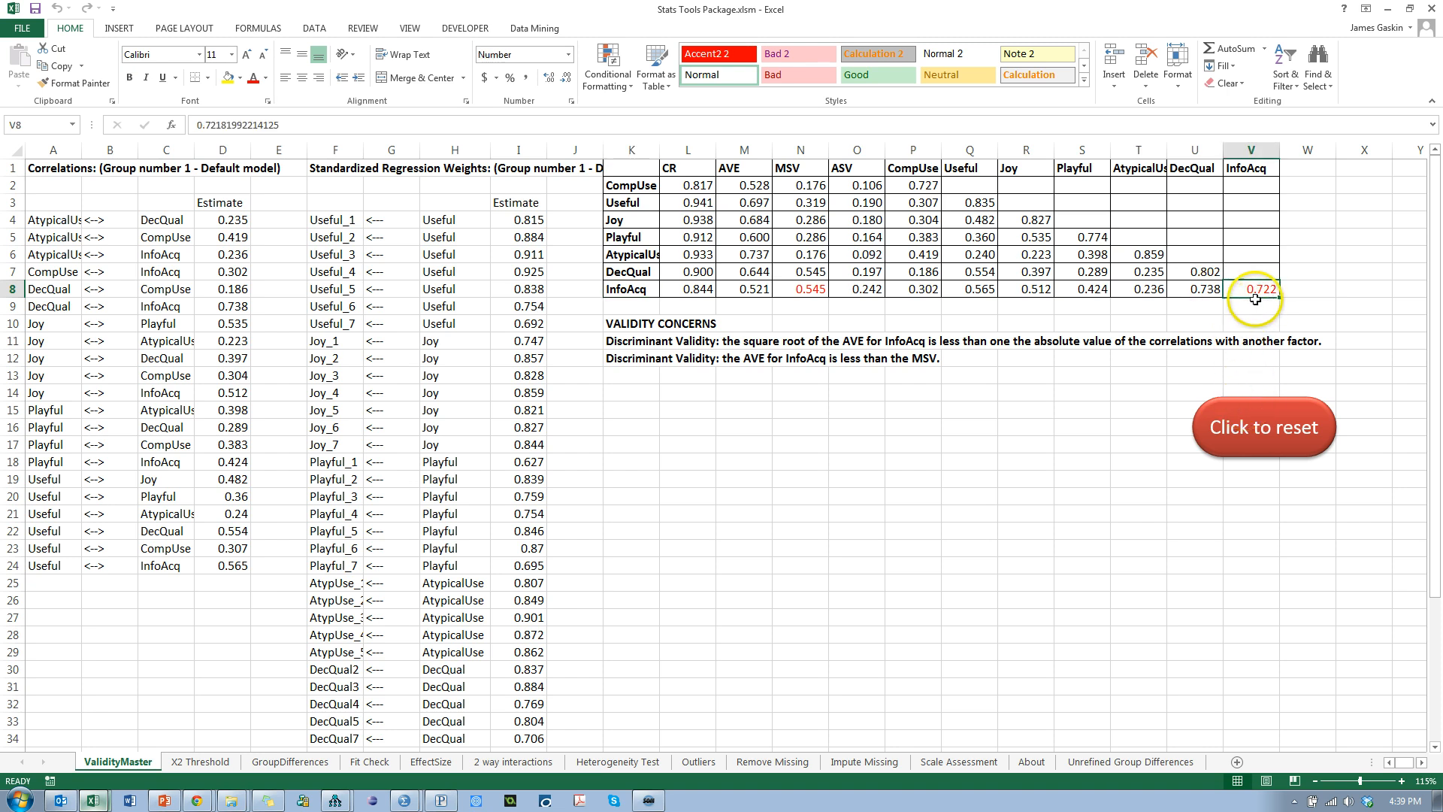
left_click(1199, 272)
left_click(1089, 237)
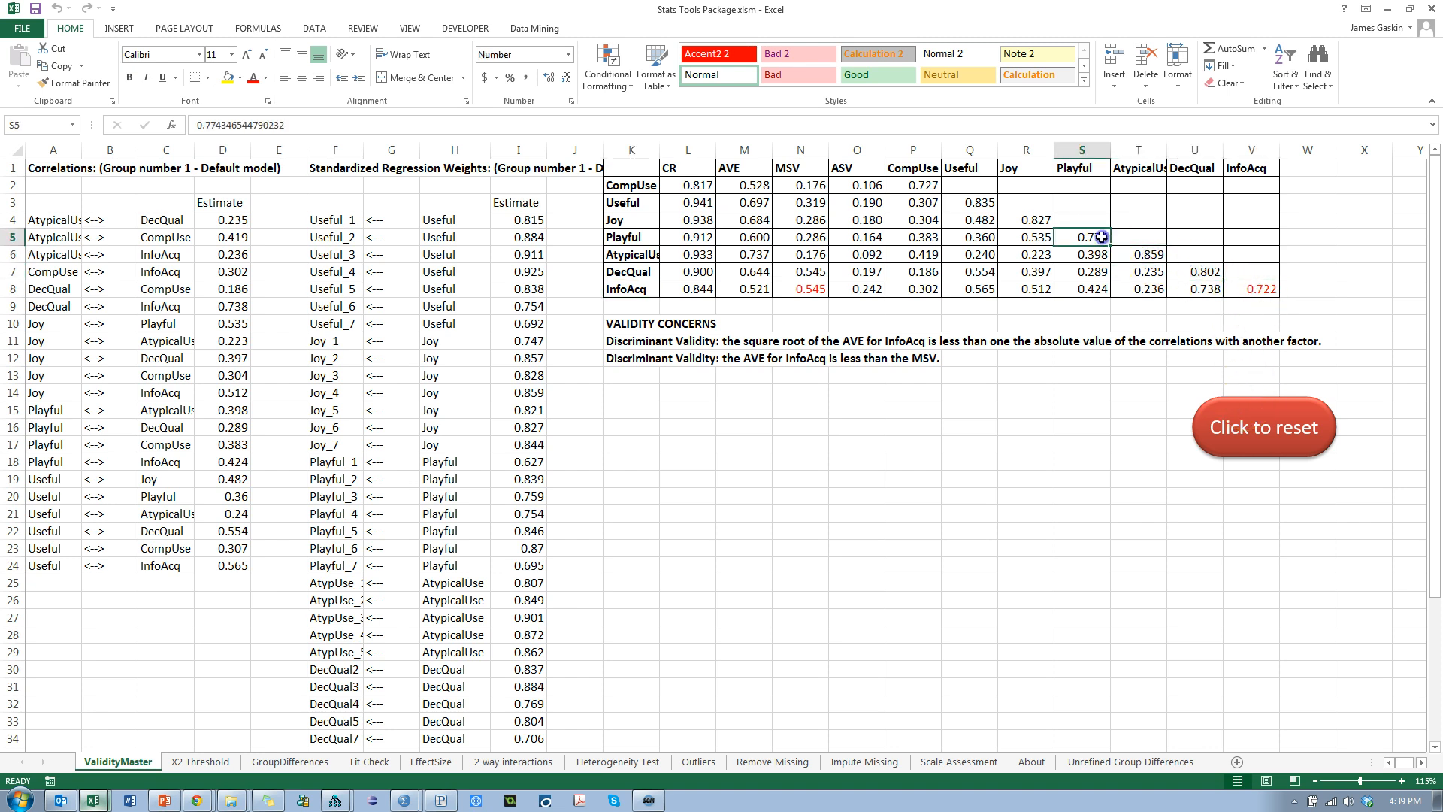
- Inspect the correlation between InfoAcq and DecQual in the validity table, check it on the Amos path diagram, and return to Excel
left_click(1210, 290)
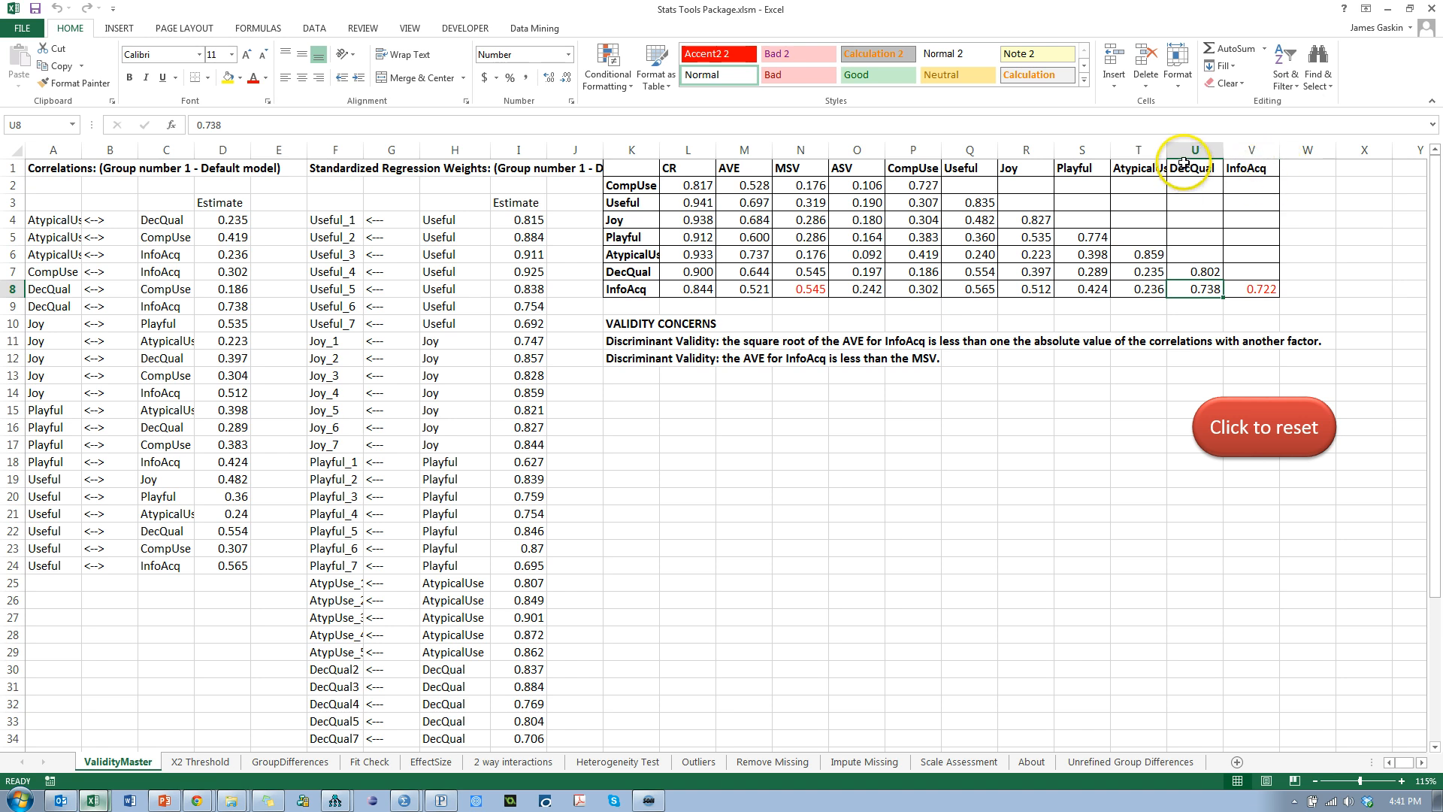
mouse_move(1204, 290)
left_mouse_down()
mouse_move(1157, 288)
mouse_move(1188, 290)
left_mouse_up()
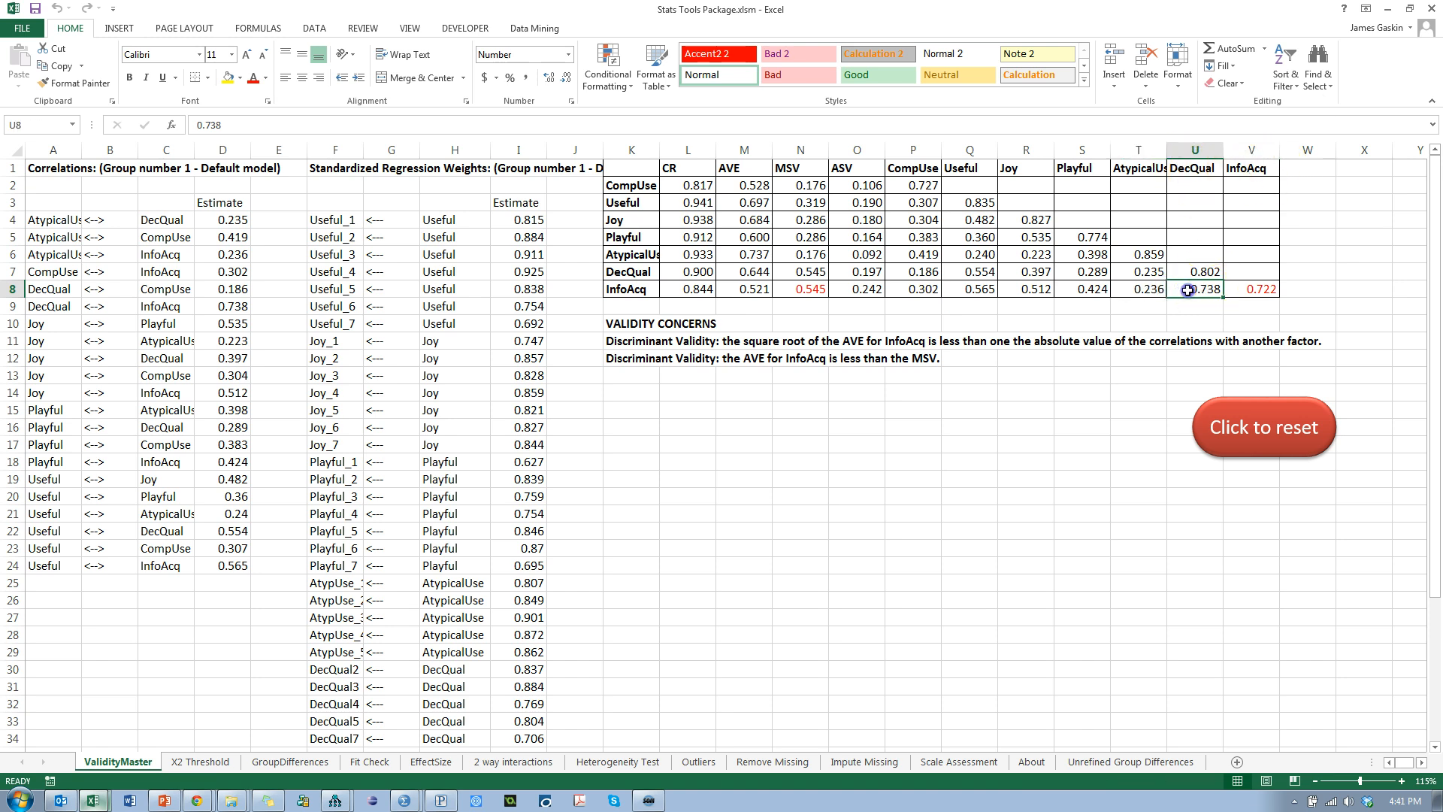
double_click(1192, 290)
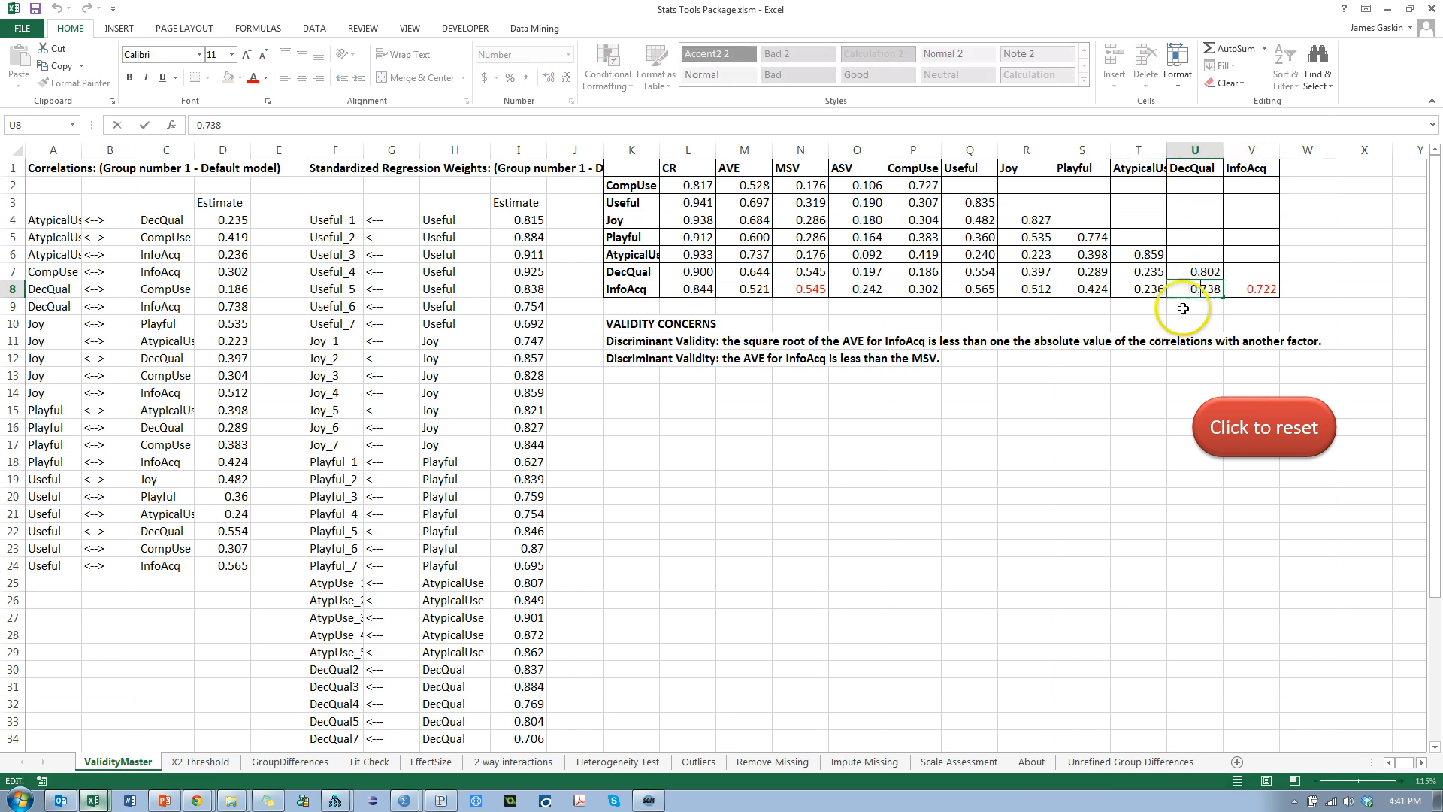
key("Escape")
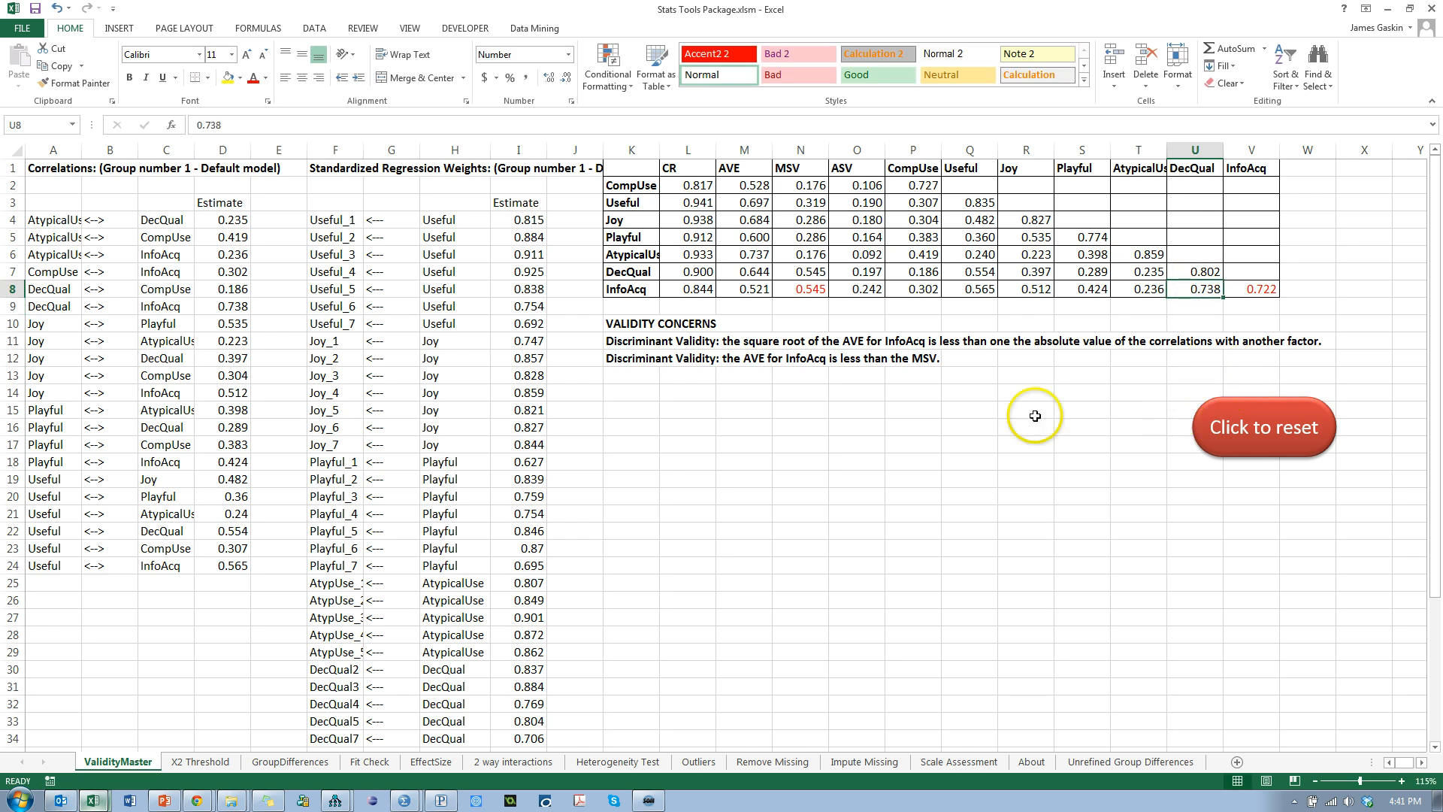
key("alt+Tab")
key("alt+Tab")
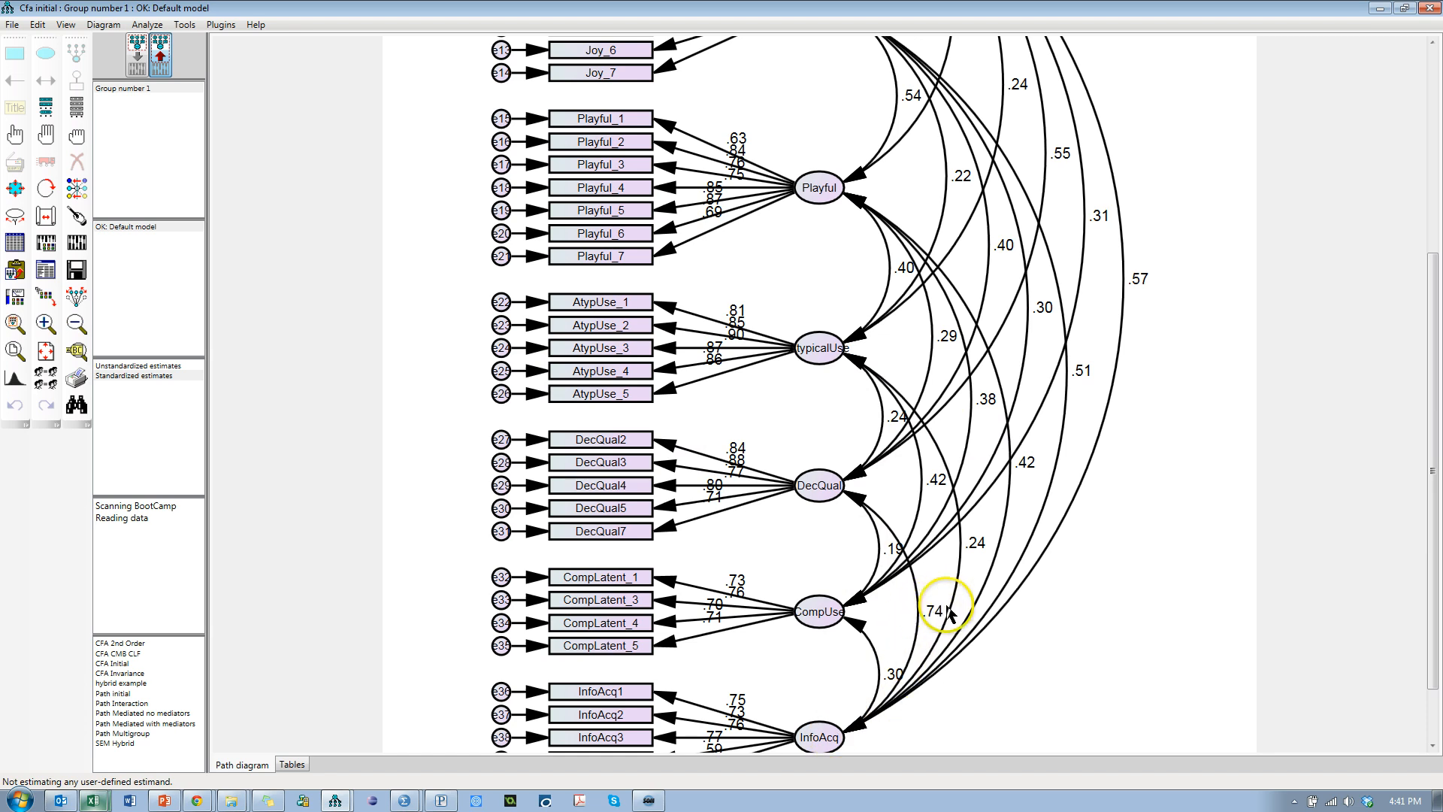
key("alt+Tab")
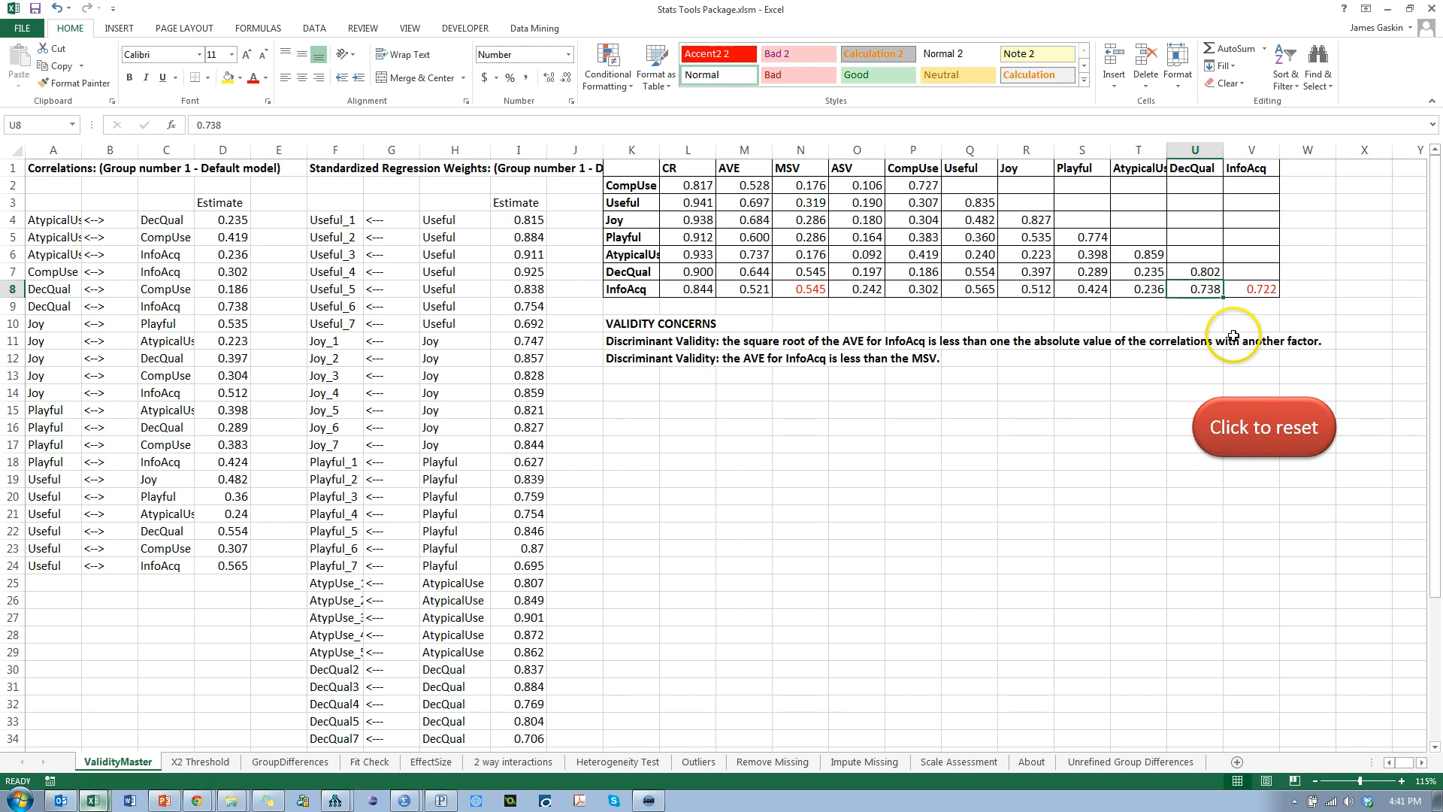
- Compare the AVE column, especially the InfoAcq value, with InfoAcq's square root of AVE on the table's diagonal
left_click(1250, 294)
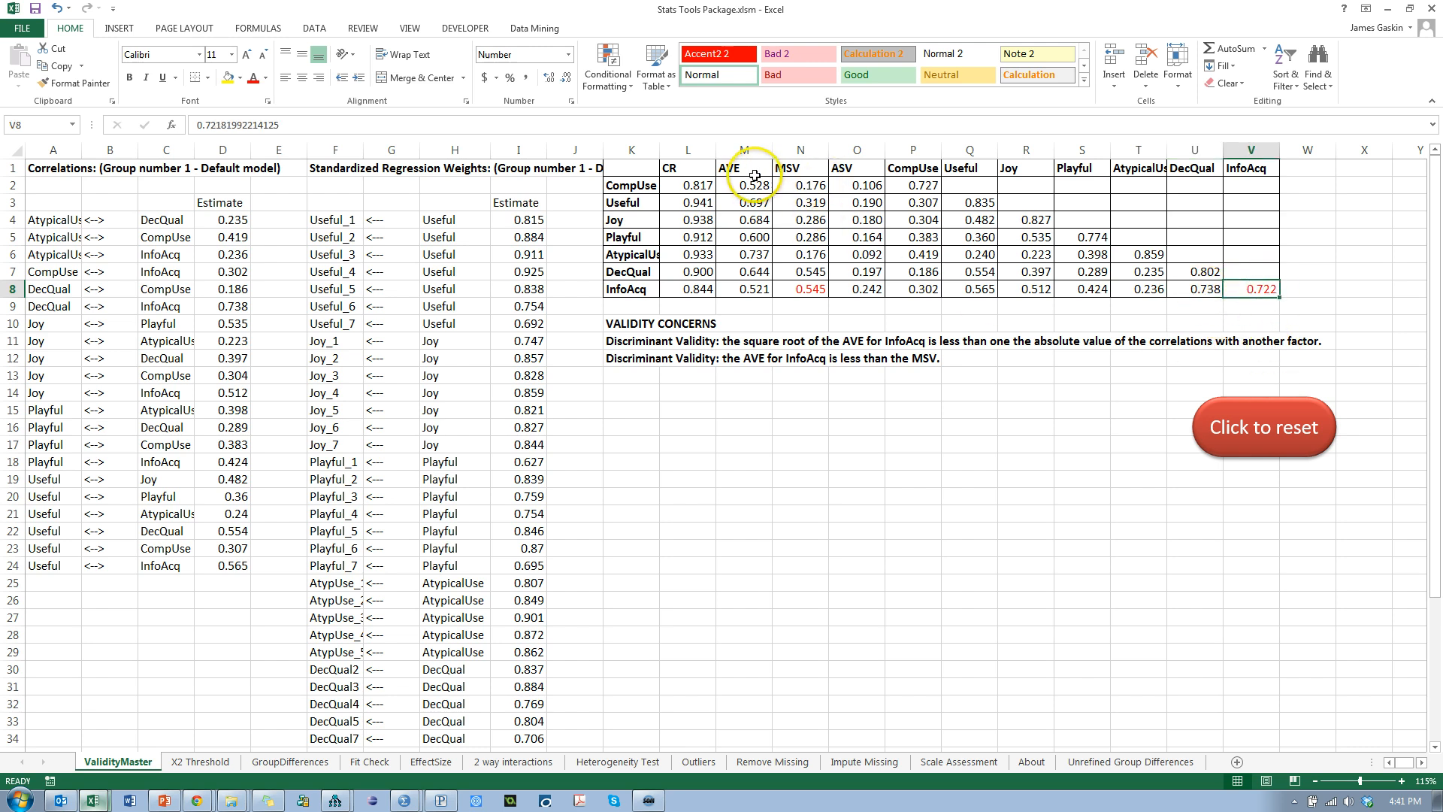
left_click_drag(747, 166, 743, 288)
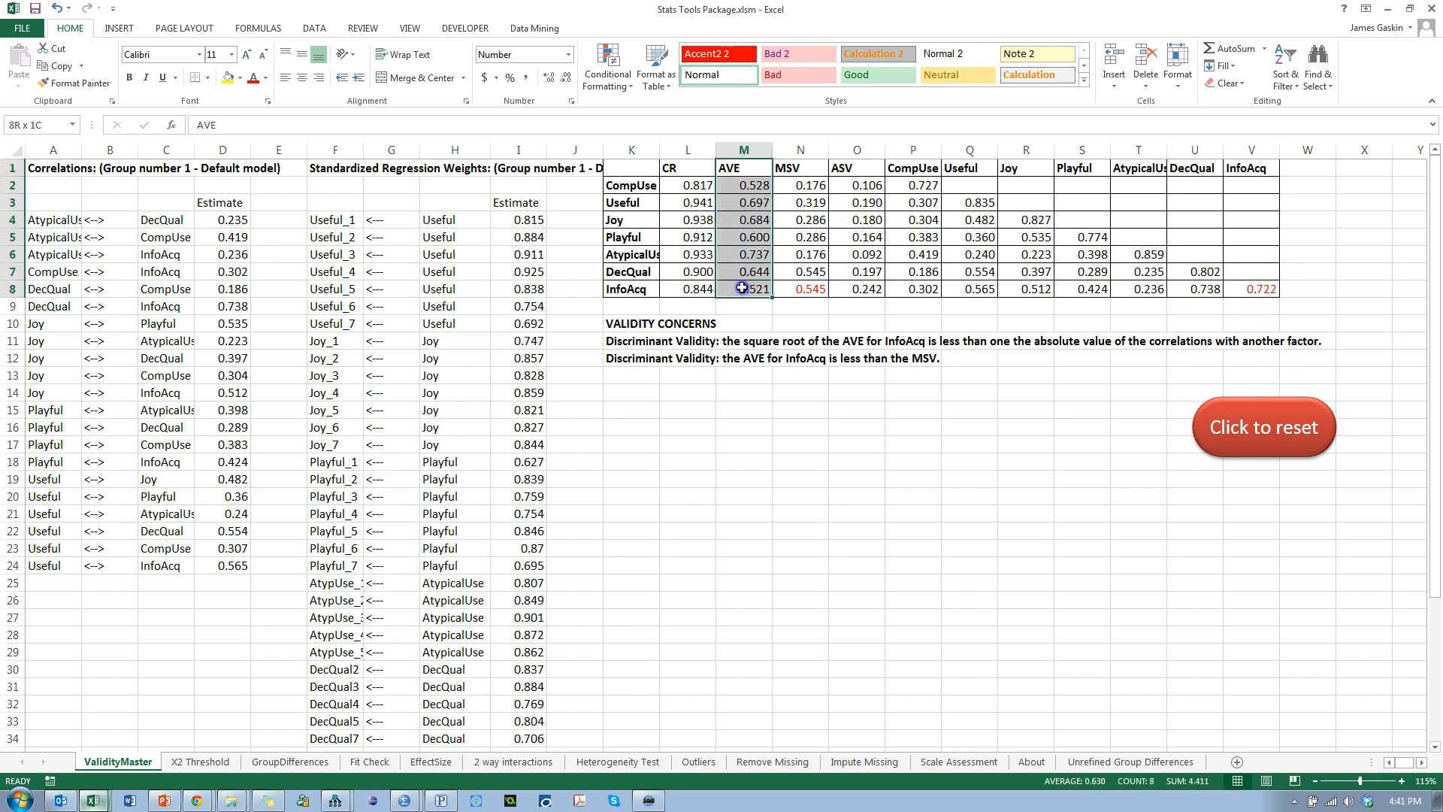
left_click(746, 321)
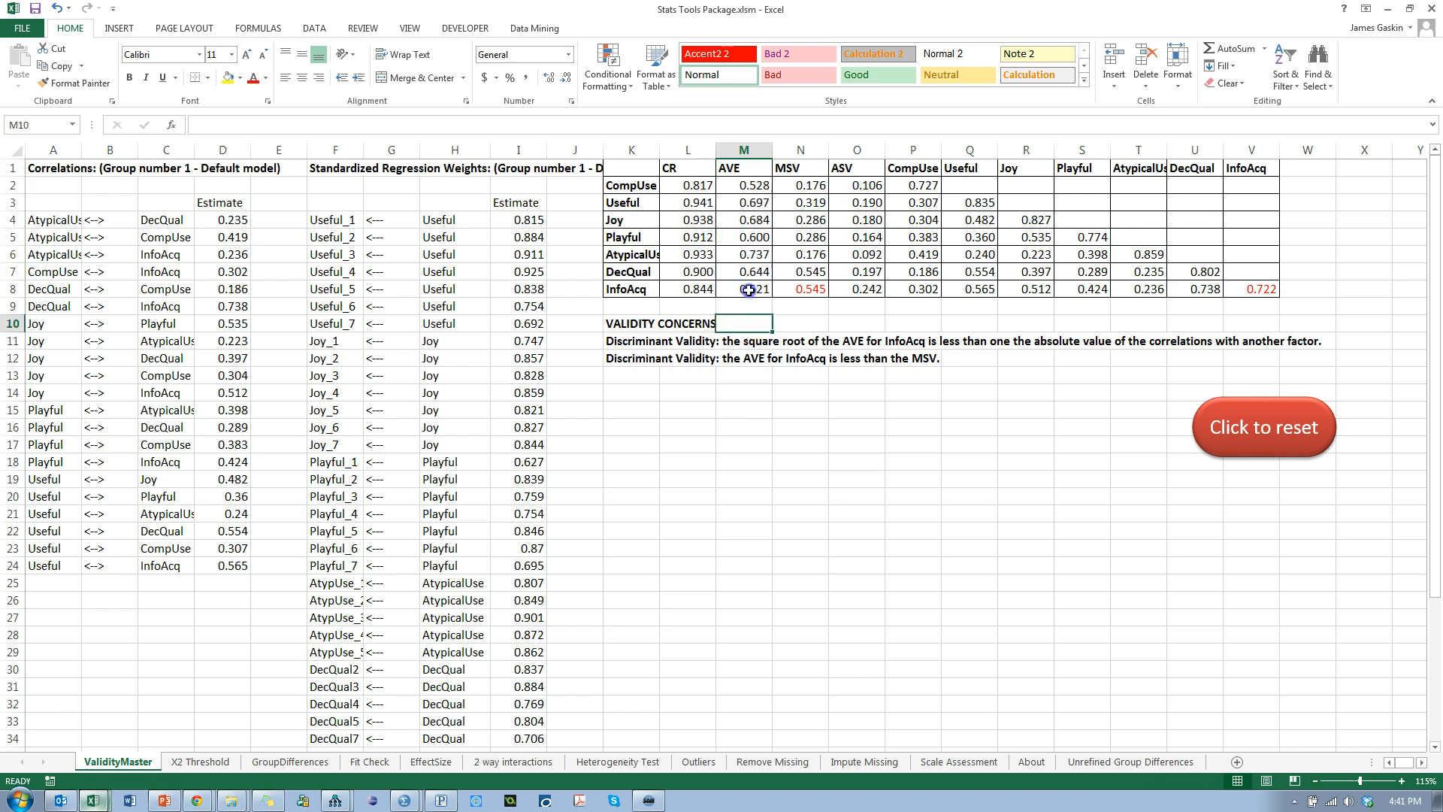
left_click(749, 290)
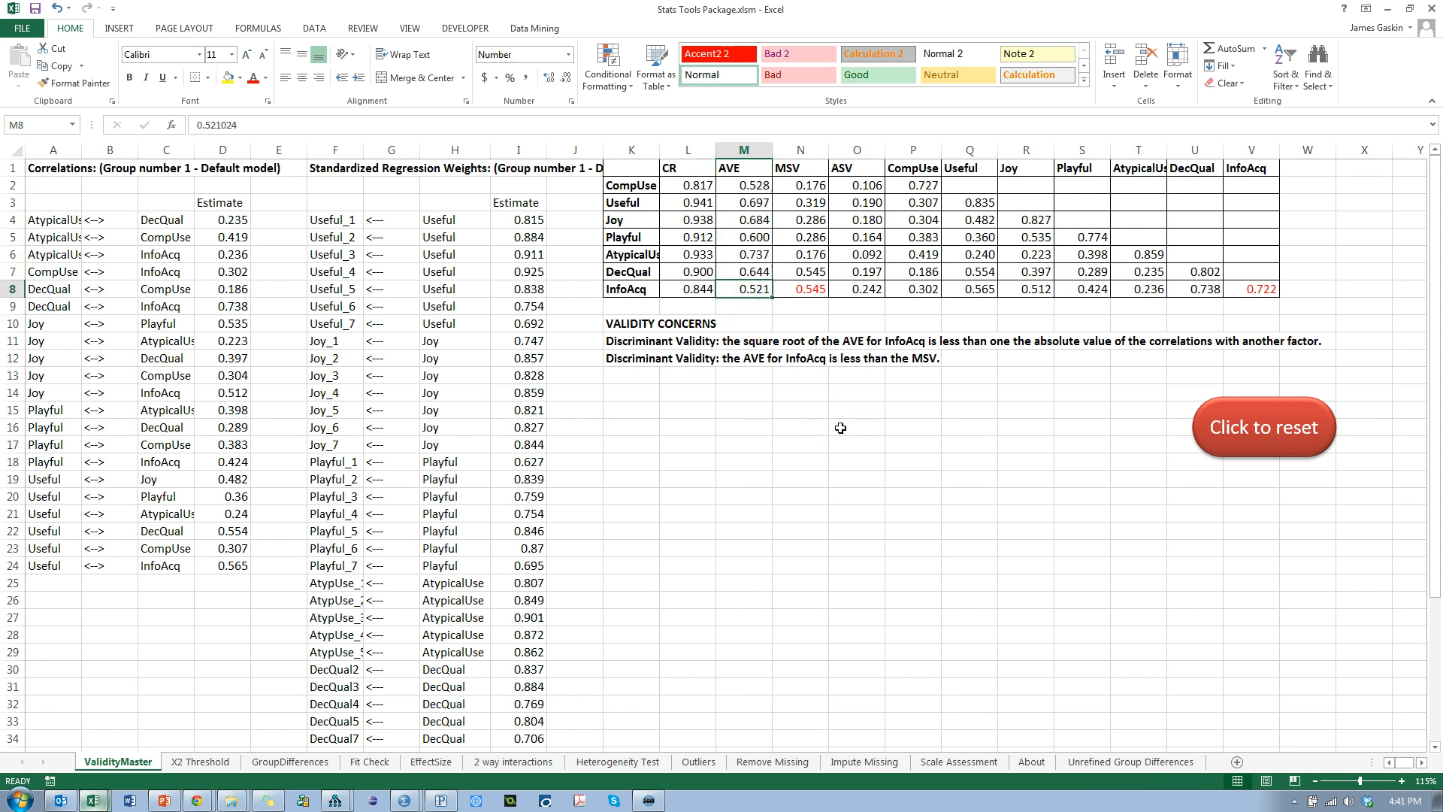
left_click(1246, 293)
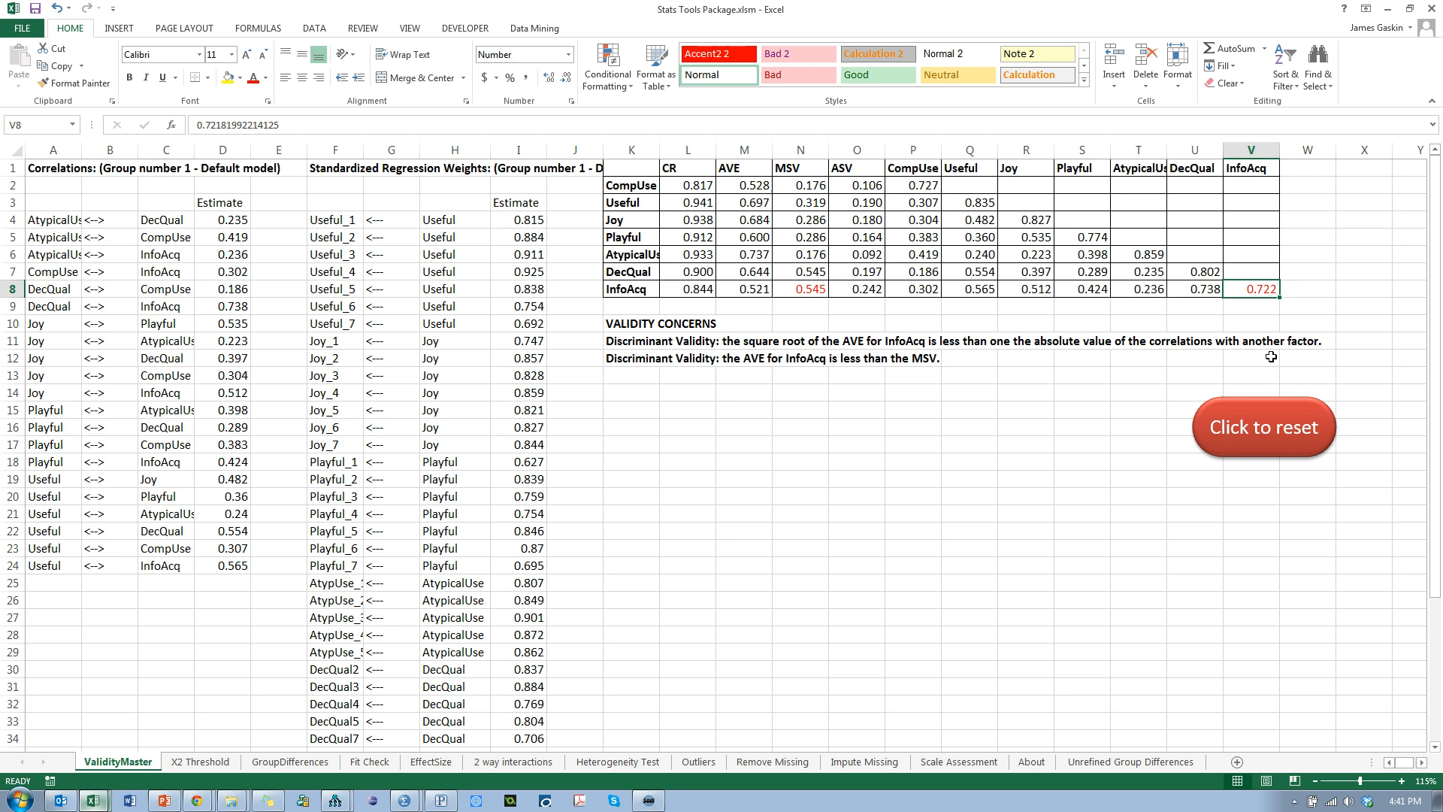
left_click(1261, 292)
- Review the CR and AVE values of InfoAcq in the validity table
left_click(698, 167)
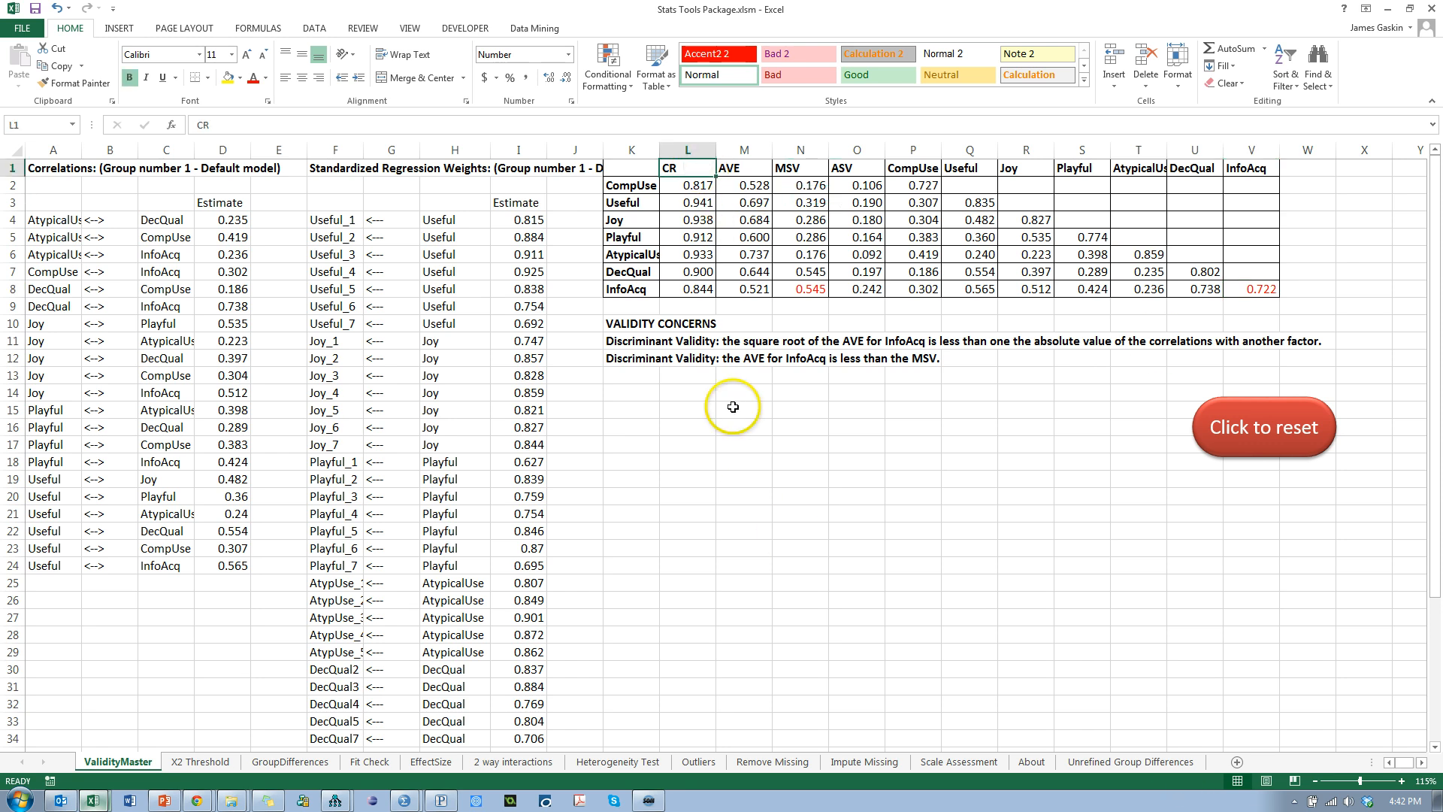
left_click(697, 289)
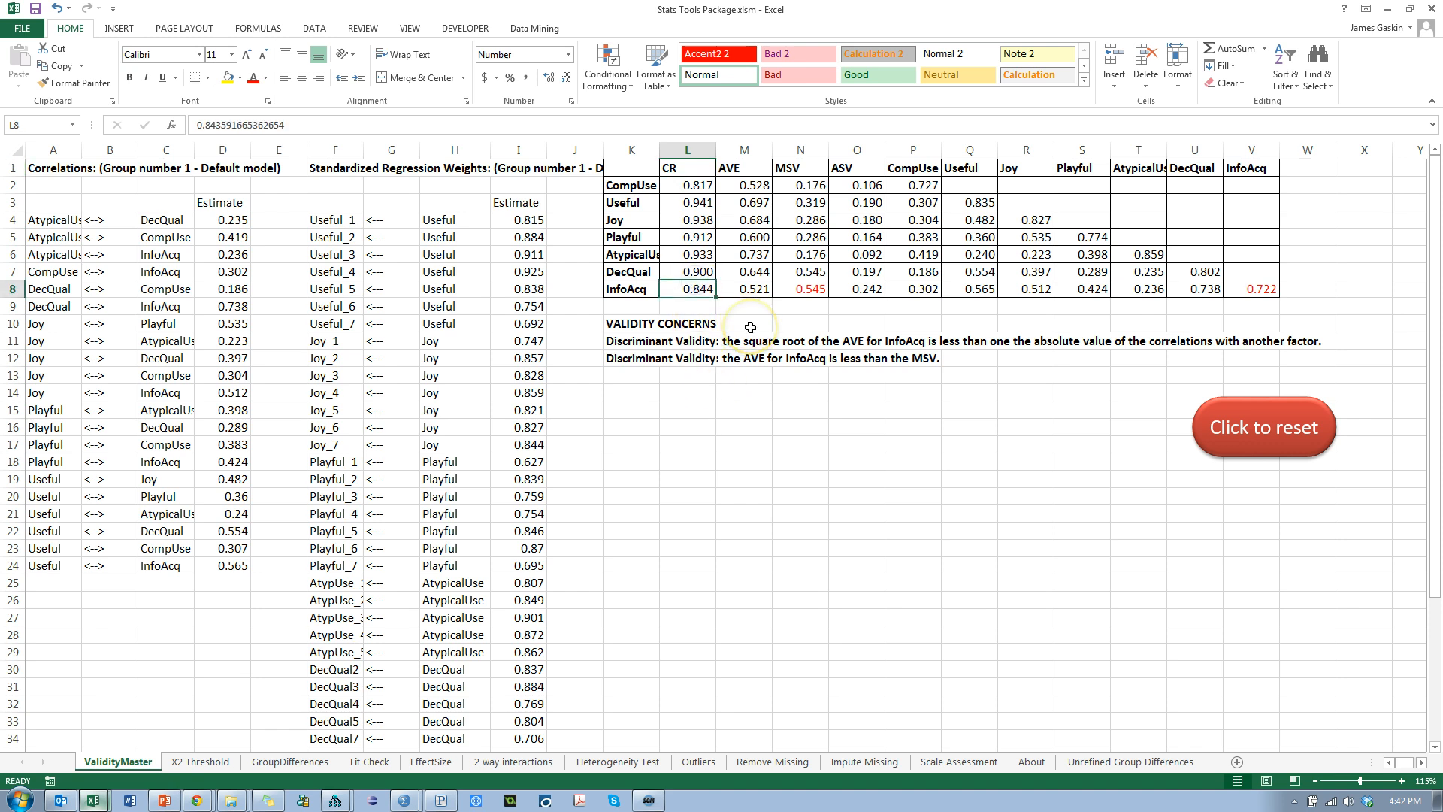
left_click(761, 294)
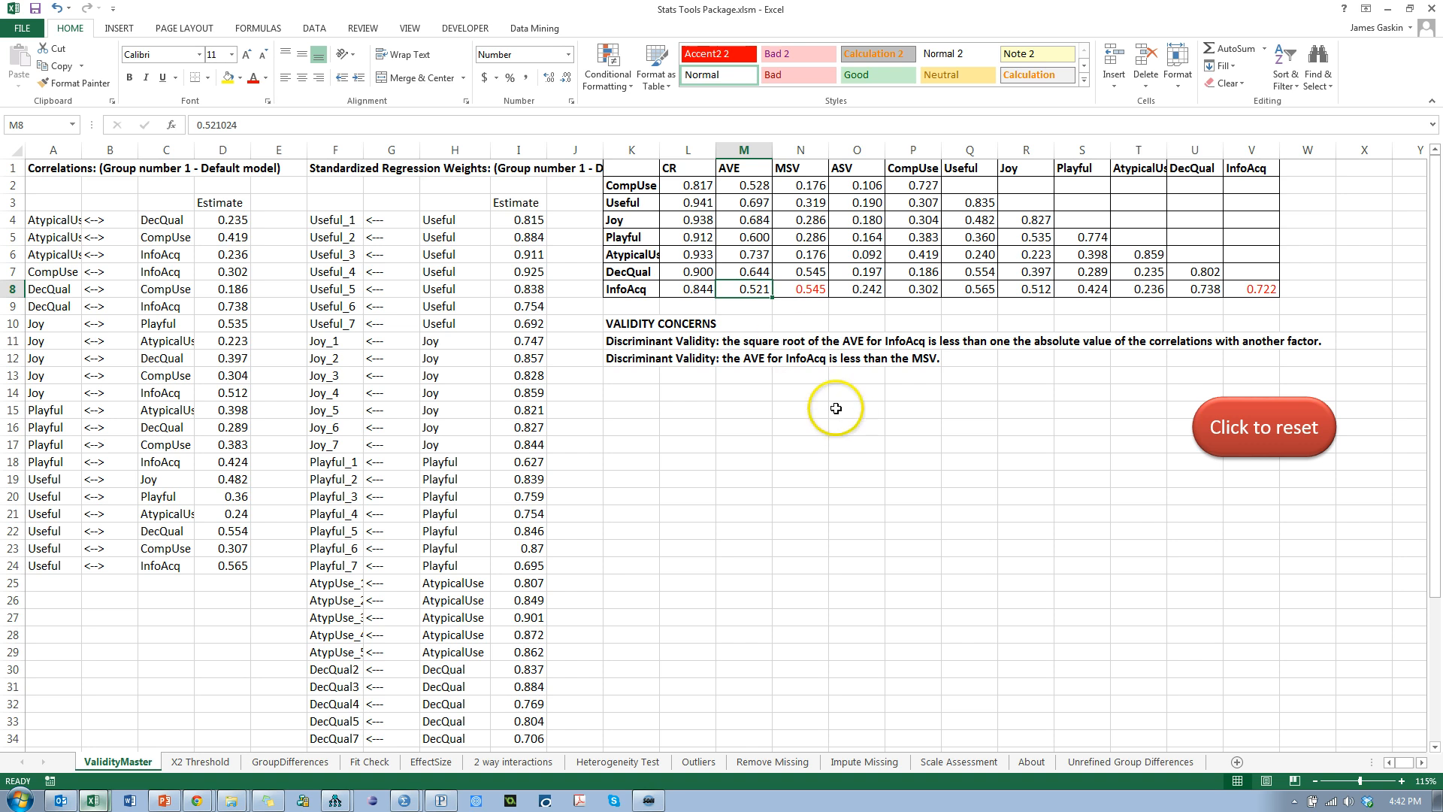
- Compare InfoAcq's AVE with its MSV in the validity table
left_click(797, 169)
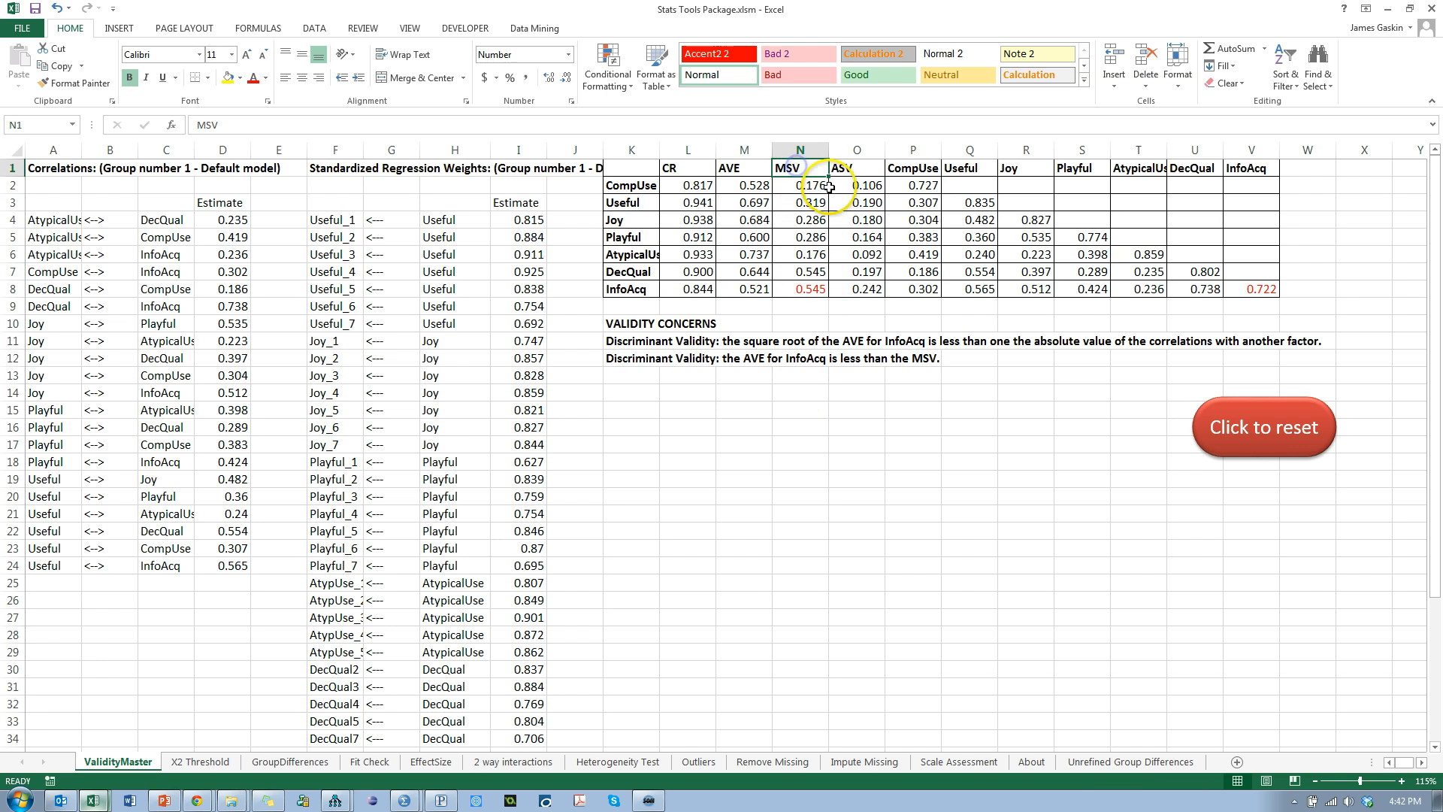
left_click(754, 289)
left_click(810, 292)
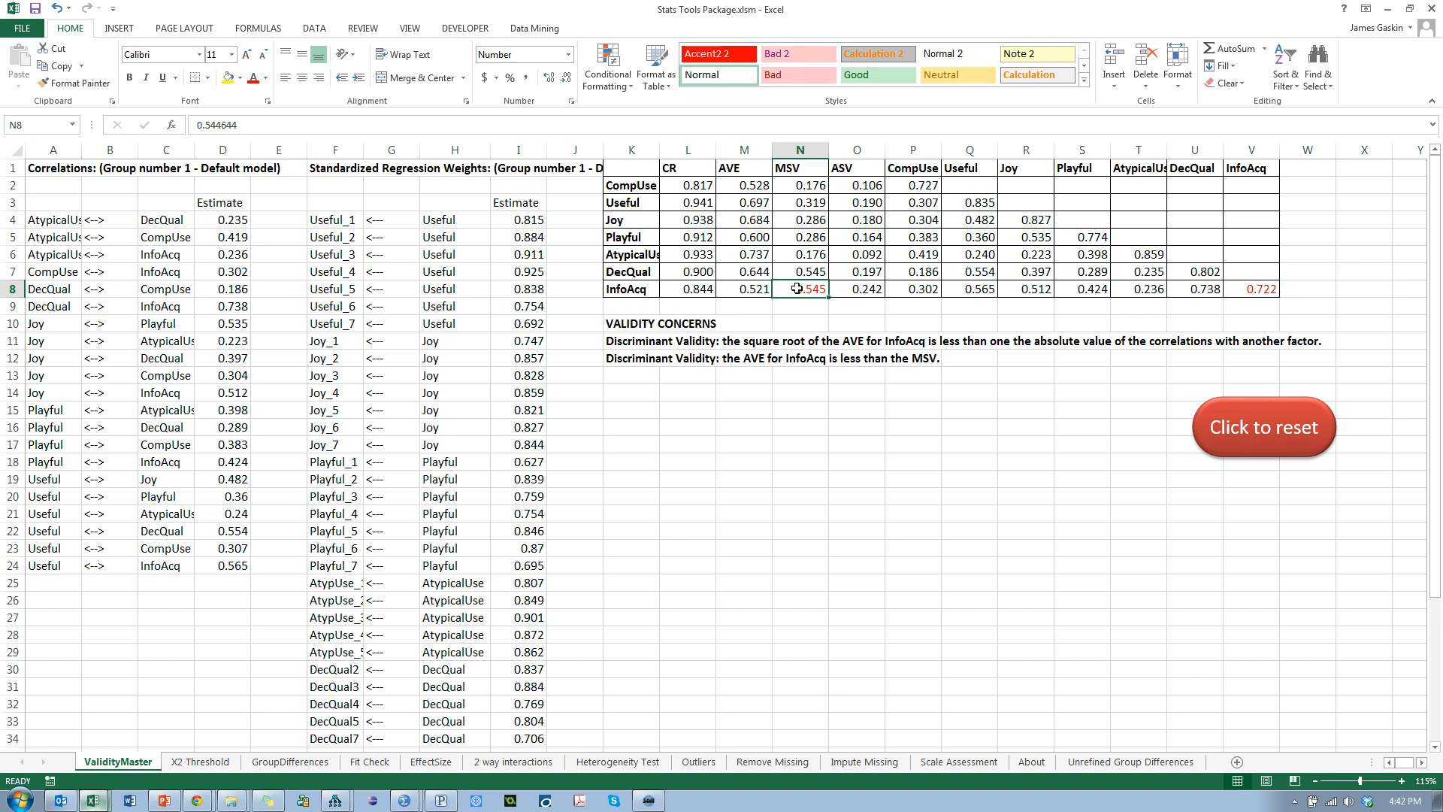
- In Amos, erase the InfoAcq5 indicator and its error term e40 from the CFA model, and recalculate and display the estimates
key("alt+Tab")
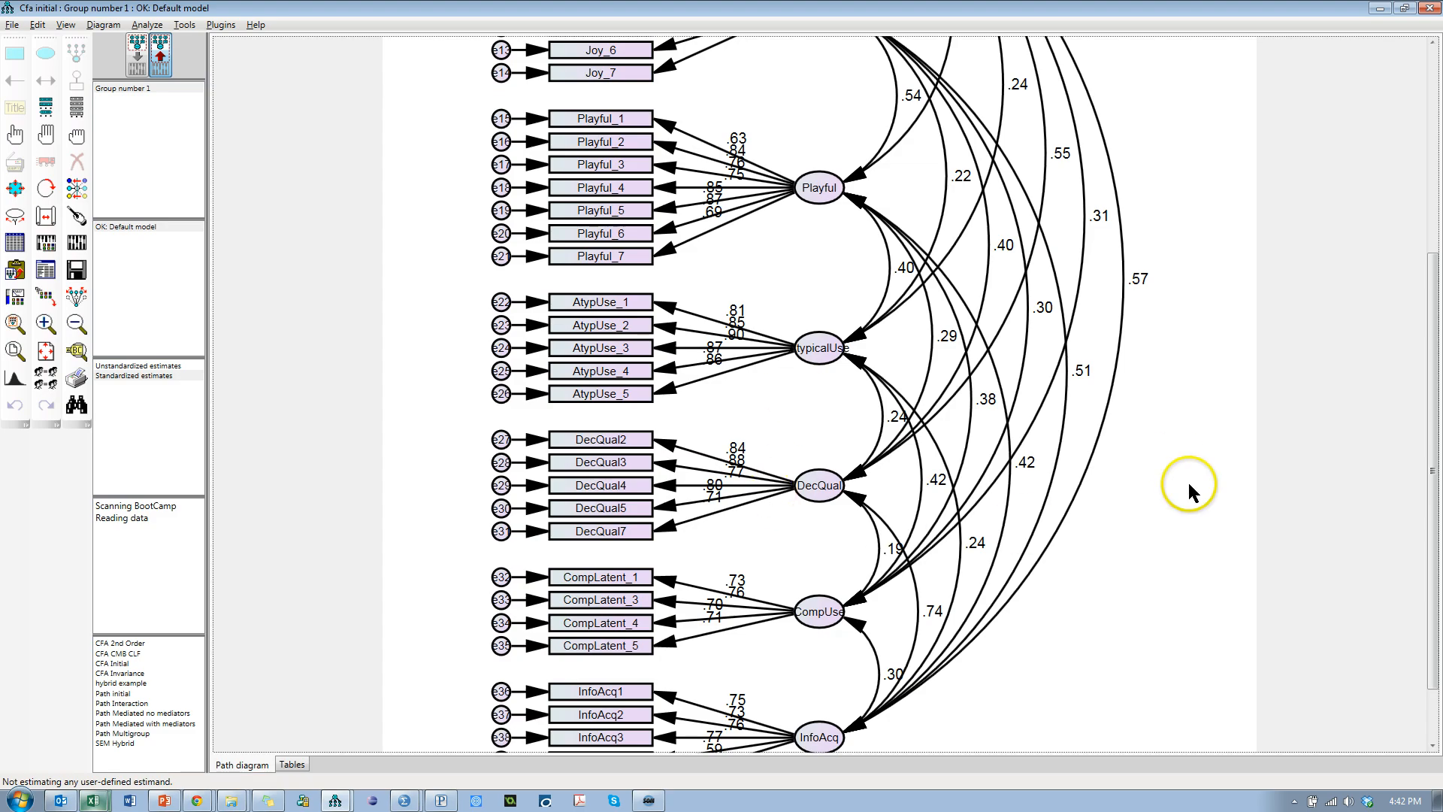
left_click_drag(1434, 500, 1439, 600)
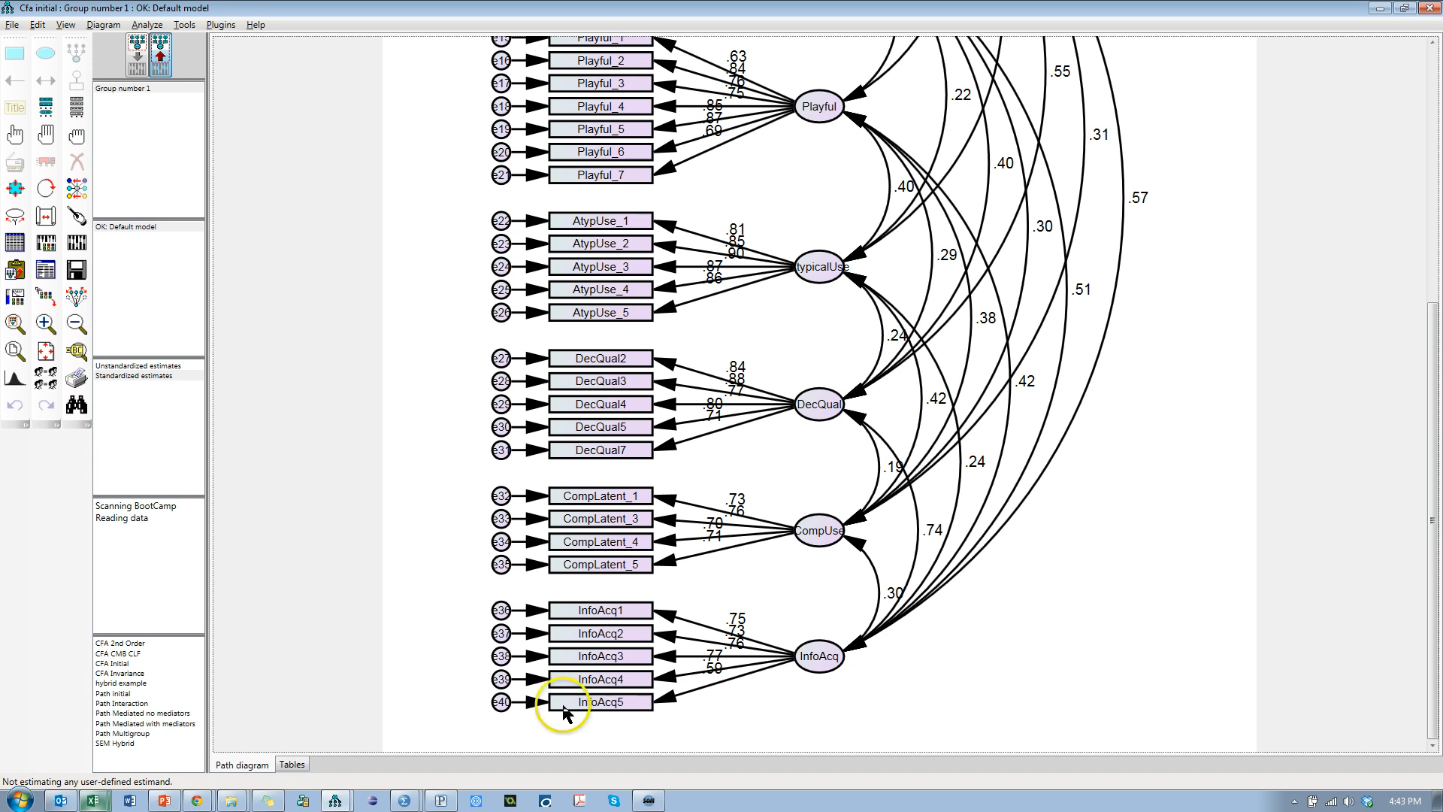
left_click(138, 66)
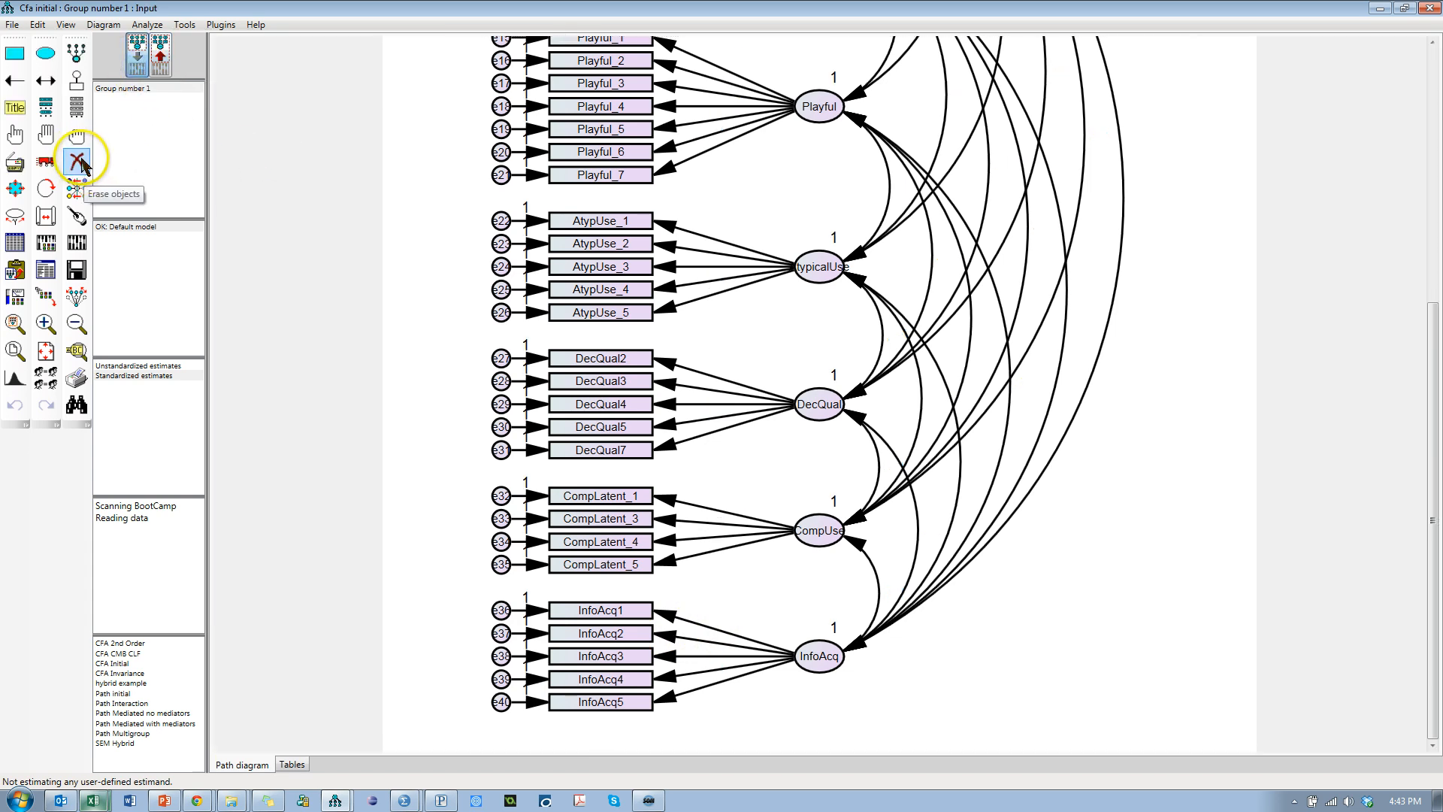
left_click(81, 162)
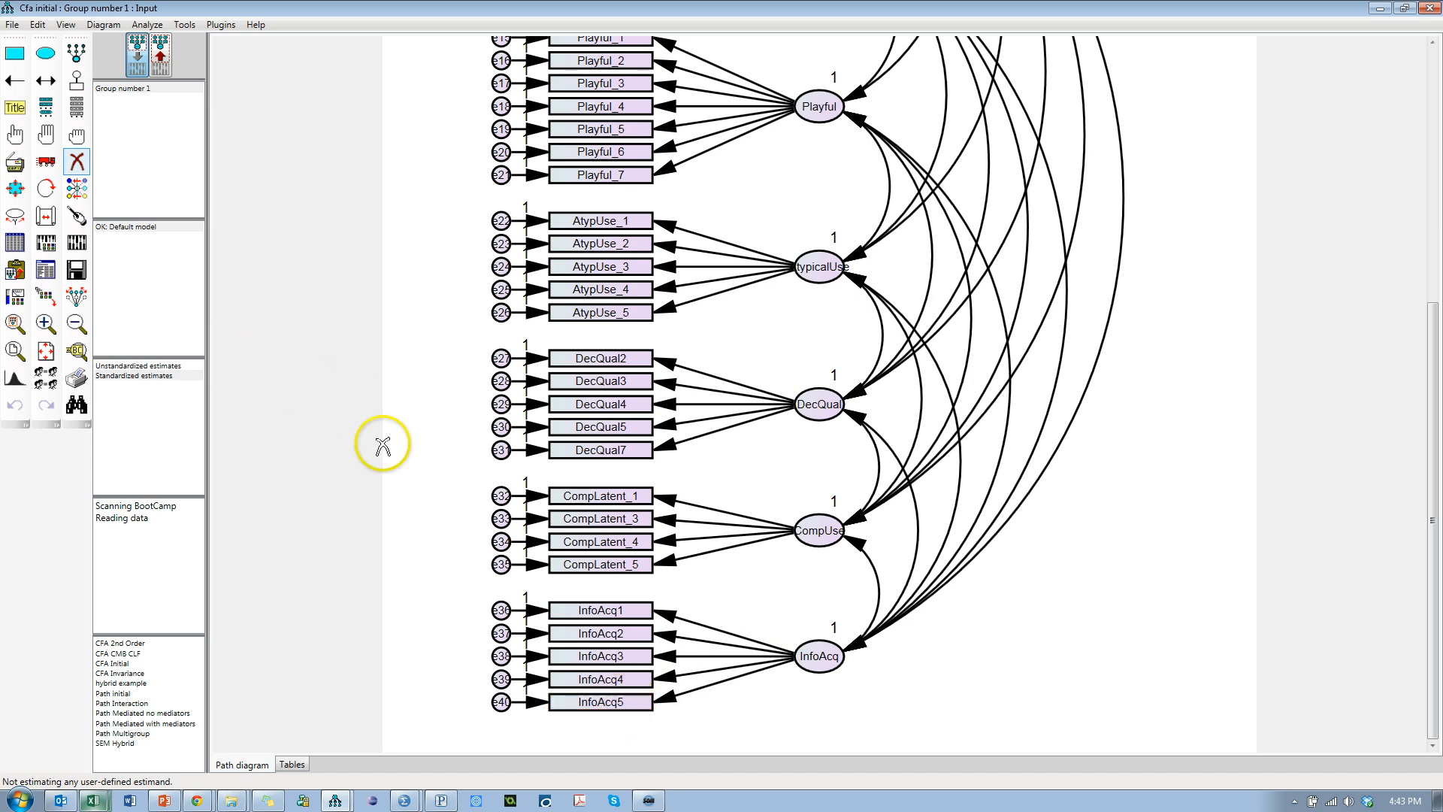
left_click(639, 703)
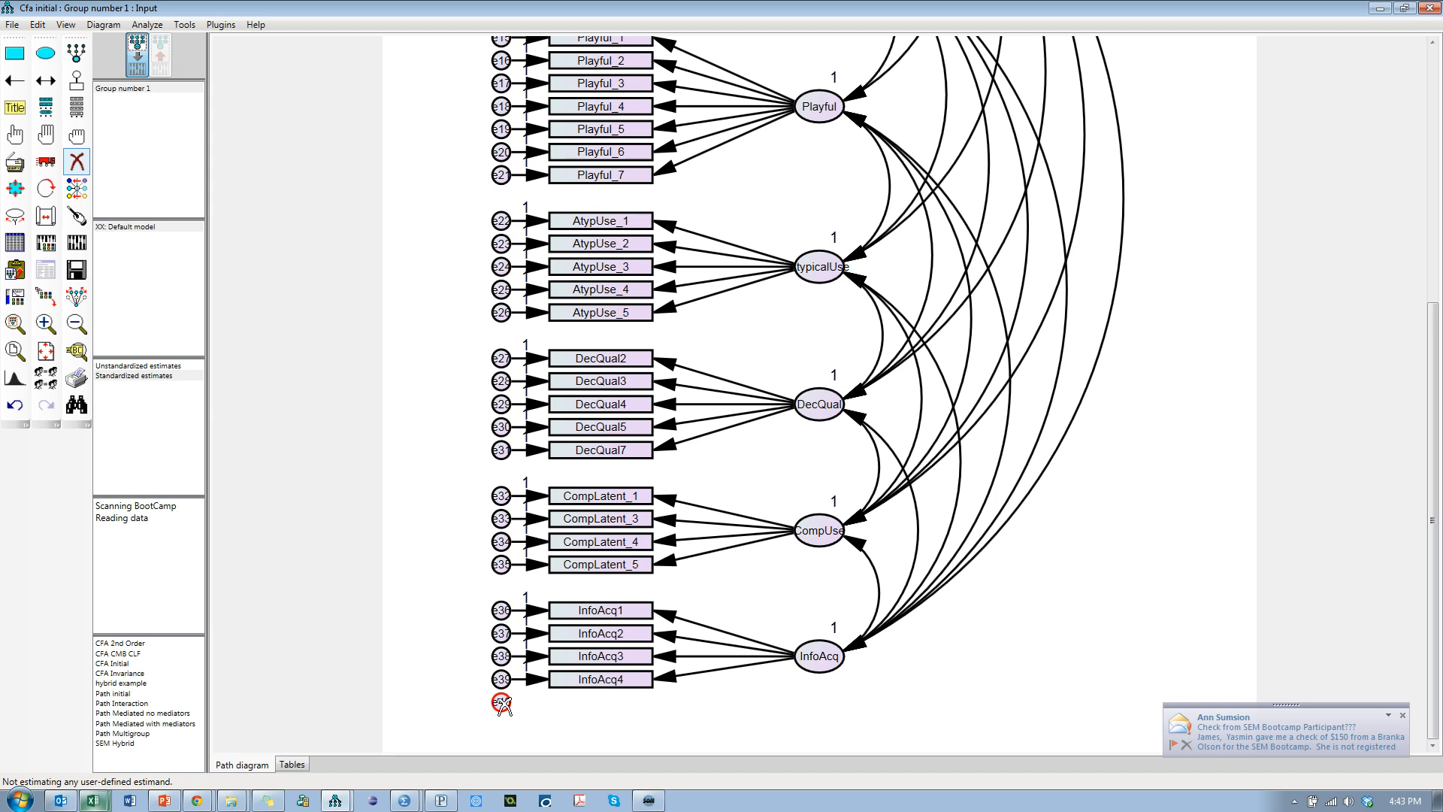
left_click(502, 704)
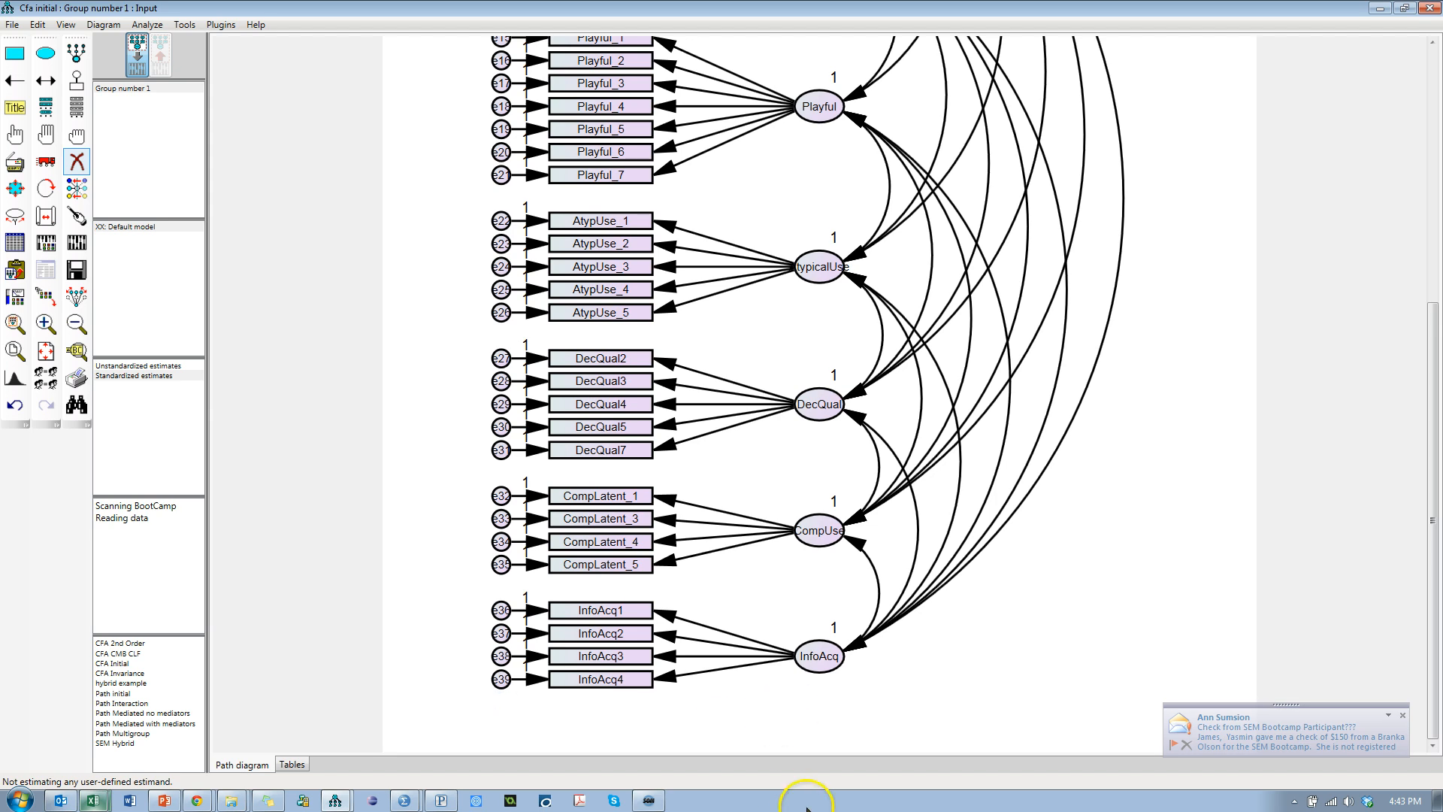
left_click(76, 242)
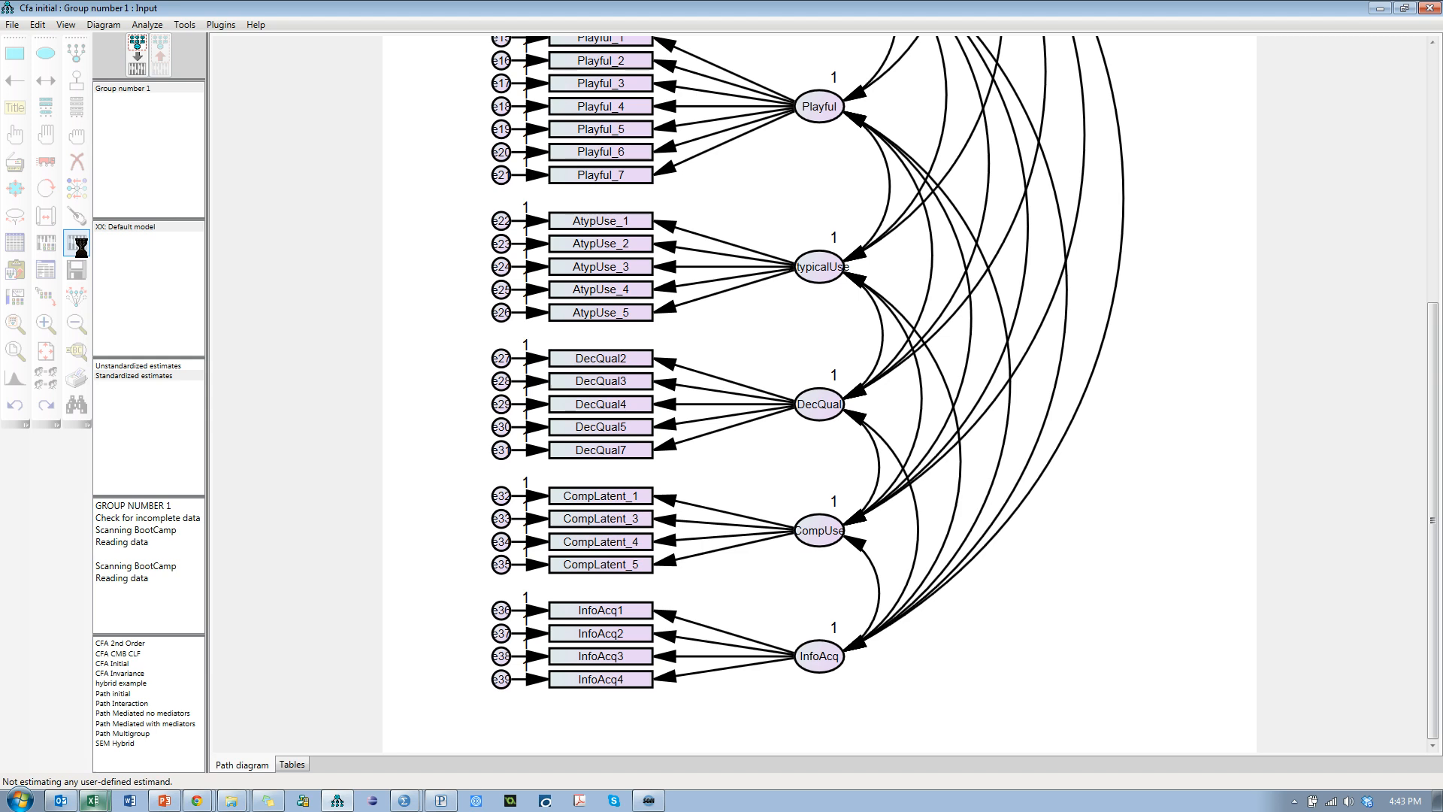
left_click(160, 56)
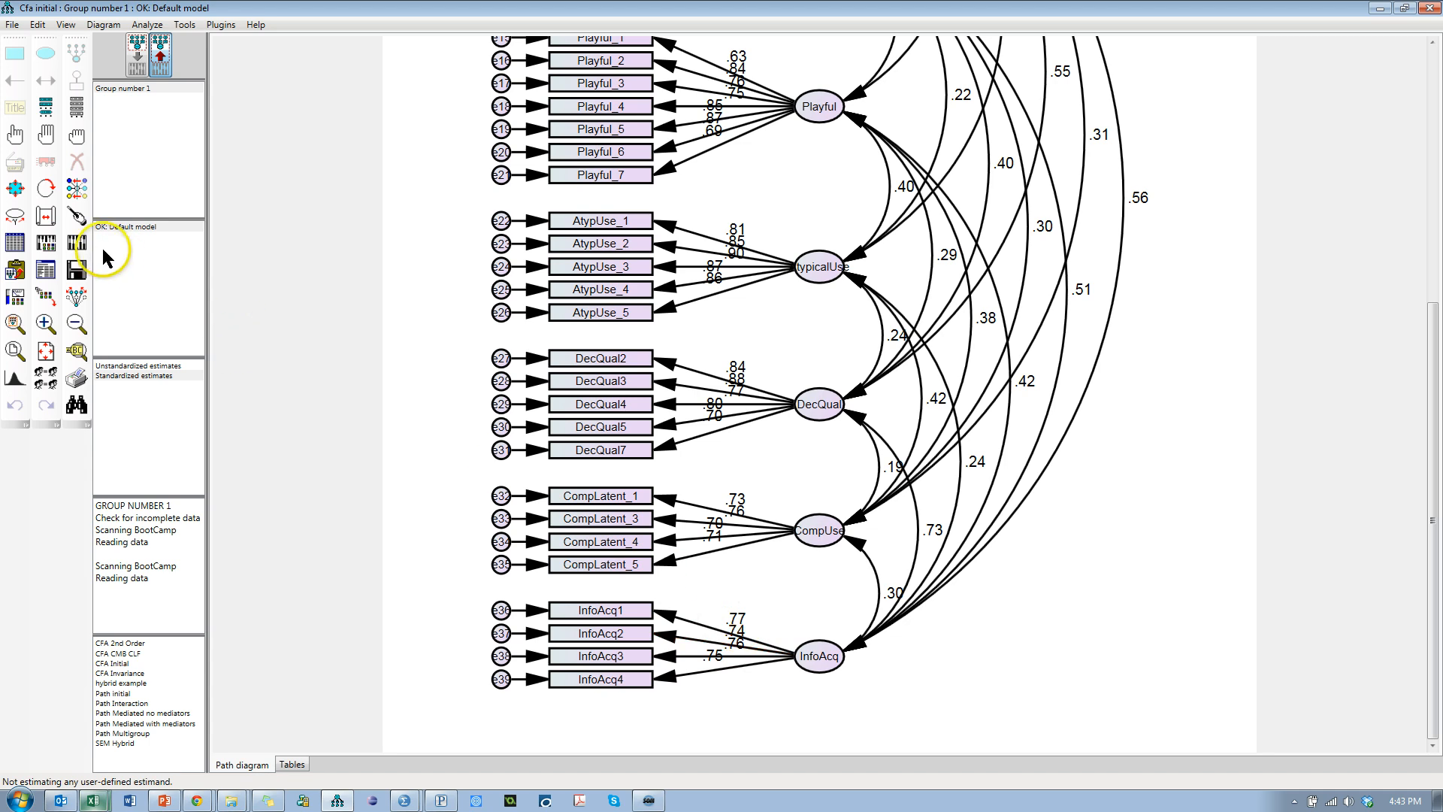
- Reset the ValidityMaster sheet in Excel and return to the Amos path diagram
key("alt+Tab")
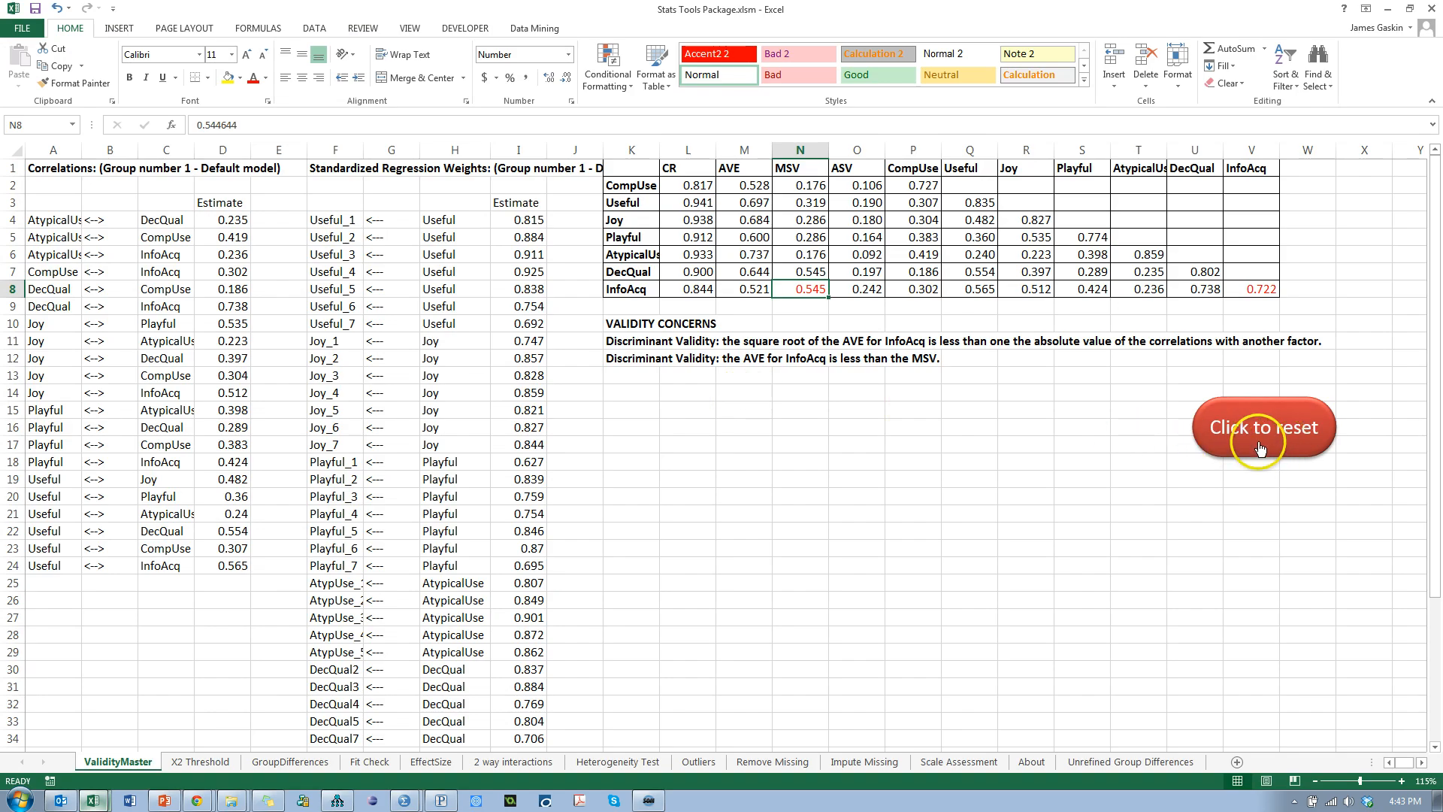
left_click(1261, 448)
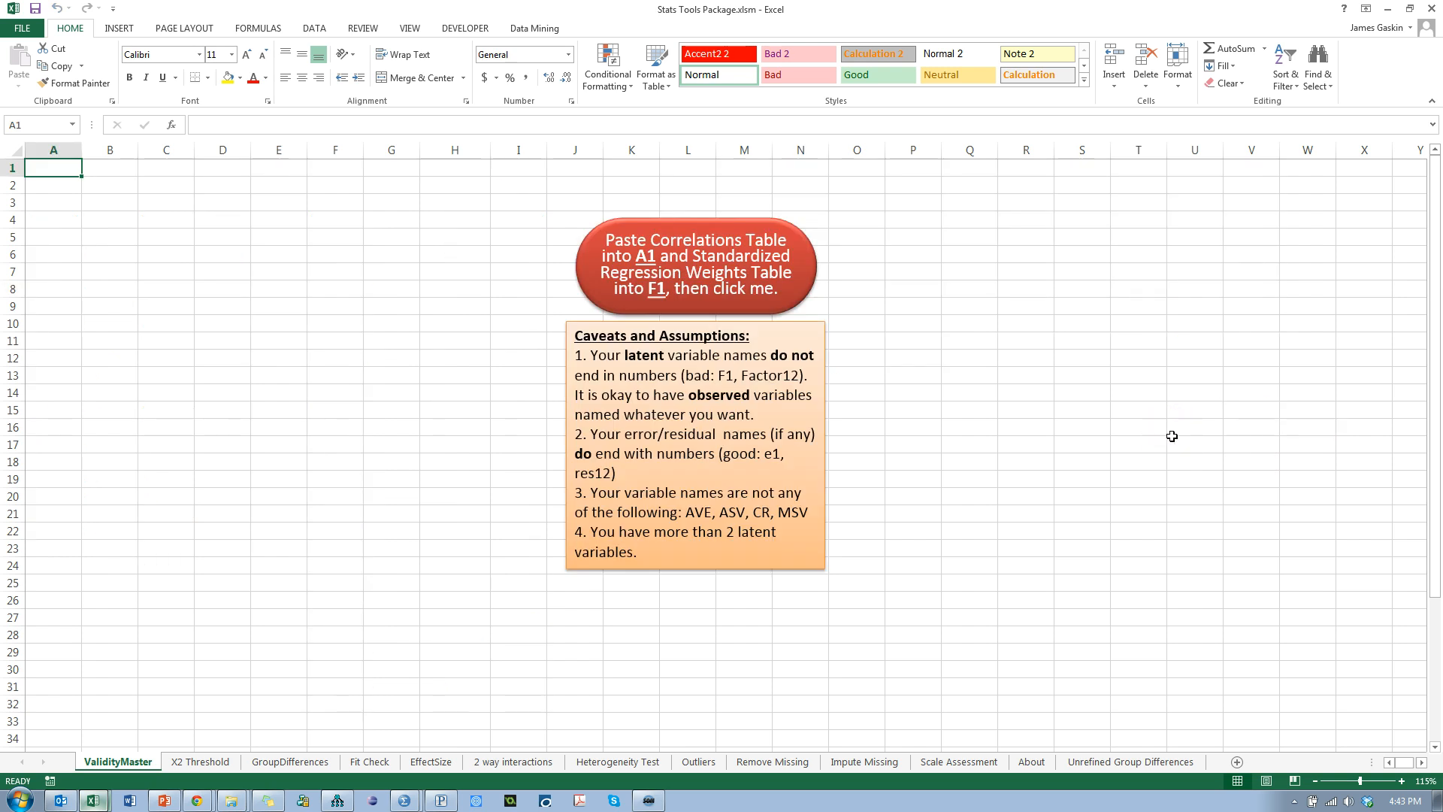
key("alt+Tab")
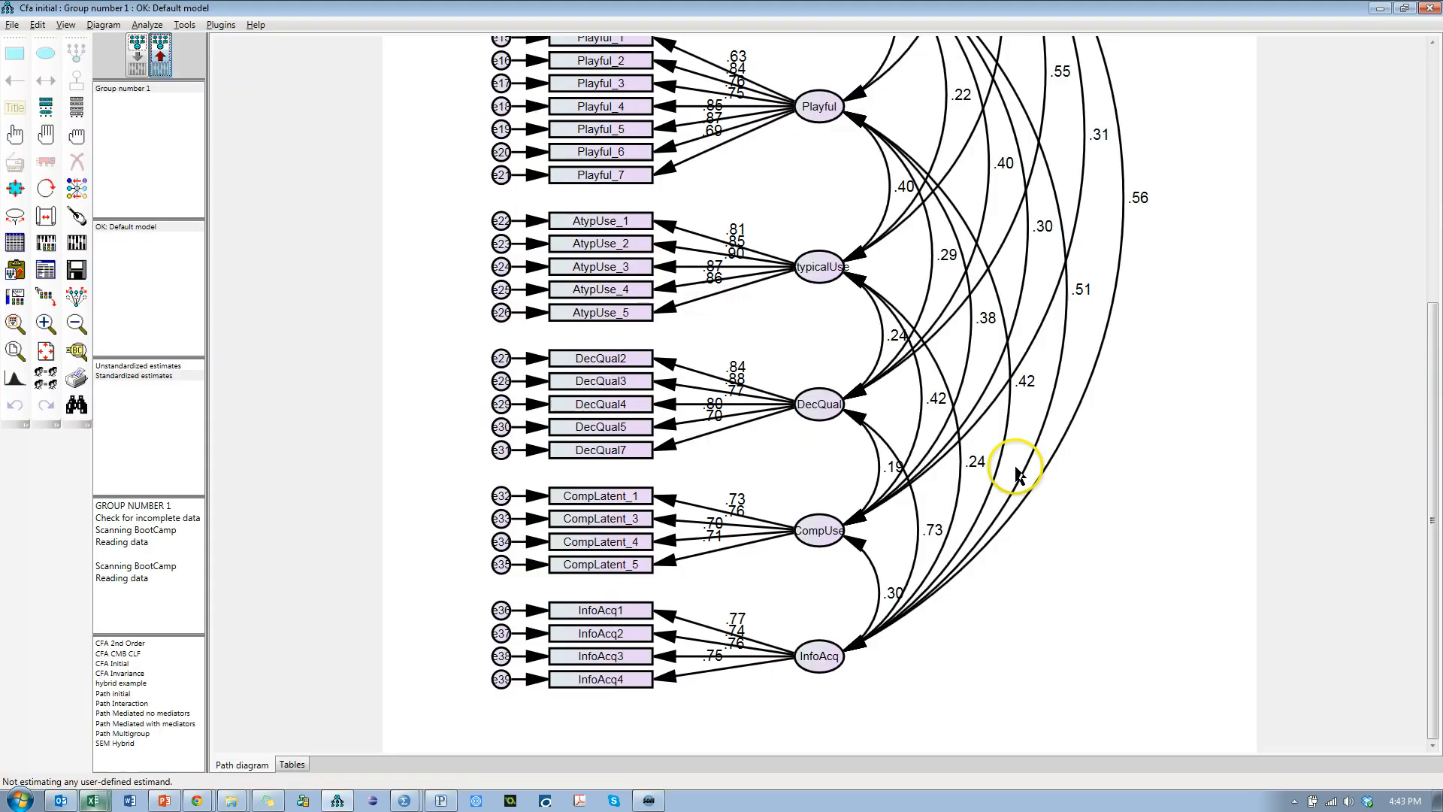
- Copy the Correlations table from the Amos text output into cell A1 of Excel's ValidityMaster sheet
left_click(47, 270)
left_click(30, 114)
left_click(30, 125)
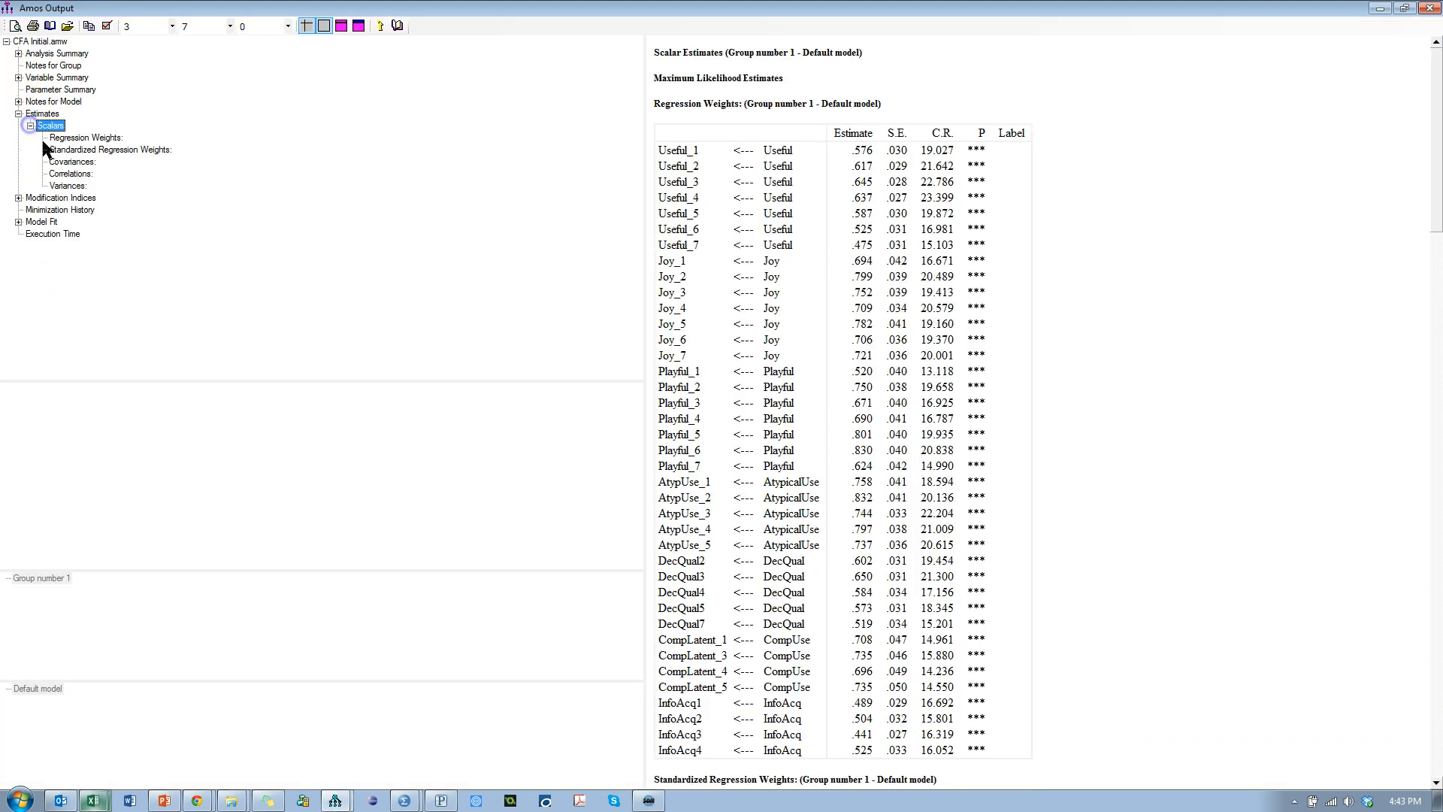
left_click(70, 174)
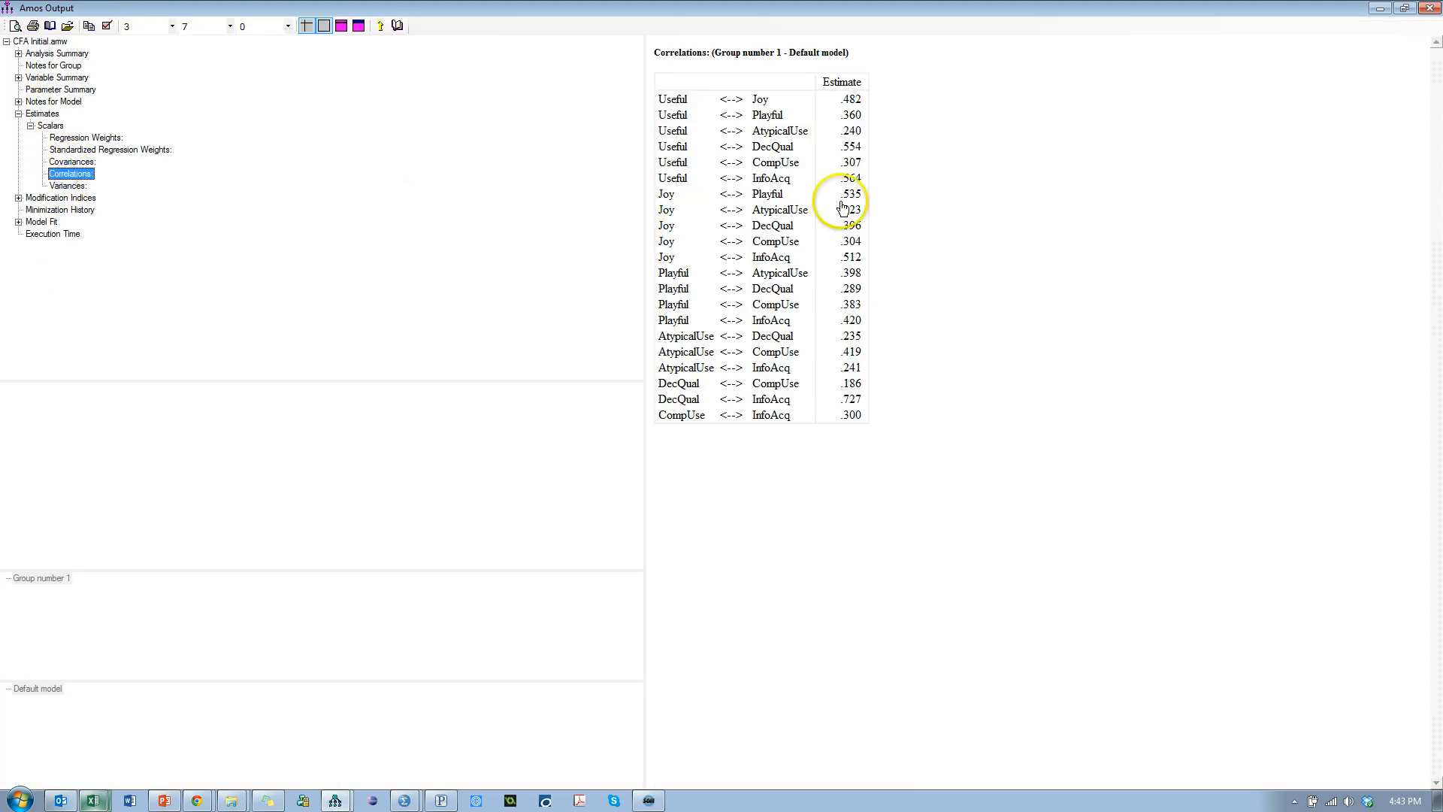
right_click(903, 194)
left_click(941, 217)
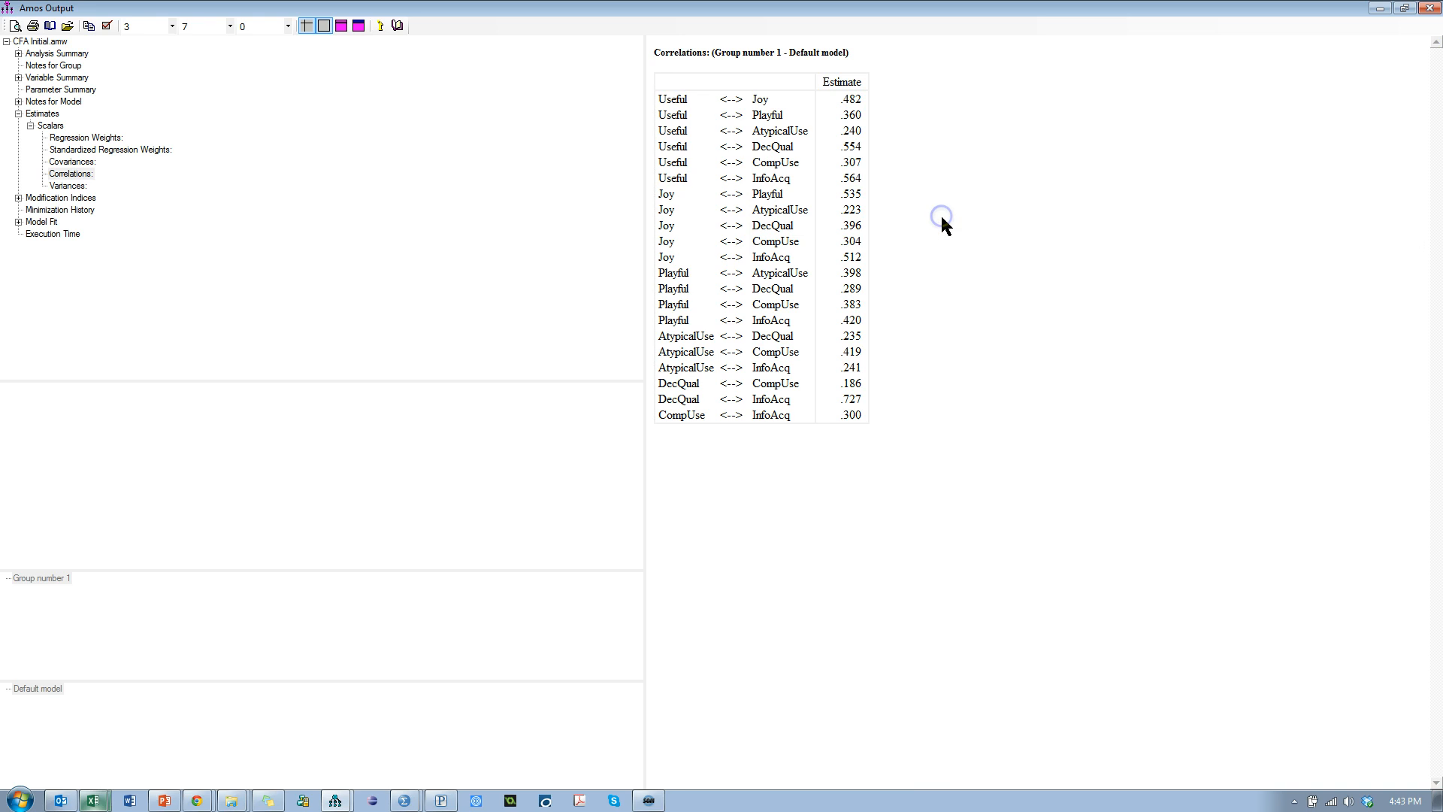
key("alt+Tab")
key("alt+Tab")
key("alt+Tab")
key("Tab")
key("Tab")
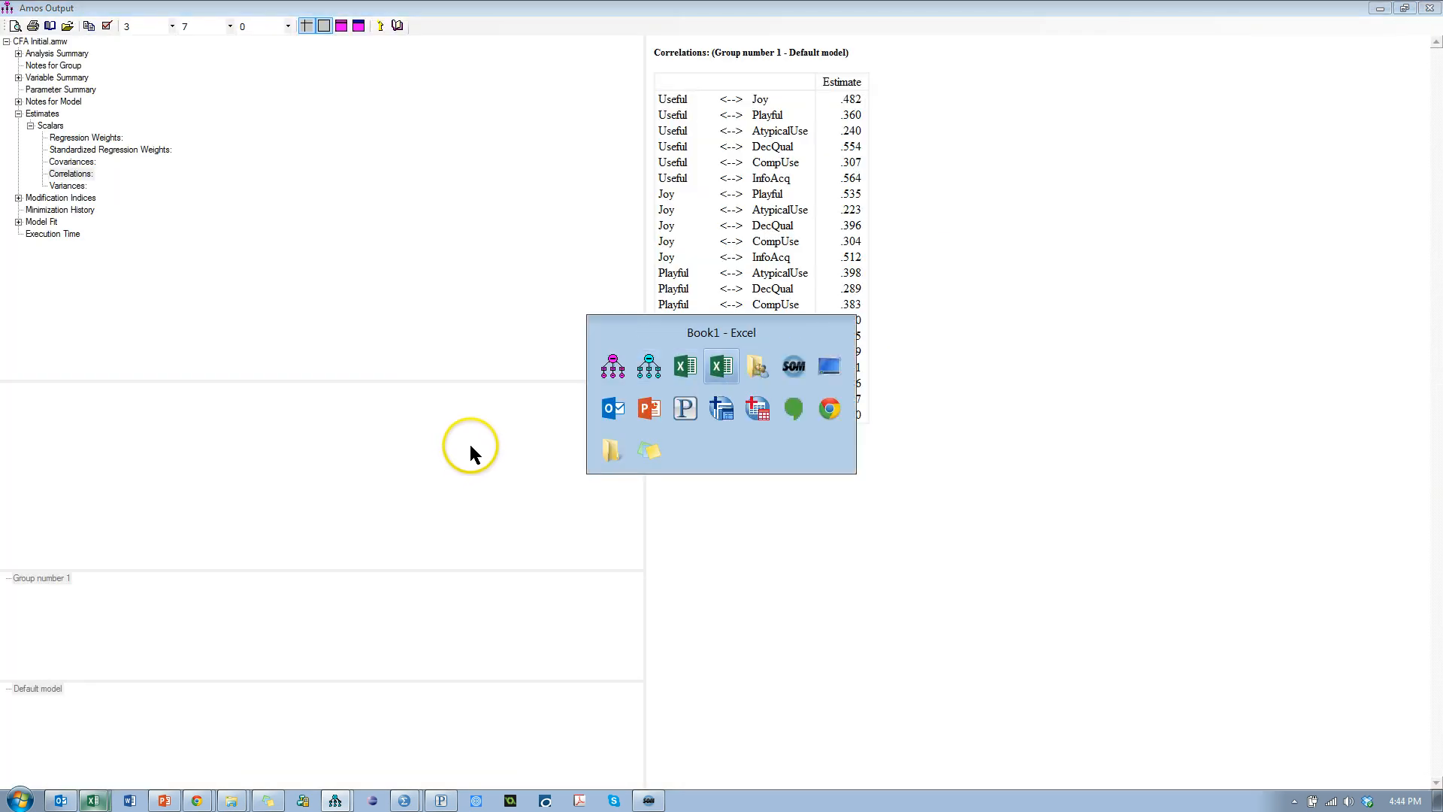
key("alt+shift+Tab")
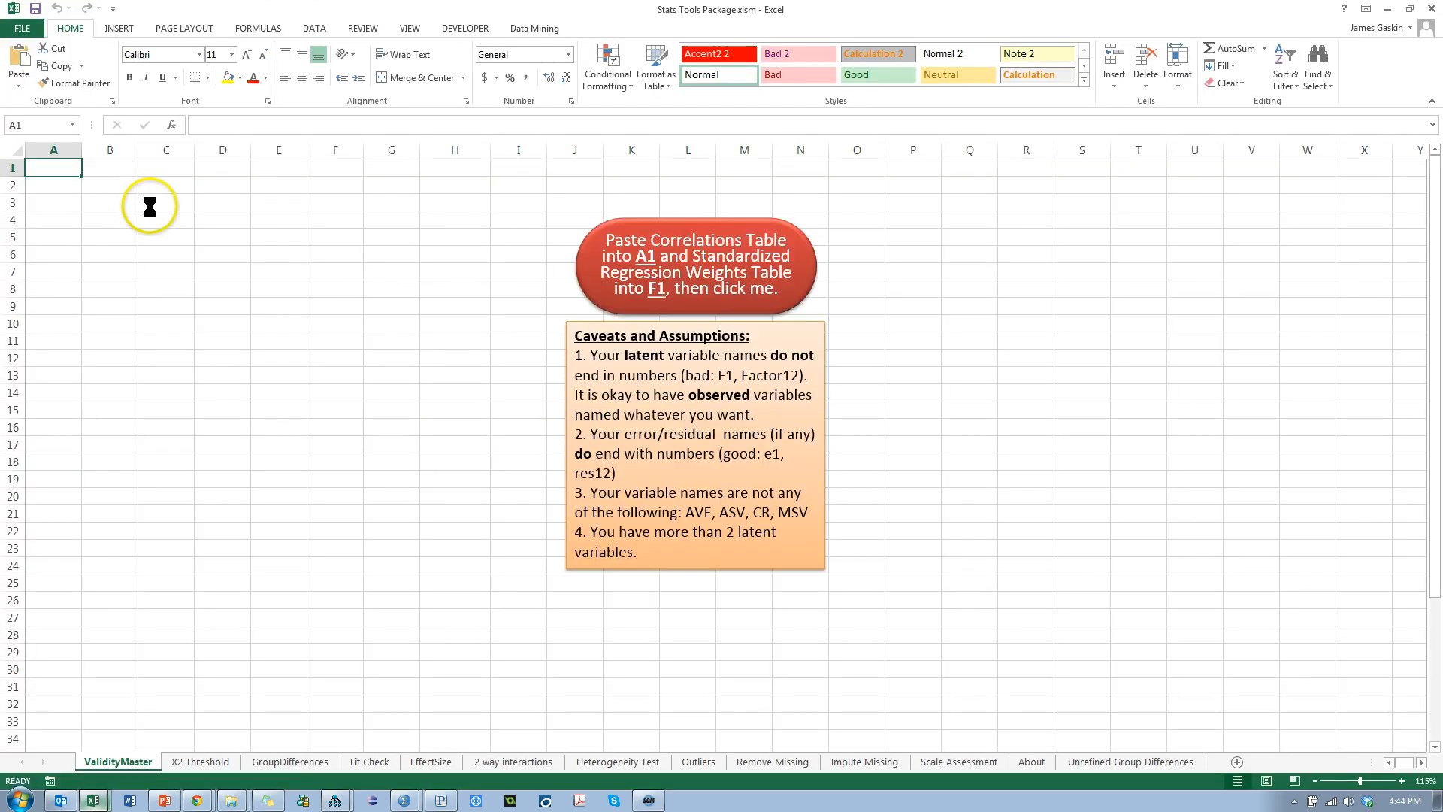
key("ctrl+v")
- Copy the Standardized Regression Weights table from the Amos output into cell F1 of ValidityMaster and generate the validity table
key("alt+Tab")
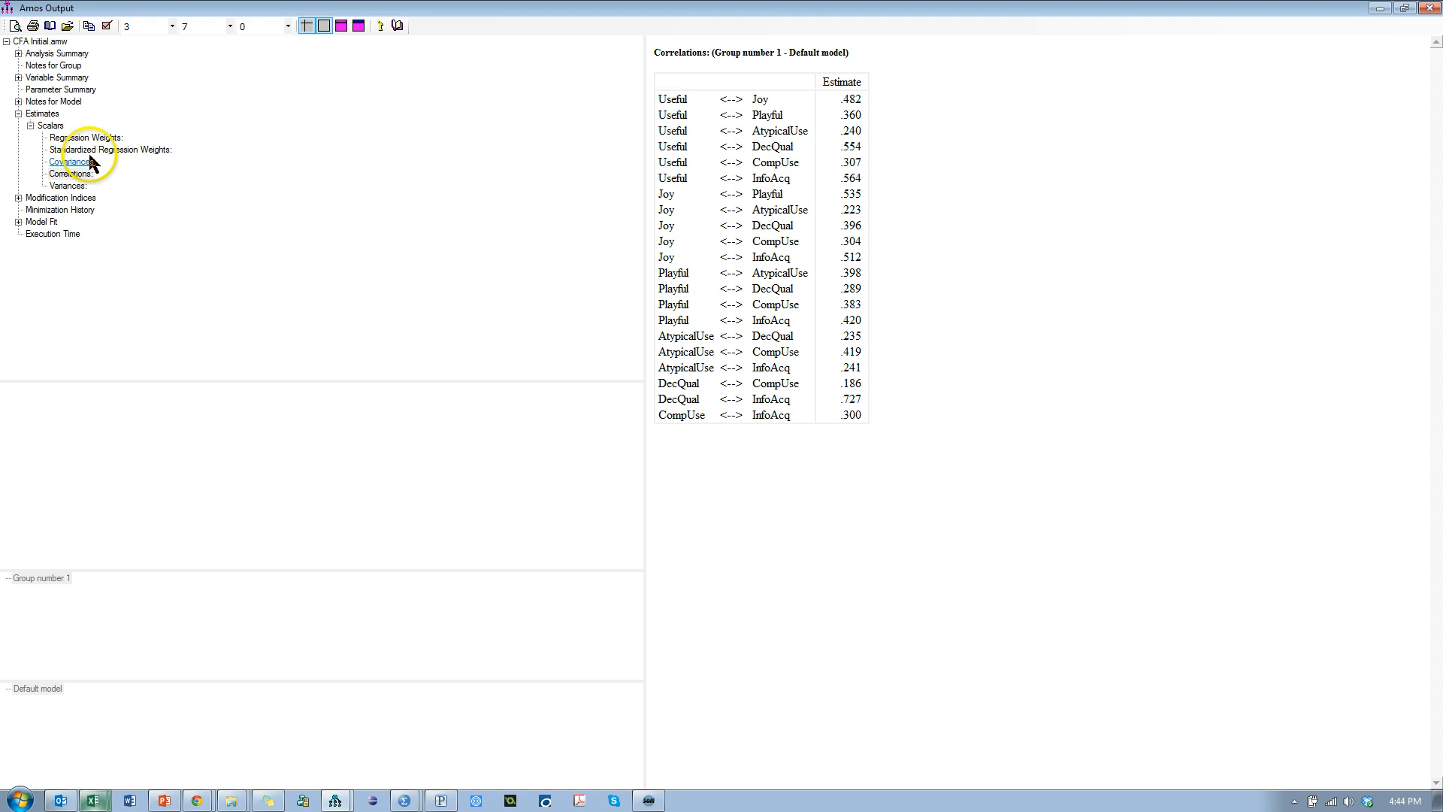
left_click(97, 149)
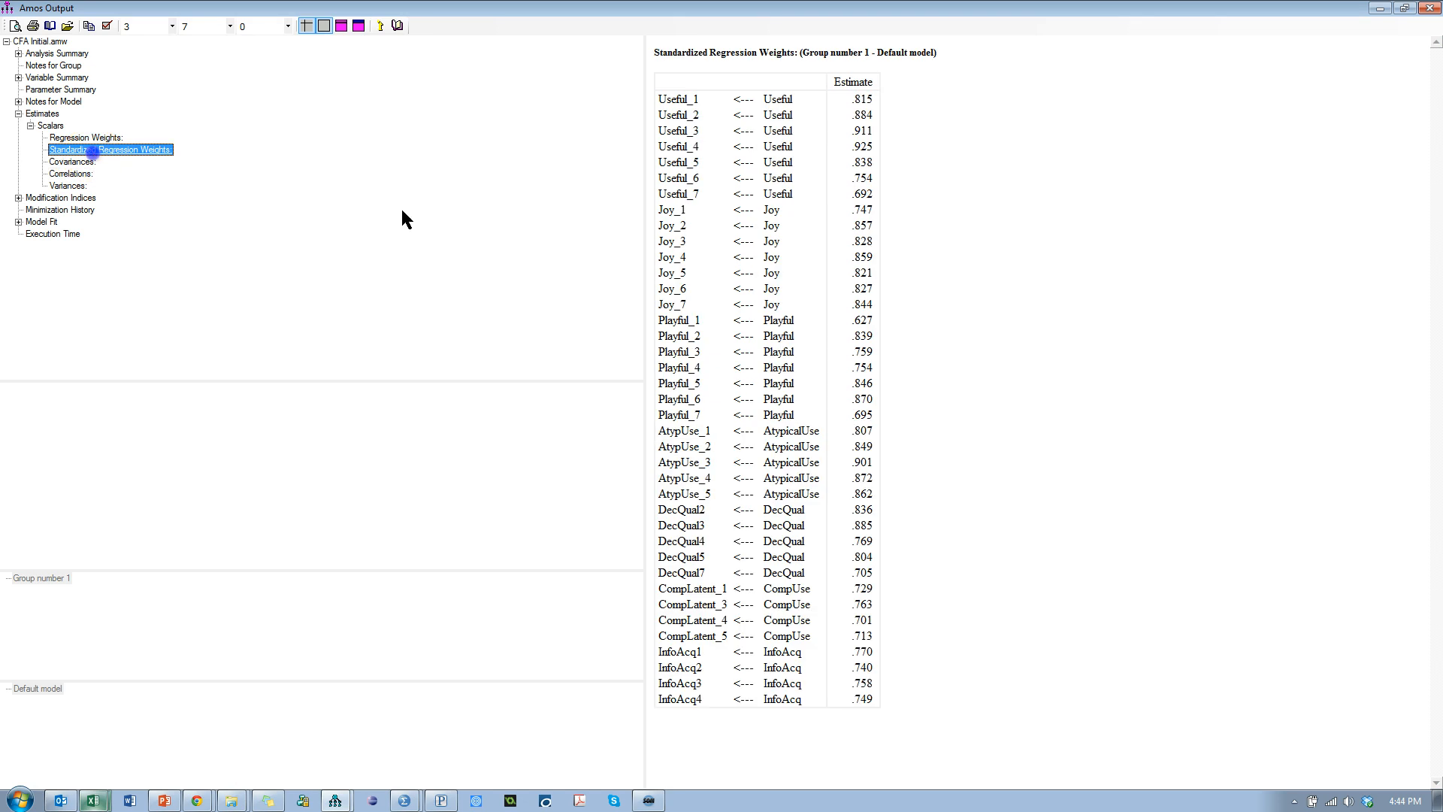
right_click(921, 237)
left_click(953, 248)
key("alt+Tab")
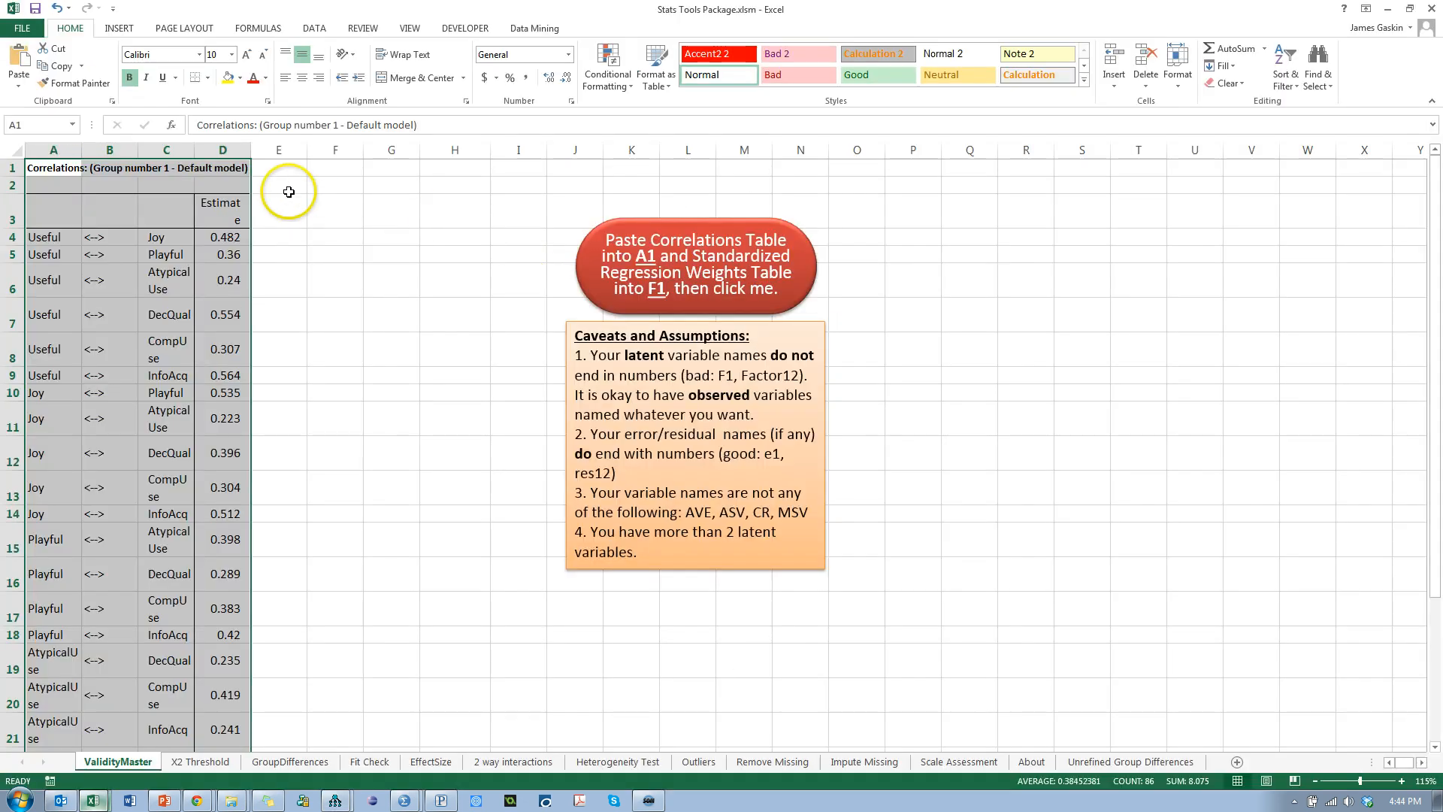
left_click(335, 167)
key("ctrl+v")
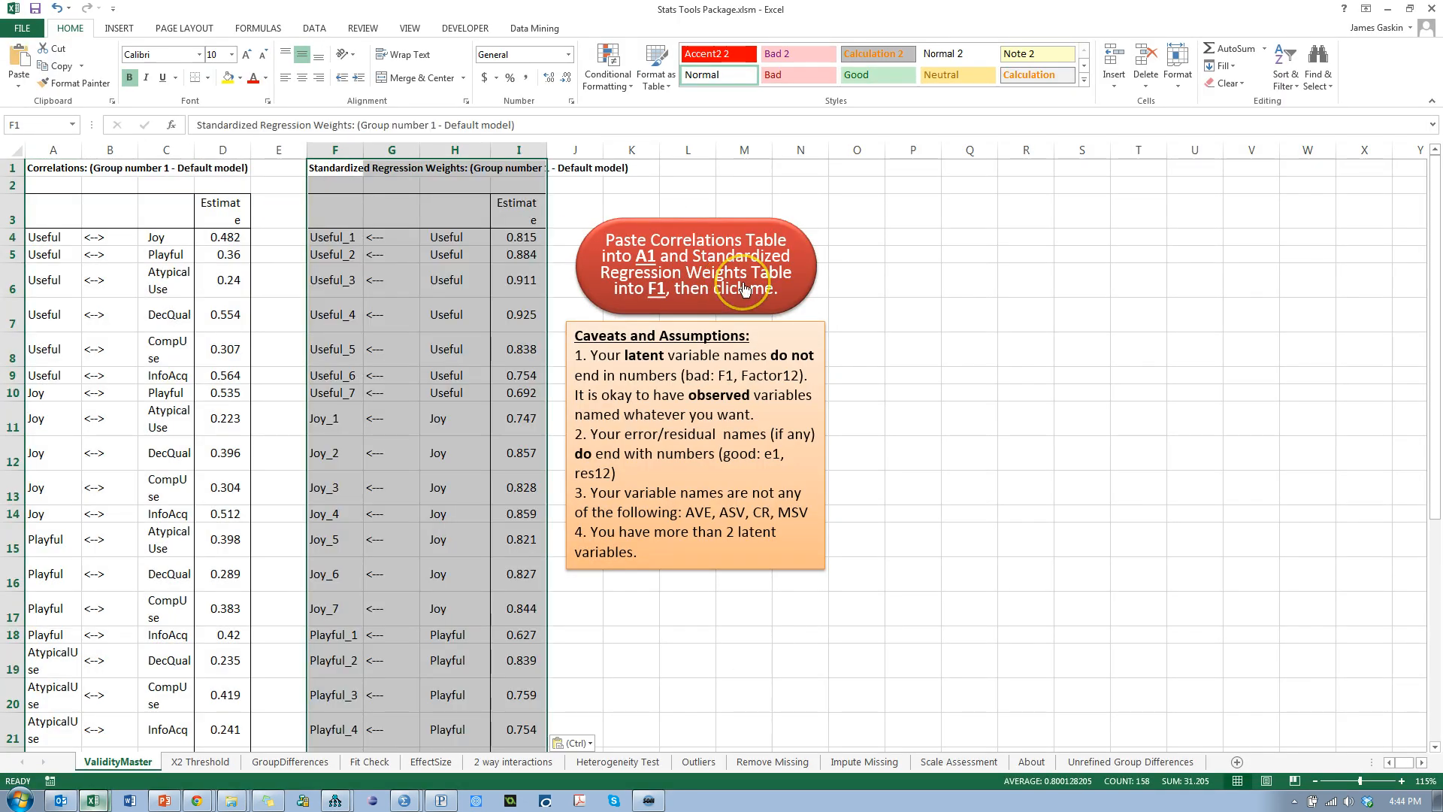
left_click(743, 288)
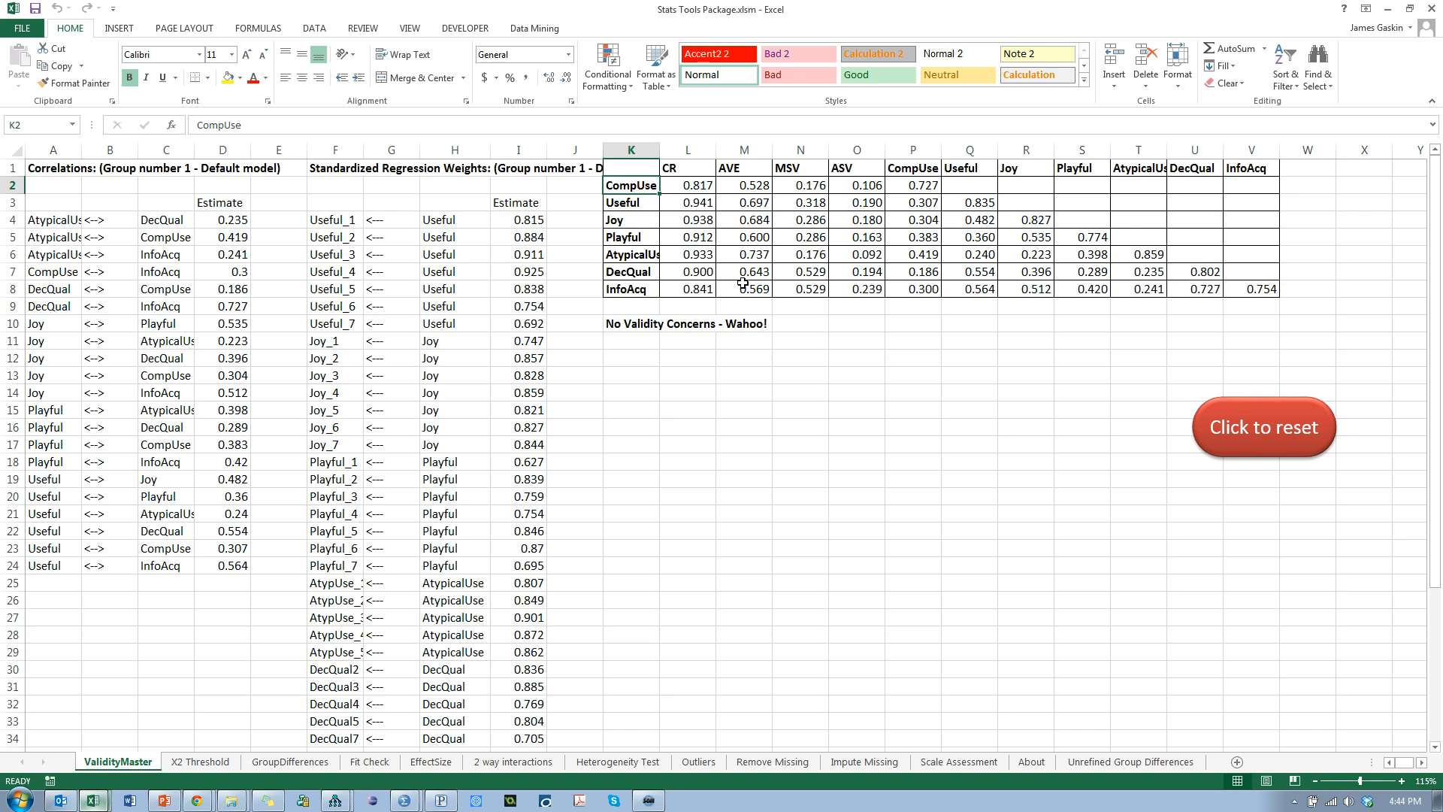
- Look over the factors, loadings and correlations on the Amos path diagram and return to the validity table in Excel
key("alt+Tab")
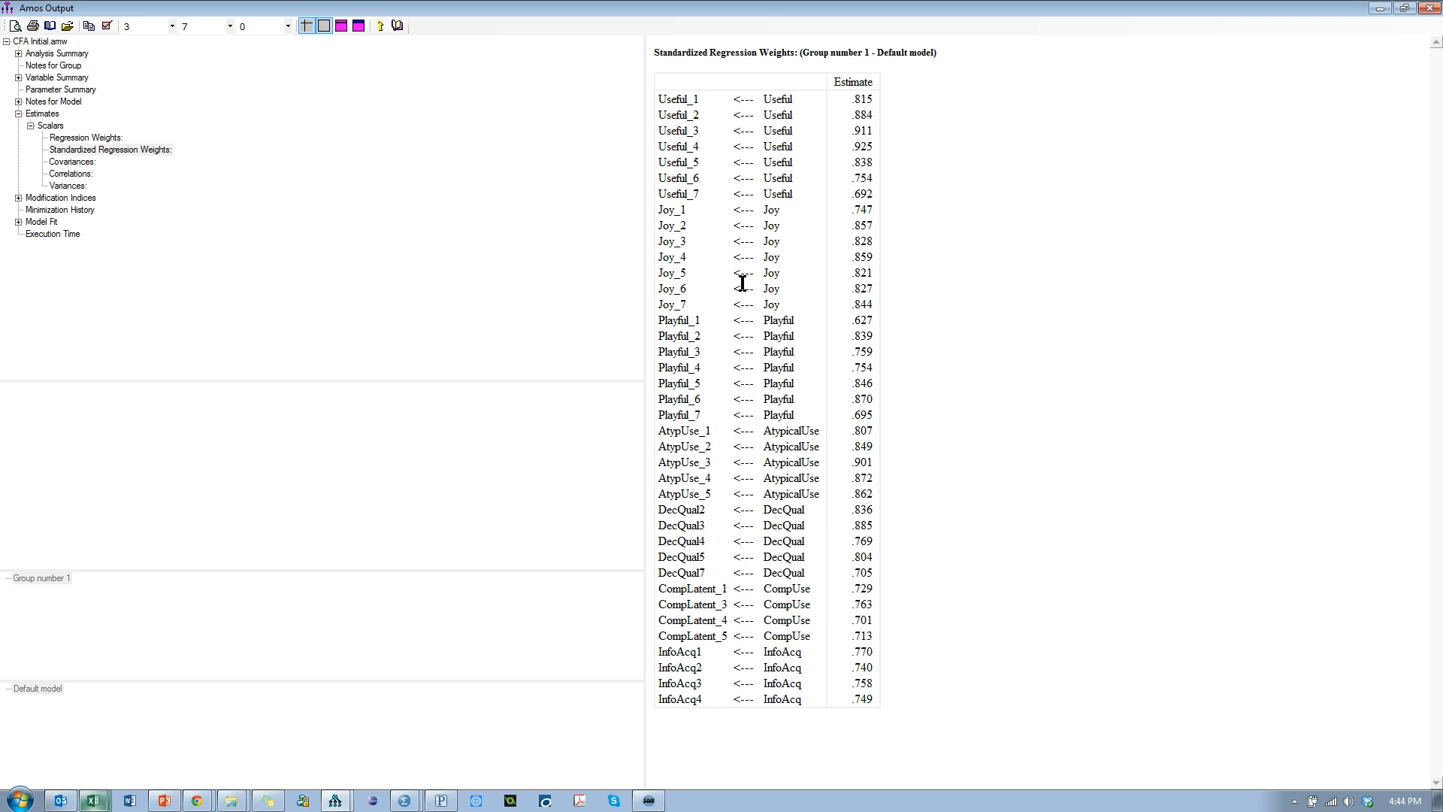
key("alt+Tab")
key("alt+Tab")
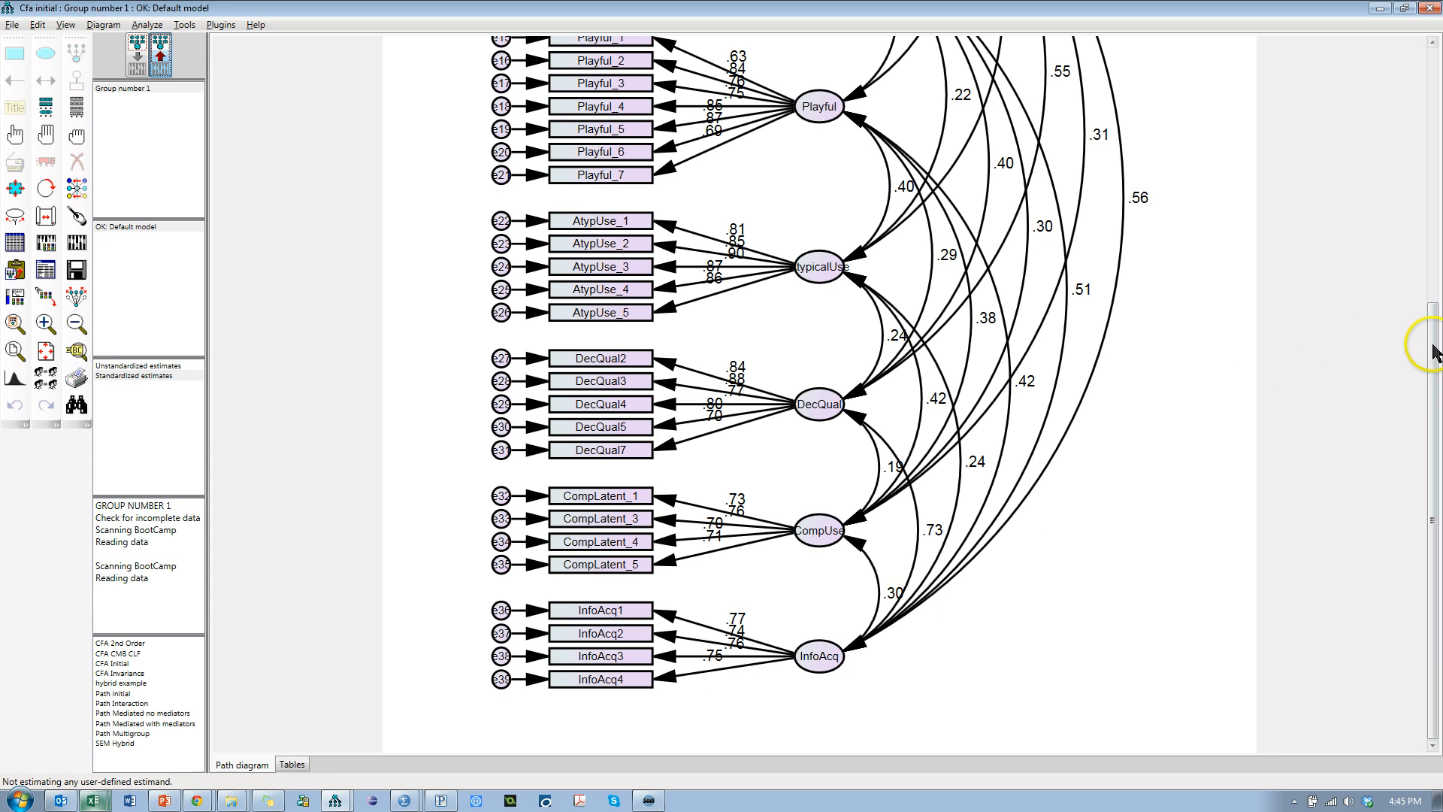
left_click_drag(1433, 345, 1429, 340)
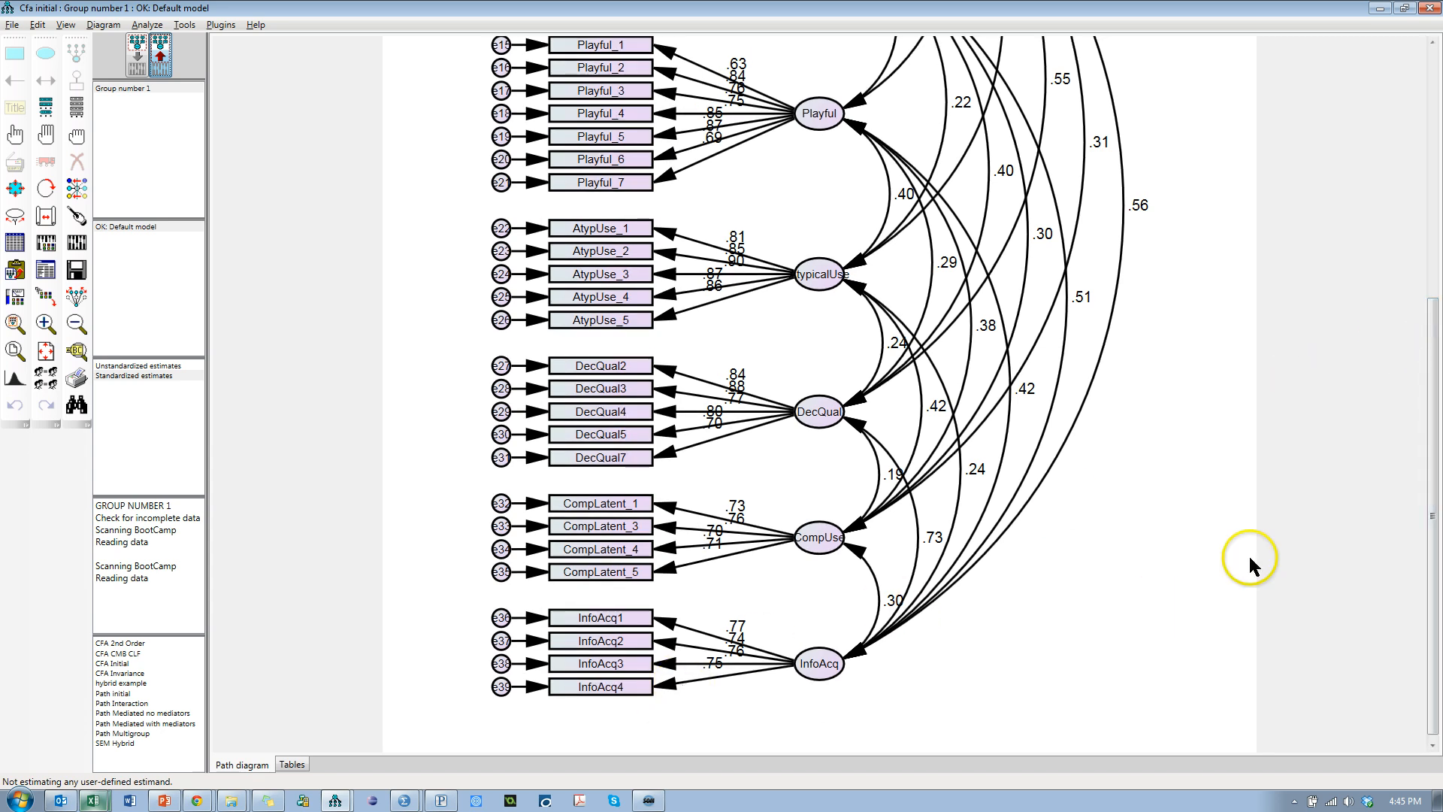
left_click(1429, 465)
left_click_drag(1431, 470, 1436, 288)
key("alt+Tab")
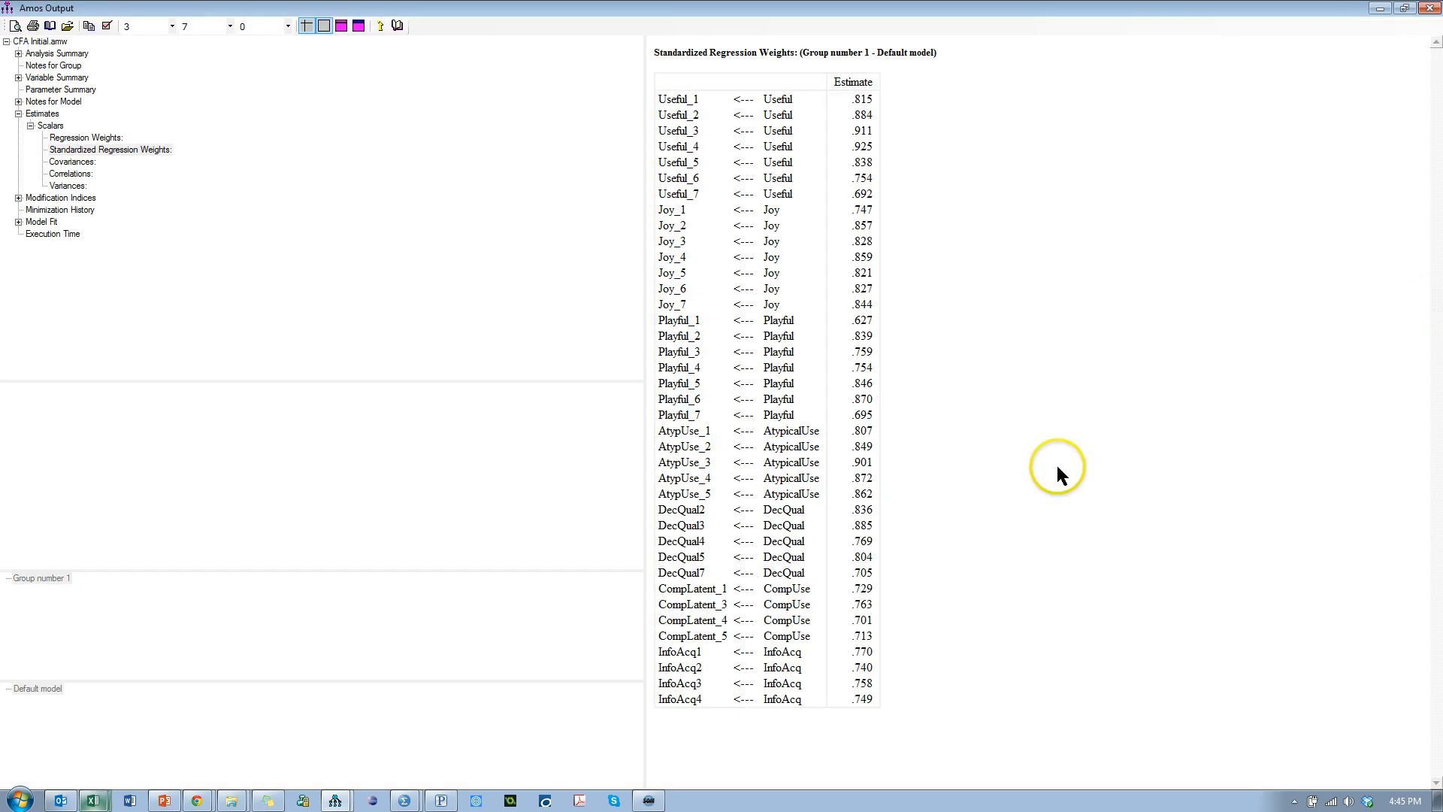
key("alt+Tab")
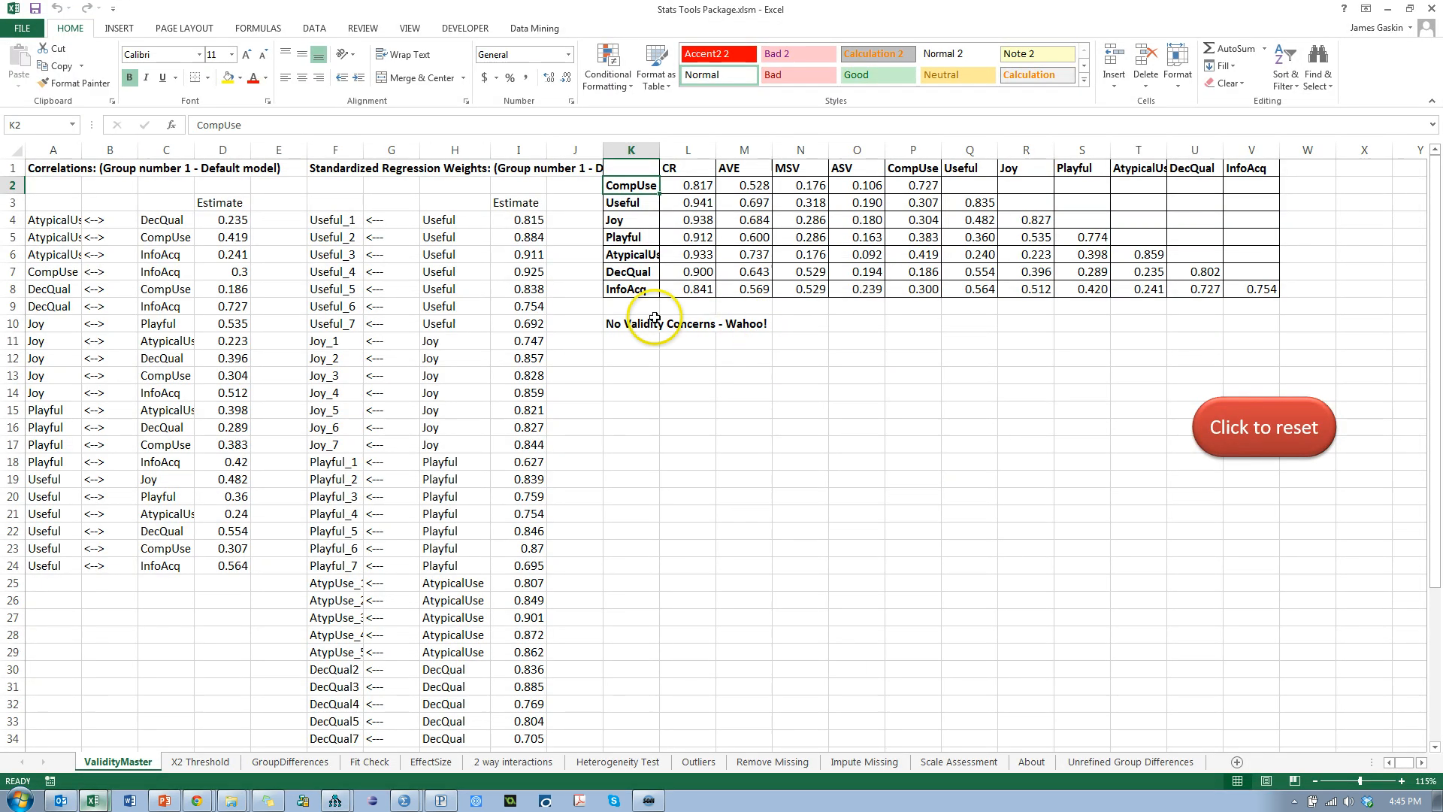
- Examine the validity verdict, the full validity table and the diagonal values from CompUse through AtypicalUse
left_click(747, 331)
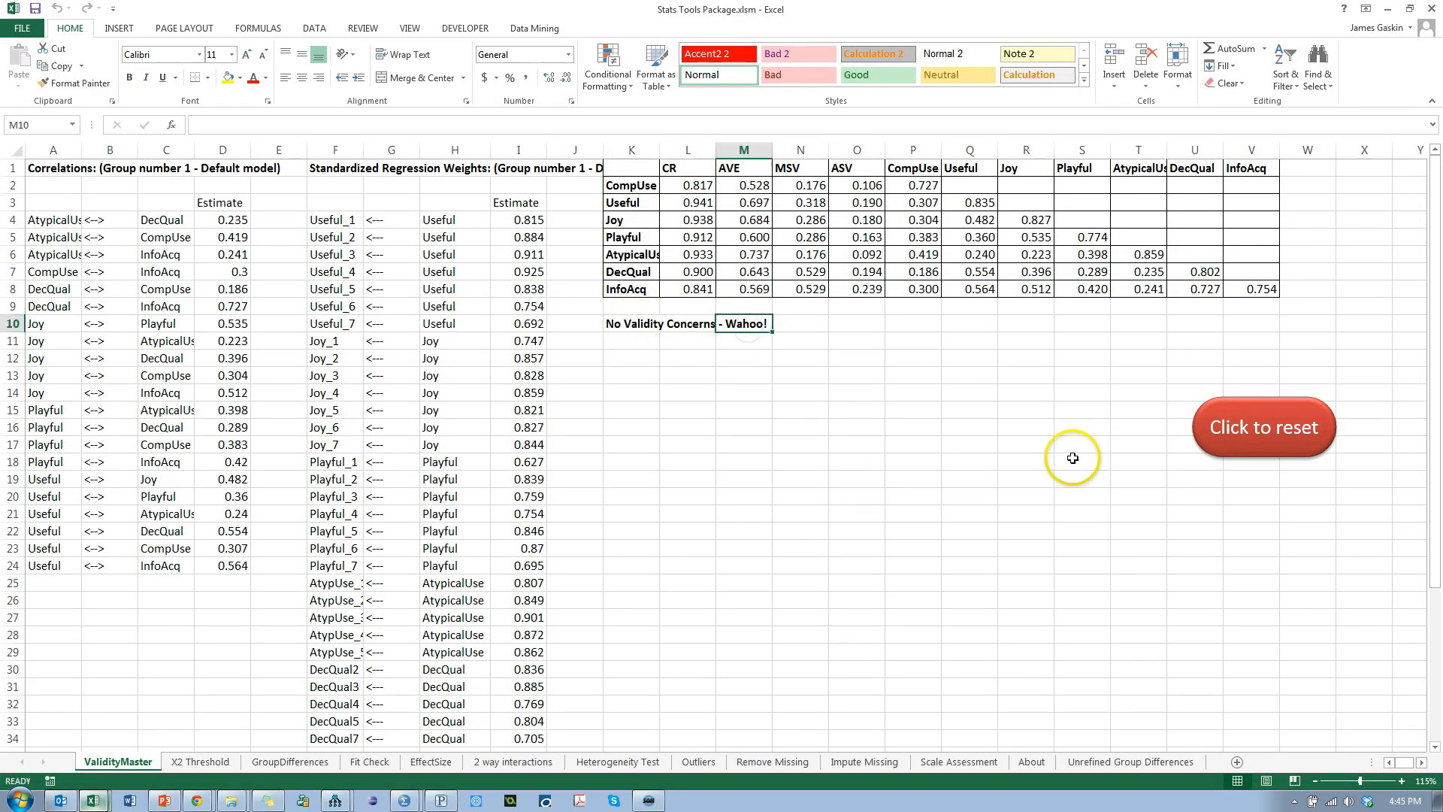
left_click_drag(650, 176, 1252, 289)
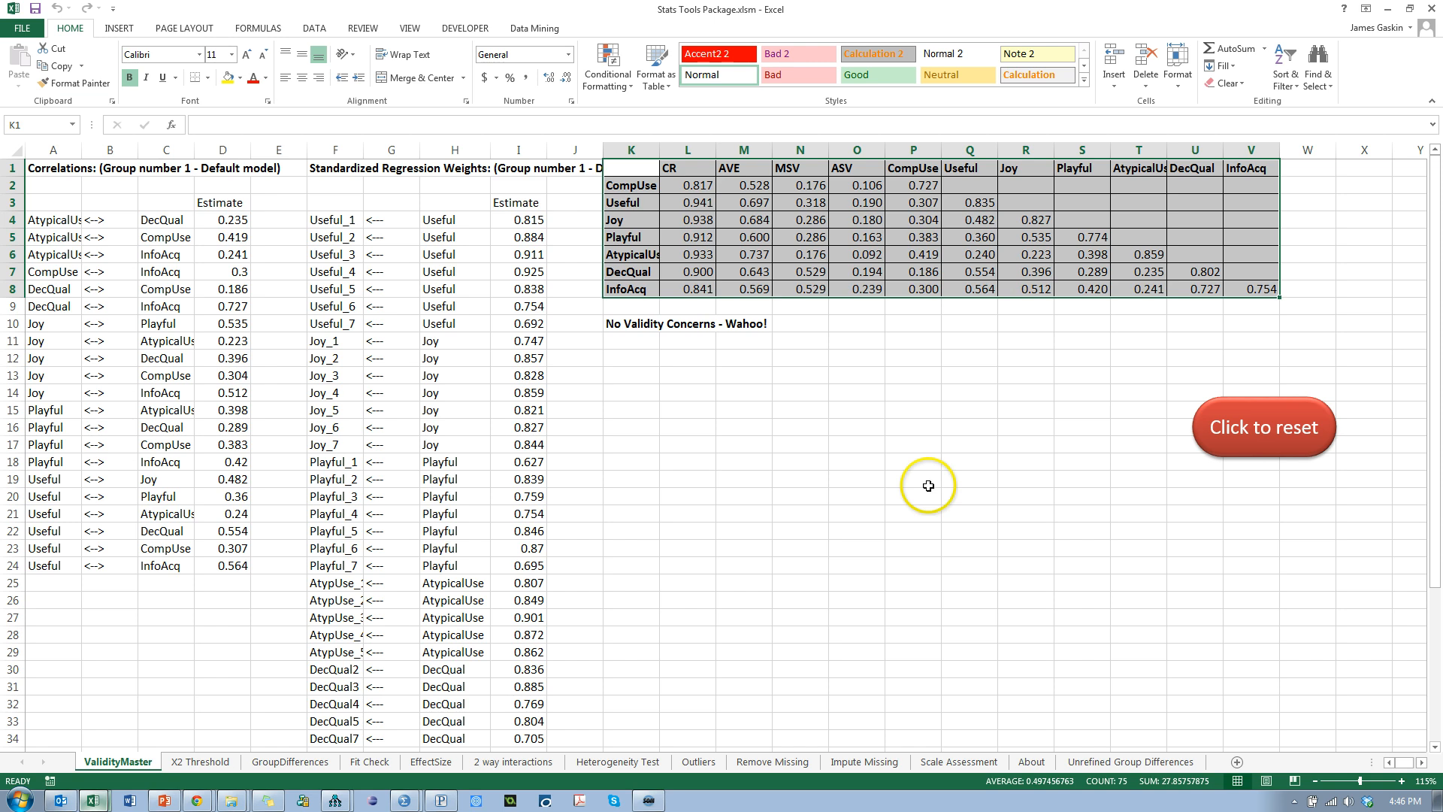
left_click(918, 186)
left_click(982, 203)
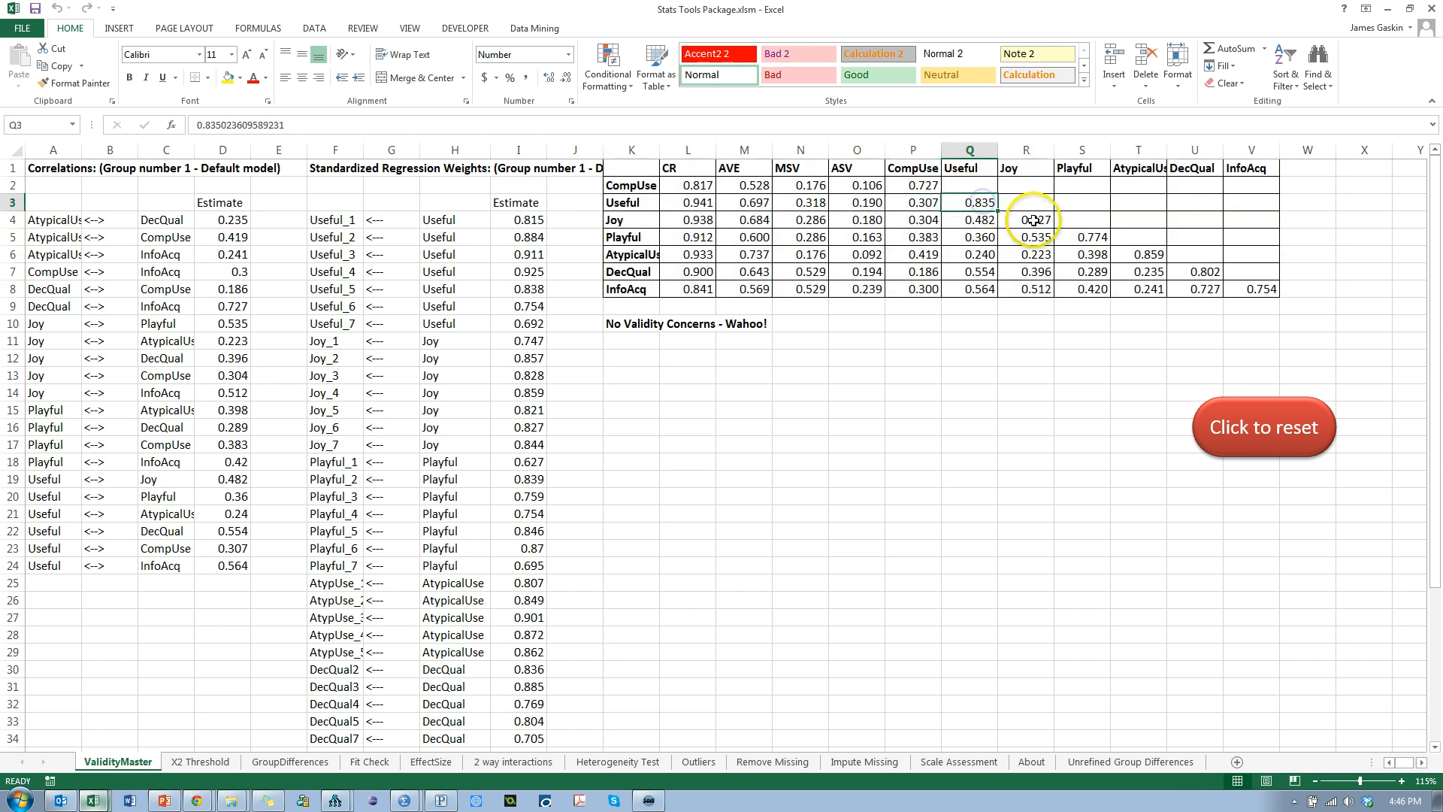
left_click(1030, 220)
left_click(1085, 237)
left_click(1143, 253)
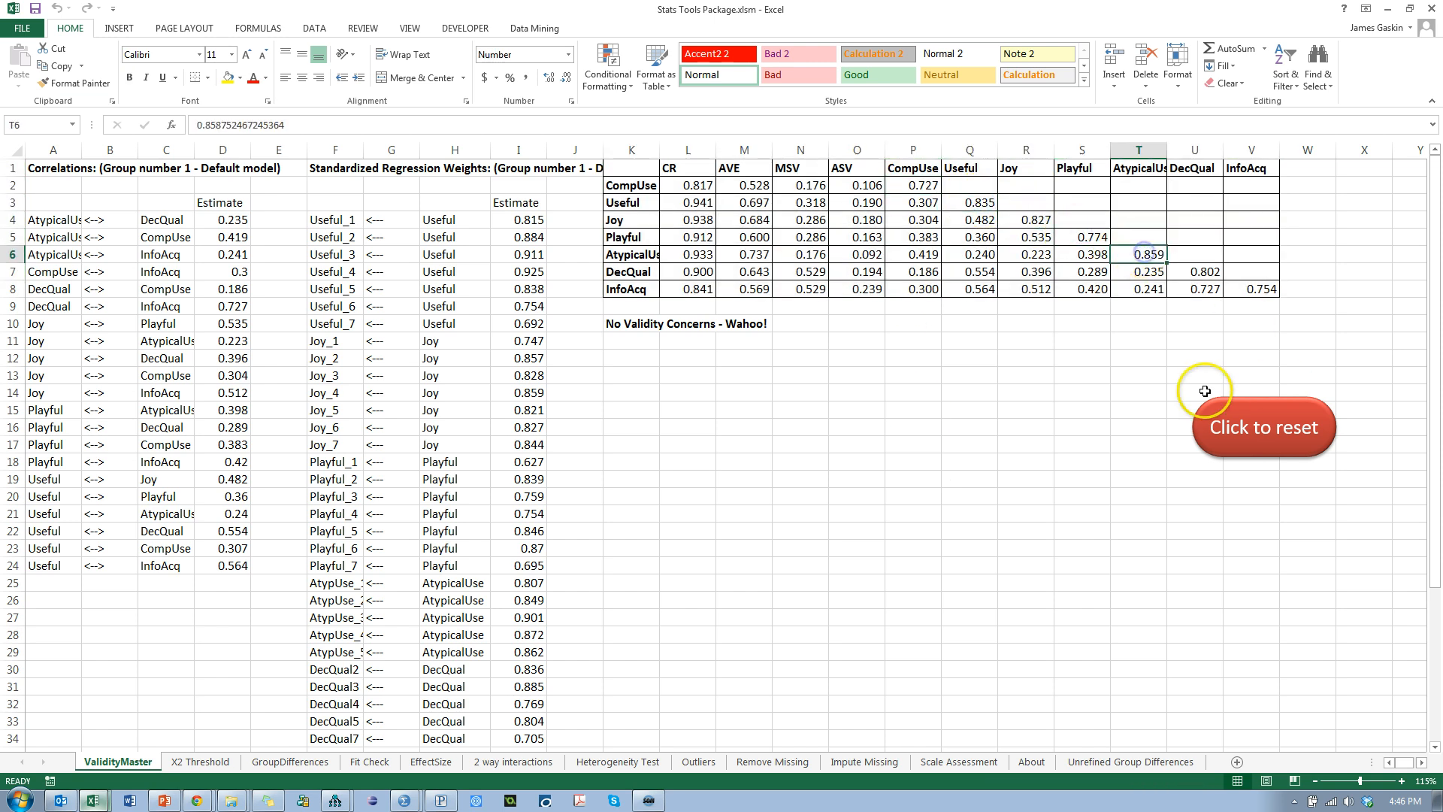
- Examine the MSV and ASV columns of the validity table, and switch to the Amos path diagram
left_click(826, 152)
left_click_drag(826, 153, 838, 153)
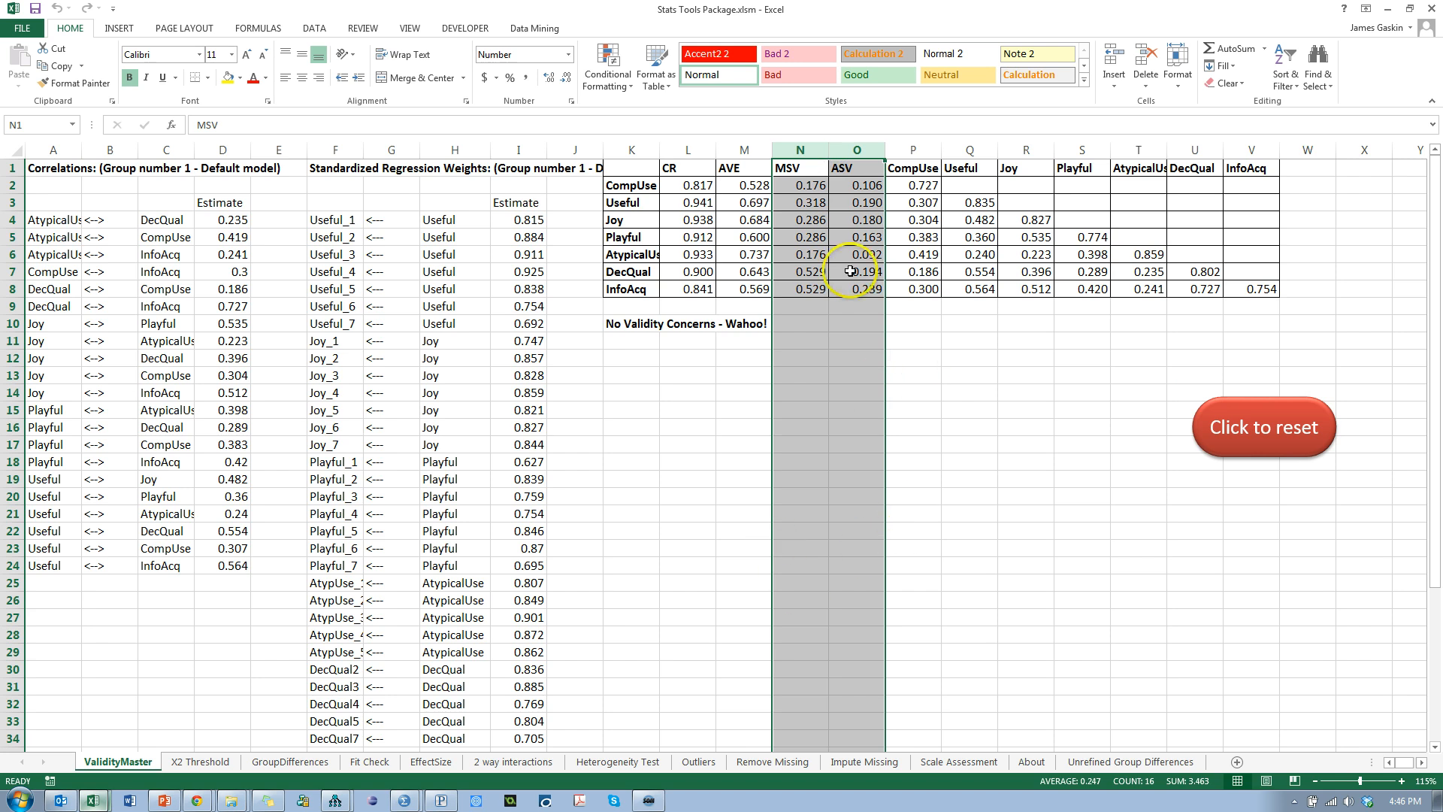
left_click(793, 166)
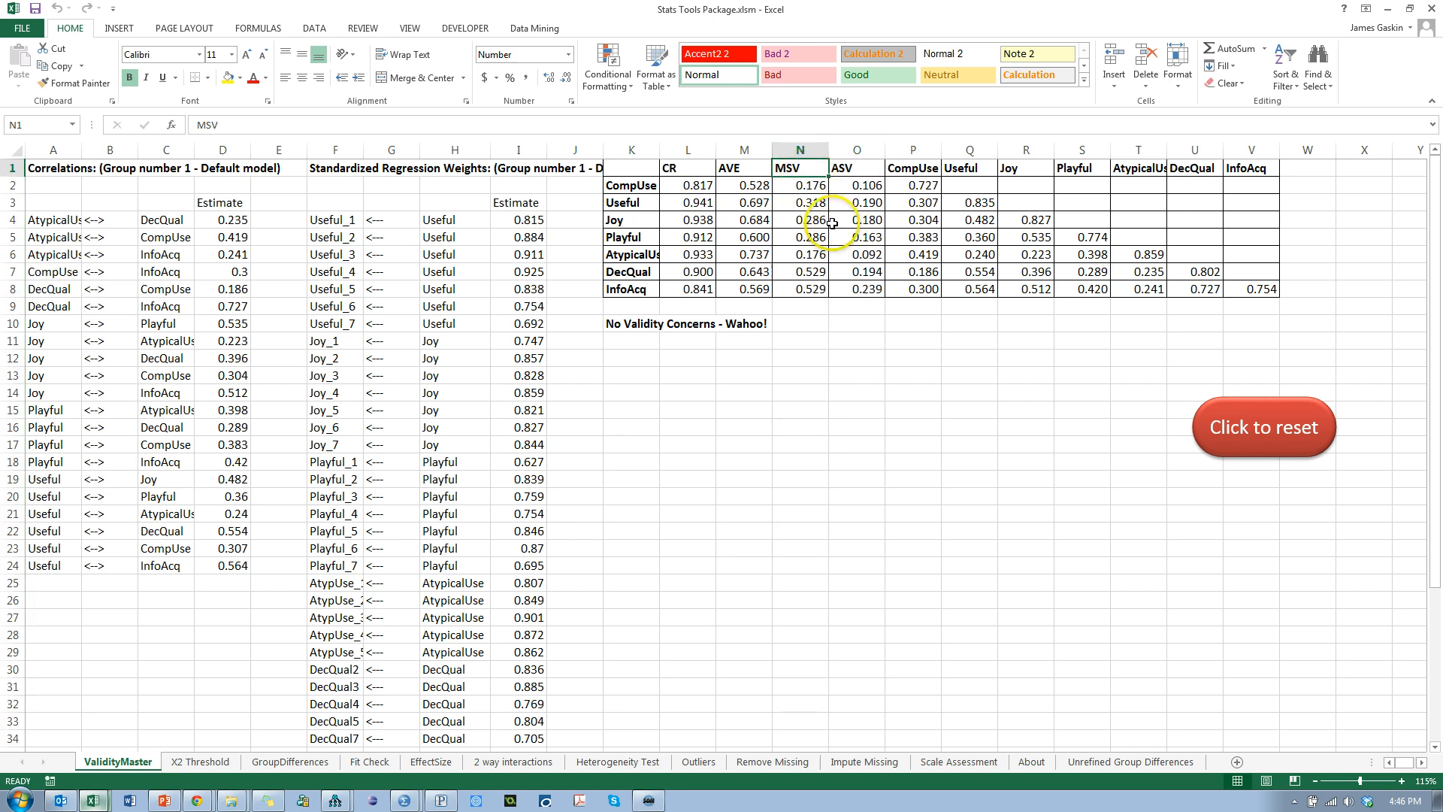
key("alt+Tab")
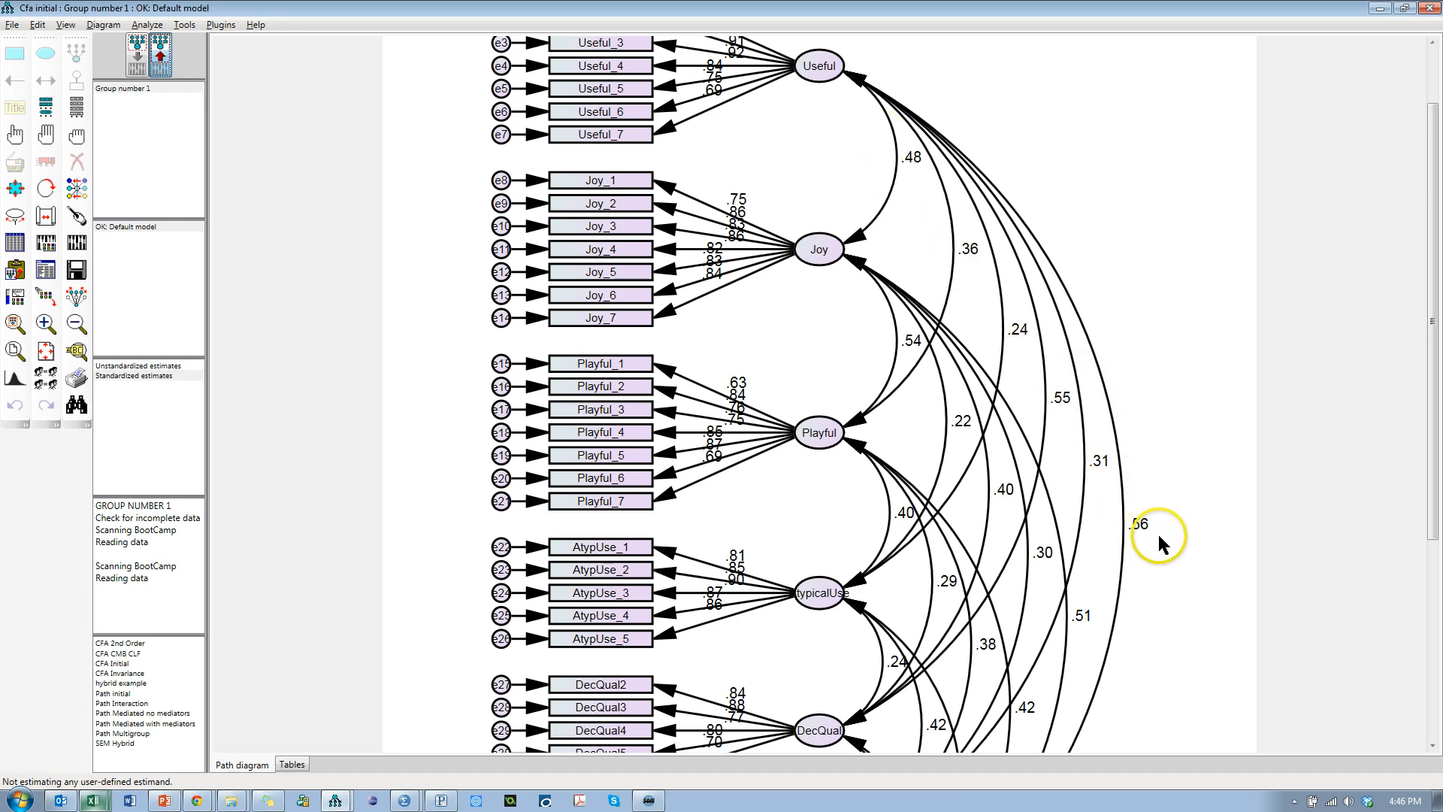
- Examine the ASV column of the validity table, compare it with the Amos path diagram, and return to Excel
key("alt+Tab")
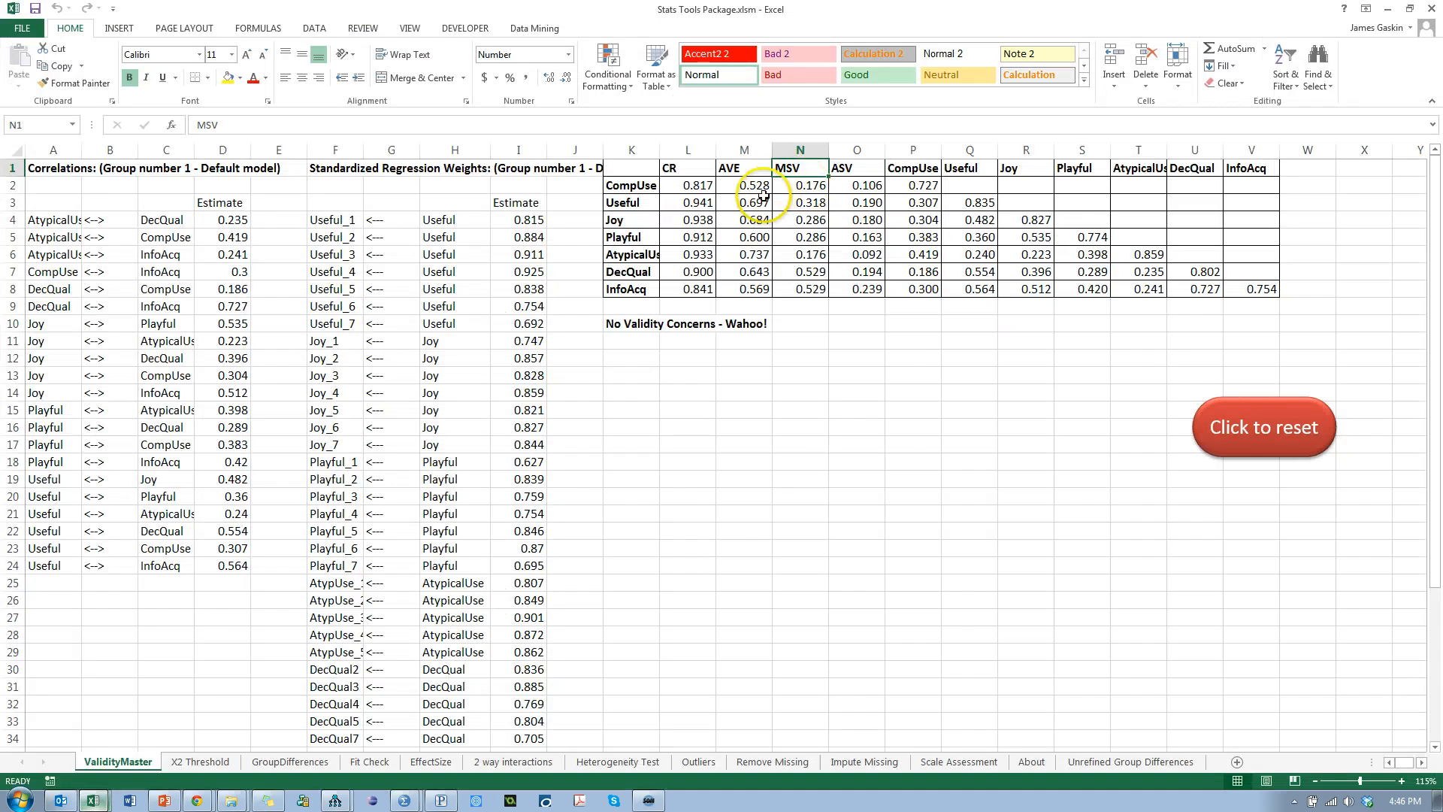
left_click(862, 168)
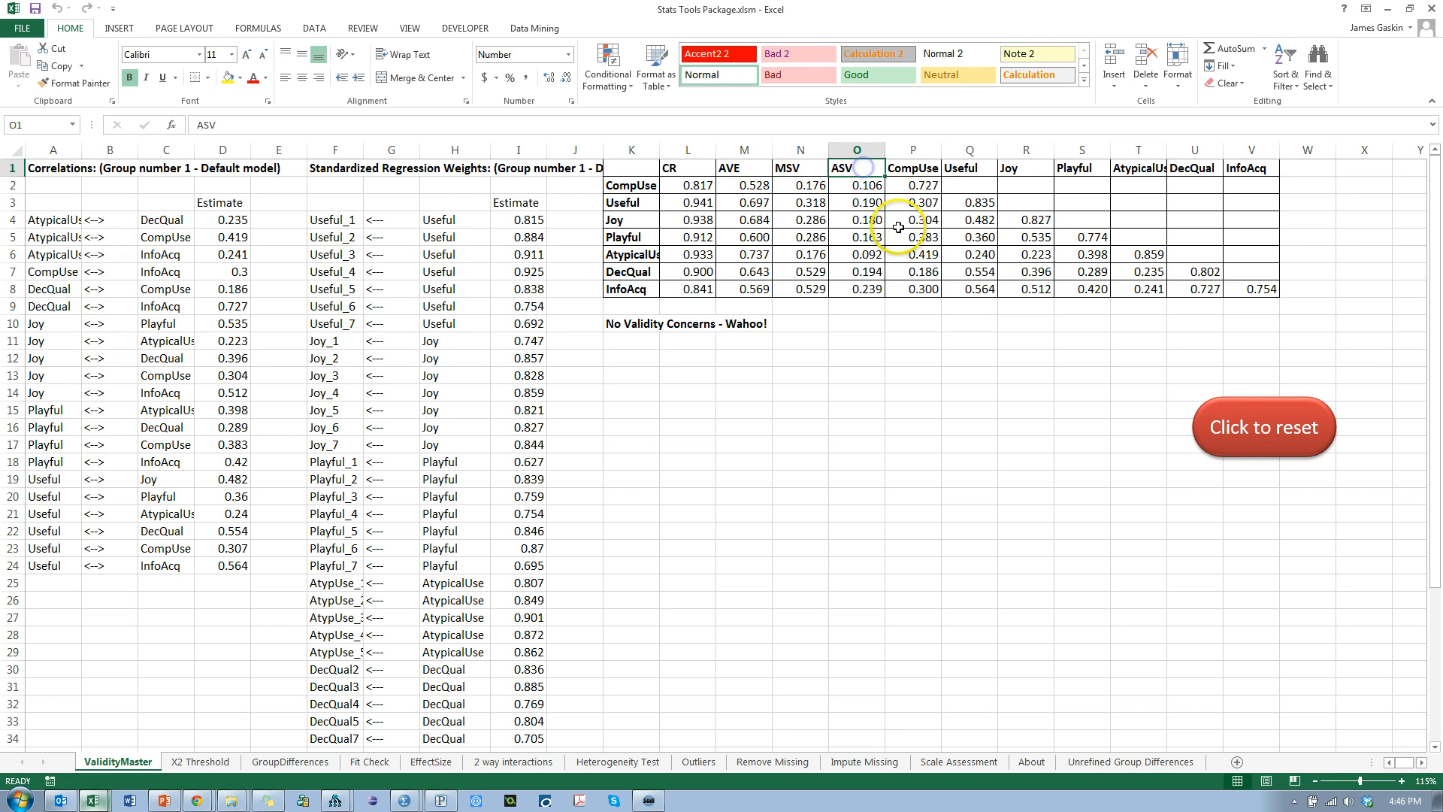
key("alt+Tab")
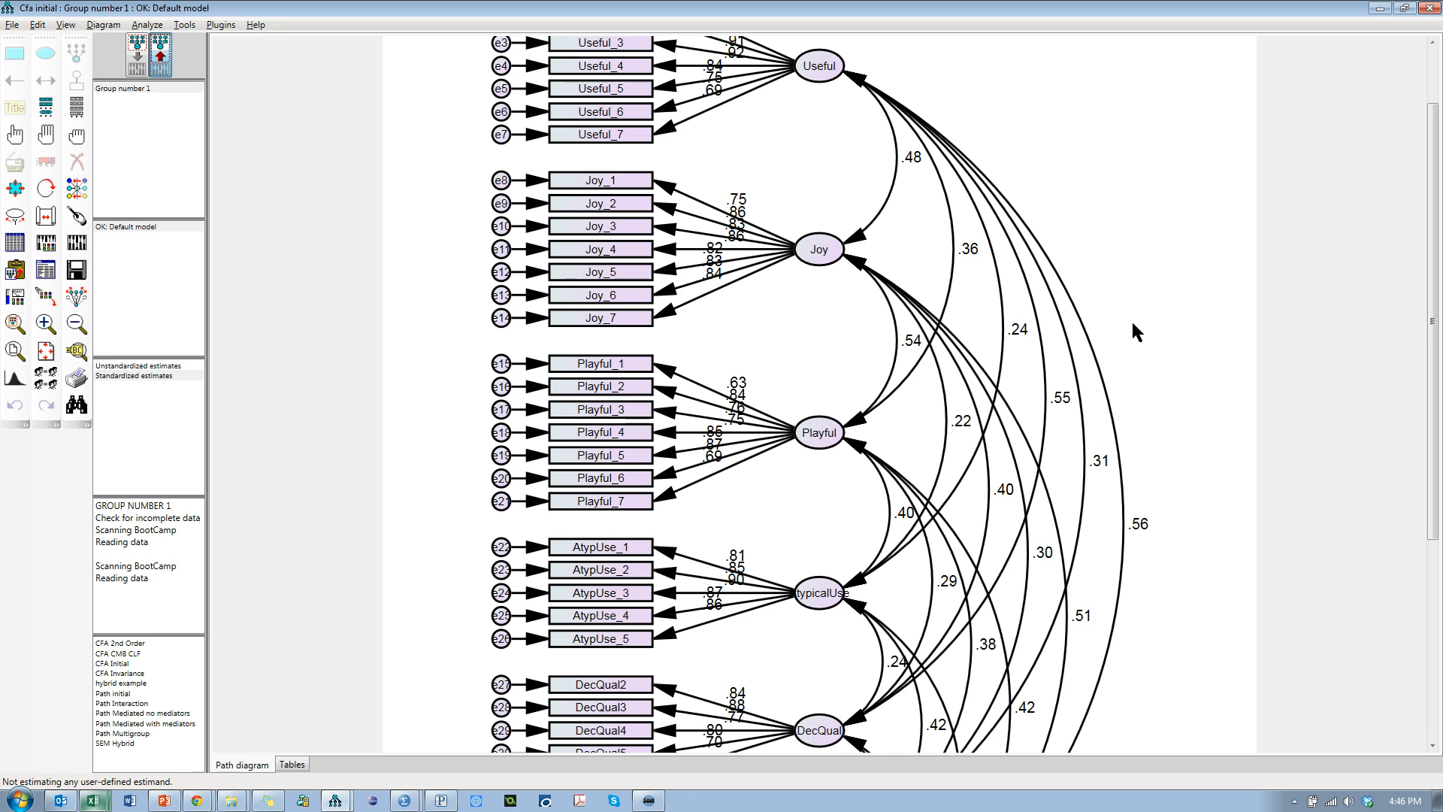
key("alt+Tab")
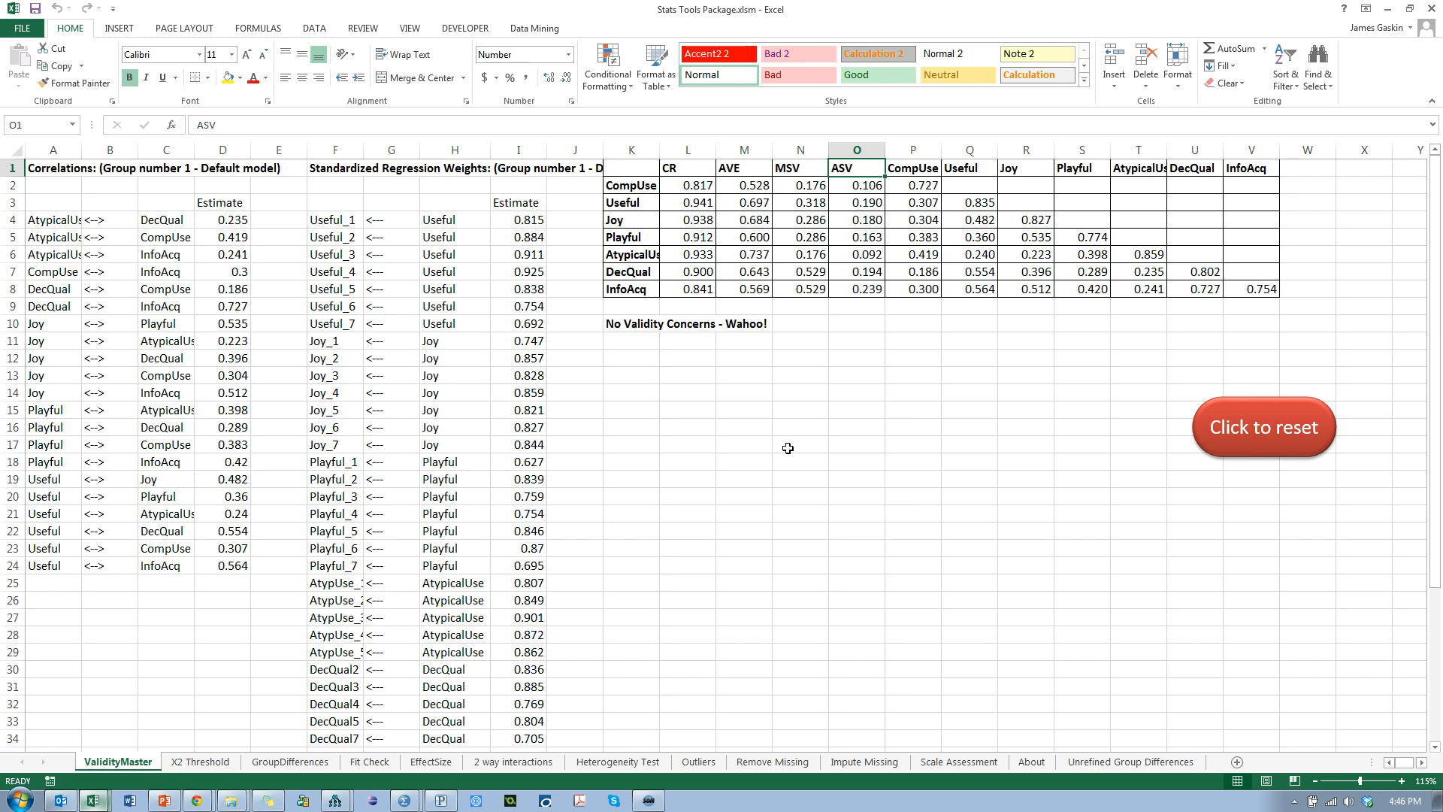
- Compare the diagonal values for CompUse, Useful and Joy with the correlations in their rows and columns of the validity table
left_click(921, 187)
left_click(974, 202)
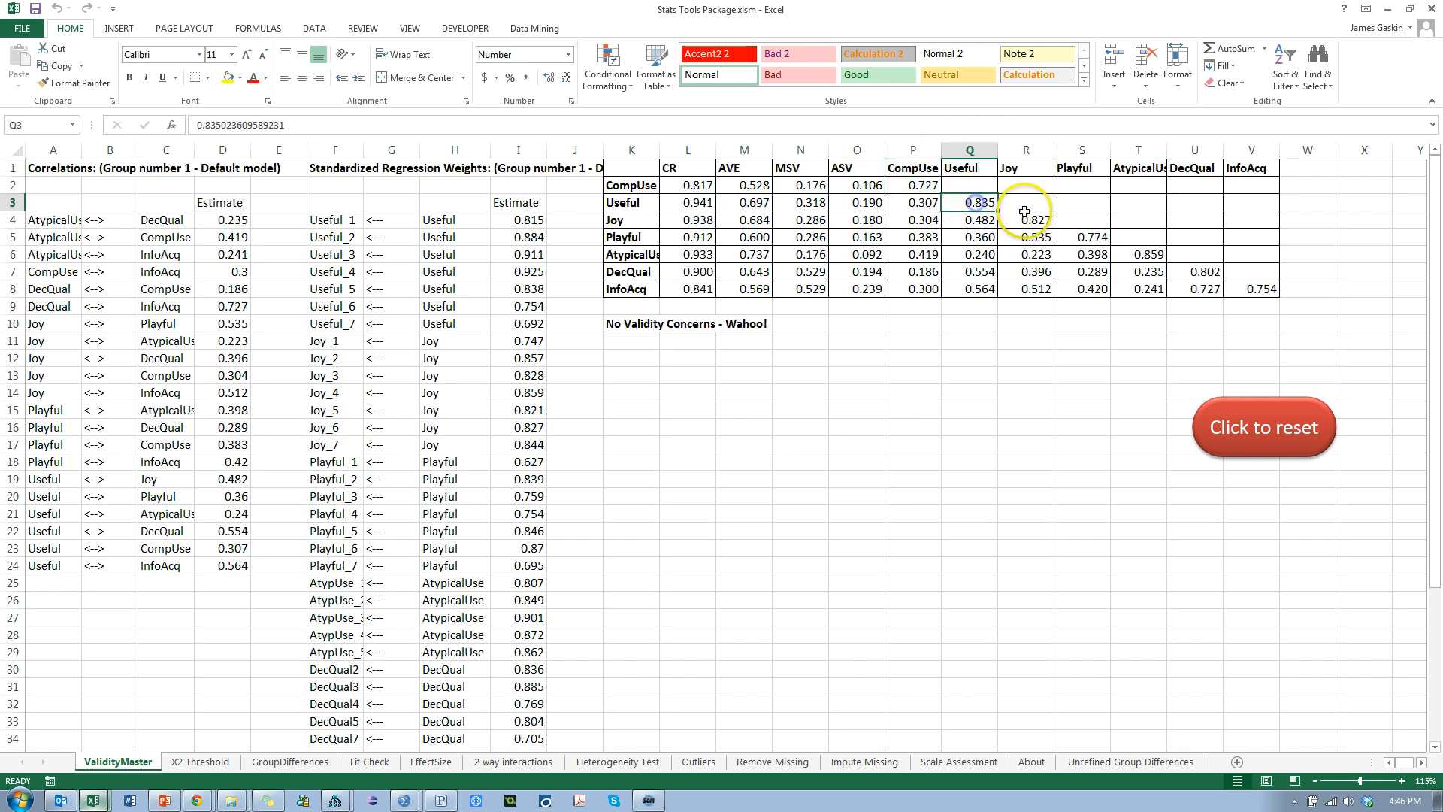
left_click(1034, 219)
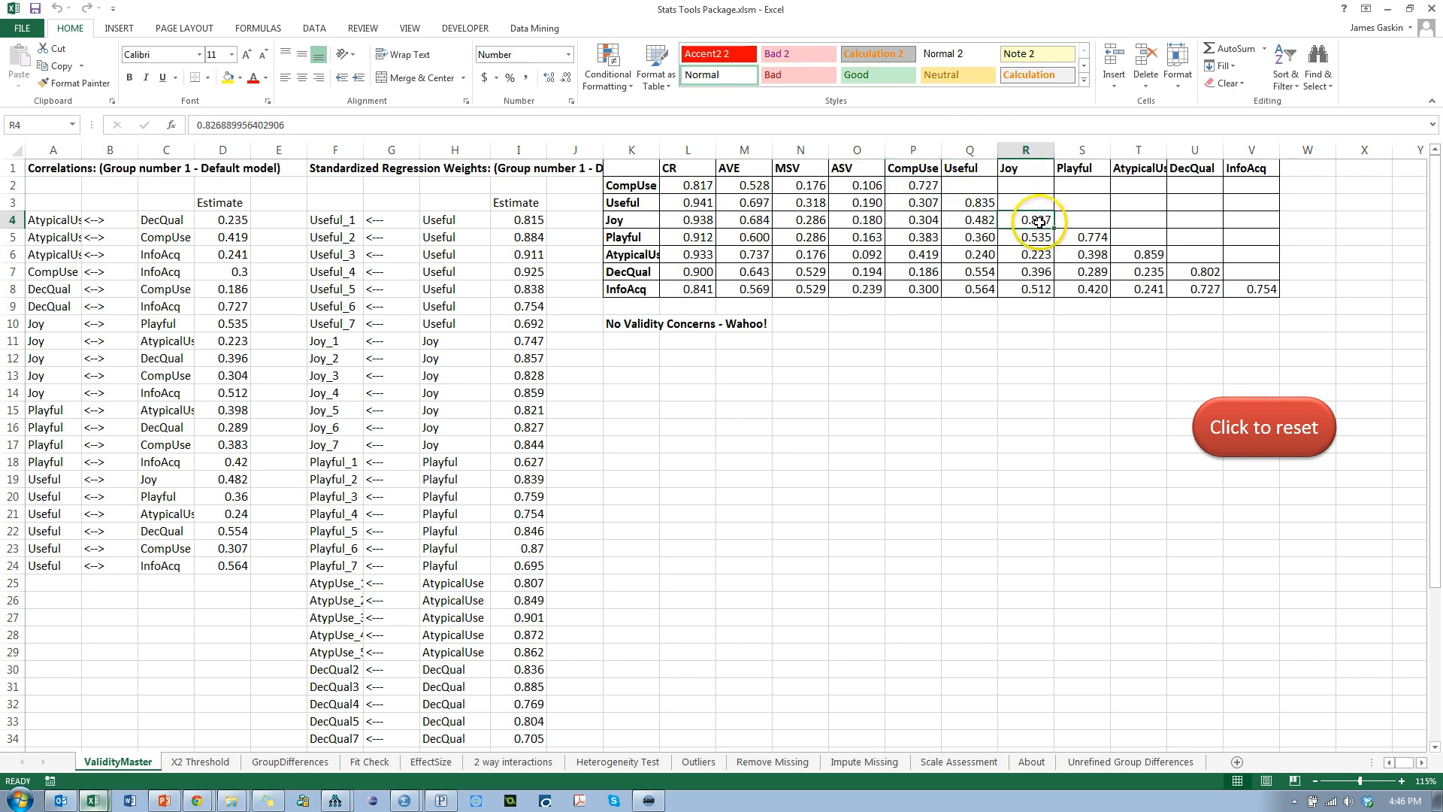
left_click_drag(979, 222, 907, 226)
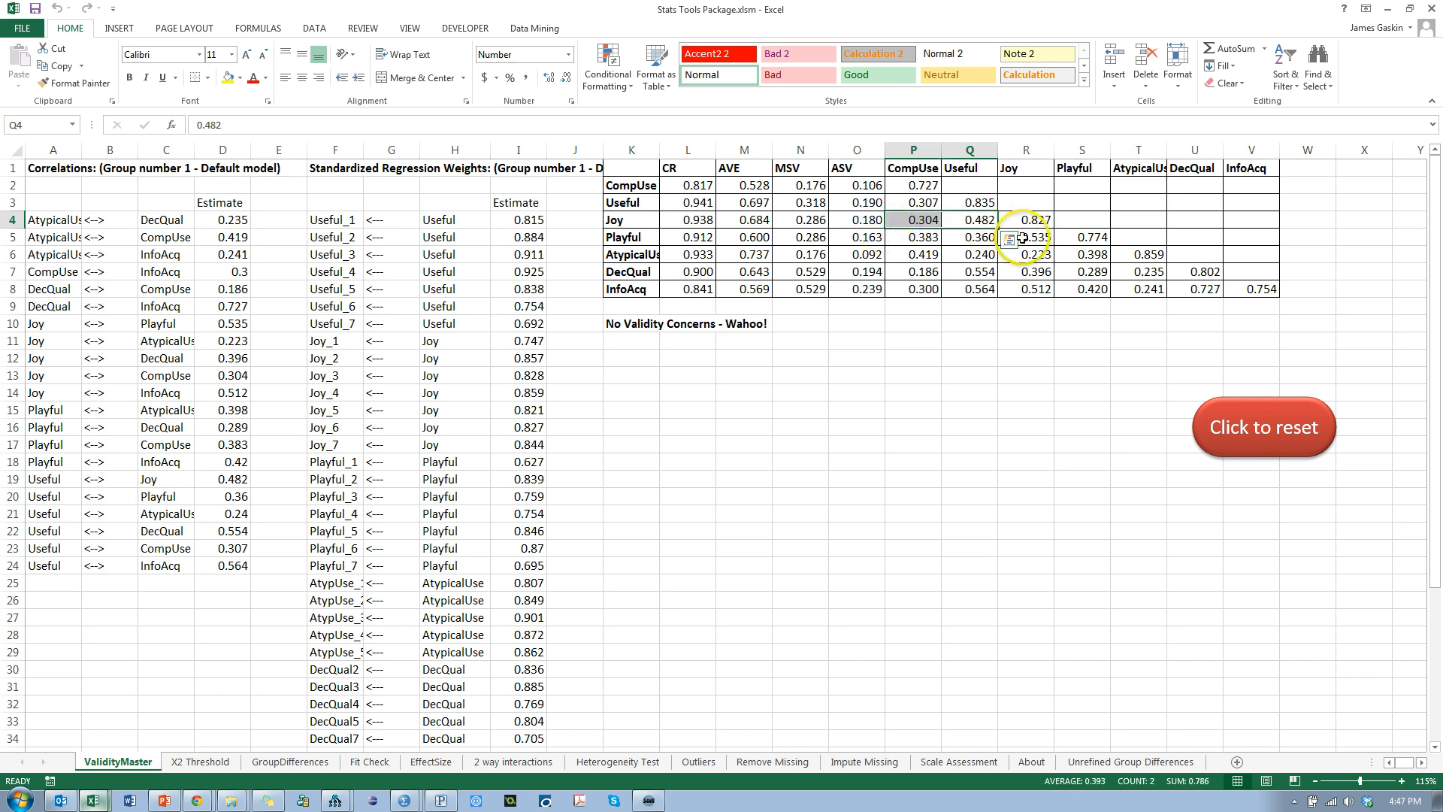
left_click_drag(1017, 237, 1036, 287)
left_click_drag(918, 167, 1244, 287)
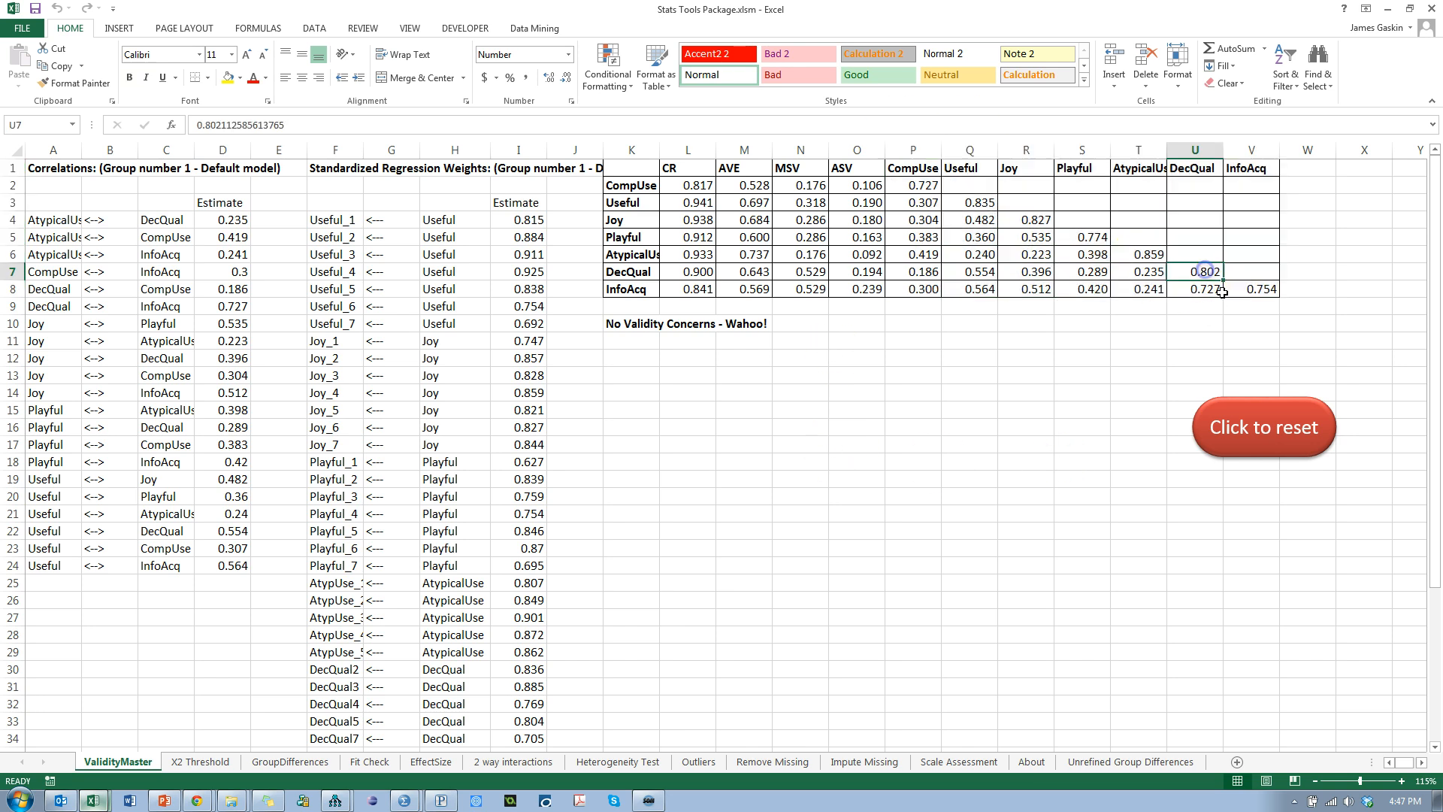
- Compare DecQual's diagonal value with its InfoAcq correlation and the other correlations in the DecQual row
left_click(1200, 272)
left_click(1216, 289)
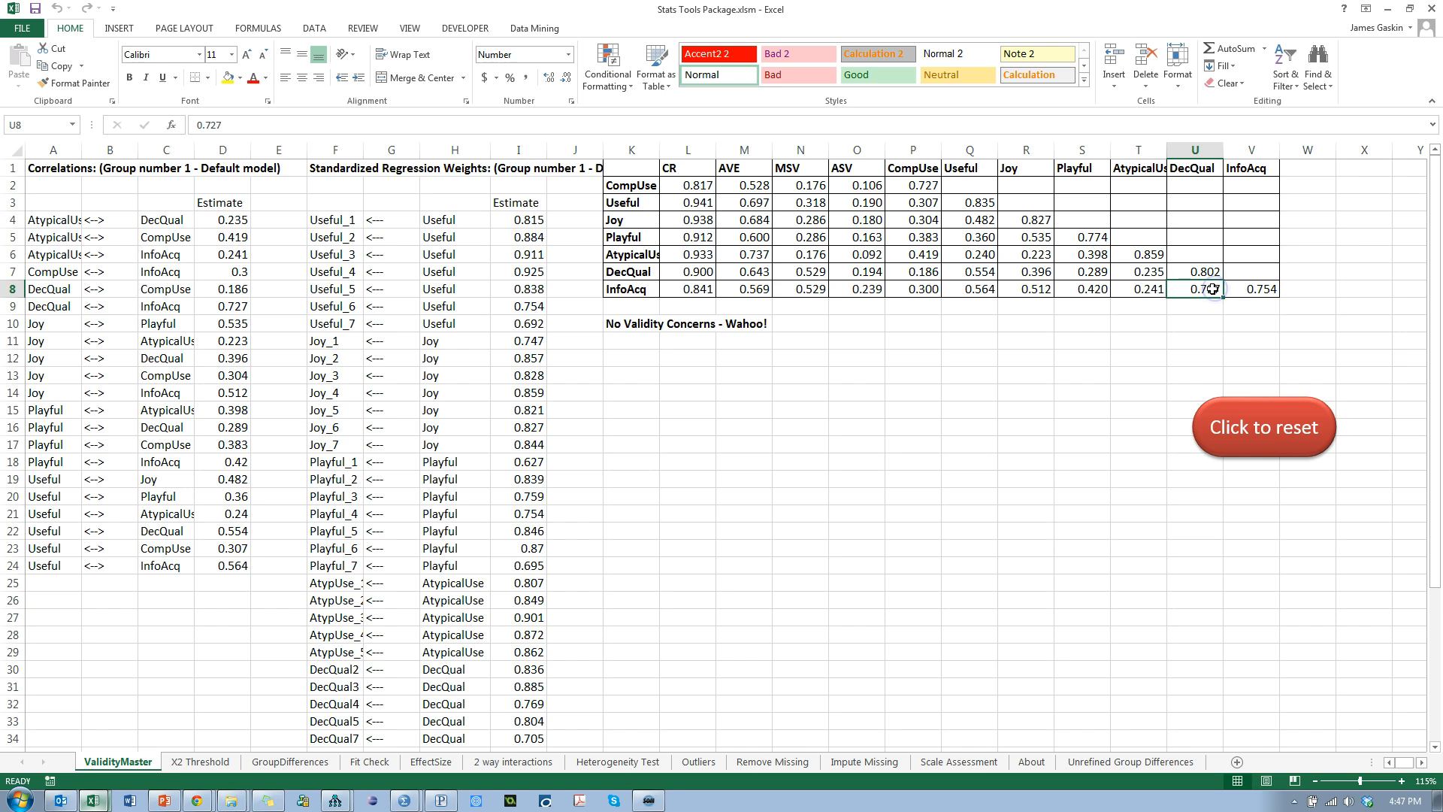
left_click(1193, 276)
left_click_drag(1152, 279, 921, 273)
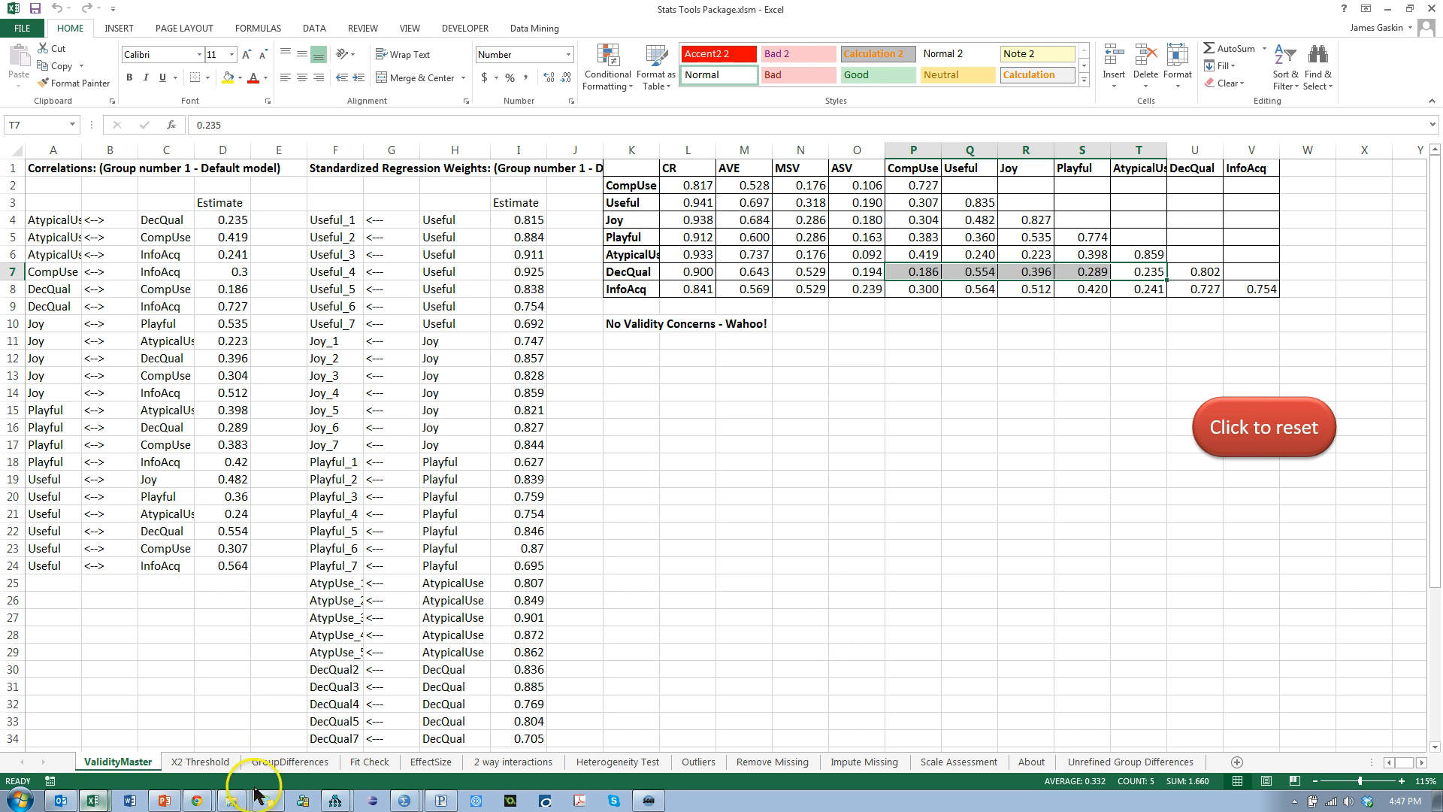
- Open the recent Word document "Don't redistribute or try to publish me.docx" and go to Table 3, Construct Correlation Matrix
right_click(129, 801)
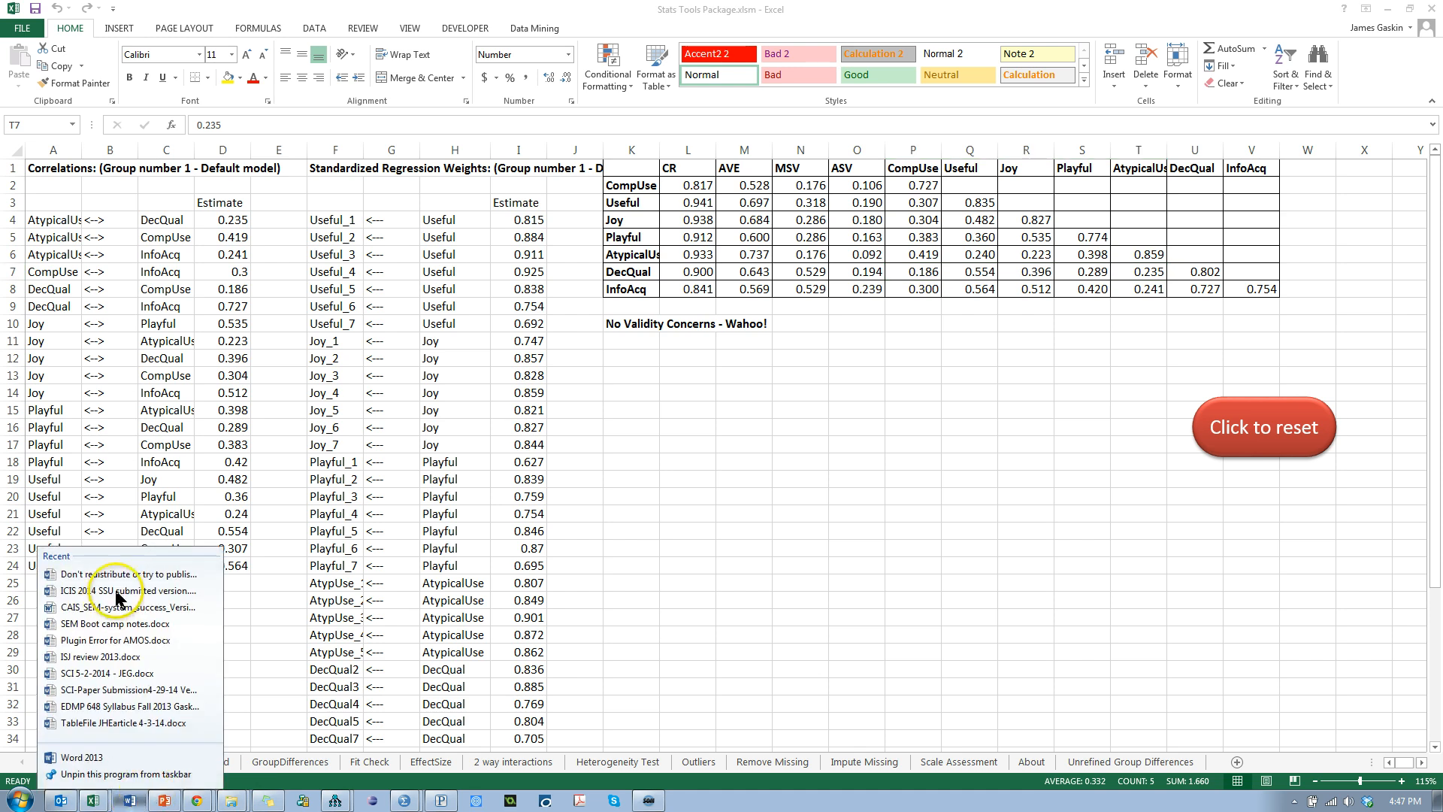
left_click(129, 574)
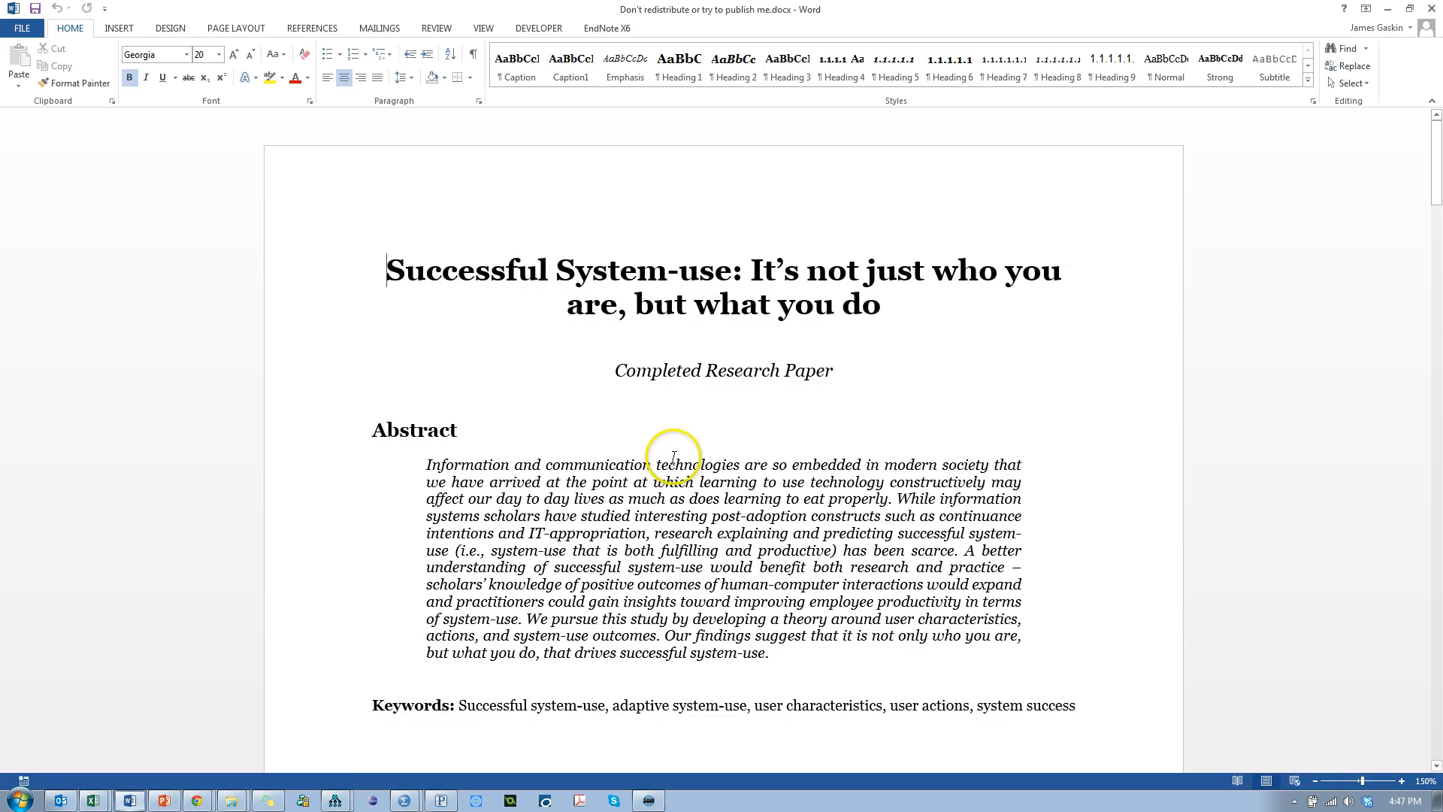
left_click(815, 454)
scroll(818, 456, "down", 15)
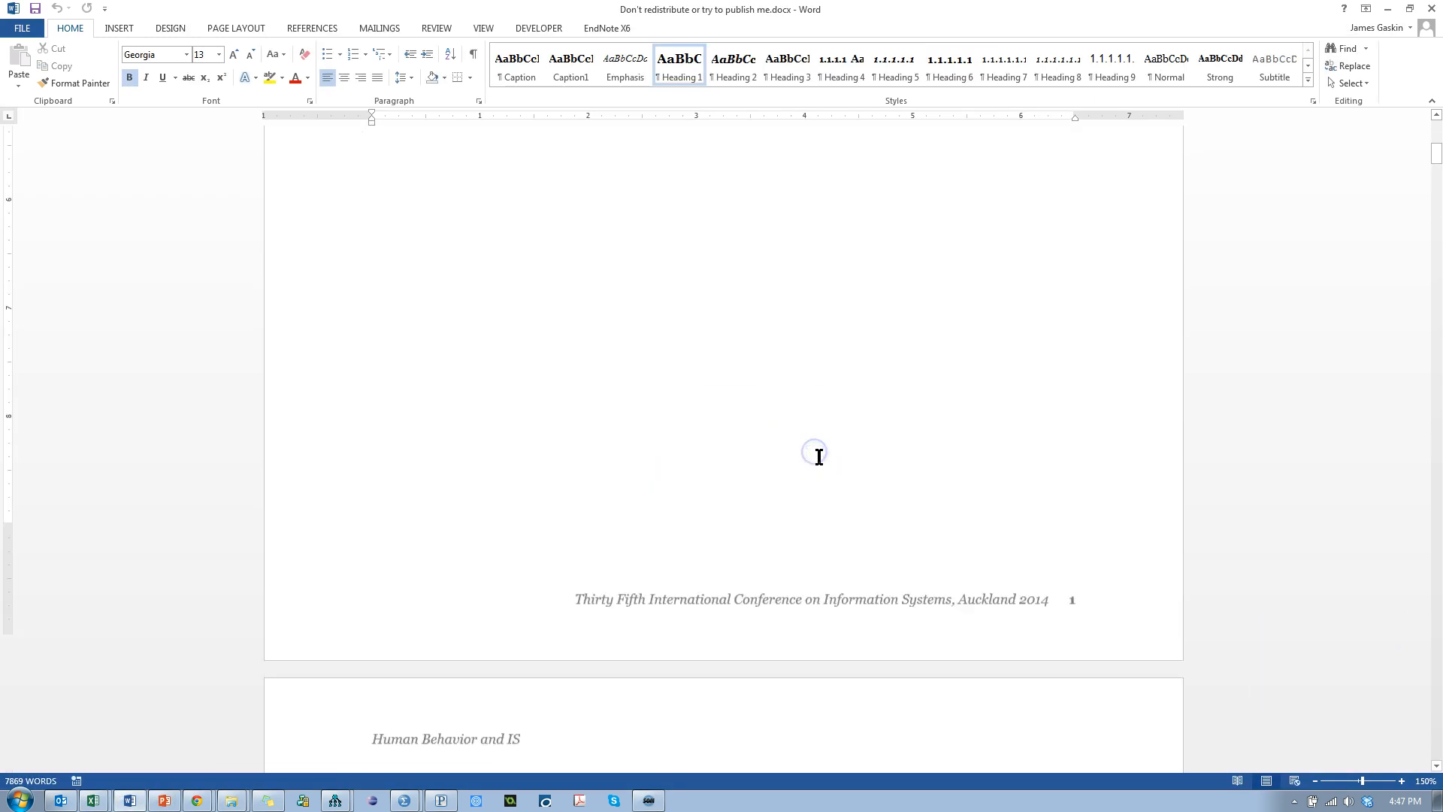
scroll(808, 451, "down", 20)
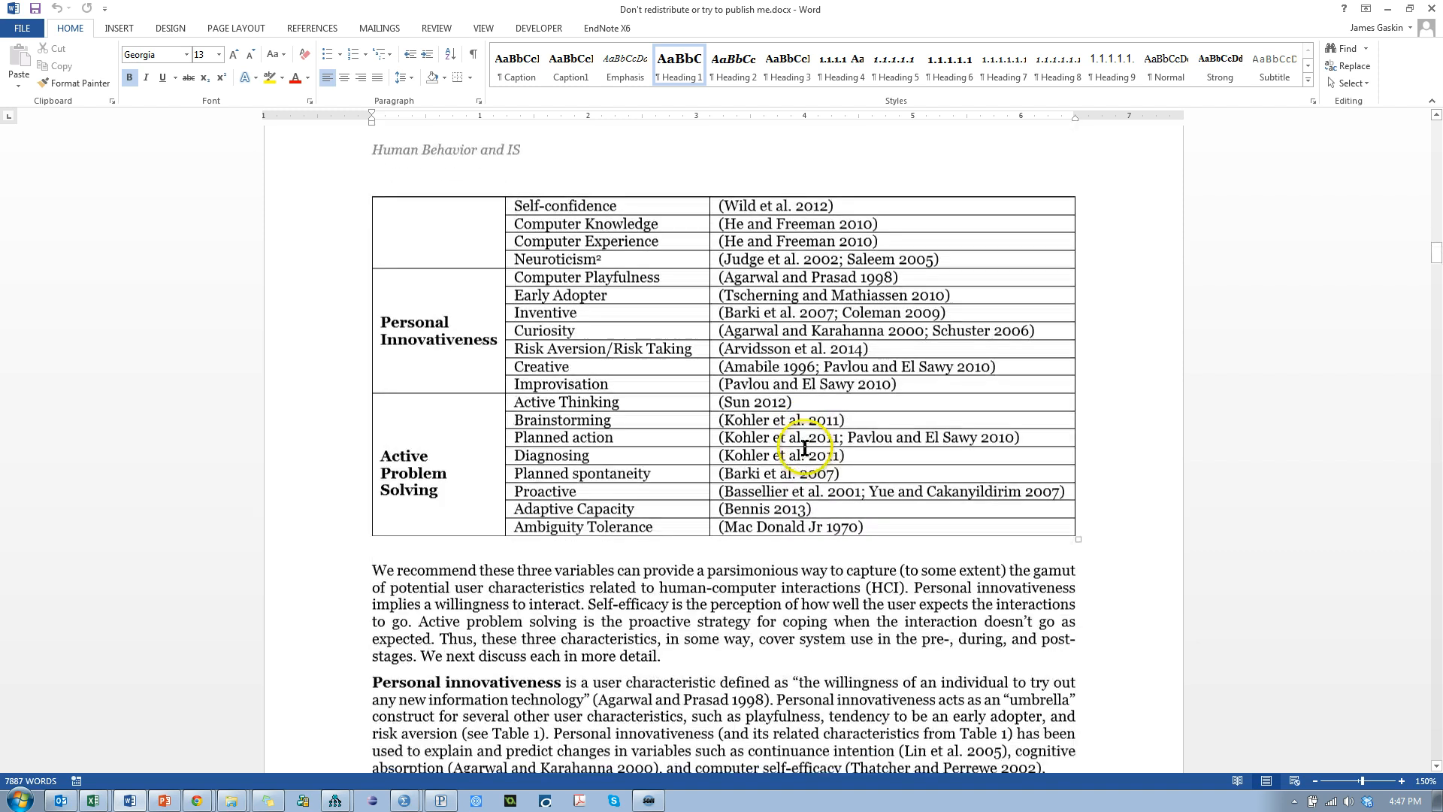
scroll(801, 446, "down", 20)
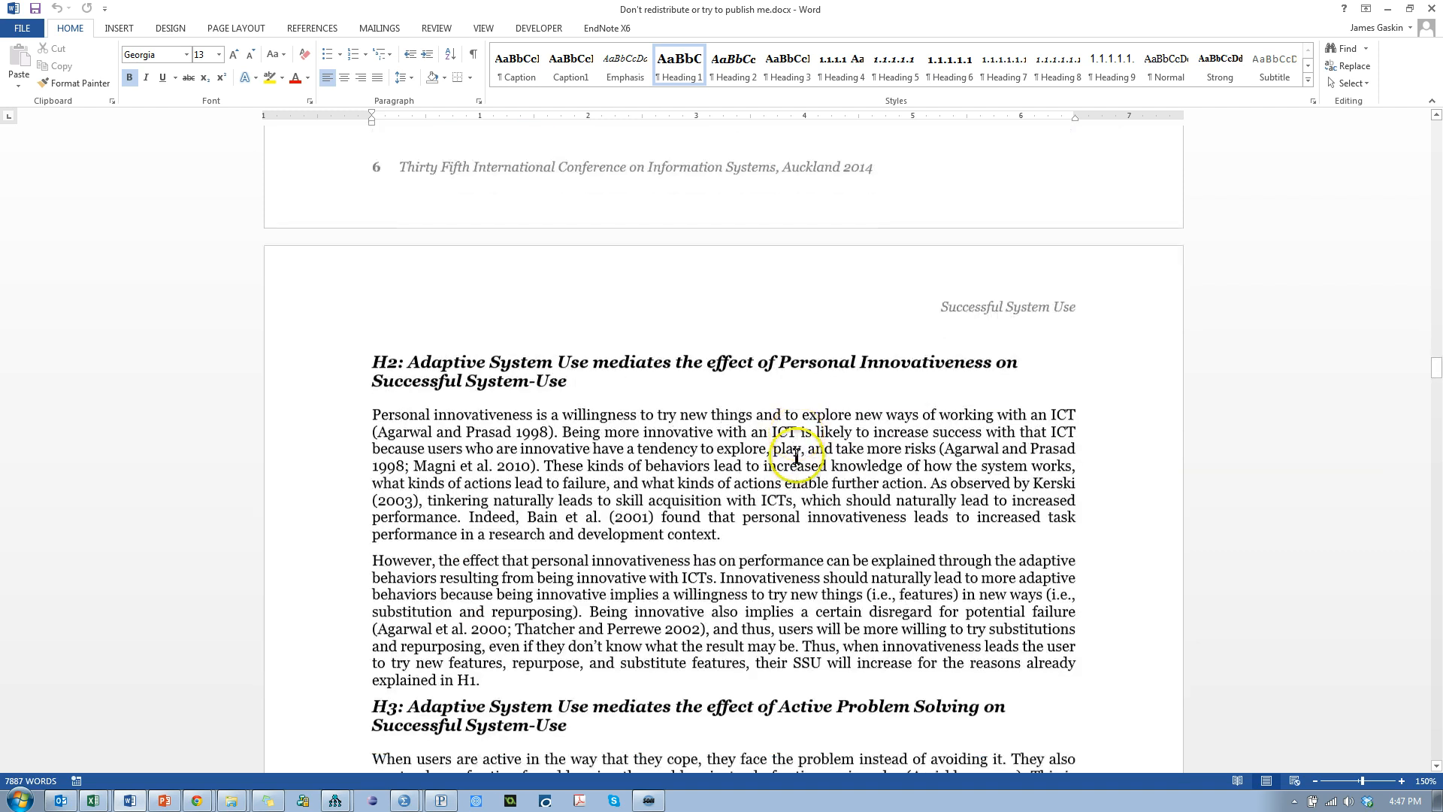
scroll(805, 456, "down", 20)
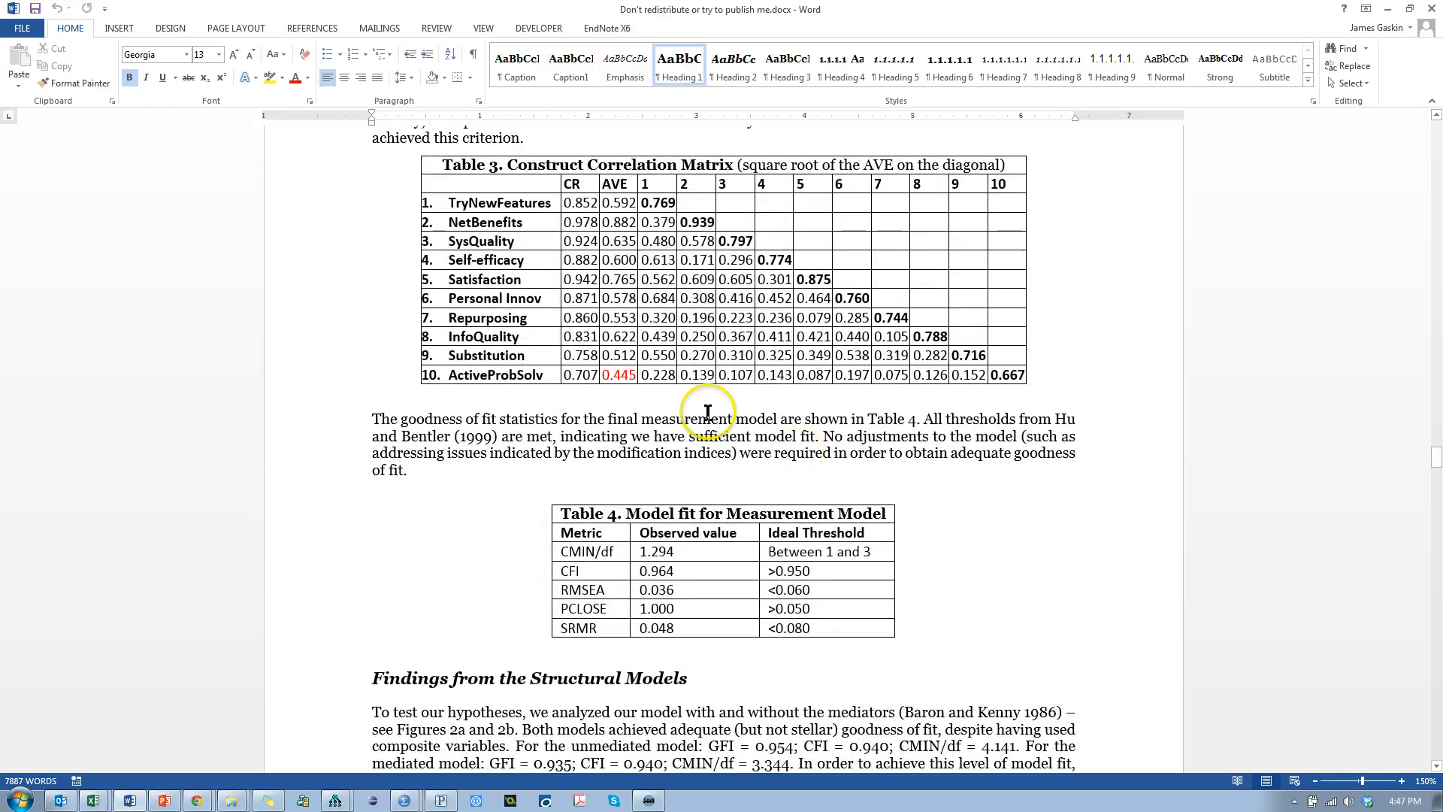
- Examine the AVE value of the ActiveProbSolv factor in Table 3, selecting its cell
double_click(628, 380)
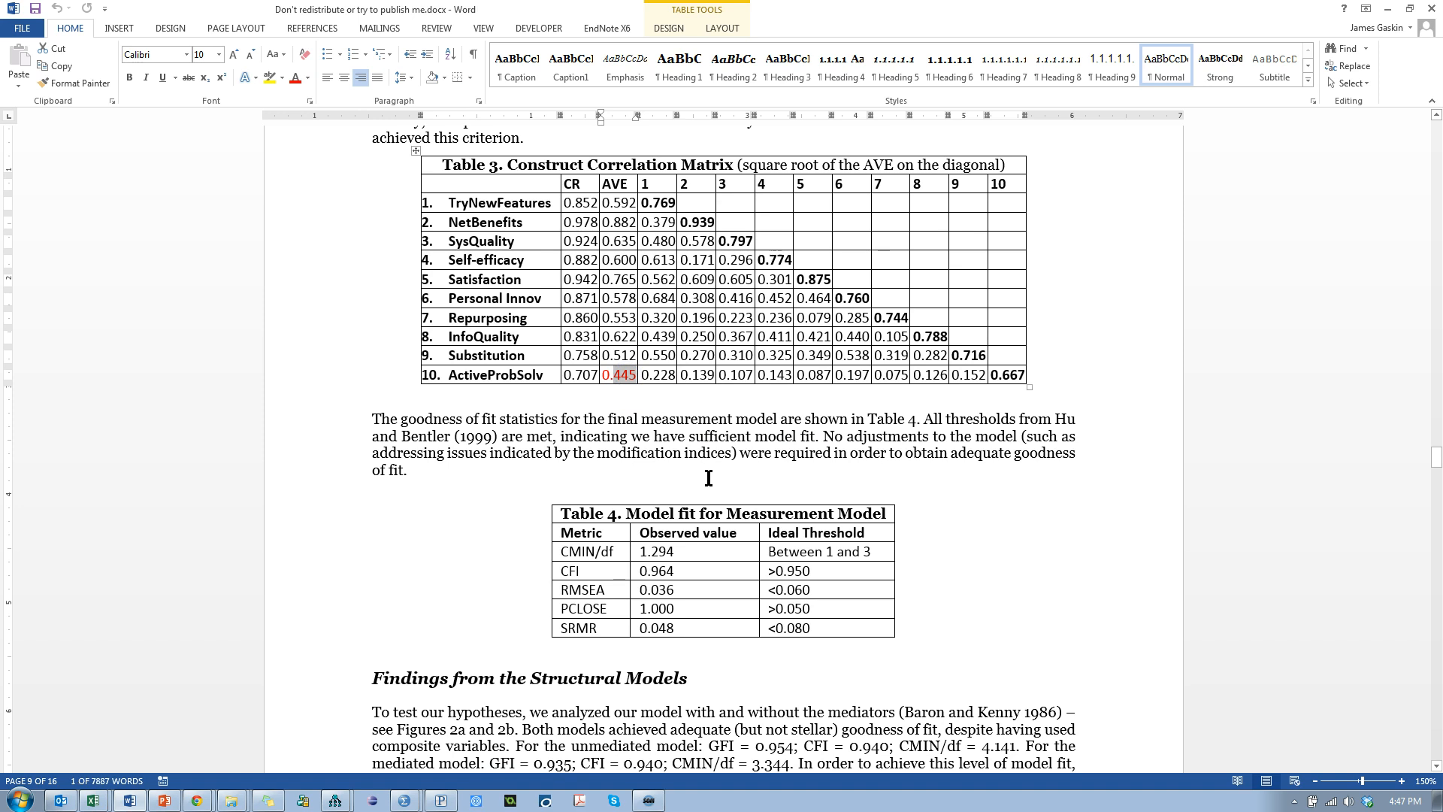
left_click(704, 395)
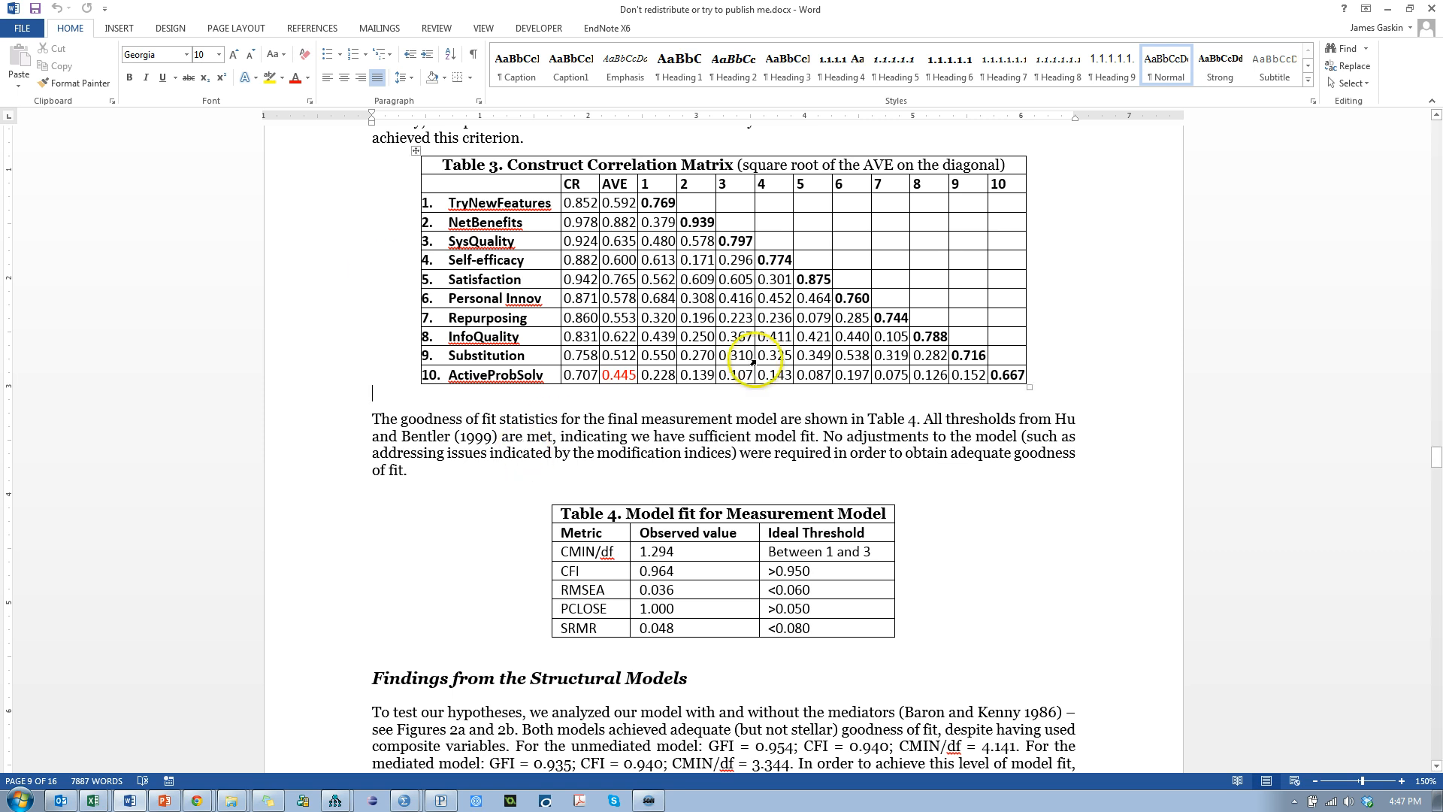
left_click(598, 374)
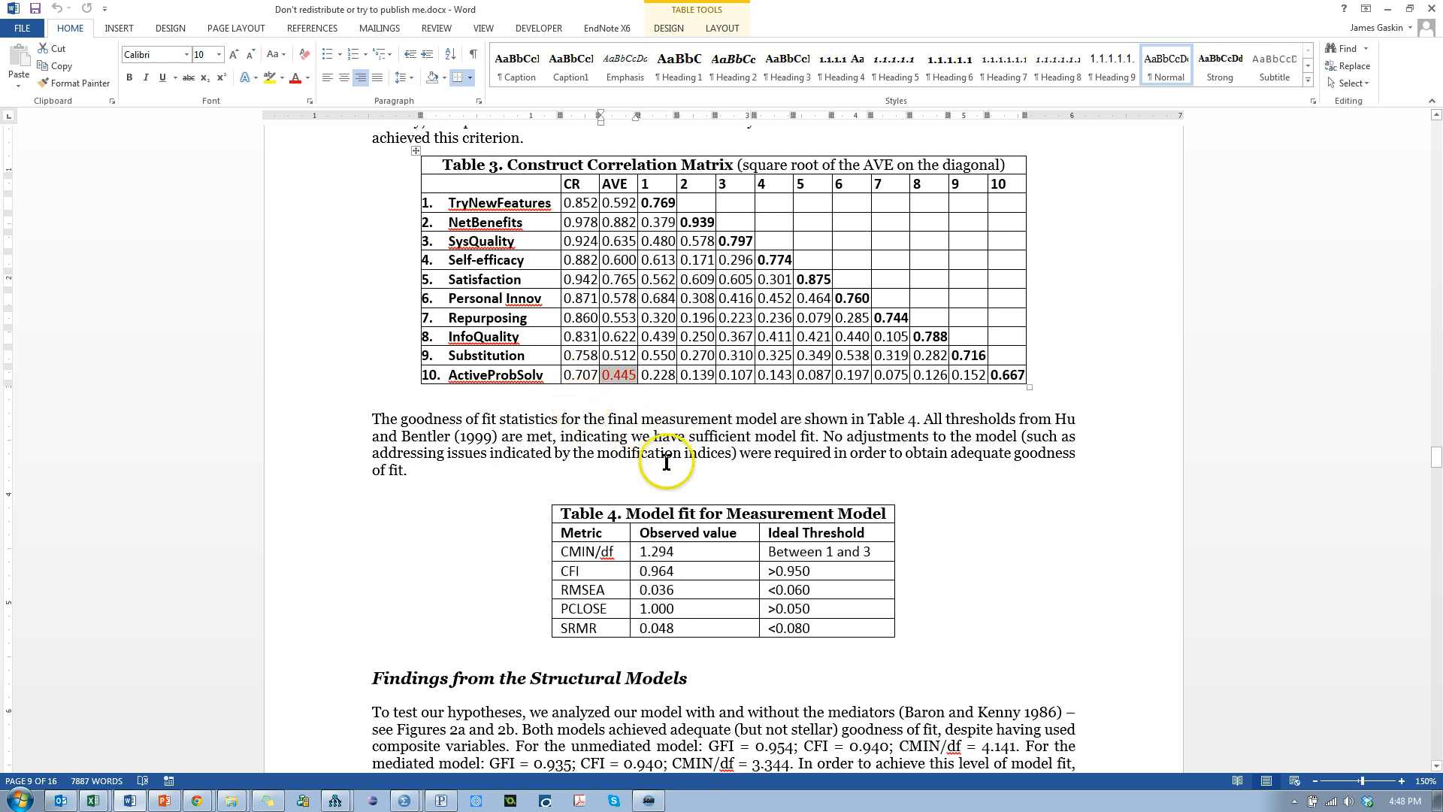
- Read the convergent validity text above Table 3, highlighting the sentence that justifies retaining active problem solving
scroll(646, 447, "up", 2)
scroll(643, 277, "up", 7)
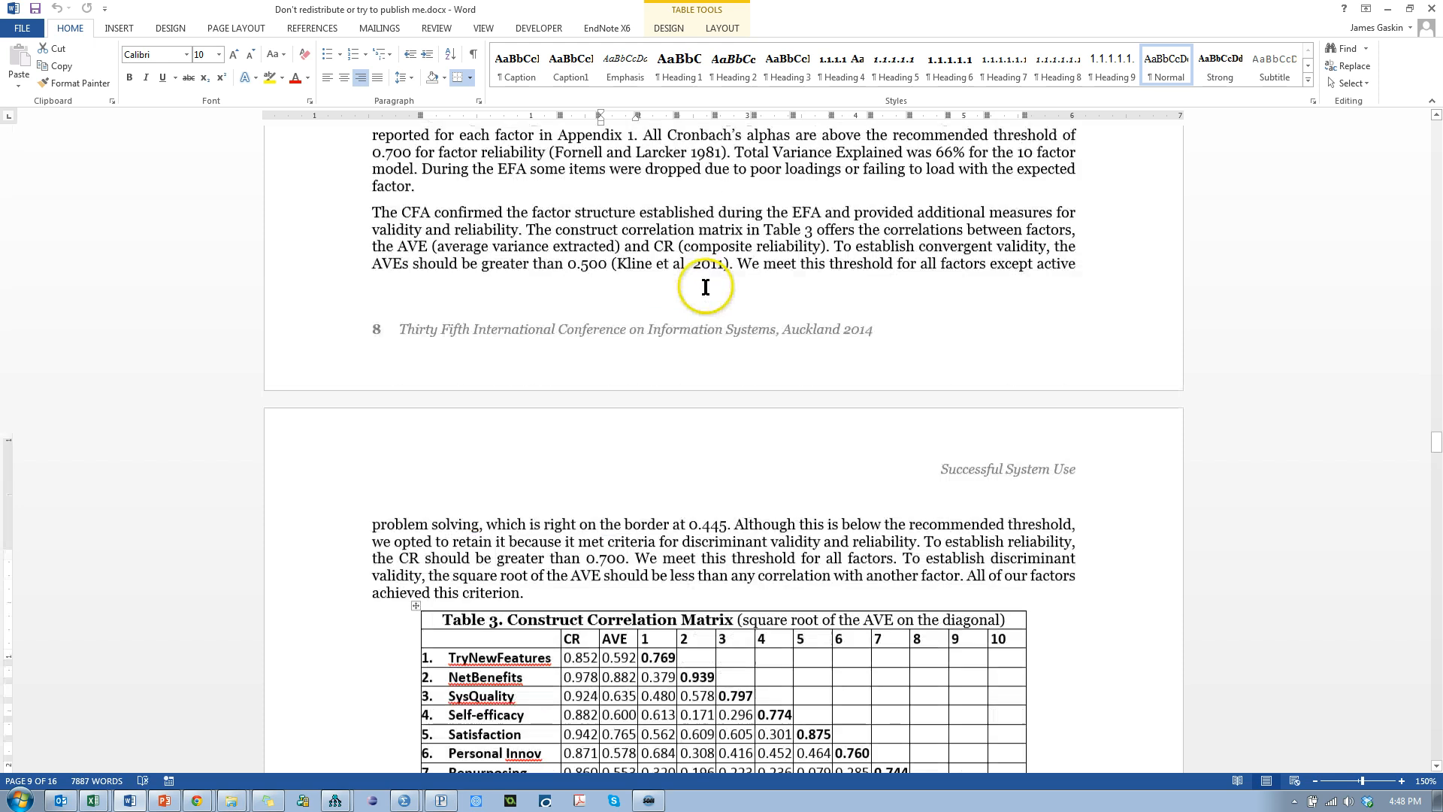
left_click_drag(835, 279, 1072, 559)
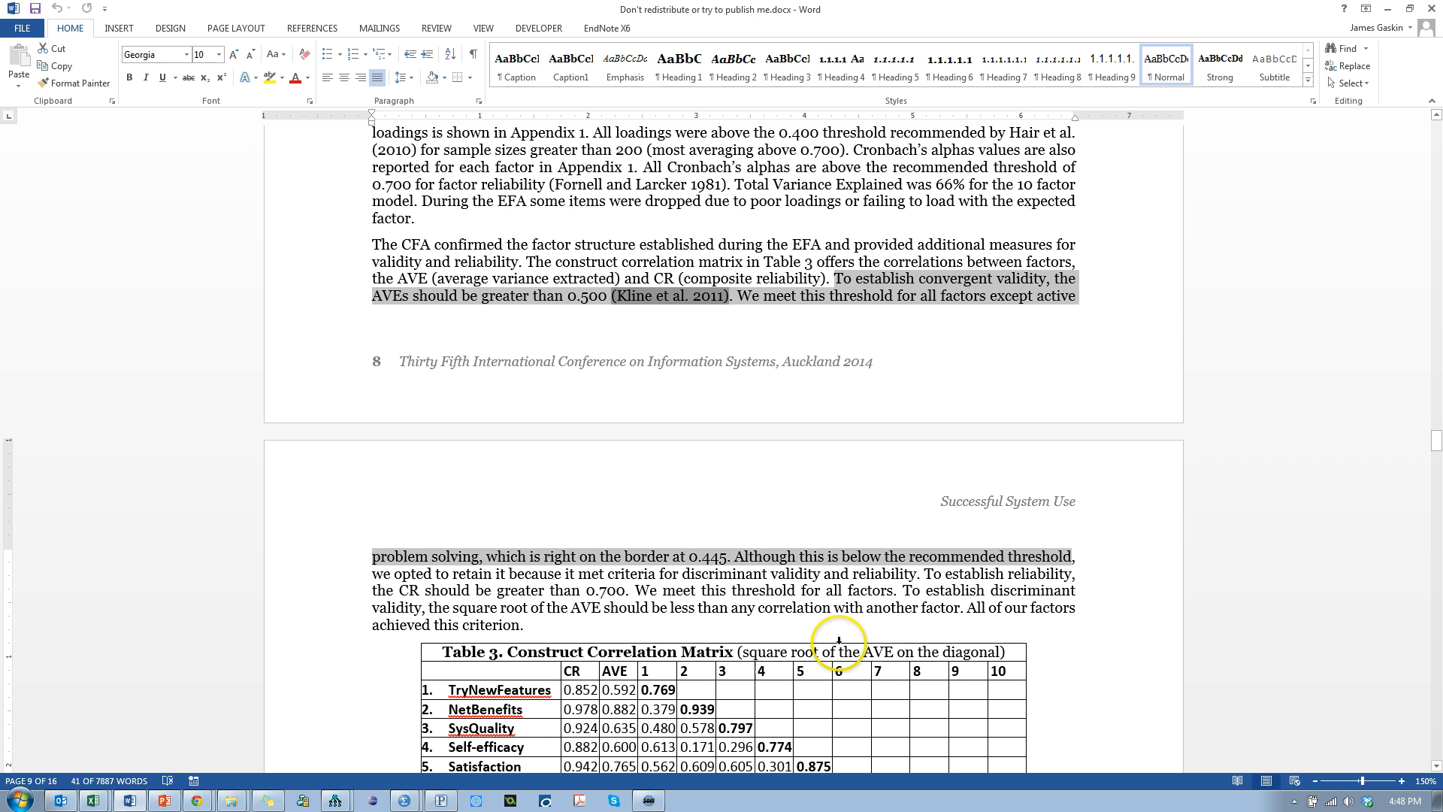
left_click(737, 557)
left_click_drag(737, 558, 747, 574)
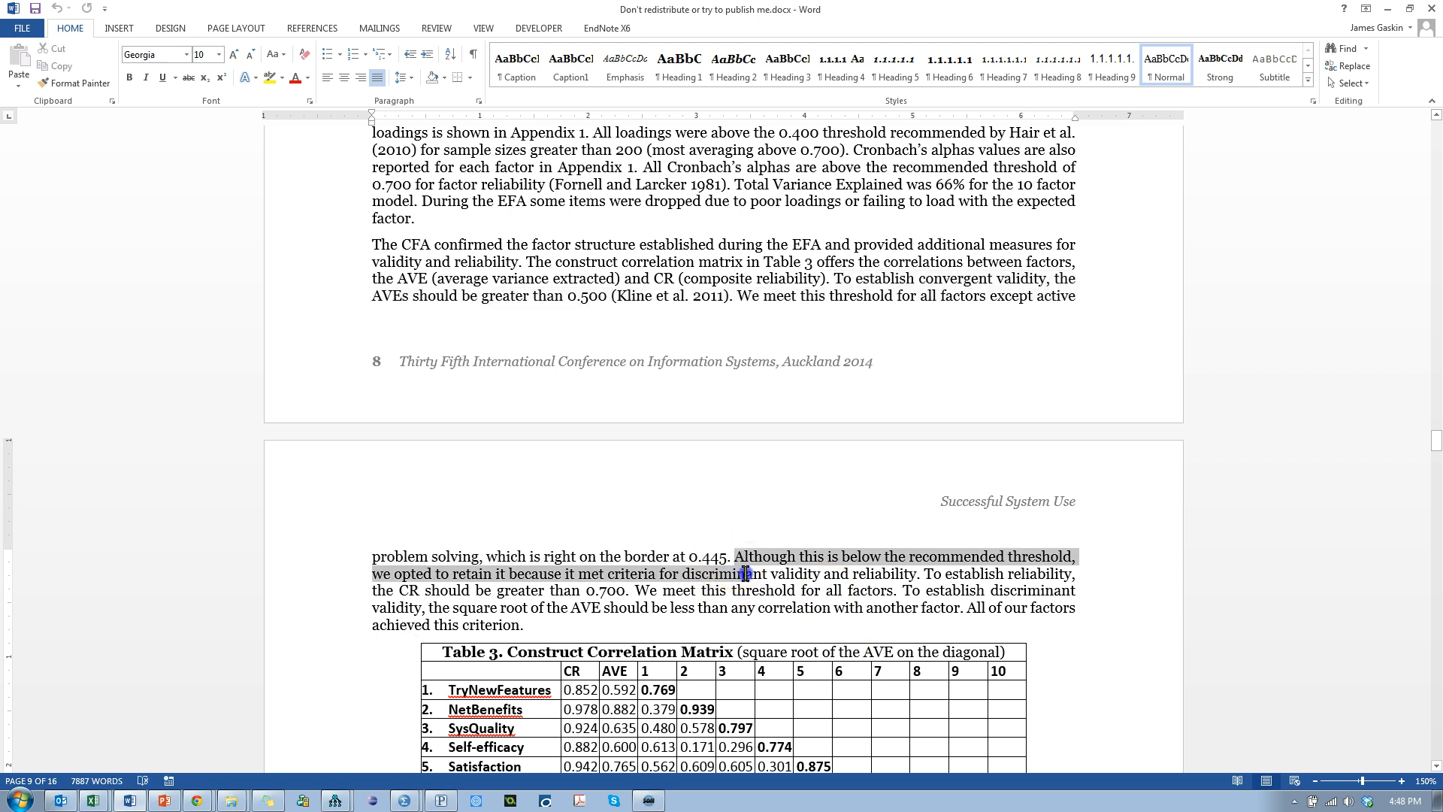
left_click_drag(746, 574, 911, 573)
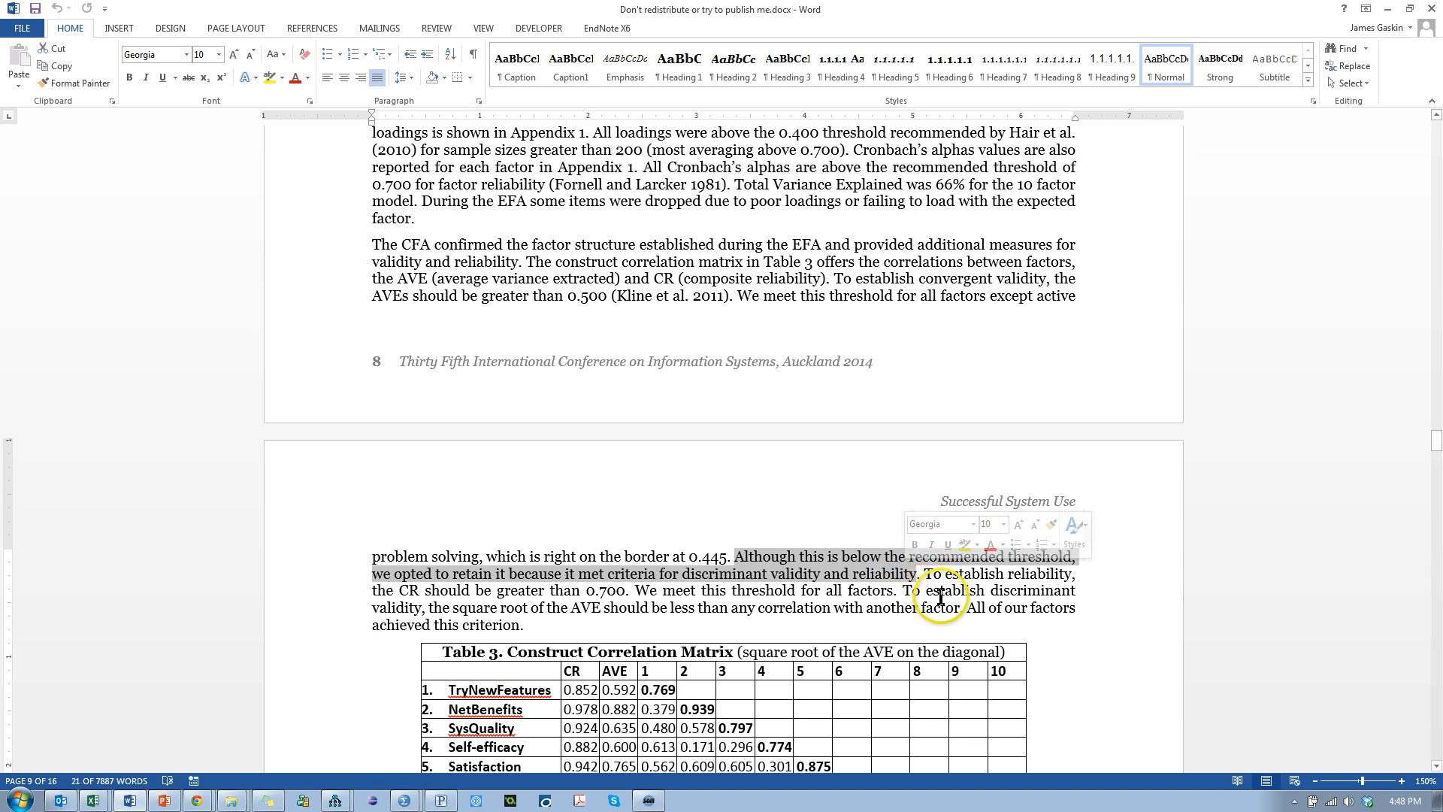
- Look over Table 4, the structural models in Figures 2a and 2b, and the hypothesis findings below them
scroll(905, 546, "down", 2)
scroll(905, 546, "down", 20)
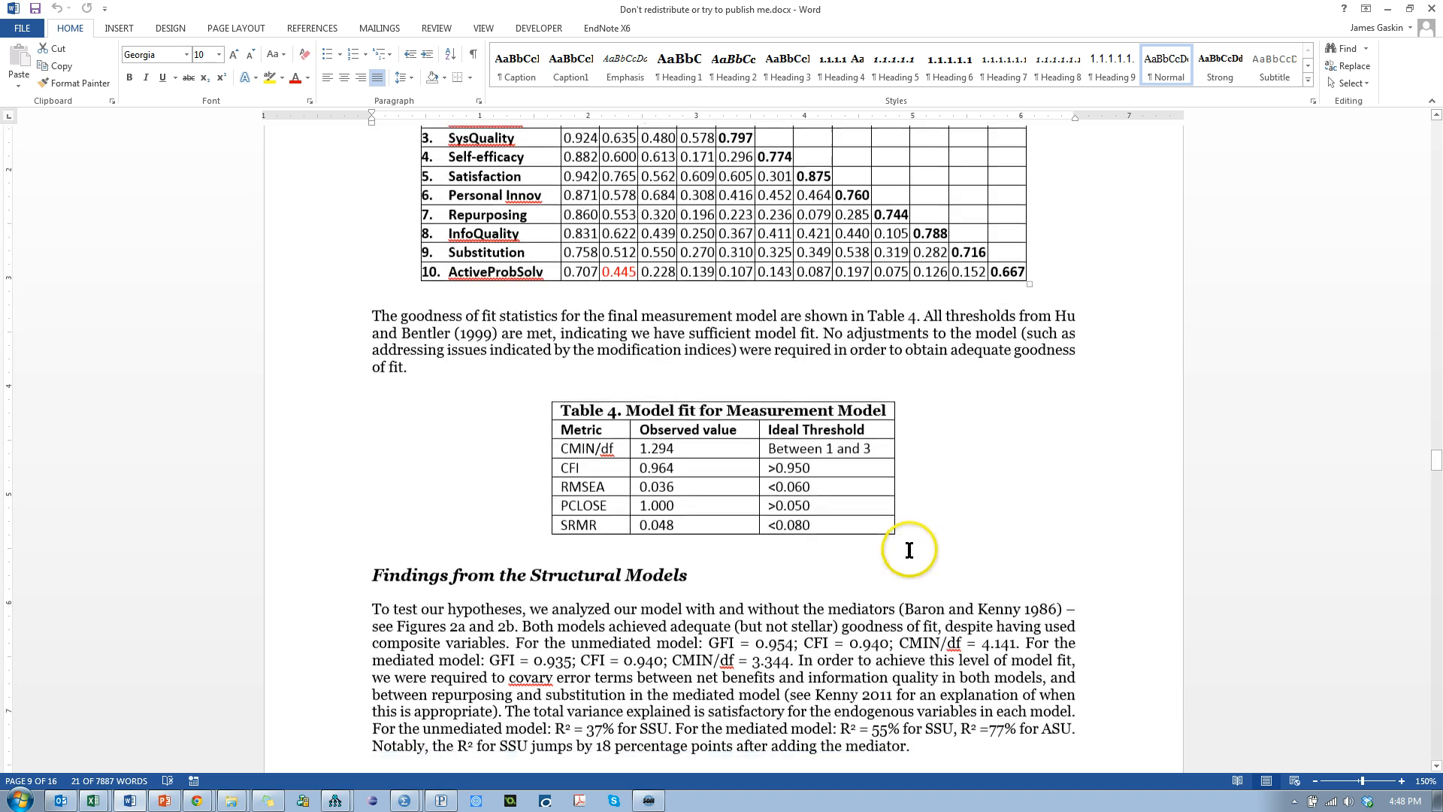
scroll(910, 550, "down", 3)
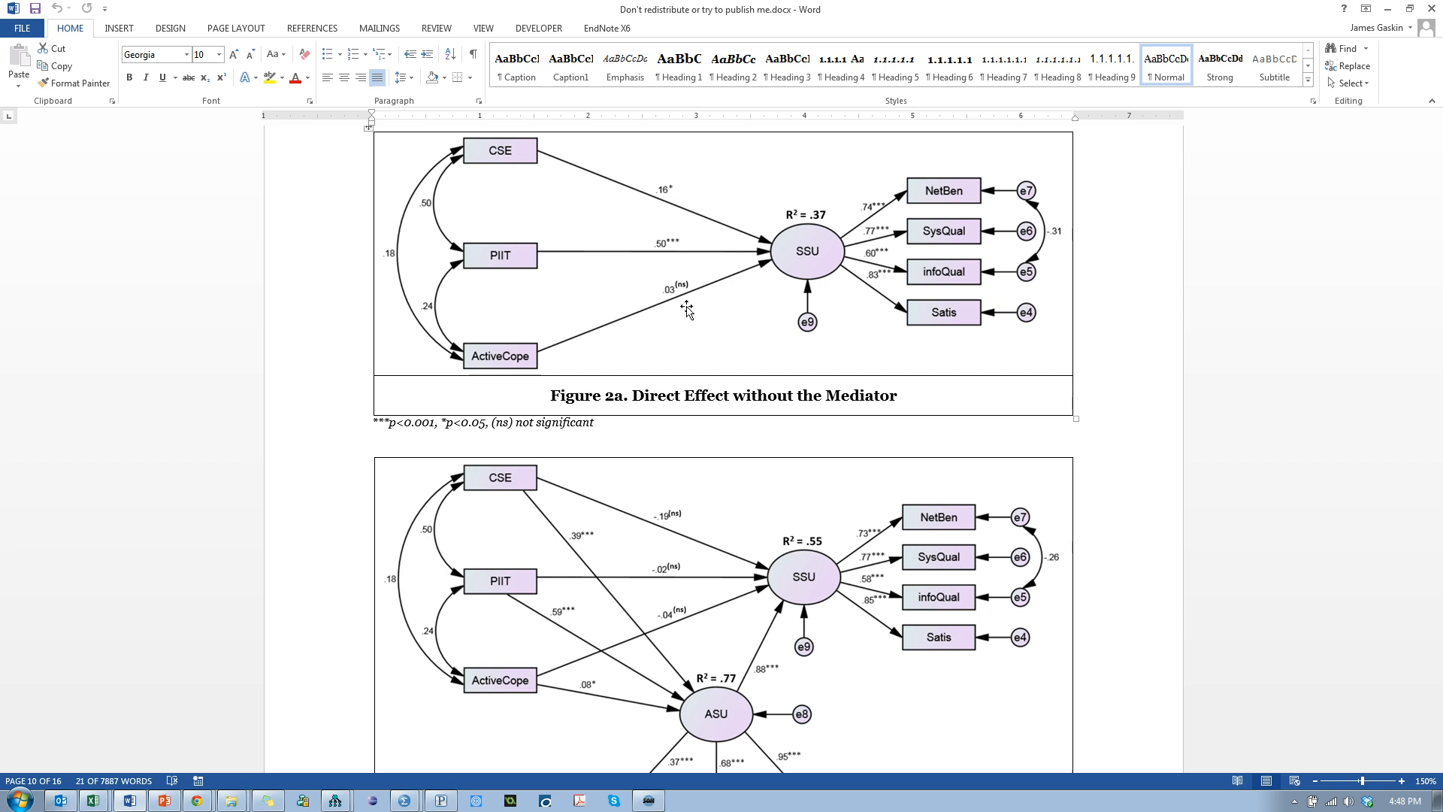
scroll(712, 216, "down", 2)
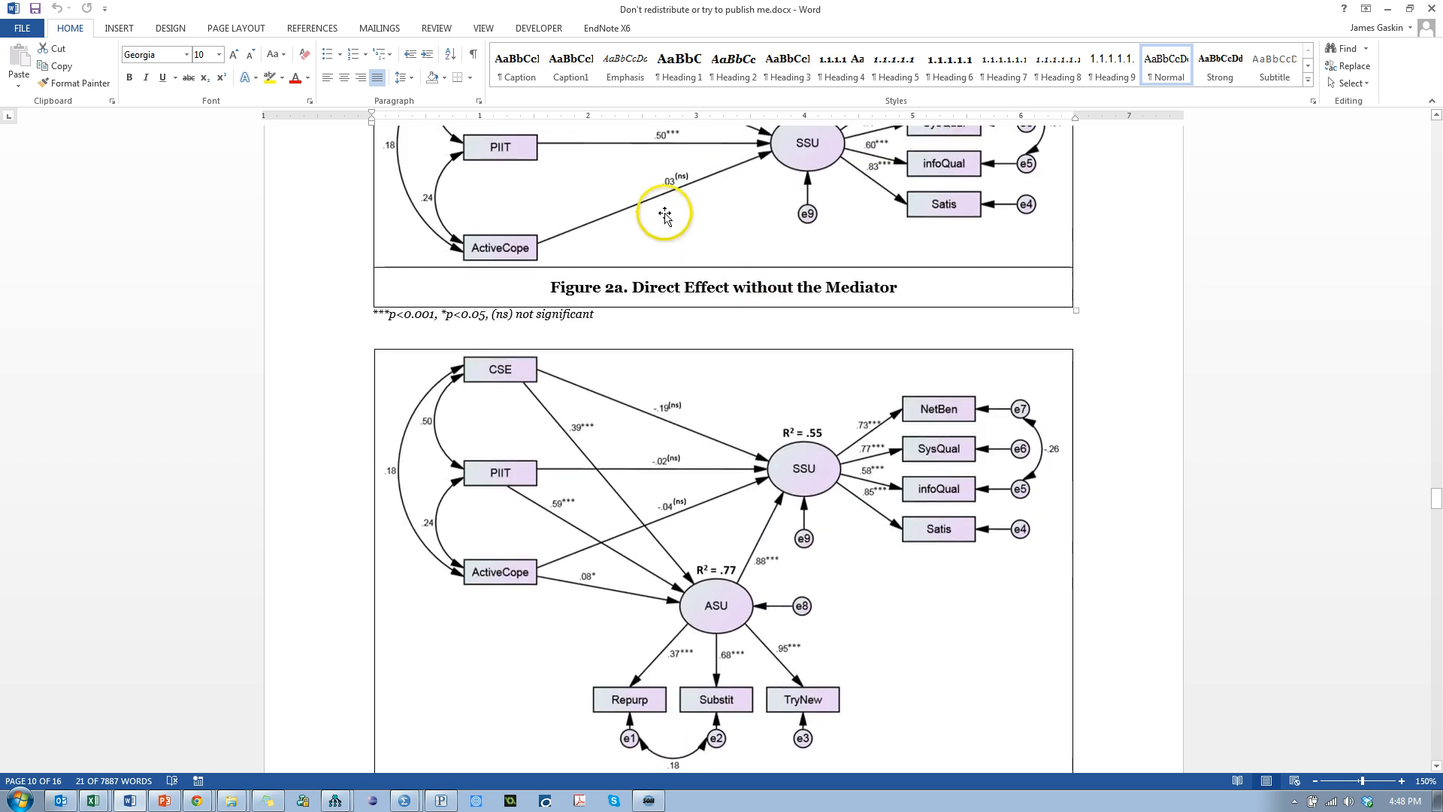
scroll(680, 511, "down", 2)
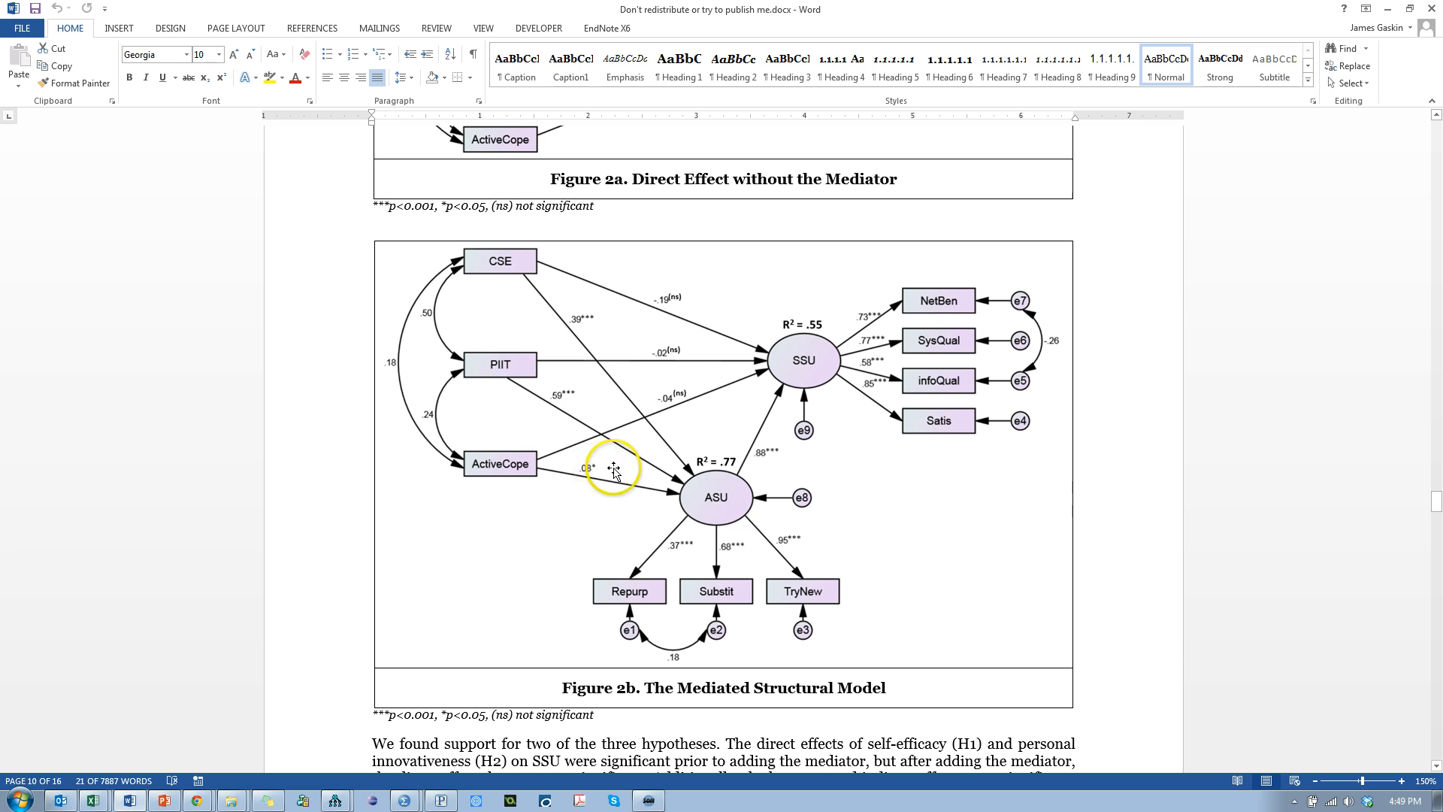
scroll(745, 481, "down", 5)
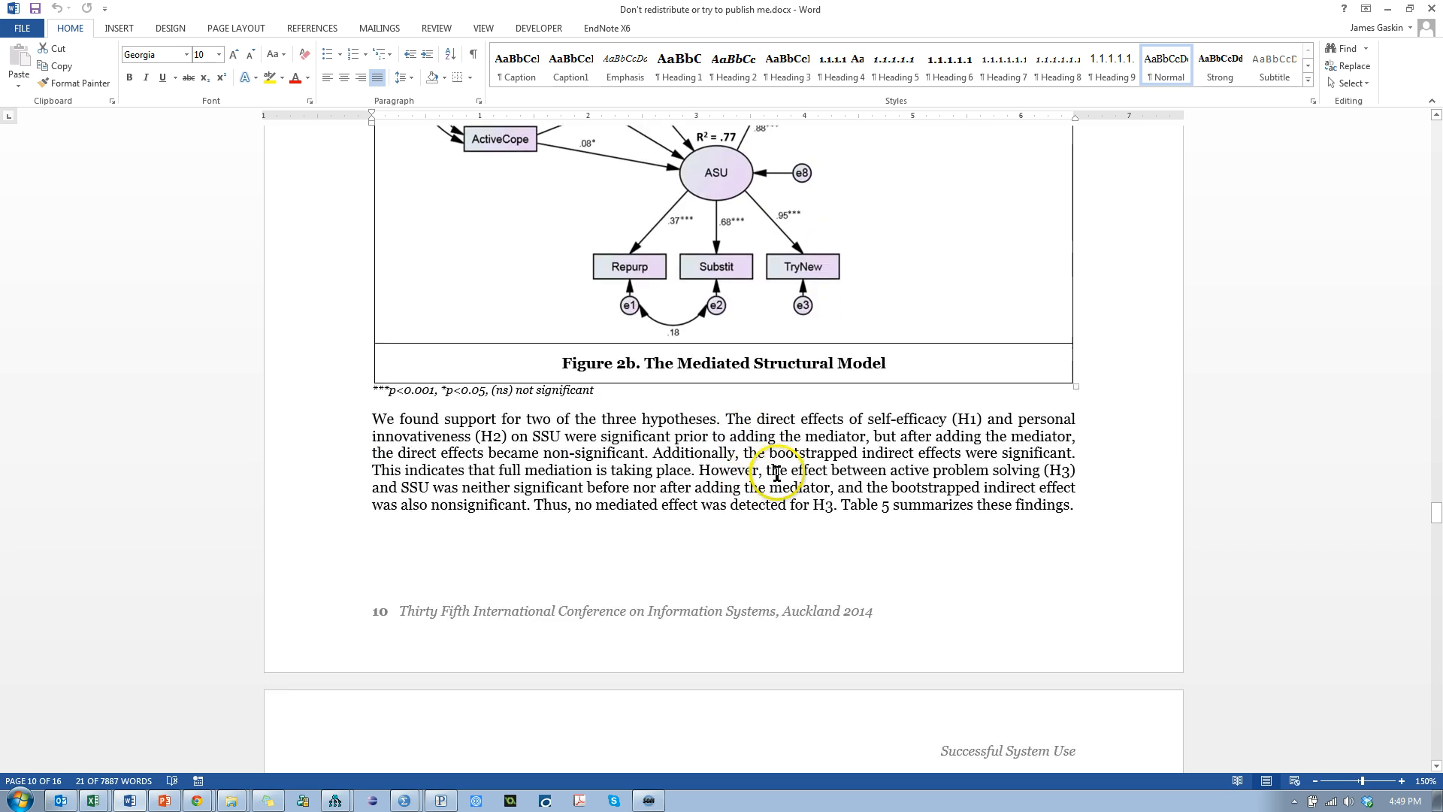
- Review the Table 4 model fit metrics and the end of Table 3, and close the Word document
scroll(860, 361, "up", 20)
scroll(861, 450, "up", 1)
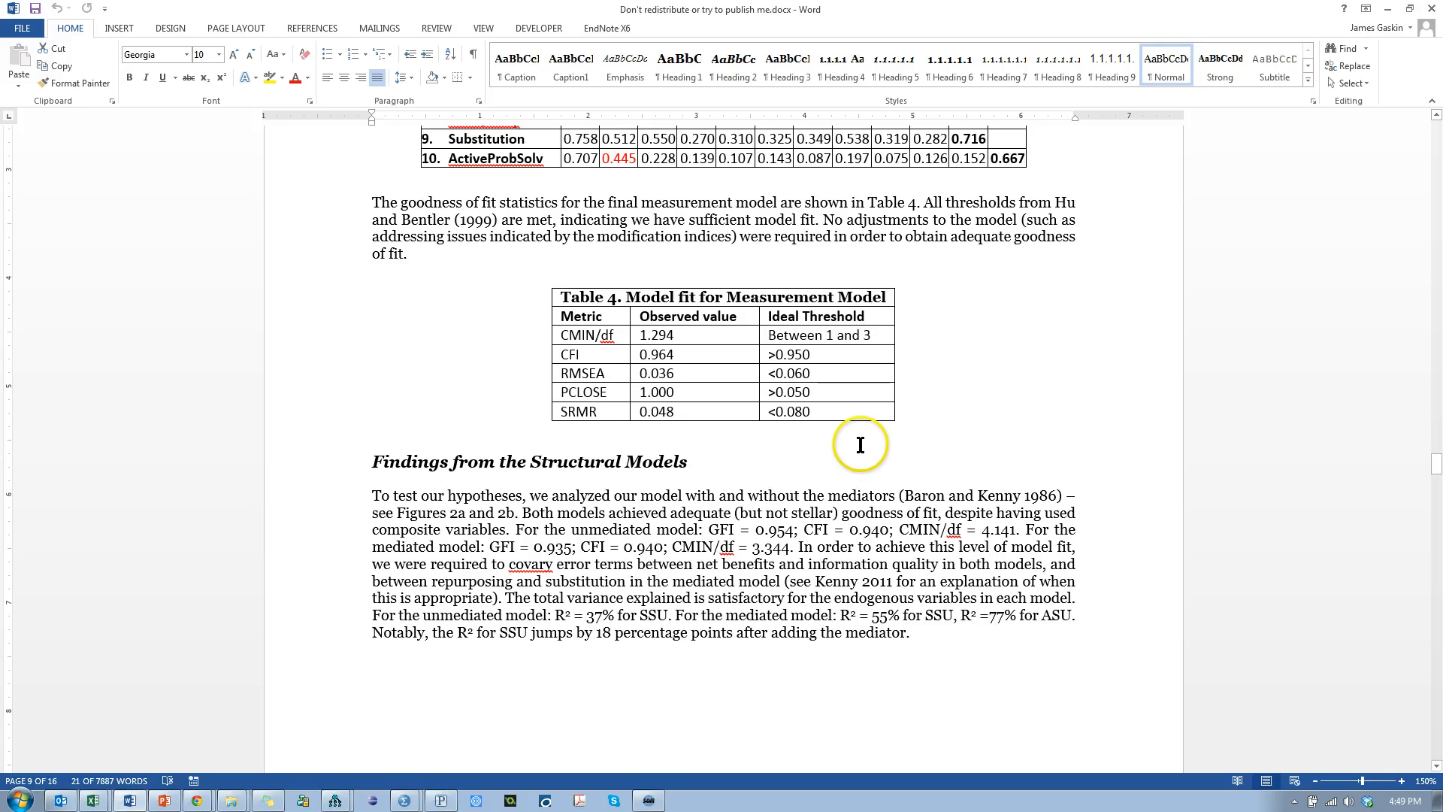
scroll(857, 421, "up", 3)
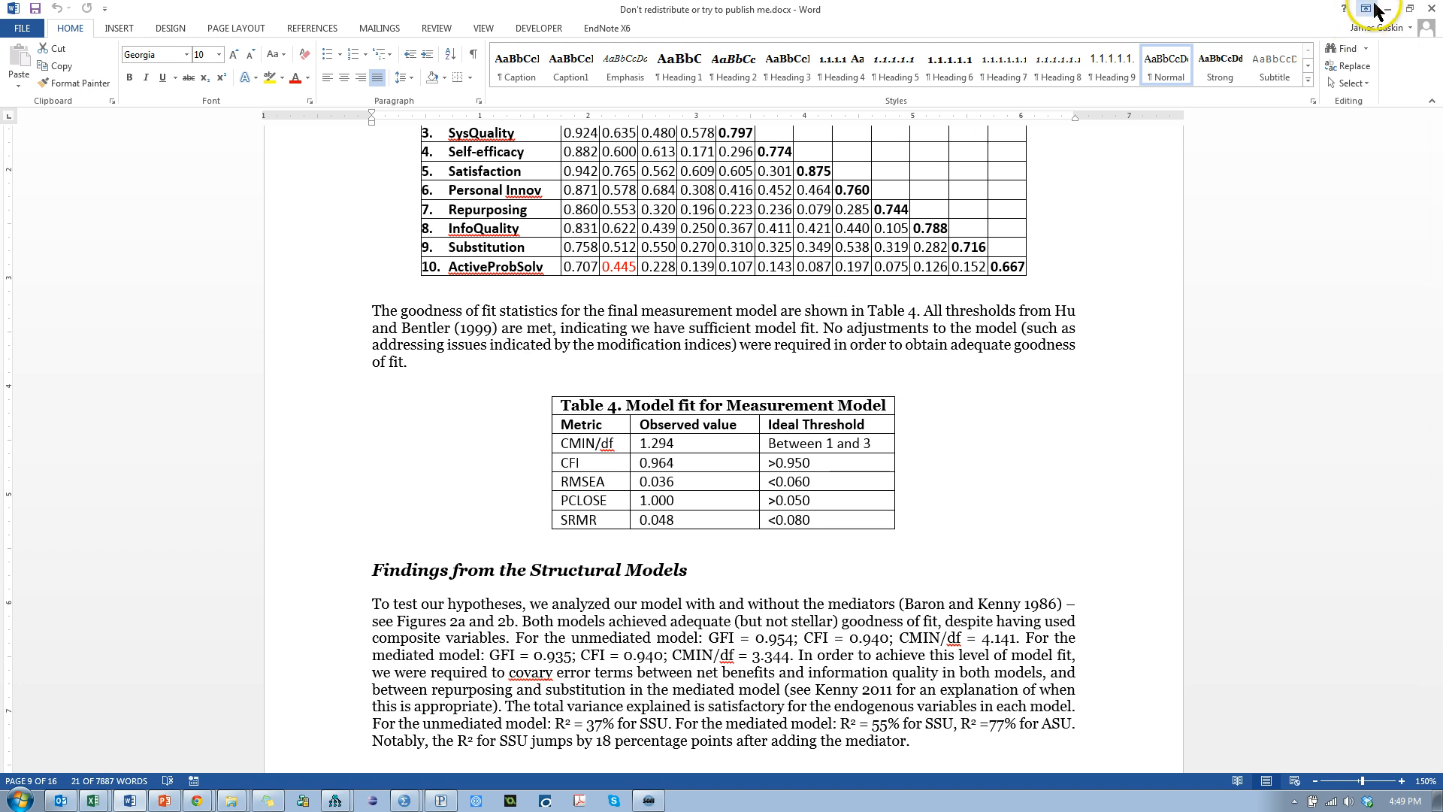
left_click(1433, 9)
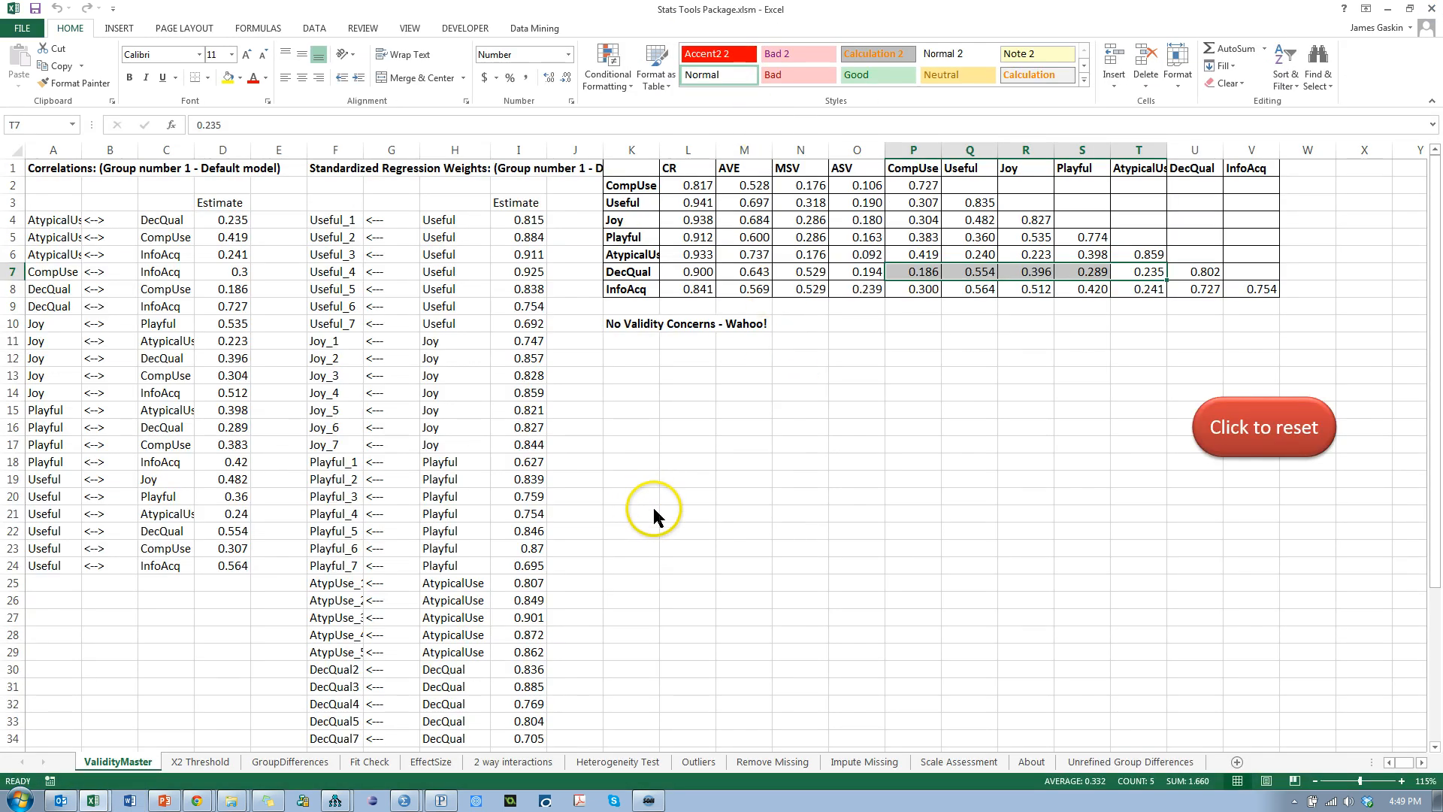
- Switch to the Cfa initial model in Amos, look over its path diagram, and save it
key("alt+Tab")
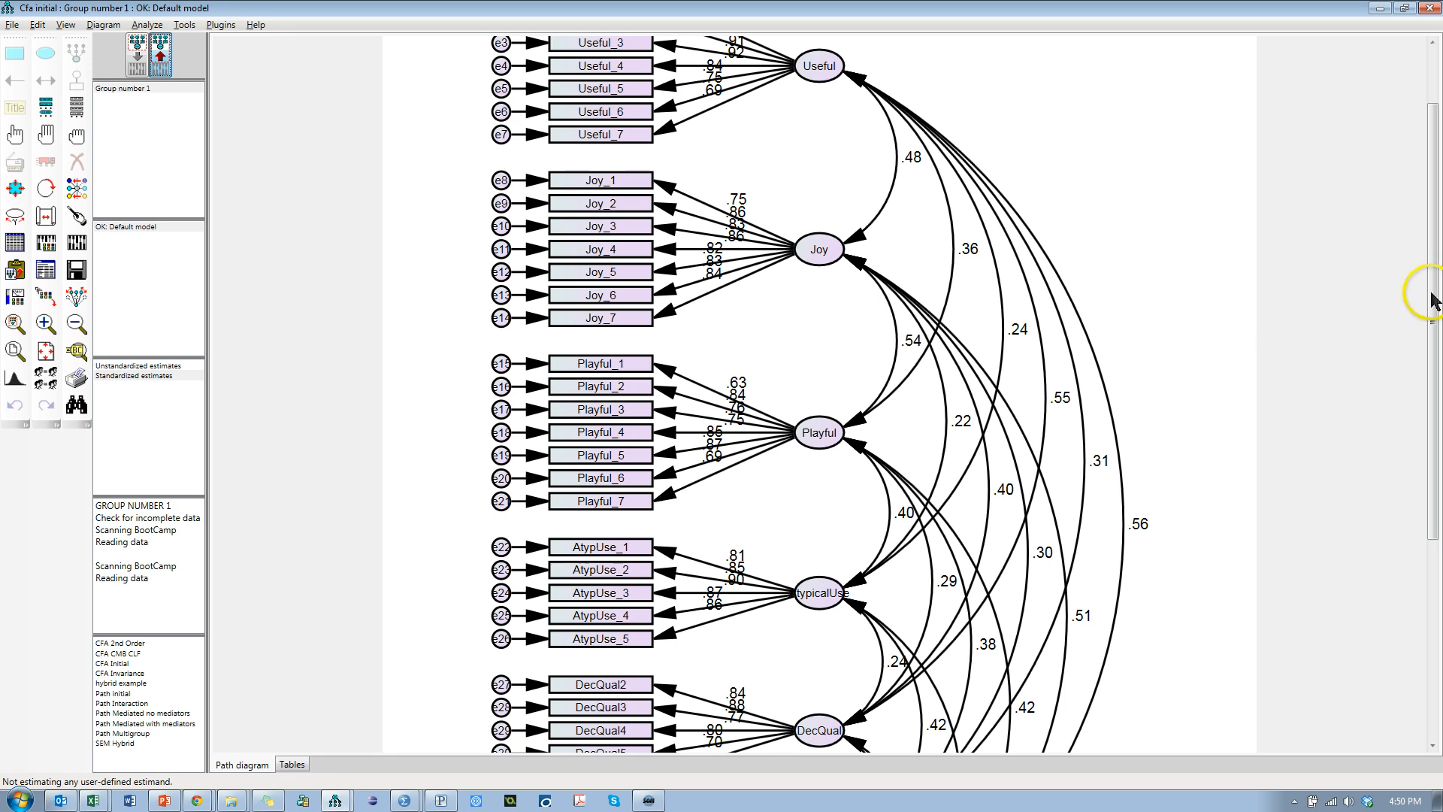
left_click_drag(1438, 354, 1433, 143)
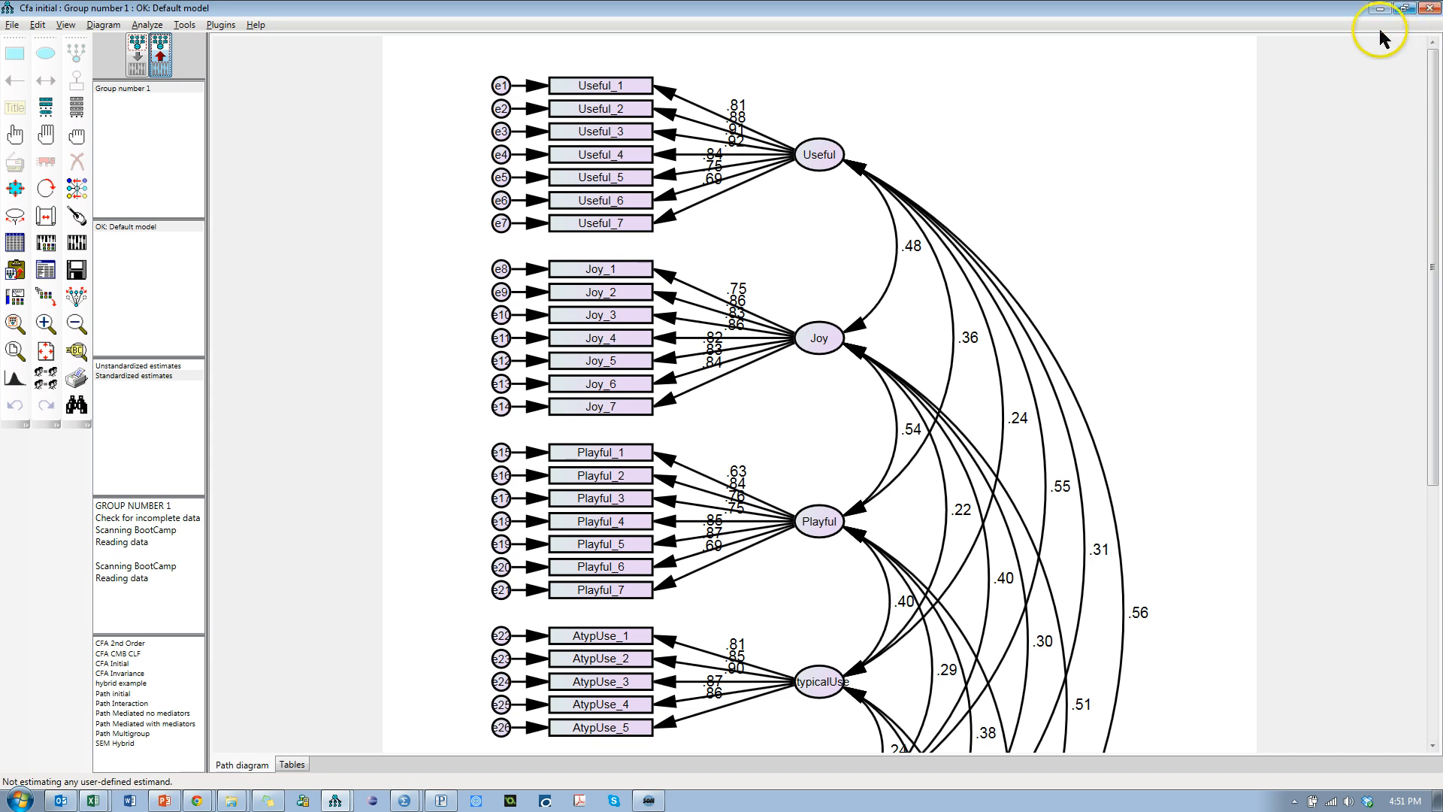
left_click(76, 269)
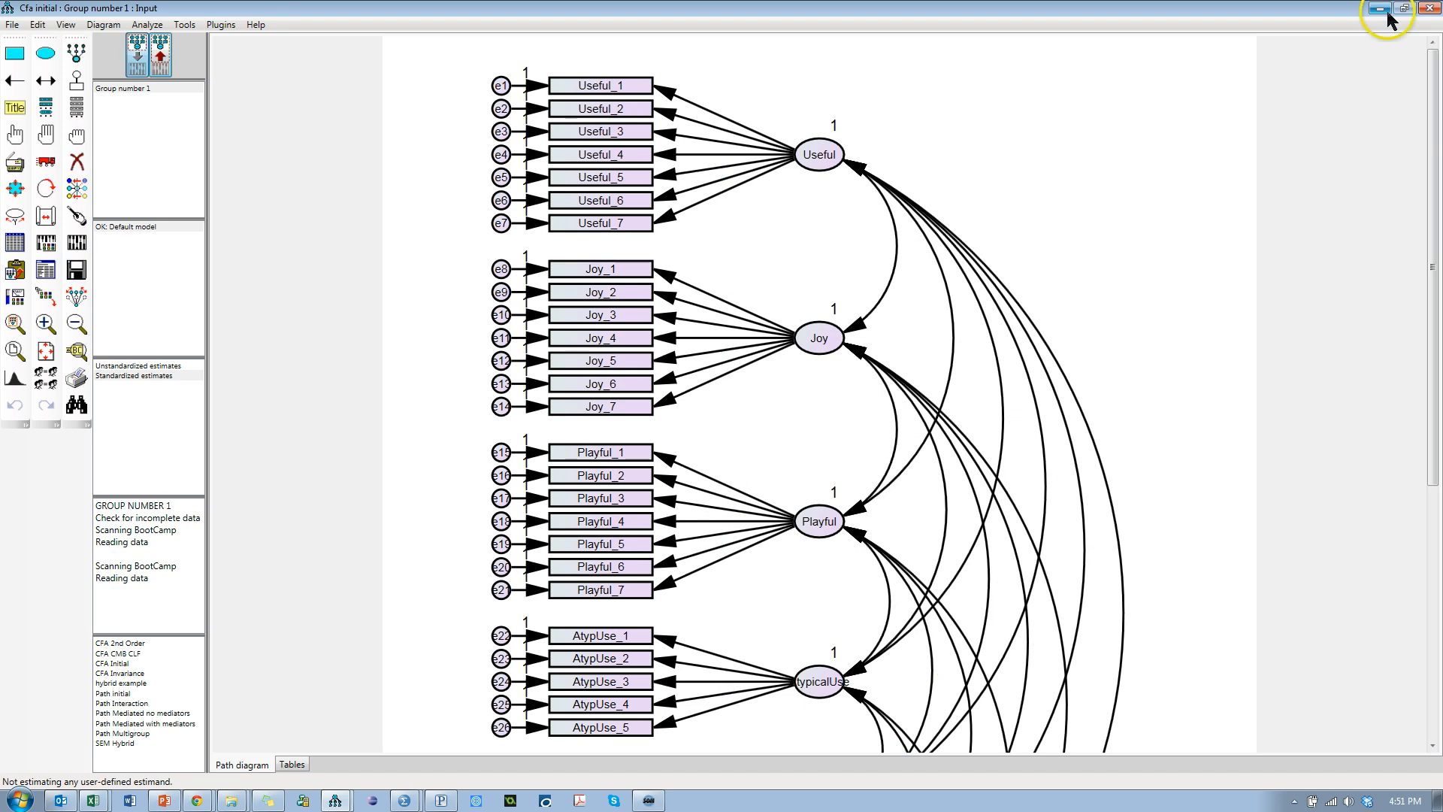
left_click(649, 801)
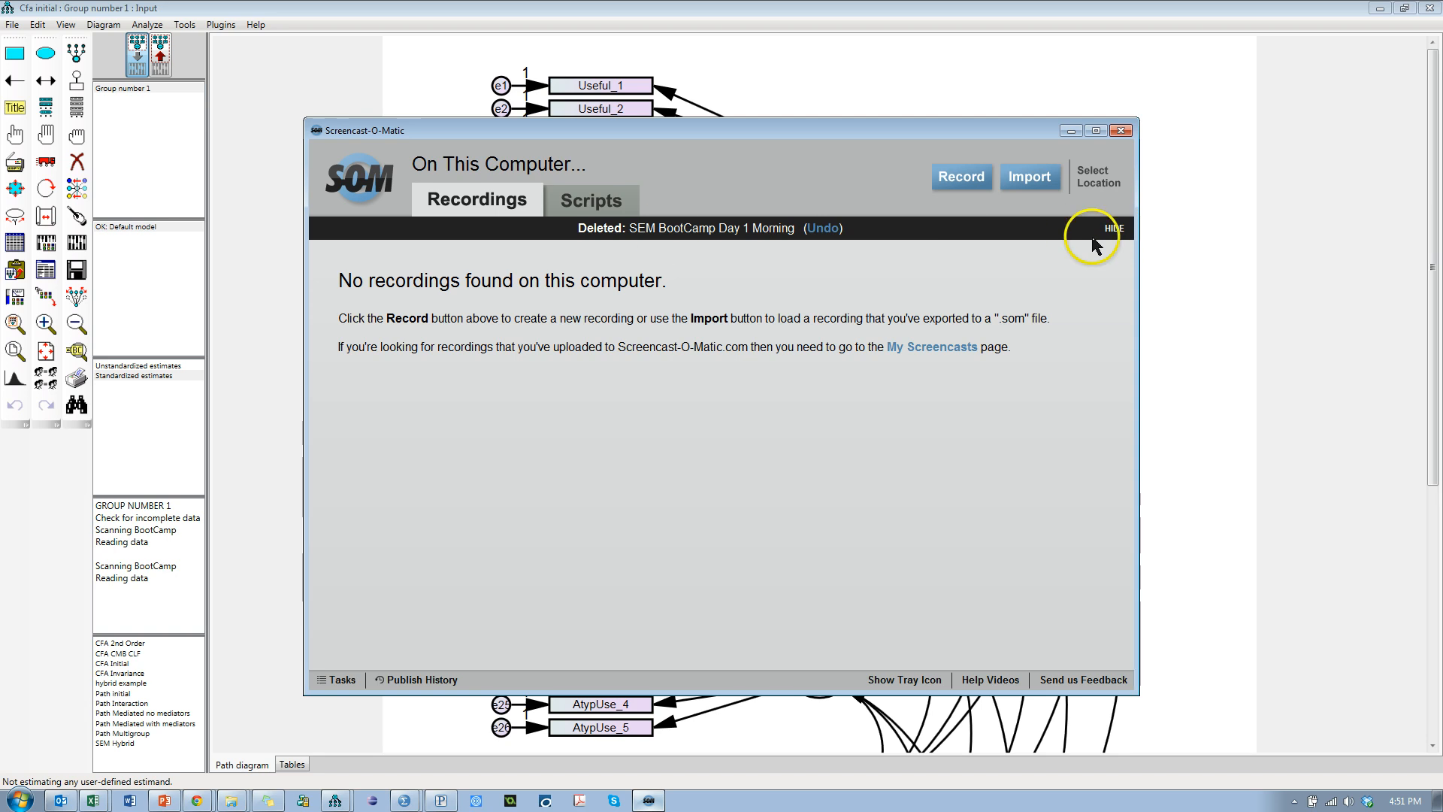
- In Screencast-O-Matic, dismiss the deletion notice, undo the deletion of the SEM BootCamp Day 1 Morning recording in the completed tasks, and return to the recordings
left_click(1115, 228)
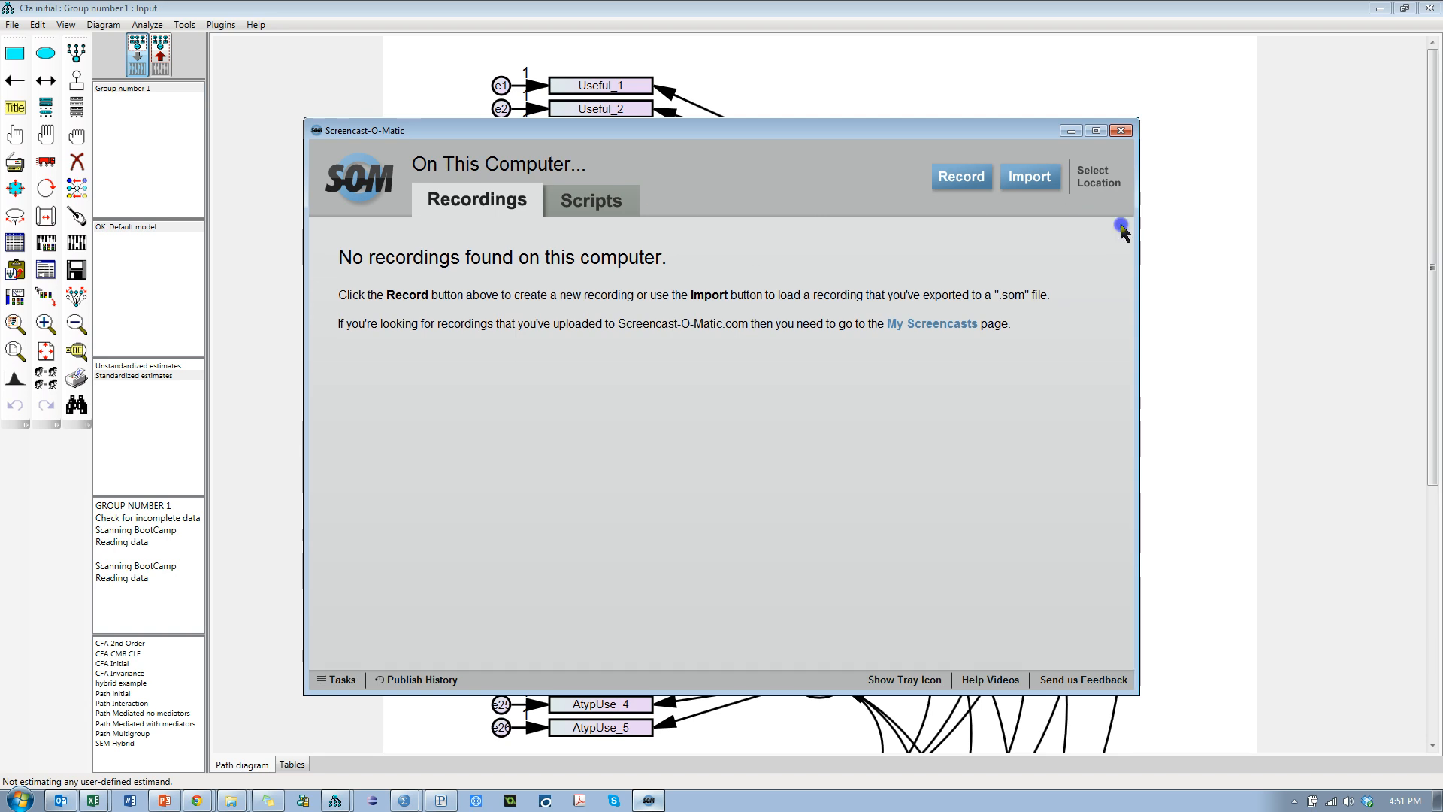
left_click(603, 202)
left_click(481, 200)
left_click(342, 680)
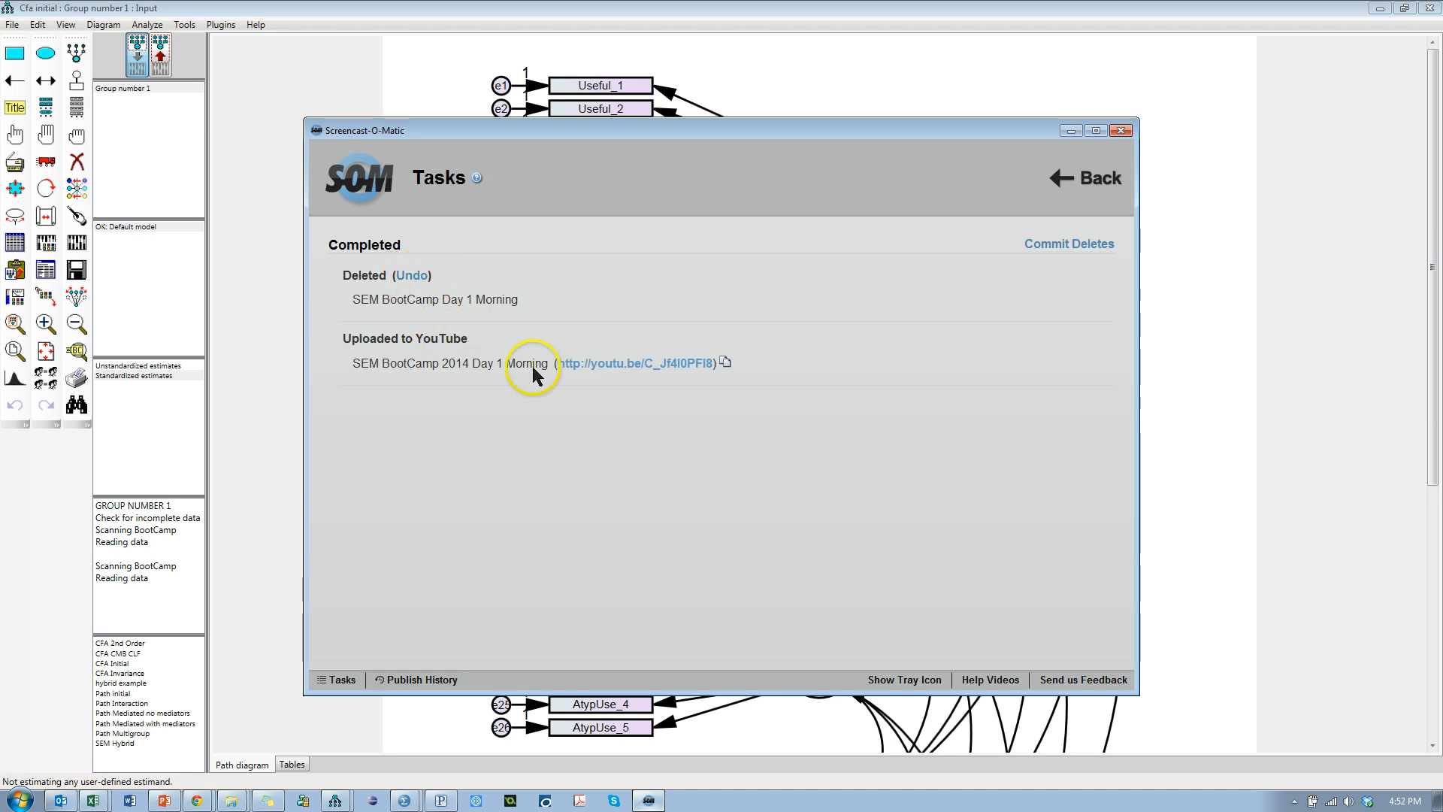
left_click(413, 275)
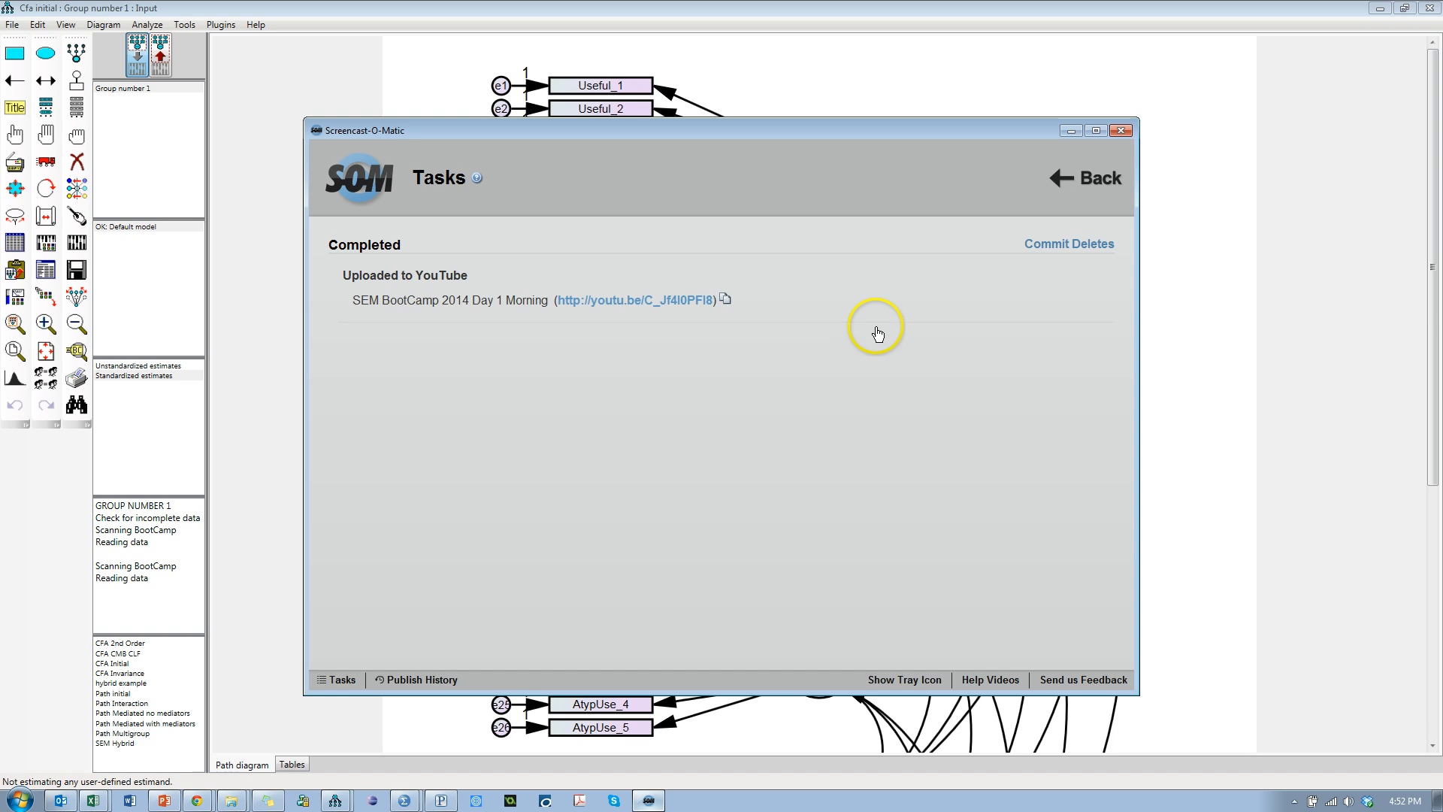
left_click(1096, 178)
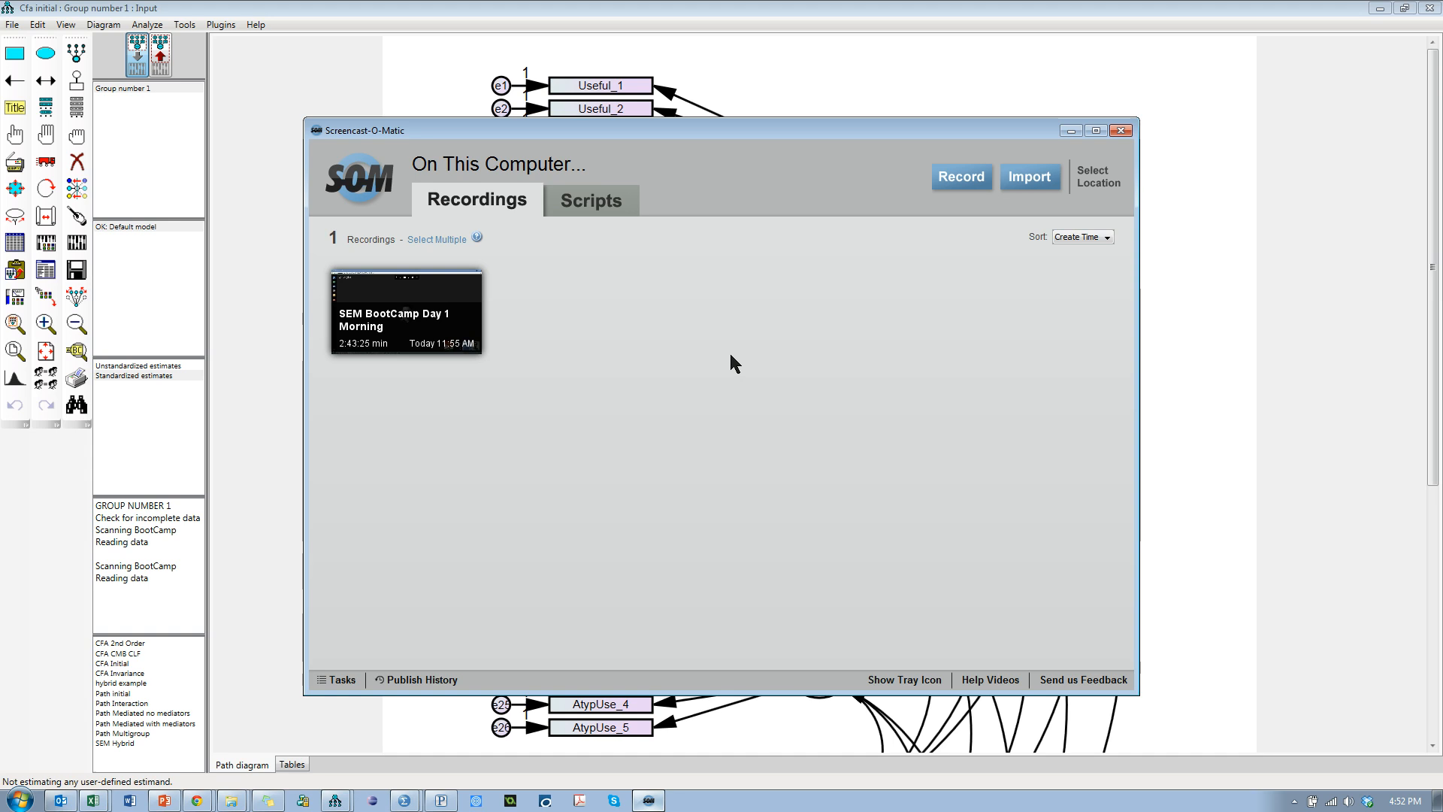
key("alt+Tab")
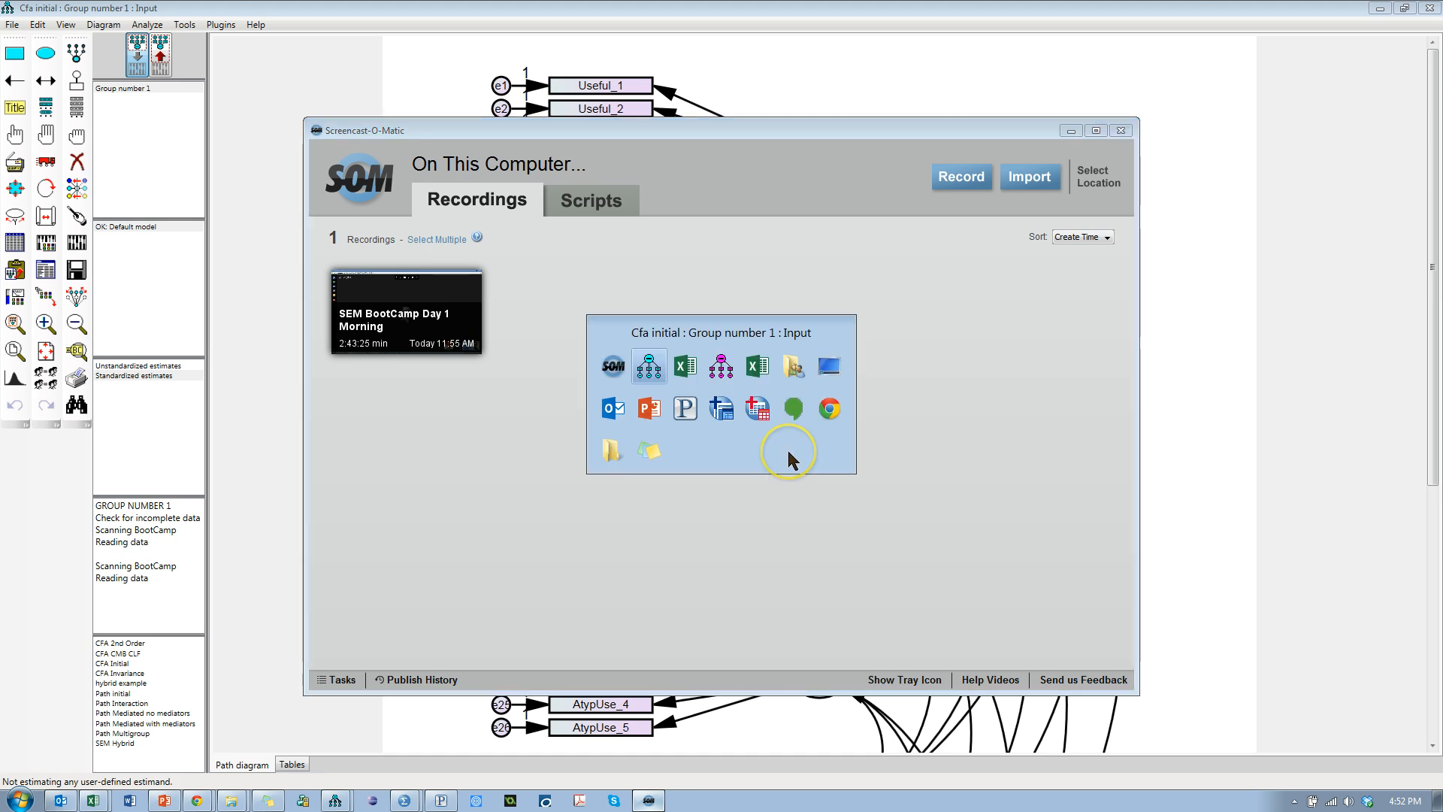
left_click(616, 368)
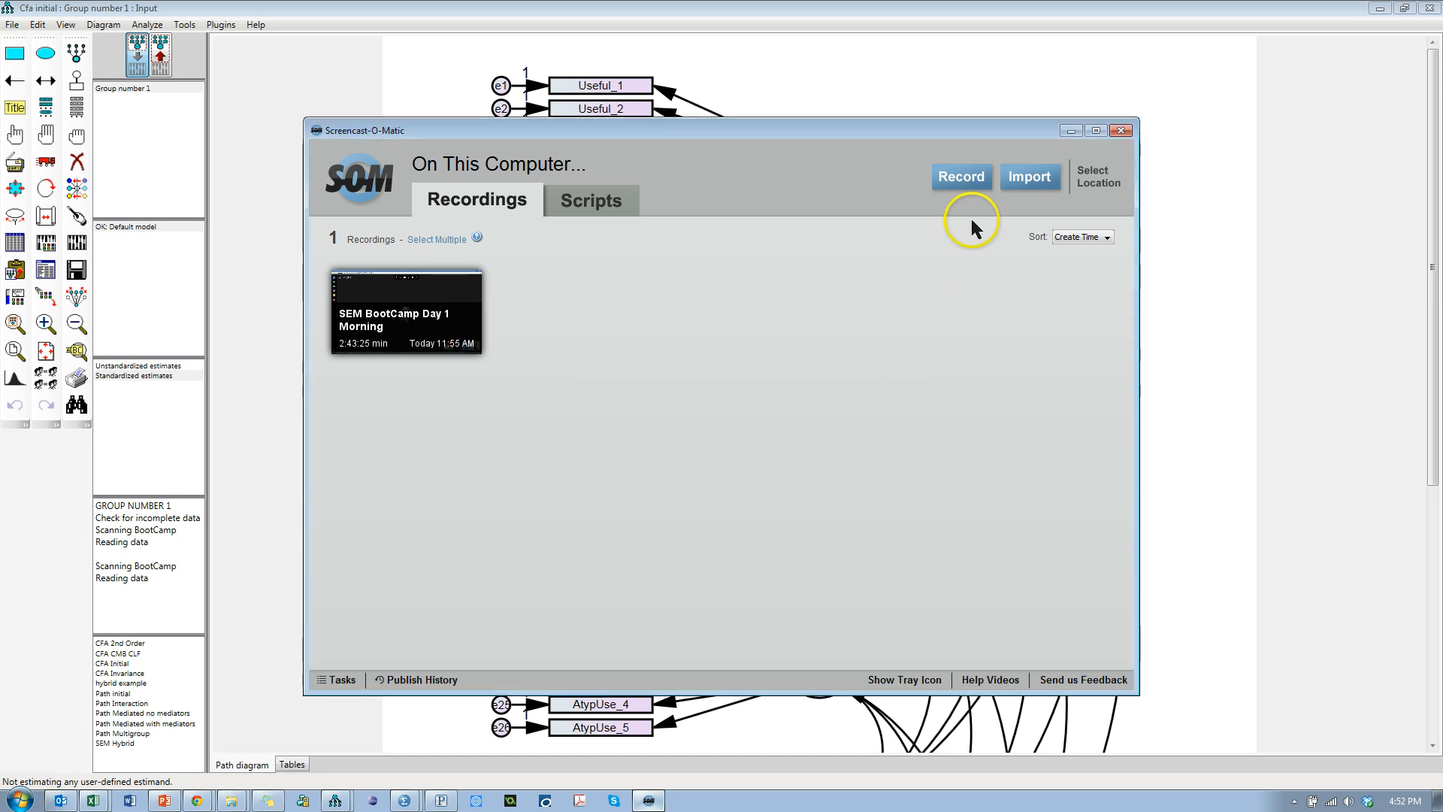